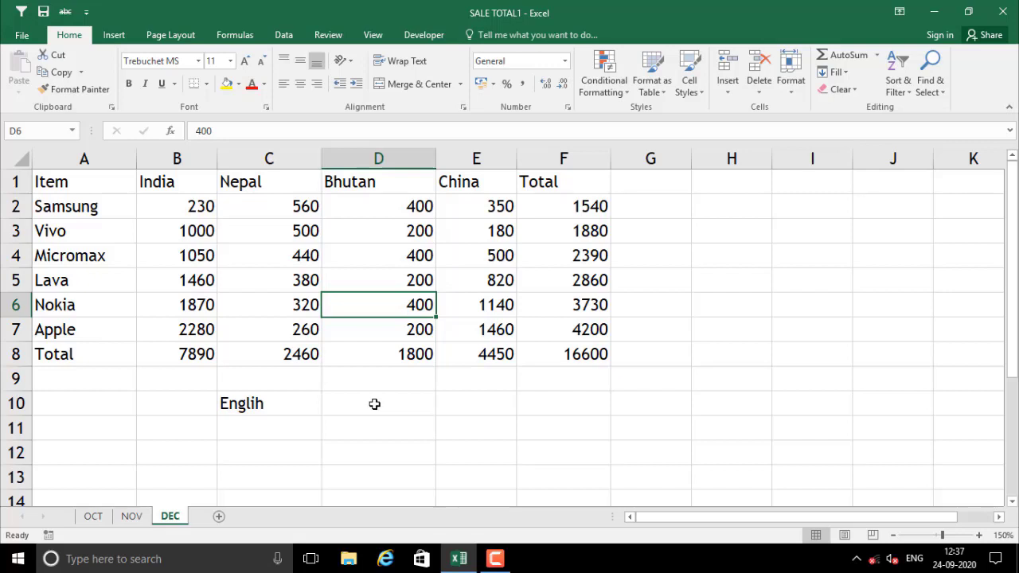
# Review the sales table by selecting the whole range A1:F8 and then columns A to E
pyautogui.click(187, 371)
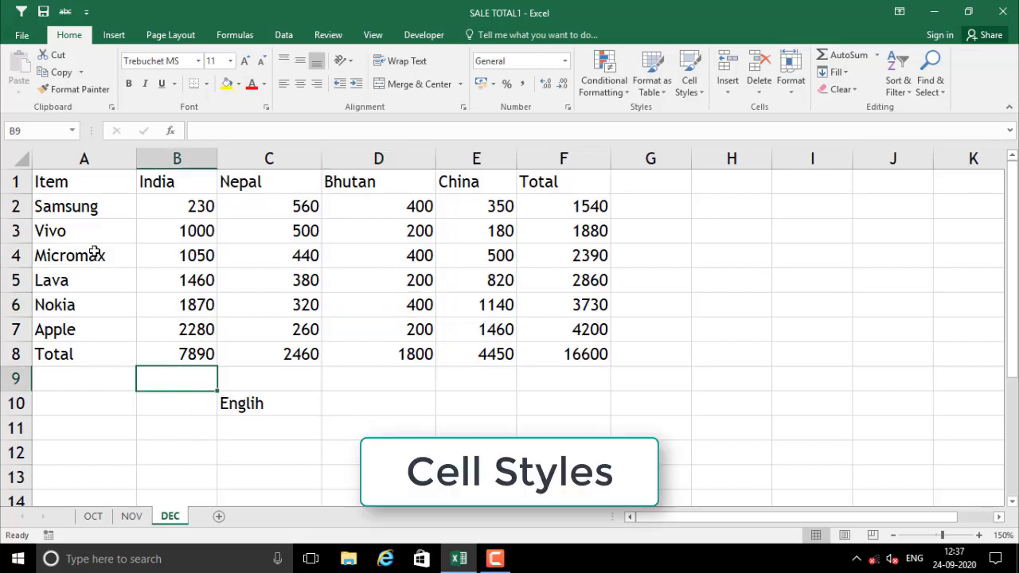
pyautogui.moveTo(81, 184); pyautogui.dragTo(589, 359)
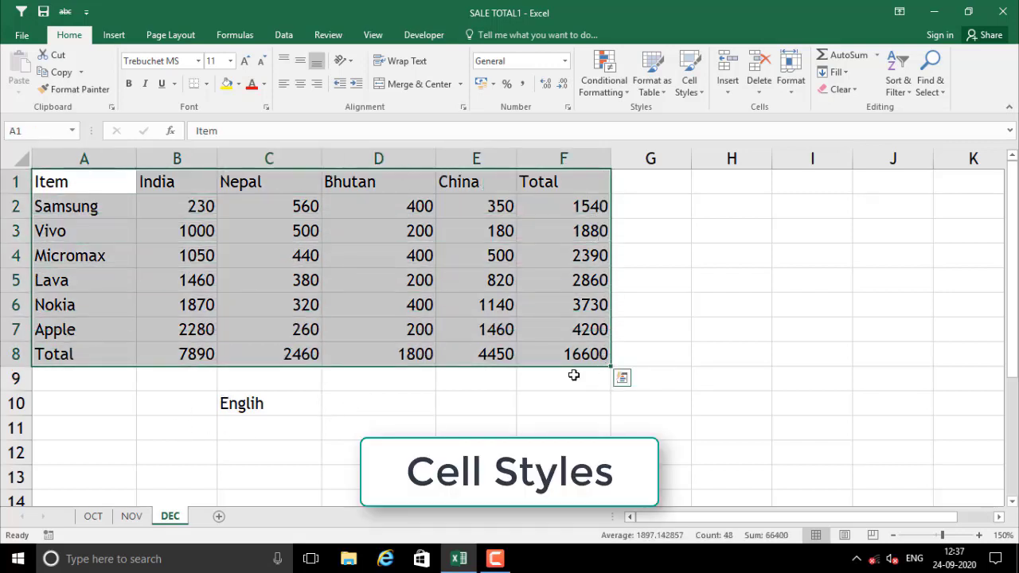
pyautogui.click(501, 386)
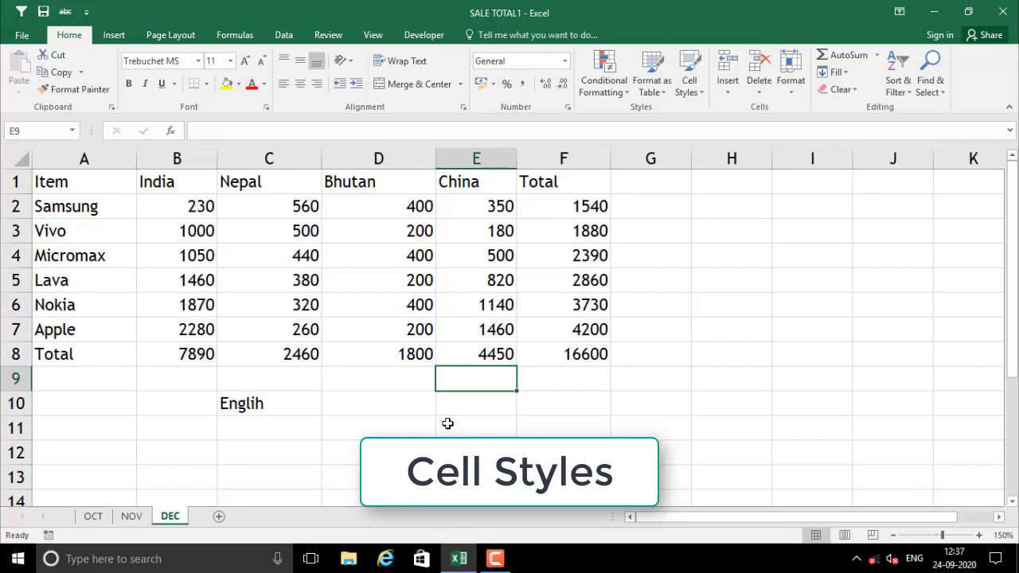
pyautogui.click(377, 383)
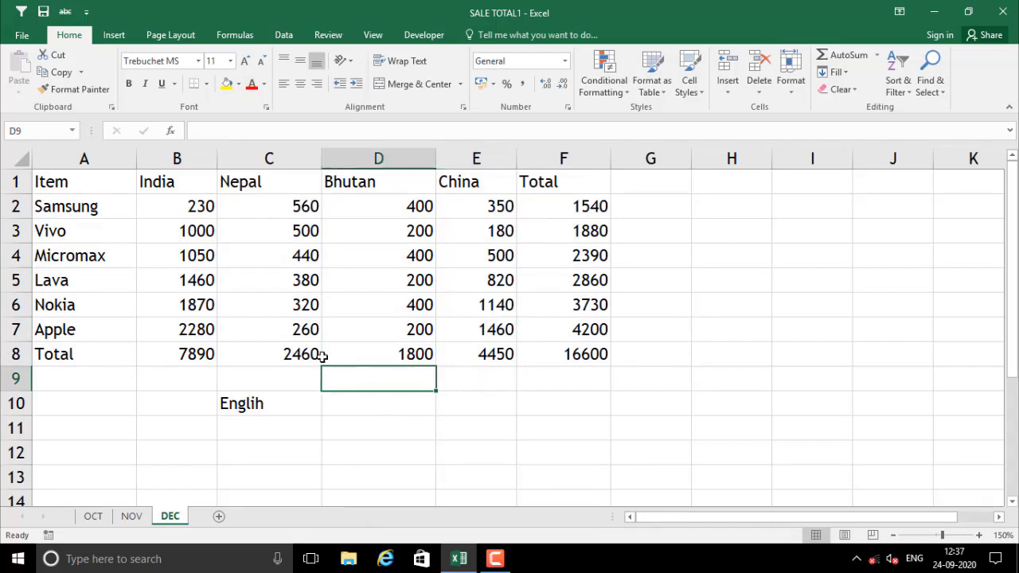
pyautogui.moveTo(70, 186); pyautogui.dragTo(493, 396)
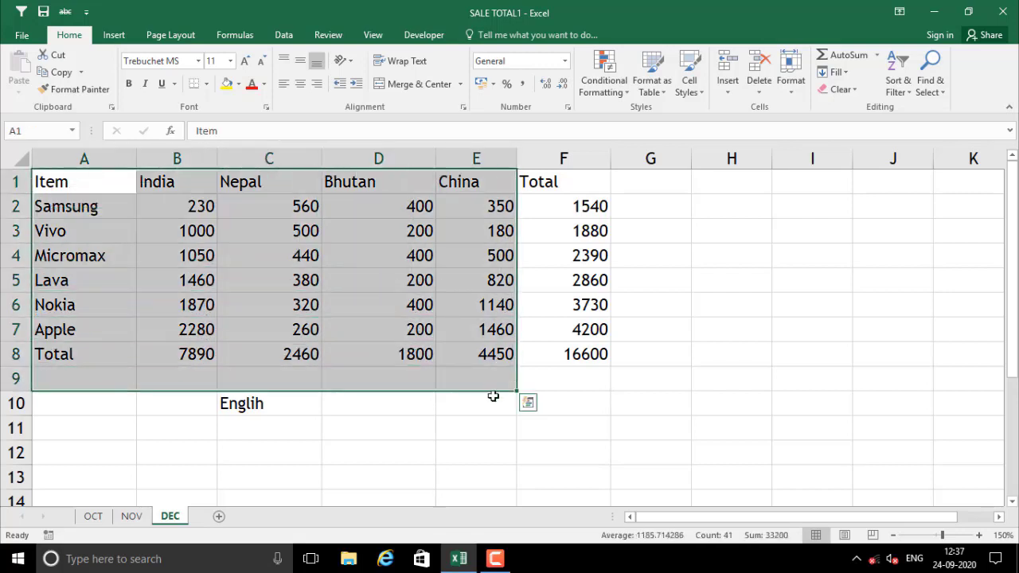
pyautogui.click(443, 402)
pyautogui.click(398, 379)
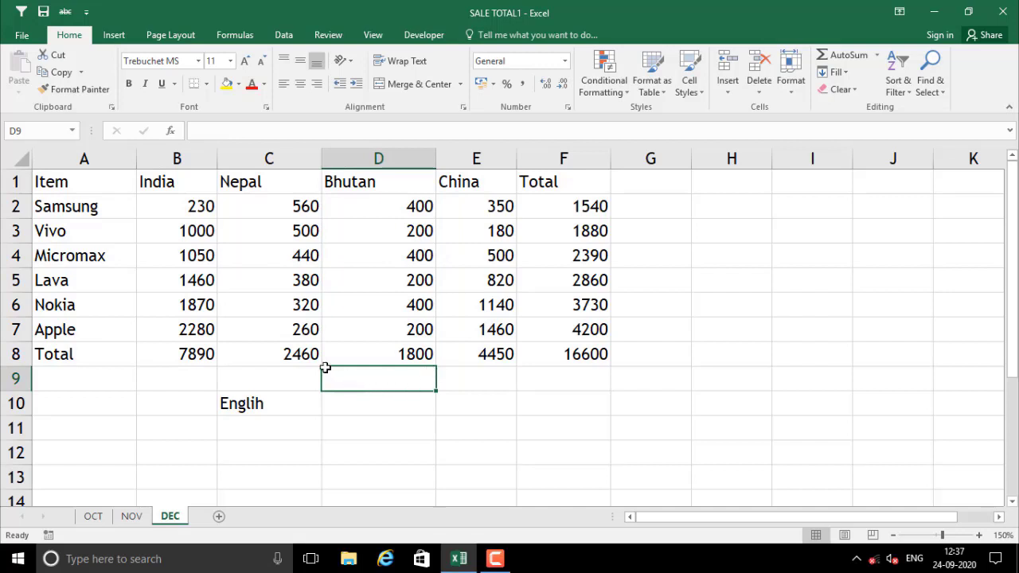
# Check the Total row values, the India and Nepal figures, and the India total formula in B8
pyautogui.click(81, 355)
pyautogui.moveTo(141, 355); pyautogui.dragTo(556, 347)
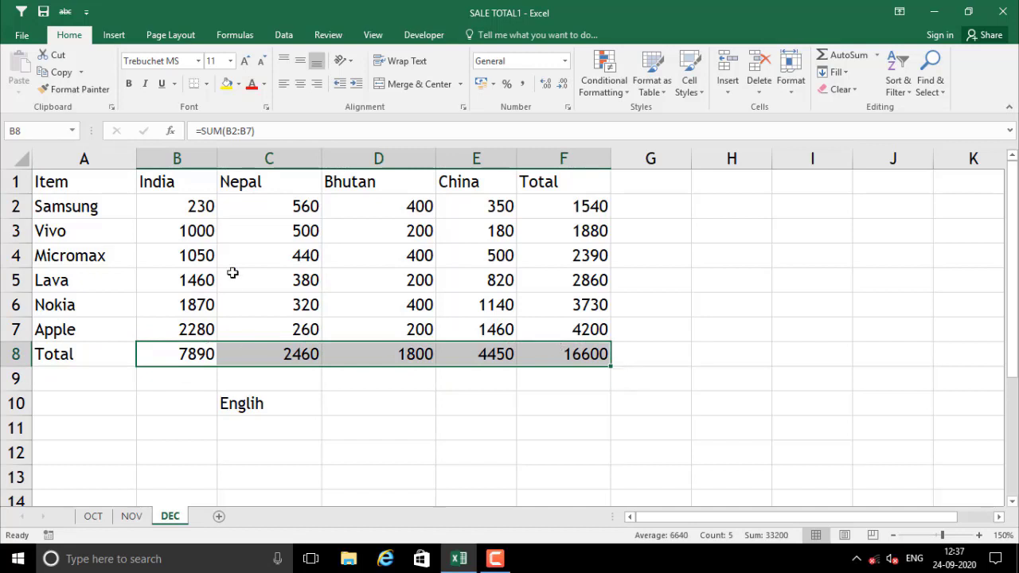
pyautogui.click(311, 396)
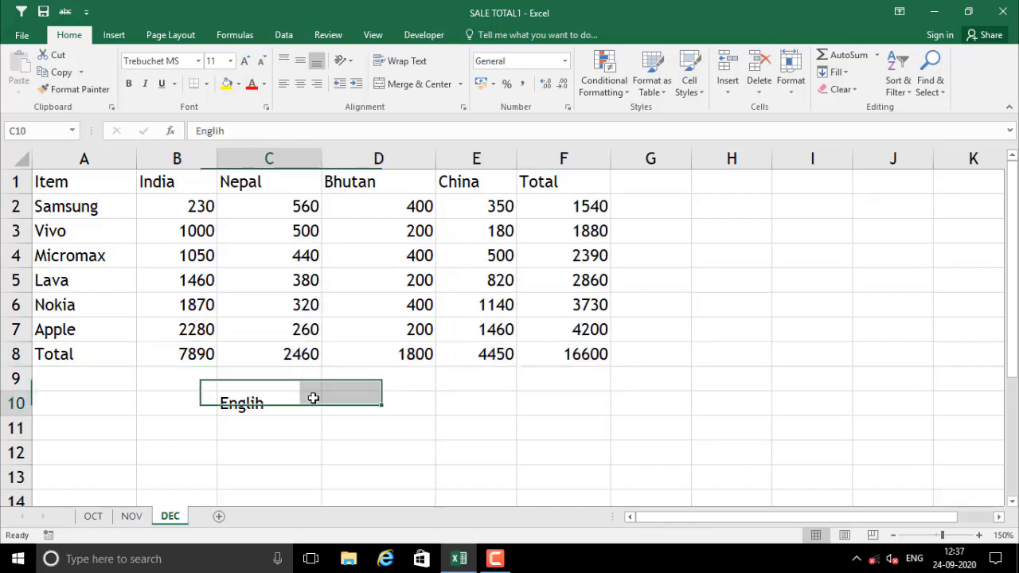
pyautogui.click(201, 221)
pyautogui.moveTo(202, 222); pyautogui.dragTo(199, 354)
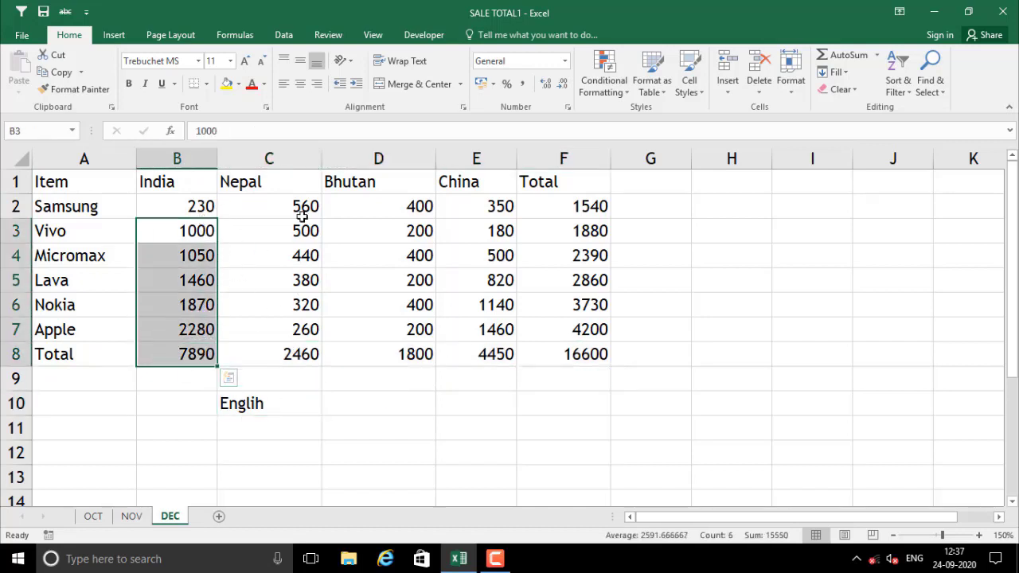
pyautogui.moveTo(300, 209); pyautogui.dragTo(323, 351)
pyautogui.click(329, 386)
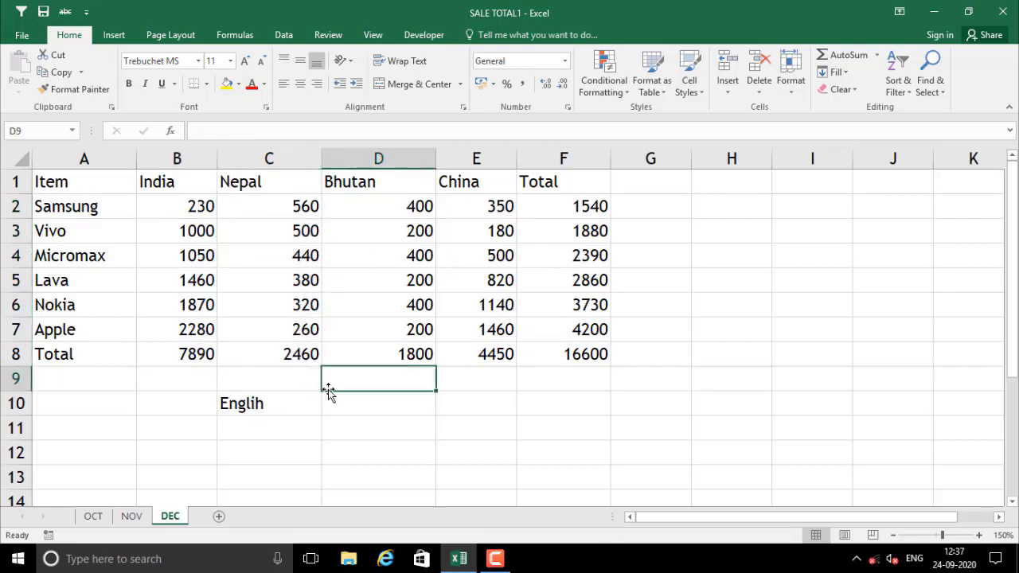
pyautogui.click(171, 354)
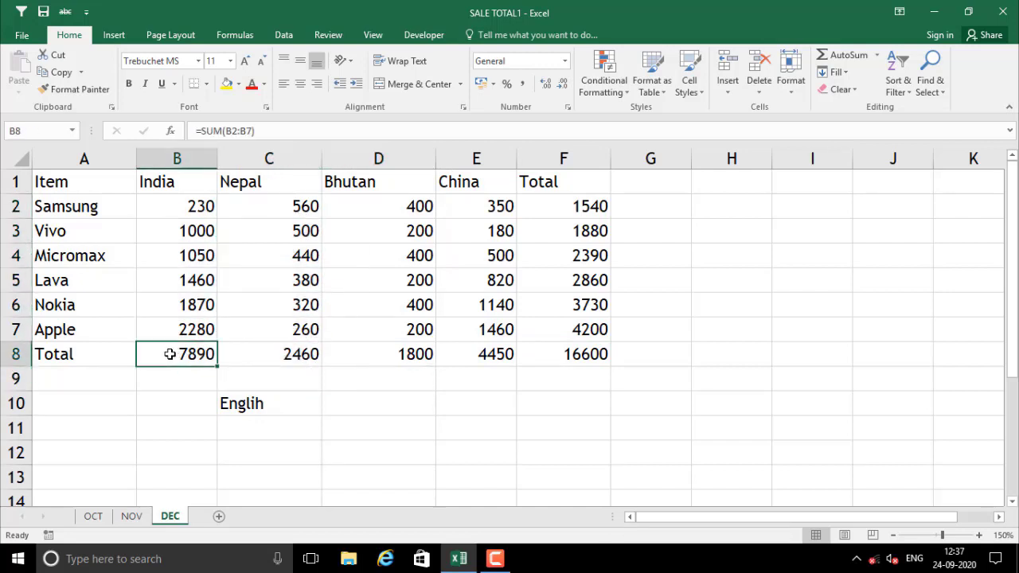
# Apply the Total cell style to the Total row A8:F8
pyautogui.moveTo(127, 356); pyautogui.dragTo(567, 353)
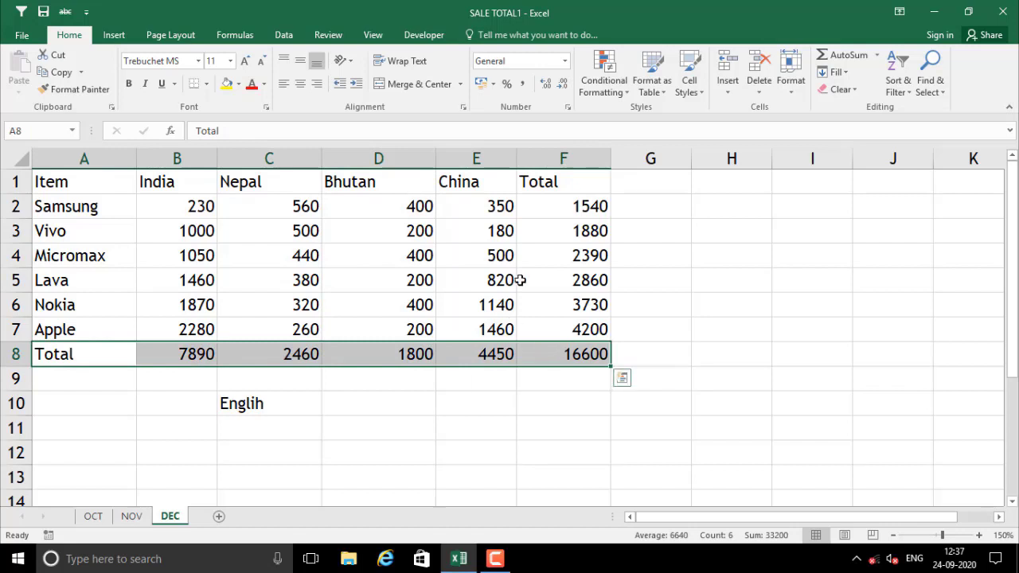
pyautogui.click(689, 86)
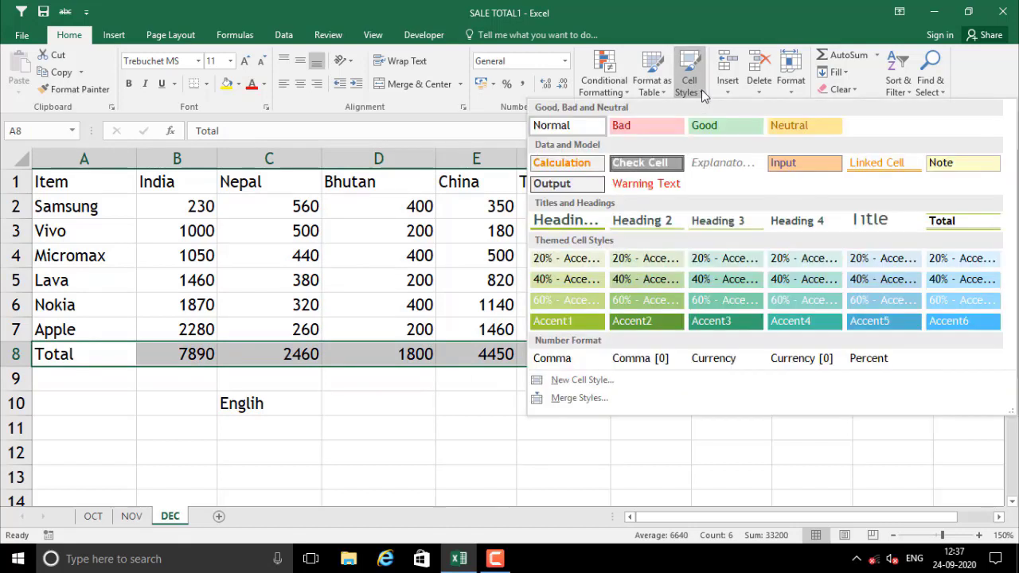
pyautogui.click(959, 223)
pyautogui.click(476, 456)
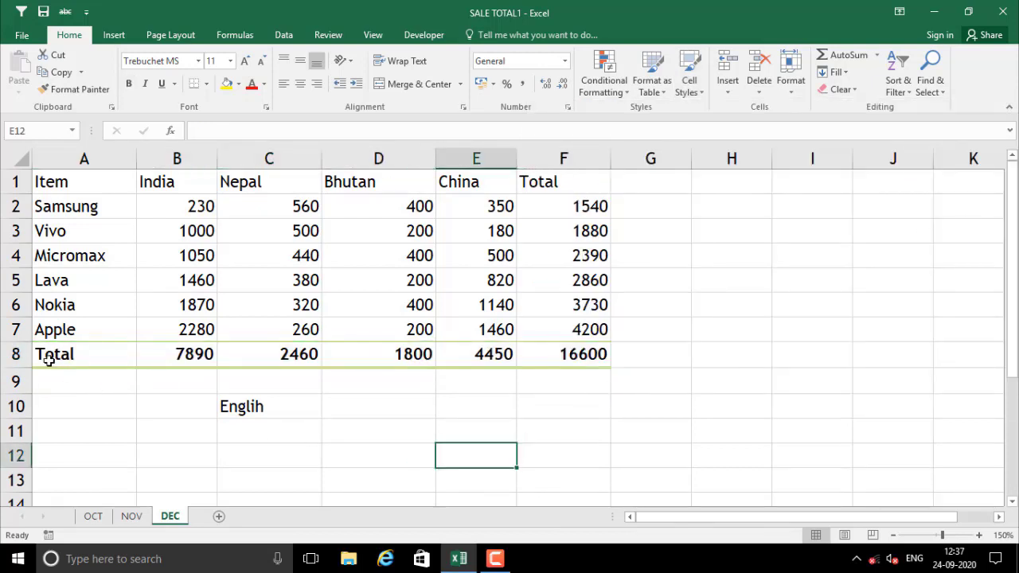
# Restyle row A8:F8 with the light blue 20% - Accent6 cell style
pyautogui.moveTo(50, 360); pyautogui.dragTo(566, 357)
pyautogui.click(482, 402)
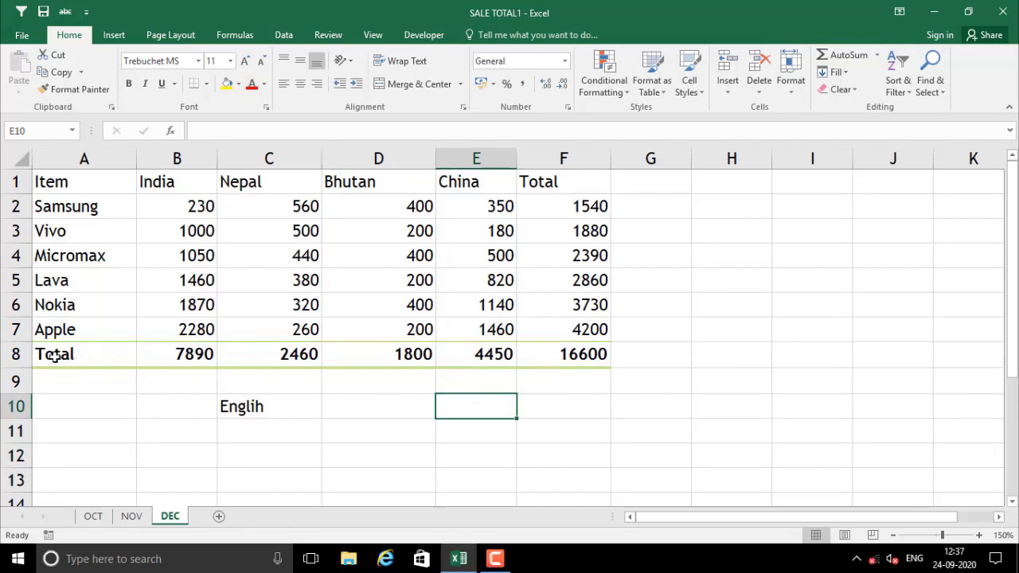
pyautogui.moveTo(54, 356); pyautogui.dragTo(596, 356)
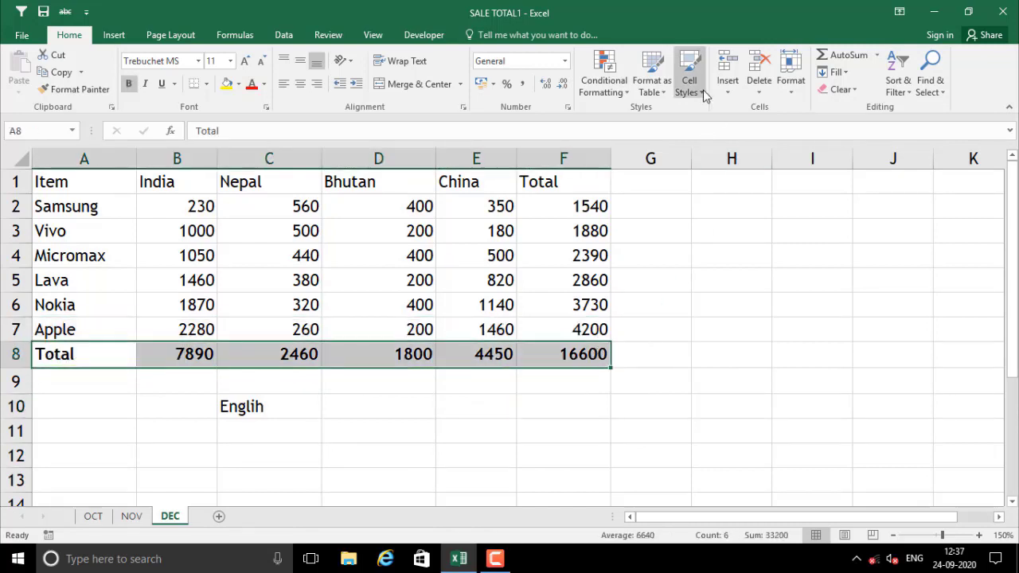
pyautogui.click(689, 88)
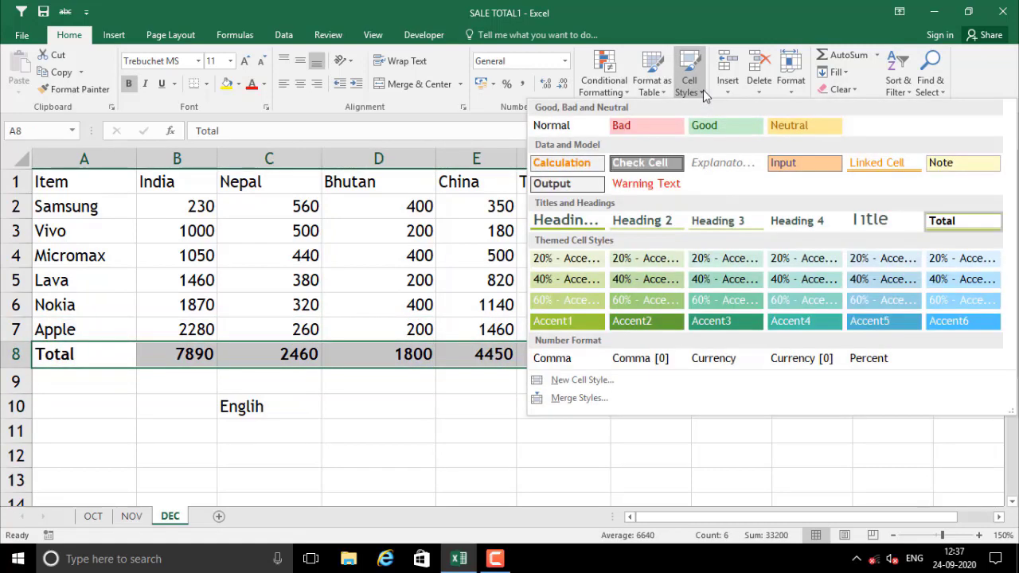
pyautogui.click(967, 263)
pyautogui.click(468, 436)
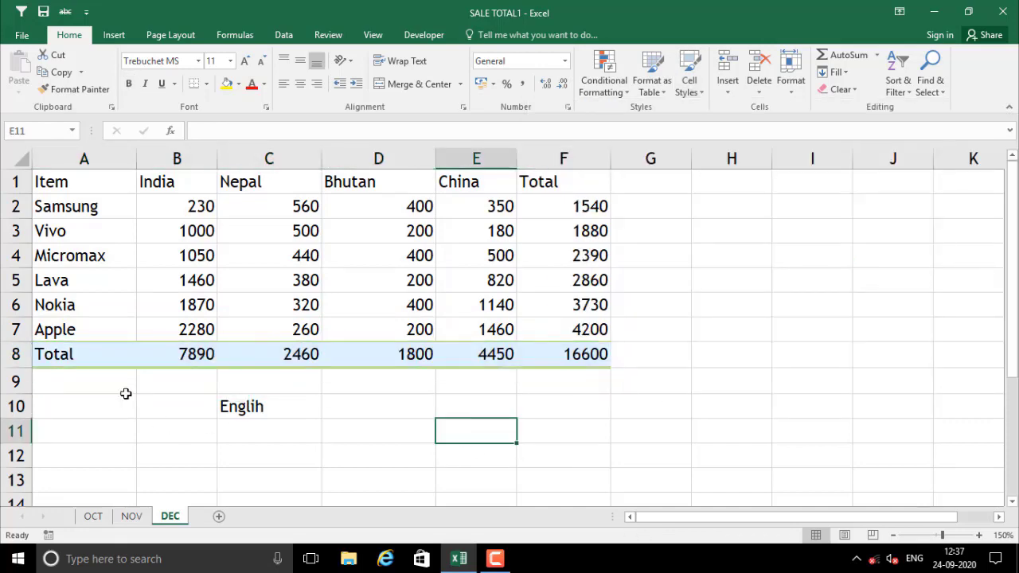
pyautogui.click(102, 382)
pyautogui.moveTo(77, 357); pyautogui.dragTo(589, 355)
pyautogui.click(459, 445)
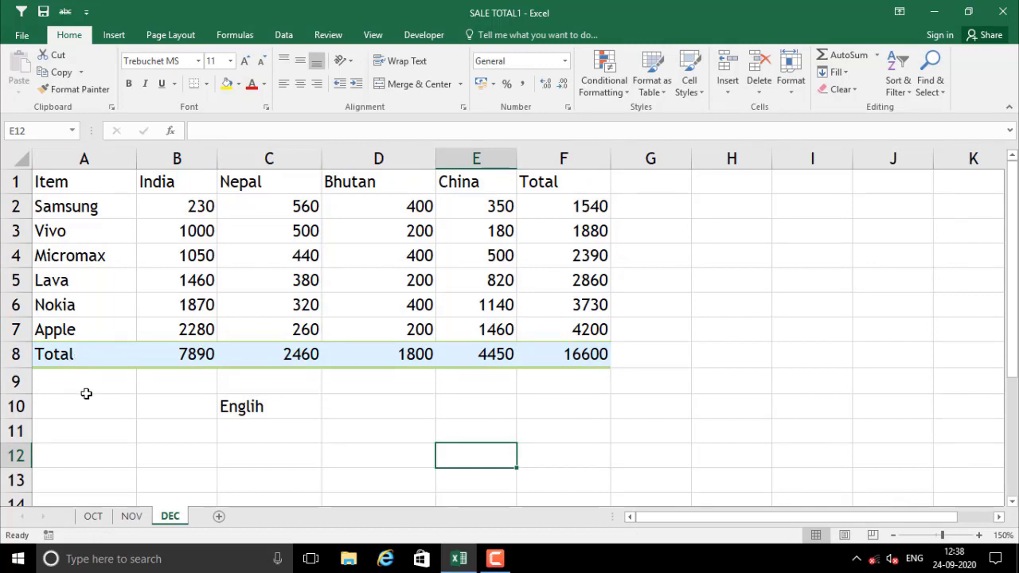
pyautogui.click(118, 402)
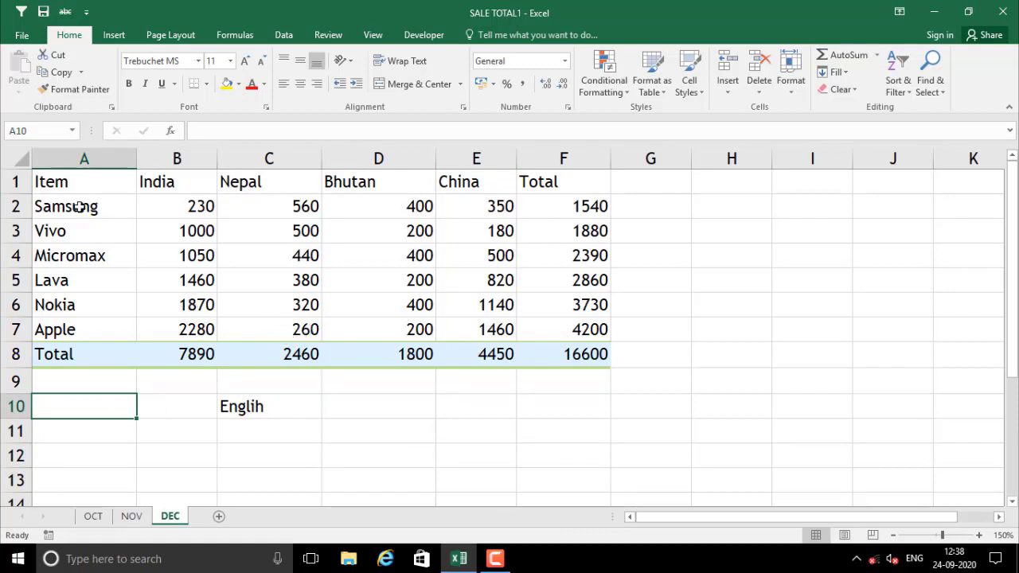
# Apply the Heading 2 cell style to the header row A1:F1
pyautogui.moveTo(61, 184); pyautogui.dragTo(561, 185)
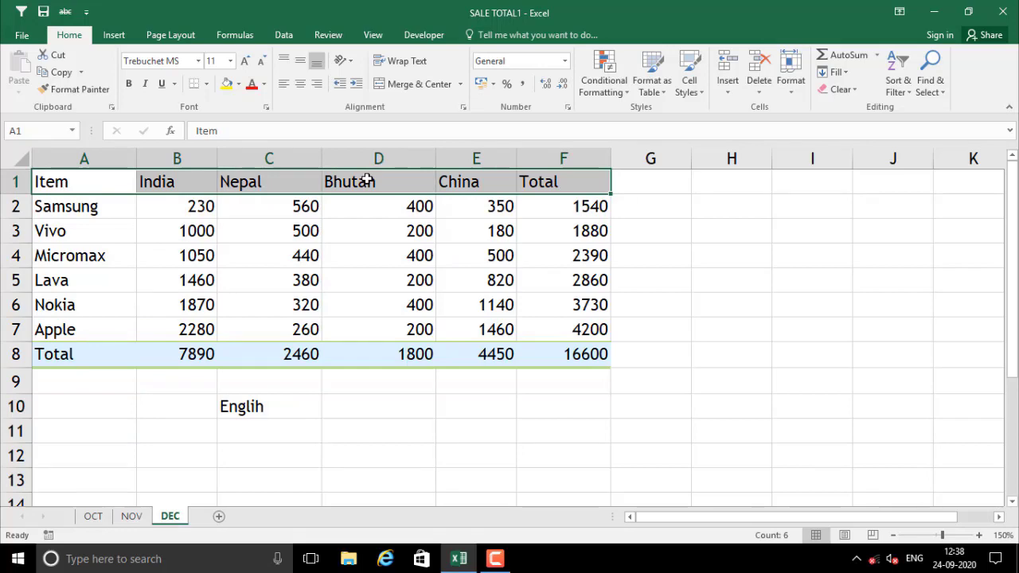
pyautogui.click(700, 89)
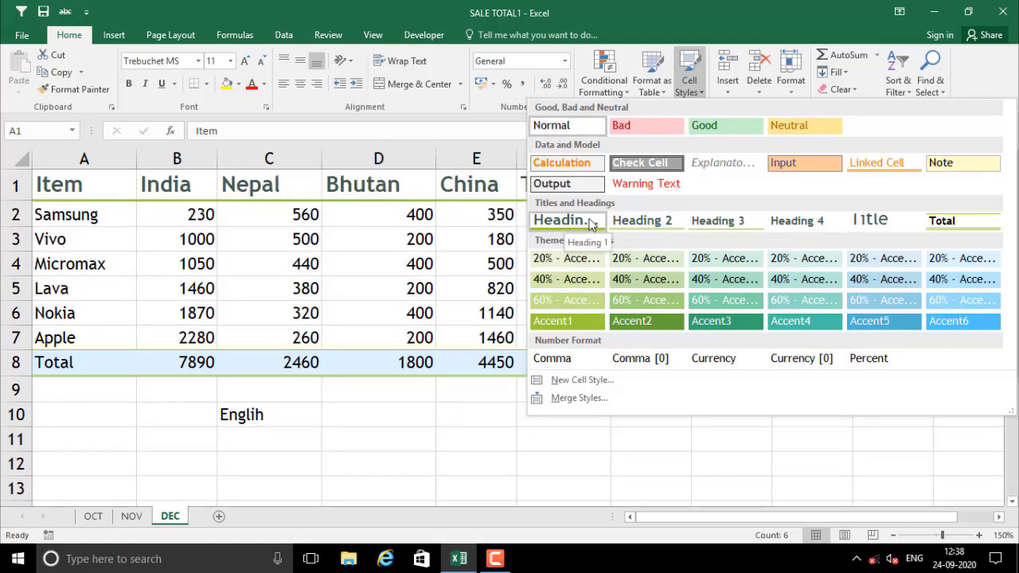
pyautogui.click(632, 229)
pyautogui.click(379, 260)
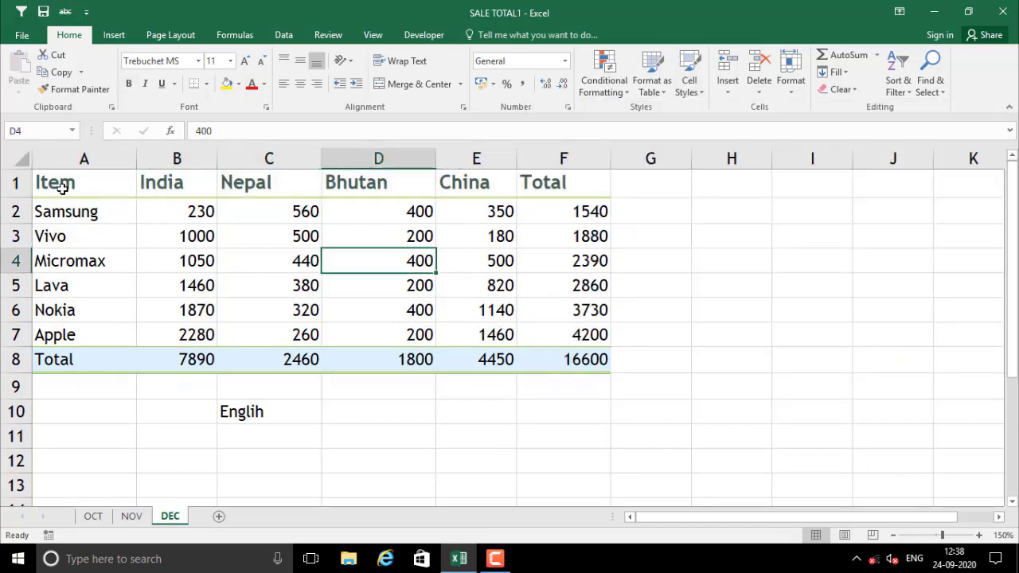
pyautogui.moveTo(62, 186); pyautogui.dragTo(394, 188)
pyautogui.click(390, 241)
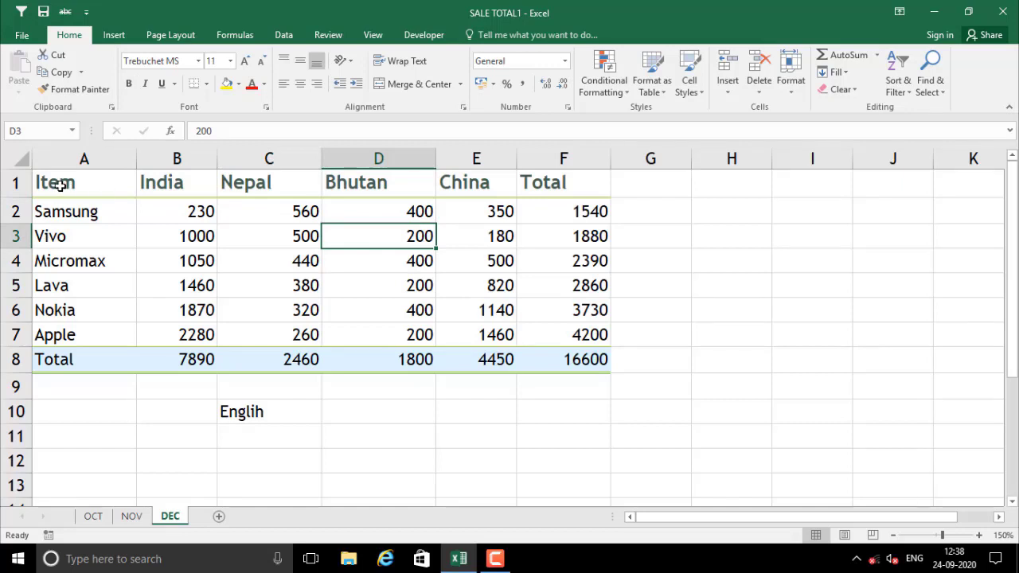
# Restyle header row A1:F1 with the green 40% - Accent2 cell style
pyautogui.moveTo(61, 185); pyautogui.dragTo(550, 179)
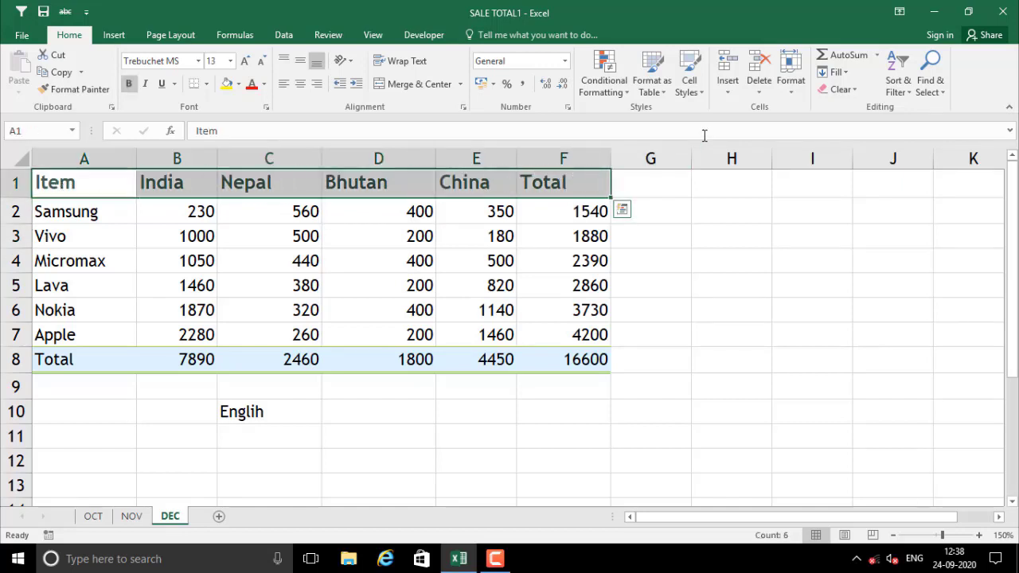
pyautogui.click(701, 88)
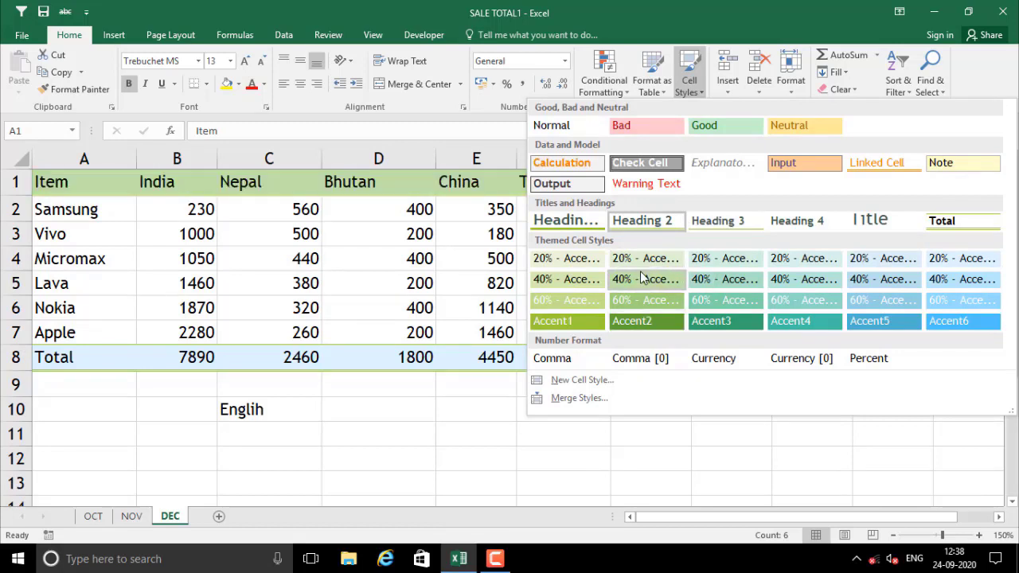
pyautogui.click(642, 283)
pyautogui.click(550, 458)
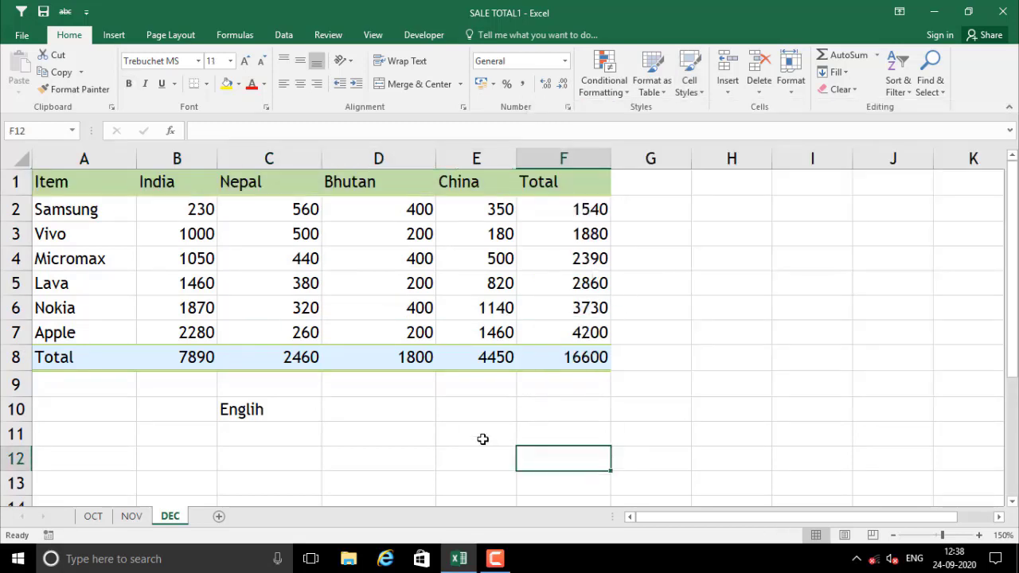
pyautogui.click(28, 241)
pyautogui.moveTo(28, 241); pyautogui.dragTo(144, 236)
pyautogui.click(144, 236)
# Select the data rows from Samsung to Apple
pyautogui.click(106, 189)
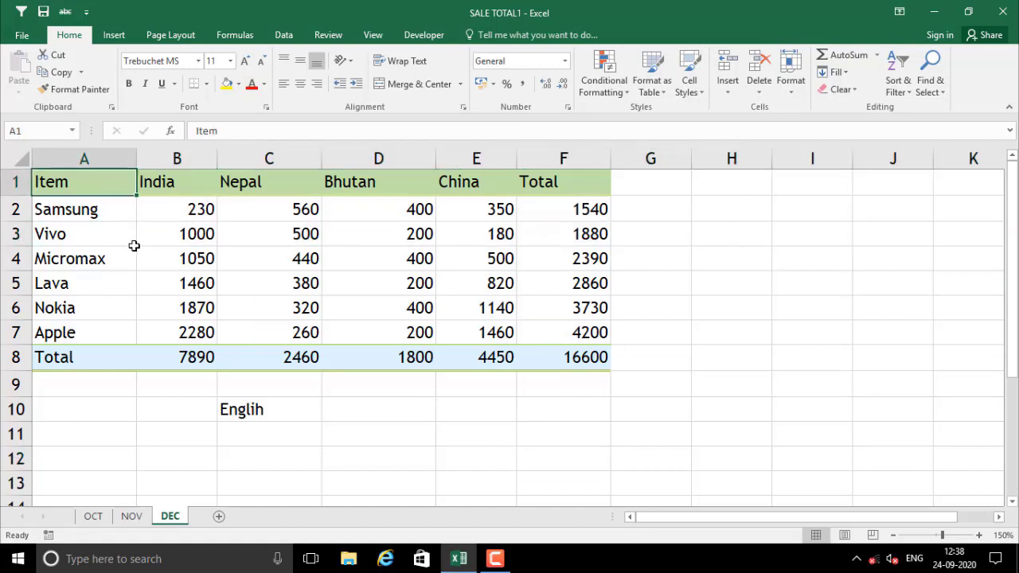
pyautogui.click(221, 261)
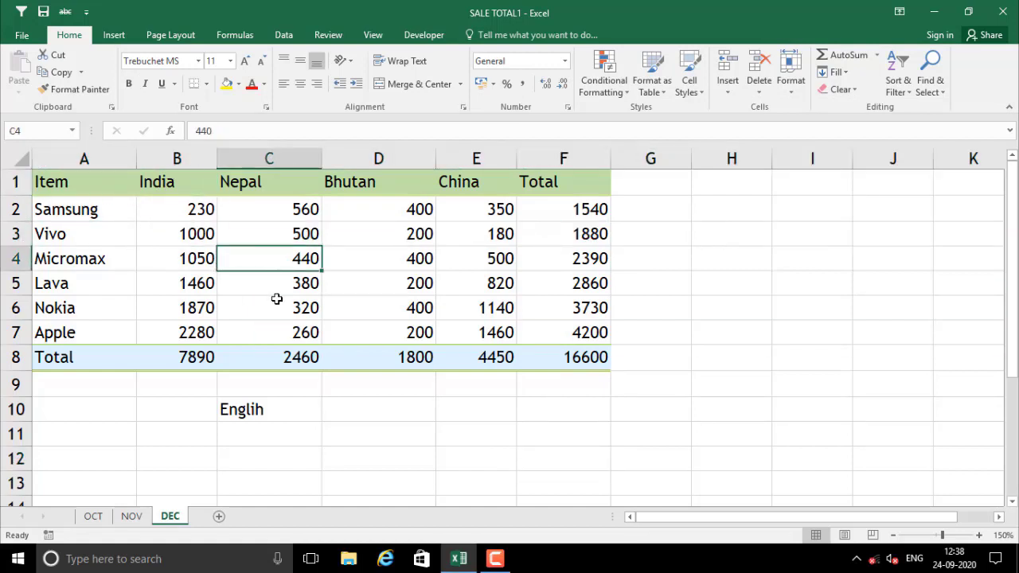
pyautogui.moveTo(71, 206); pyautogui.dragTo(568, 330)
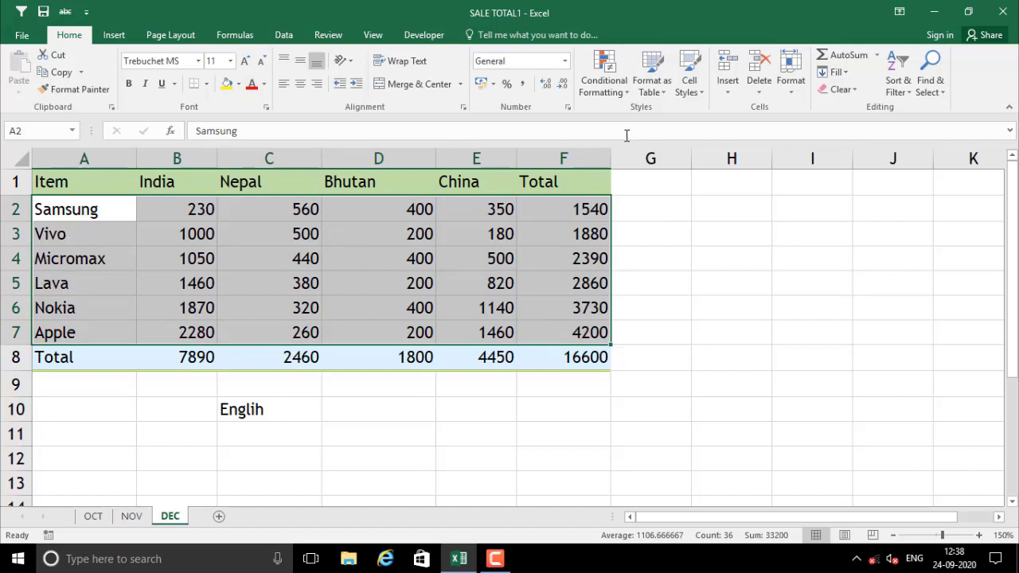
# Apply the orange Input cell style to data rows 2 to 7
pyautogui.click(702, 92)
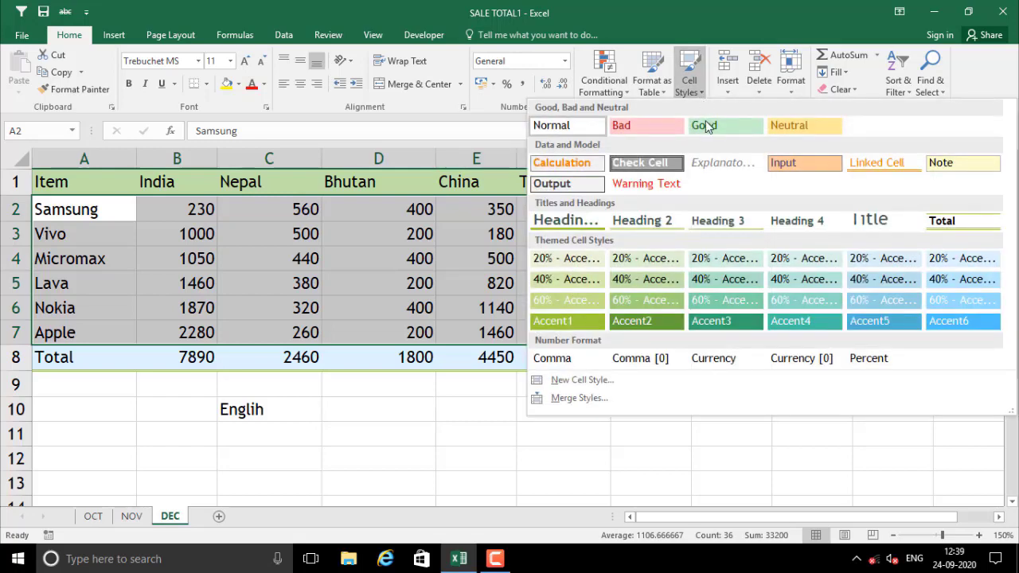
pyautogui.click(794, 171)
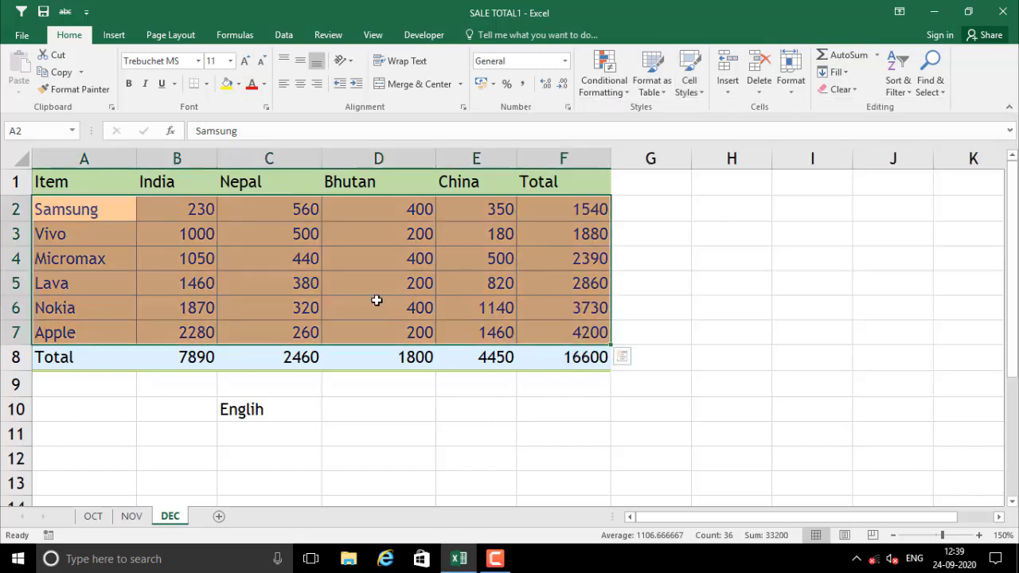
pyautogui.click(375, 299)
# Review the colour-banded table by selecting the header, data and Total rows
pyautogui.click(67, 218)
pyautogui.moveTo(48, 183); pyautogui.dragTo(594, 185)
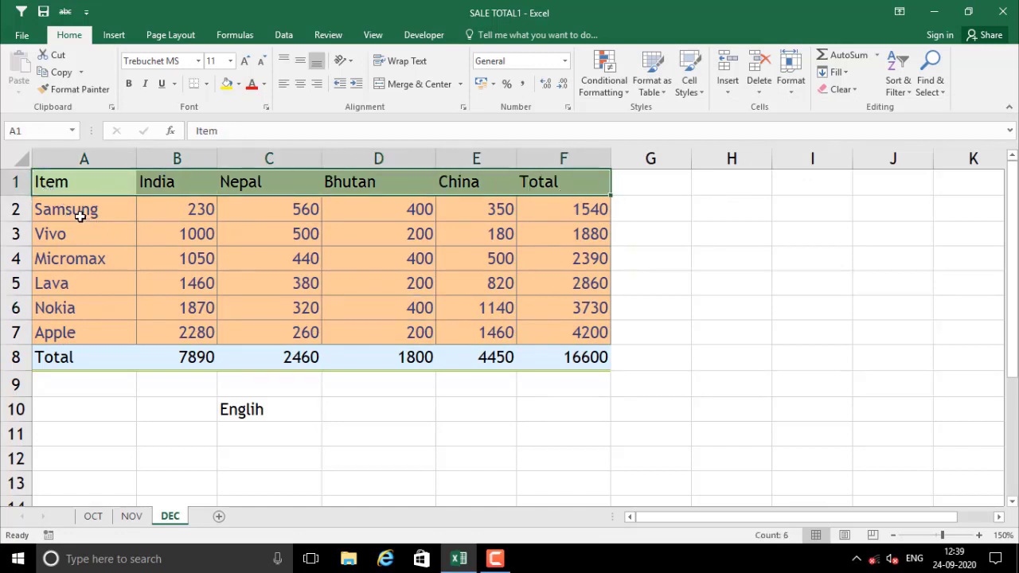
pyautogui.moveTo(79, 210); pyautogui.dragTo(580, 329)
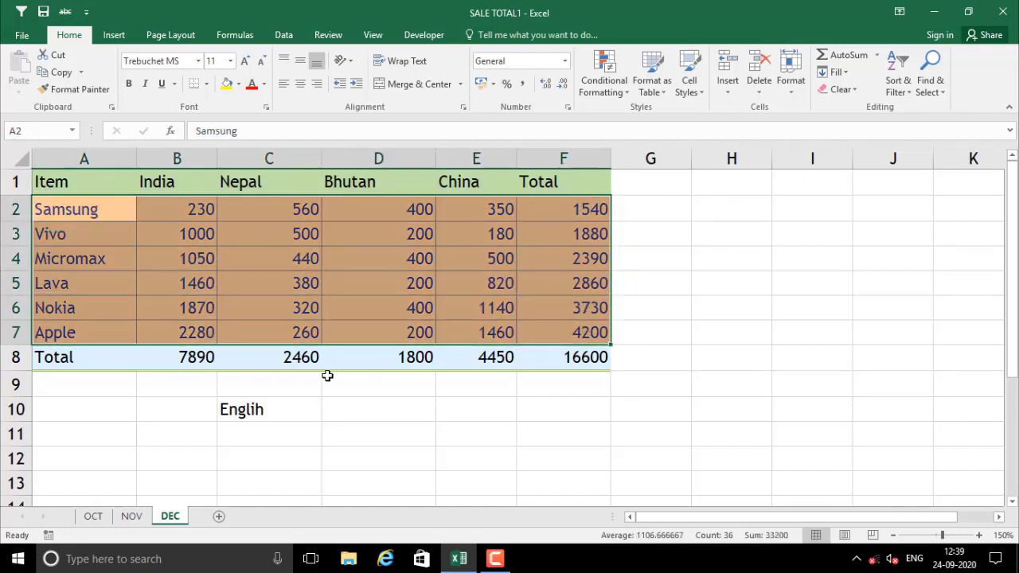
pyautogui.moveTo(72, 367); pyautogui.dragTo(566, 358)
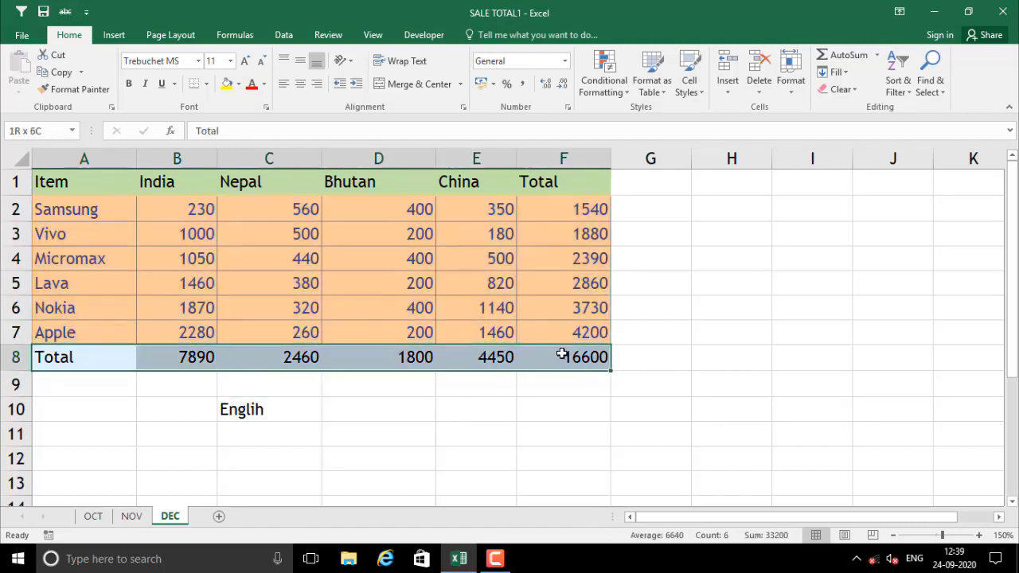
pyautogui.click(469, 403)
pyautogui.click(205, 234)
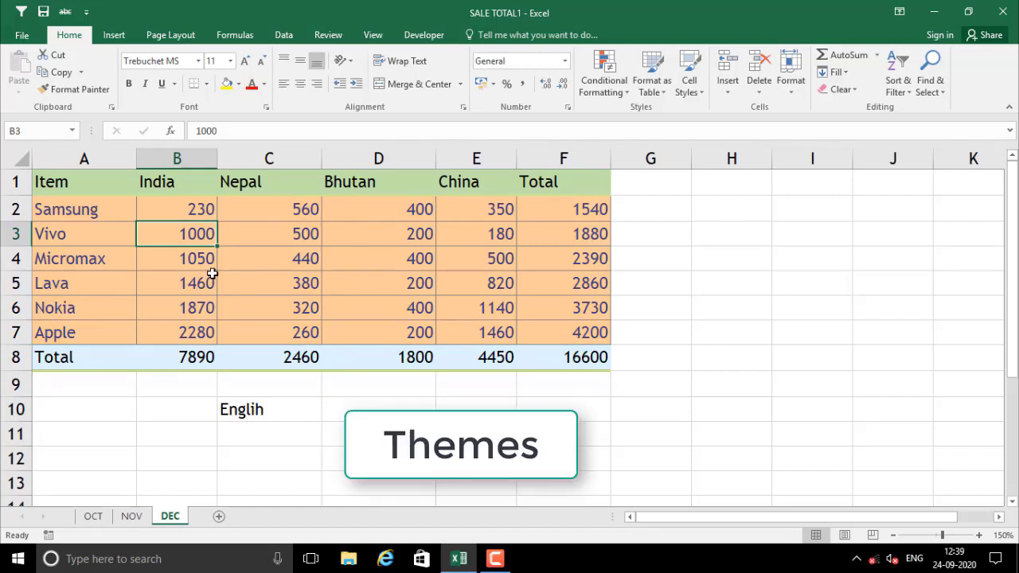
# Delete the custom theme from the Page Layout Themes list
pyautogui.click(112, 216)
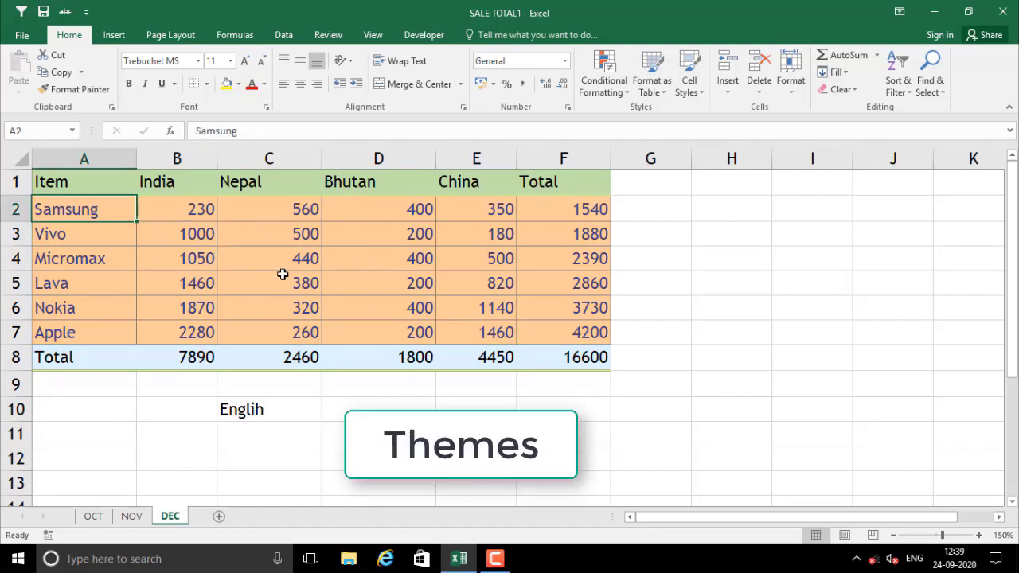
pyautogui.click(171, 37)
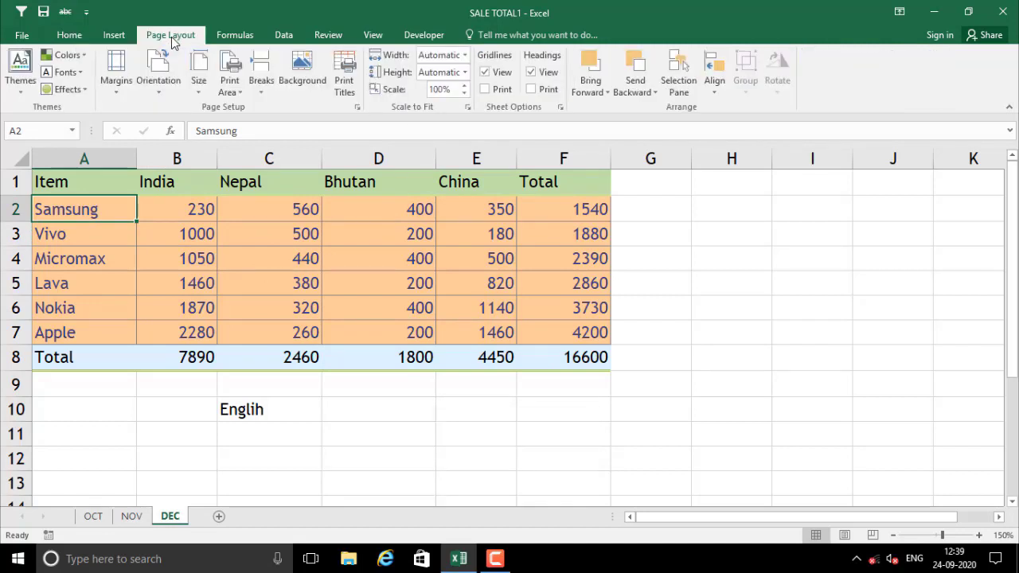
pyautogui.click(205, 284)
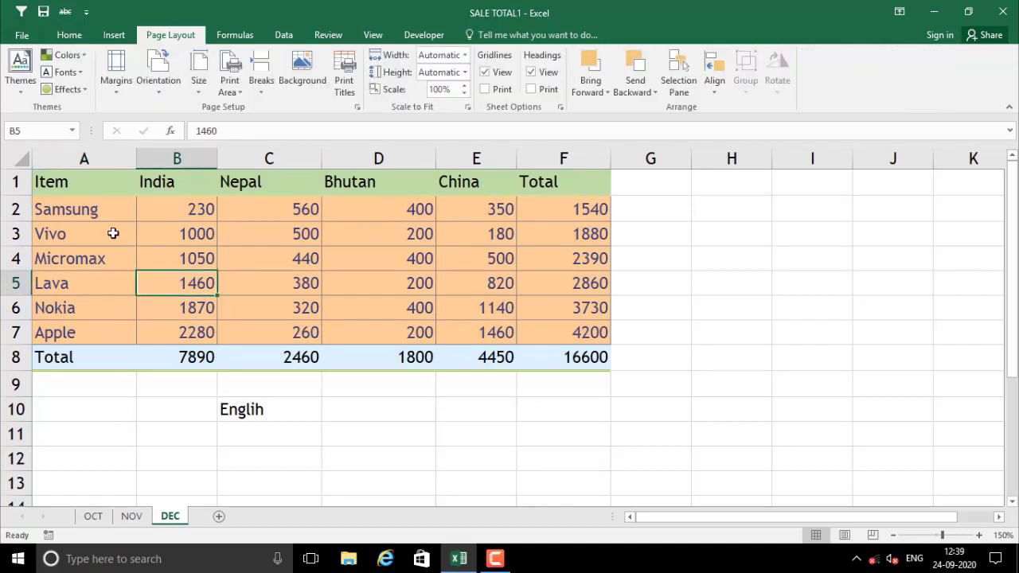
pyautogui.click(22, 96)
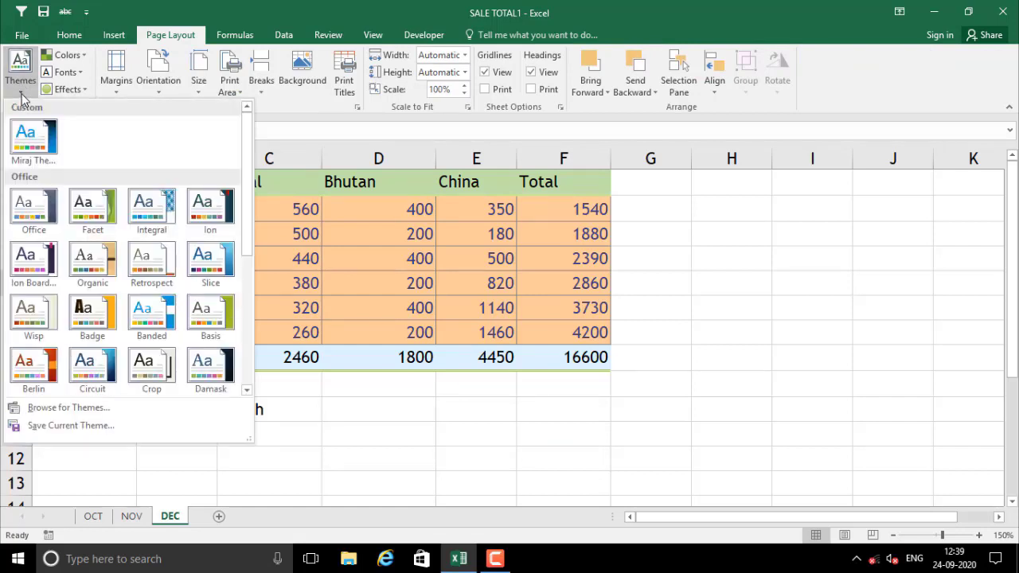
pyautogui.rightClick(29, 141)
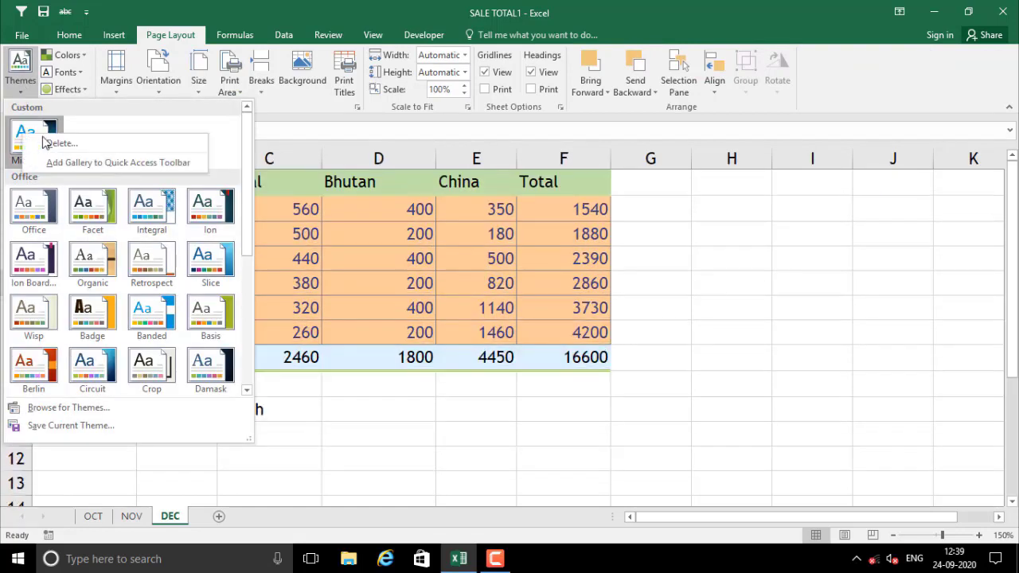
pyautogui.click(60, 143)
pyautogui.click(483, 316)
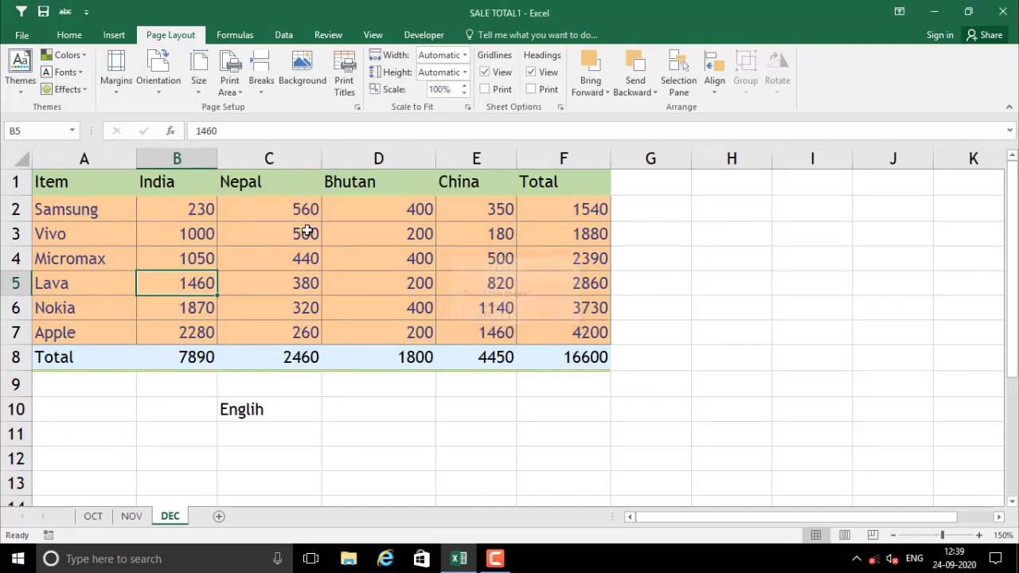
# Apply the Frame theme to the workbook
pyautogui.click(205, 257)
pyautogui.moveTo(88, 177); pyautogui.dragTo(531, 358)
pyautogui.click(21, 72)
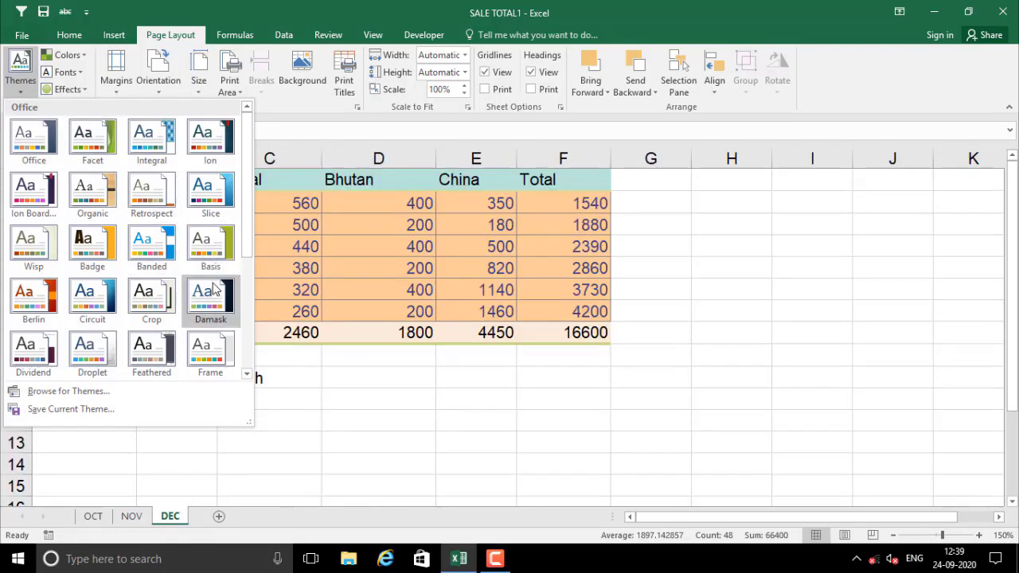
pyautogui.click(208, 354)
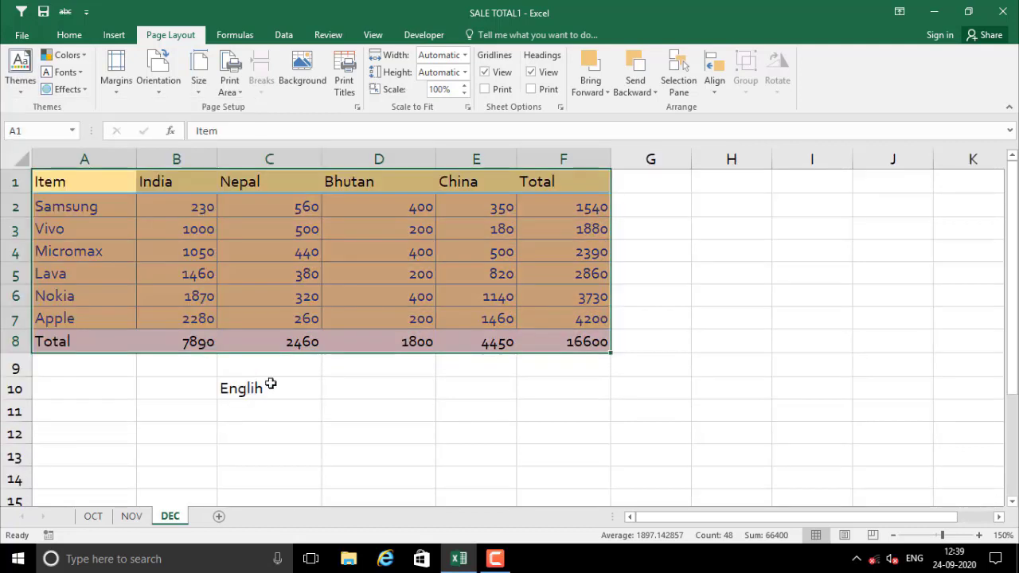
# Inspect the recoloured table with its pale yellow header and pink Total row
pyautogui.click(344, 412)
pyautogui.click(159, 228)
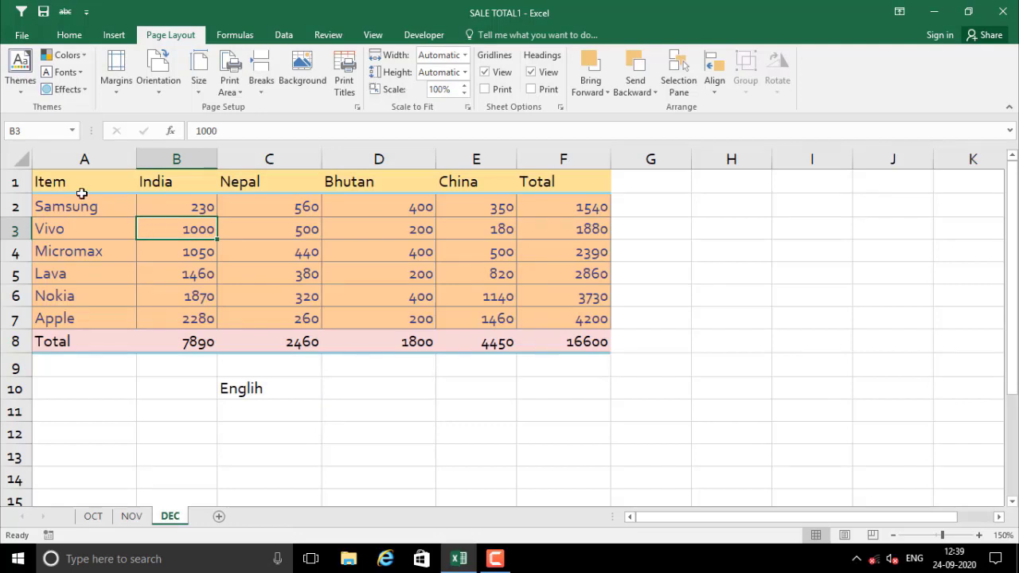
pyautogui.click(109, 227)
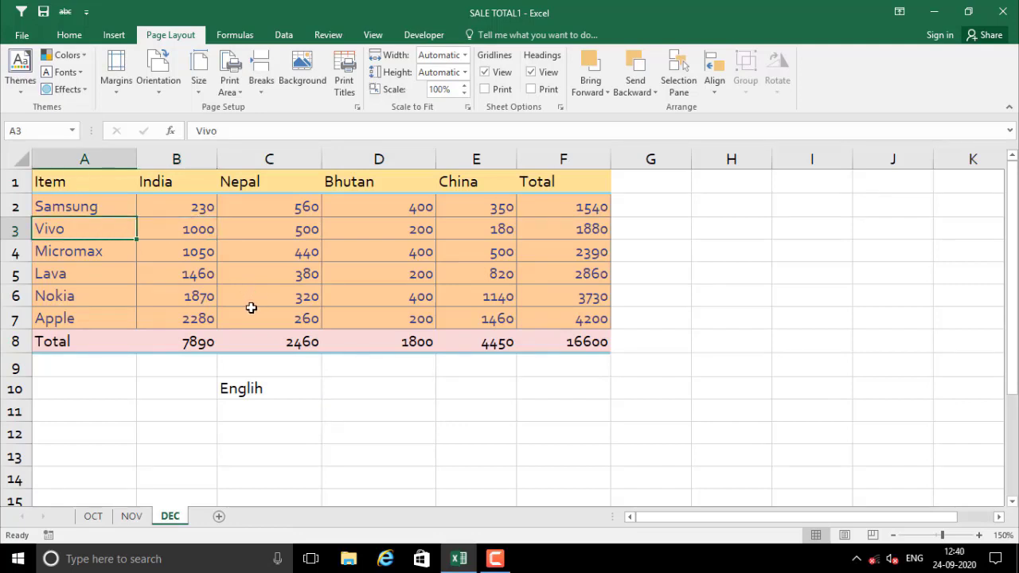
pyautogui.click(193, 269)
pyautogui.moveTo(80, 186); pyautogui.dragTo(585, 342)
pyautogui.click(409, 411)
pyautogui.click(123, 257)
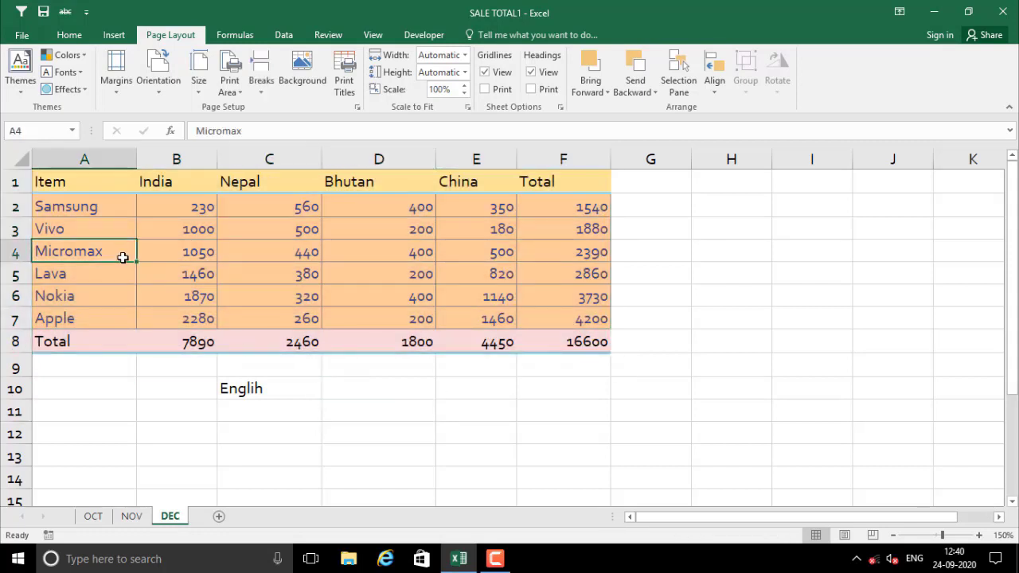
pyautogui.click(77, 181)
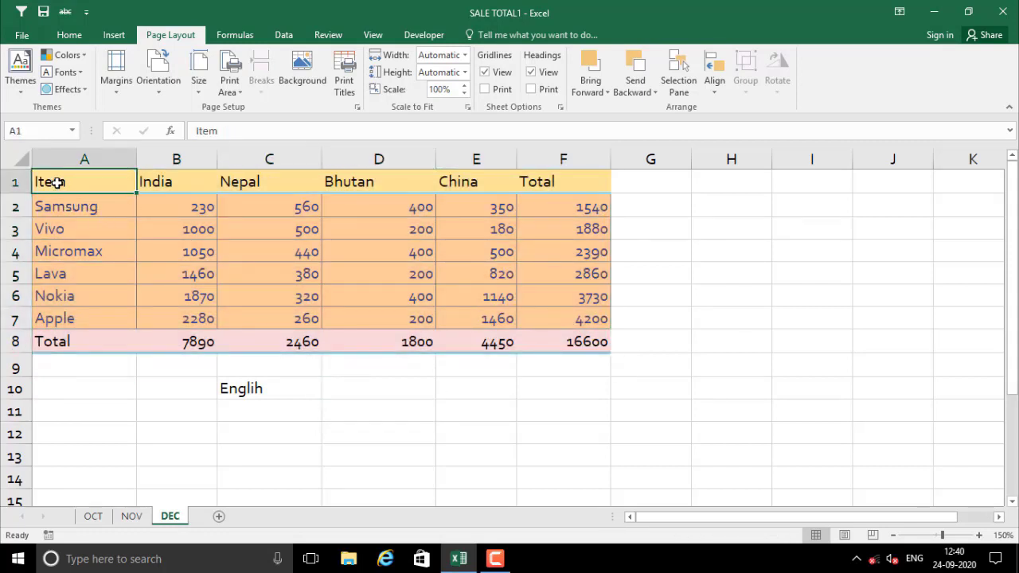
# Apply the Arial-Times New Roman theme fonts to the workbook
pyautogui.moveTo(57, 182); pyautogui.dragTo(569, 178)
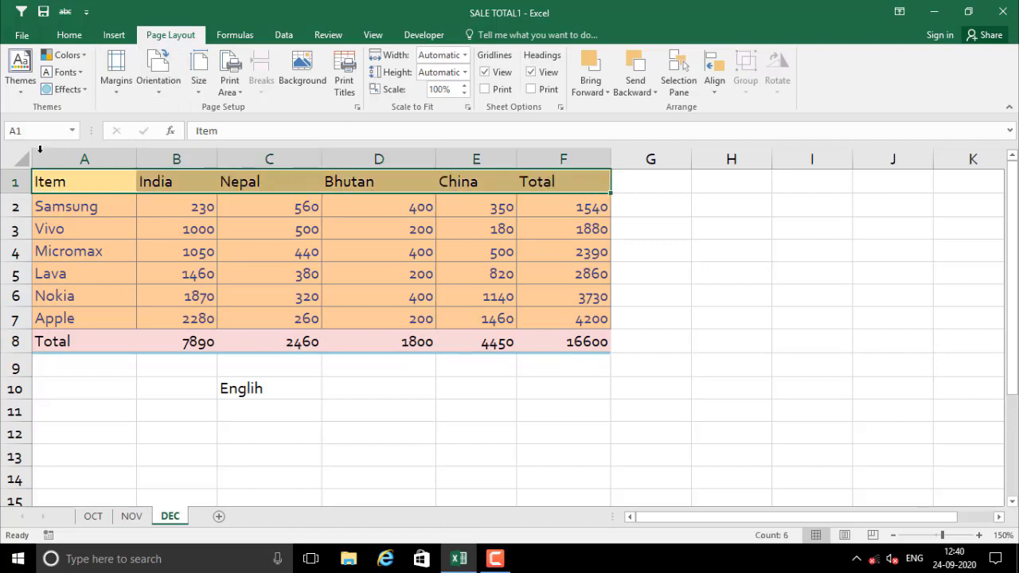
pyautogui.click(86, 71)
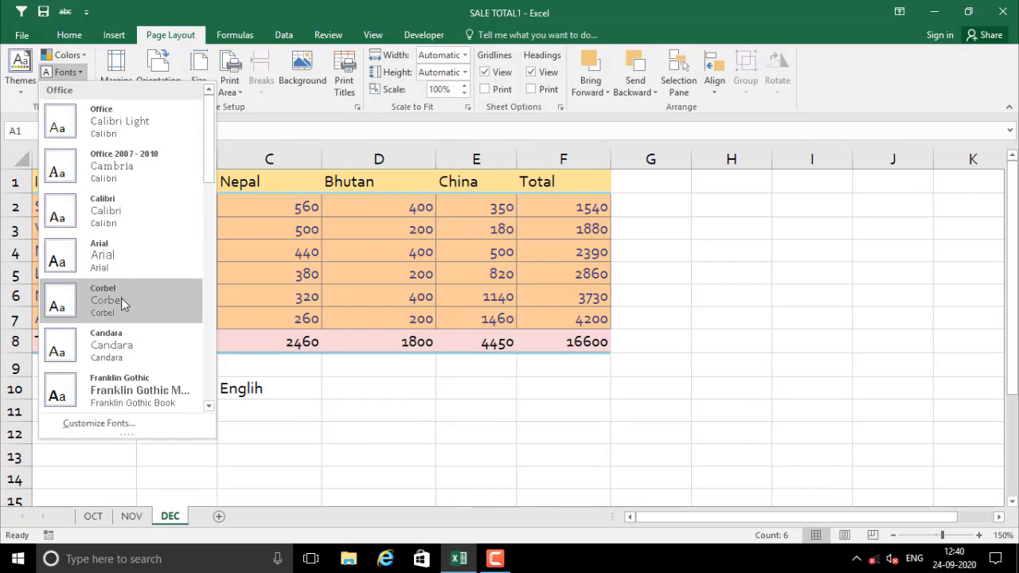
pyautogui.scroll(-3, 121, 332)
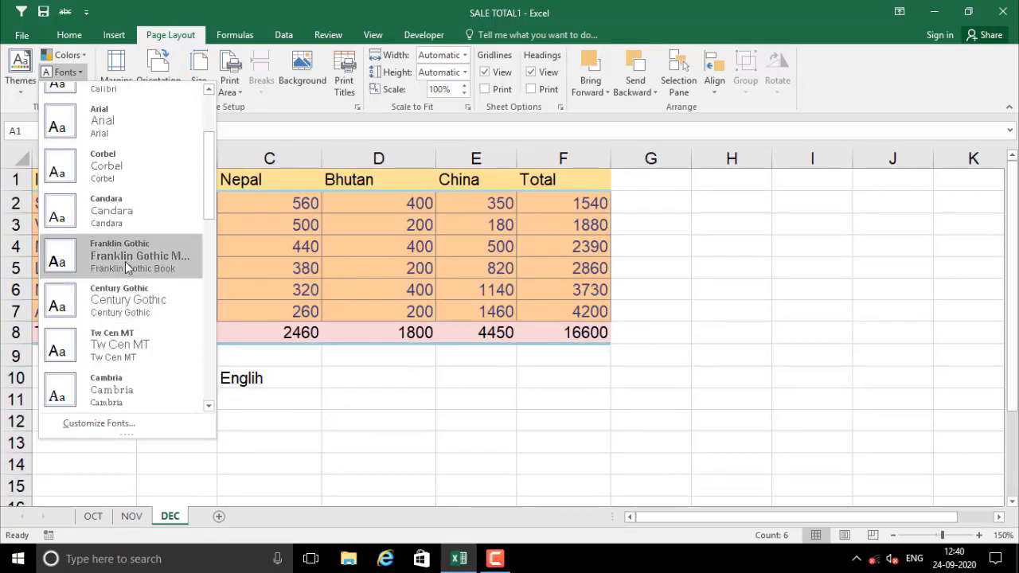
pyautogui.scroll(-10, 125, 317)
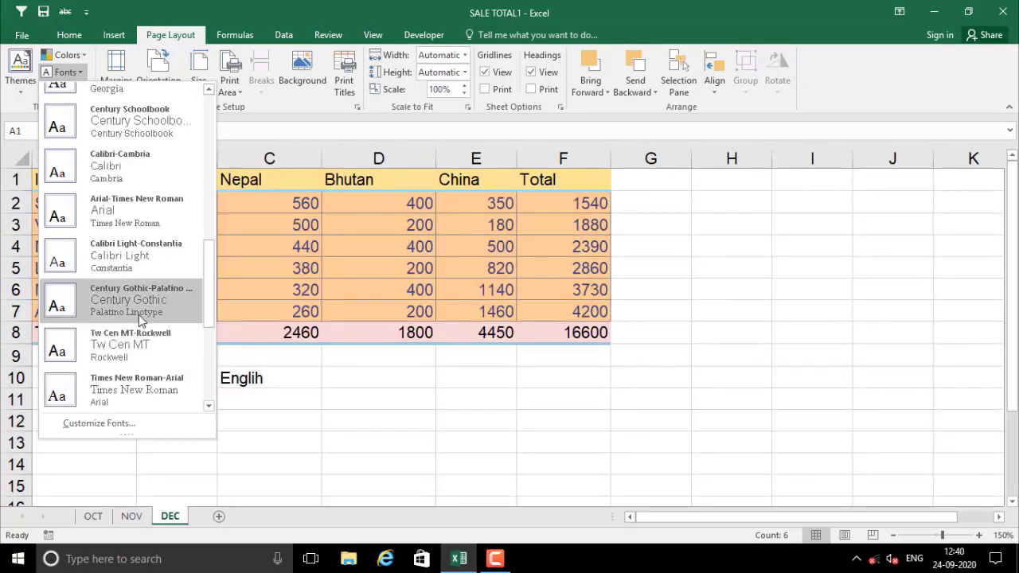
pyautogui.click(138, 212)
# Check the new fonts across the headers, data cells and the Total row
pyautogui.click(237, 252)
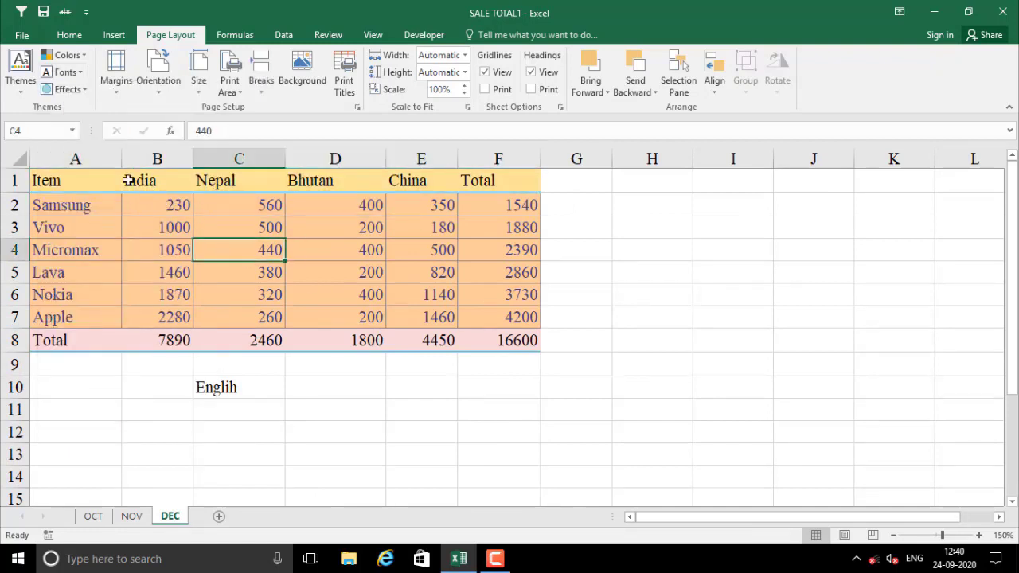
pyautogui.moveTo(131, 181); pyautogui.dragTo(306, 187)
pyautogui.click(378, 219)
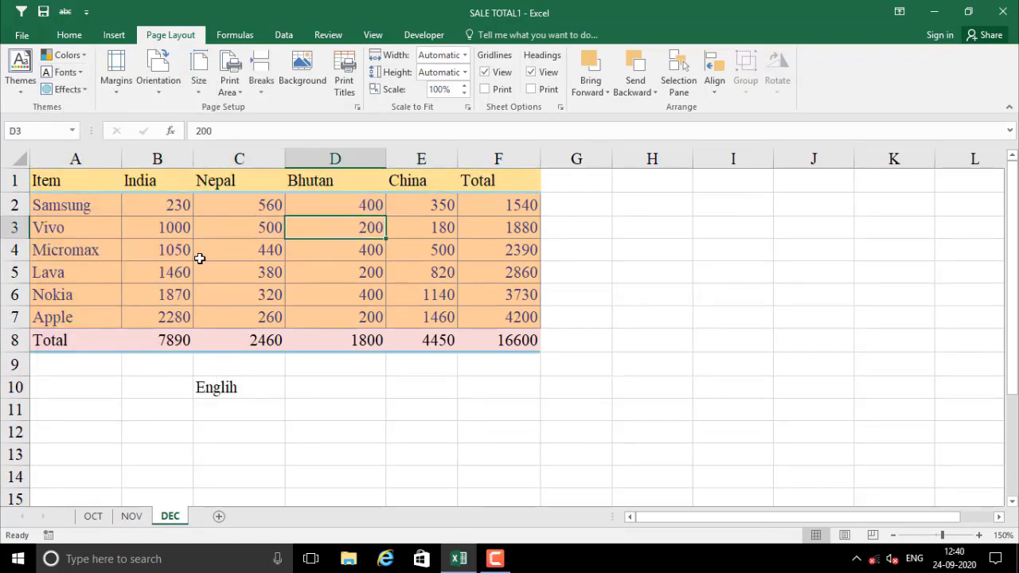
pyautogui.click(147, 371)
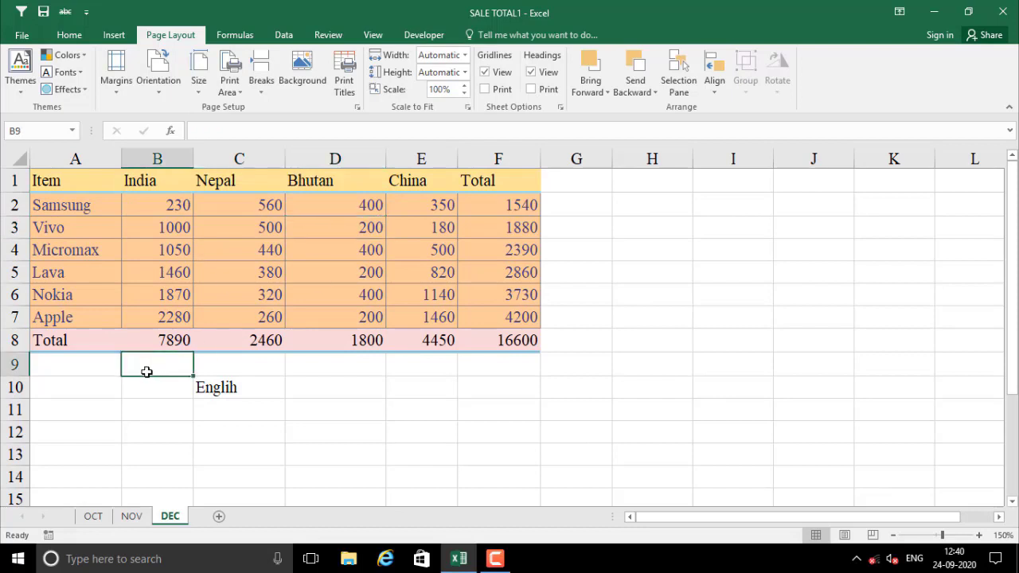
pyautogui.click(160, 410)
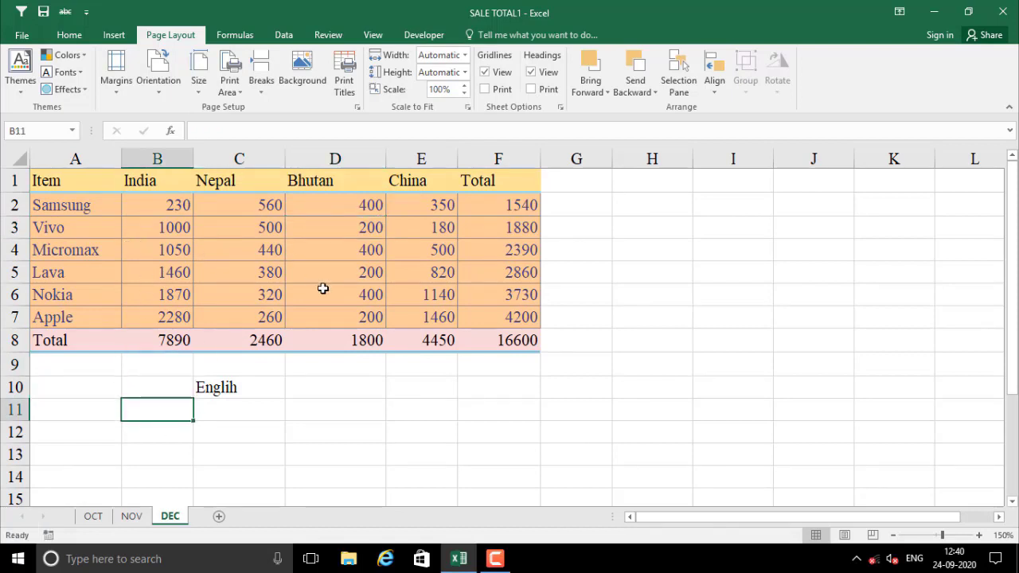
pyautogui.click(288, 242)
pyautogui.moveTo(78, 182); pyautogui.dragTo(483, 178)
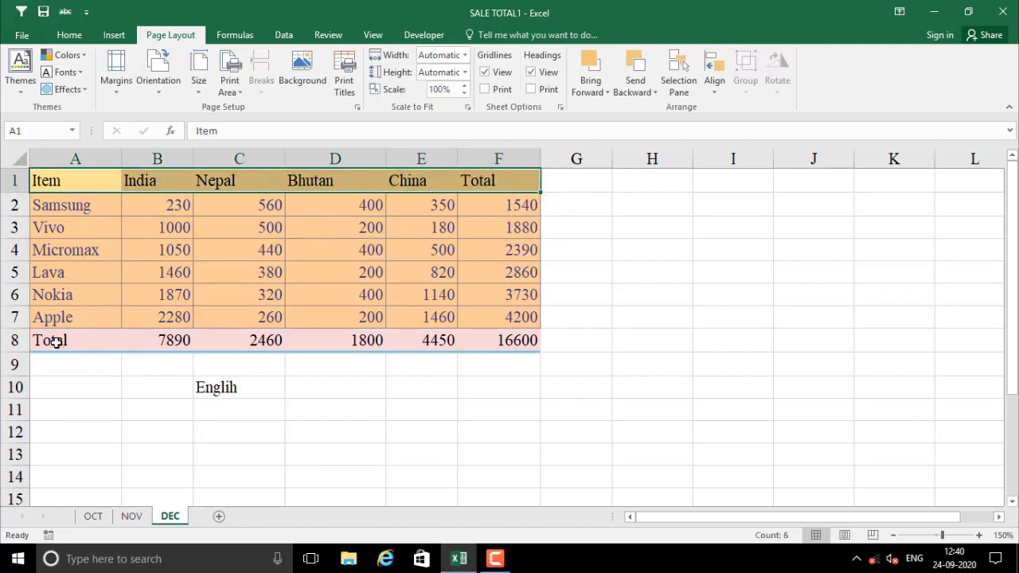
pyautogui.moveTo(50, 340); pyautogui.dragTo(512, 340)
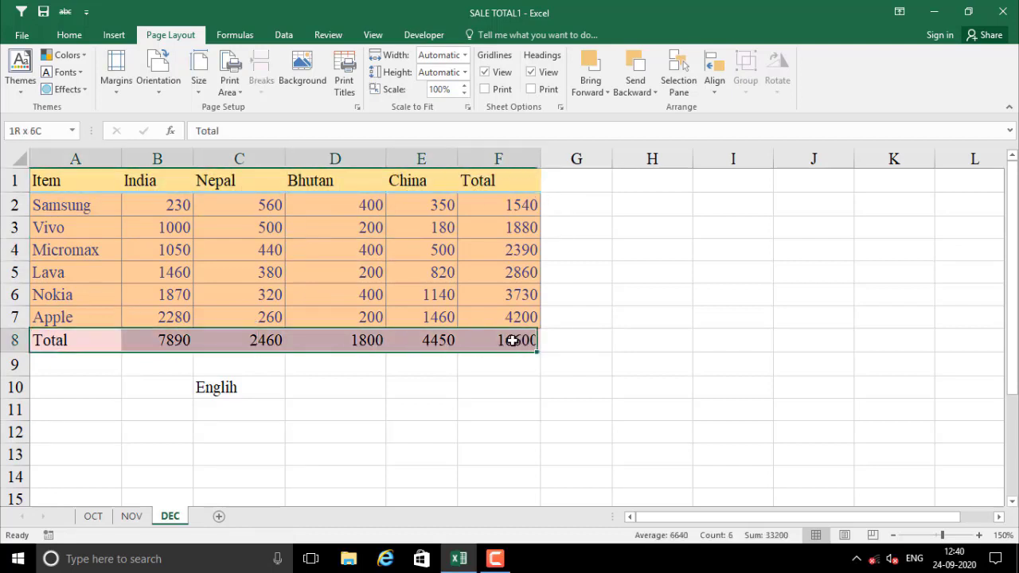
# Switch the workbook's theme fonts to Arial
pyautogui.click(80, 73)
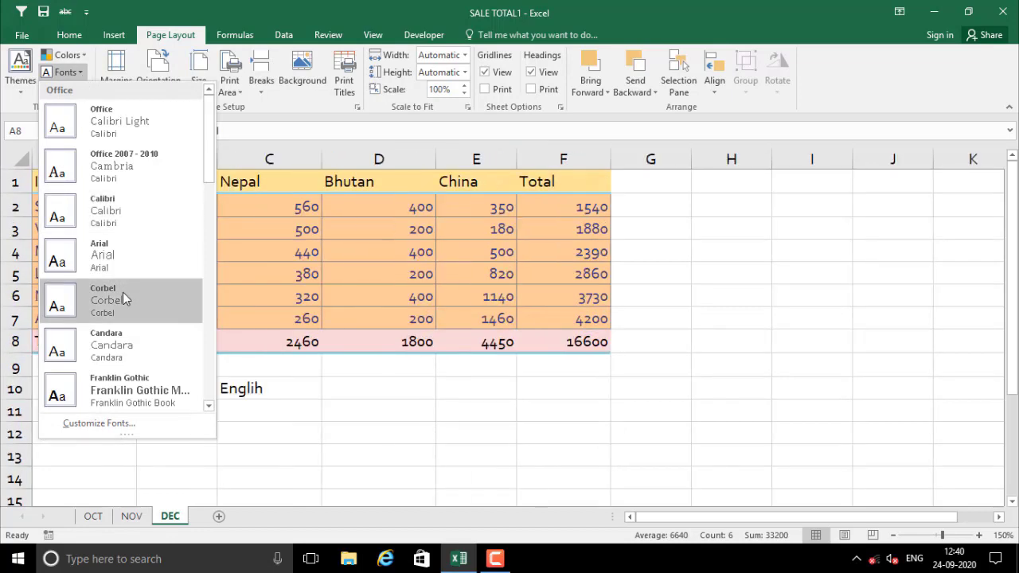
pyautogui.scroll(-1, 122, 297)
pyautogui.scroll(1, 117, 344)
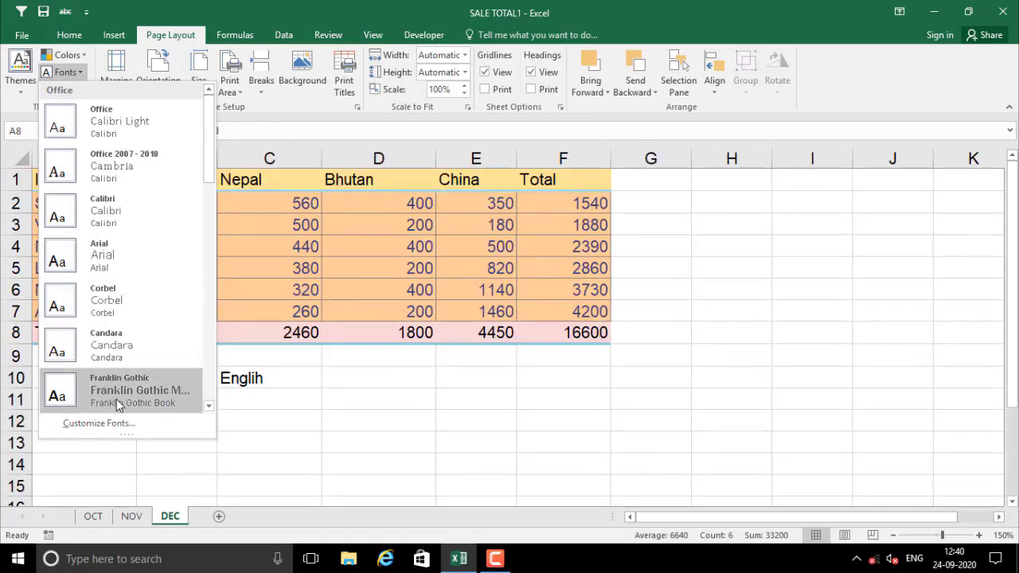
pyautogui.scroll(-10, 119, 382)
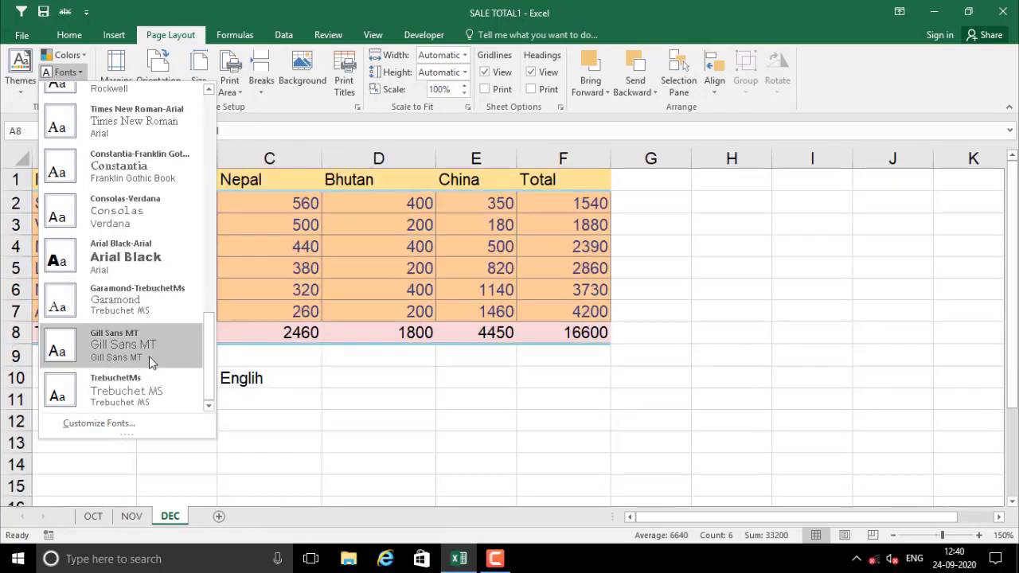
pyautogui.click(127, 263)
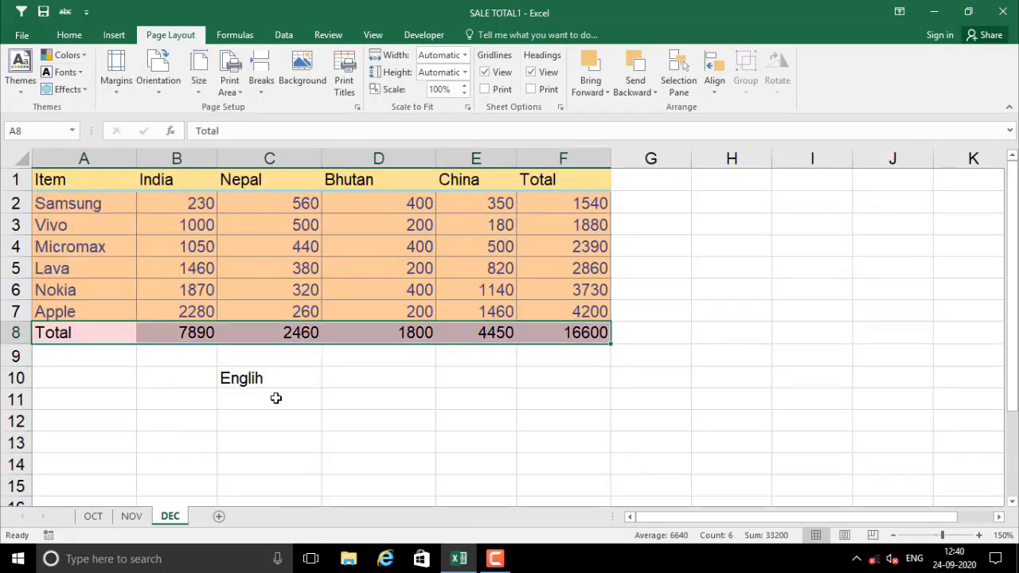
# Review the table A1:F8 now displayed in Arial
pyautogui.click(275, 398)
pyautogui.click(171, 270)
pyautogui.click(285, 247)
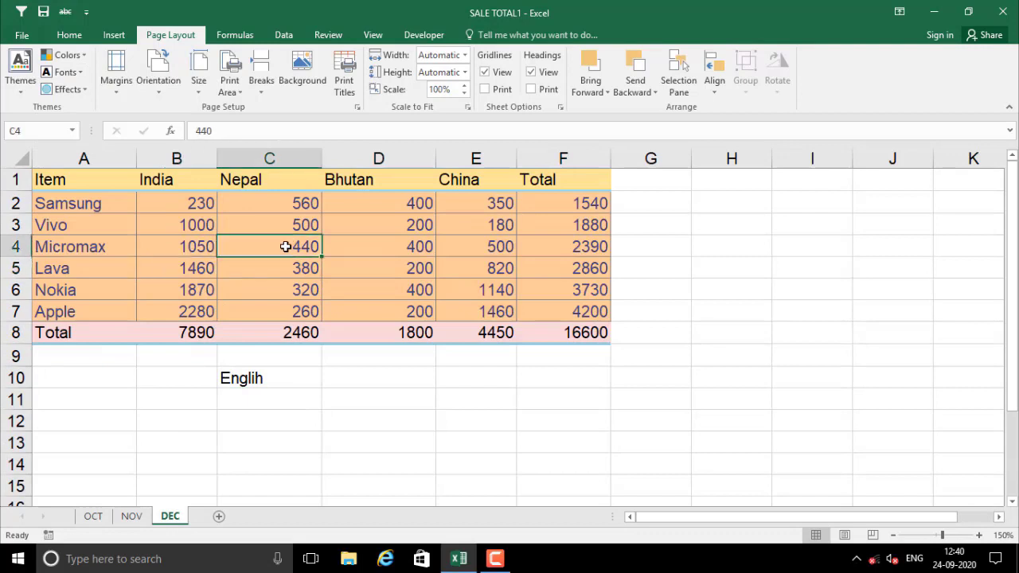
pyautogui.moveTo(73, 183); pyautogui.dragTo(561, 329)
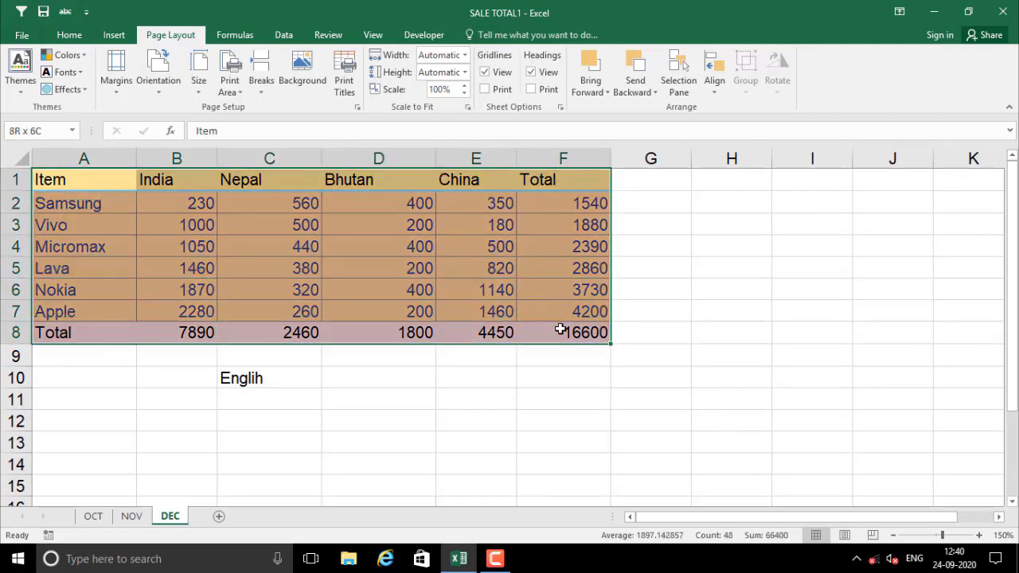
# Start Save Current Theme and check the Document Themes folder path
pyautogui.click(18, 87)
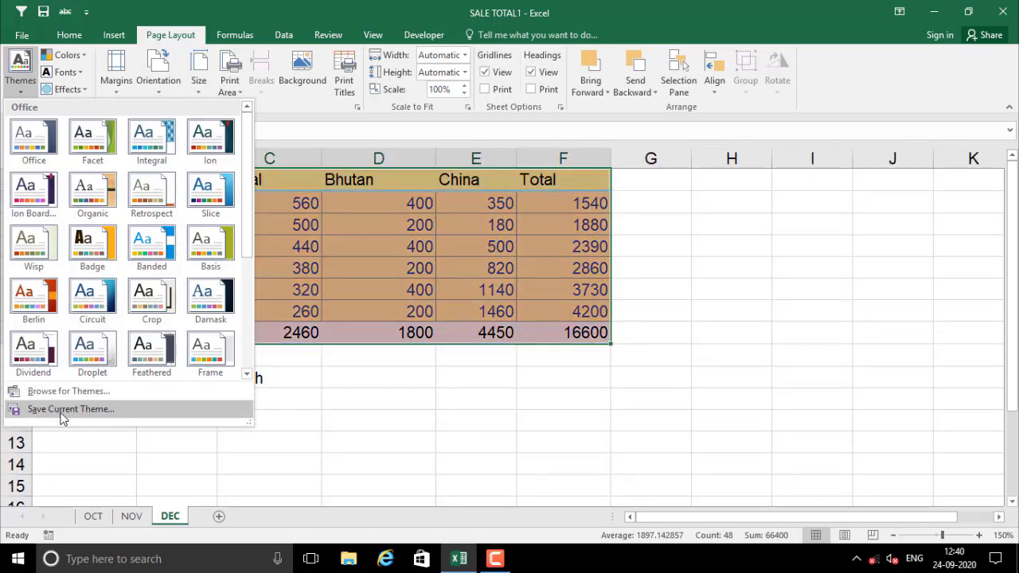
pyautogui.click(318, 322)
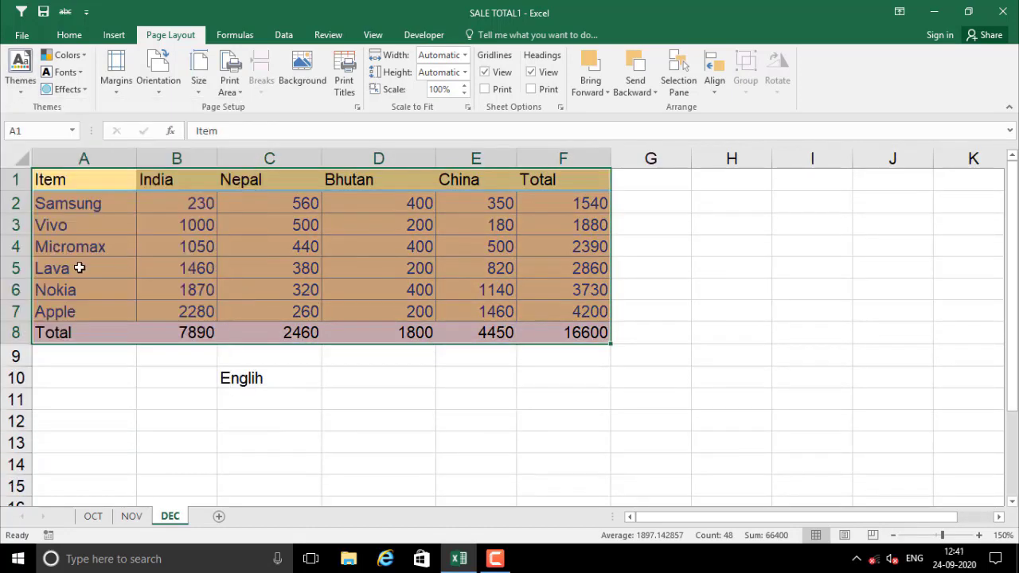
pyautogui.click(20, 80)
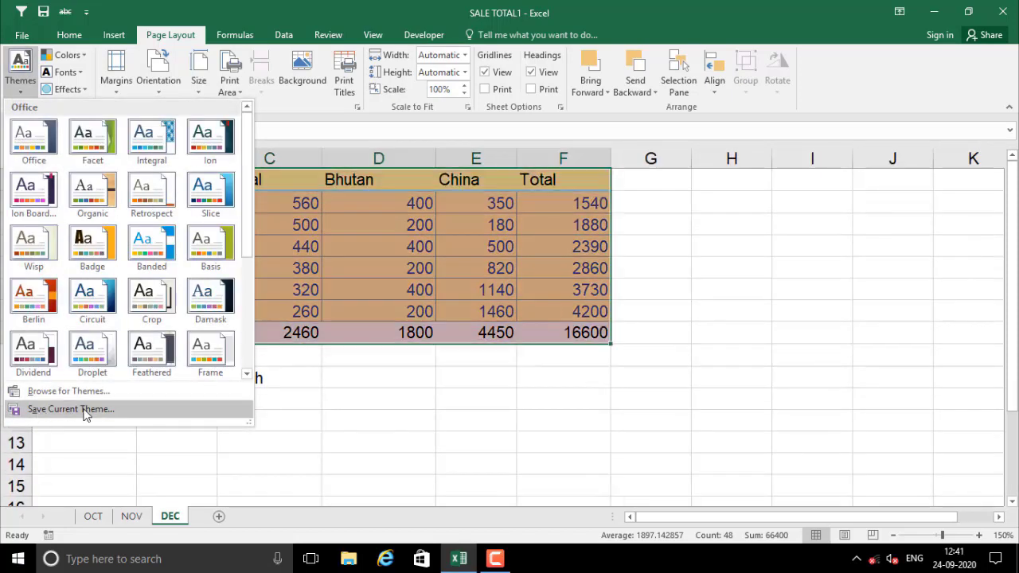
pyautogui.click(86, 409)
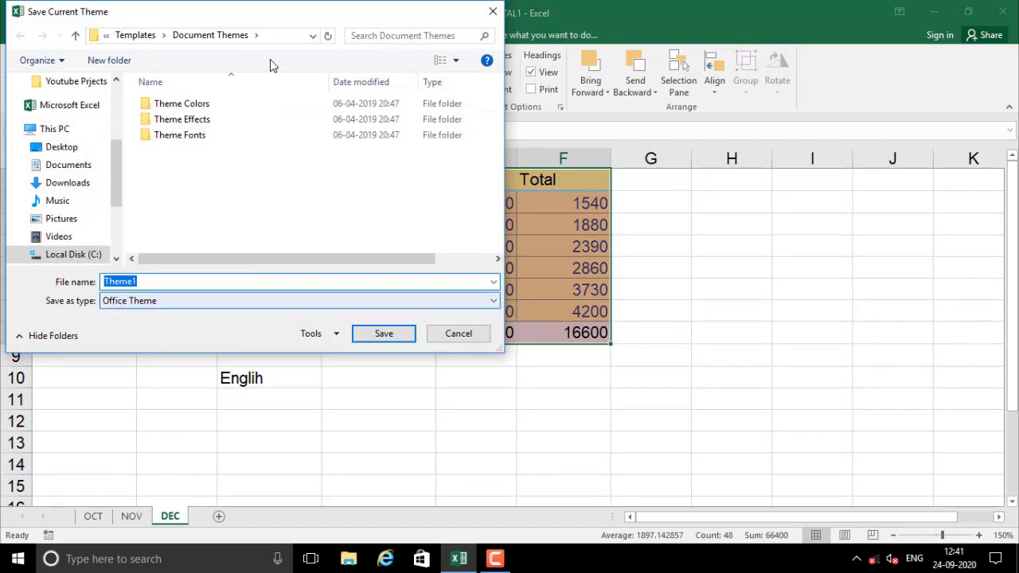
pyautogui.click(280, 37)
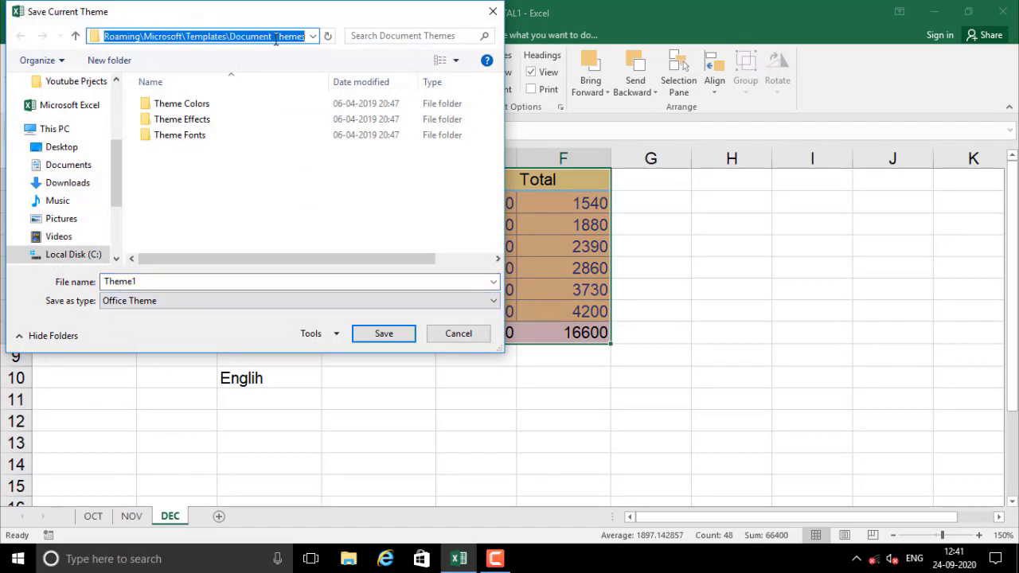
pyautogui.click(274, 40)
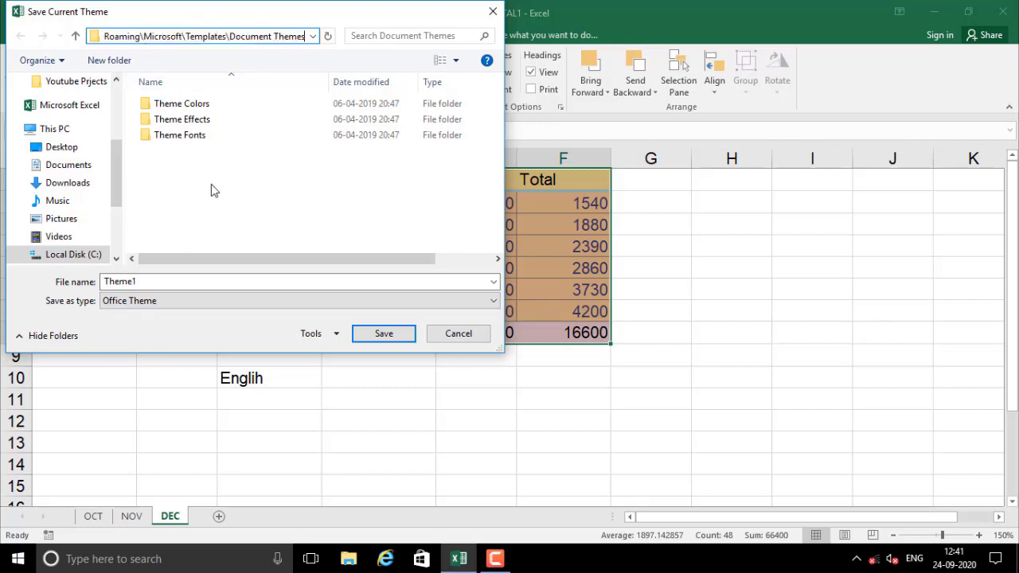
# Replace the Theme1 file name with 'M' and save the custom theme
pyautogui.doubleClick(153, 285)
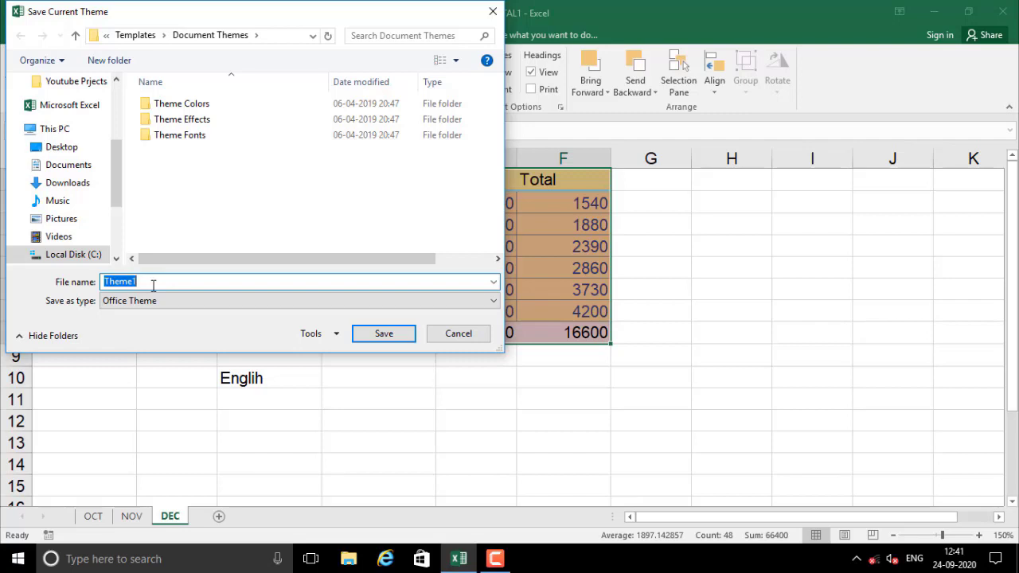
pyautogui.write('Miraj')
pyautogui.click(389, 341)
pyautogui.click(346, 414)
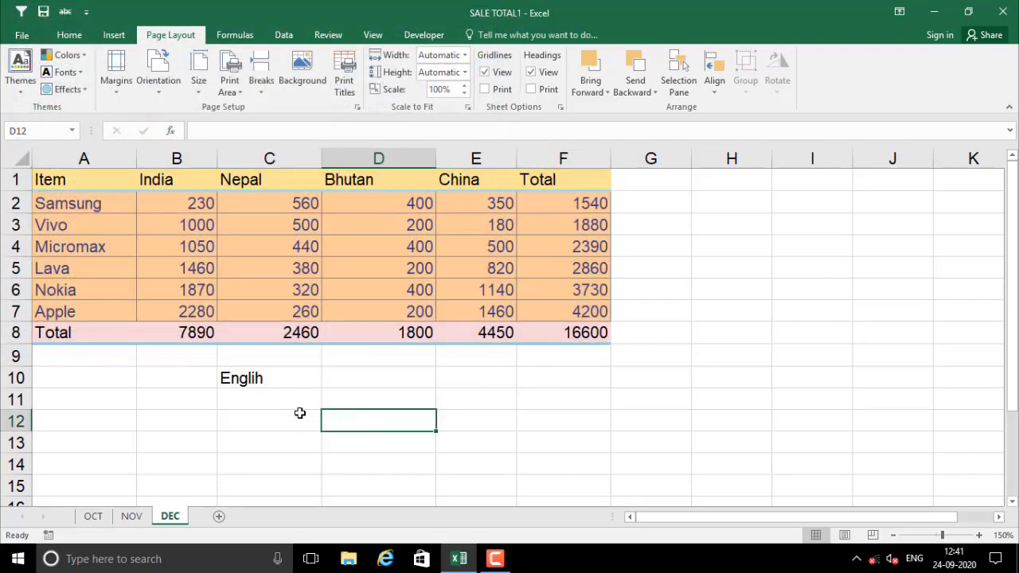
pyautogui.click(156, 391)
pyautogui.click(113, 368)
pyautogui.click(70, 183)
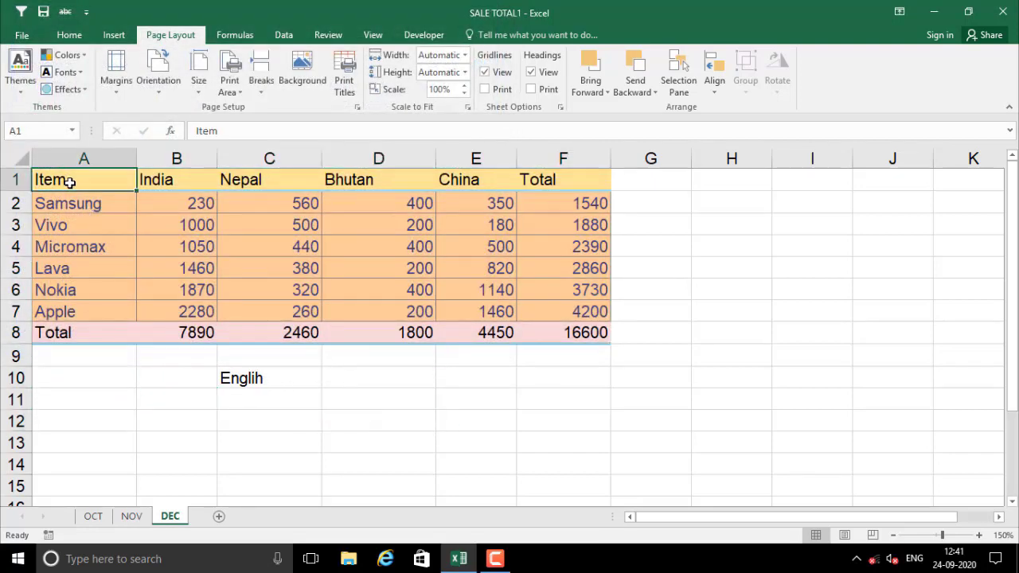
pyautogui.click(24, 91)
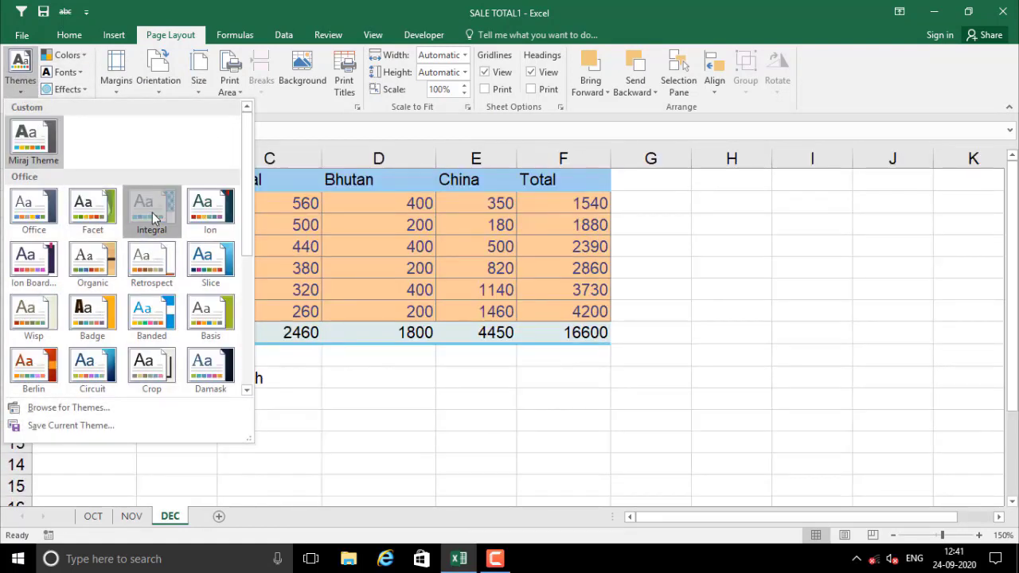
pyautogui.click(387, 330)
pyautogui.click(84, 185)
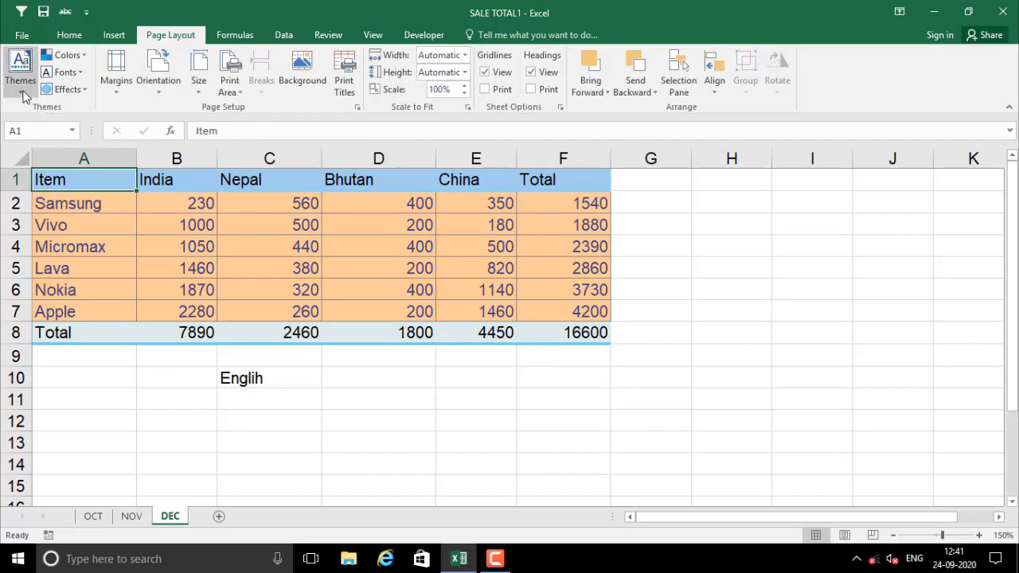
pyautogui.click(24, 93)
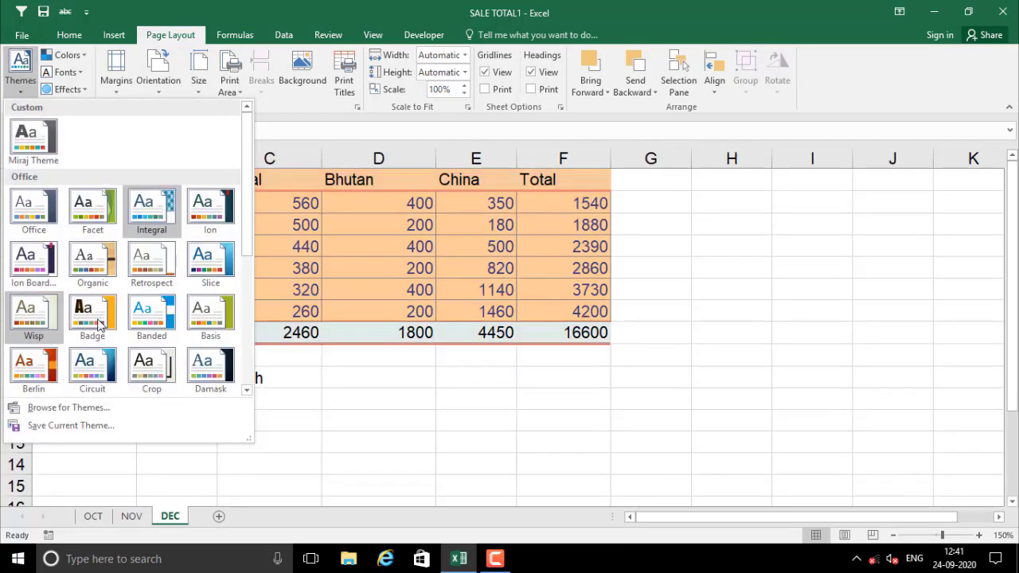
pyautogui.click(99, 325)
pyautogui.click(385, 423)
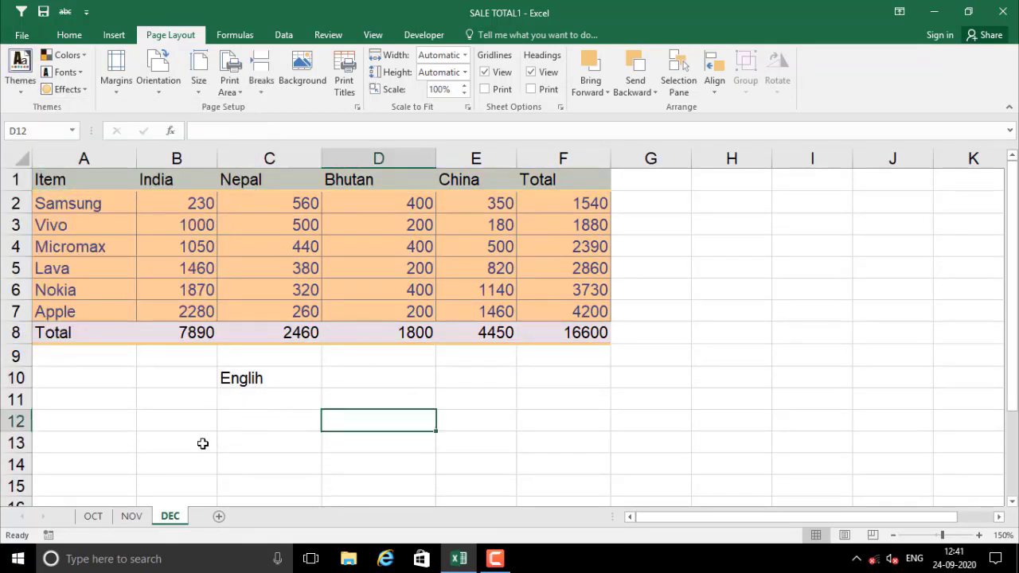
pyautogui.click(191, 418)
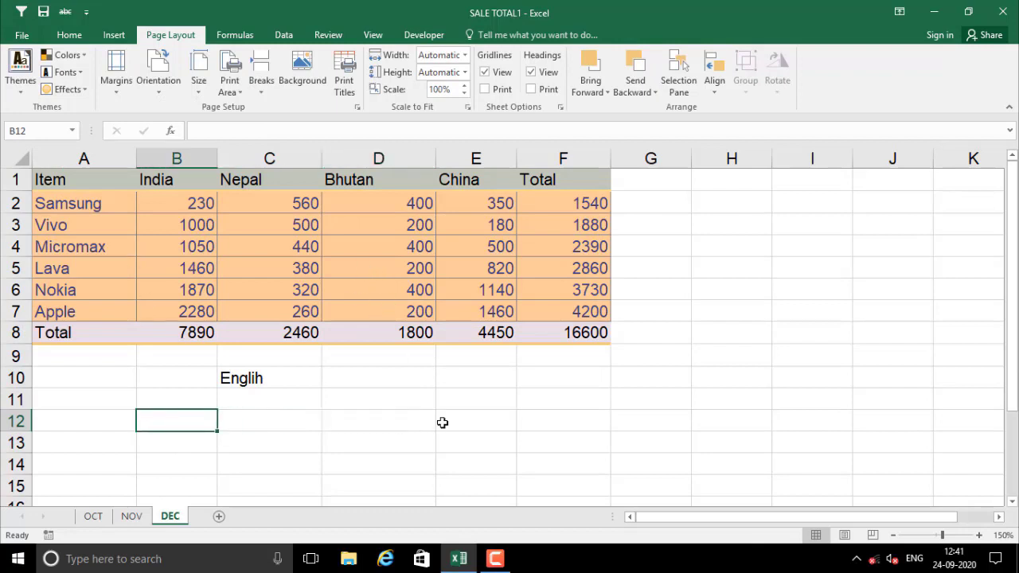
pyautogui.click(296, 263)
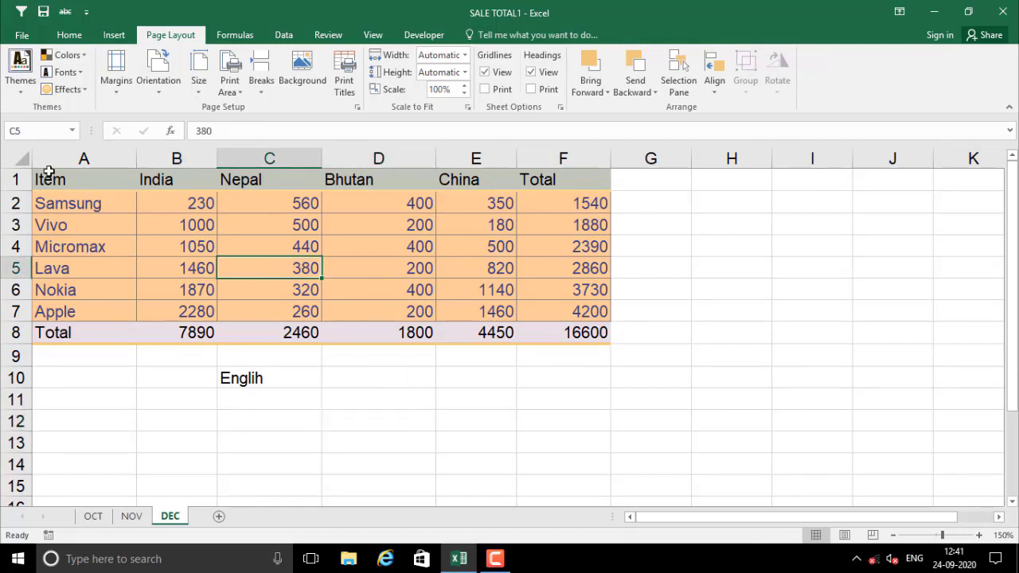
pyautogui.moveTo(47, 174); pyautogui.dragTo(585, 334)
pyautogui.click(425, 387)
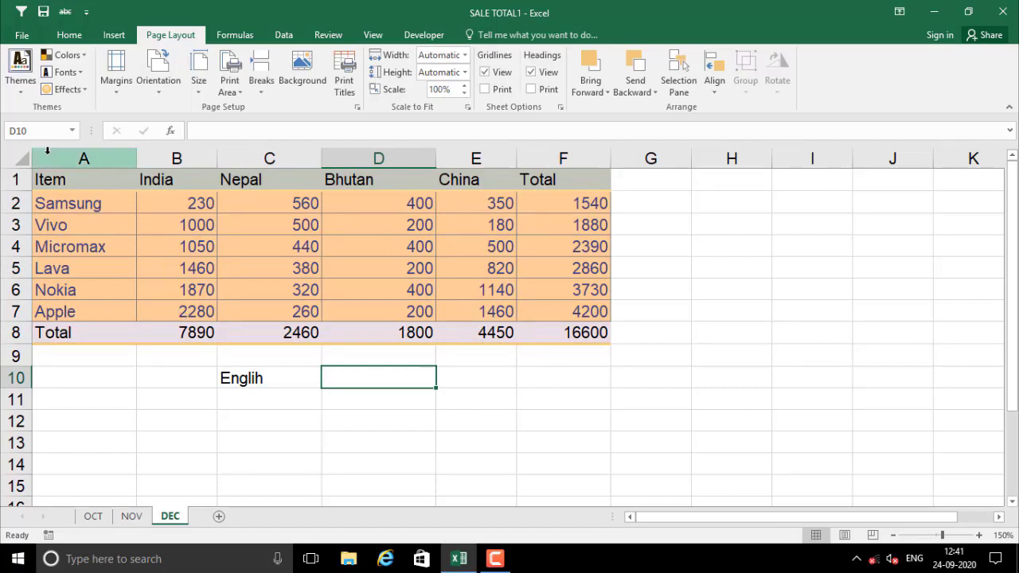
pyautogui.click(20, 70)
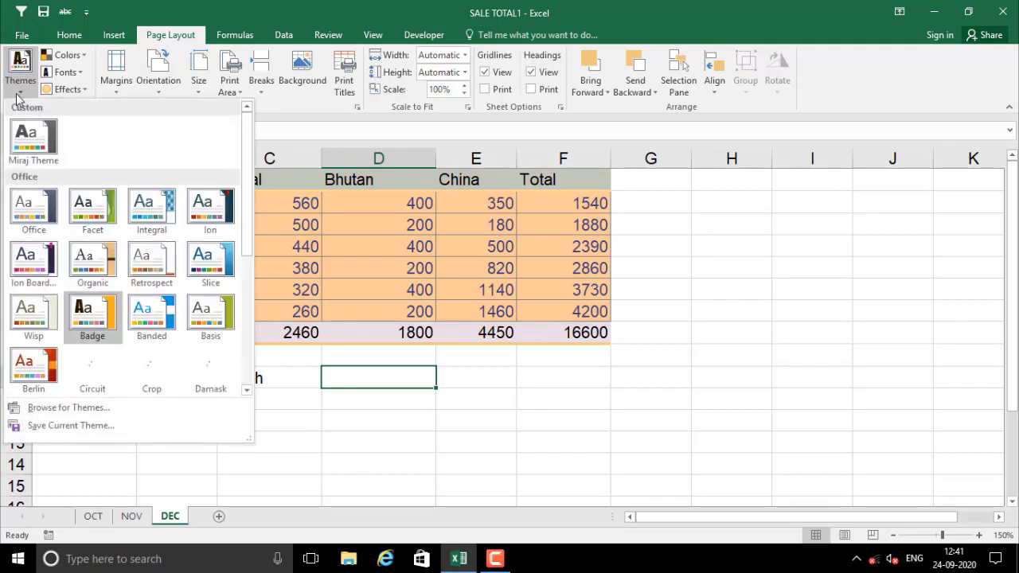
pyautogui.click(32, 151)
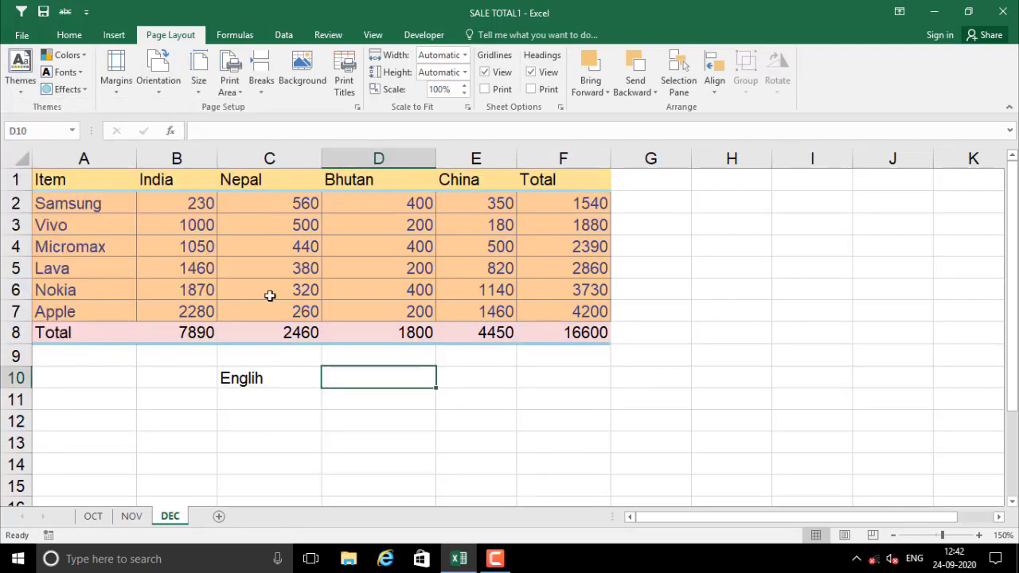
pyautogui.click(340, 316)
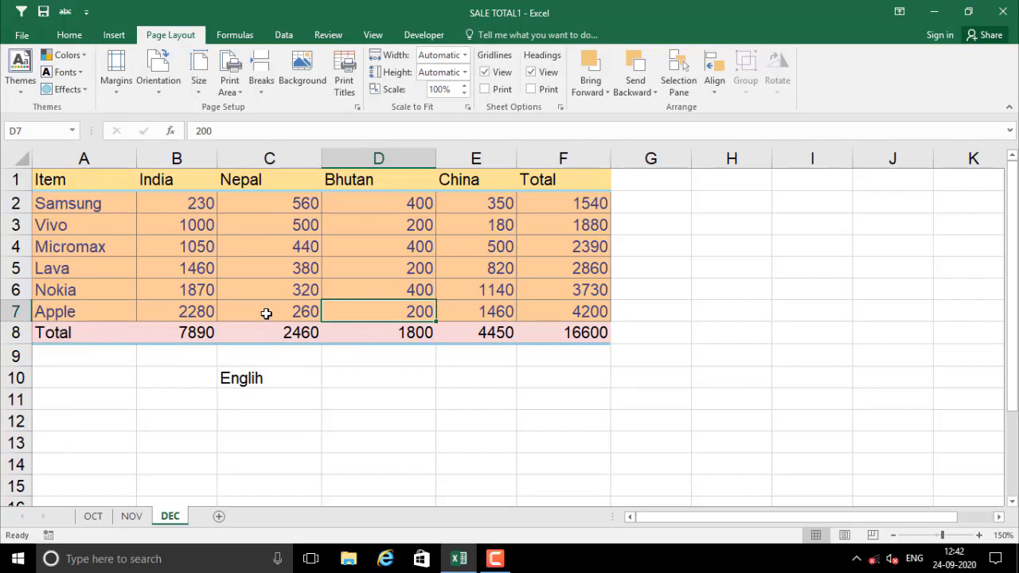
pyautogui.click(199, 240)
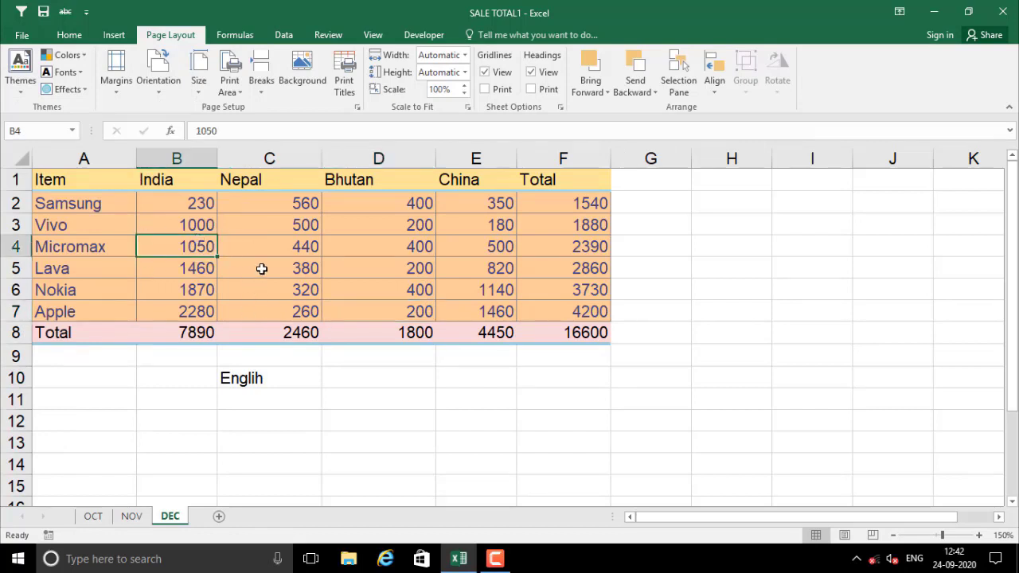
pyautogui.click(347, 419)
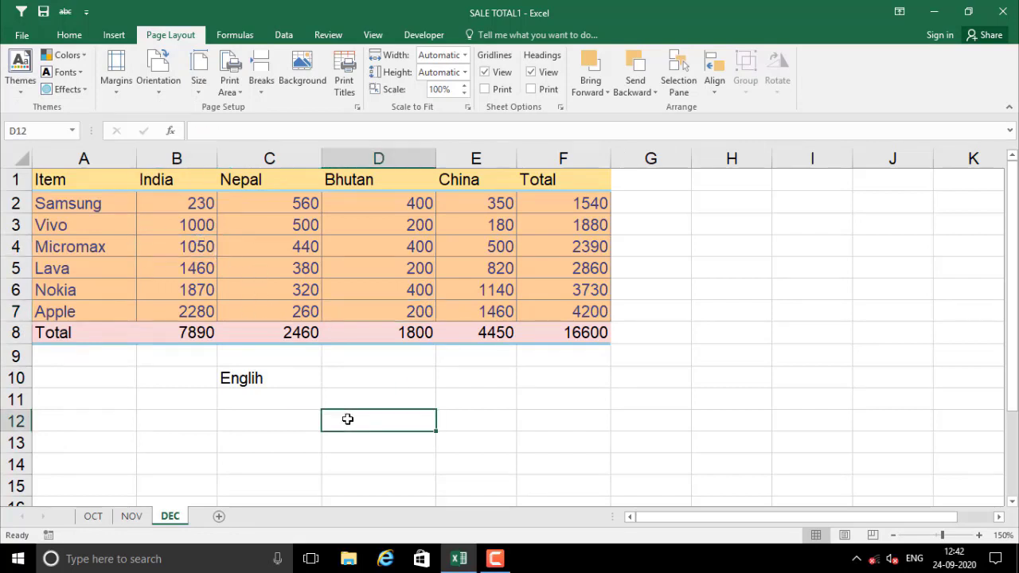
pyautogui.click(274, 395)
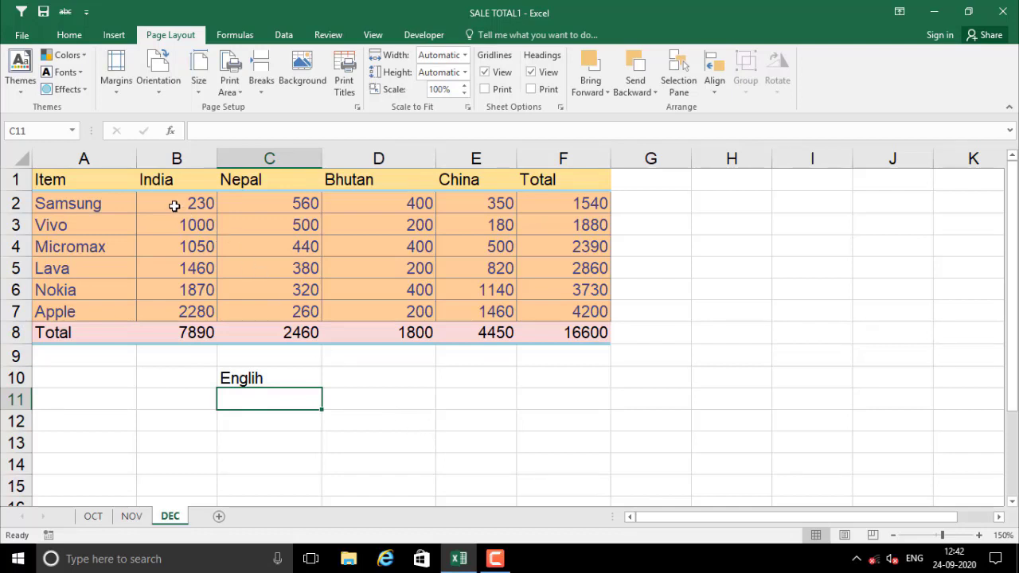
# Delete the sales figures in B2:E7 so every SUM total shows 0
pyautogui.moveTo(175, 203); pyautogui.dragTo(483, 312)
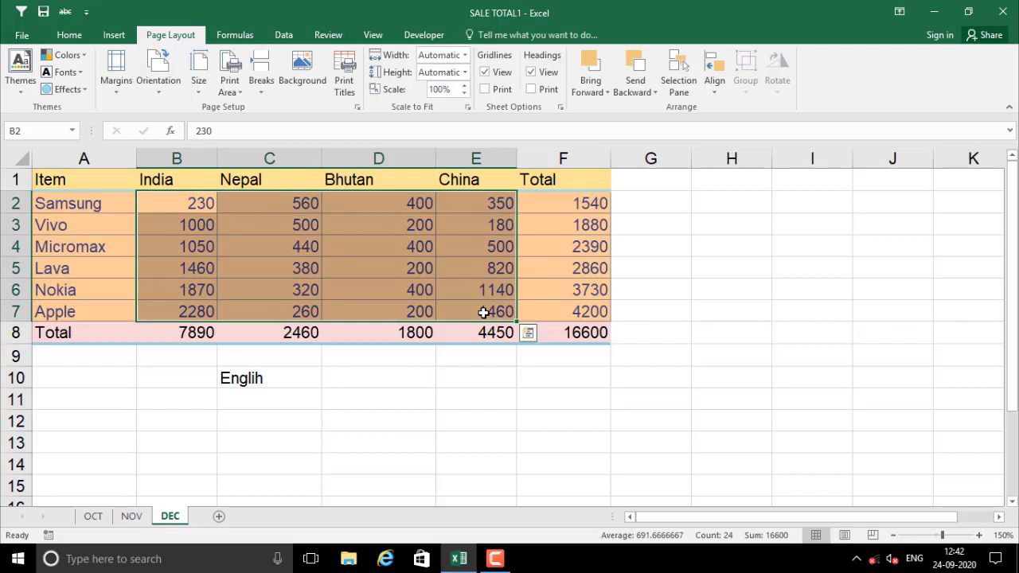
pyautogui.press('Delete')
pyautogui.click(463, 442)
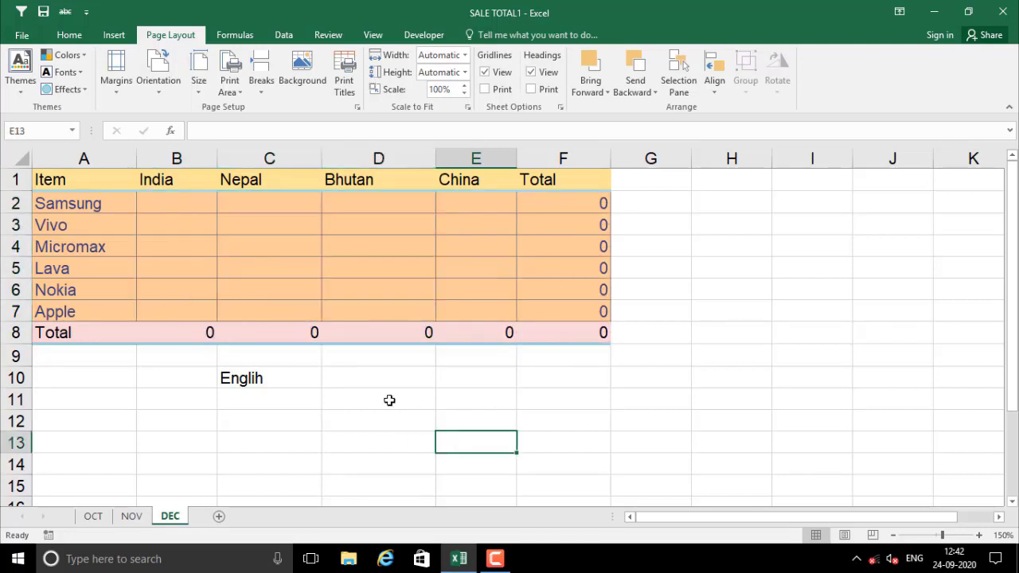
pyautogui.click(209, 245)
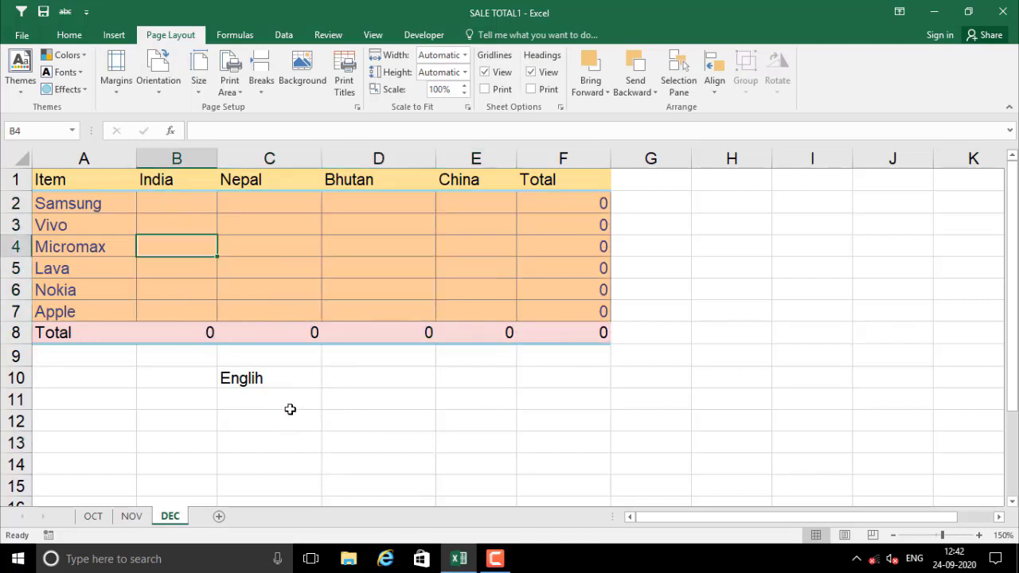
pyautogui.click(180, 415)
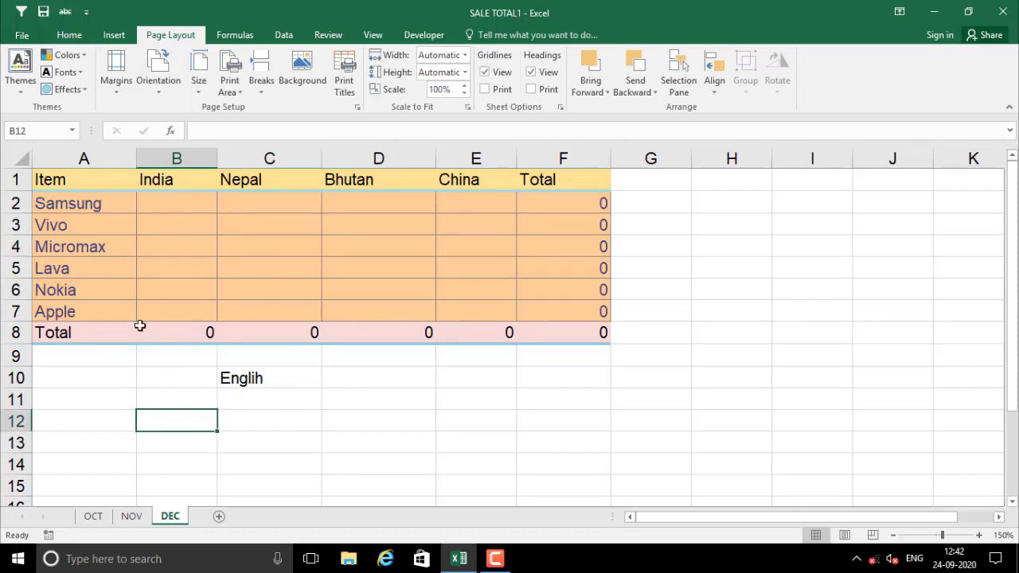
pyautogui.click(21, 36)
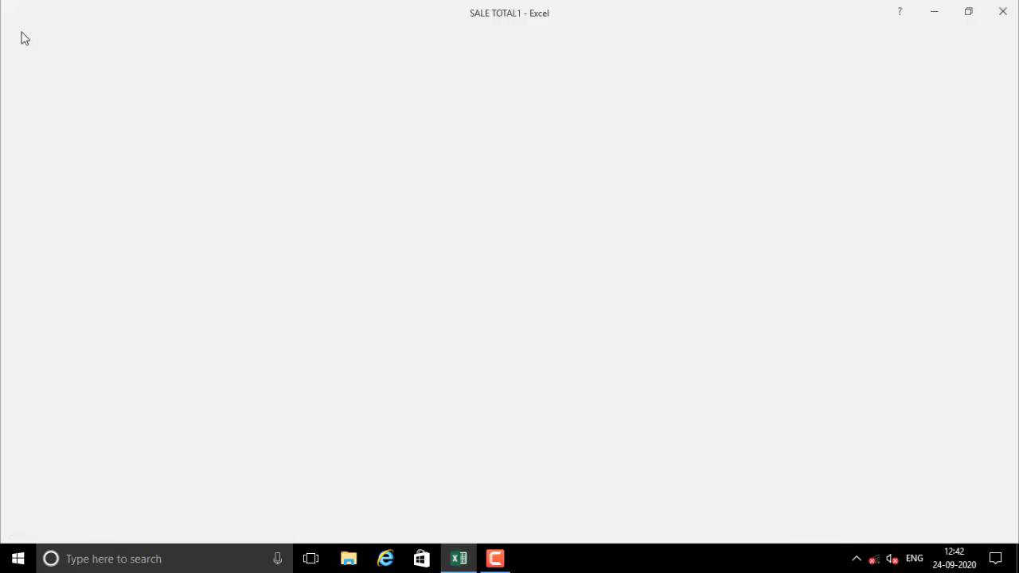
# Save a copy as Excel Template 'SALE TOTAL10' in the Custom Office Templates folder
pyautogui.click(34, 185)
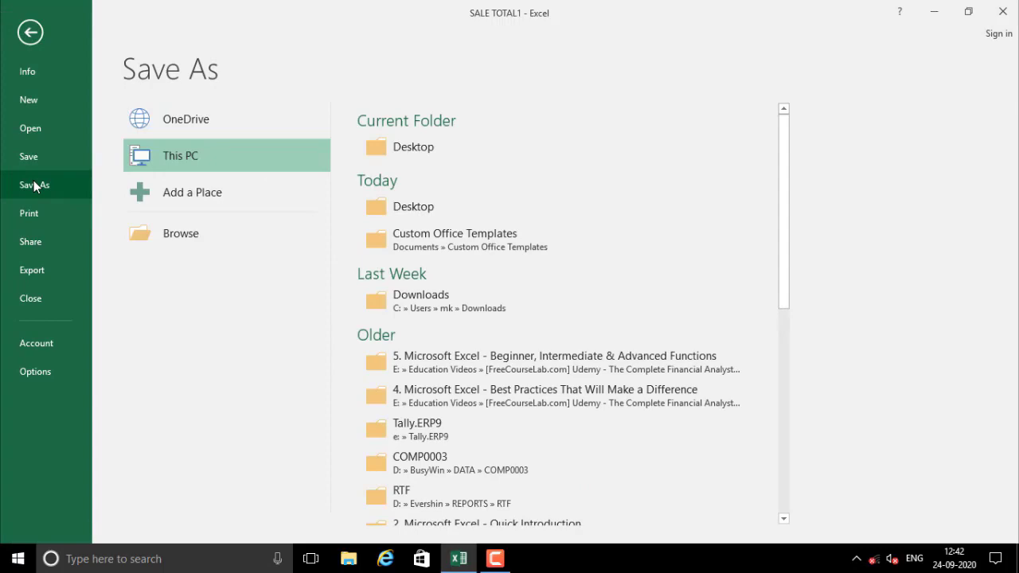
pyautogui.click(189, 243)
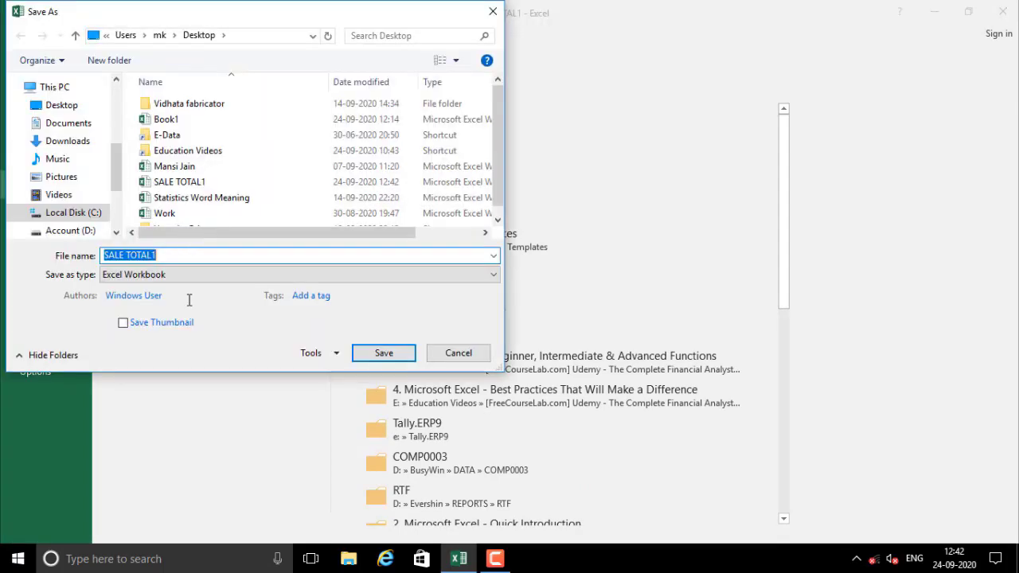
pyautogui.click(126, 275)
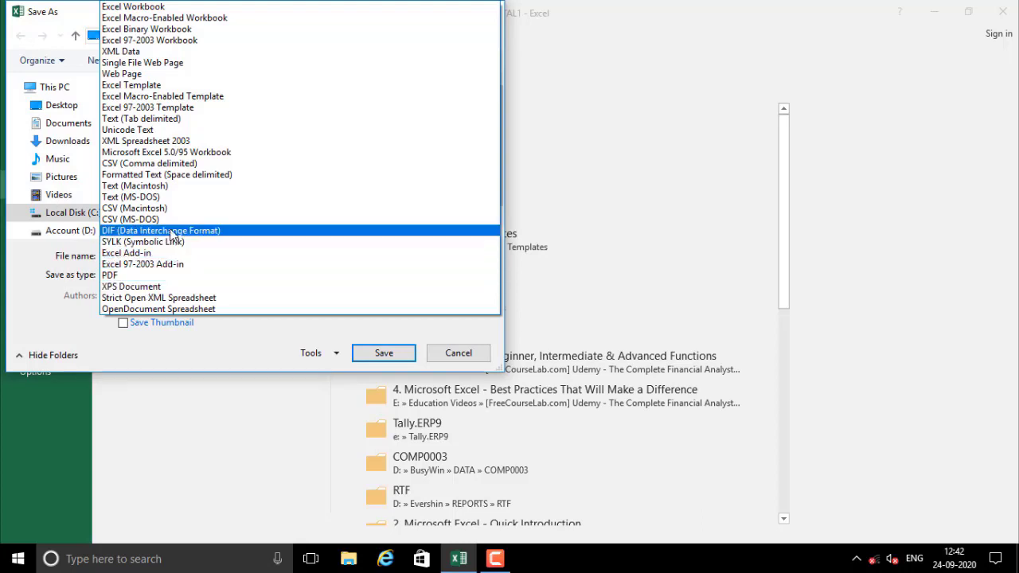
pyautogui.click(144, 90)
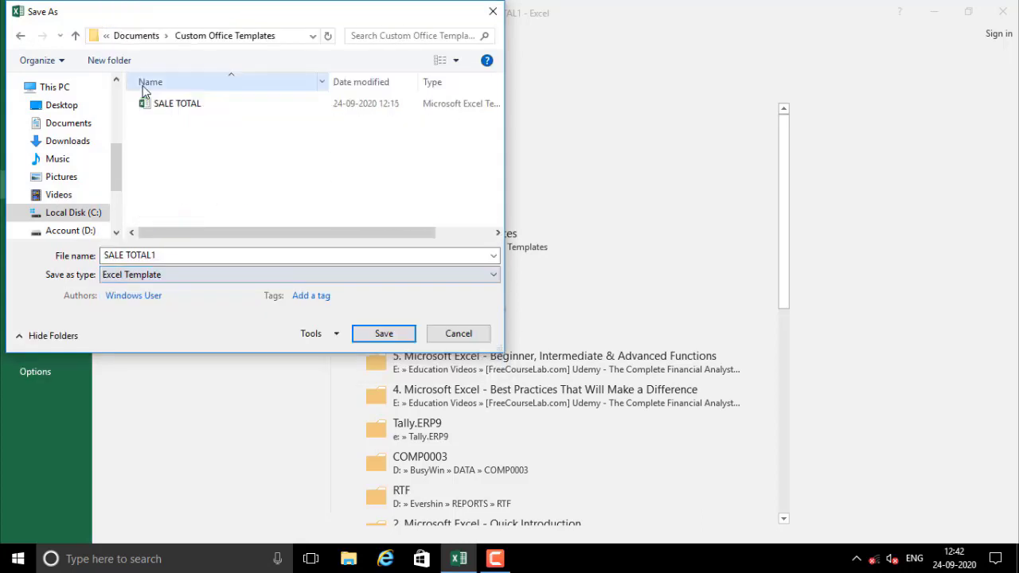
pyautogui.click(291, 41)
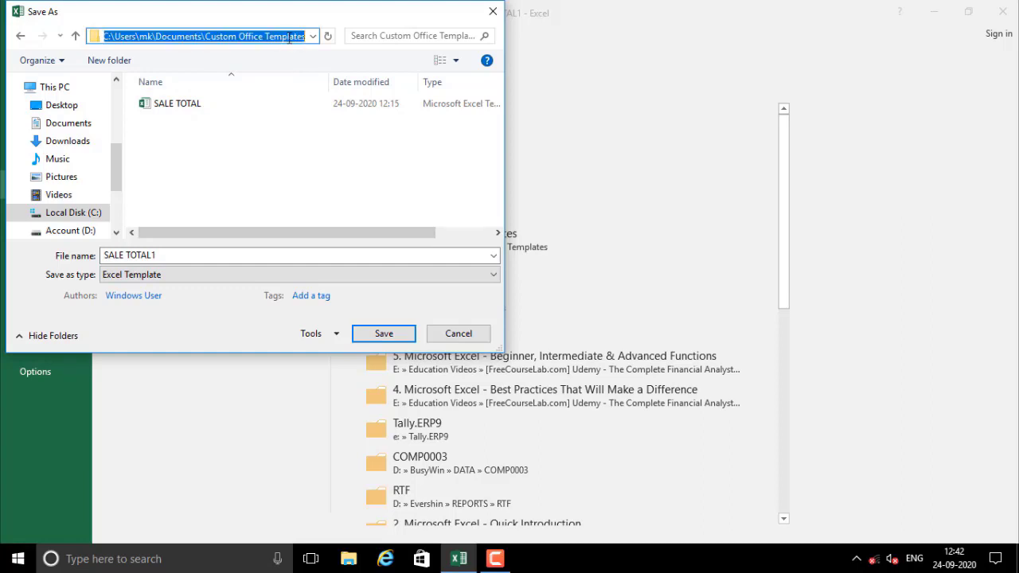
pyautogui.click(289, 37)
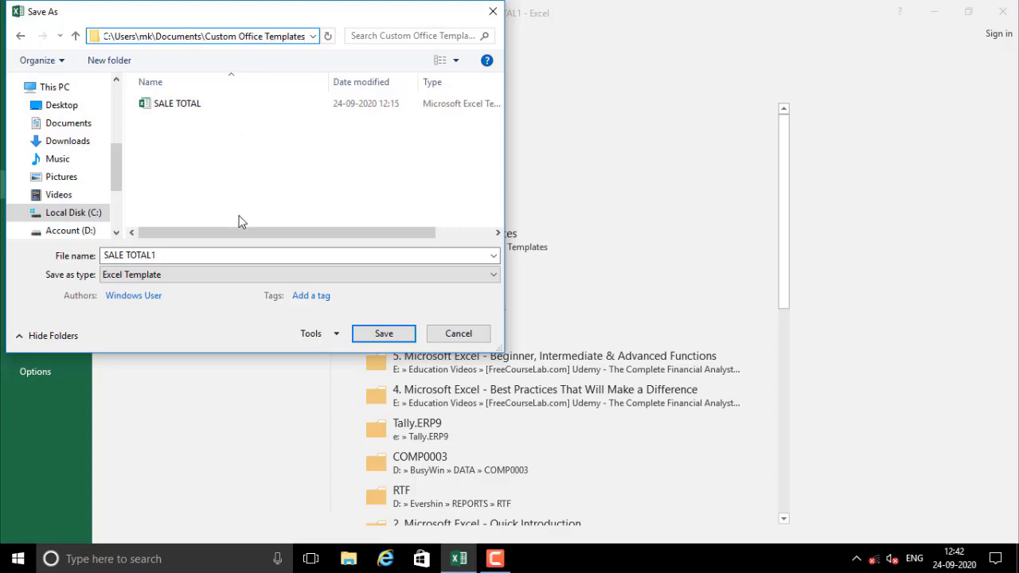
pyautogui.click(184, 255)
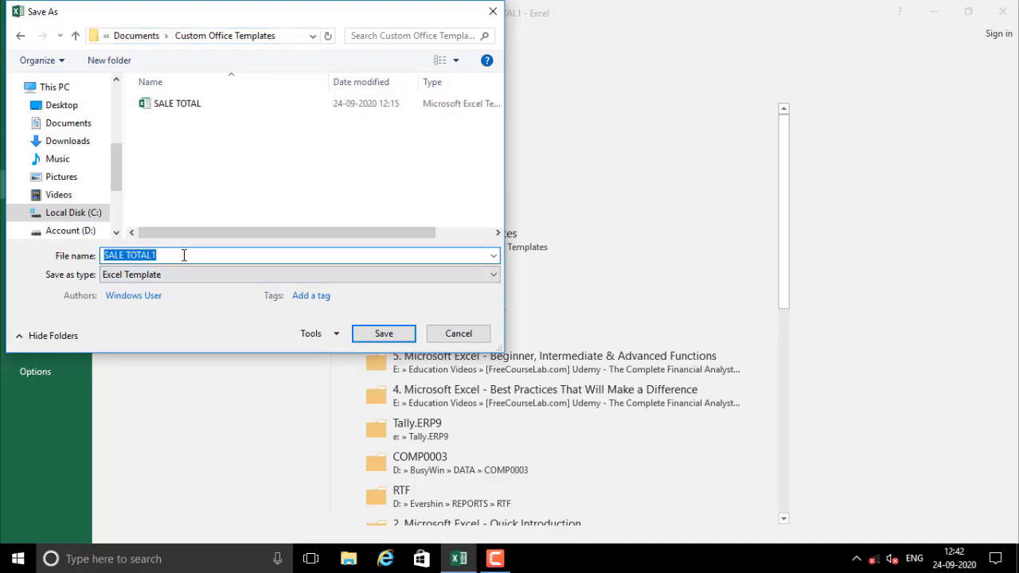
pyautogui.click(184, 255)
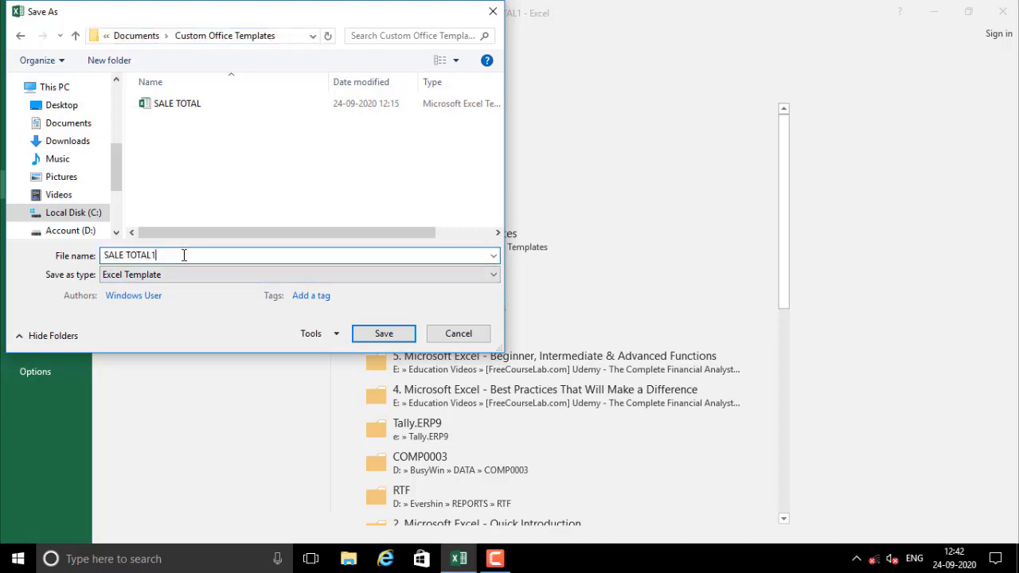
pyautogui.press('BackSpace')
pyautogui.write('10')
pyautogui.click(365, 335)
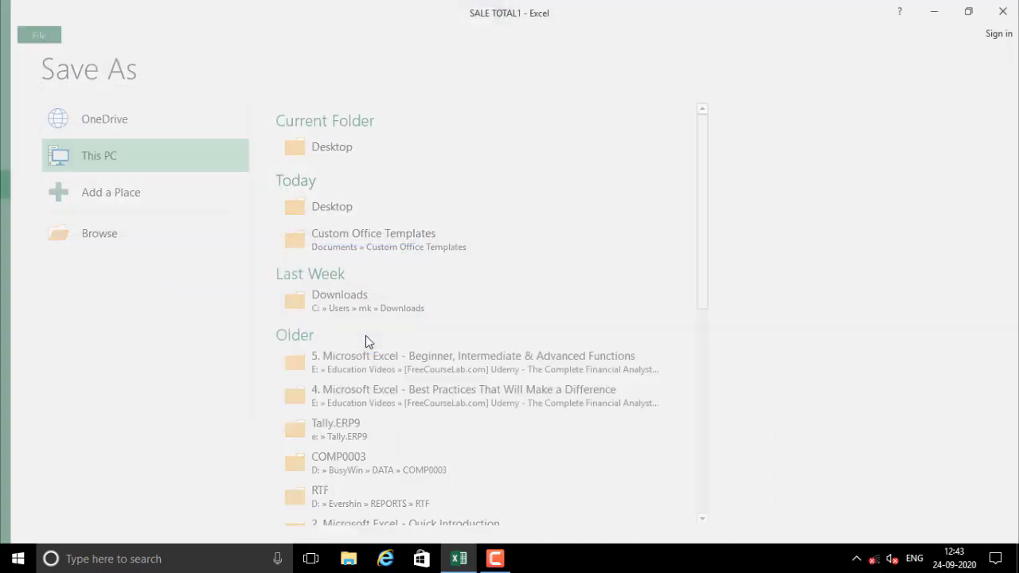
# Close the current workbook
pyautogui.click(333, 413)
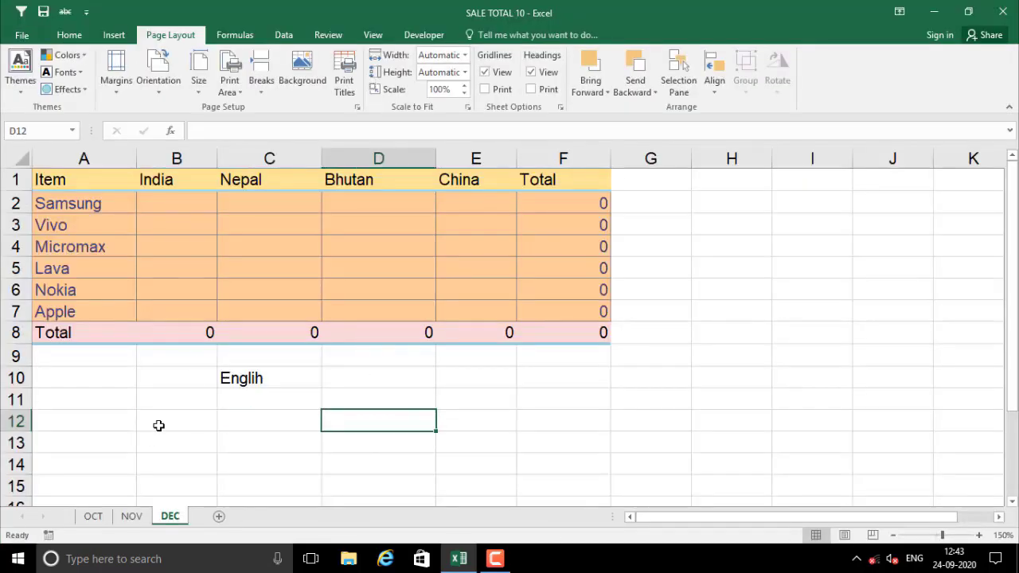
pyautogui.click(22, 35)
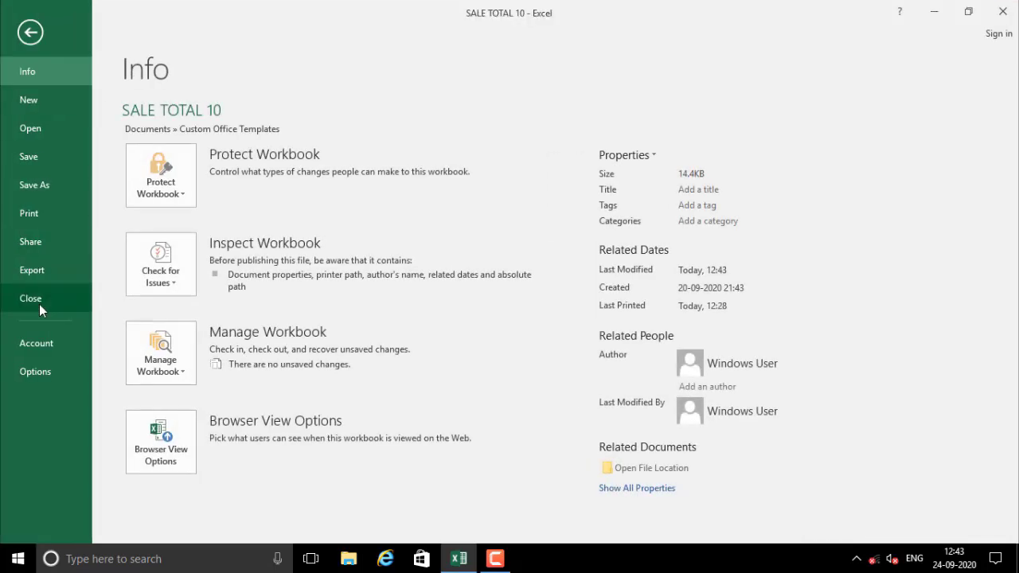
pyautogui.click(39, 302)
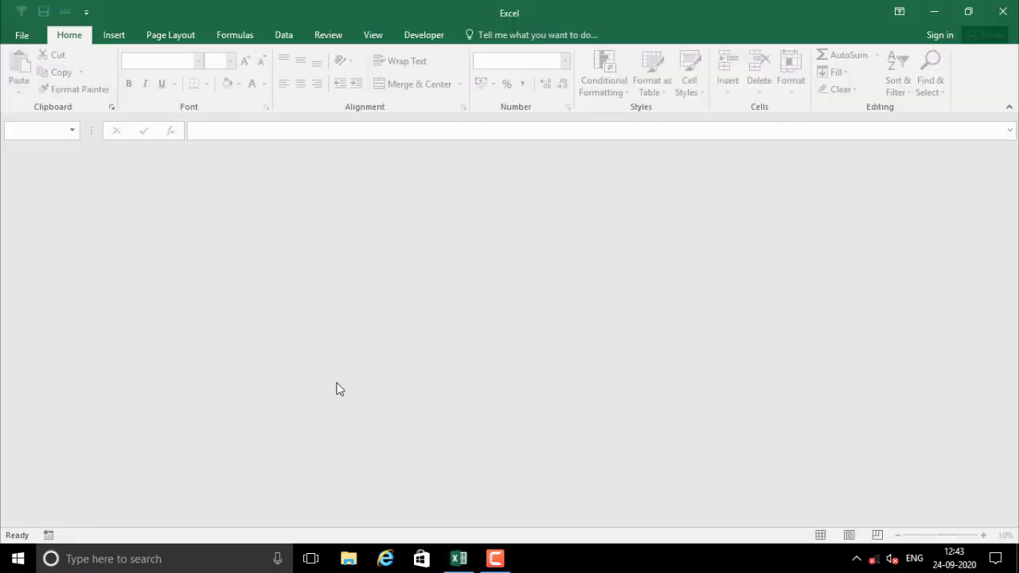
# Create a new workbook from the personal SALE TOTAL 10 template
pyautogui.click(21, 35)
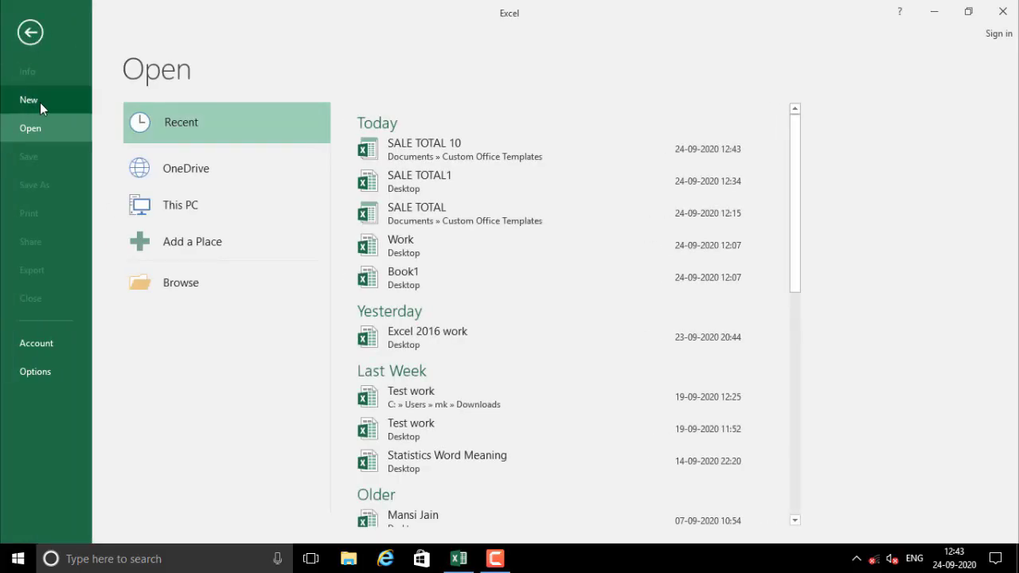
pyautogui.click(40, 102)
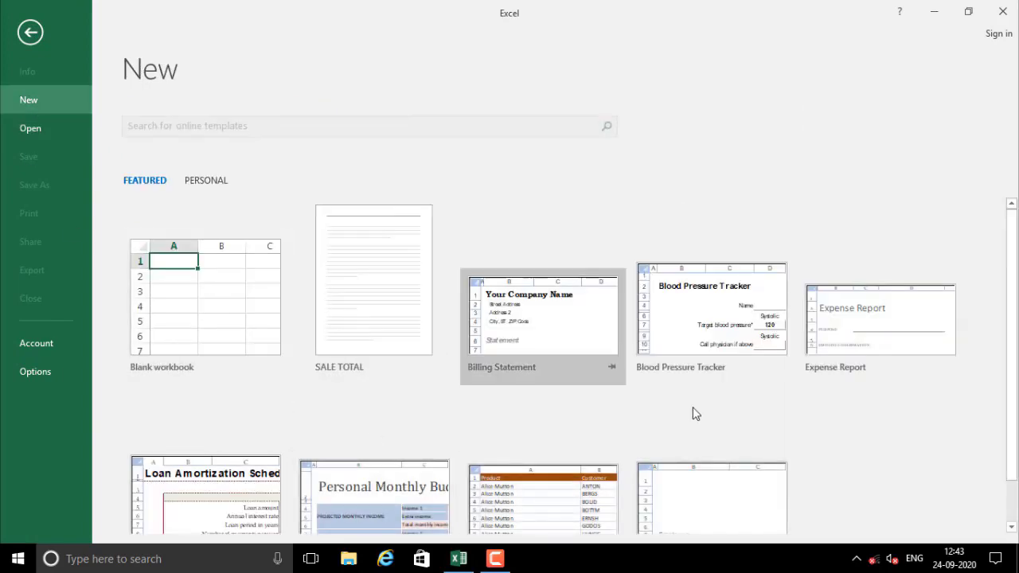
pyautogui.scroll(-1, 608, 364)
pyautogui.scroll(1, 494, 382)
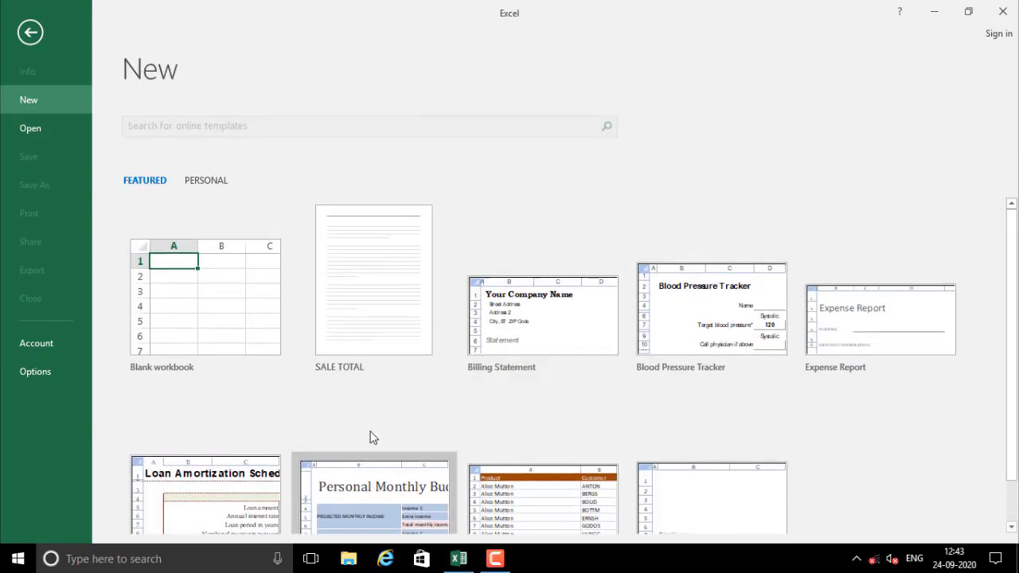
pyautogui.scroll(-1, 496, 422)
pyautogui.scroll(1, 538, 421)
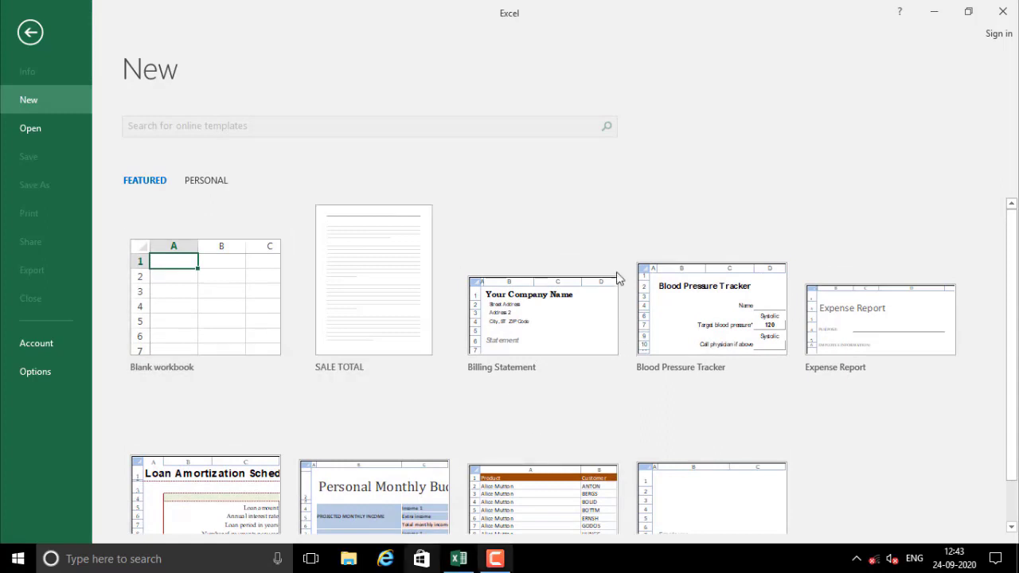
pyautogui.scroll(-1, 603, 319)
pyautogui.scroll(1, 407, 302)
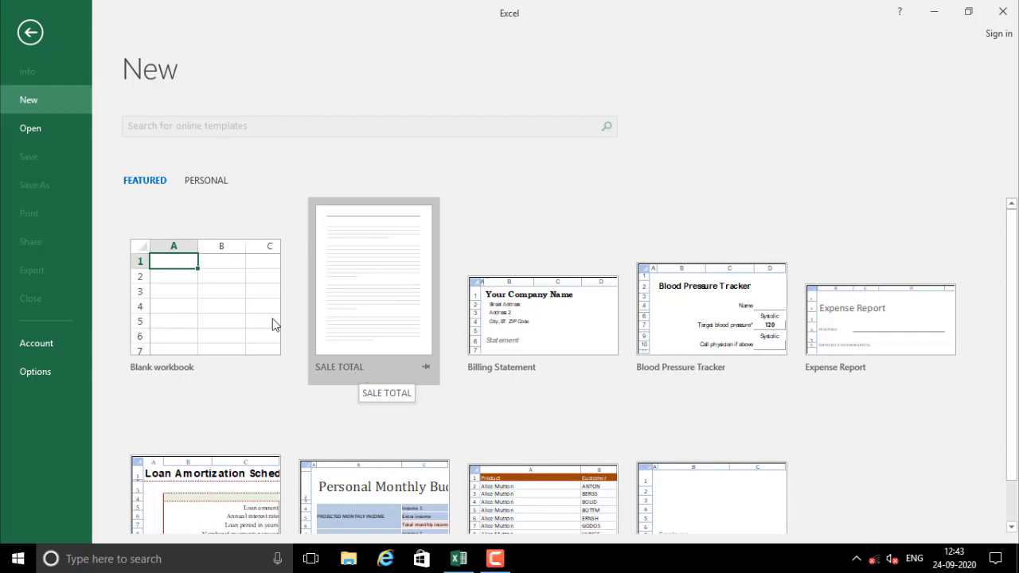
pyautogui.click(206, 180)
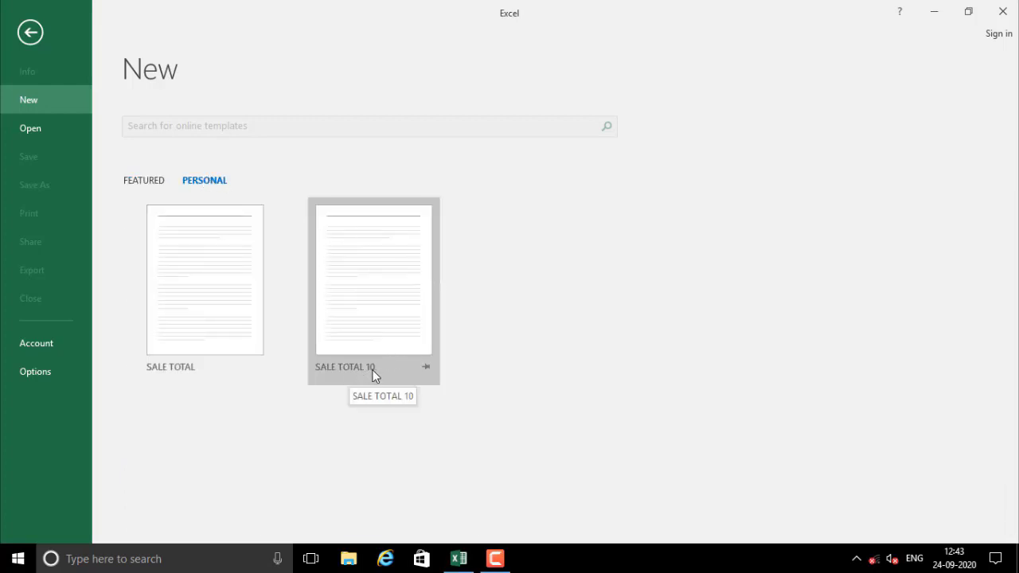
pyautogui.click(358, 295)
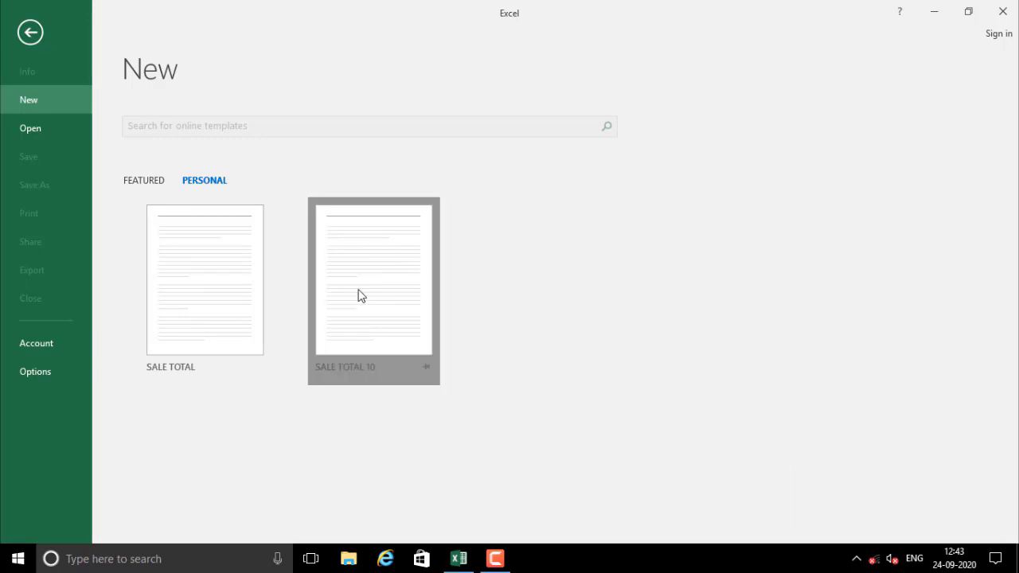
# Enter India figures 450 and 600 and Nepal figures 700 and 710 in B2:C3
pyautogui.click(406, 396)
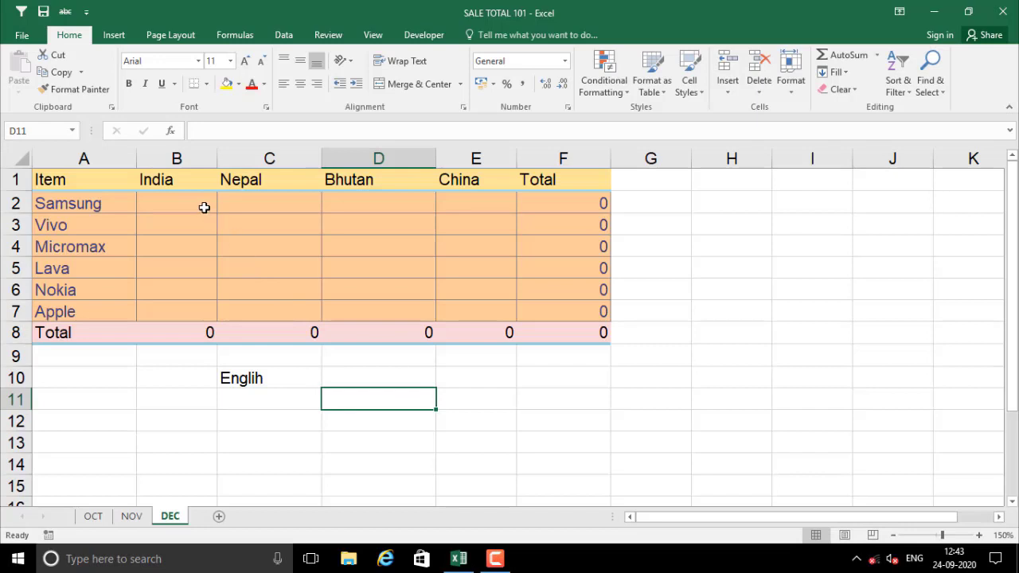
pyautogui.moveTo(202, 207); pyautogui.dragTo(501, 249)
pyautogui.click(213, 277)
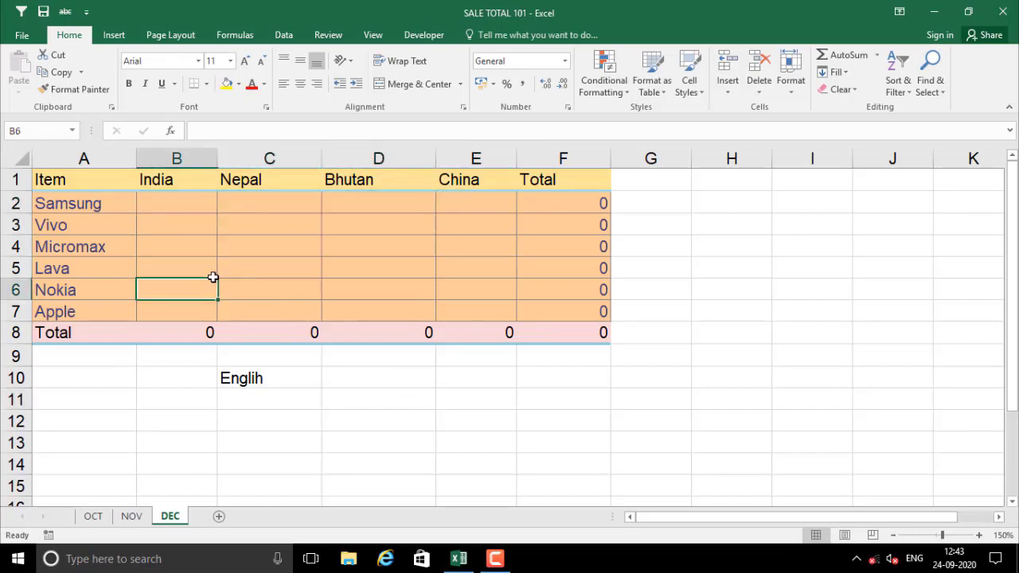
pyautogui.click(185, 210)
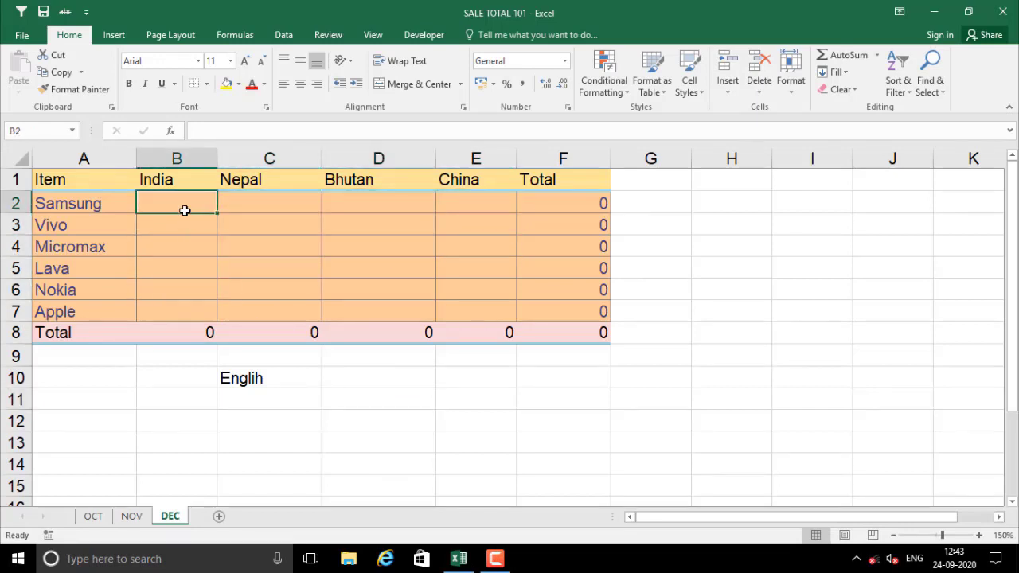
pyautogui.write('450')
pyautogui.press('Down')
pyautogui.write('60')
pyautogui.press('Up')
pyautogui.press('Down')
pyautogui.write('600')
pyautogui.press('Right')
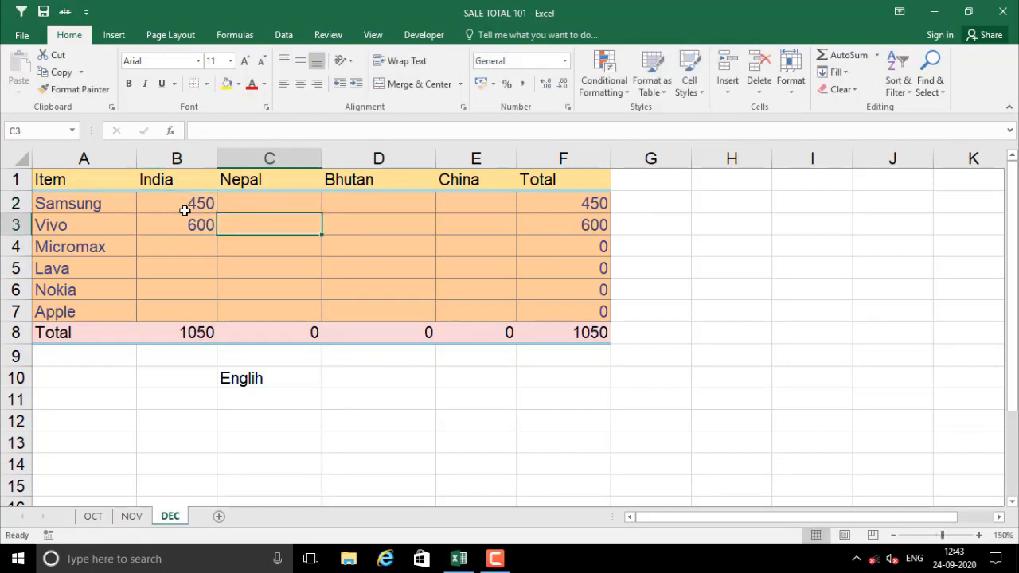
pyautogui.press('Up')
pyautogui.write('700')
pyautogui.press('Down')
pyautogui.write('710')
pyautogui.press('Right')
pyautogui.press('Up')
# Enter 530, 540, 480 and 490 in D2:E3, then fill the figures down to row 7
pyautogui.write('530')
pyautogui.press('Down')
pyautogui.write('540')
pyautogui.press('Right')
pyautogui.press('Up')
pyautogui.write('4')
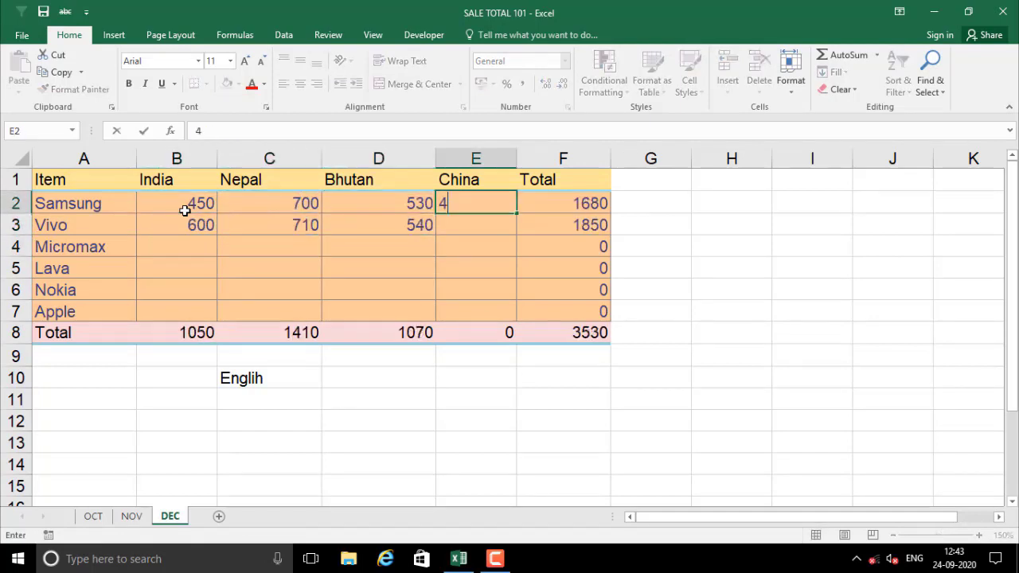
pyautogui.write('80')
pyautogui.press('Down')
pyautogui.write('490')
pyautogui.press('Down')
pyautogui.moveTo(185, 210); pyautogui.dragTo(515, 318)
pyautogui.click(453, 398)
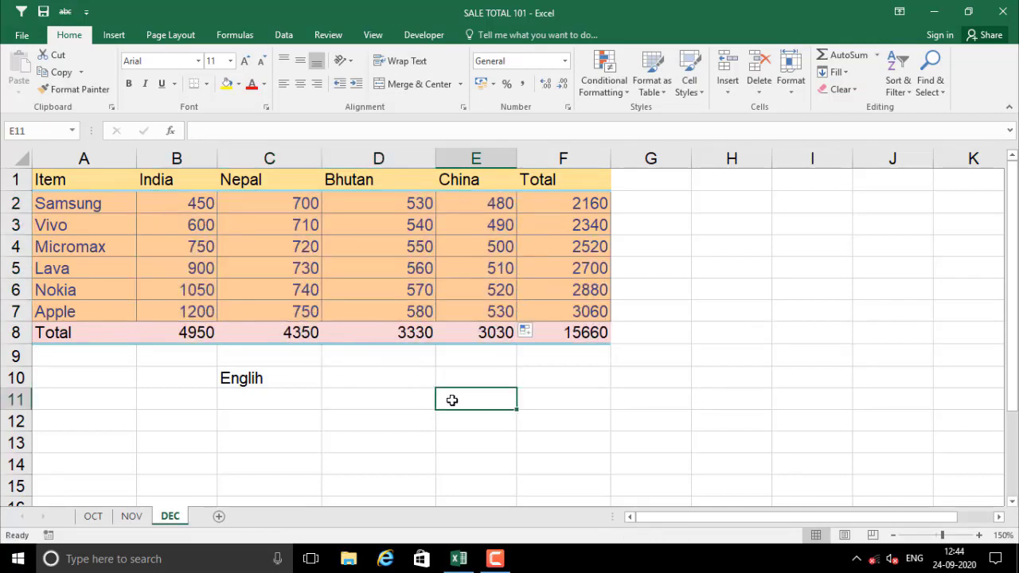
pyautogui.hotkey('ctrl', 's')
# Back out of the save page twice and check the formula in cell F8
pyautogui.click(383, 382)
pyautogui.press('Escape')
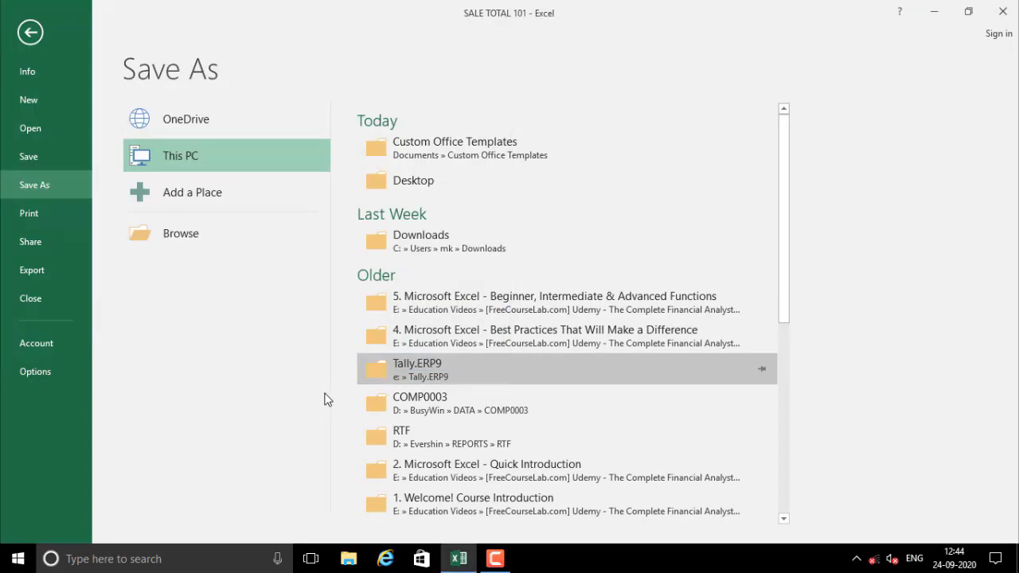
pyautogui.press('Escape')
pyautogui.click(319, 285)
pyautogui.hotkey('ctrl', 's')
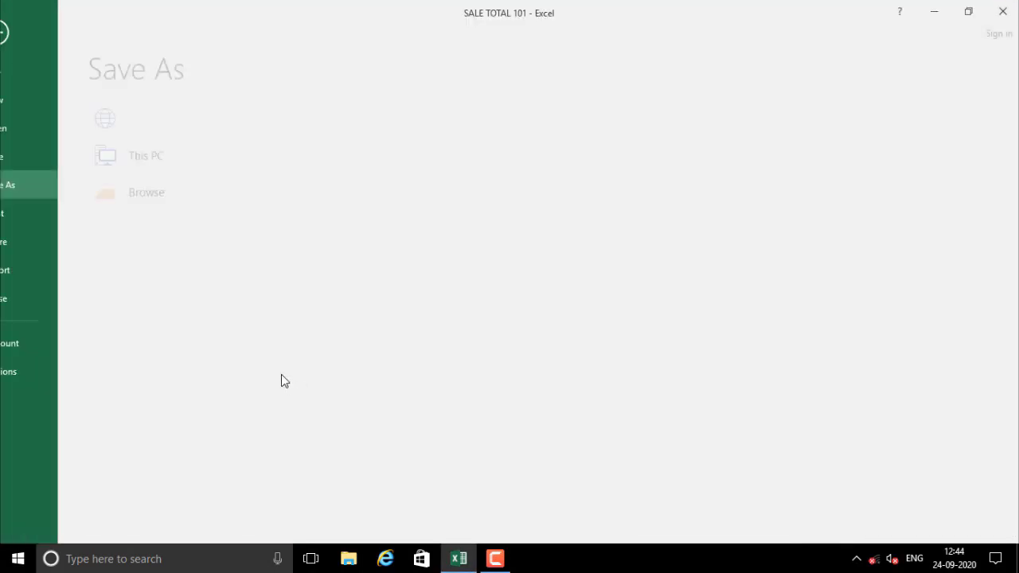
pyautogui.press('Escape')
pyautogui.click(342, 369)
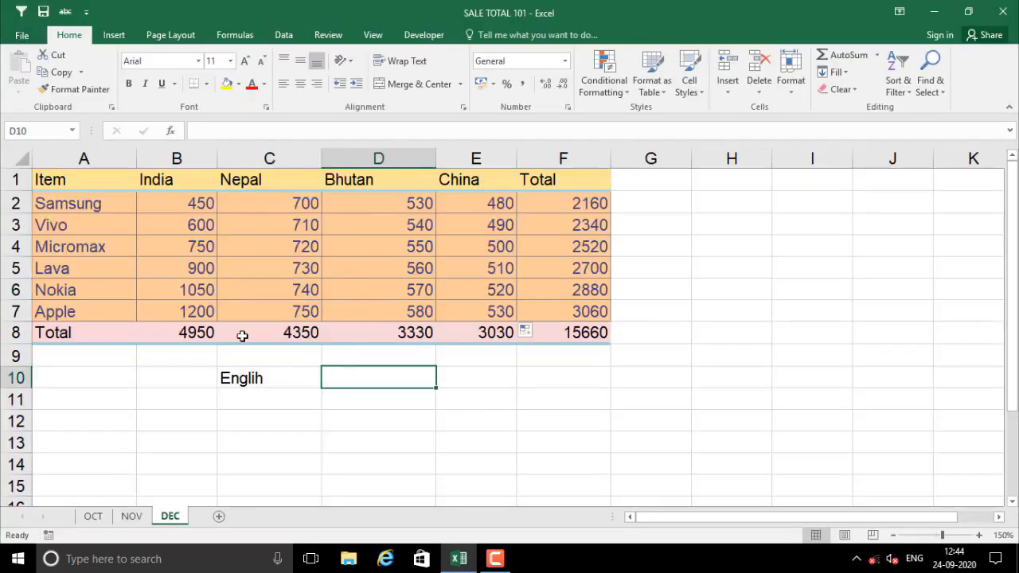
pyautogui.click(582, 334)
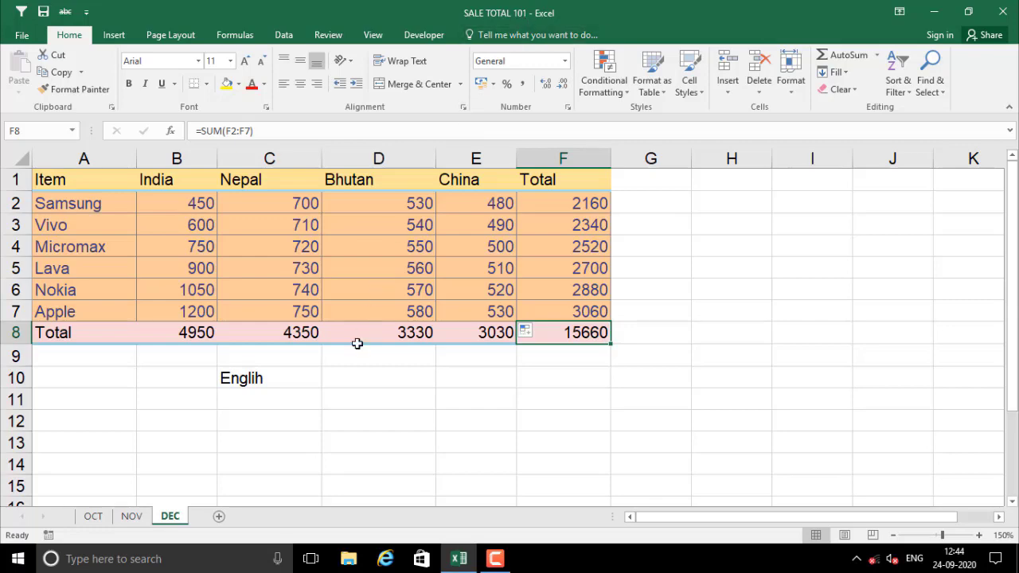
# Look at the personal templates on the New workbook page, then return to the worksheet
pyautogui.hotkey('ctrl', 's')
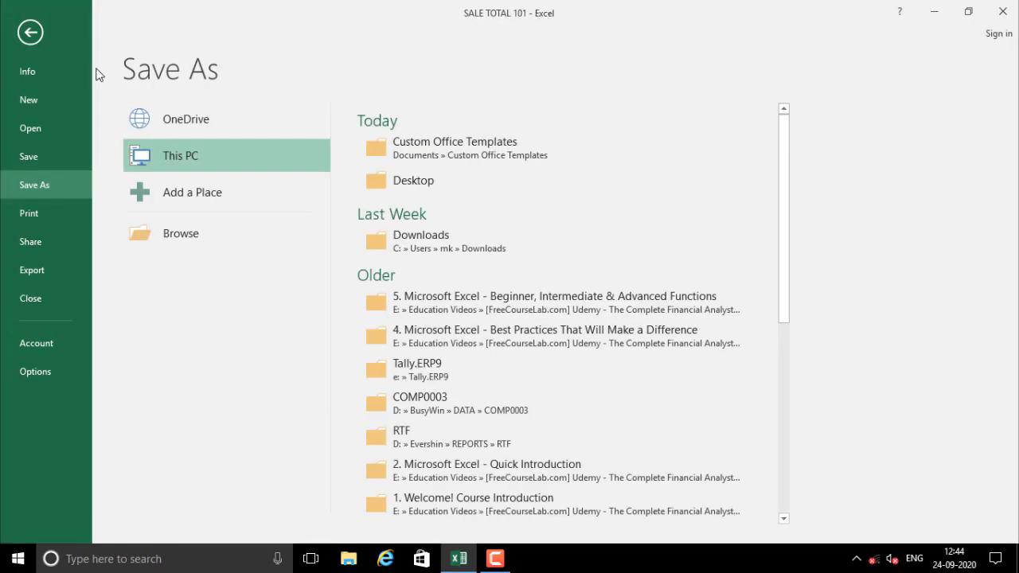
pyautogui.click(83, 100)
pyautogui.click(202, 181)
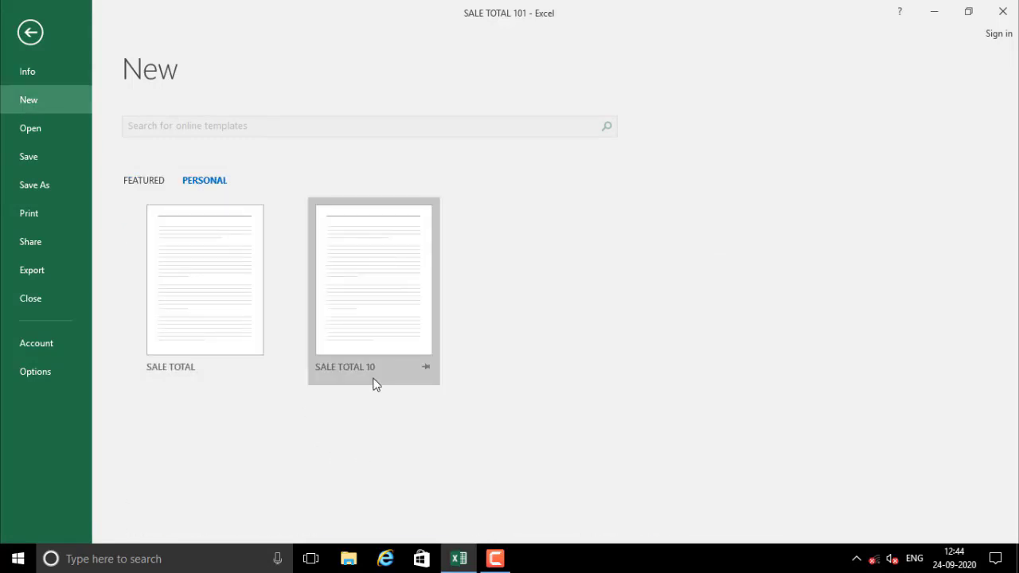
pyautogui.press('Escape')
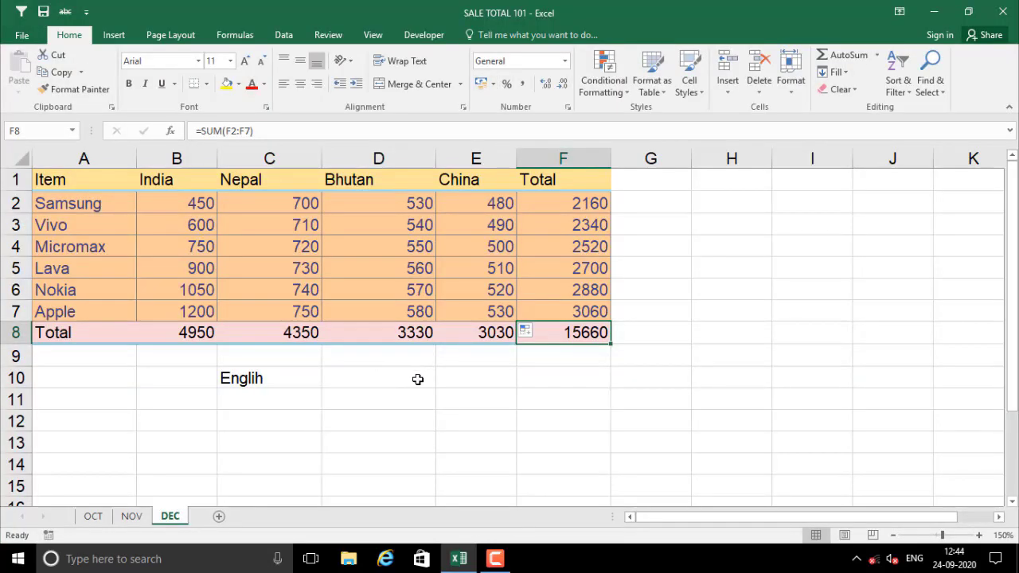
pyautogui.click(384, 399)
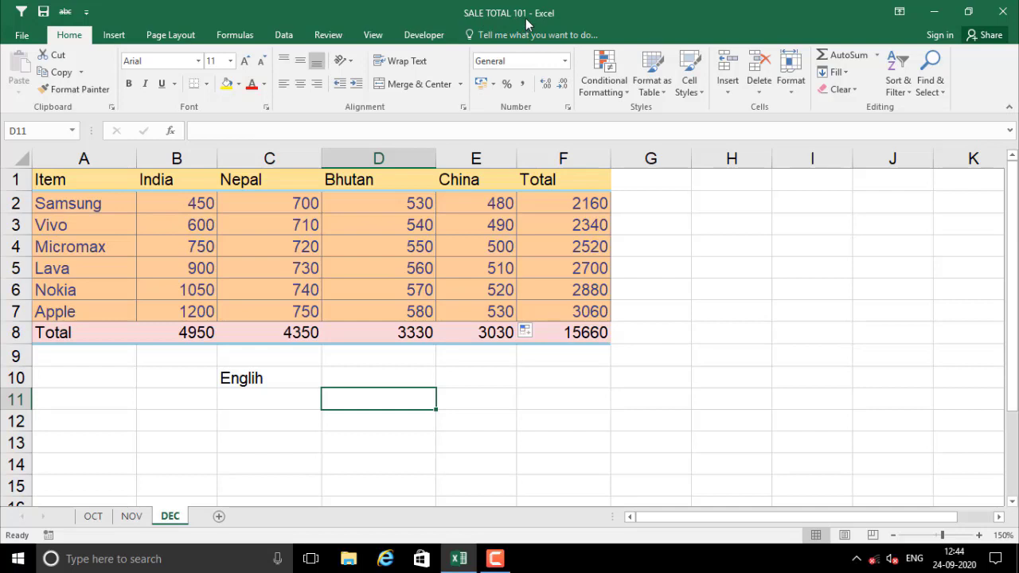
# Save the workbook to the Desktop as Excel Workbook 'SALE TOTAL 101'
pyautogui.hotkey('ctrl', 's')
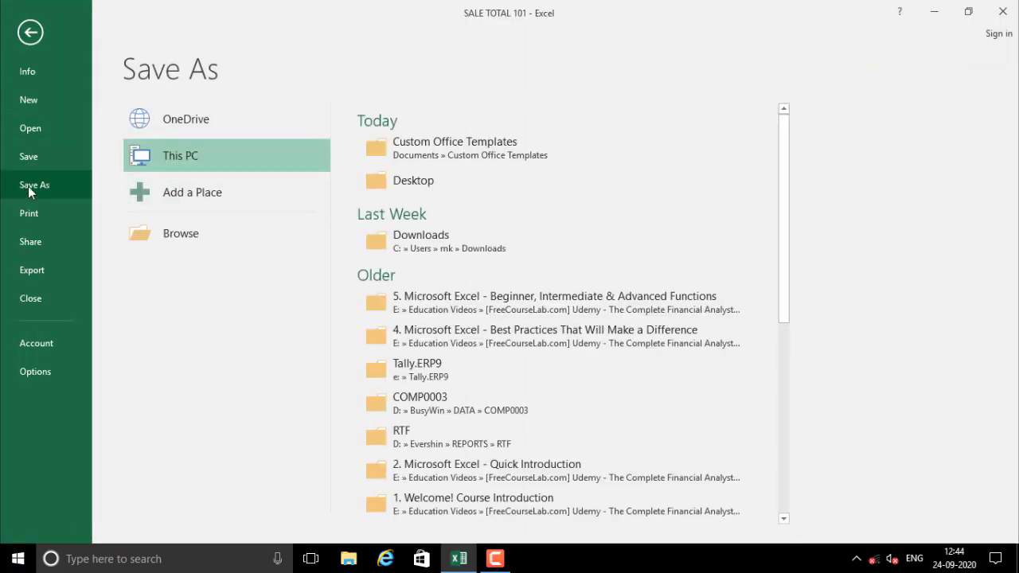
pyautogui.click(199, 235)
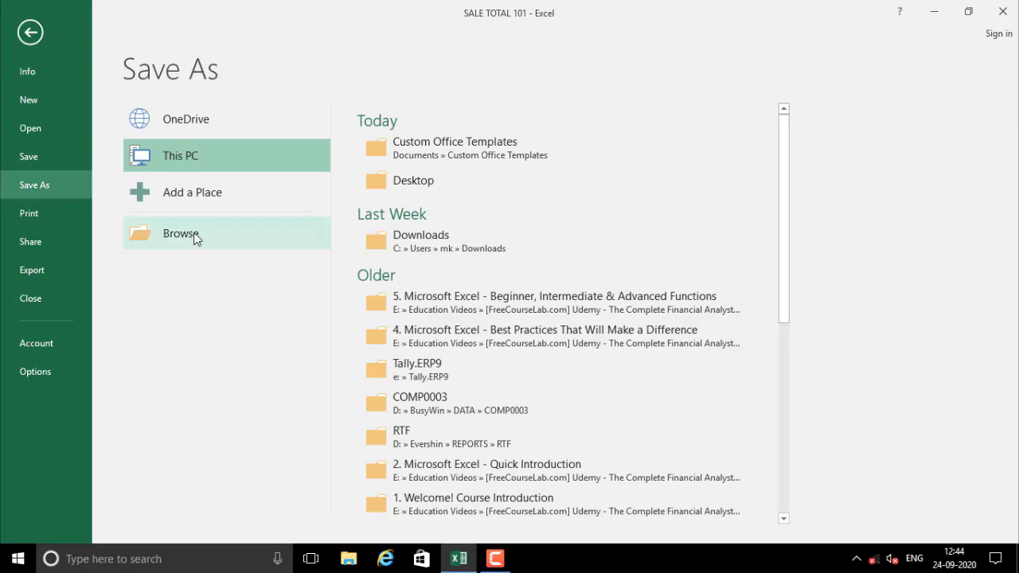
pyautogui.scroll(2, 114, 158)
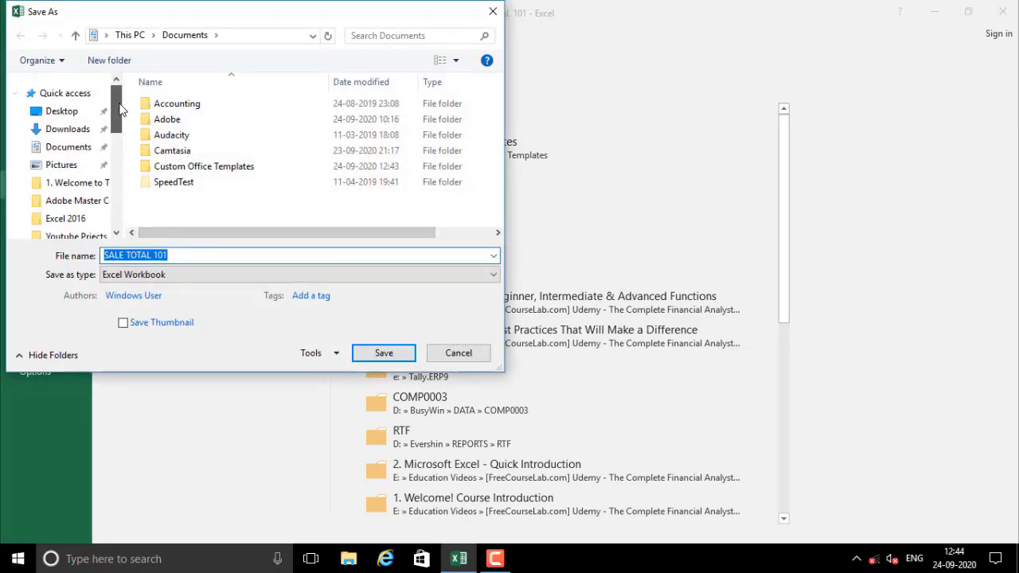
pyautogui.click(58, 113)
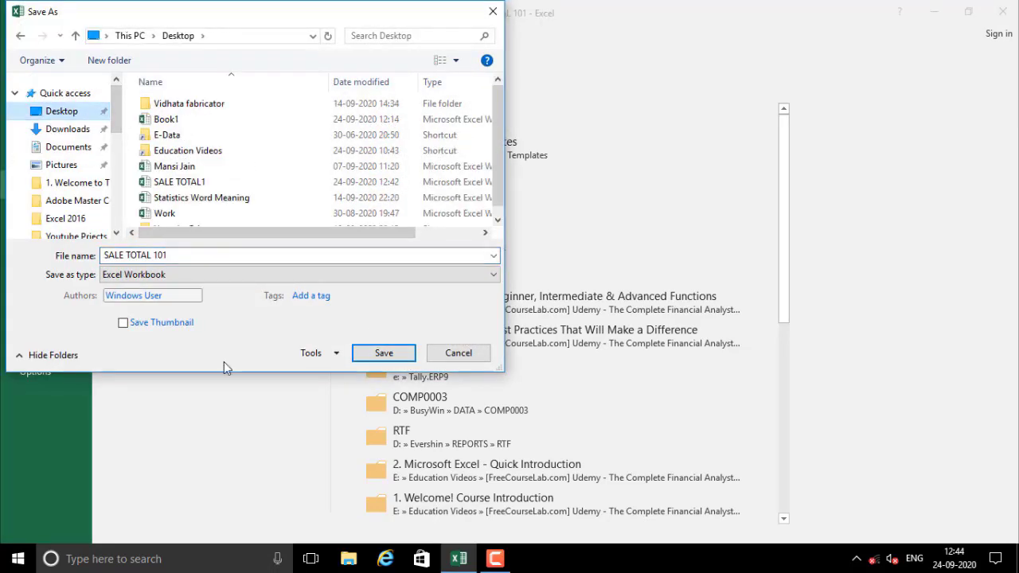
pyautogui.click(165, 274)
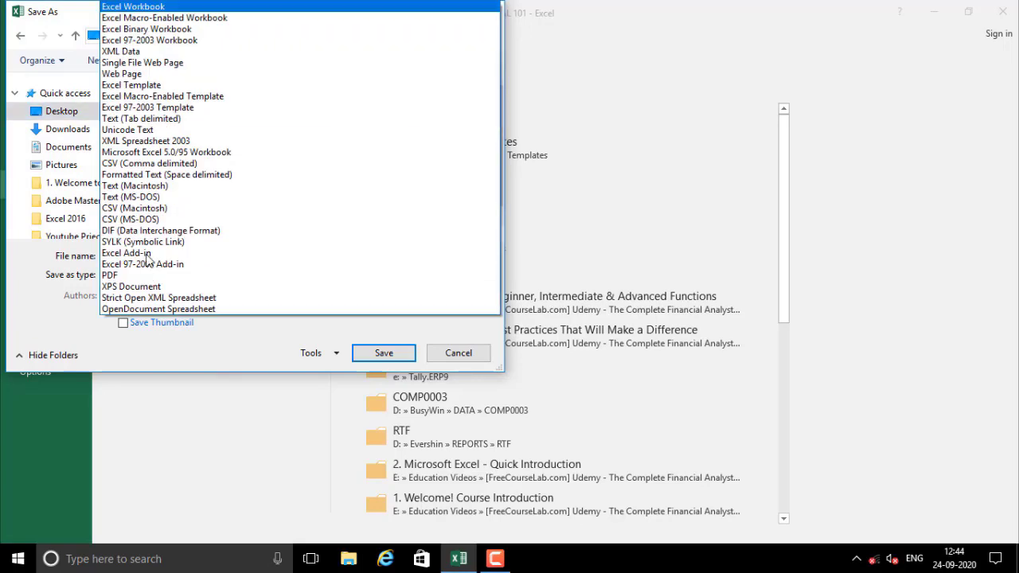
pyautogui.click(152, 6)
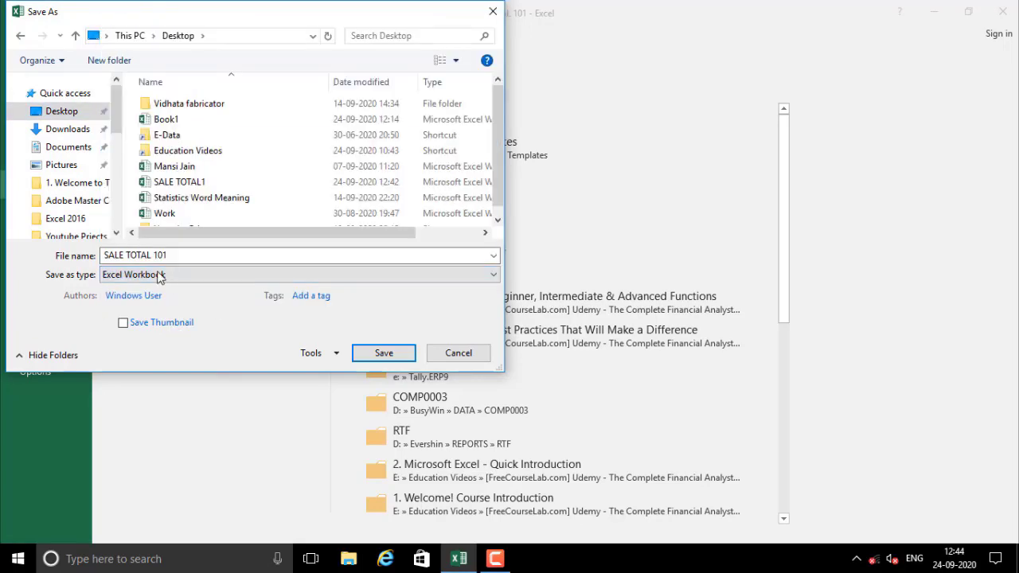
pyautogui.click(383, 353)
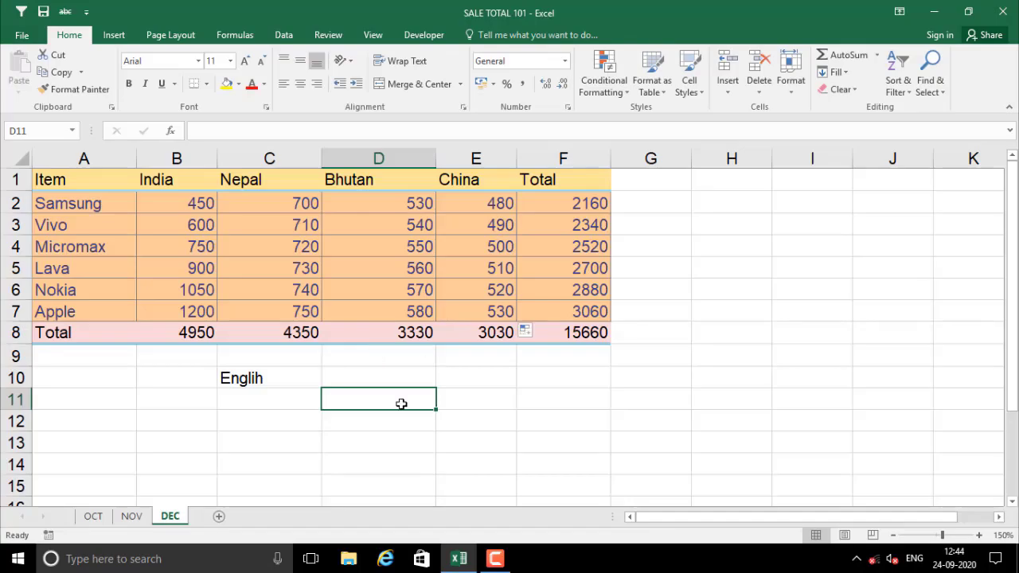
# Select cells D10, D12, B10, C12 and B12 on the DEC sheet in turn
pyautogui.click(366, 369)
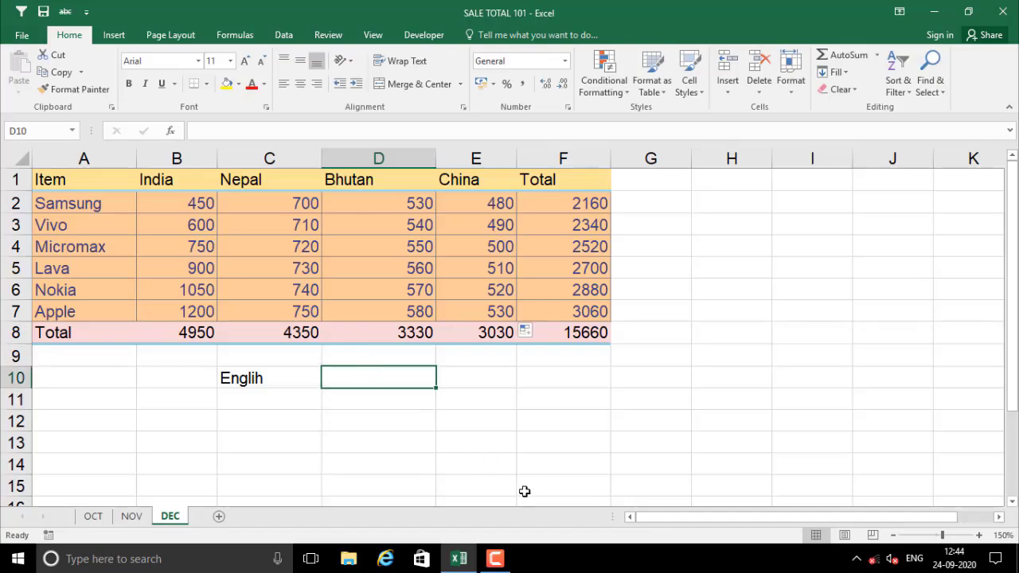
pyautogui.click(328, 412)
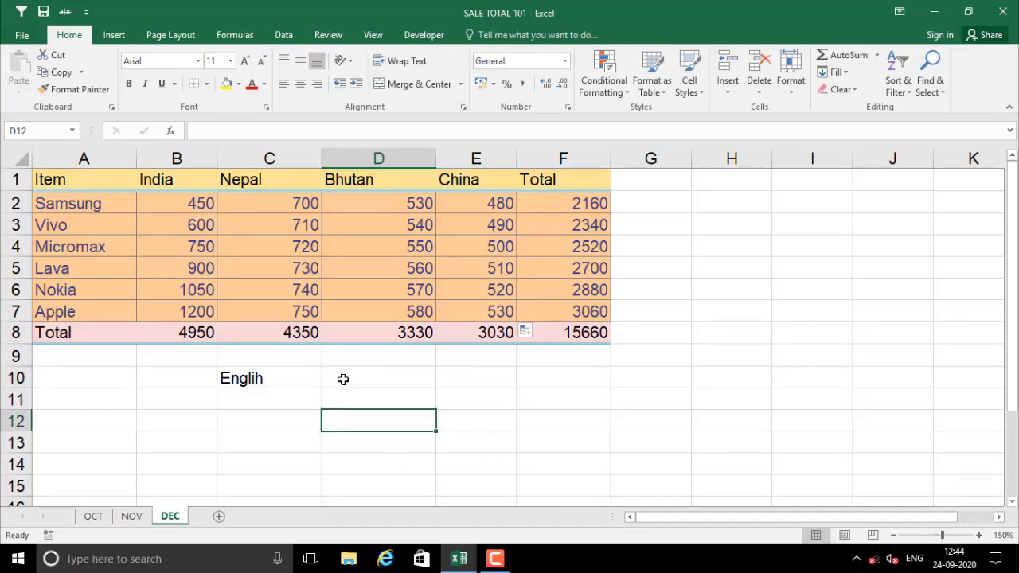
pyautogui.click(343, 379)
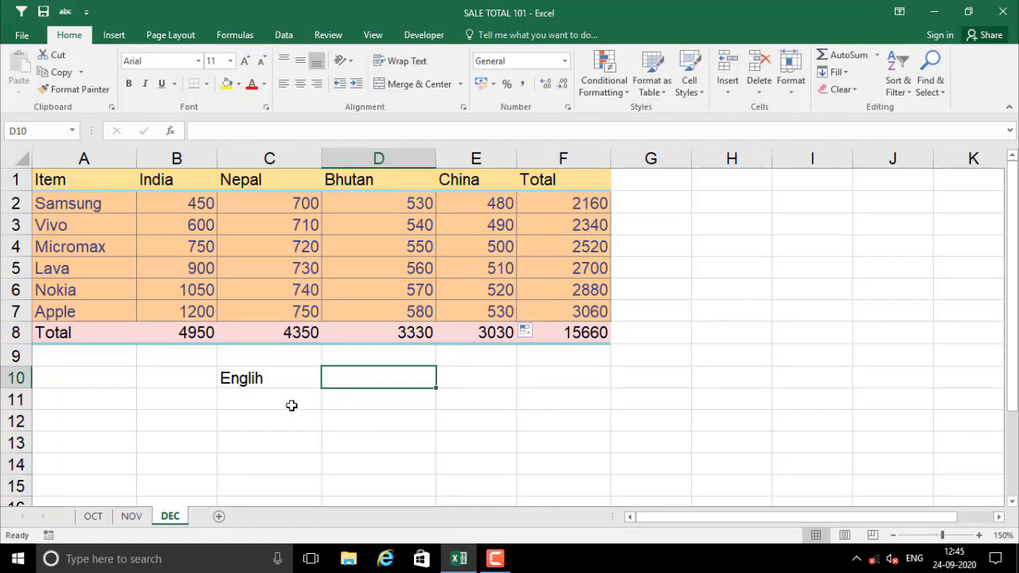
pyautogui.click(183, 378)
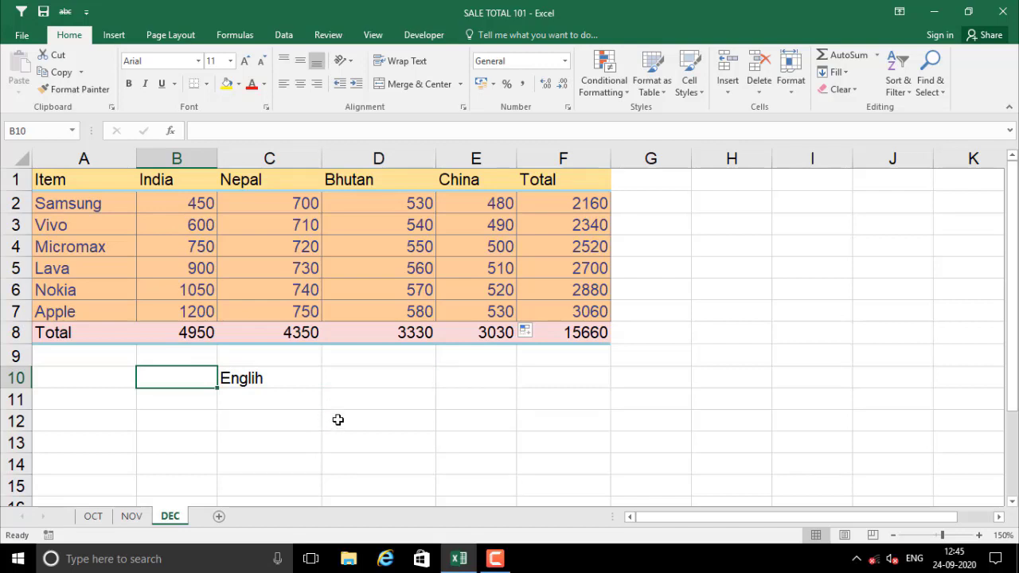
pyautogui.click(332, 380)
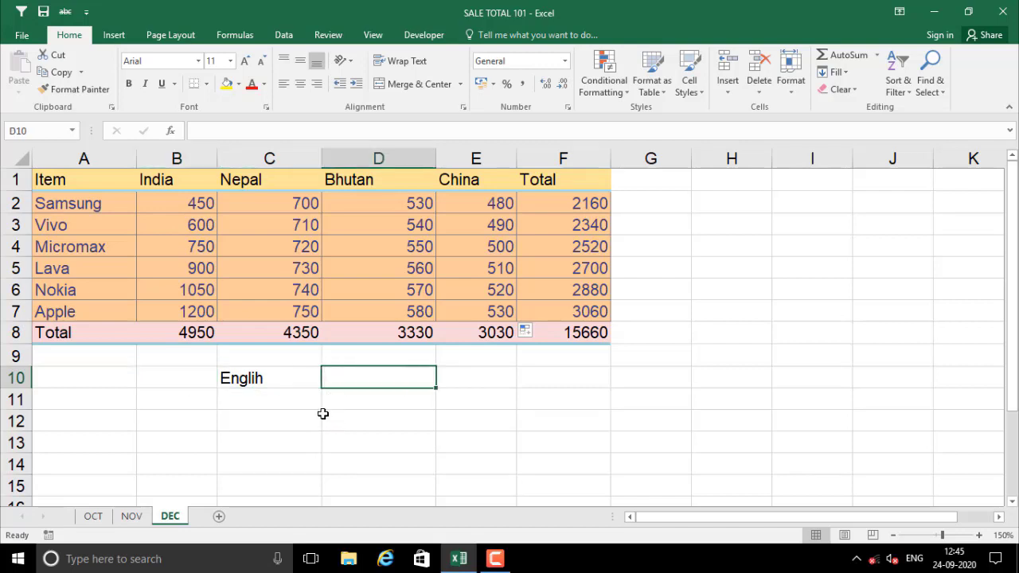
pyautogui.click(220, 415)
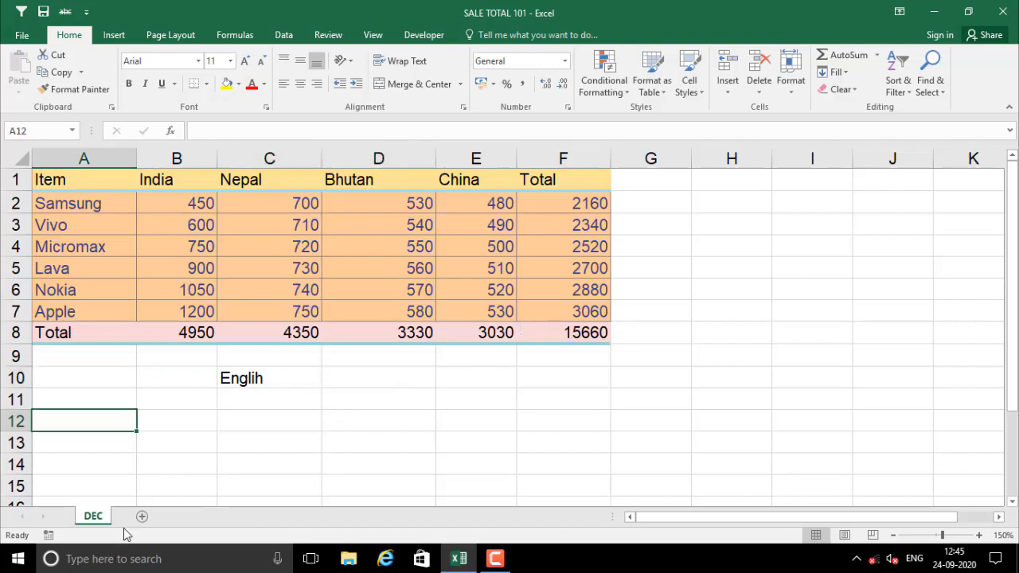
pyautogui.click(184, 415)
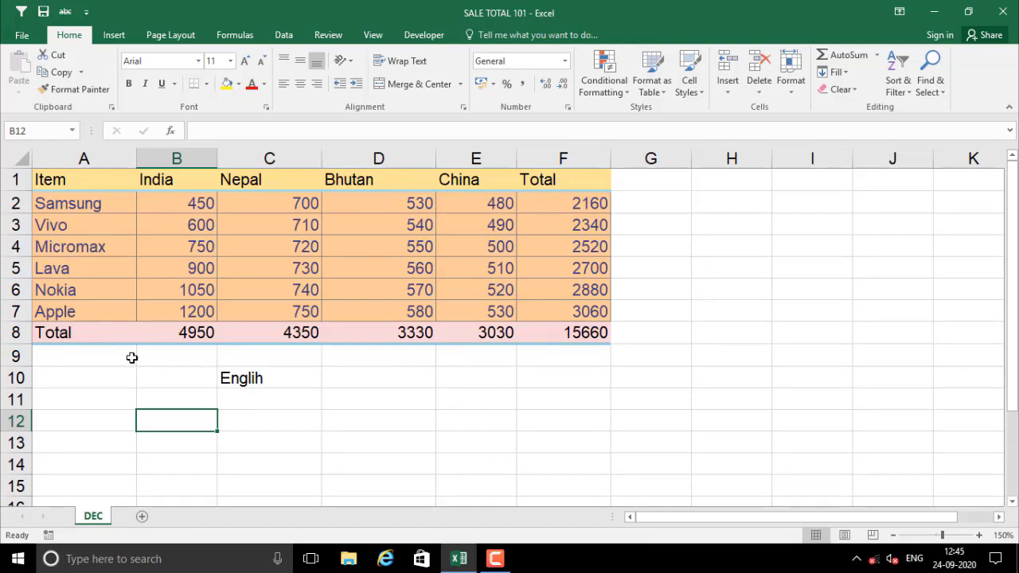
# Copy the DEC sheet with Move or Copy as DEC (2) and compare the two tabs
pyautogui.rightClick(98, 522)
pyautogui.click(169, 401)
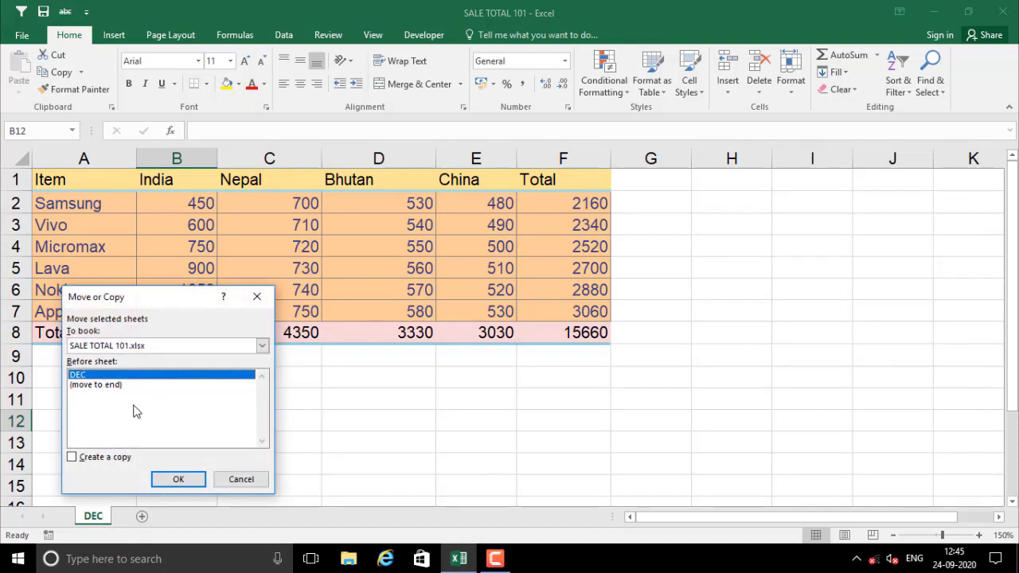
pyautogui.click(73, 458)
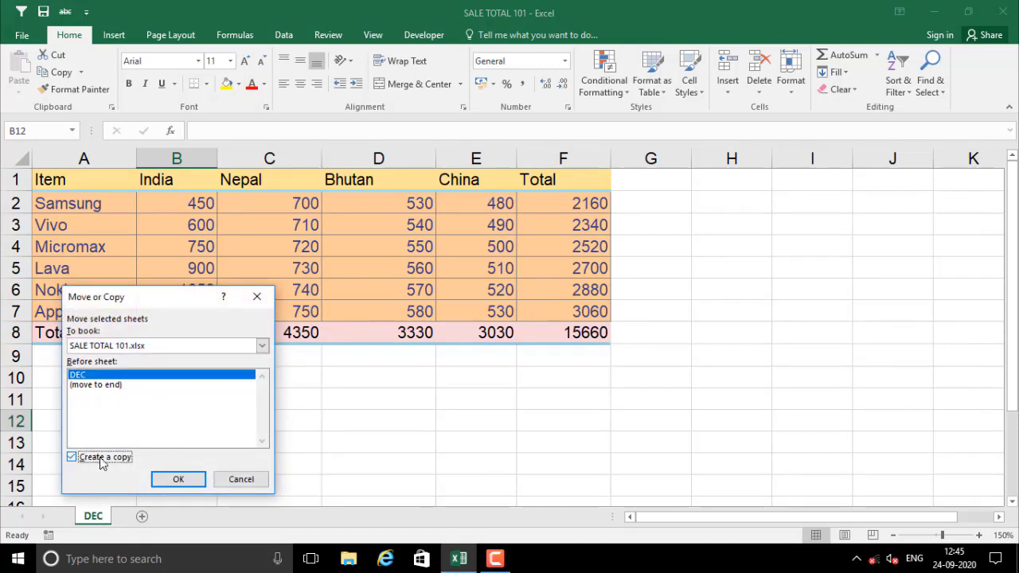
pyautogui.click(178, 479)
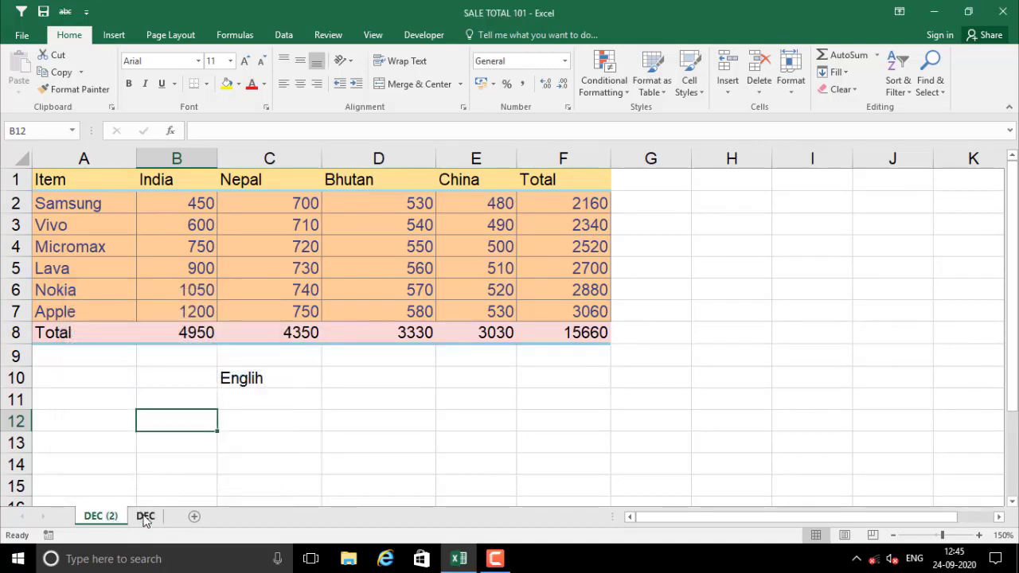
pyautogui.click(144, 517)
pyautogui.click(100, 517)
pyautogui.click(144, 517)
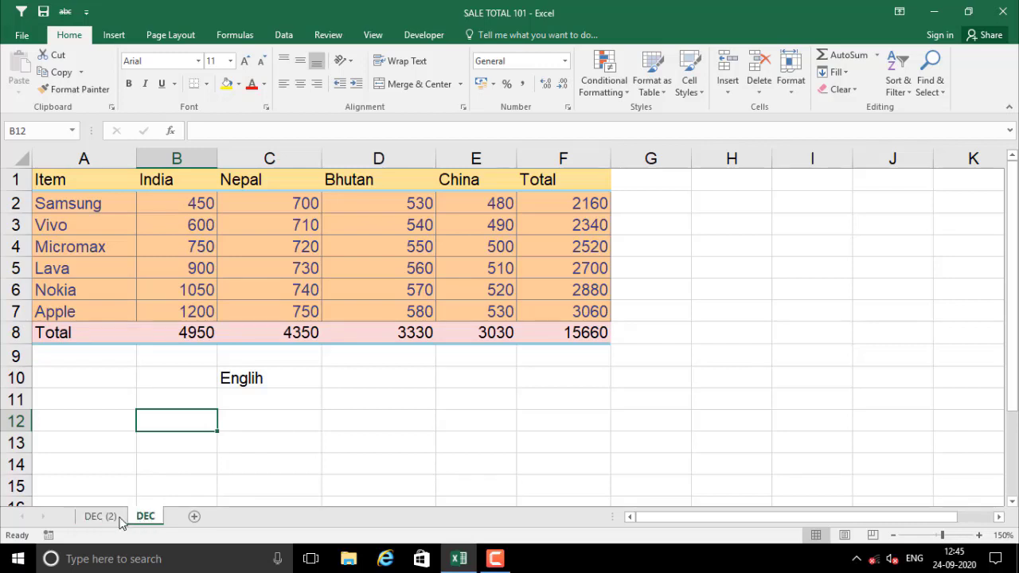
pyautogui.click(111, 519)
# Rename the DEC (2) sheet to Jan
pyautogui.rightClick(113, 519)
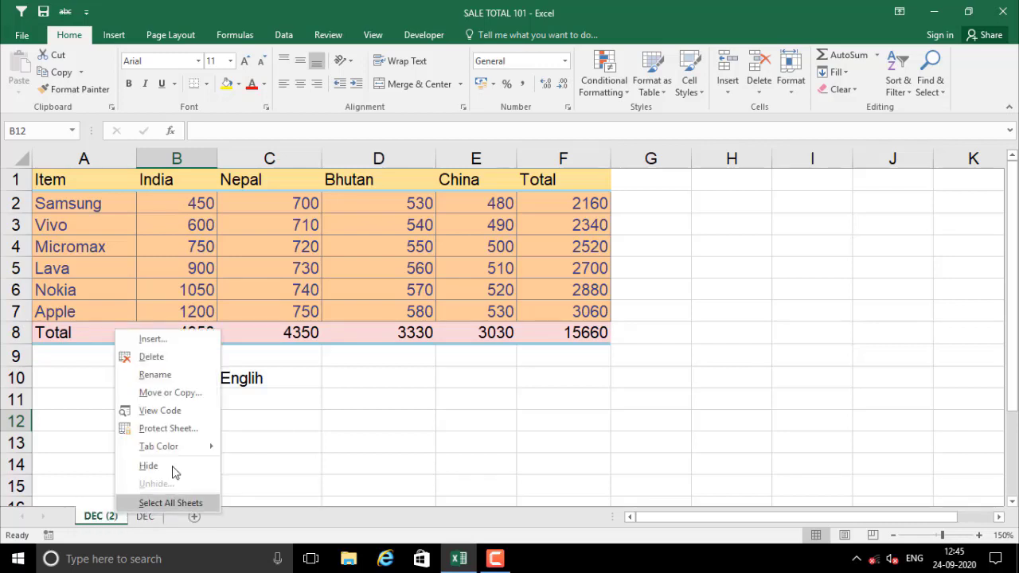
pyautogui.click(174, 374)
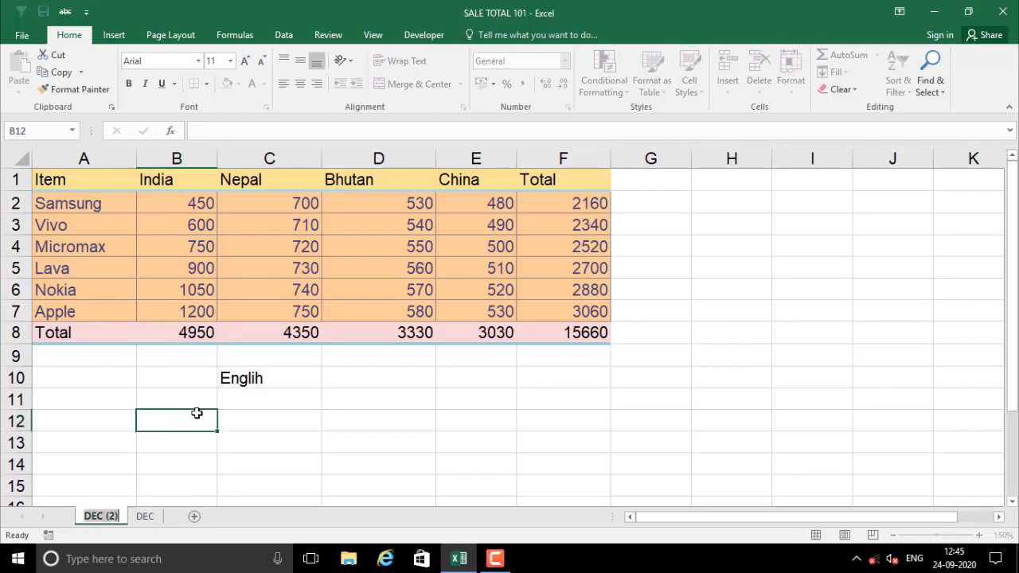
pyautogui.write('Jan')
pyautogui.press('Return')
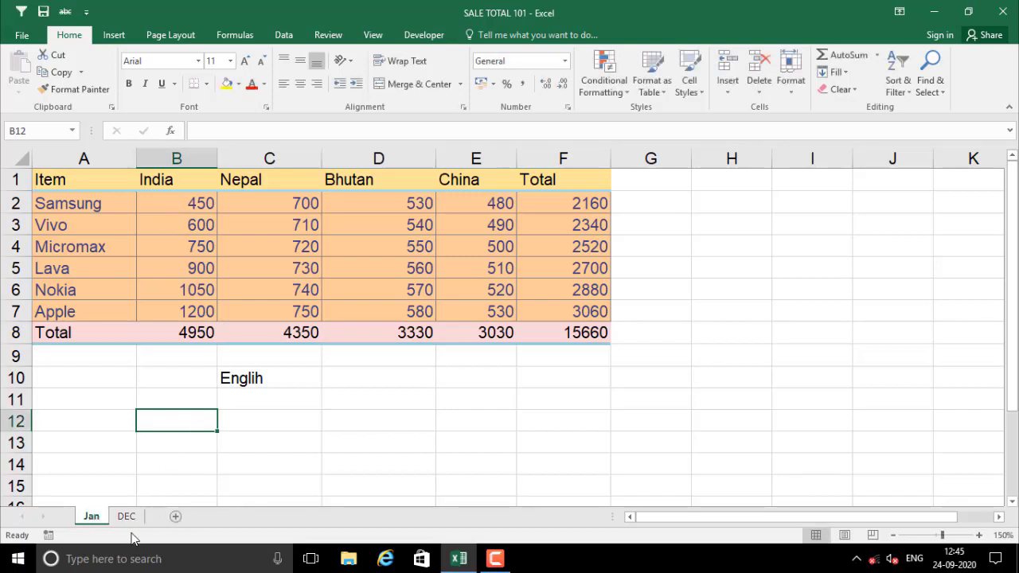
pyautogui.click(126, 518)
pyautogui.click(94, 516)
# Delete the Jan sheet, confirming the permanent deletion
pyautogui.click(109, 466)
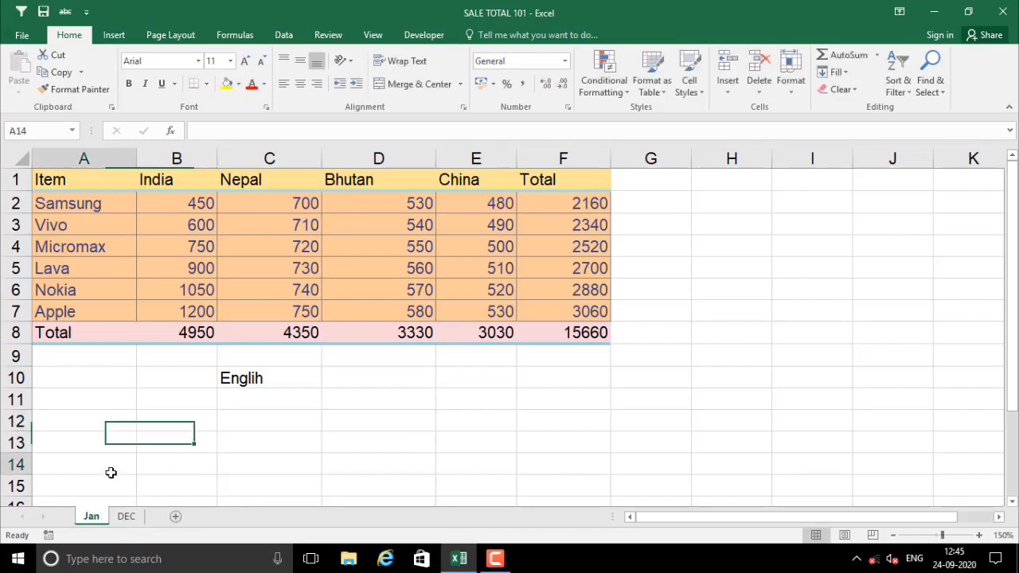
pyautogui.rightClick(101, 519)
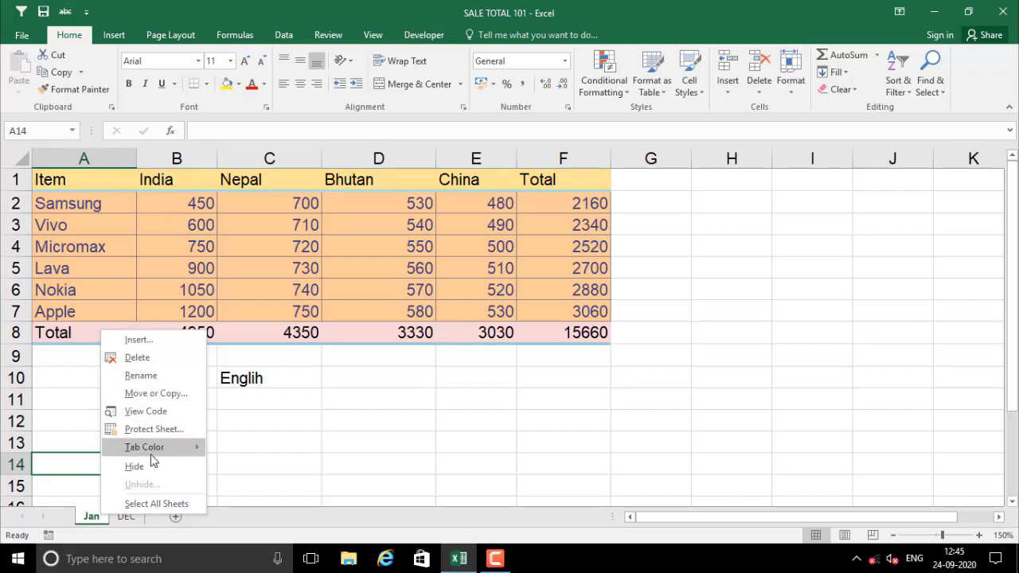
pyautogui.click(136, 358)
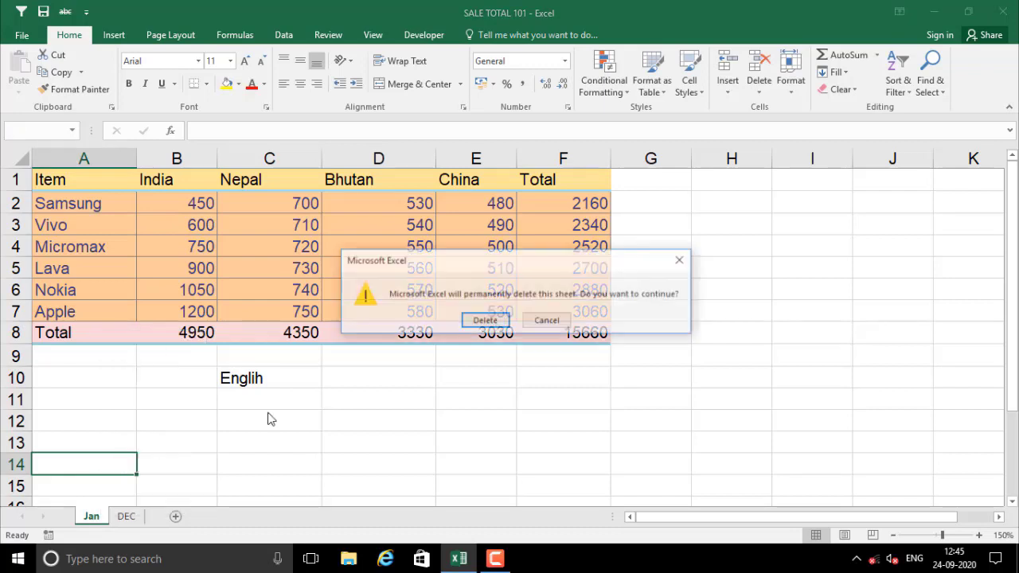
pyautogui.click(484, 321)
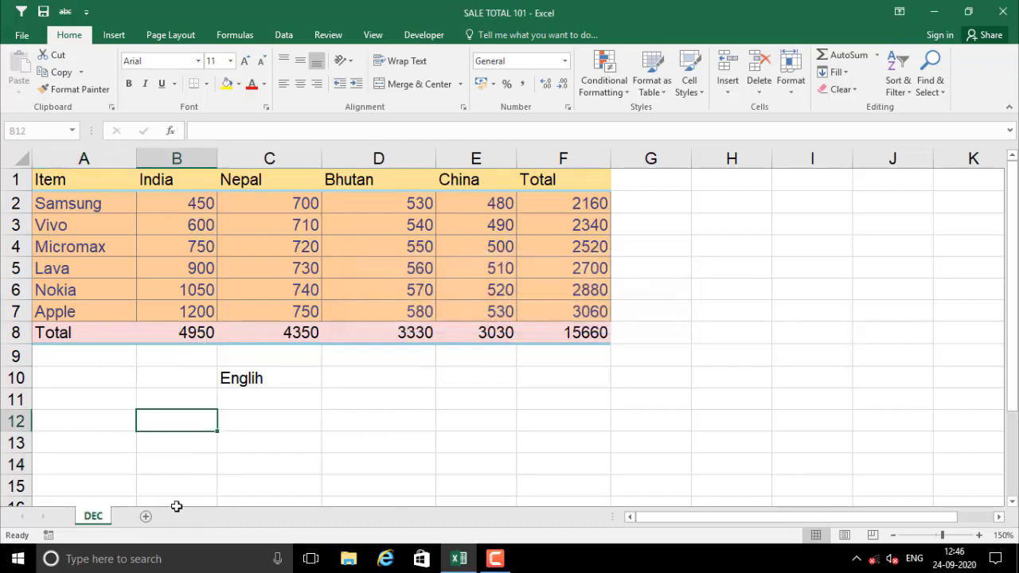
pyautogui.click(98, 467)
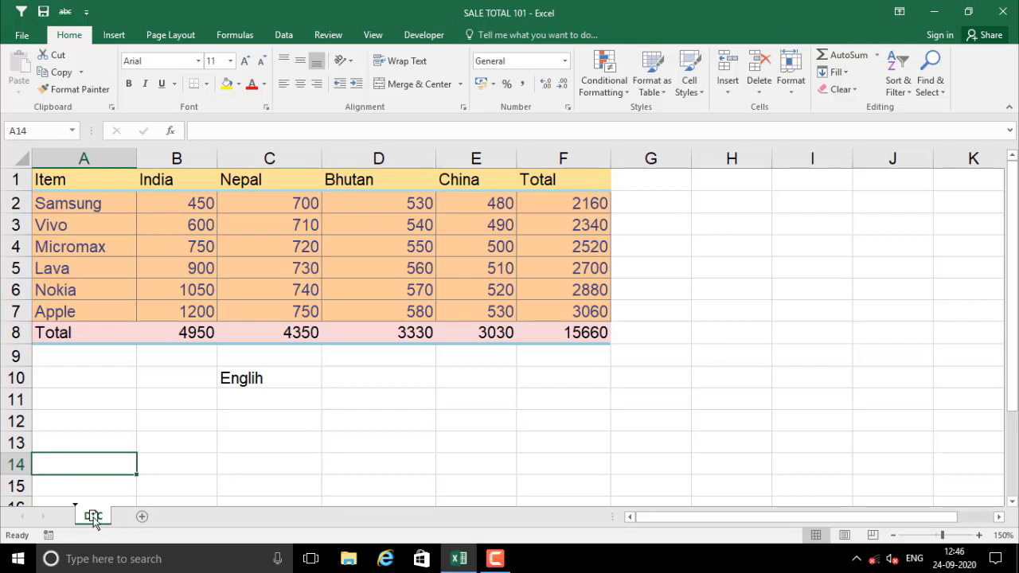
# Ctrl-drag the DEC tab twice to create copies DEC (2) and DEC (3)
pyautogui.moveTo(93, 514)
pyautogui.mouseDown()
pyautogui.moveTo(106, 502)
pyautogui.moveTo(125, 516)
pyautogui.mouseUp()
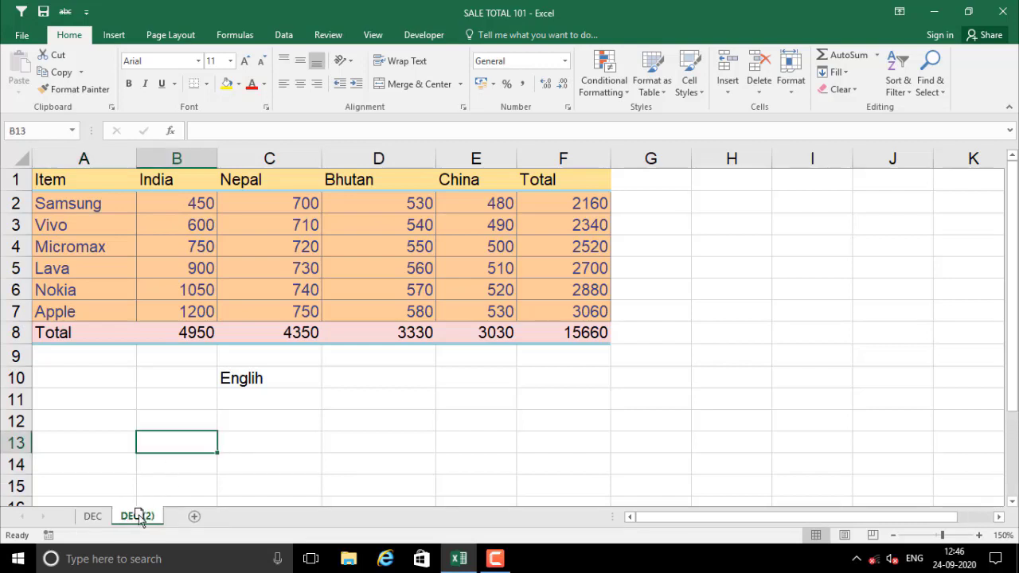
pyautogui.moveTo(134, 522)
pyautogui.mouseDown()
pyautogui.moveTo(136, 501)
pyautogui.moveTo(164, 488)
pyautogui.moveTo(176, 520)
pyautogui.mouseUp()
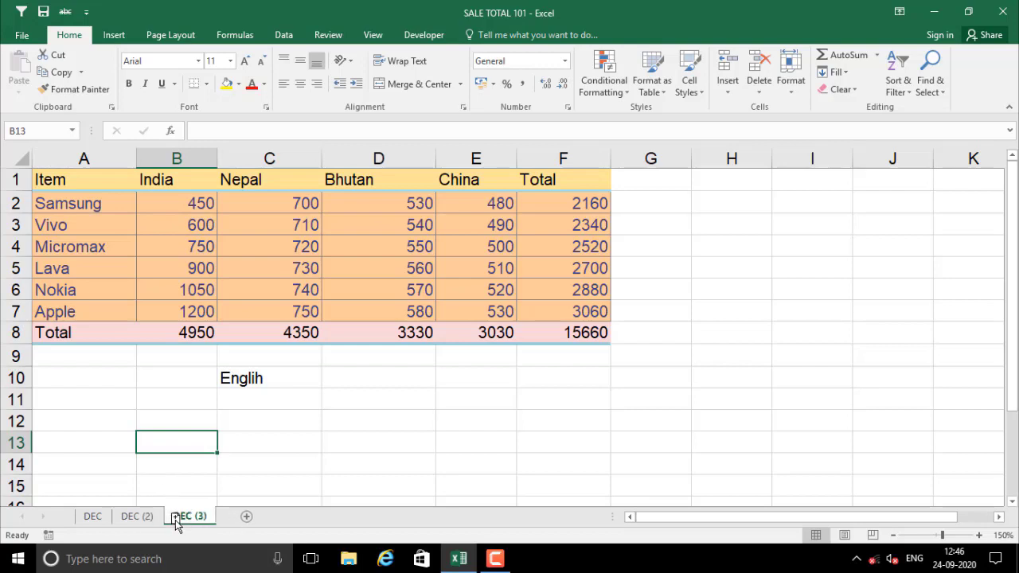
pyautogui.click(91, 516)
pyautogui.click(123, 515)
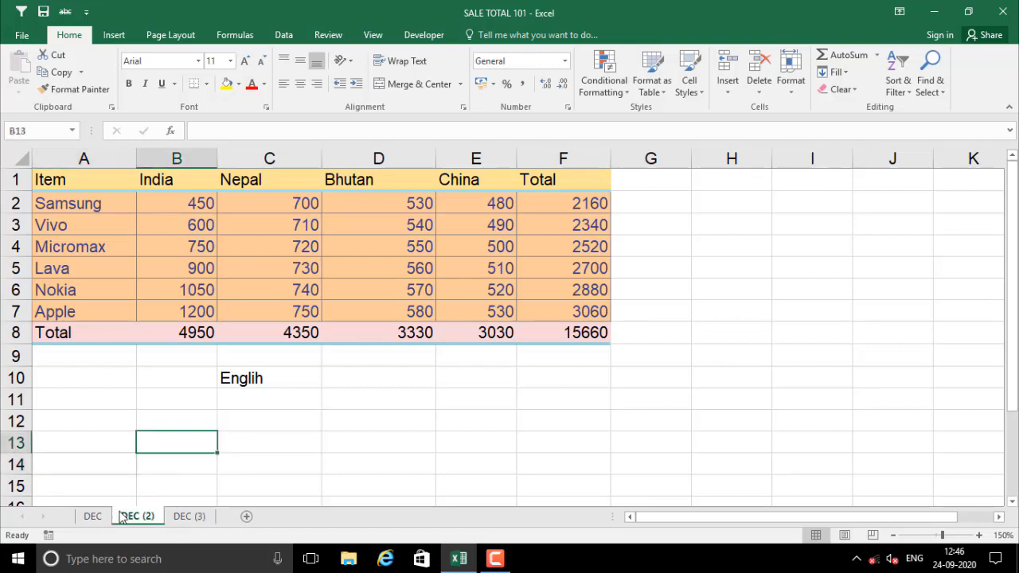
pyautogui.click(185, 516)
# Rename DEC (2) to Jan and DEC (3) to Feb
pyautogui.rightClick(128, 517)
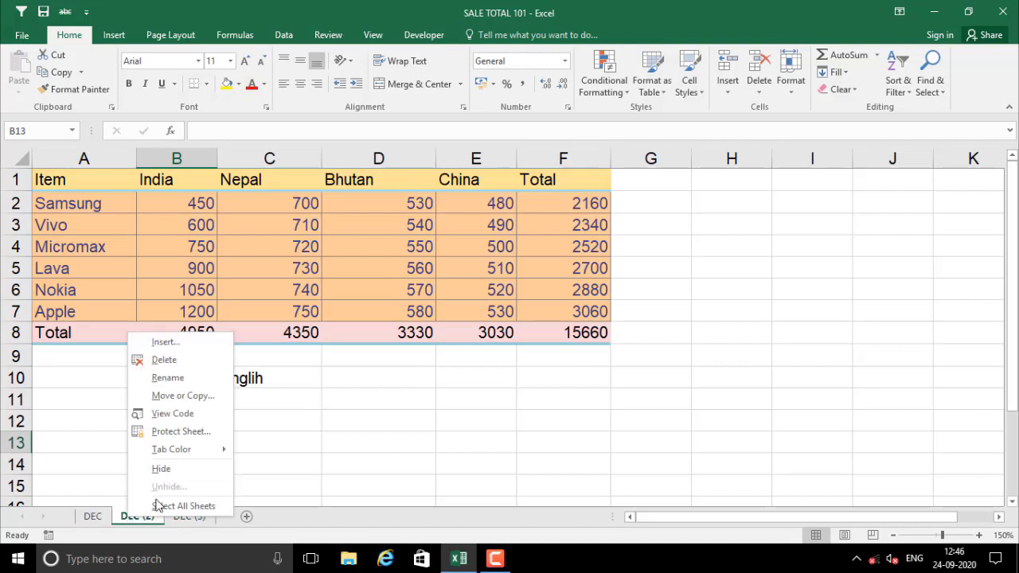
pyautogui.click(180, 381)
pyautogui.write('Jan')
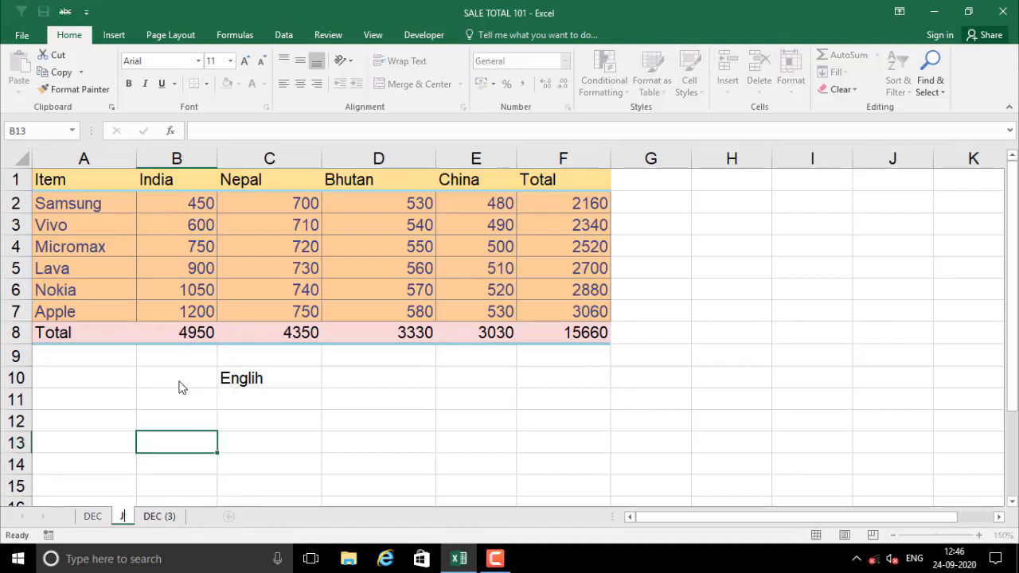
pyautogui.click(169, 517)
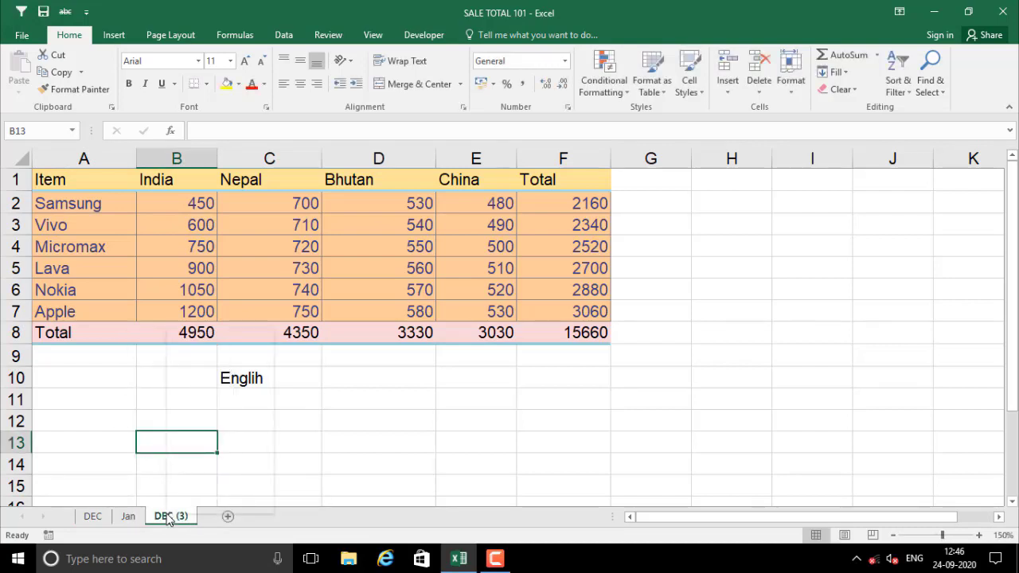
pyautogui.rightClick(170, 516)
pyautogui.click(205, 374)
pyautogui.write('Feb')
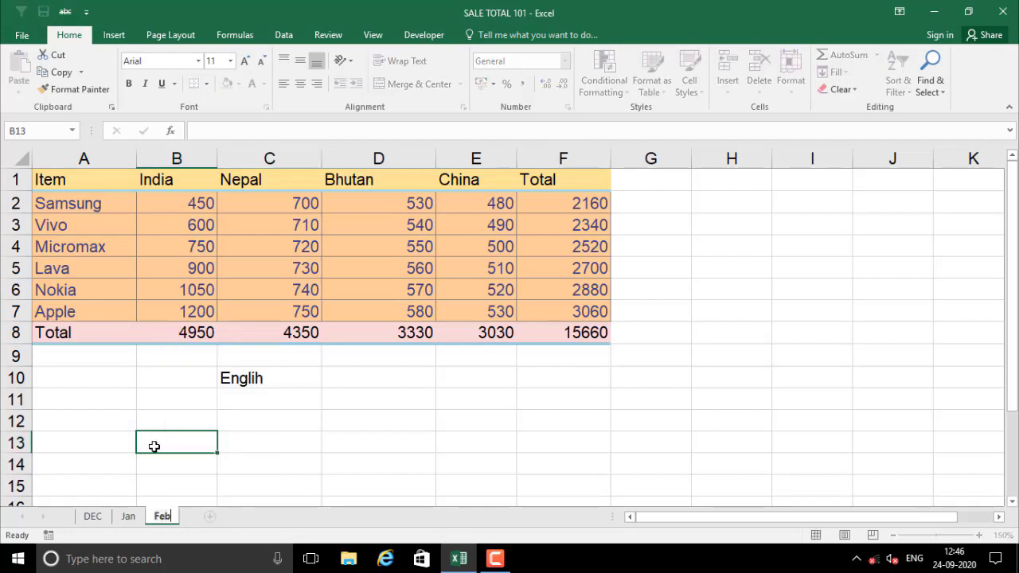
pyautogui.click(111, 458)
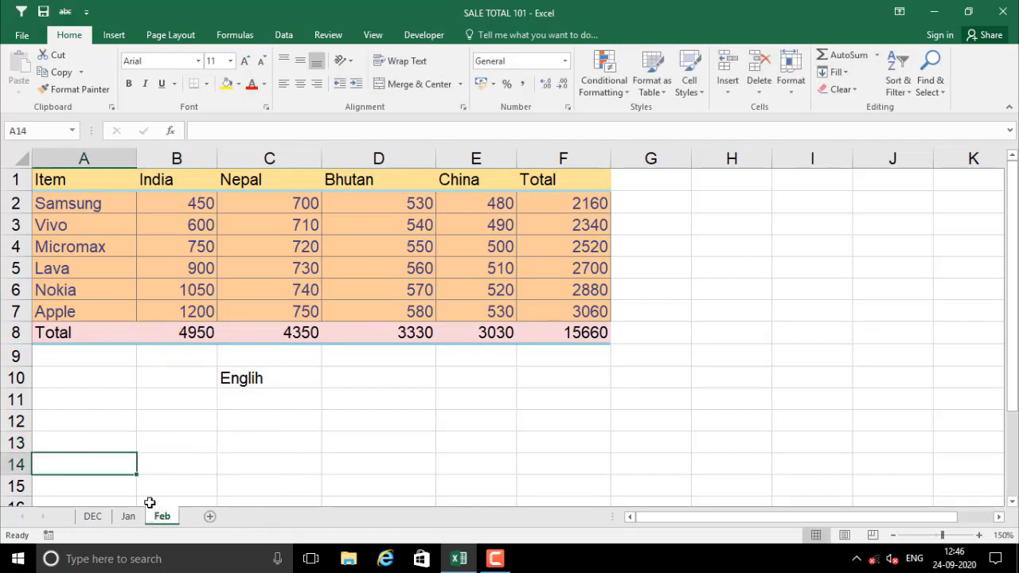
pyautogui.click(99, 517)
# Compare the Vivo row across the Jan, DEC and Feb sheets, finishing on DEC
pyautogui.click(125, 519)
pyautogui.click(160, 513)
pyautogui.click(138, 392)
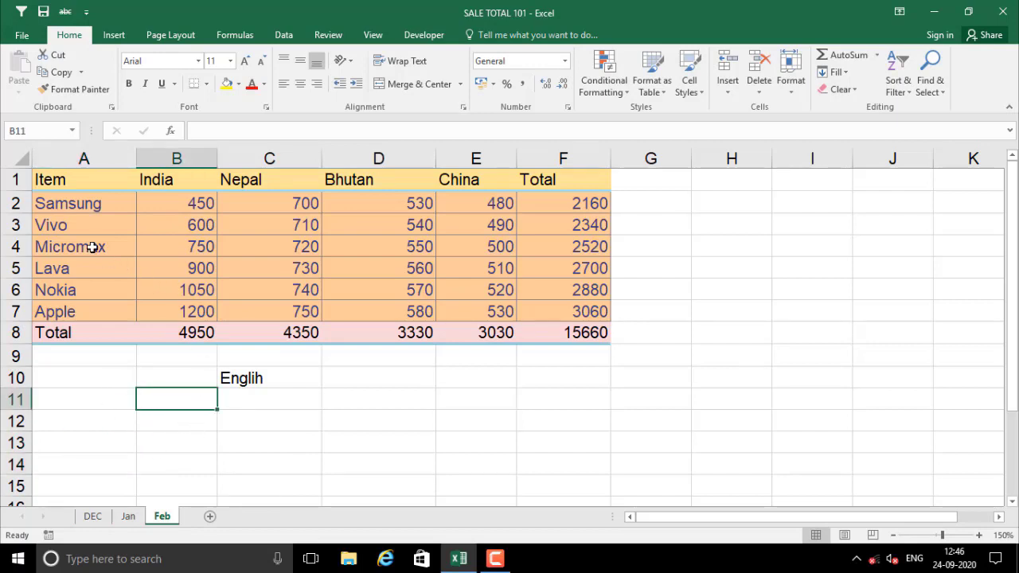
pyautogui.click(191, 229)
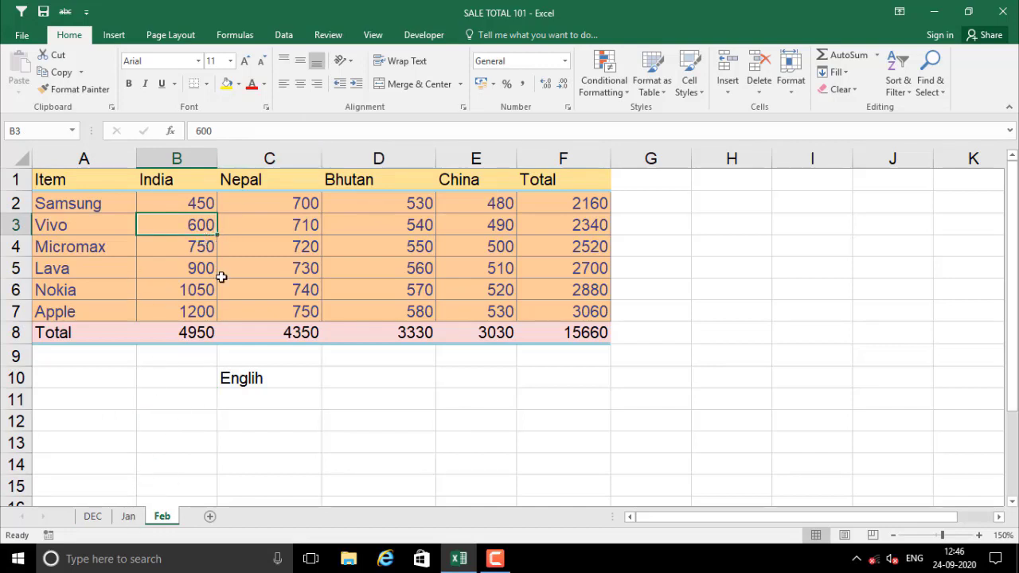
pyautogui.click(129, 517)
pyautogui.click(95, 517)
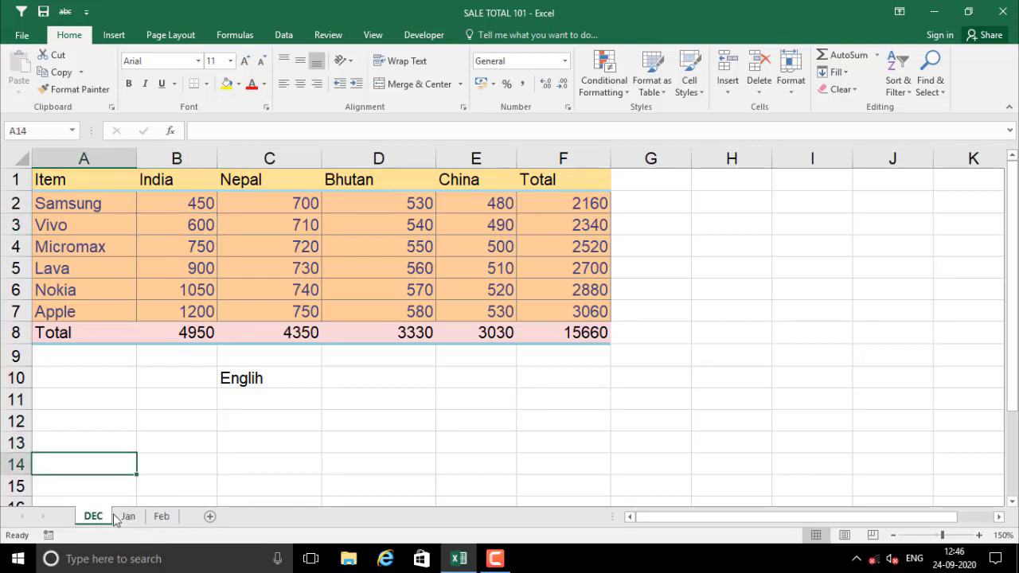
pyautogui.click(127, 517)
pyautogui.click(162, 517)
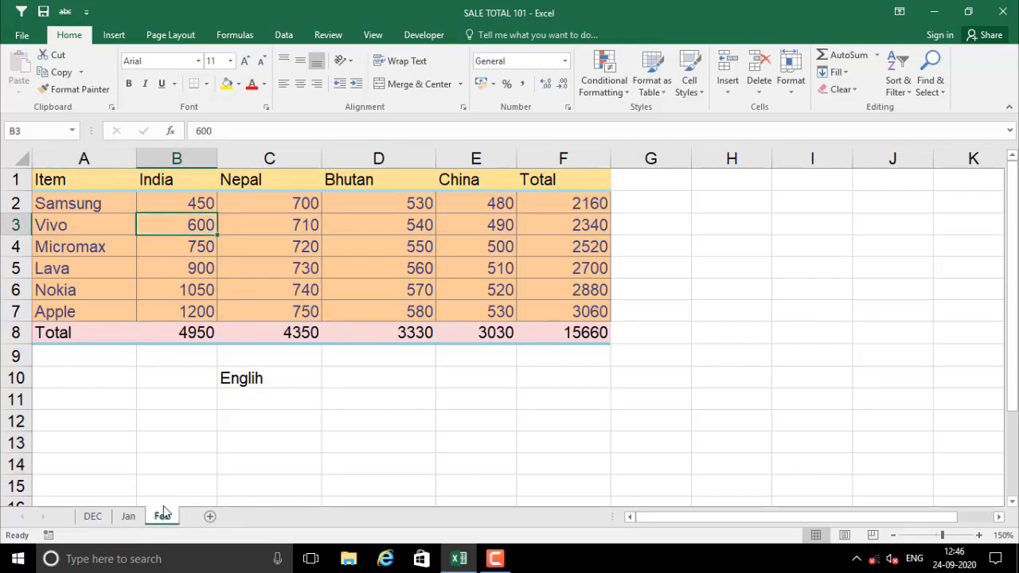
pyautogui.click(86, 235)
pyautogui.click(103, 468)
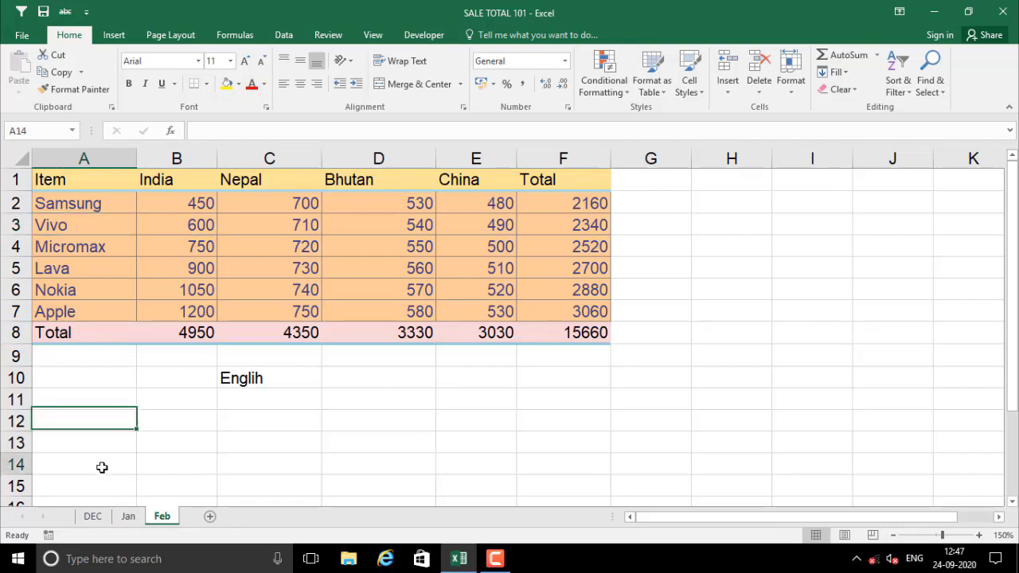
pyautogui.click(94, 516)
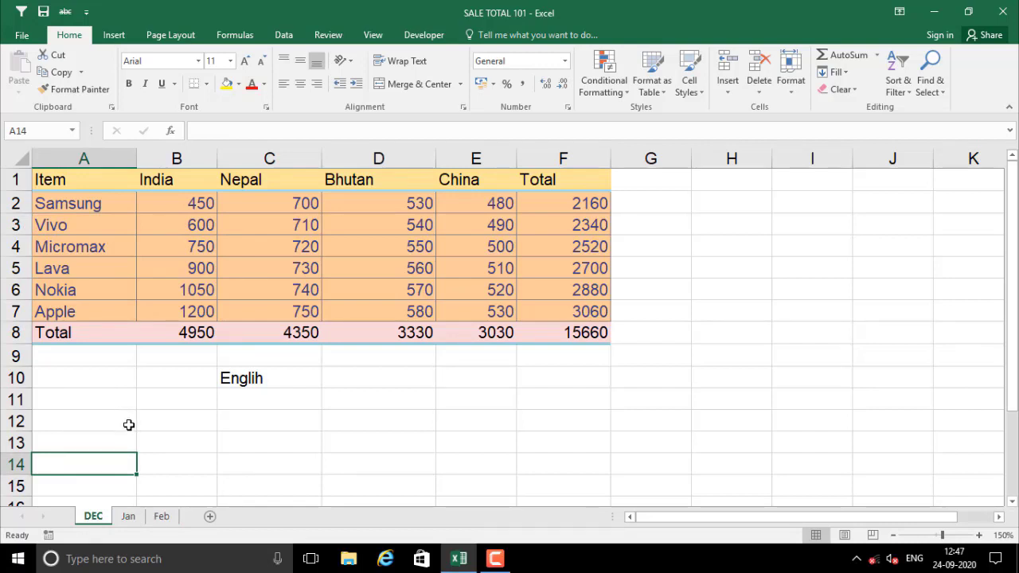
# Group DEC, Jan and Feb, then replace Vivo with Oppo and India sales 1000
pyautogui.keyDown('ctrl'); pyautogui.click(129, 519); pyautogui.keyUp('ctrl')
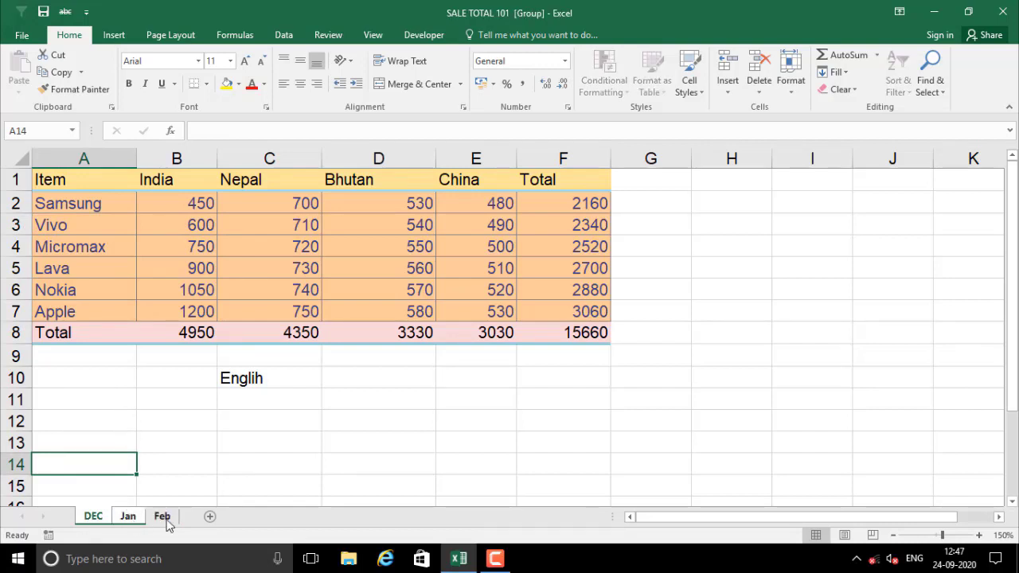
pyautogui.keyDown('ctrl'); pyautogui.click(164, 518); pyautogui.keyUp('ctrl')
pyautogui.click(76, 228)
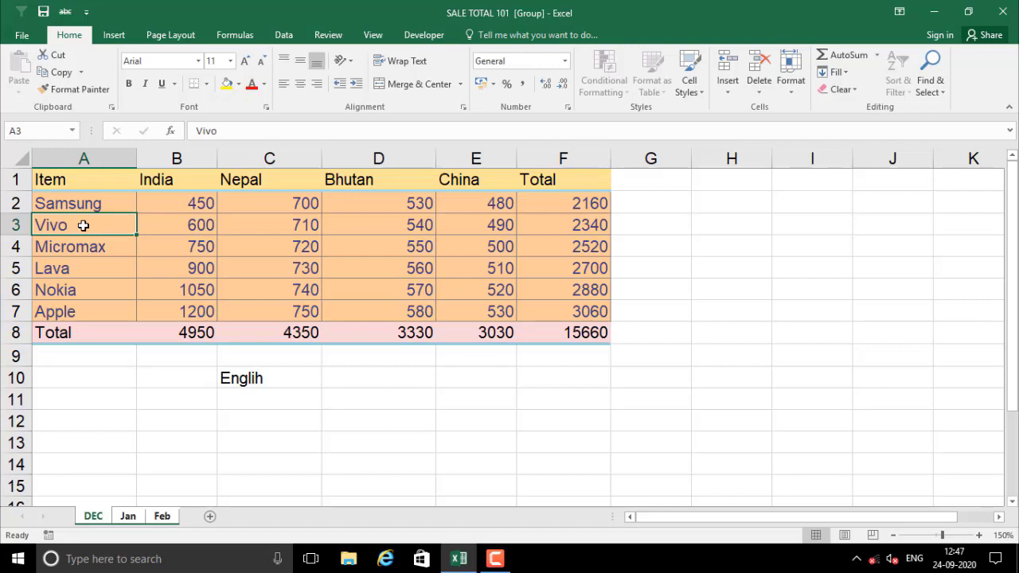
pyautogui.write('Oppo')
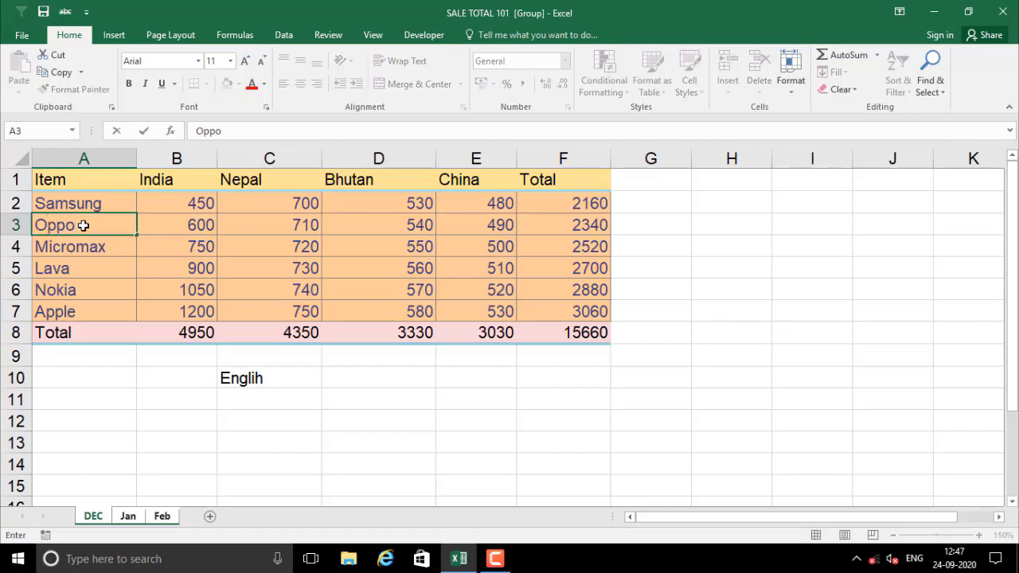
pyautogui.press('Tab')
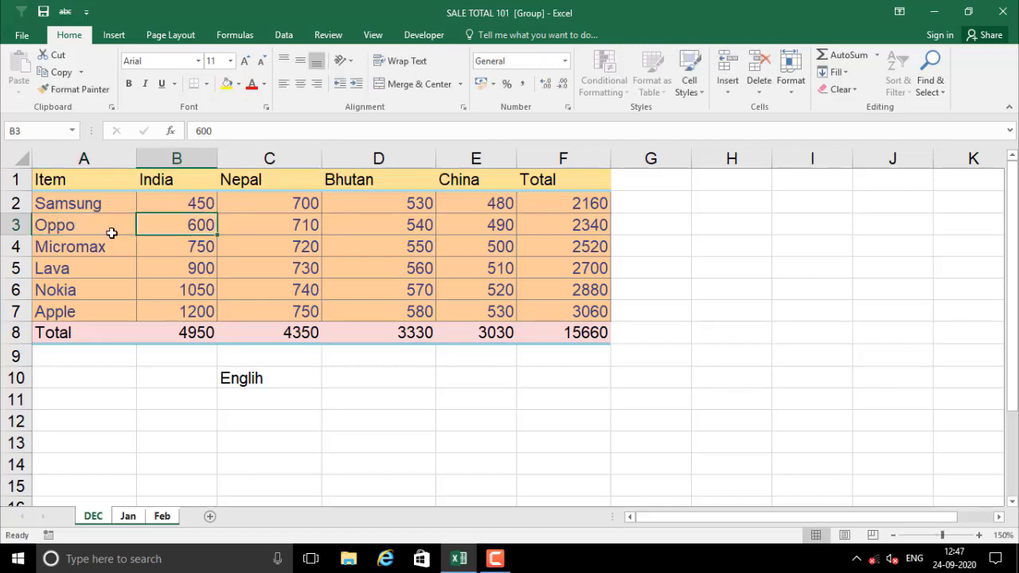
pyautogui.write('1000')
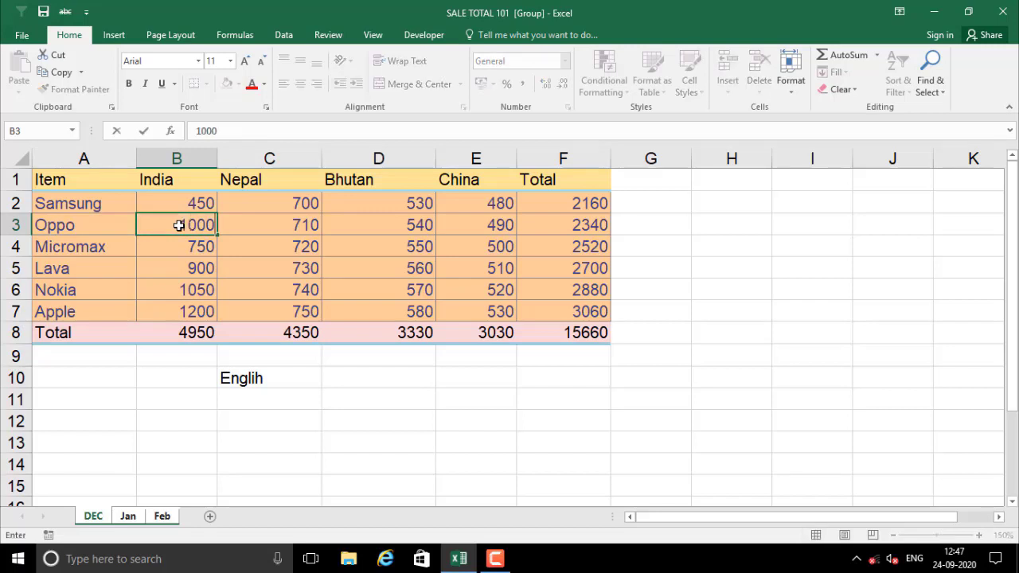
pyautogui.press('Return')
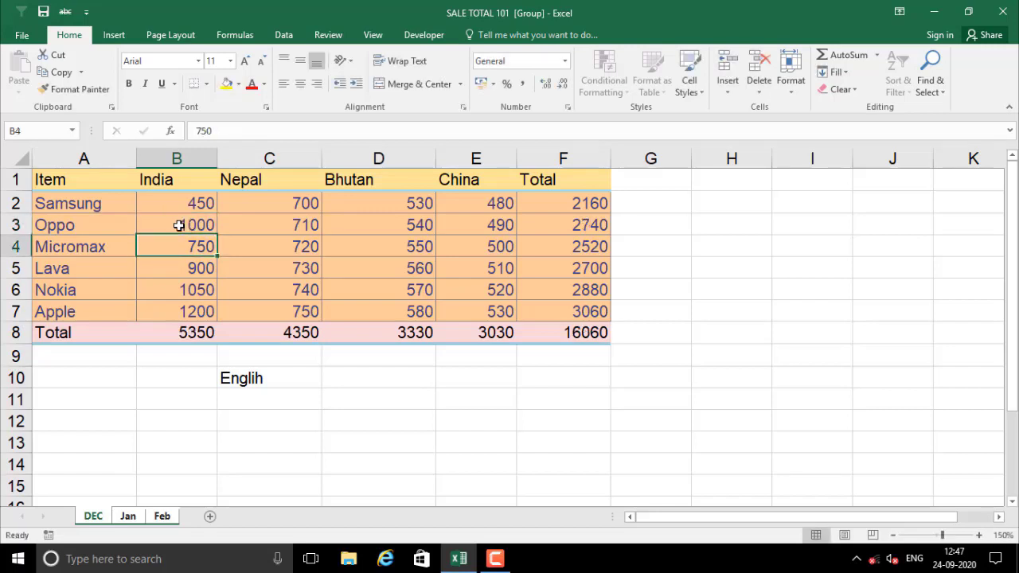
# Ungroup the sheets and verify Oppo with 1000 on the Jan and Feb sheets
pyautogui.click(77, 225)
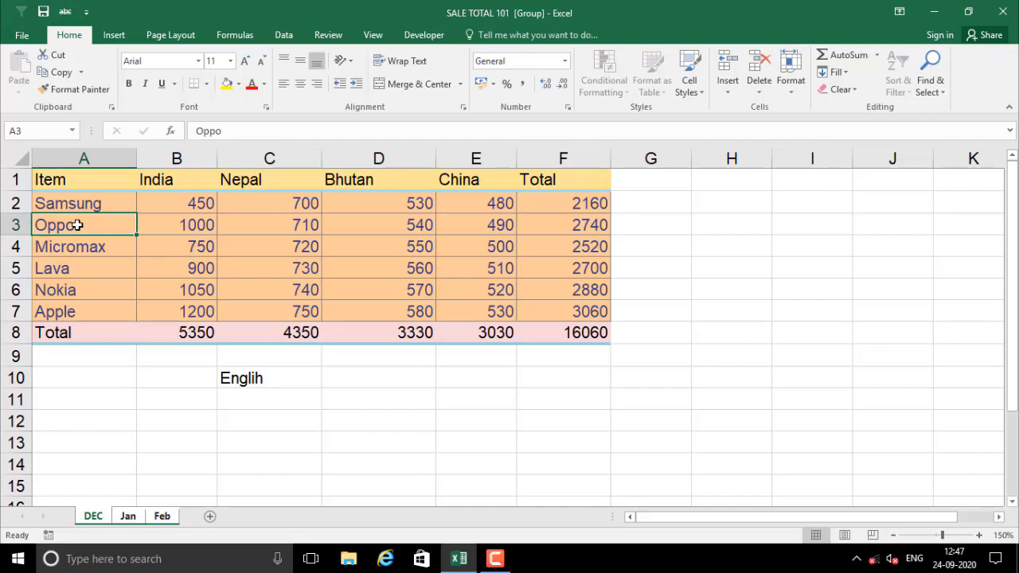
pyautogui.click(163, 226)
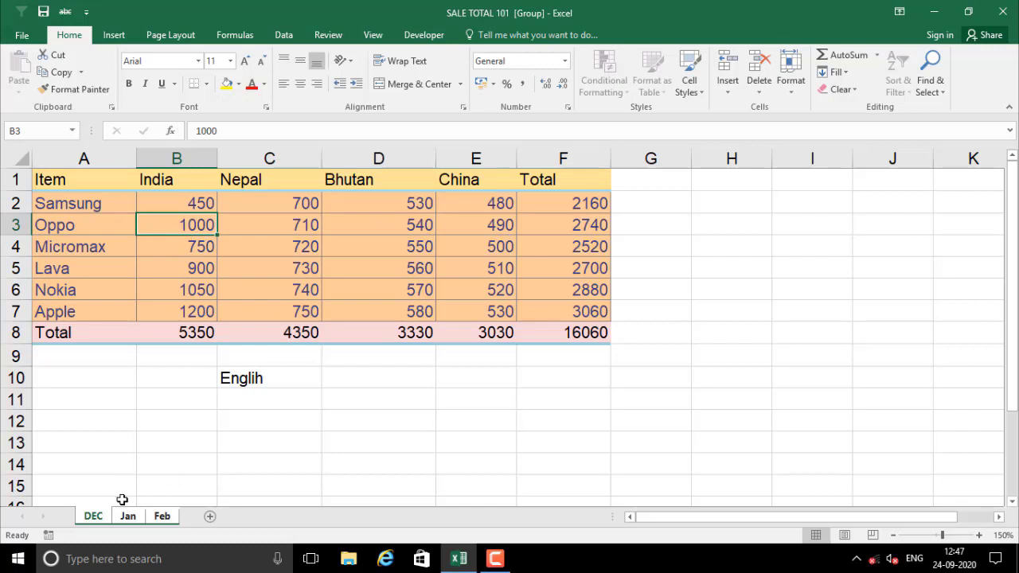
pyautogui.click(93, 464)
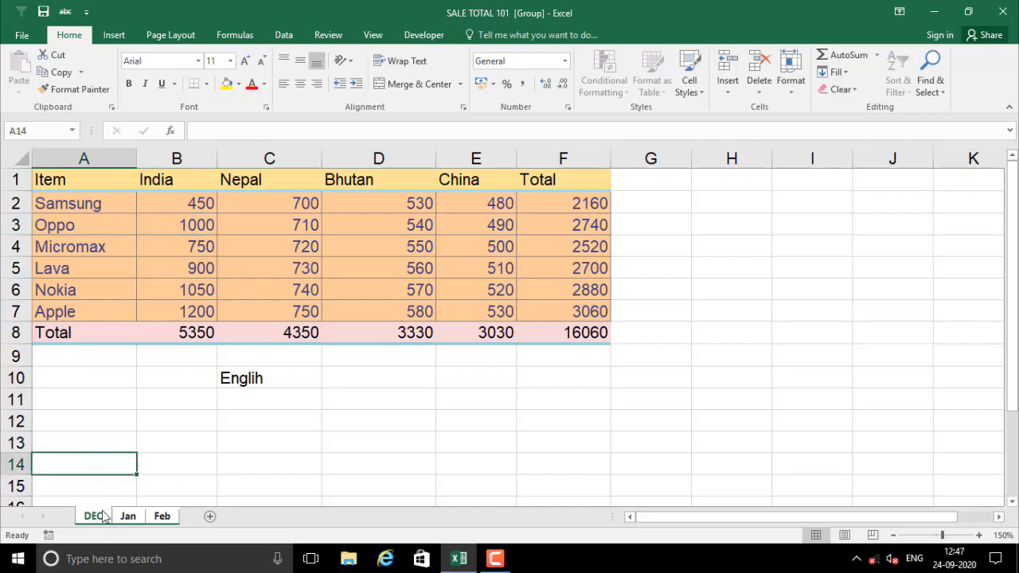
pyautogui.moveTo(89, 227); pyautogui.dragTo(191, 226)
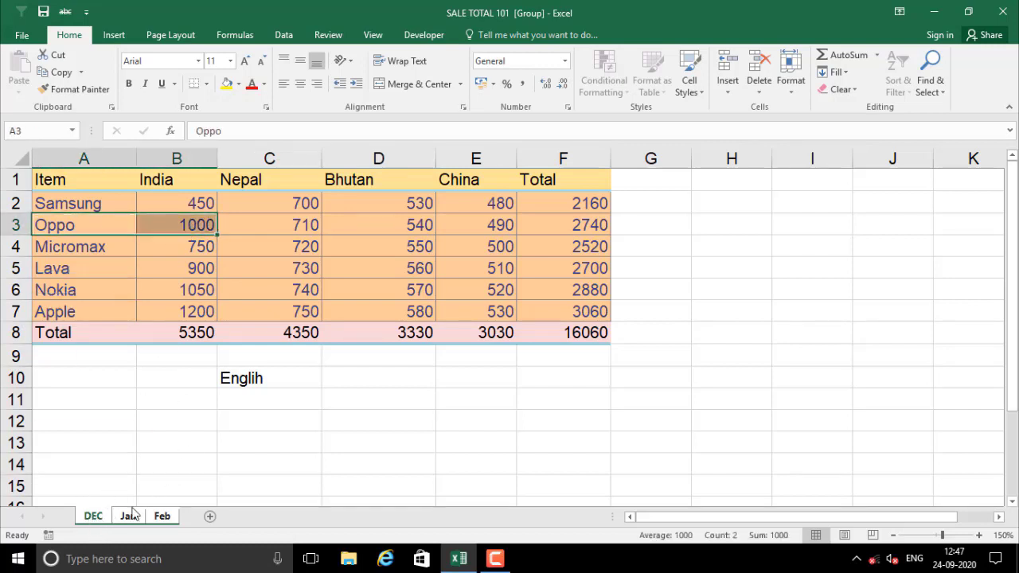
pyautogui.click(128, 515)
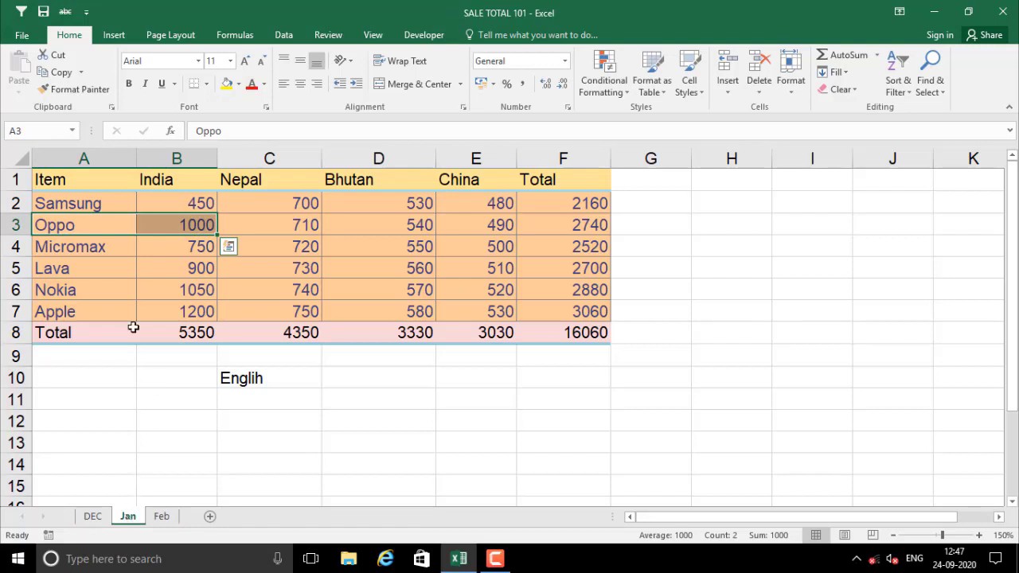
pyautogui.click(152, 224)
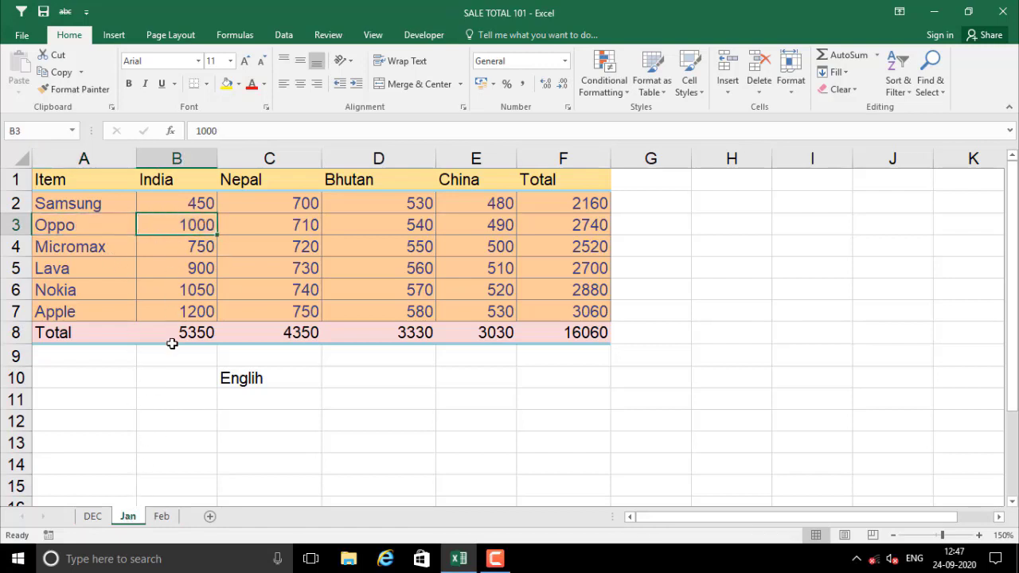
pyautogui.click(162, 516)
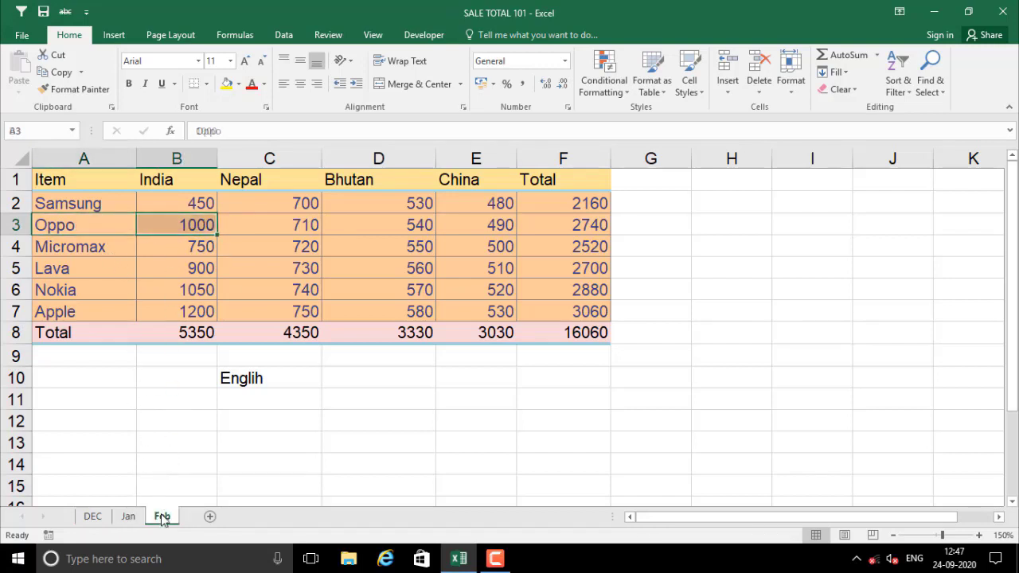
pyautogui.click(169, 255)
pyautogui.moveTo(105, 230); pyautogui.dragTo(168, 227)
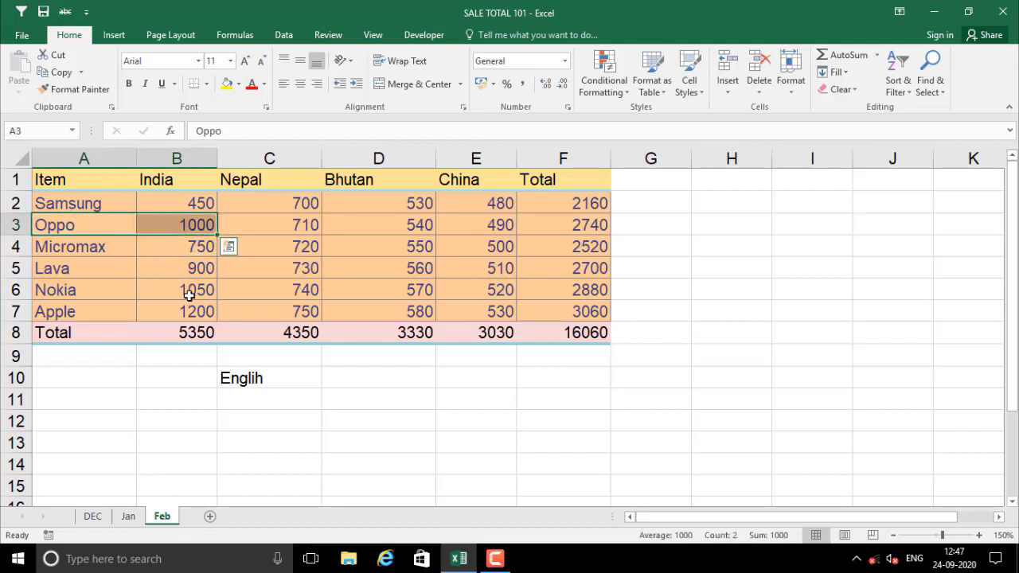
pyautogui.click(159, 439)
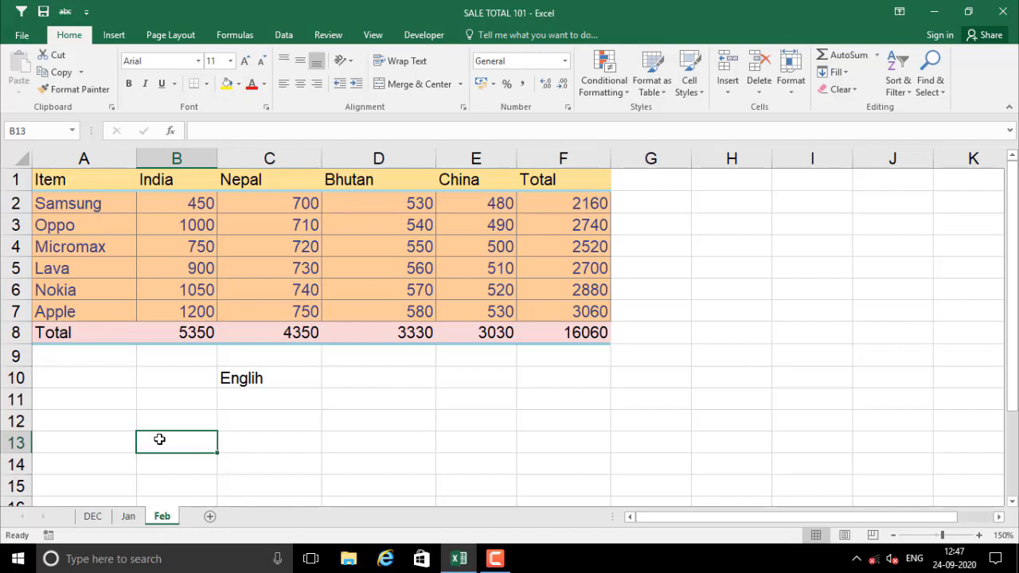
# Copy the India-to-China country columns and paste them starting at F1
pyautogui.click(263, 379)
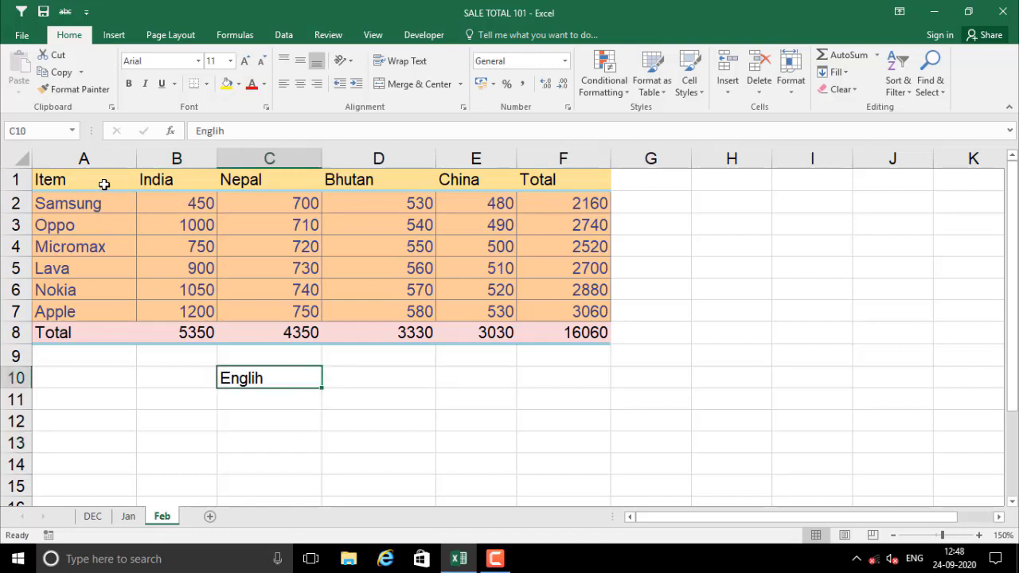
pyautogui.moveTo(104, 182); pyautogui.dragTo(569, 333)
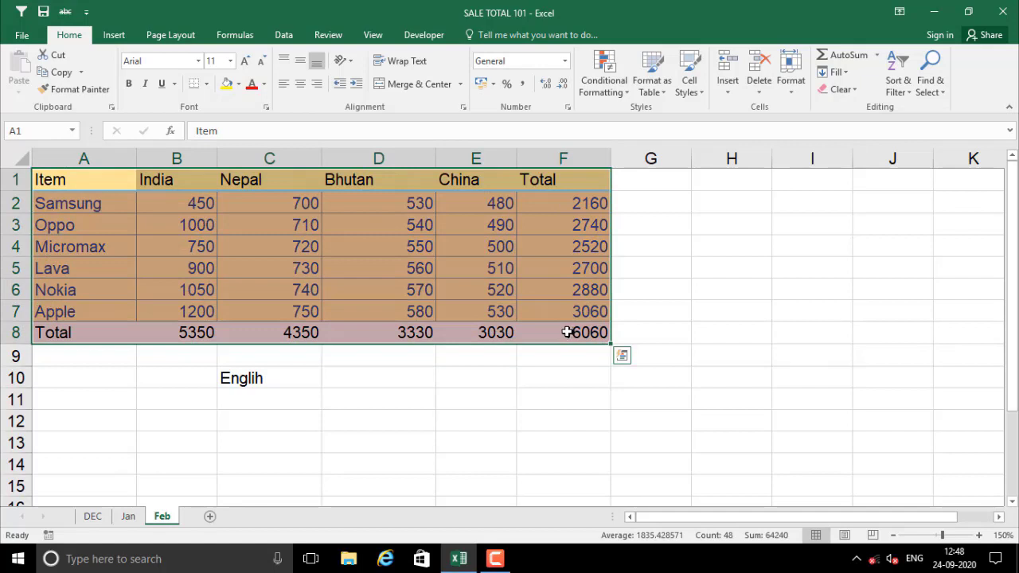
pyautogui.hotkey('ctrl', 'c')
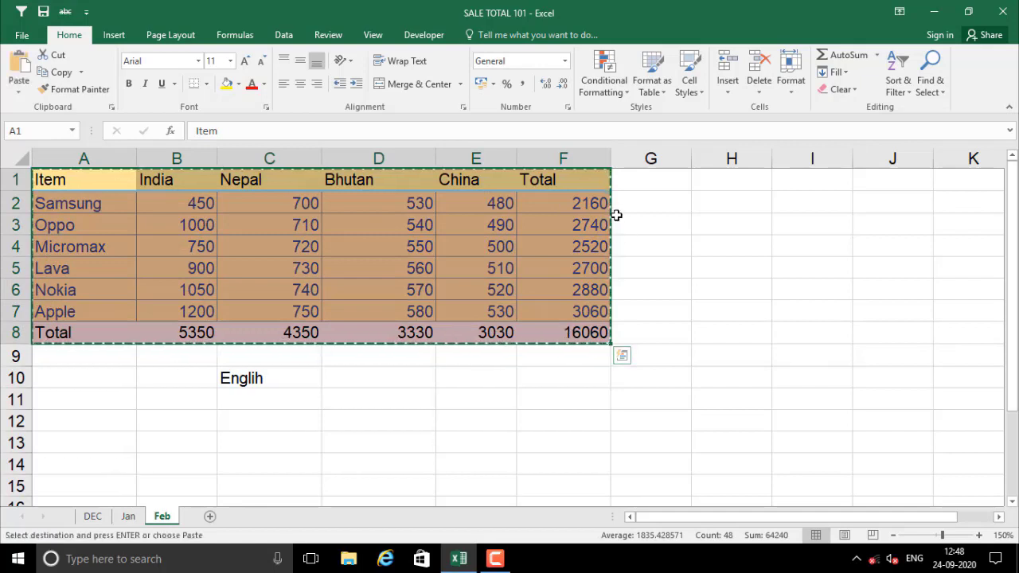
pyautogui.click(471, 248)
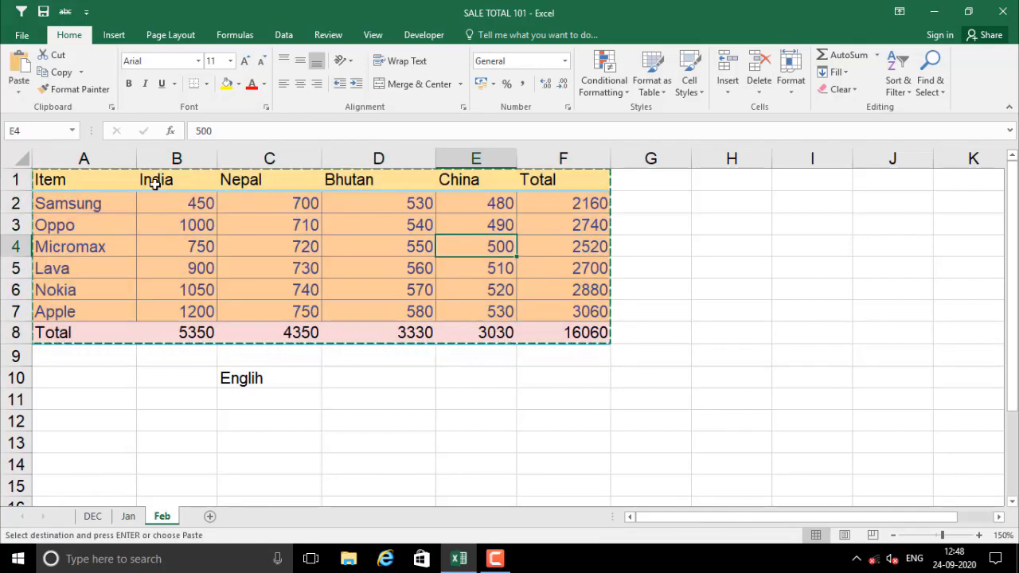
pyautogui.click(155, 182)
pyautogui.moveTo(156, 183); pyautogui.dragTo(471, 330)
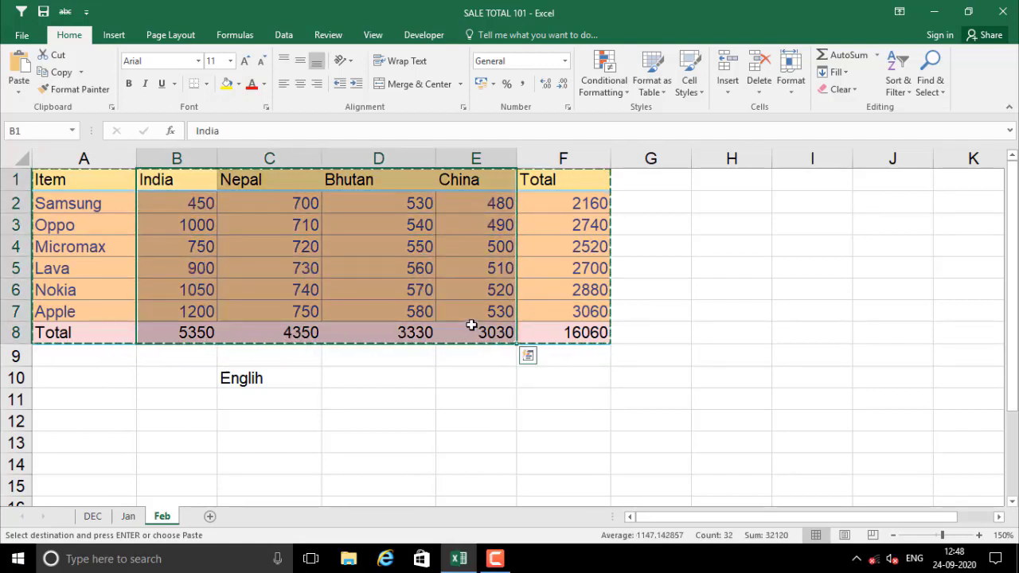
pyautogui.click(572, 186)
pyautogui.hotkey('ctrl', 'v')
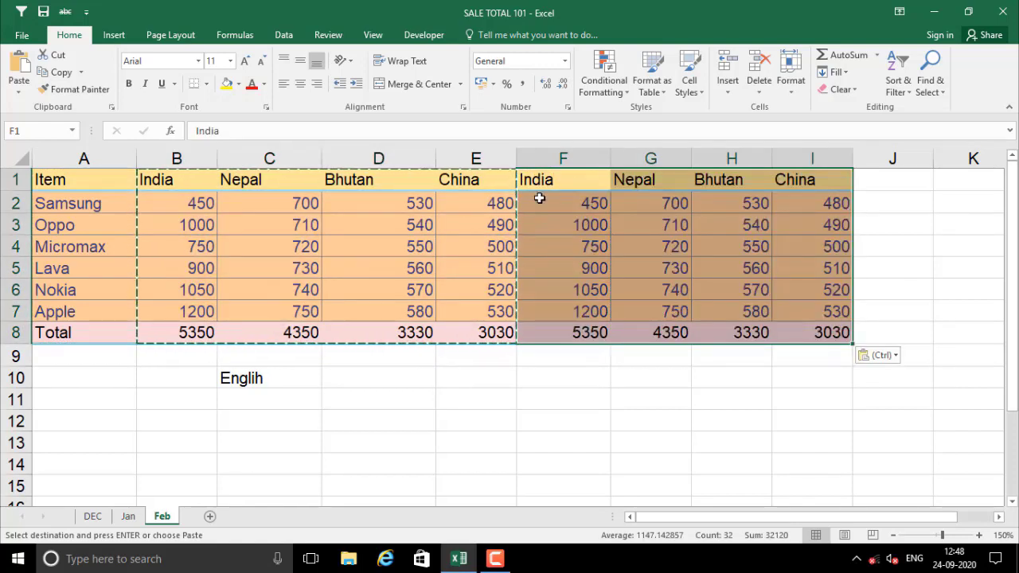
pyautogui.moveTo(703, 515); pyautogui.dragTo(778, 515)
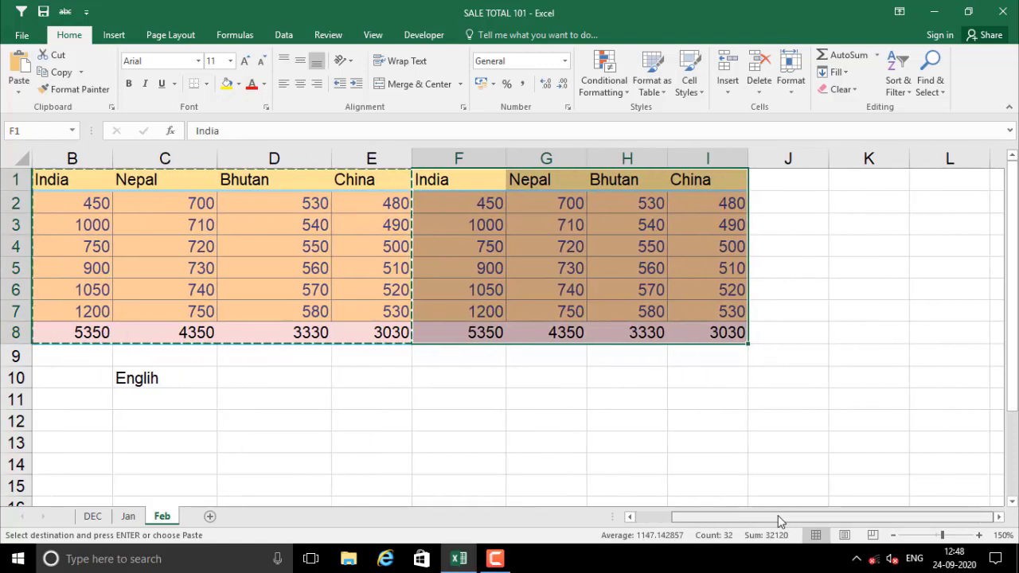
# Paste the country columns again starting at J1 and end copy mode
pyautogui.click(770, 186)
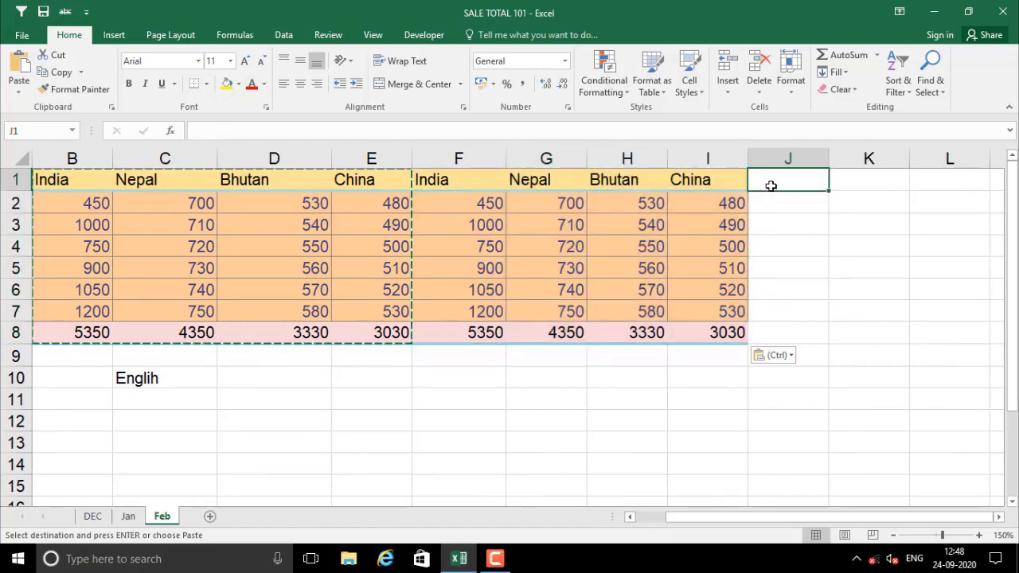
pyautogui.hotkey('ctrl', 'v')
pyautogui.moveTo(812, 518); pyautogui.dragTo(842, 517)
pyautogui.press('Escape')
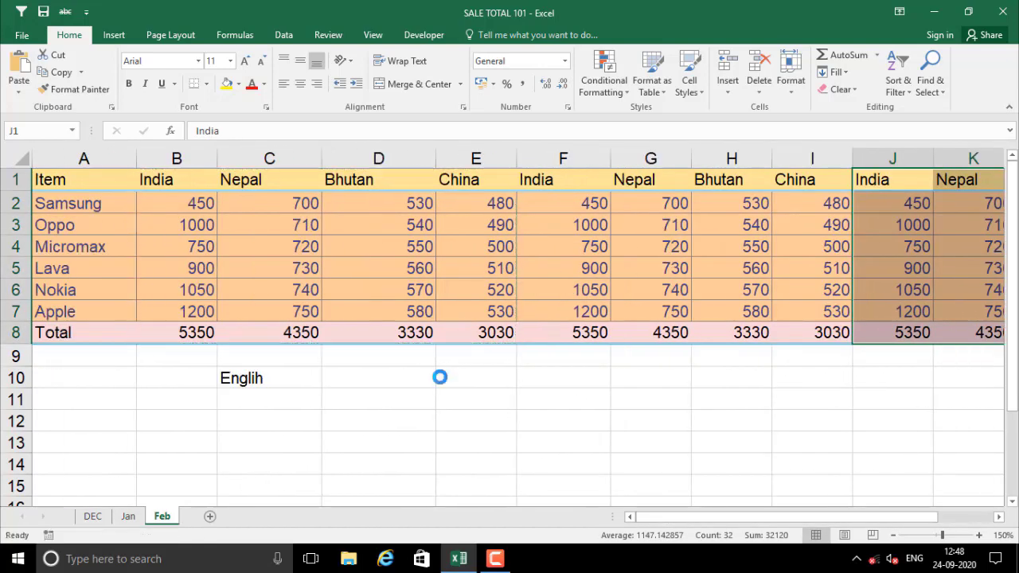
# Move from B3 to the first empty cell past column M, N2
pyautogui.click(211, 228)
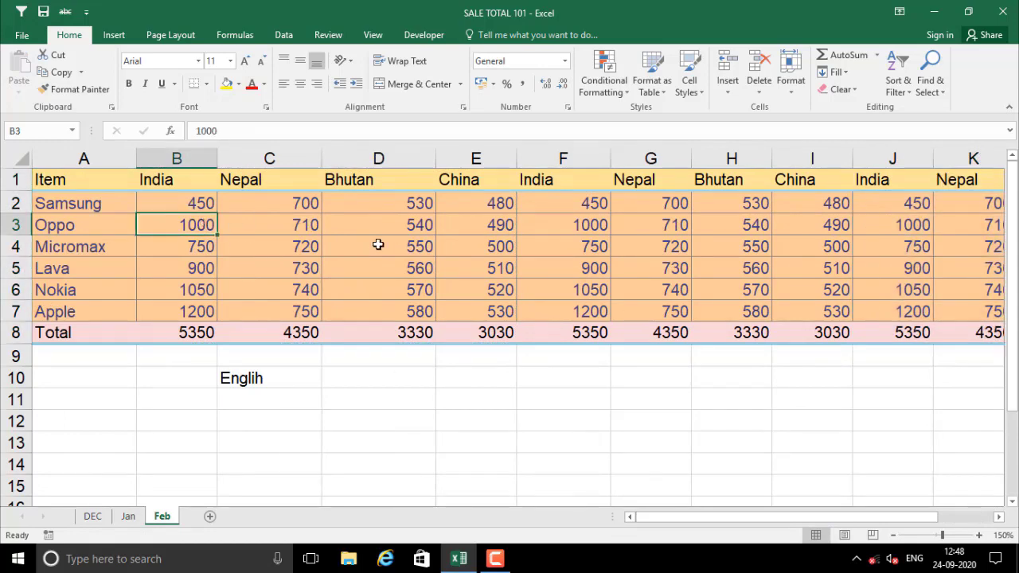
pyautogui.press('Up')
pyautogui.press('Right')
pyautogui.hotkey('ctrl', 'Right')
pyautogui.press('Right')
pyautogui.press('Right')
pyautogui.press('Left')
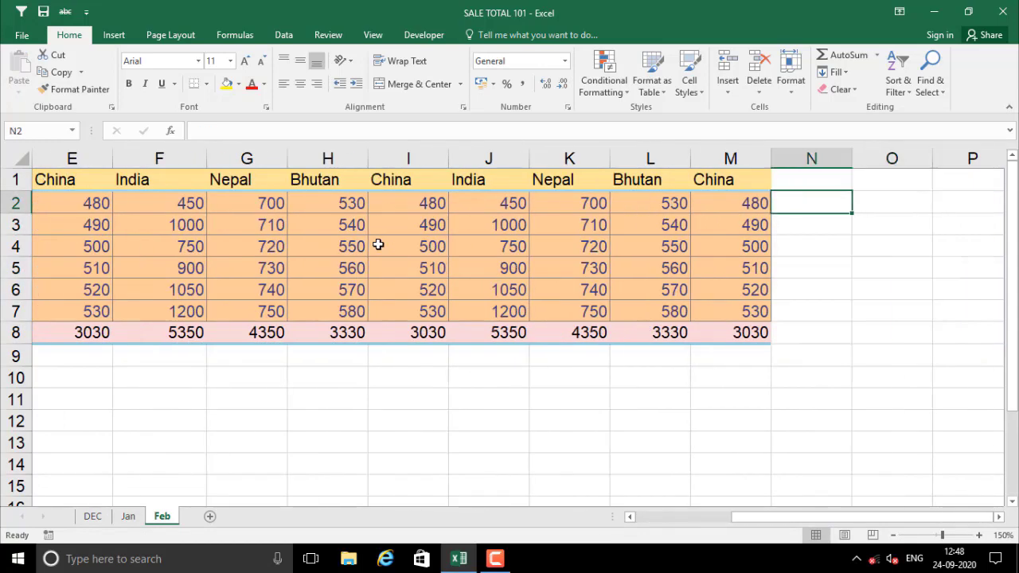
pyautogui.press('Up')
pyautogui.press('Left')
pyautogui.press('Right')
pyautogui.press('Down')
# Enter the header 'Total' in cell N1
pyautogui.click(810, 186)
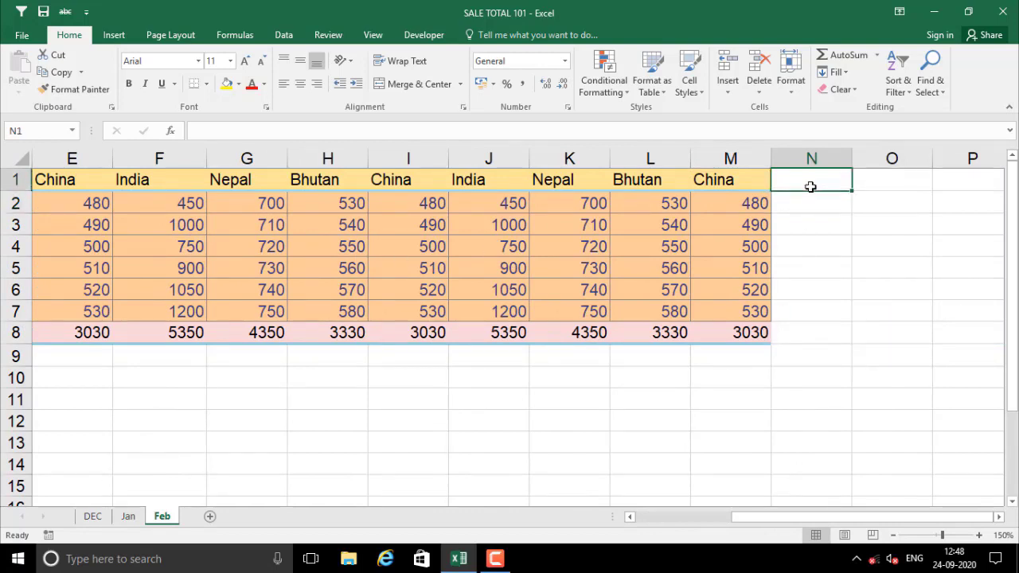
pyautogui.write('tota')
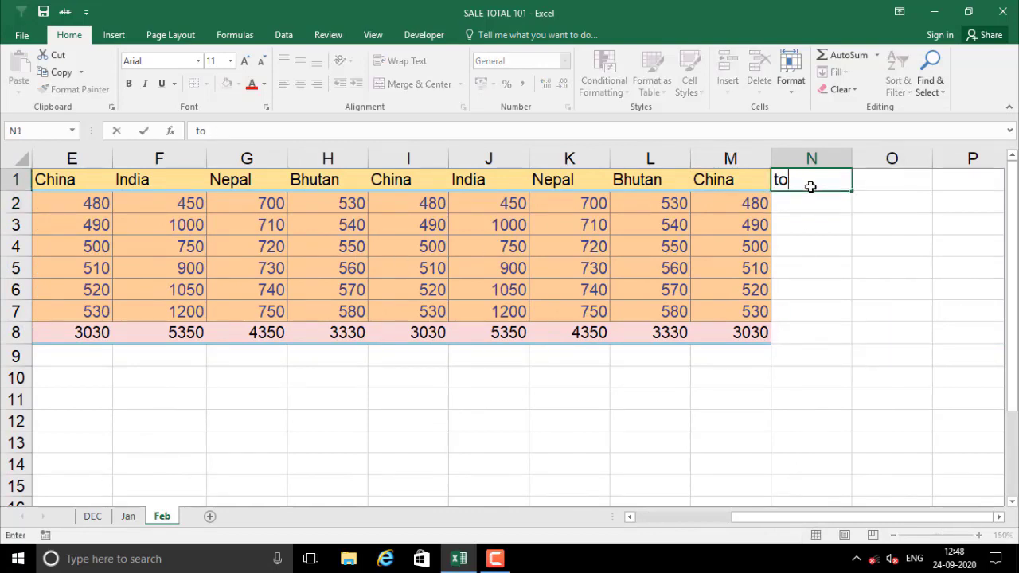
pyautogui.press('BackSpace')
pyautogui.write('otal')
pyautogui.press('Return')
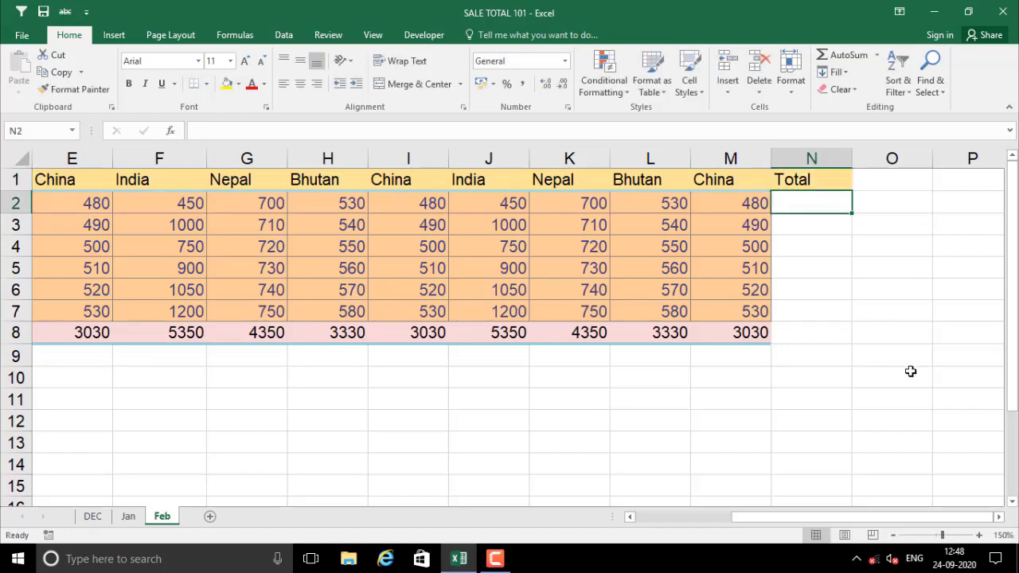
# AutoSum row 2 into N2 (6480) and fill the row total formula down to N7
pyautogui.click(877, 56)
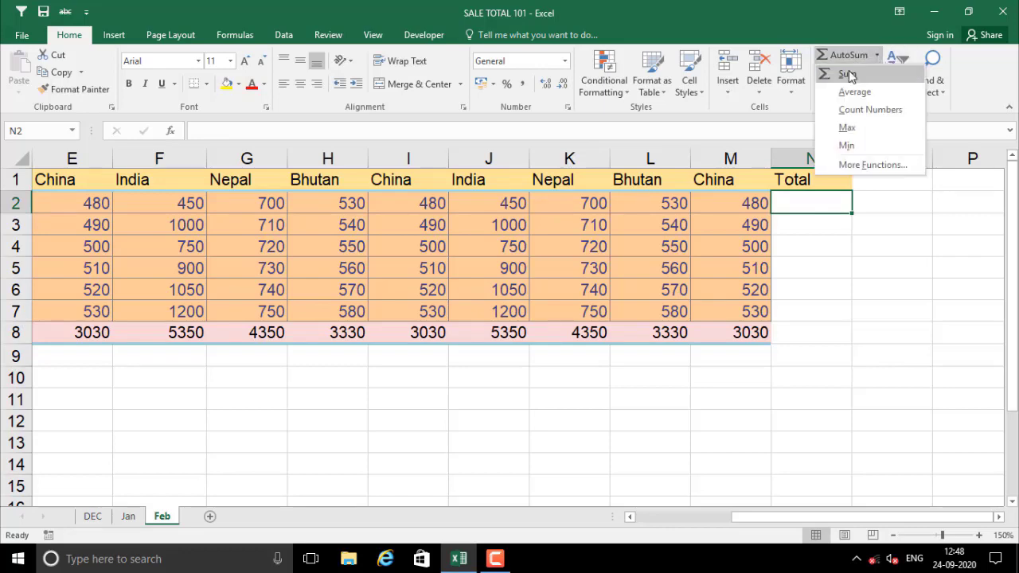
pyautogui.click(847, 73)
pyautogui.press('Return')
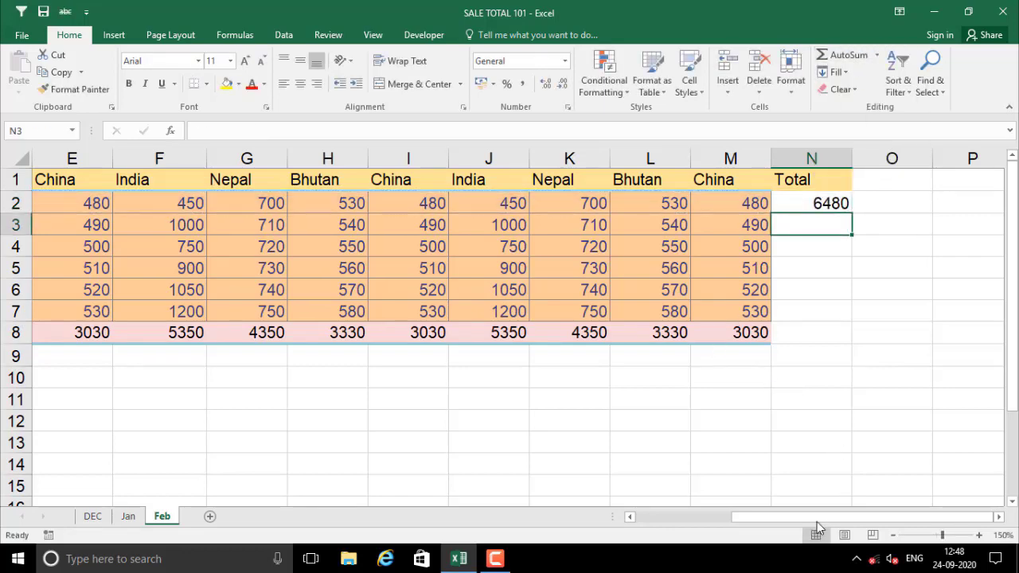
pyautogui.moveTo(817, 518)
pyautogui.mouseDown()
pyautogui.moveTo(656, 518)
pyautogui.moveTo(817, 518)
pyautogui.mouseUp()
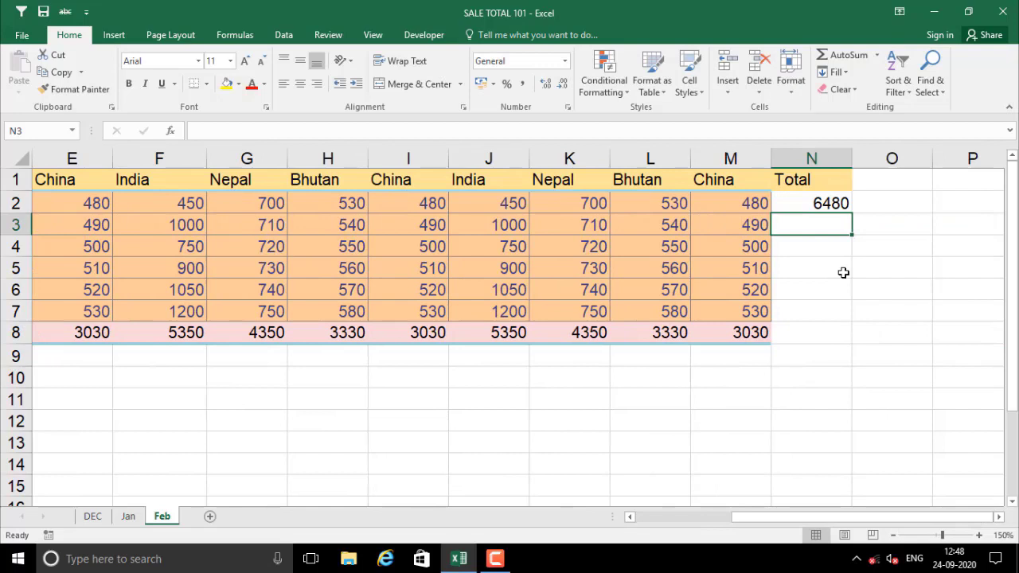
pyautogui.click(828, 205)
pyautogui.moveTo(851, 214); pyautogui.dragTo(850, 322)
# AutoSum the row totals into N8 for a grand total of 48180
pyautogui.click(809, 334)
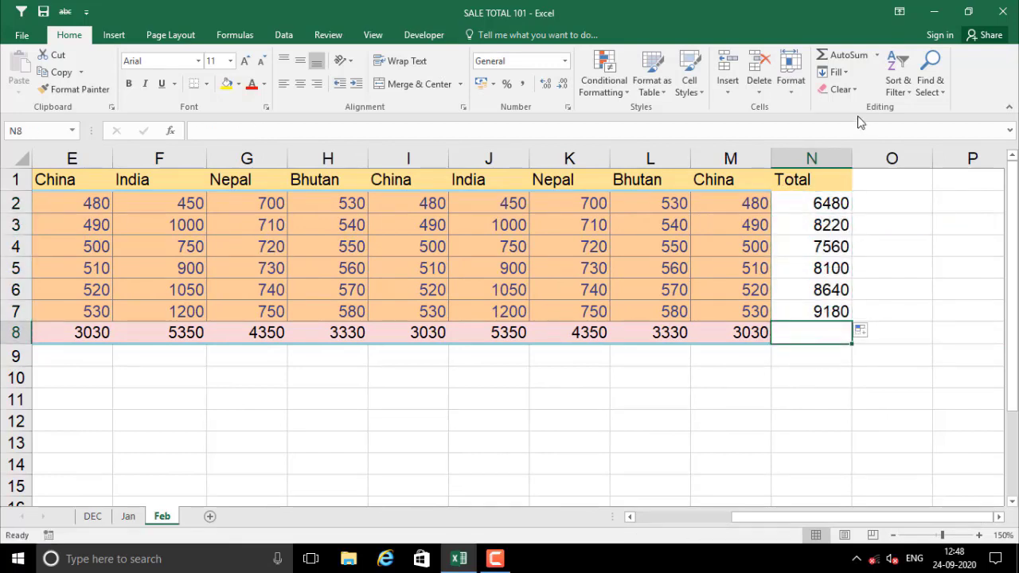
pyautogui.click(846, 55)
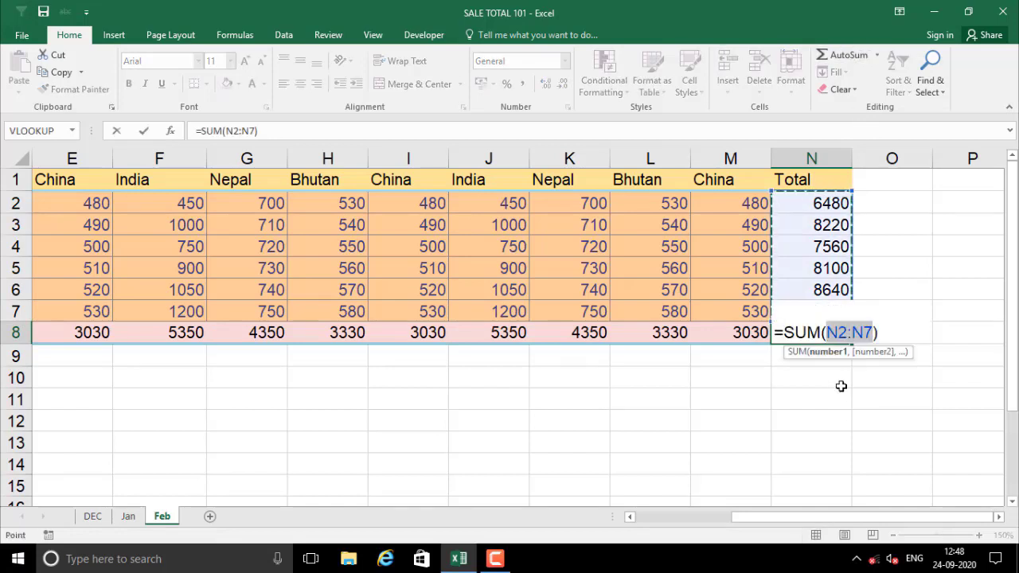
pyautogui.press('Return')
pyautogui.click(828, 332)
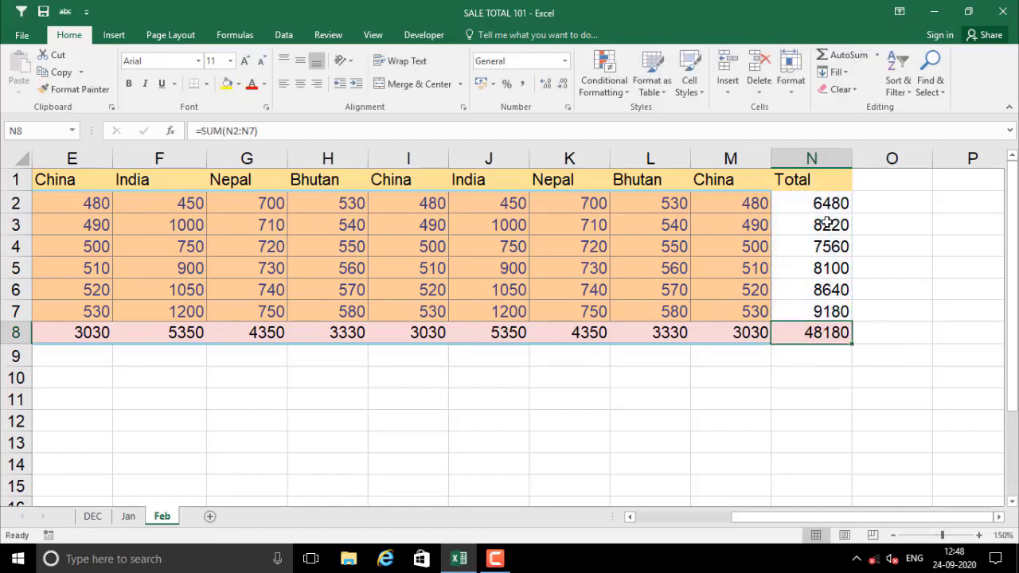
pyautogui.moveTo(819, 206); pyautogui.dragTo(820, 311)
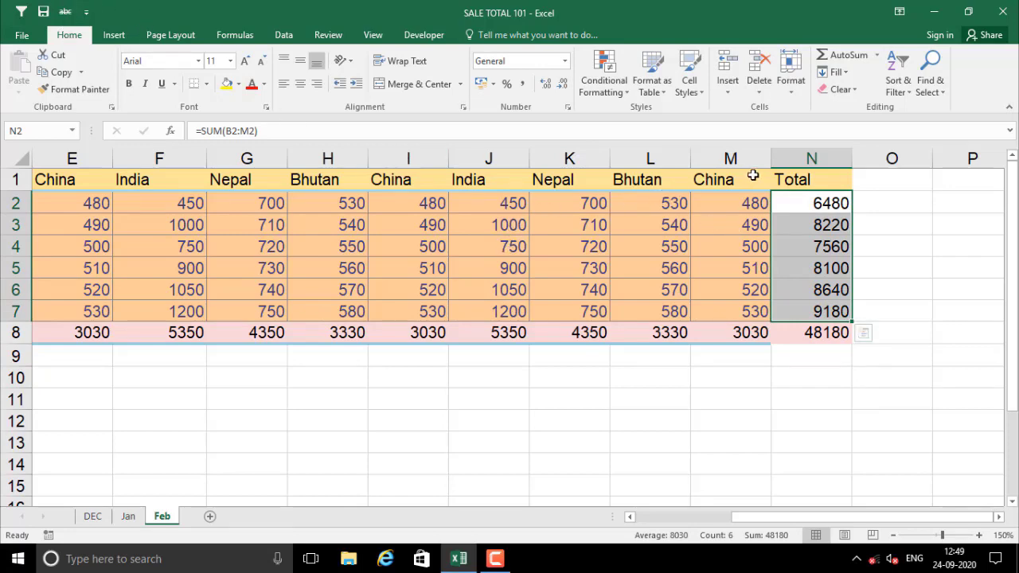
# Give the row totals in column N the orange Input cell style
pyautogui.click(701, 93)
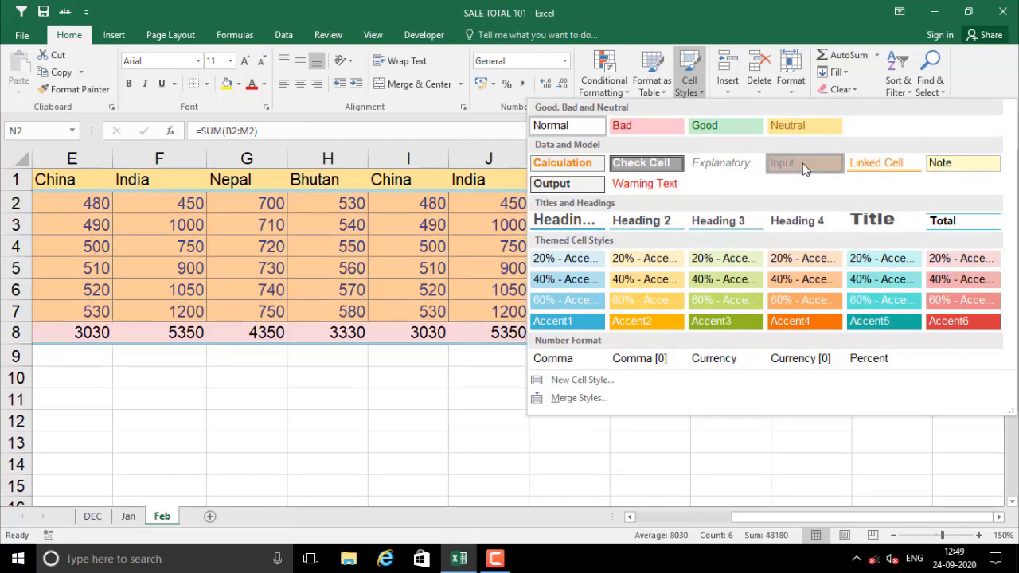
pyautogui.click(804, 163)
pyautogui.moveTo(790, 396); pyautogui.dragTo(793, 382)
pyautogui.moveTo(805, 199); pyautogui.dragTo(816, 294)
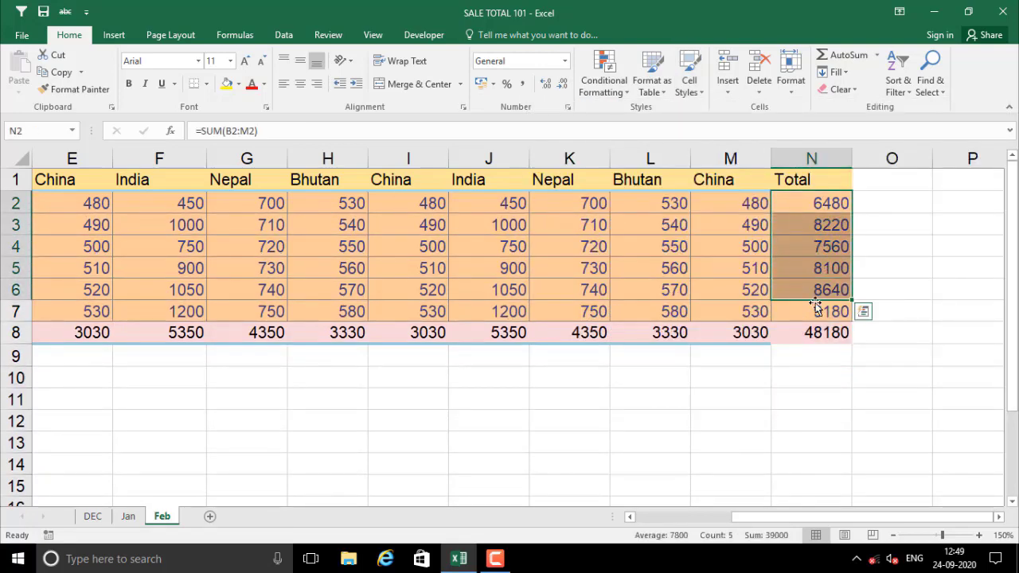
# Style the grand total cell N8 with 20% - Accent6
pyautogui.click(815, 336)
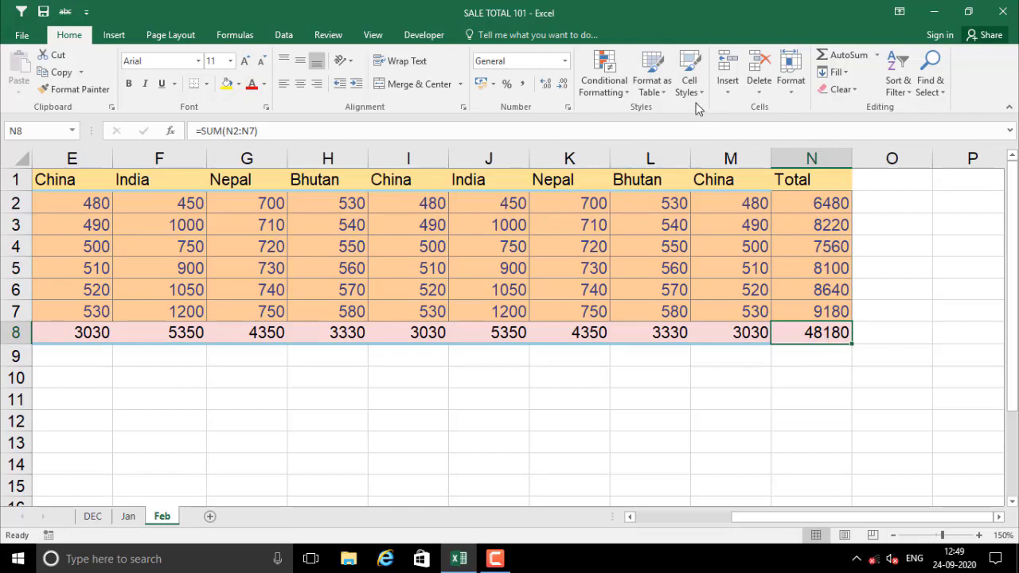
pyautogui.click(700, 94)
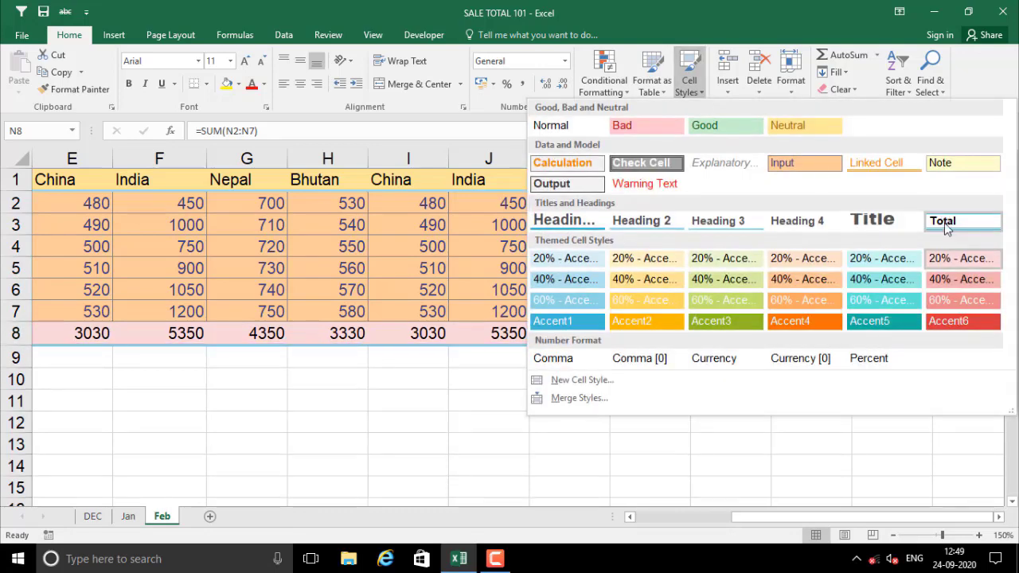
pyautogui.click(947, 222)
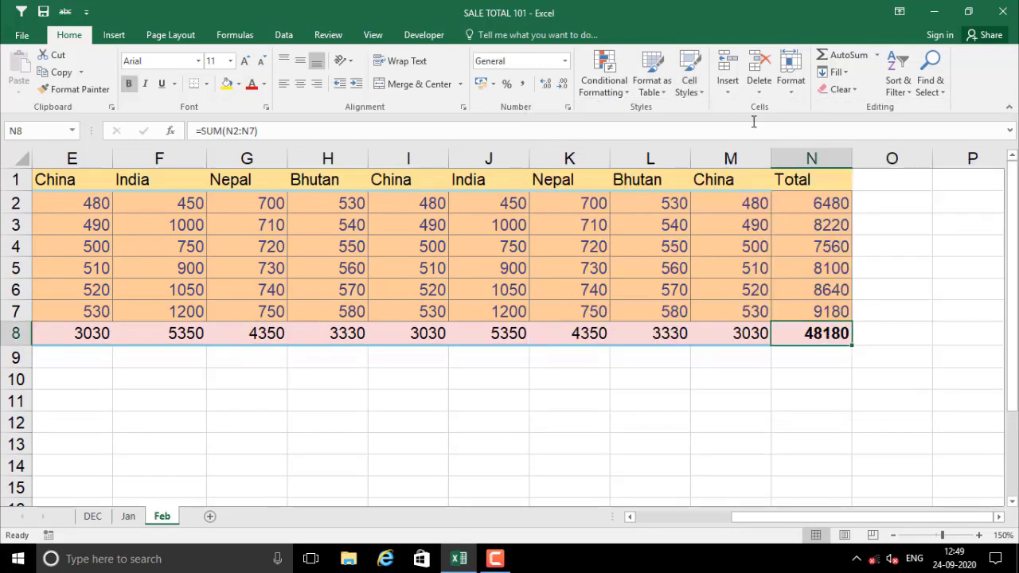
pyautogui.click(690, 79)
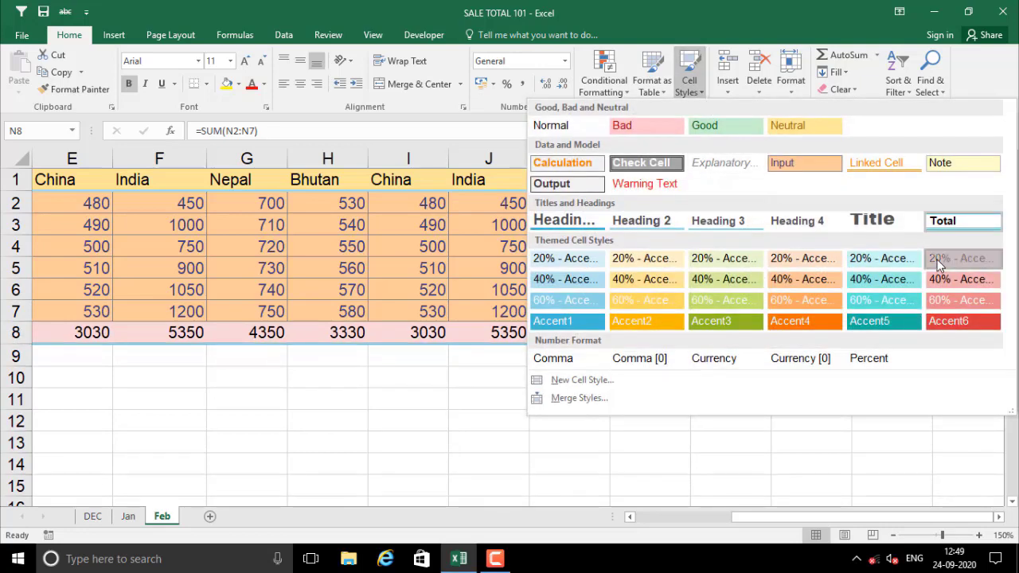
pyautogui.click(943, 260)
pyautogui.click(784, 396)
pyautogui.click(814, 328)
# Shade the N1 Total header with the 20% - Accent2 cell style
pyautogui.click(806, 180)
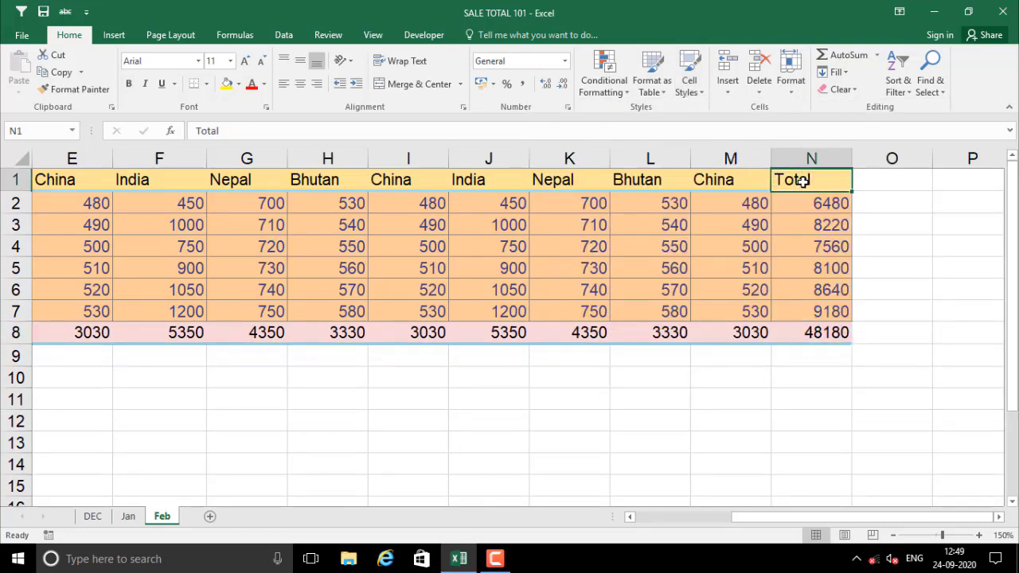
pyautogui.click(750, 203)
pyautogui.click(803, 180)
pyautogui.click(689, 86)
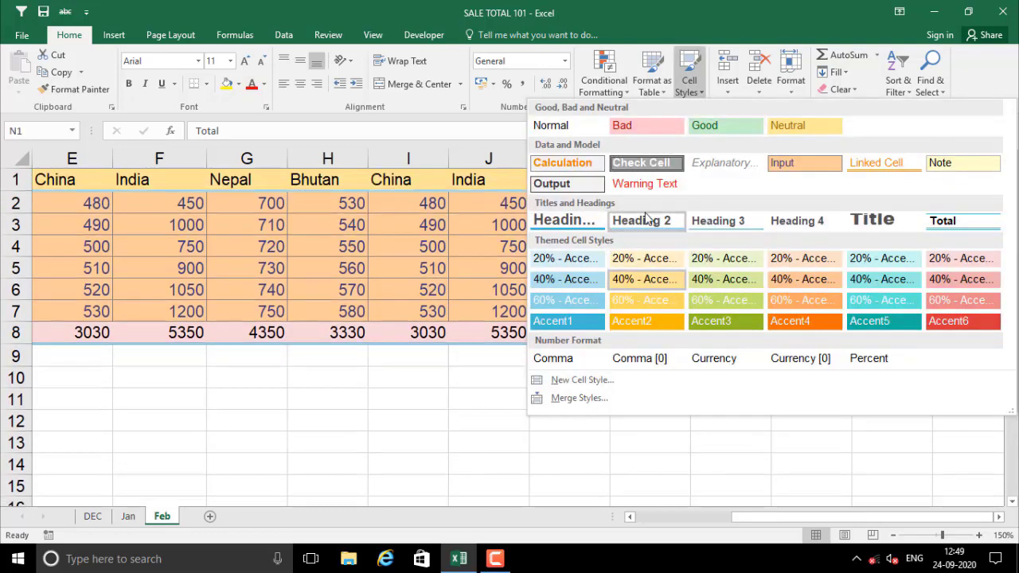
pyautogui.click(641, 261)
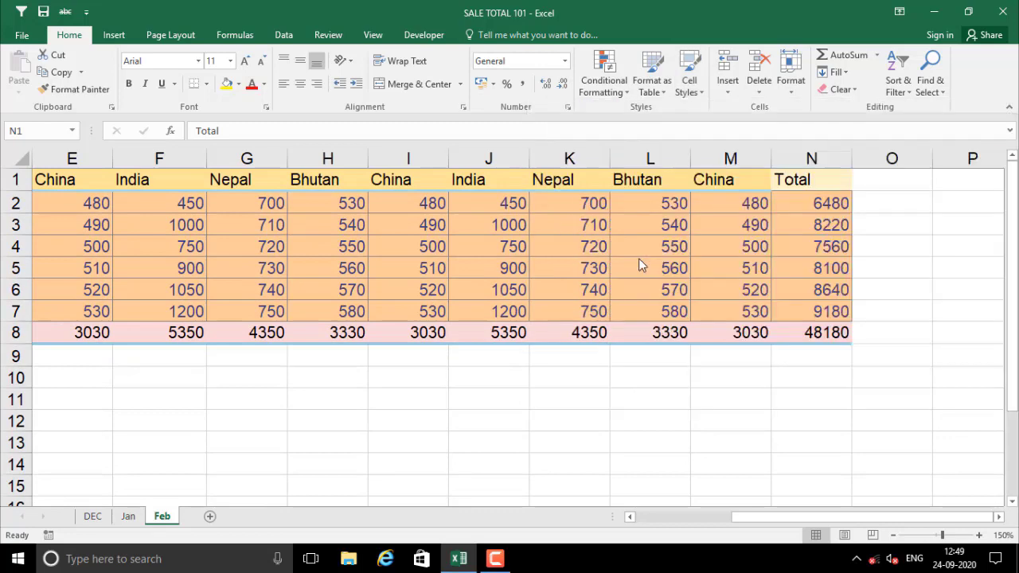
pyautogui.click(800, 288)
# Apply Heading 2 to the Total header for bold, larger text
pyautogui.click(807, 182)
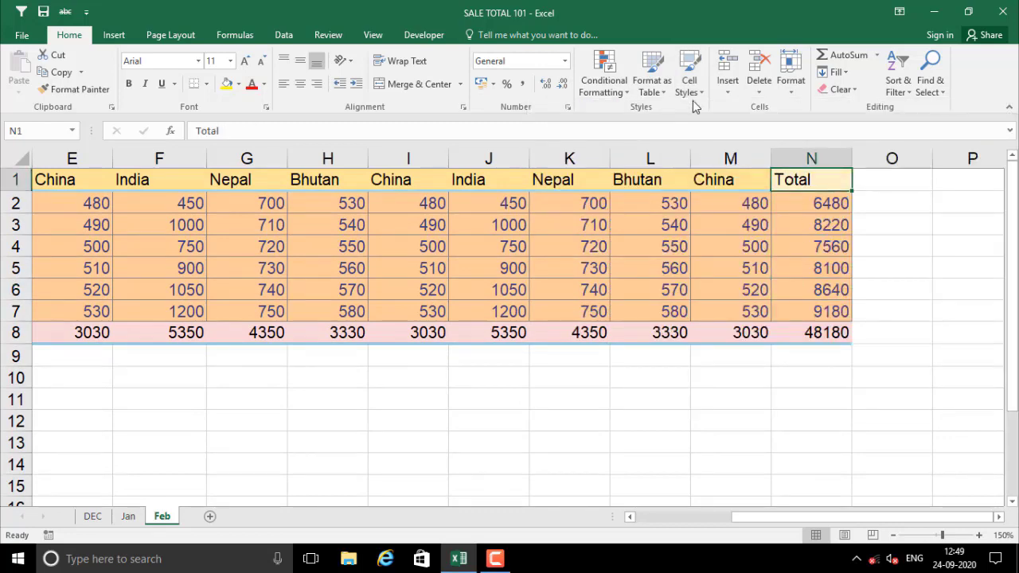
pyautogui.click(703, 96)
pyautogui.click(642, 218)
pyautogui.click(756, 228)
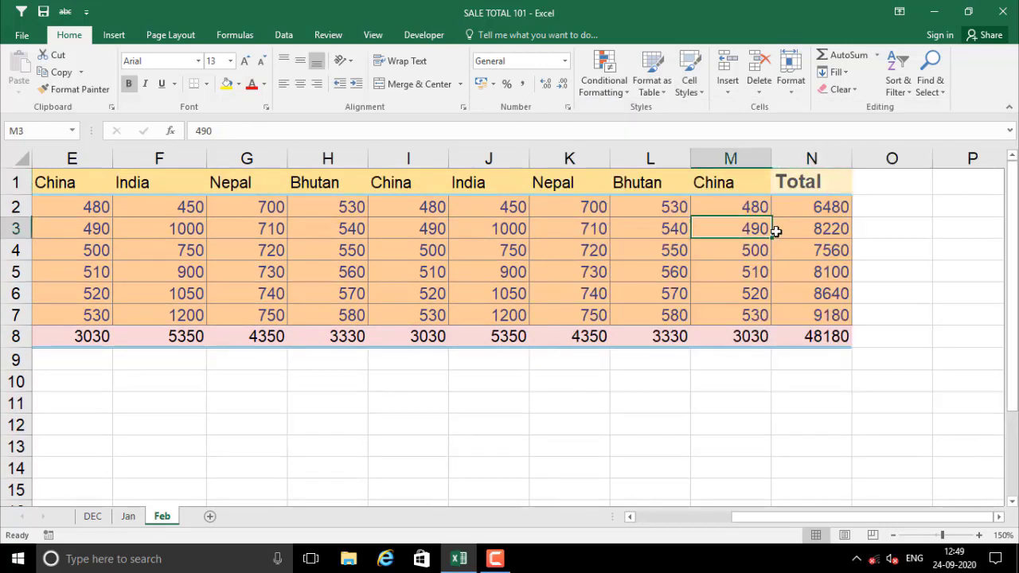
pyautogui.click(793, 183)
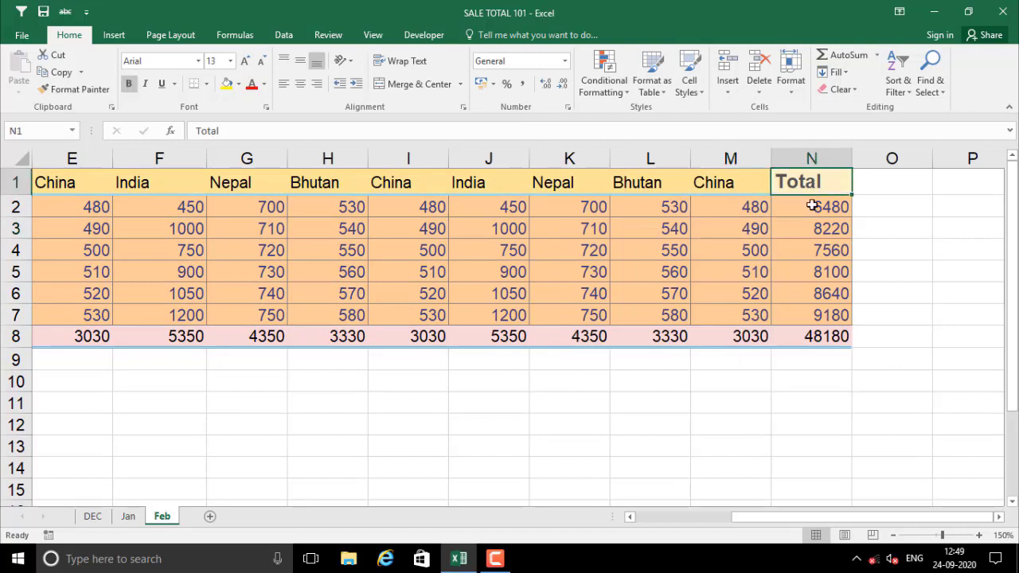
pyautogui.click(806, 263)
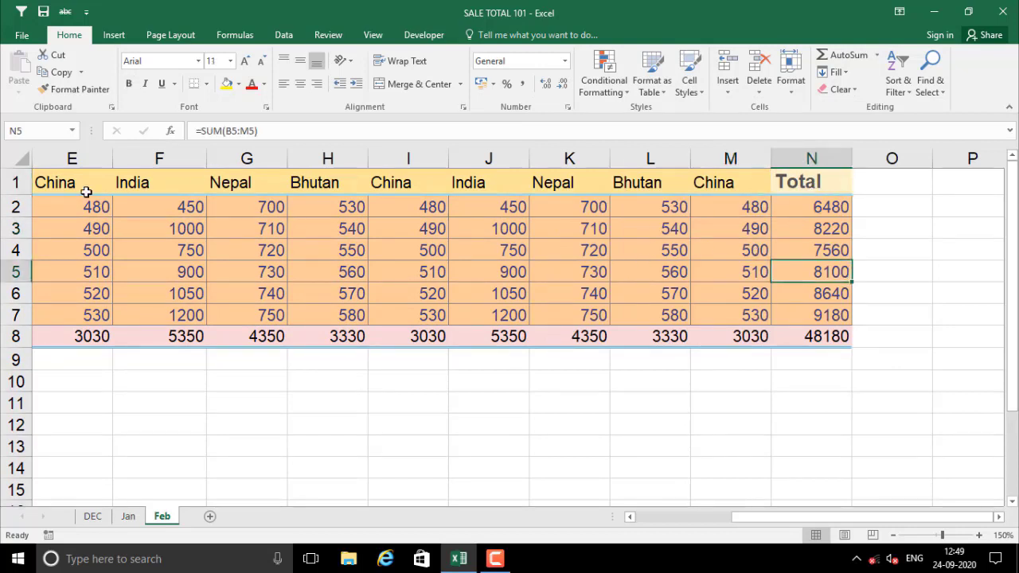
pyautogui.moveTo(86, 192); pyautogui.dragTo(834, 336)
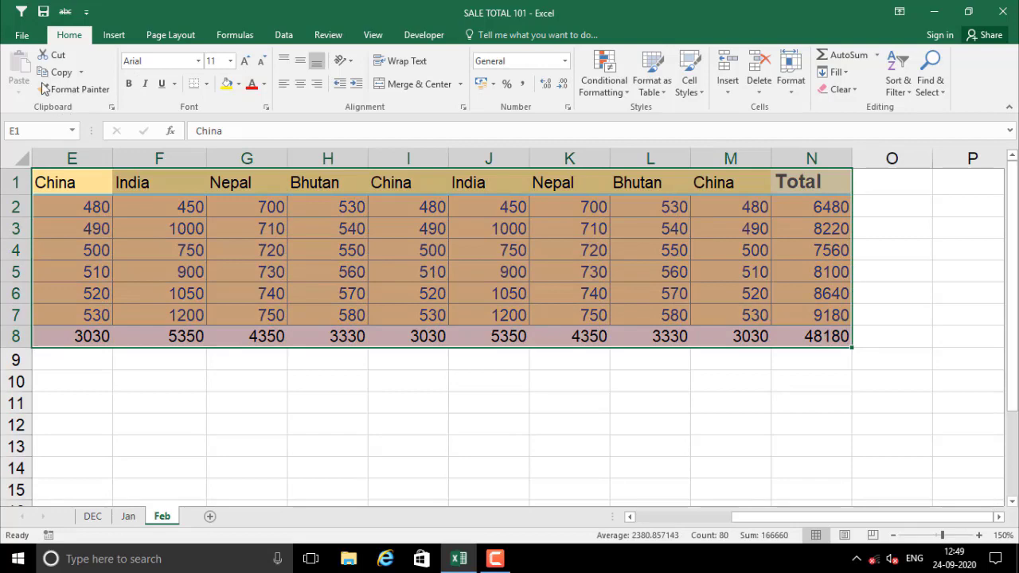
pyautogui.click(178, 40)
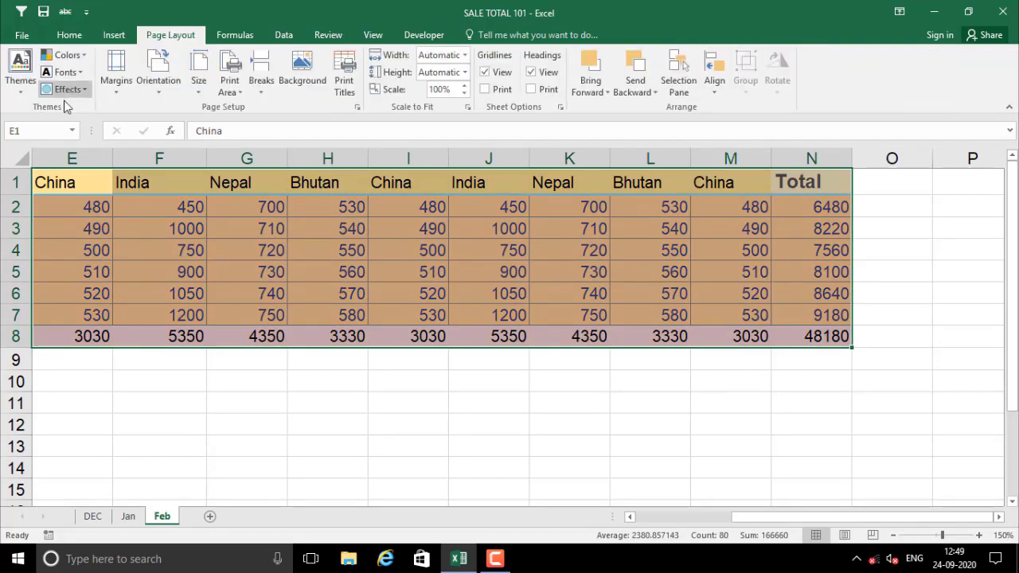
pyautogui.click(24, 86)
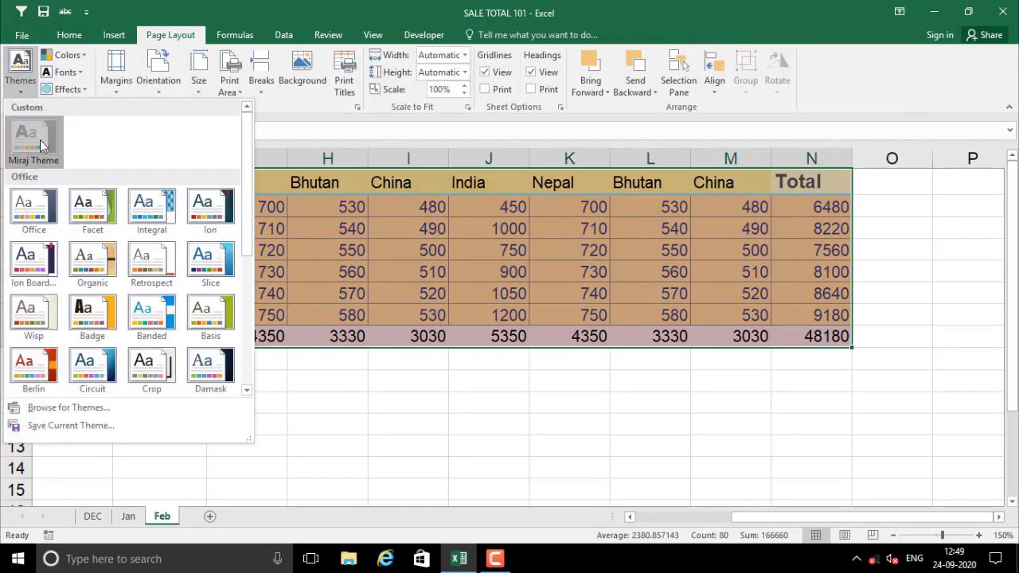
pyautogui.click(535, 383)
pyautogui.click(537, 384)
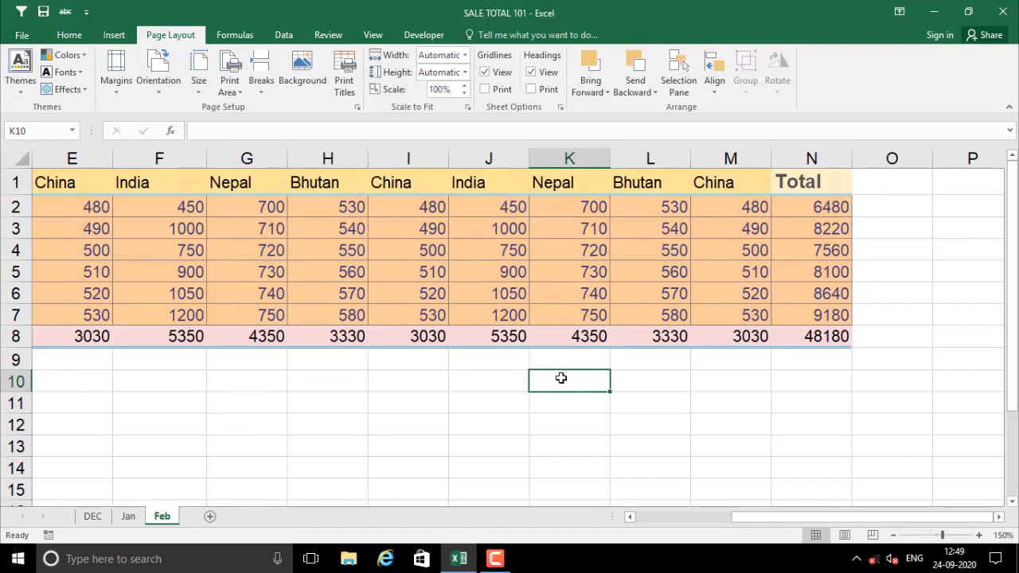
pyautogui.click(760, 400)
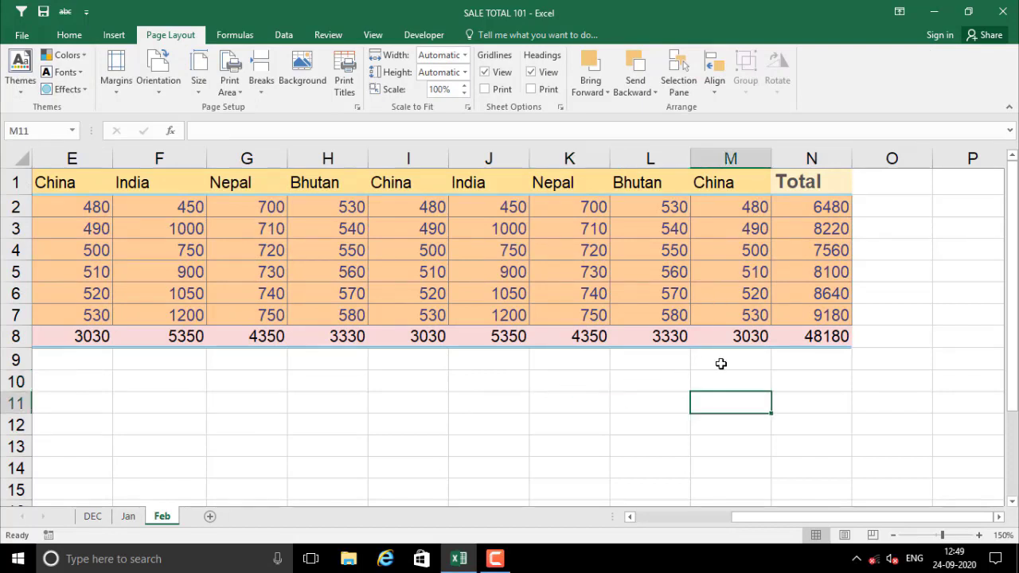
pyautogui.click(818, 207)
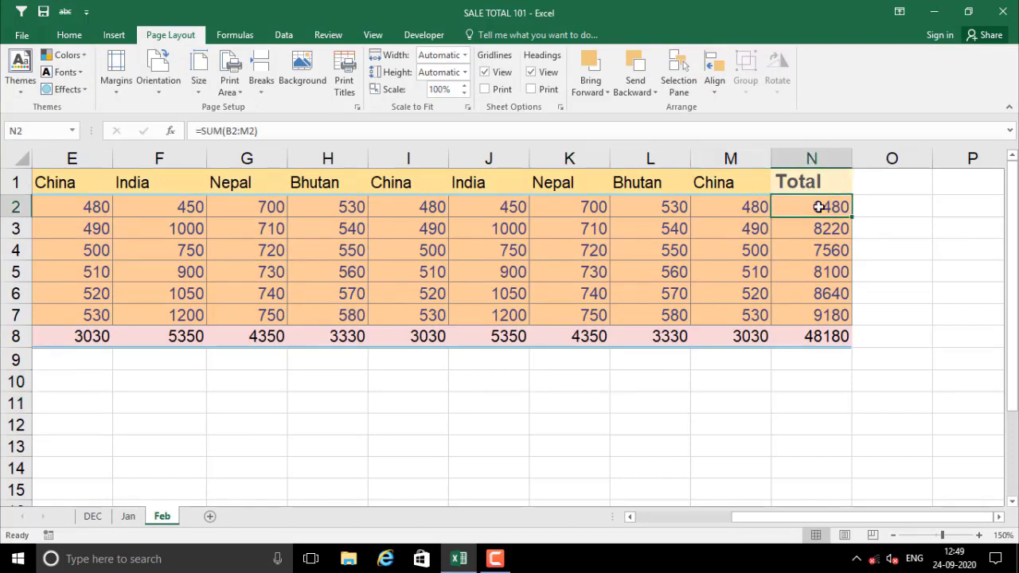
pyautogui.press('Left')
pyautogui.press('Left')
pyautogui.press('Left')
pyautogui.press('Left')
pyautogui.press('Left')
pyautogui.press('Left')
pyautogui.press('Left')
pyautogui.press('Left')
pyautogui.press('Left')
pyautogui.press('Left')
pyautogui.press('Left')
pyautogui.press('Left')
pyautogui.press('Left')
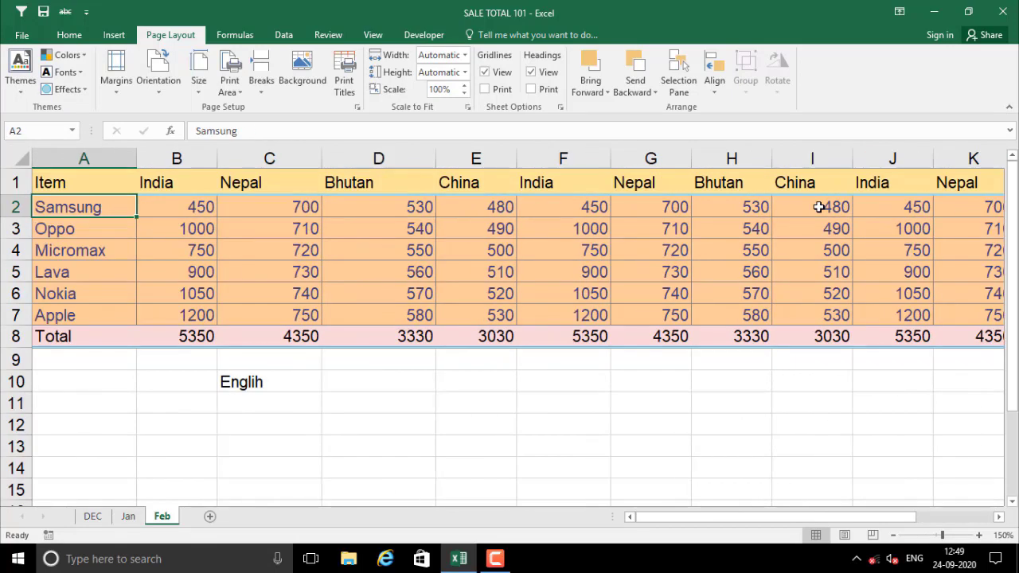
pyautogui.press('Right')
pyautogui.press('Right')
pyautogui.press('Right')
pyautogui.press('Right')
pyautogui.press('Right')
pyautogui.press('Right')
pyautogui.press('Right')
pyautogui.press('Right')
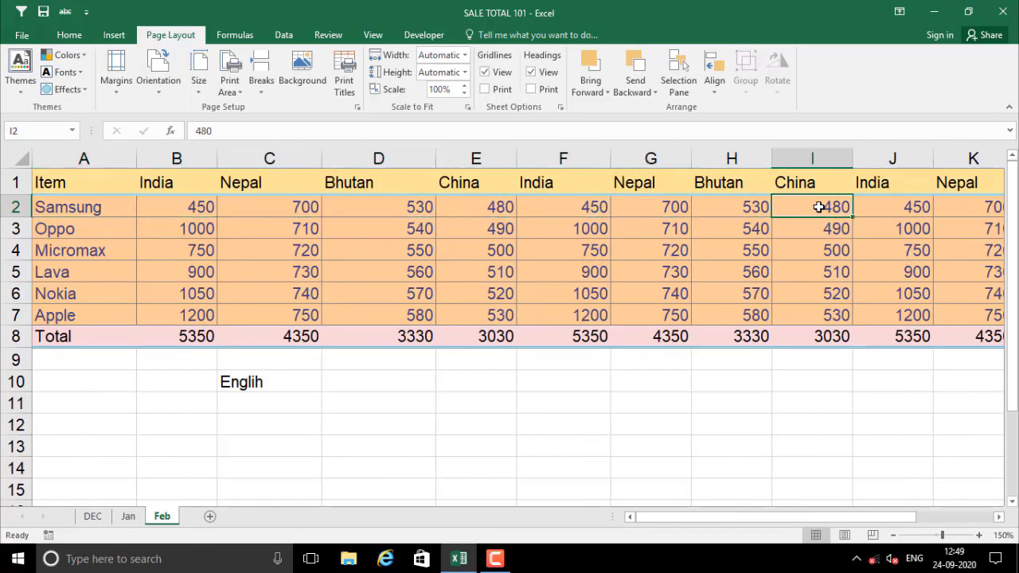
pyautogui.press('Right')
pyautogui.press('Right')
pyautogui.press('Right')
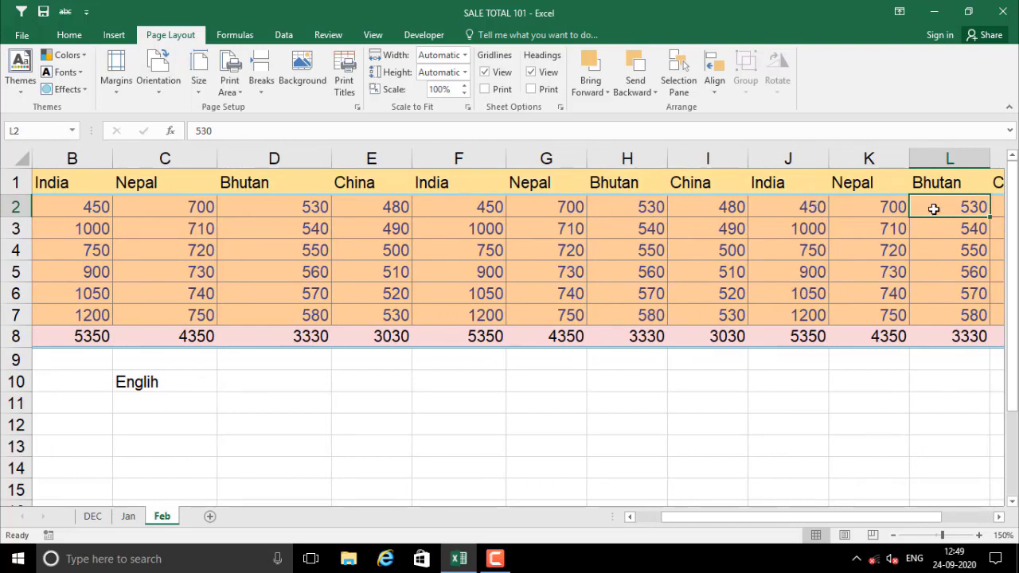
pyautogui.click(969, 227)
pyautogui.moveTo(891, 205); pyautogui.dragTo(885, 247)
pyautogui.click(866, 199)
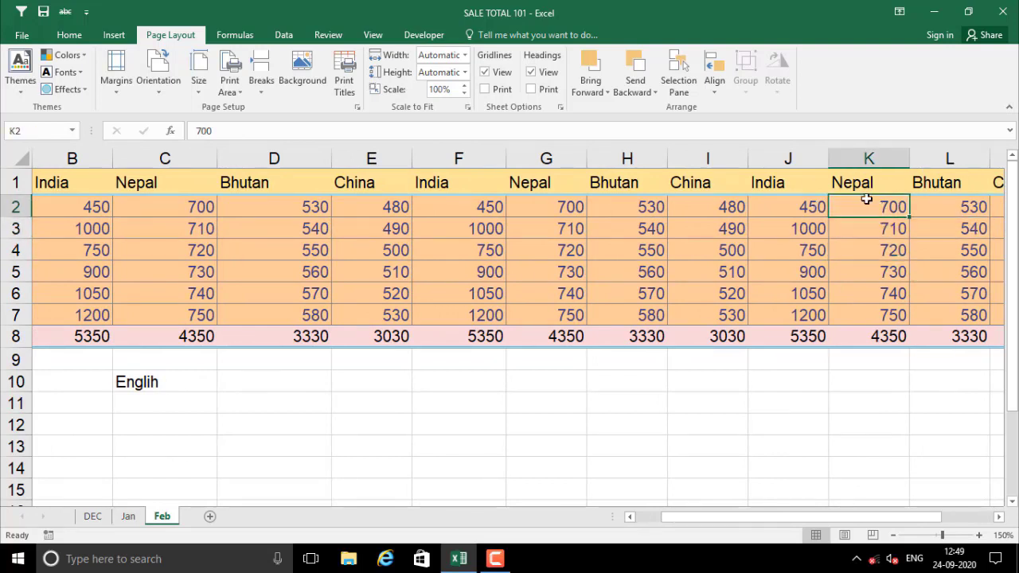
pyautogui.click(873, 229)
pyautogui.click(877, 252)
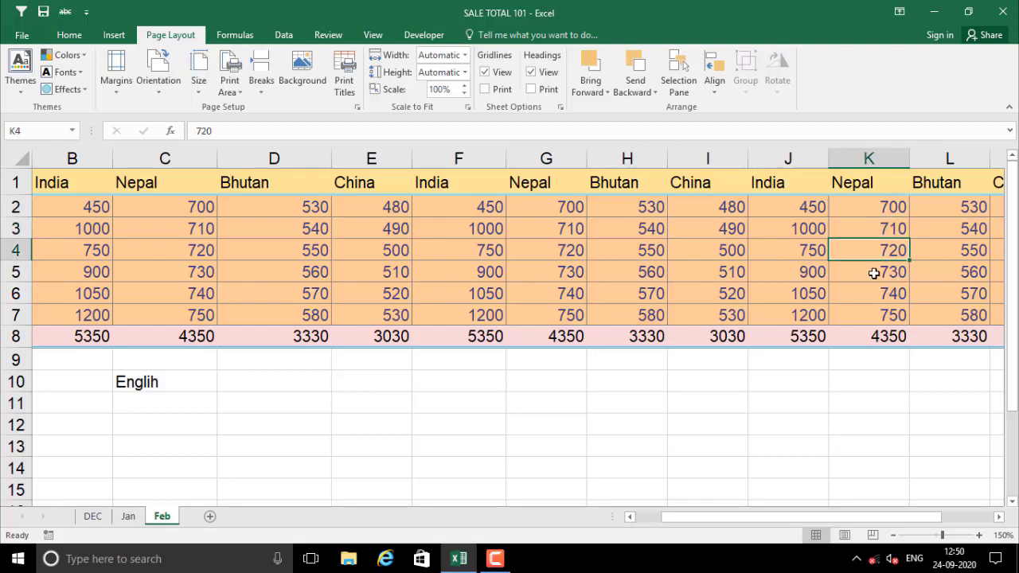
pyautogui.click(870, 272)
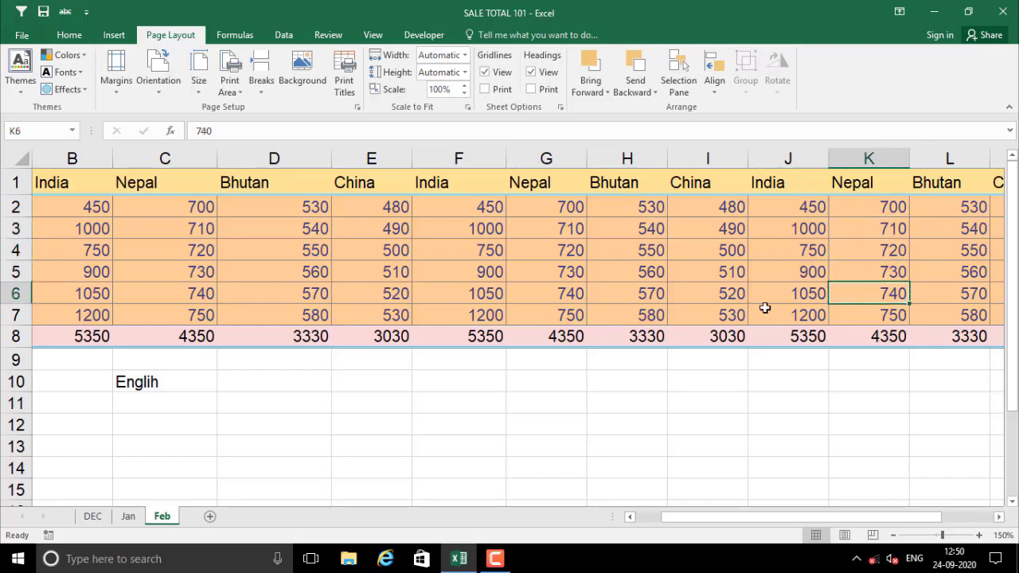
pyautogui.click(48, 259)
pyautogui.press('Left')
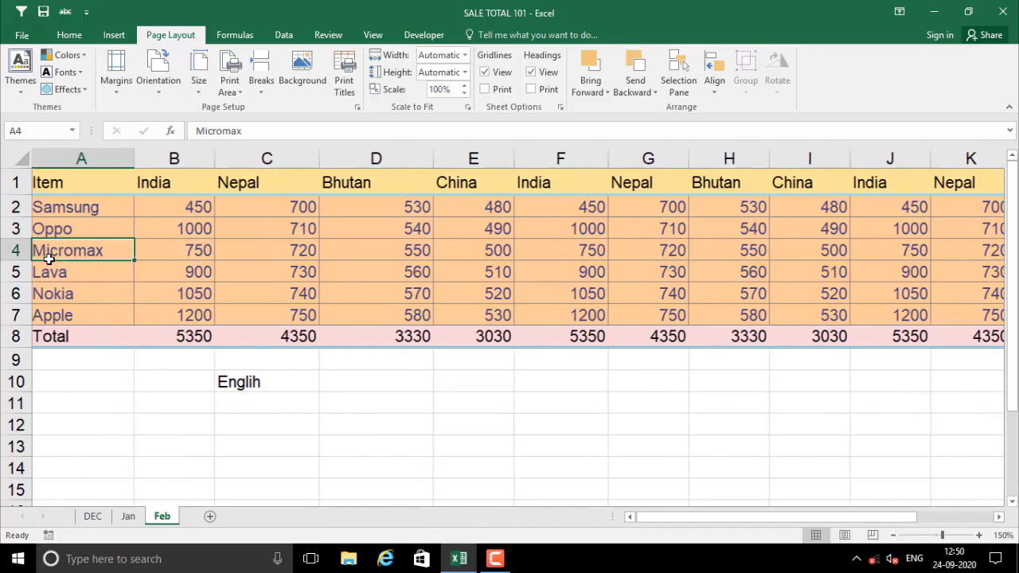
pyautogui.click(84, 159)
pyautogui.moveTo(82, 205); pyautogui.dragTo(88, 286)
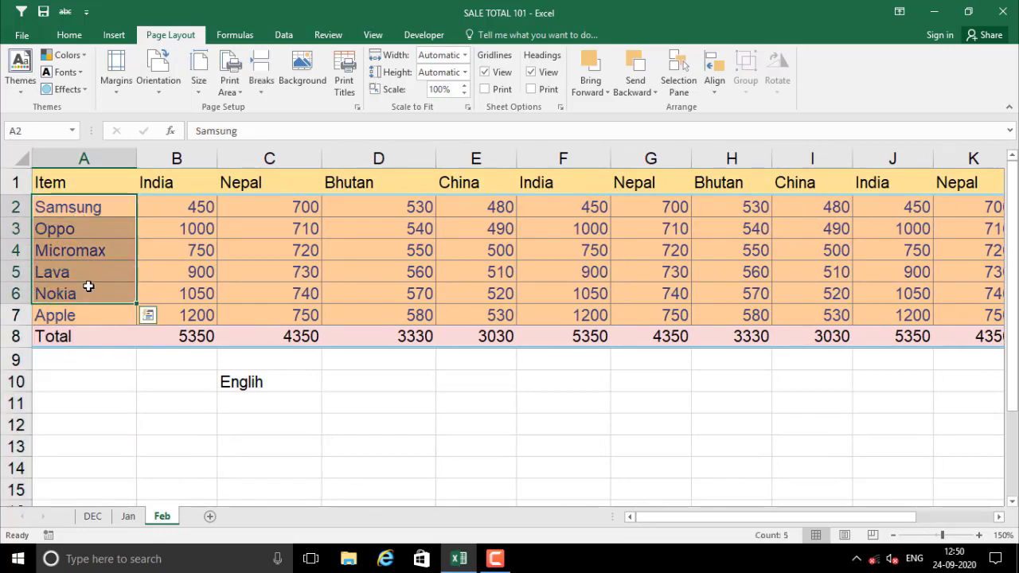
pyautogui.press('Right')
pyautogui.press('Right')
pyautogui.press('Right')
pyautogui.press('Right')
pyautogui.press('Right')
pyautogui.press('Right')
pyautogui.press('Right')
pyautogui.press('Right')
pyautogui.press('Right')
pyautogui.press('Right')
pyautogui.press('Right')
pyautogui.press('Right')
pyautogui.press('Right')
pyautogui.press('Right')
pyautogui.press('Left')
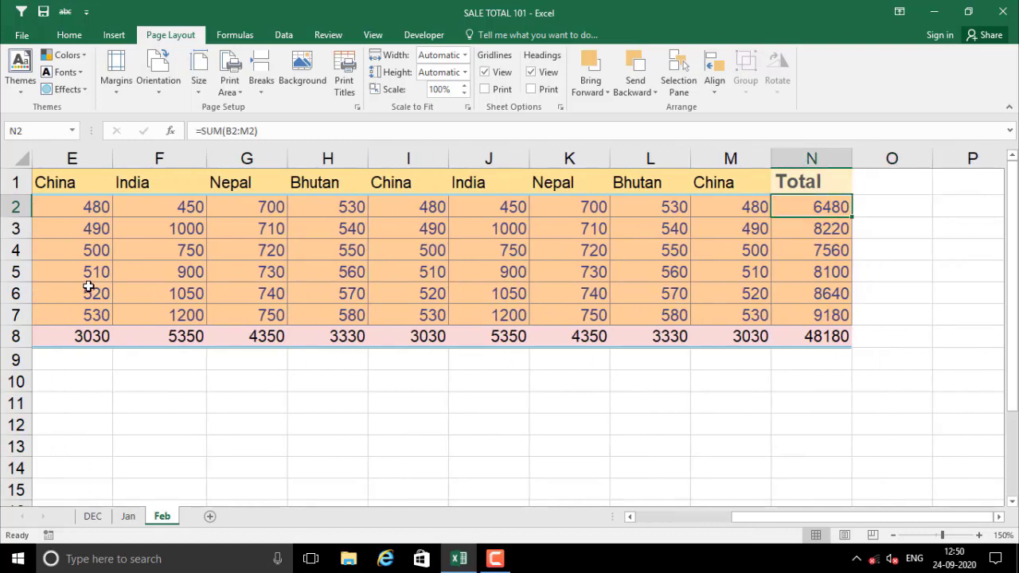
pyautogui.press('Left')
pyautogui.press('Left')
pyautogui.press('Left')
pyautogui.press('Left')
pyautogui.press('Left')
pyautogui.press('Left')
pyautogui.press('Left')
pyautogui.press('Left')
pyautogui.press('Left')
pyautogui.press('Left')
pyautogui.press('Left')
pyautogui.press('Left')
pyautogui.press('Left')
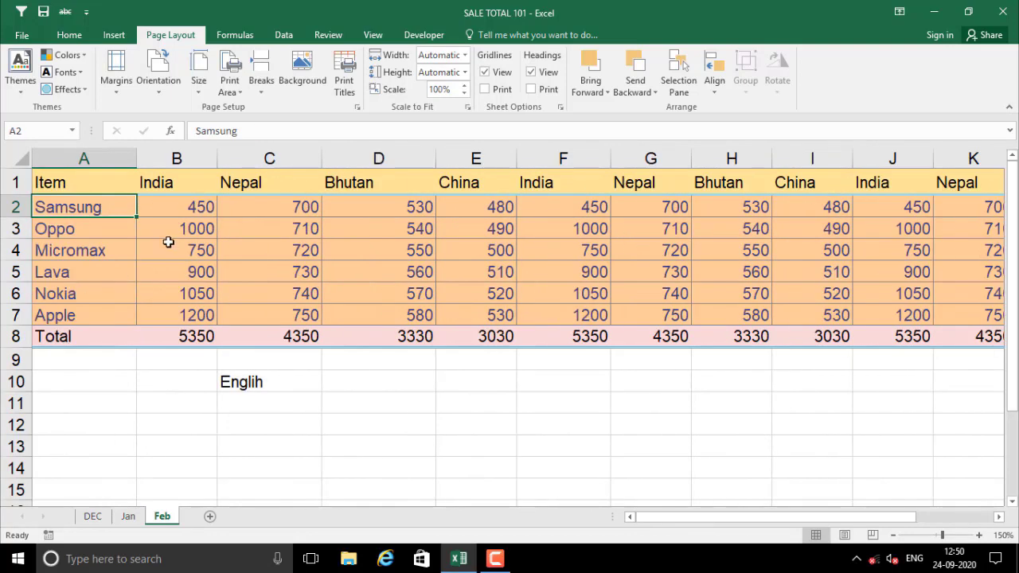
pyautogui.click(168, 242)
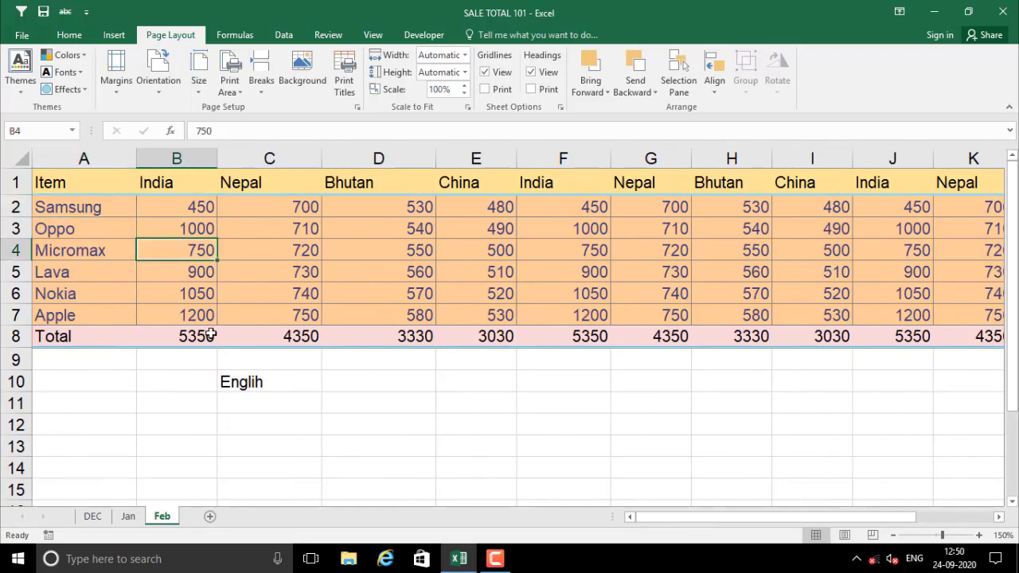
pyautogui.click(183, 206)
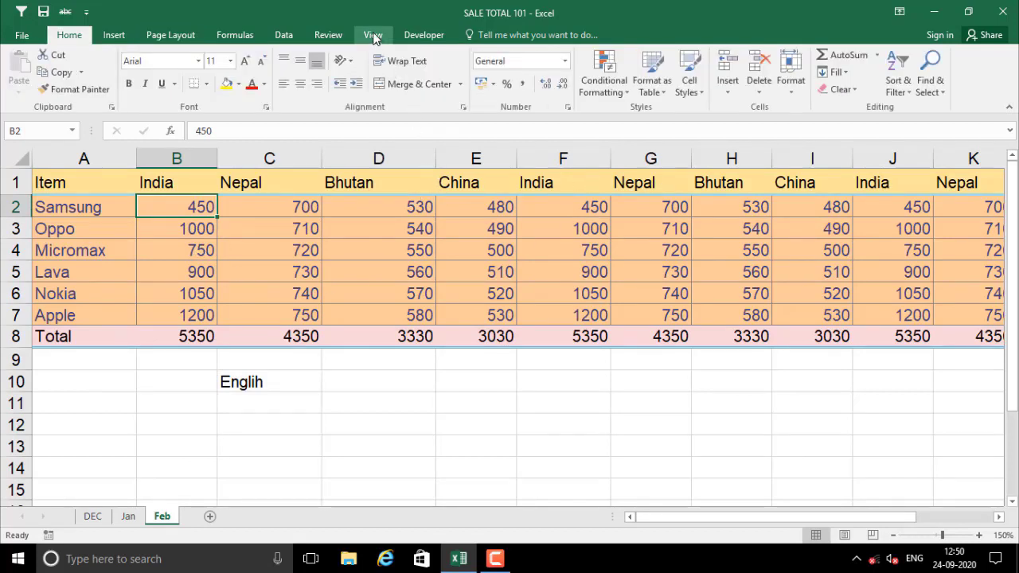
# Freeze the first column so the Item column stays fixed
pyautogui.click(373, 35)
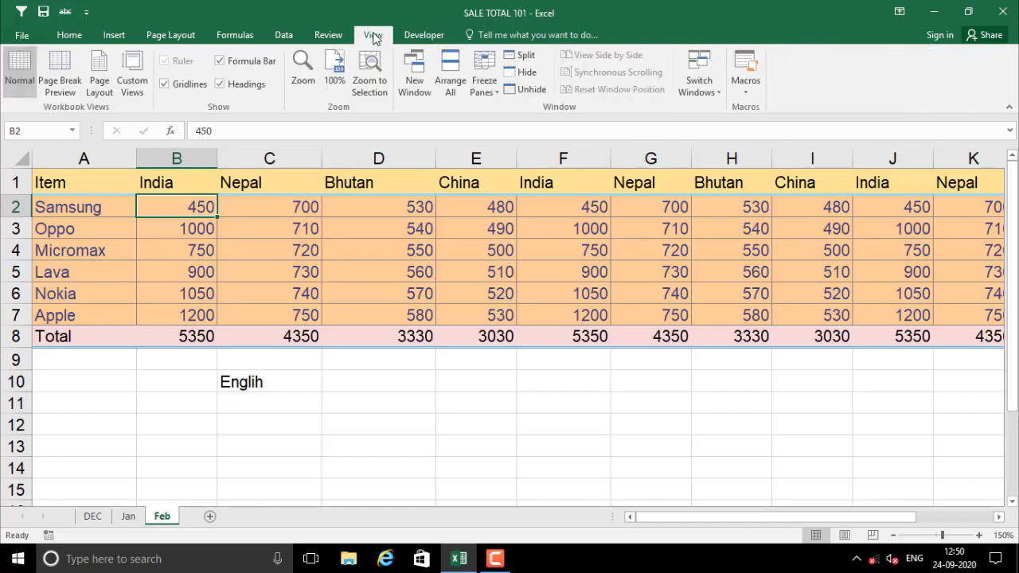
pyautogui.click(497, 91)
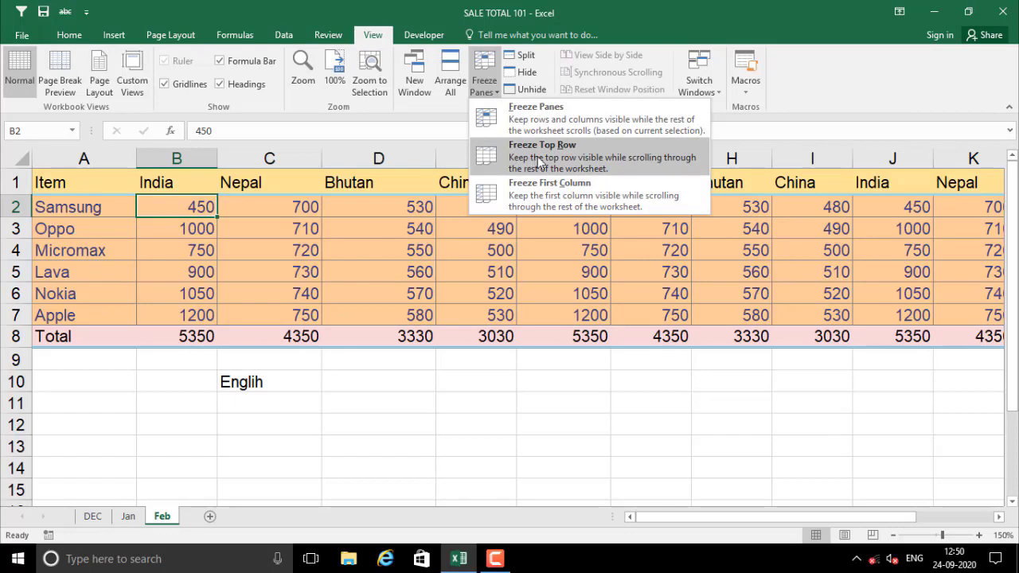
pyautogui.click(561, 197)
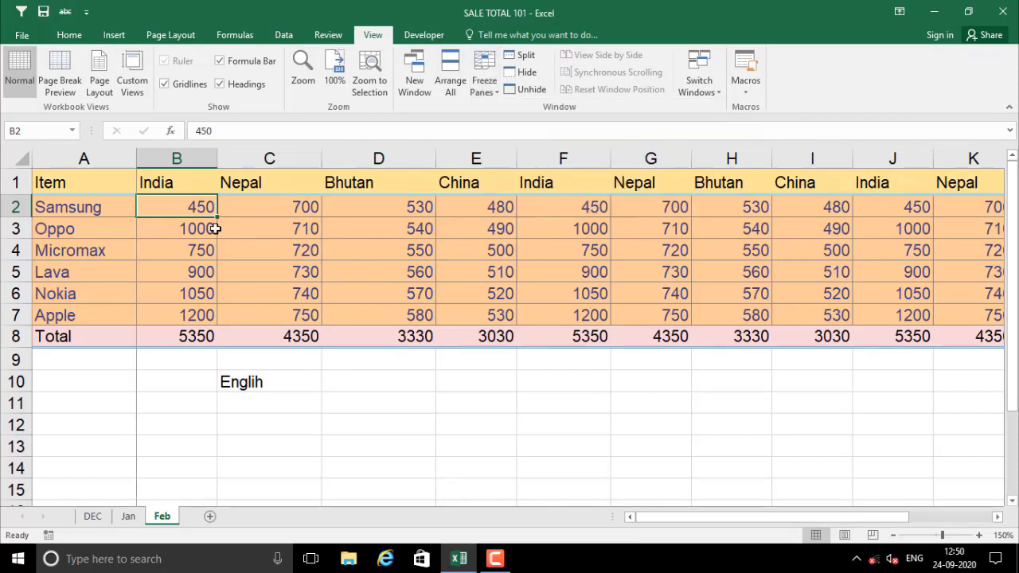
pyautogui.click(60, 160)
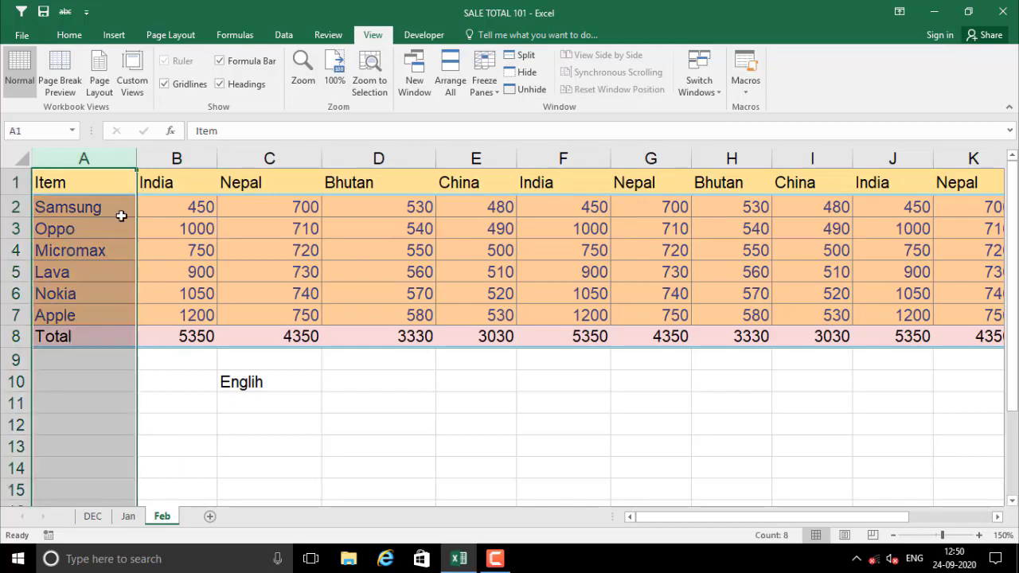
pyautogui.click(173, 206)
# Move right and left along row 2 to confirm the Item column stays visible
pyautogui.press('Right')
pyautogui.press('Right')
pyautogui.press('Right')
pyautogui.press('Right')
pyautogui.press('Right')
pyautogui.press('Right')
pyautogui.press('Right')
pyautogui.press('Right')
pyautogui.press('Right')
pyautogui.press('Right')
pyautogui.press('Right')
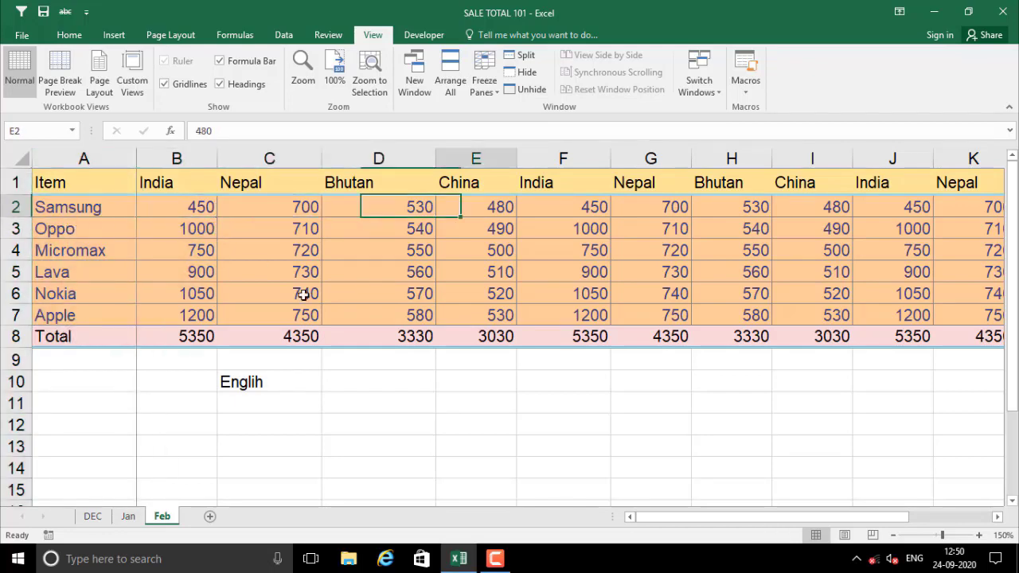
pyautogui.press('Right')
pyautogui.press('Right')
pyautogui.press('Right')
pyautogui.press('Right')
pyautogui.press('Right')
pyautogui.press('Right')
pyautogui.press('Right')
pyautogui.press('Right')
pyautogui.press('Right')
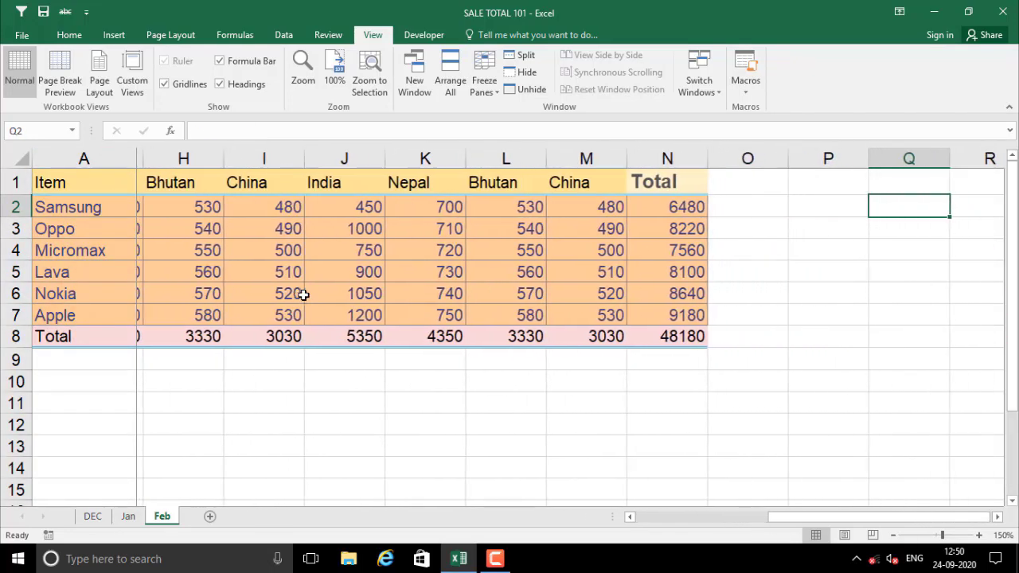
pyautogui.press('Right')
pyautogui.press('Right')
pyautogui.press('Left')
pyautogui.press('Left')
pyautogui.press('Left')
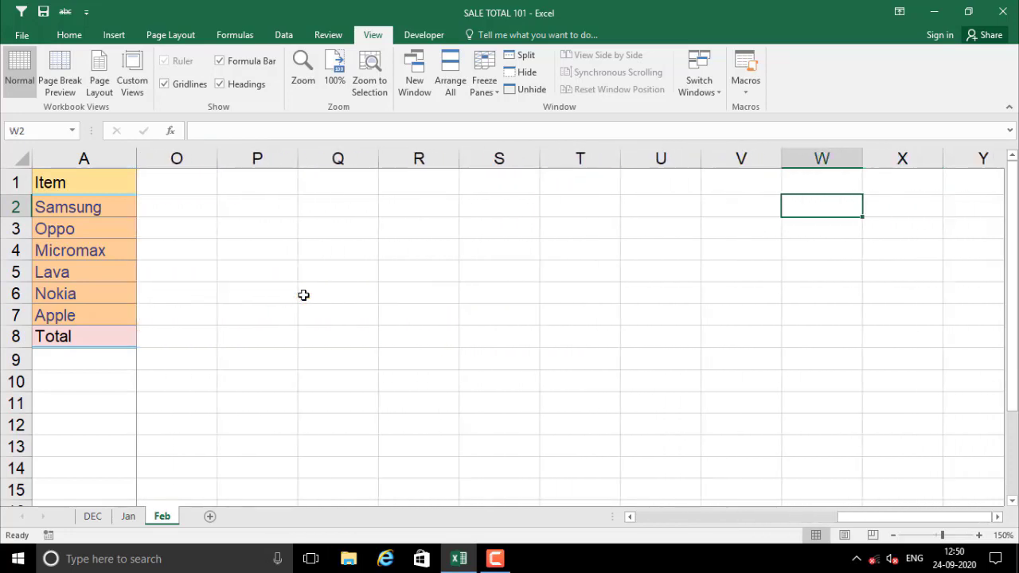
pyautogui.press('Left')
pyautogui.press('Left')
pyautogui.press('Left')
pyautogui.press('Left')
pyautogui.press('Left')
pyautogui.press('Left')
pyautogui.press('Left')
pyautogui.press('Left')
pyautogui.press('Left')
pyautogui.press('Right')
pyautogui.press('Right')
pyautogui.press('Right')
pyautogui.press('Right')
pyautogui.press('Right')
pyautogui.press('Right')
pyautogui.press('Right')
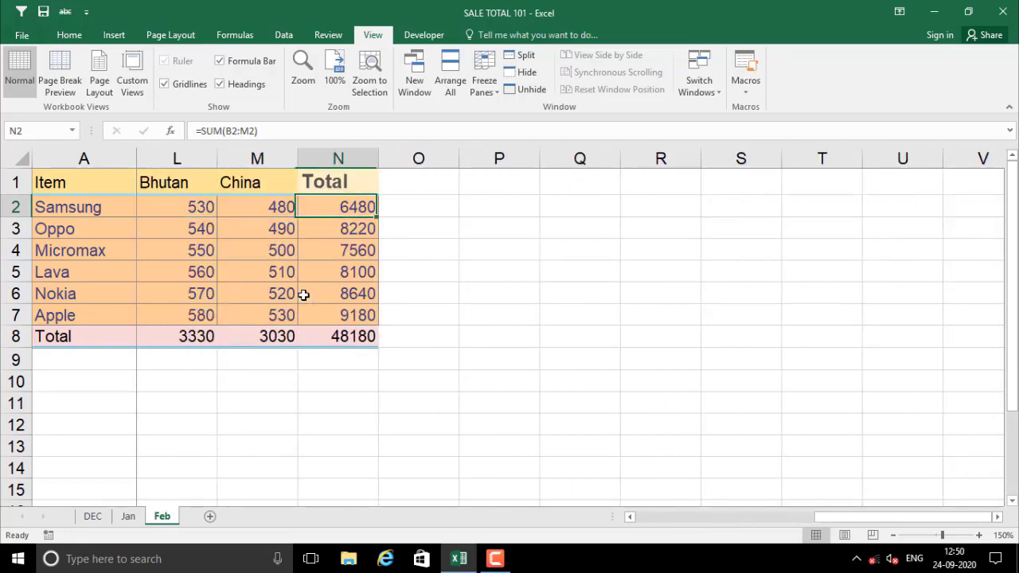
pyautogui.press('Right')
pyautogui.press('Right')
pyautogui.press('Right')
pyautogui.press('Right')
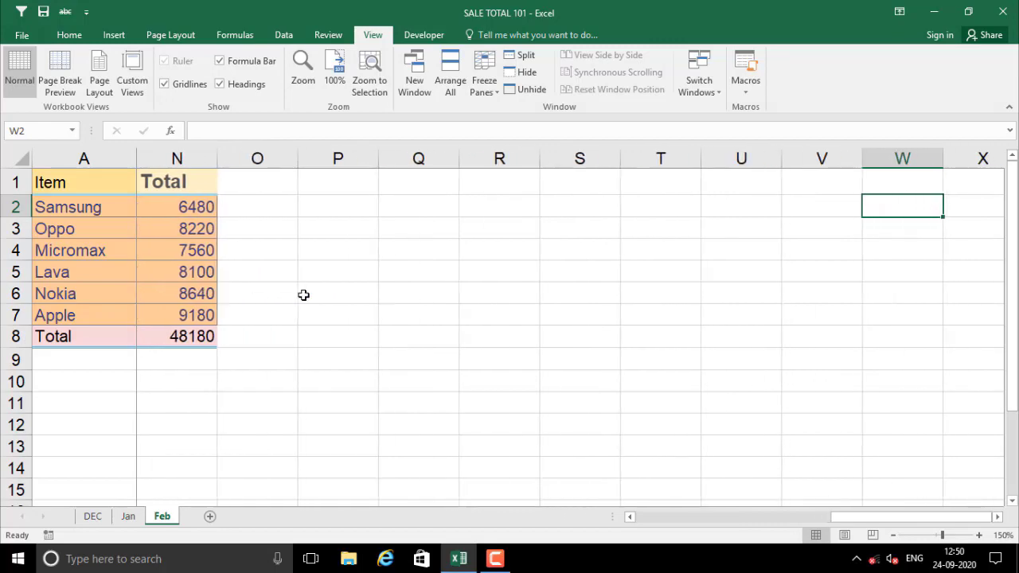
pyautogui.press('Left')
pyautogui.press('Left')
pyautogui.press('Left')
pyautogui.press('Left')
pyautogui.press('Left')
pyautogui.press('Left')
pyautogui.press('Left')
pyautogui.press('Left')
pyautogui.press('Left')
pyautogui.press('Left')
pyautogui.press('Left')
pyautogui.press('Left')
pyautogui.press('Left')
pyautogui.press('Left')
pyautogui.press('Left')
pyautogui.press('Left')
pyautogui.press('Left')
pyautogui.press('Left')
pyautogui.press('Left')
pyautogui.press('Left')
pyautogui.press('Left')
pyautogui.press('Left')
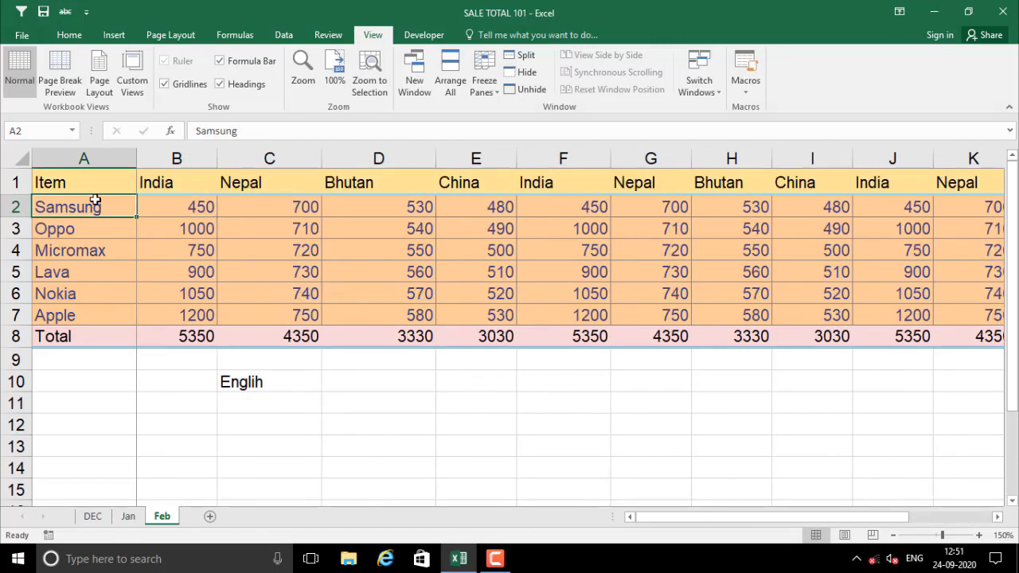
pyautogui.click(83, 159)
pyautogui.click(96, 247)
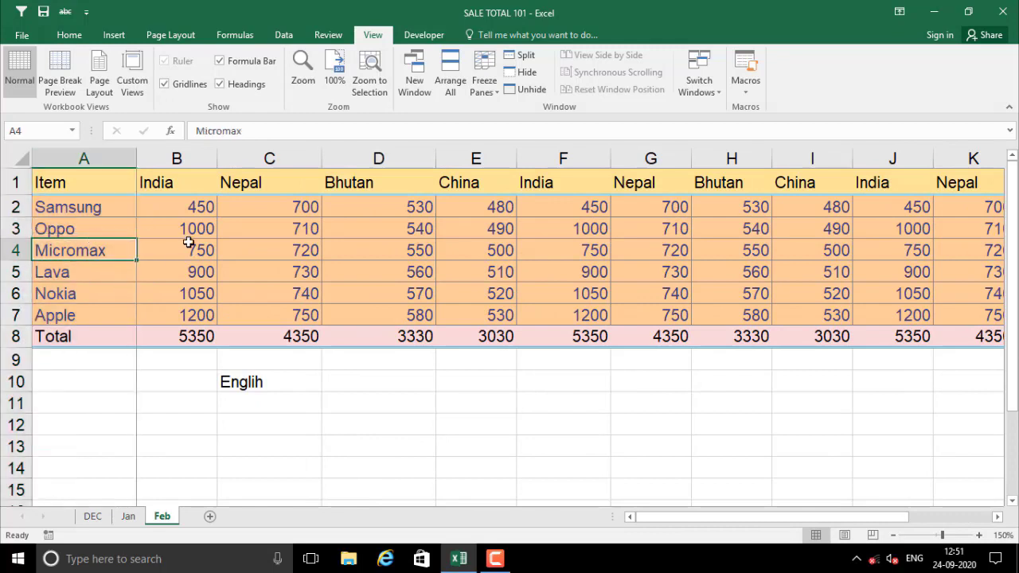
pyautogui.click(189, 228)
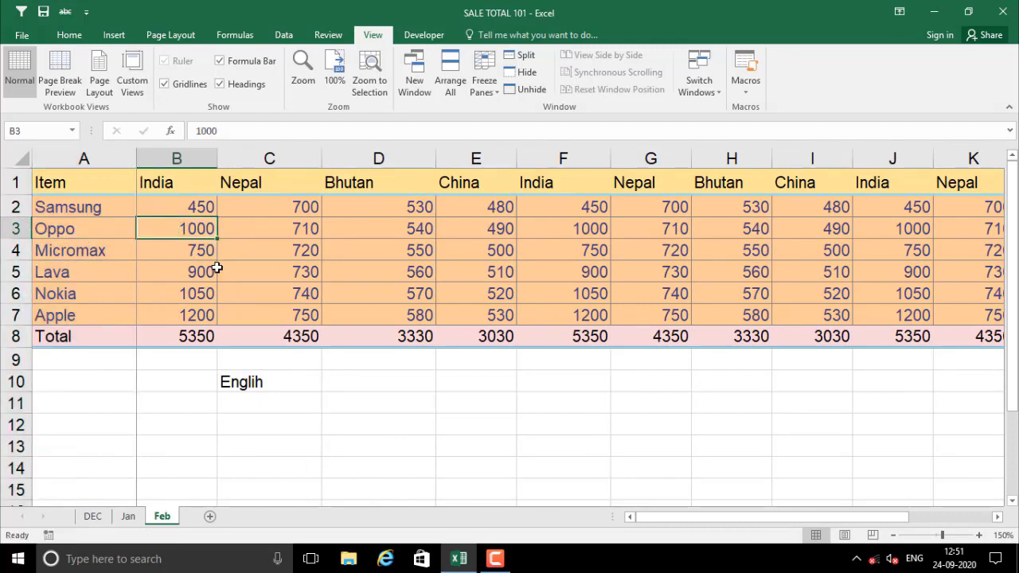
# Select the header row A1:K1, then scroll and move down and back up from B2
pyautogui.moveTo(80, 184); pyautogui.dragTo(950, 185)
pyautogui.click(153, 204)
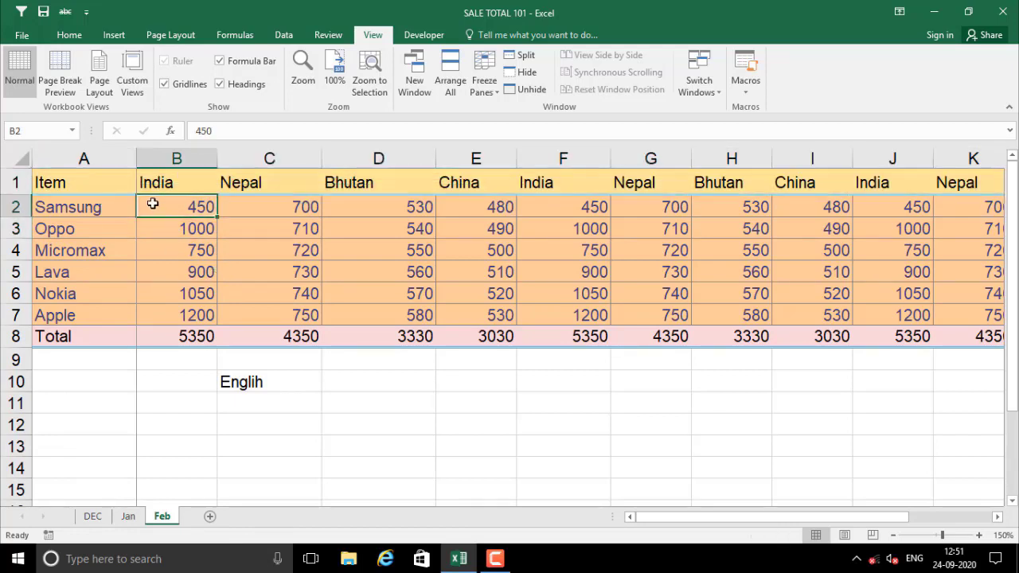
pyautogui.scroll(-1, 200, 266)
pyautogui.scroll(1, 173, 223)
pyautogui.press('Down')
pyautogui.press('Down')
pyautogui.press('Down')
pyautogui.press('Down')
pyautogui.press('Down')
pyautogui.press('Down')
pyautogui.press('Down')
pyautogui.press('Down')
pyautogui.press('Down')
pyautogui.press('Down')
pyautogui.press('Down')
pyautogui.press('Down')
pyautogui.press('Down')
pyautogui.press('Down')
pyautogui.press('Down')
pyautogui.press('Down')
pyautogui.press('Down')
pyautogui.press('Down')
pyautogui.press('Down')
pyautogui.press('Down')
pyautogui.press('Down')
pyautogui.press('Down')
pyautogui.press('Down')
pyautogui.press('Down')
pyautogui.press('Down')
pyautogui.press('Down')
pyautogui.press('Down')
pyautogui.press('Down')
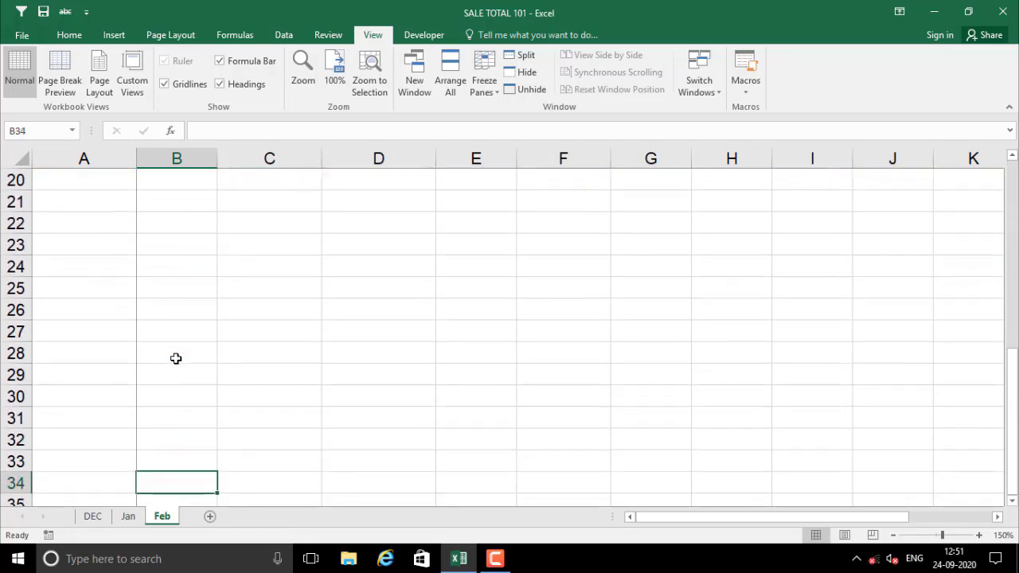
pyautogui.press('Up')
pyautogui.press('Up')
pyautogui.press('Up')
pyautogui.press('Up')
pyautogui.press('Up')
pyautogui.press('Up')
pyautogui.press('Up')
pyautogui.press('Up')
pyautogui.press('Up')
pyautogui.press('Up')
pyautogui.press('Up')
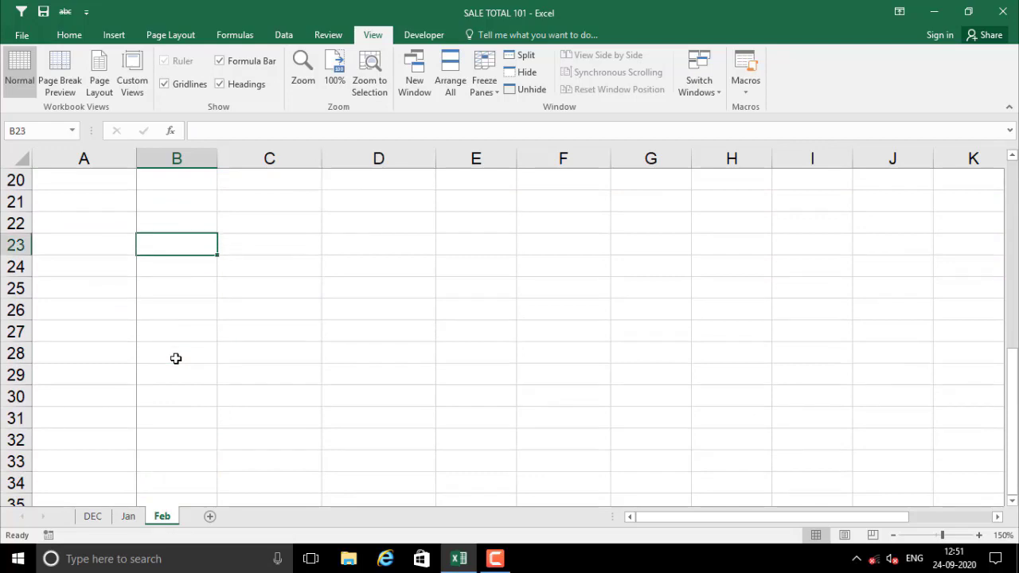
pyautogui.press('Up')
pyautogui.press('Up')
pyautogui.press('Up')
pyautogui.press('Up')
pyautogui.press('Up')
pyautogui.press('Up')
pyautogui.press('Up')
pyautogui.press('Up')
pyautogui.press('Up')
pyautogui.press('Up')
pyautogui.press('Up')
pyautogui.press('Up')
pyautogui.press('Up')
pyautogui.press('Up')
pyautogui.press('Up')
pyautogui.press('Up')
pyautogui.press('Up')
pyautogui.press('Up')
pyautogui.press('Up')
pyautogui.press('Up')
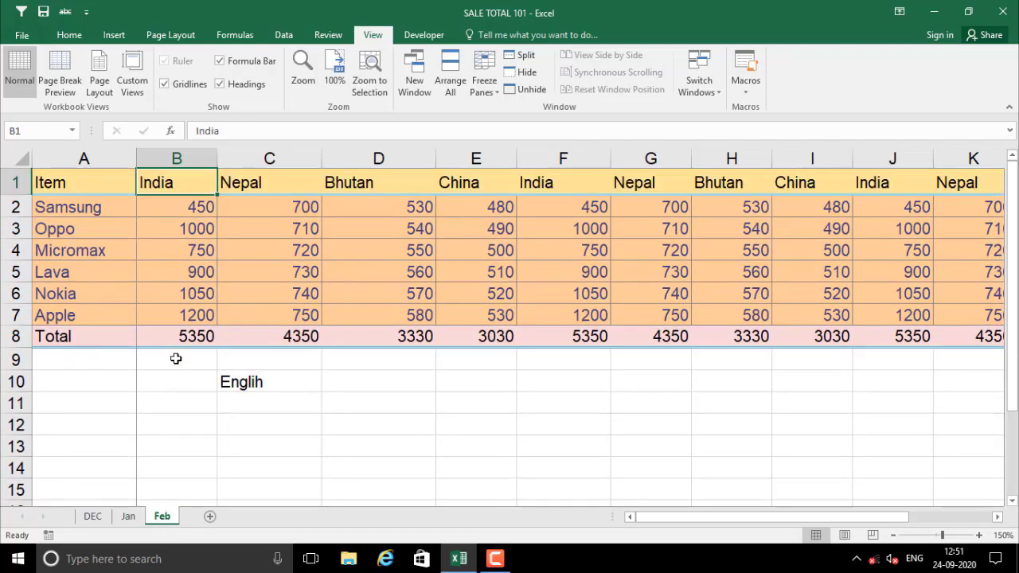
pyautogui.click(156, 207)
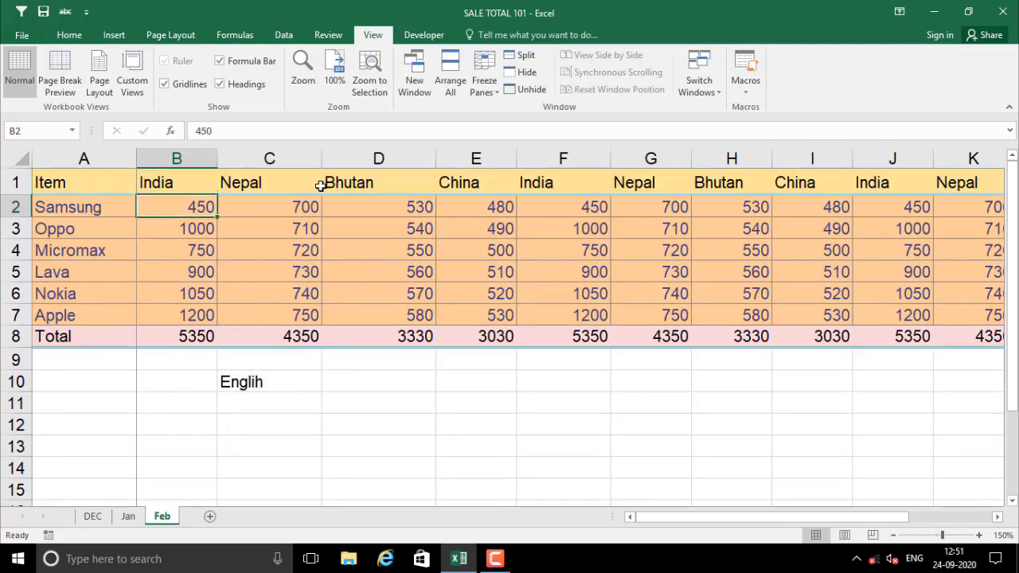
# Switch to Freeze Top Row and move down and back up to check the header stays visible
pyautogui.click(490, 89)
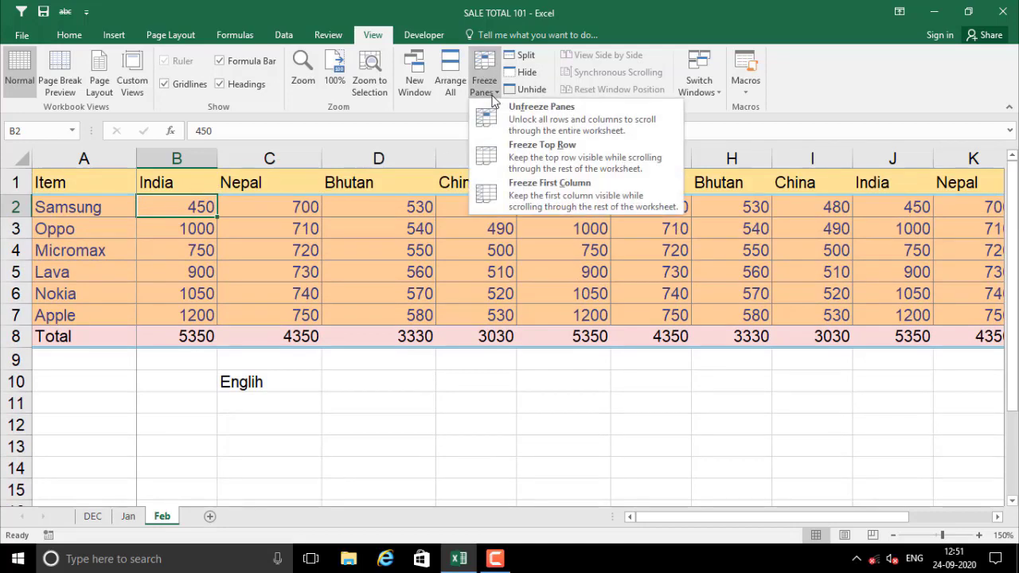
pyautogui.click(551, 159)
pyautogui.click(277, 230)
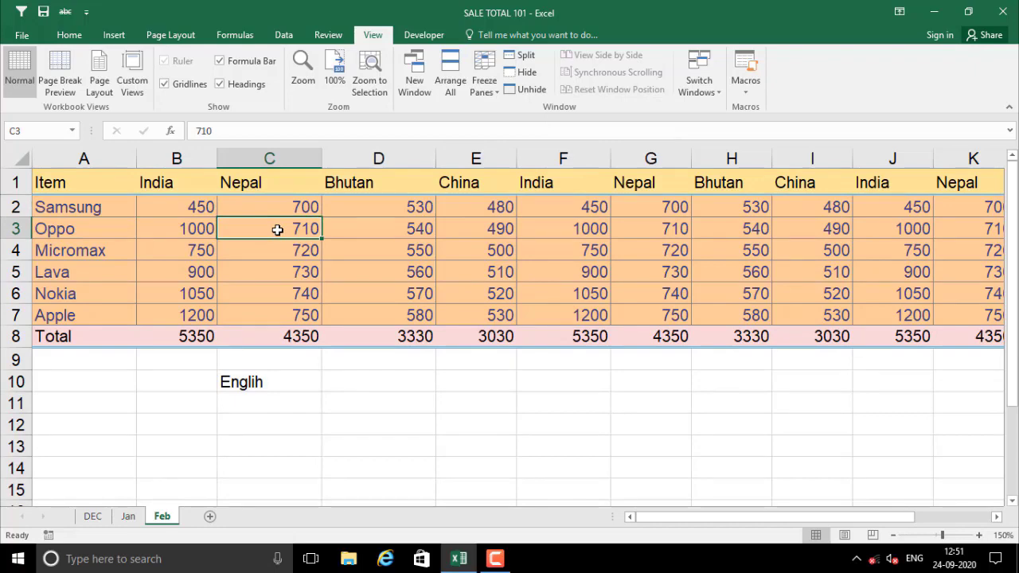
pyautogui.press('Down')
pyautogui.press('Down')
pyautogui.press('Down')
pyautogui.press('Down')
pyautogui.press('Down')
pyautogui.press('Down')
pyautogui.press('Down')
pyautogui.press('Down')
pyautogui.press('Down')
pyautogui.press('Down')
pyautogui.press('Down')
pyautogui.press('Down')
pyautogui.press('Down')
pyautogui.press('Down')
pyautogui.press('Down')
pyautogui.press('Down')
pyautogui.press('Down')
pyautogui.press('Down')
pyautogui.press('Down')
pyautogui.press('Down')
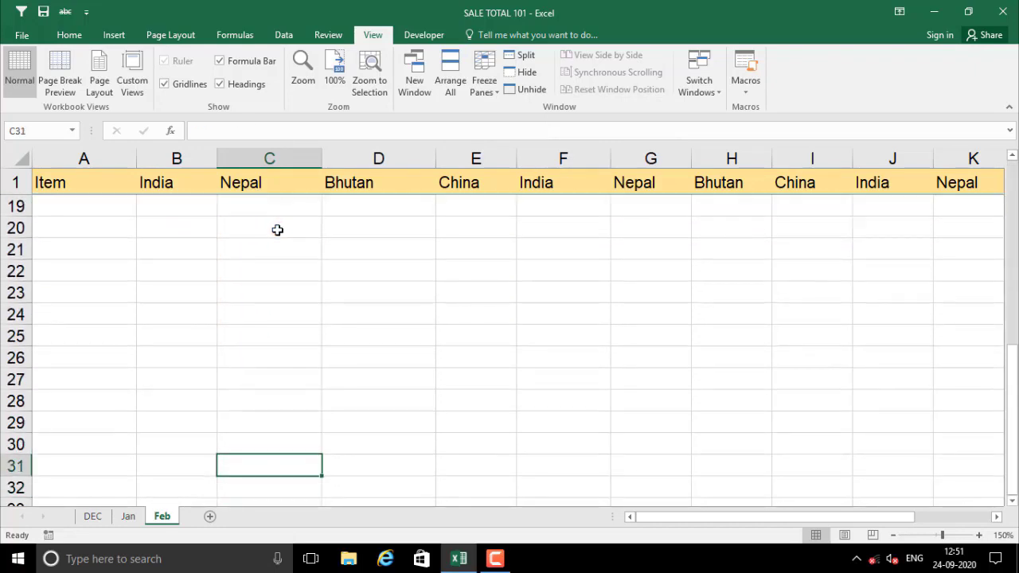
pyautogui.press('Up')
pyautogui.press('Up')
pyautogui.press('Up')
pyautogui.press('Up')
pyautogui.press('Up')
pyautogui.press('Up')
pyautogui.press('Up')
pyautogui.press('Up')
pyautogui.press('Up')
pyautogui.press('Up')
pyautogui.press('Up')
pyautogui.press('Up')
pyautogui.press('Up')
pyautogui.press('Up')
pyautogui.press('Up')
pyautogui.press('Up')
pyautogui.press('Up')
pyautogui.press('Up')
pyautogui.press('Up')
pyautogui.press('Up')
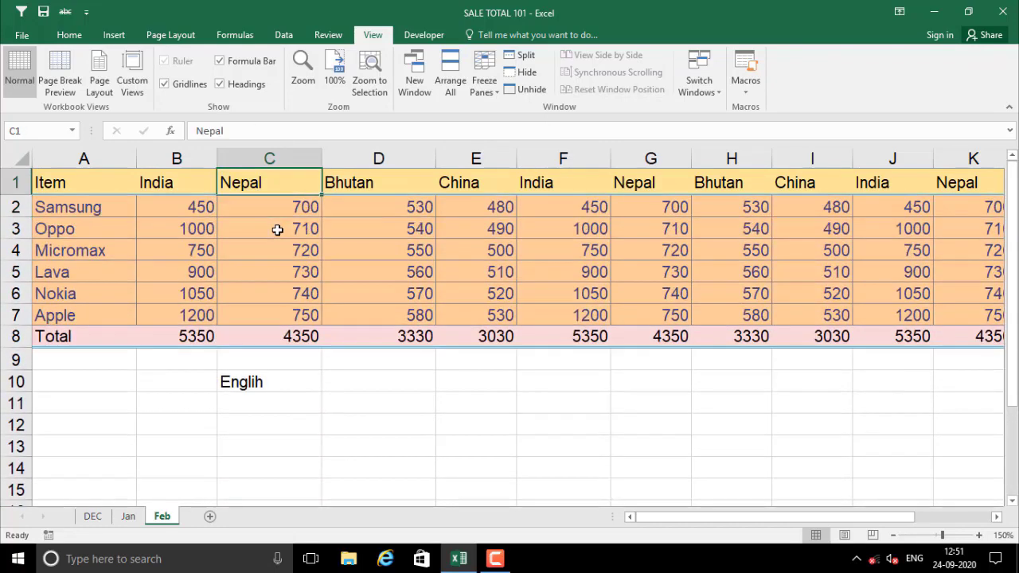
pyautogui.click(187, 205)
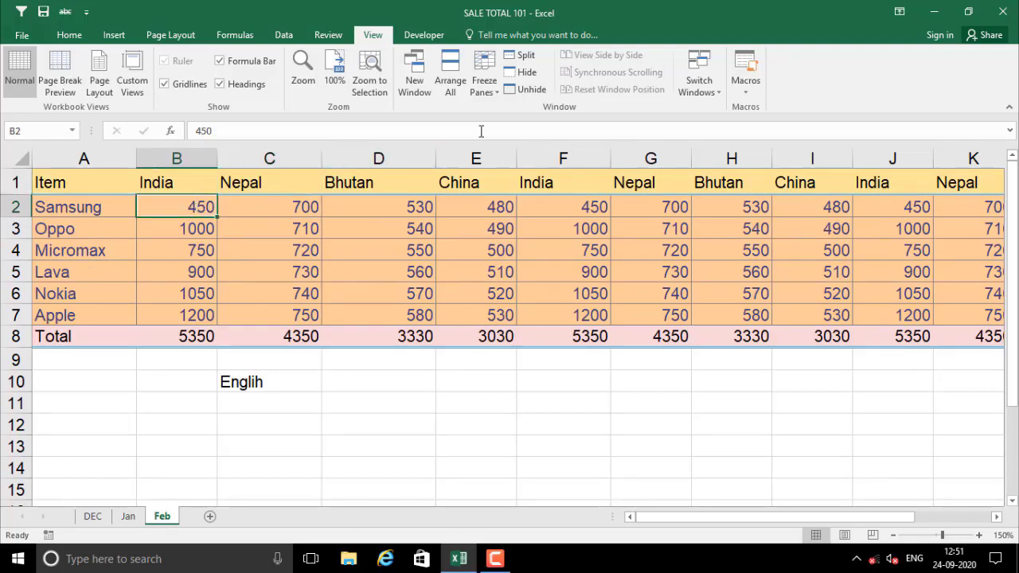
pyautogui.click(495, 94)
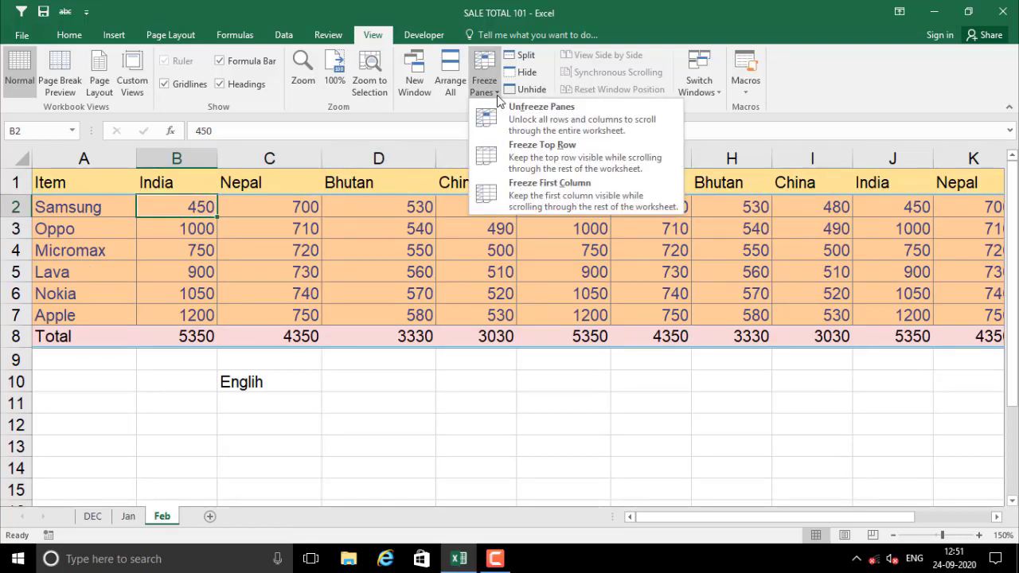
# Unfreeze the panes and test scrolling down and across with the arrow keys
pyautogui.click(524, 114)
pyautogui.click(248, 287)
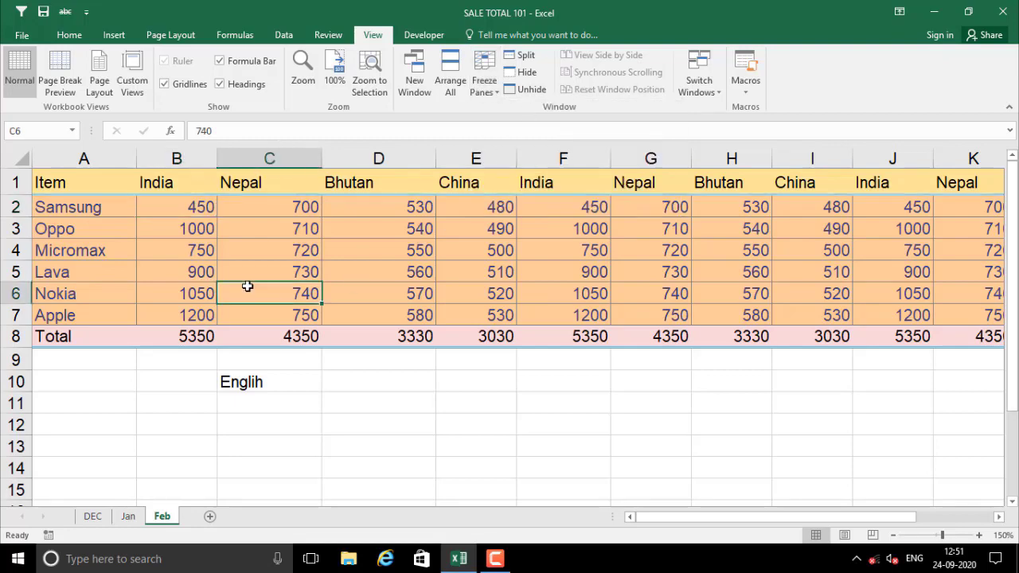
pyautogui.press('Down')
pyautogui.press('Down')
pyautogui.press('Down')
pyautogui.press('Down')
pyautogui.press('Down')
pyautogui.press('Down')
pyautogui.press('Down')
pyautogui.press('Down')
pyautogui.press('Down')
pyautogui.press('Down')
pyautogui.press('Down')
pyautogui.press('Down')
pyautogui.press('Down')
pyautogui.press('Down')
pyautogui.press('Down')
pyautogui.press('Down')
pyautogui.press('Down')
pyautogui.press('Down')
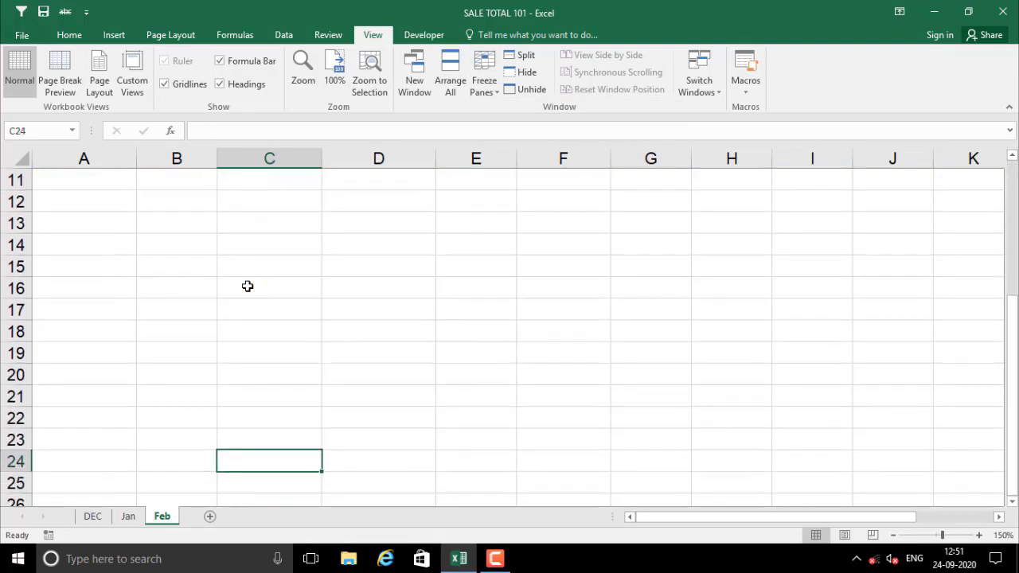
pyautogui.press('Up')
pyautogui.press('Up')
pyautogui.press('Up')
pyautogui.press('Up')
pyautogui.press('Up')
pyautogui.press('Up')
pyautogui.press('Up')
pyautogui.press('Up')
pyautogui.press('Up')
pyautogui.press('Up')
pyautogui.press('Up')
pyautogui.press('Up')
pyautogui.press('Up')
pyautogui.press('Up')
pyautogui.press('Up')
pyautogui.press('Up')
pyautogui.press('Up')
pyautogui.press('Up')
pyautogui.press('Right')
pyautogui.press('Right')
pyautogui.press('Right')
pyautogui.press('Right')
pyautogui.press('Right')
pyautogui.press('Right')
pyautogui.press('Right')
pyautogui.press('Right')
pyautogui.press('Right')
pyautogui.press('Right')
pyautogui.press('Right')
pyautogui.press('Right')
pyautogui.press('Right')
pyautogui.press('Right')
pyautogui.press('Right')
pyautogui.press('Right')
pyautogui.press('Right')
pyautogui.press('Right')
pyautogui.press('Right')
pyautogui.press('Right')
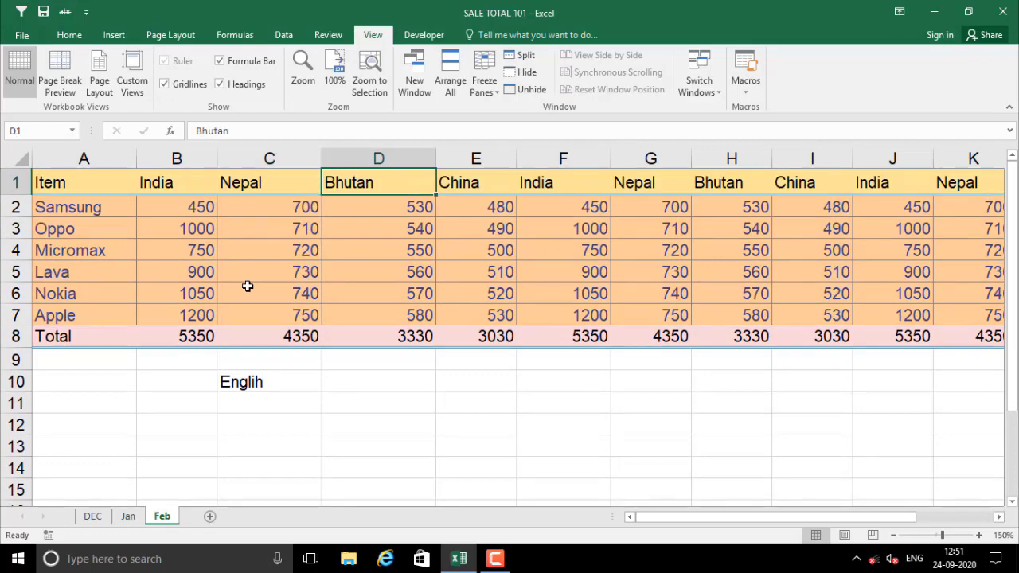
pyautogui.press('Left')
pyautogui.press('Left')
pyautogui.press('Left')
pyautogui.press('Left')
pyautogui.press('Left')
pyautogui.press('Left')
pyautogui.press('Left')
pyautogui.press('Left')
pyautogui.press('Left')
pyautogui.press('Left')
pyautogui.press('Left')
pyautogui.press('Left')
pyautogui.press('Left')
pyautogui.press('Left')
pyautogui.press('Left')
pyautogui.press('Left')
pyautogui.press('Left')
pyautogui.press('Left')
pyautogui.press('Left')
pyautogui.press('Left')
pyautogui.press('Left')
pyautogui.press('Left')
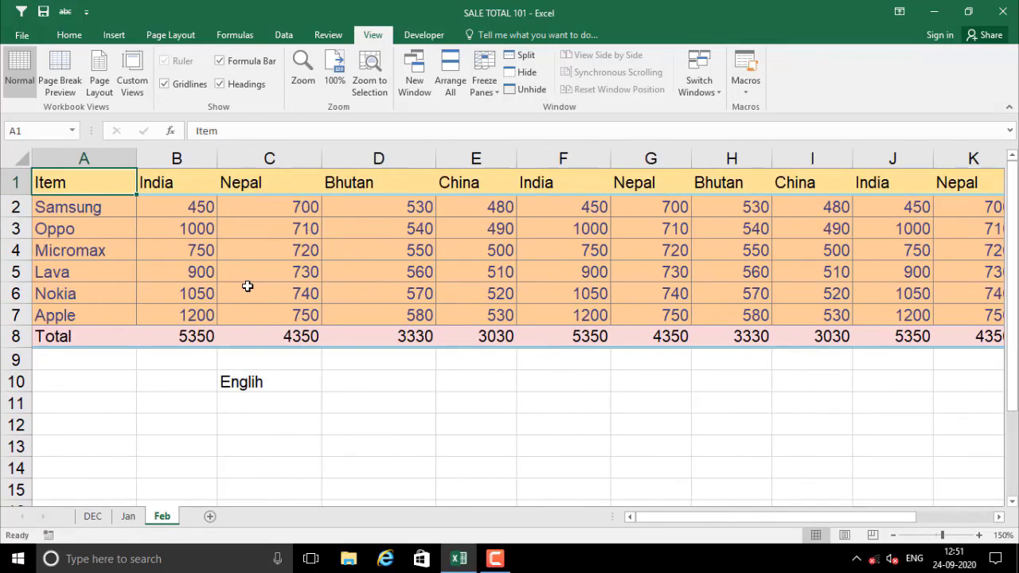
# Select the India and Nepal figures B2:C7, ending on cell D2
pyautogui.click(160, 210)
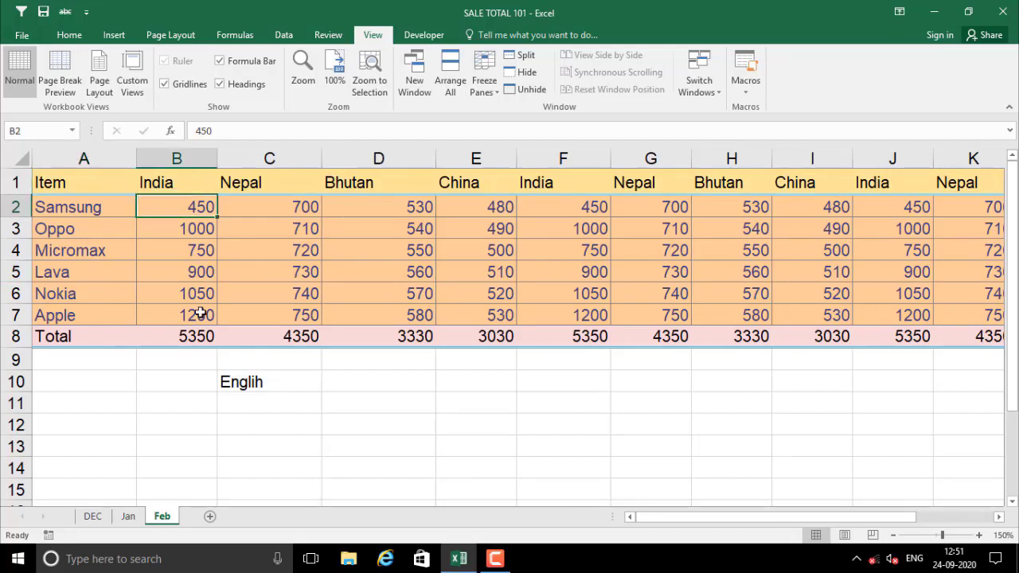
pyautogui.click(202, 255)
pyautogui.click(180, 204)
pyautogui.moveTo(200, 207); pyautogui.dragTo(302, 334)
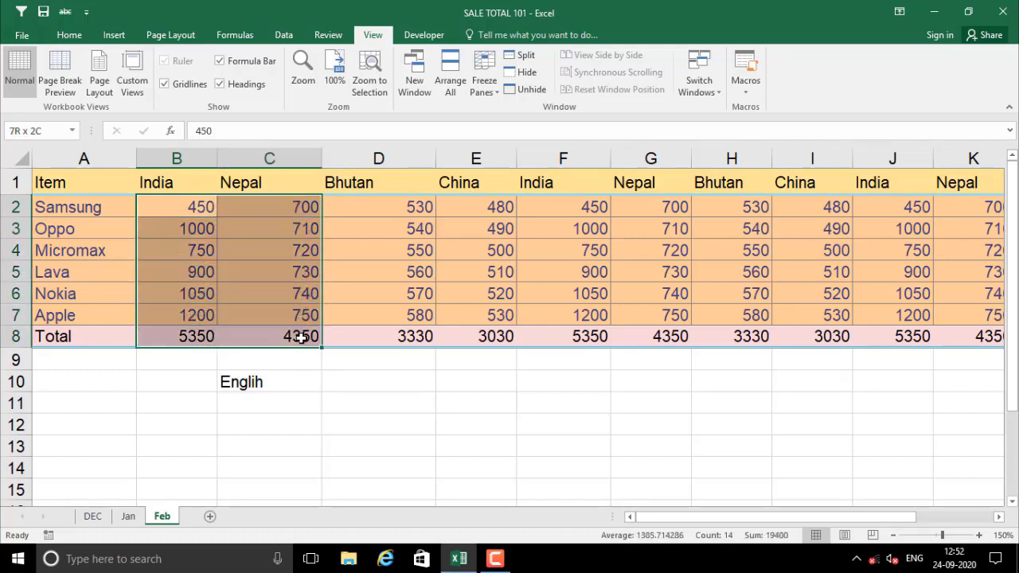
pyautogui.click(367, 207)
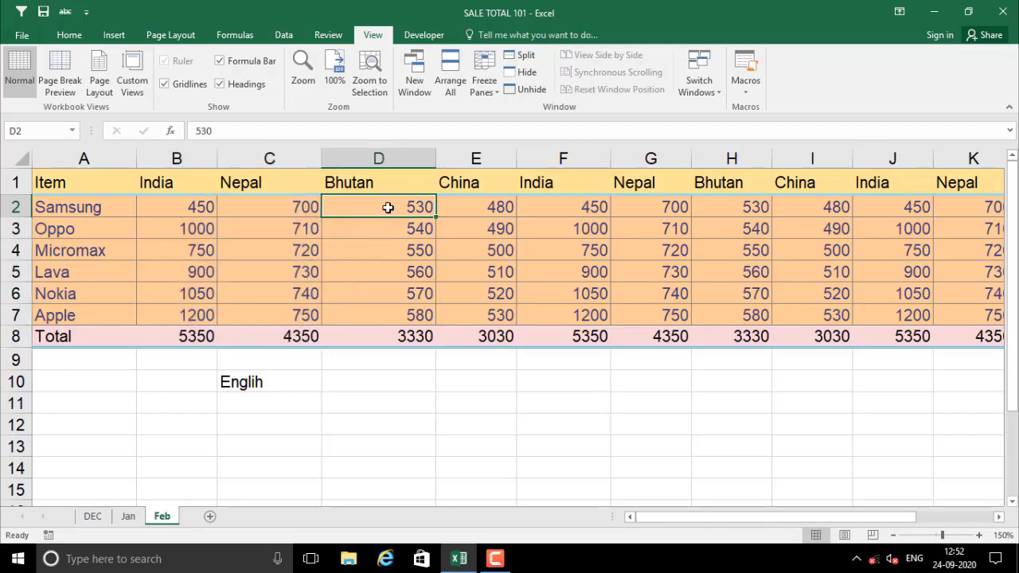
# Freeze panes at D2 to lock row 1 and columns A–C, then test with the arrow keys
pyautogui.click(496, 92)
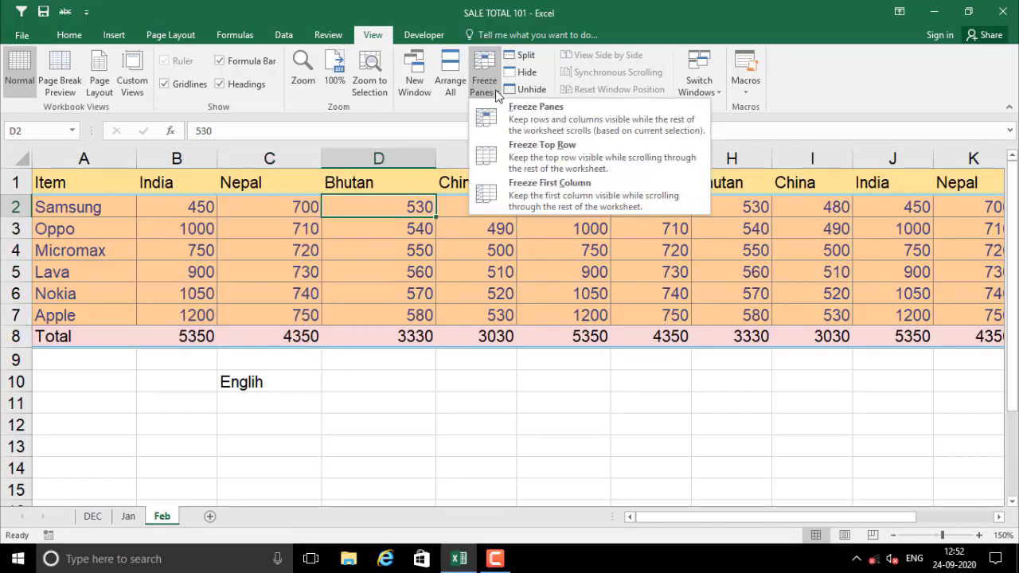
pyautogui.click(544, 123)
pyautogui.click(357, 303)
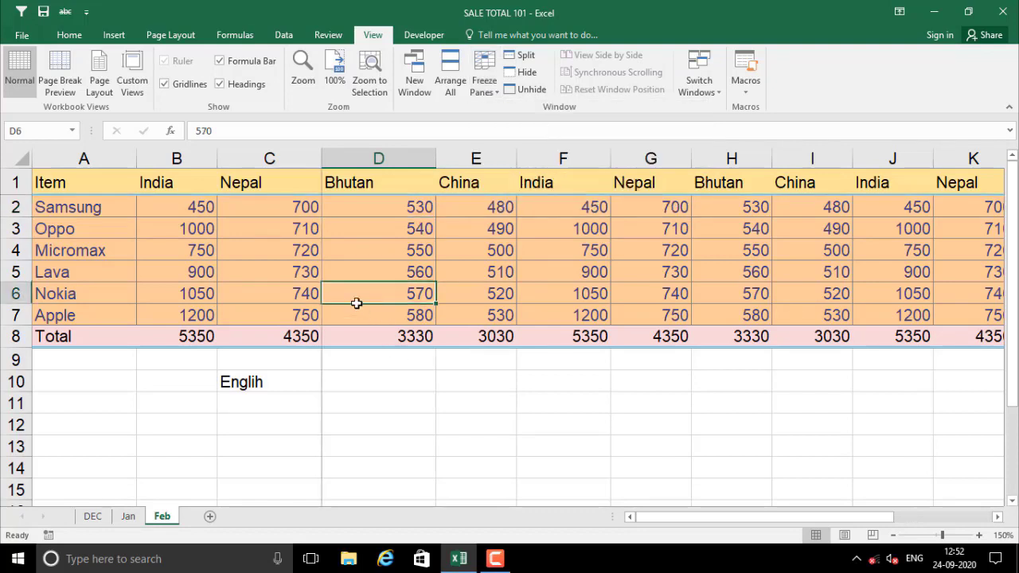
pyautogui.click(364, 214)
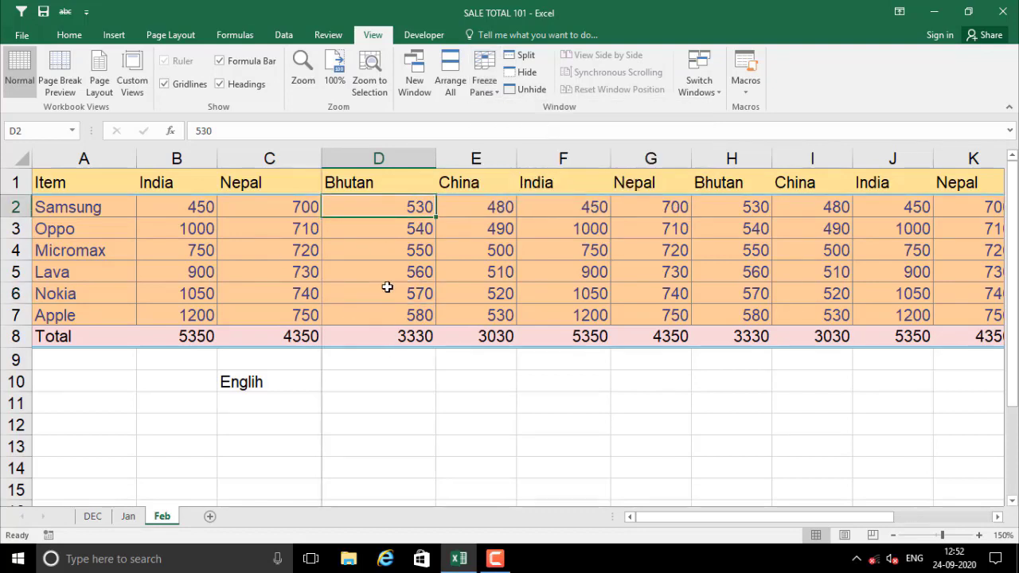
pyautogui.press('Right')
pyautogui.press('Right')
pyautogui.press('Right')
pyautogui.press('Right')
pyautogui.press('Right')
pyautogui.press('Right')
pyautogui.press('Right')
pyautogui.press('Right')
pyautogui.press('Right')
pyautogui.press('Right')
pyautogui.press('Right')
pyautogui.press('Right')
pyautogui.press('Right')
pyautogui.press('Right')
pyautogui.press('Right')
pyautogui.press('Right')
pyautogui.press('Right')
pyautogui.press('Right')
pyautogui.press('Right')
pyautogui.press('Right')
pyautogui.press('Right')
pyautogui.press('Right')
pyautogui.press('Right')
pyautogui.press('Right')
pyautogui.press('Right')
pyautogui.press('Right')
pyautogui.press('Right')
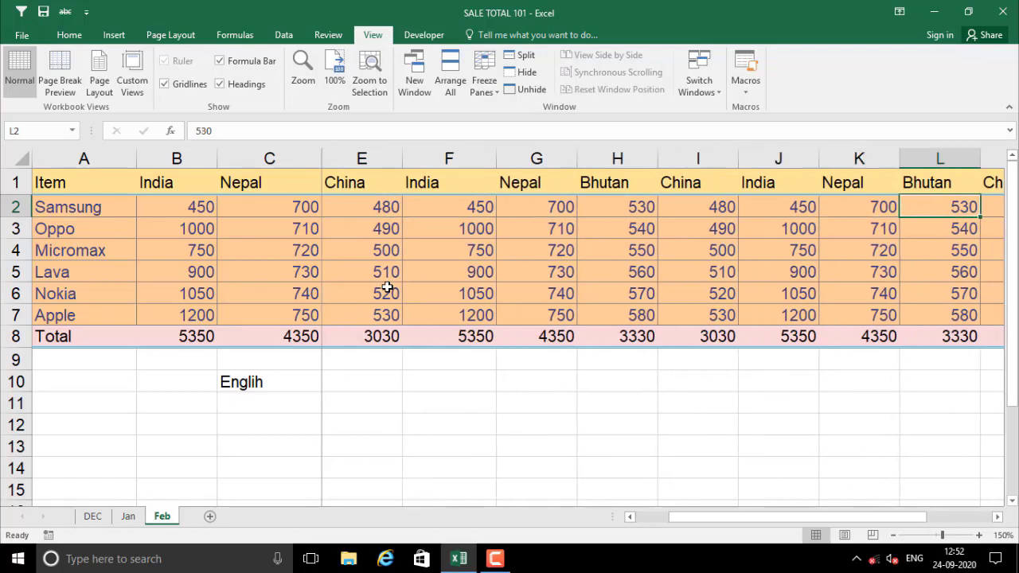
pyautogui.press('Left')
pyautogui.press('Left')
pyautogui.press('Left')
pyautogui.press('Left')
pyautogui.press('Left')
pyautogui.press('Left')
pyautogui.press('Left')
pyautogui.press('Left')
pyautogui.press('Left')
pyautogui.press('Left')
pyautogui.press('Left')
pyautogui.press('Left')
pyautogui.press('Left')
pyautogui.press('Left')
pyautogui.press('Left')
pyautogui.press('Left')
pyautogui.press('Left')
pyautogui.press('Left')
pyautogui.press('Left')
pyautogui.press('Left')
pyautogui.press('Left')
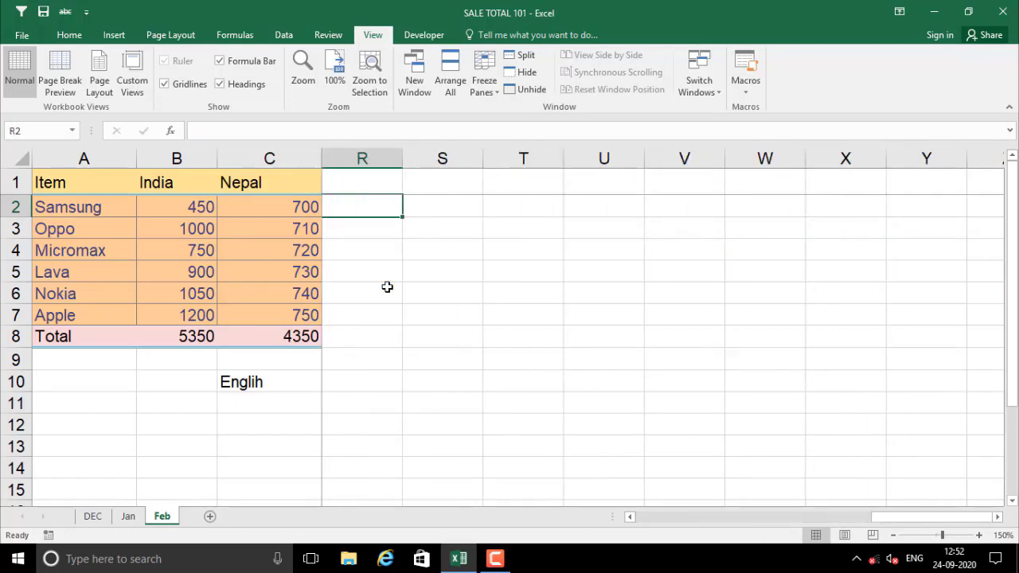
pyautogui.press('Down')
pyautogui.press('Down')
pyautogui.press('Down')
pyautogui.press('Down')
pyautogui.press('Down')
pyautogui.press('Down')
pyautogui.press('Down')
pyautogui.press('Down')
pyautogui.press('Down')
pyautogui.press('Down')
pyautogui.press('Down')
pyautogui.press('Down')
pyautogui.press('Down')
pyautogui.press('Down')
pyautogui.press('Down')
pyautogui.press('Down')
pyautogui.press('Down')
pyautogui.press('Down')
pyautogui.press('Down')
pyautogui.press('Down')
pyautogui.press('Down')
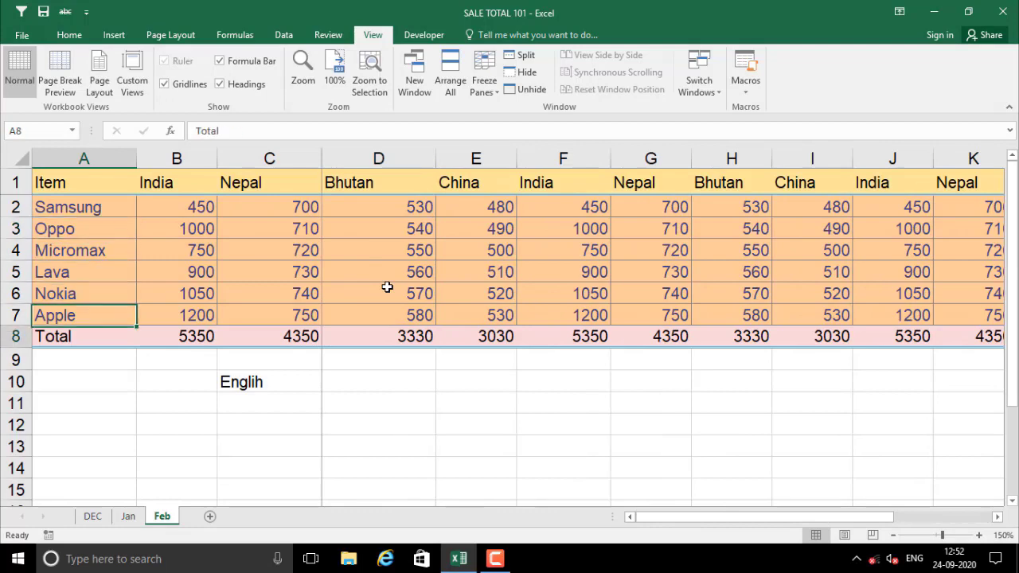
pyautogui.press('Up')
pyautogui.press('Up')
pyautogui.press('Up')
pyautogui.press('Up')
pyautogui.press('Up')
pyautogui.press('Up')
pyautogui.press('Up')
pyautogui.press('Up')
pyautogui.press('Up')
pyautogui.press('Up')
pyautogui.press('Up')
pyautogui.press('Up')
pyautogui.press('Up')
pyautogui.press('Up')
pyautogui.press('Up')
pyautogui.press('Up')
pyautogui.press('Up')
pyautogui.press('Up')
pyautogui.press('Up')
pyautogui.press('Up')
pyautogui.press('Up')
pyautogui.press('Up')
pyautogui.press('Up')
pyautogui.press('Up')
pyautogui.press('Up')
pyautogui.press('Up')
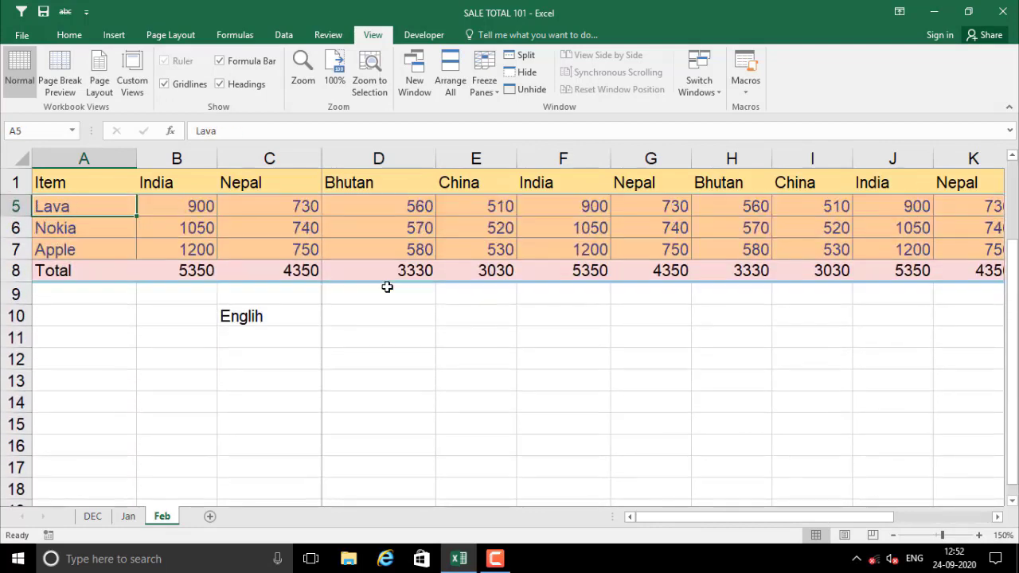
# Unfreeze, then freeze panes at D5 to lock rows 1–4 and columns A–C
pyautogui.click(484, 80)
pyautogui.click(525, 110)
pyautogui.click(403, 271)
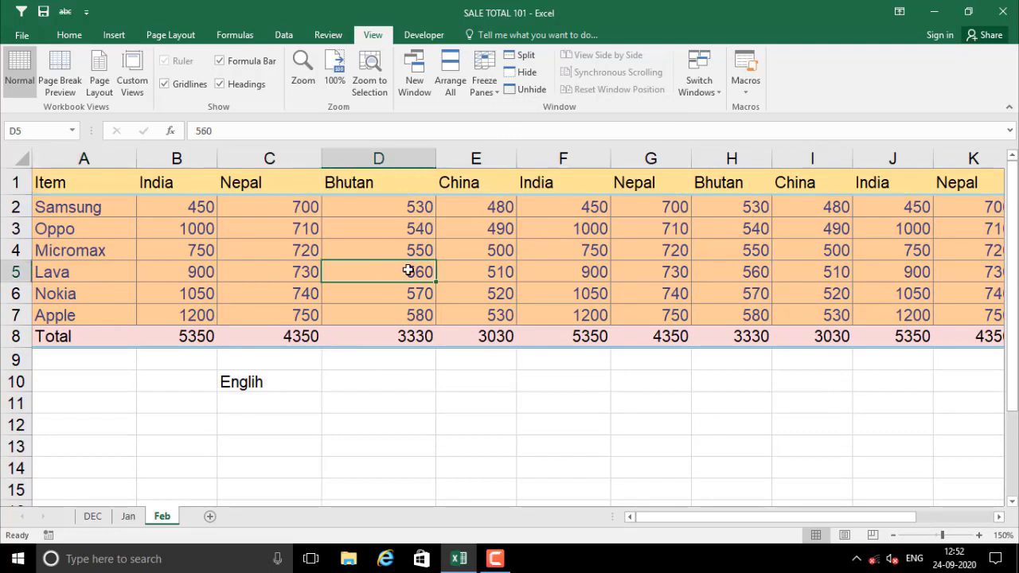
pyautogui.click(484, 80)
pyautogui.click(525, 118)
# Move down, up, right and left to confirm rows 1–4 and columns A–C stay fixed
pyautogui.press('Down')
pyautogui.press('Down')
pyautogui.press('Down')
pyautogui.press('Down')
pyautogui.press('Down')
pyautogui.press('Down')
pyautogui.press('Down')
pyautogui.press('Down')
pyautogui.press('Down')
pyautogui.press('Down')
pyautogui.press('Down')
pyautogui.press('Down')
pyautogui.press('Down')
pyautogui.press('Down')
pyautogui.press('Down')
pyautogui.press('Down')
pyautogui.press('Down')
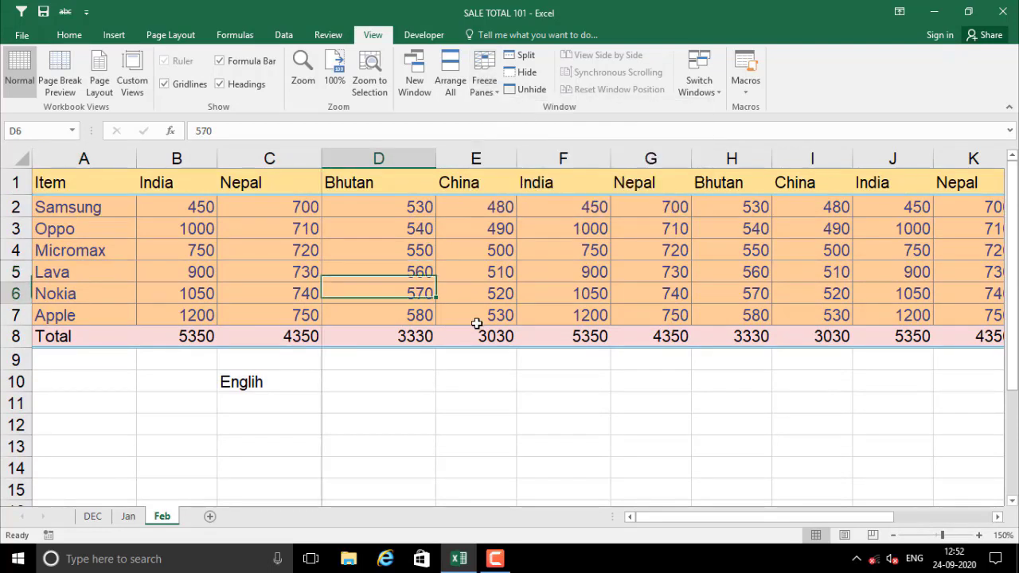
pyautogui.press('Down')
pyautogui.press('Down')
pyautogui.press('Down')
pyautogui.press('Down')
pyautogui.press('Down')
pyautogui.press('Down')
pyautogui.press('Down')
pyautogui.press('Down')
pyautogui.press('Down')
pyautogui.press('Down')
pyautogui.press('Down')
pyautogui.press('Up')
pyautogui.press('Up')
pyautogui.press('Up')
pyautogui.press('Up')
pyautogui.press('Up')
pyautogui.press('Up')
pyautogui.press('Up')
pyautogui.press('Up')
pyautogui.press('Up')
pyautogui.press('Up')
pyautogui.press('Up')
pyautogui.press('Up')
pyautogui.press('Up')
pyautogui.press('Up')
pyautogui.press('Up')
pyautogui.press('Up')
pyautogui.press('Up')
pyautogui.press('Up')
pyautogui.press('Up')
pyautogui.press('Up')
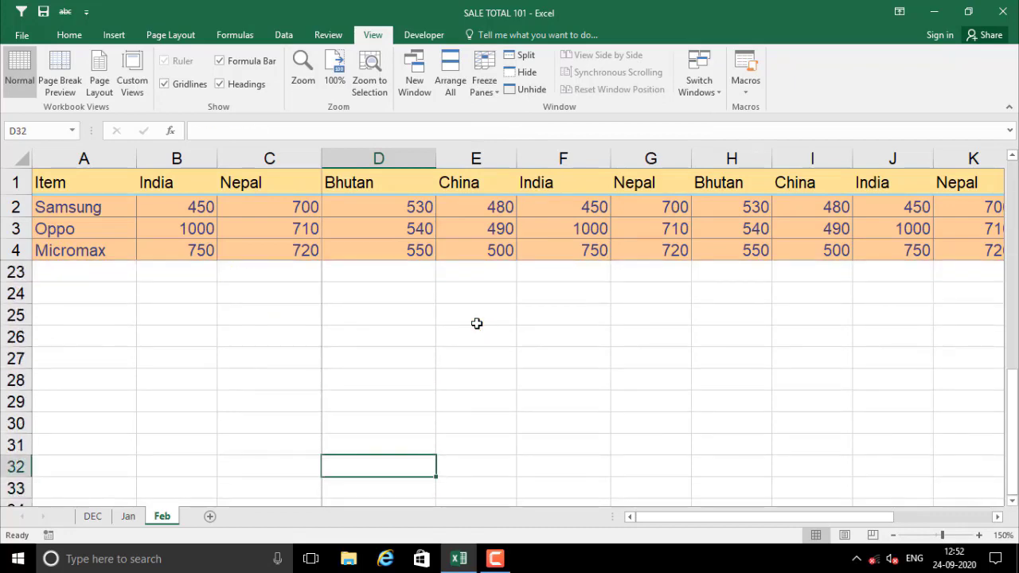
pyautogui.press('Up')
pyautogui.press('Up')
pyautogui.press('Right')
pyautogui.press('Right')
pyautogui.press('Right')
pyautogui.press('Right')
pyautogui.press('Right')
pyautogui.press('Right')
pyautogui.press('Right')
pyautogui.press('Right')
pyautogui.press('Right')
pyautogui.press('Right')
pyautogui.press('Right')
pyautogui.press('Right')
pyautogui.press('Right')
pyautogui.press('Right')
pyautogui.press('Right')
pyautogui.press('Right')
pyautogui.press('Right')
pyautogui.press('Right')
pyautogui.press('Right')
pyautogui.press('Right')
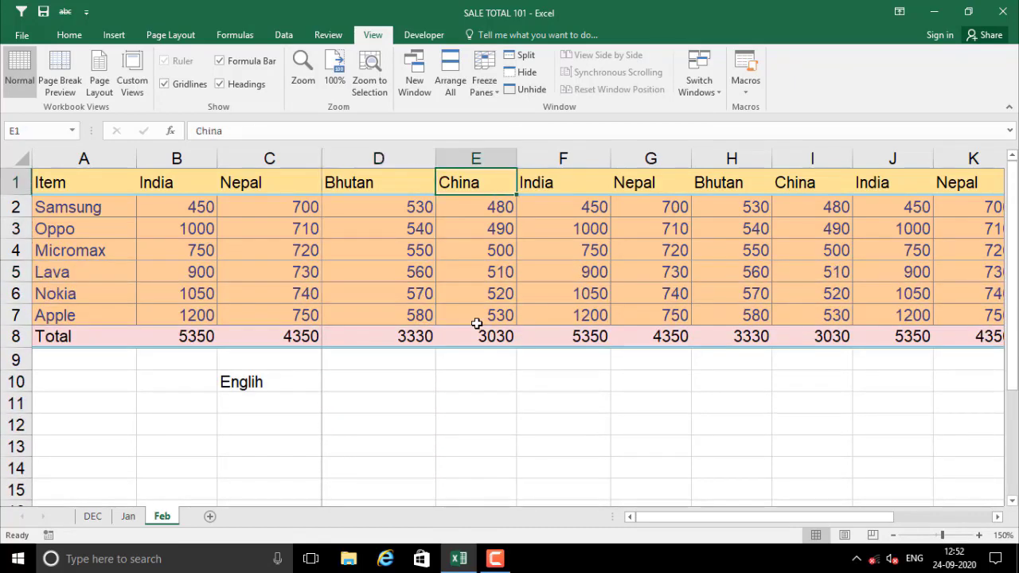
pyautogui.press('Left')
pyautogui.press('Left')
pyautogui.press('Left')
pyautogui.press('Left')
pyautogui.press('Left')
pyautogui.press('Left')
pyautogui.press('Left')
pyautogui.press('Left')
pyautogui.press('Left')
pyautogui.press('Left')
pyautogui.press('Left')
pyautogui.press('Left')
pyautogui.press('Left')
pyautogui.press('Left')
pyautogui.press('Left')
pyautogui.press('Left')
pyautogui.press('Left')
pyautogui.press('Left')
pyautogui.press('Left')
pyautogui.press('Left')
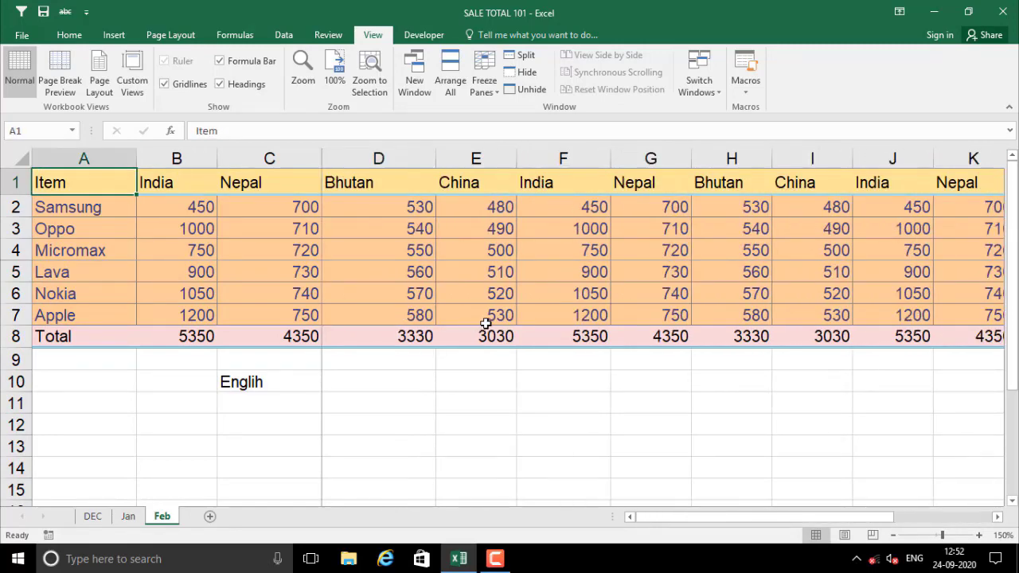
pyautogui.click(374, 229)
pyautogui.click(485, 82)
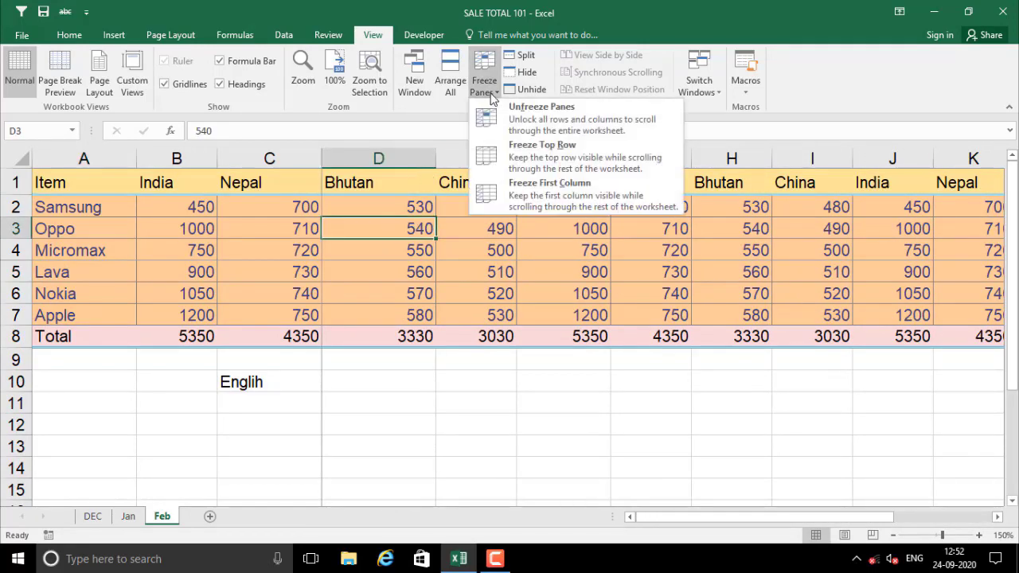
# Unfreeze all panes and click through cells D5, D8, D4, C4 and D3 to check free scrolling
pyautogui.click(552, 119)
pyautogui.click(363, 271)
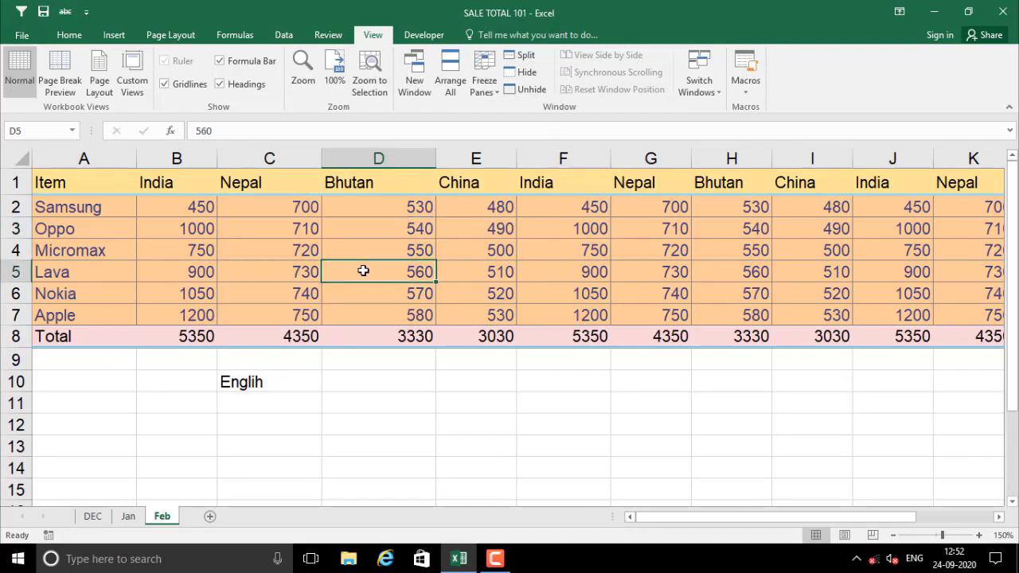
pyautogui.click(390, 333)
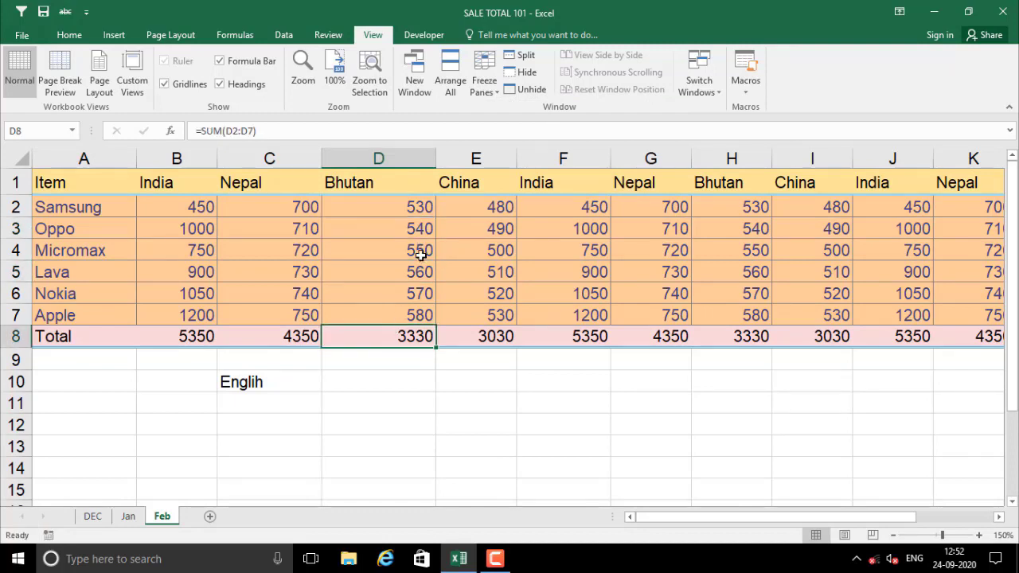
pyautogui.click(388, 242)
pyautogui.click(311, 246)
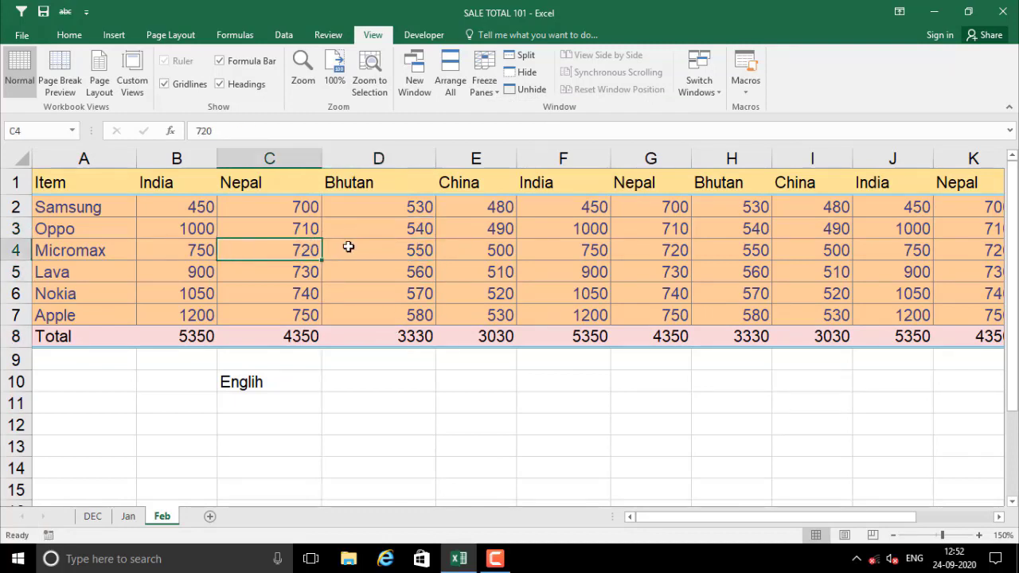
pyautogui.click(402, 251)
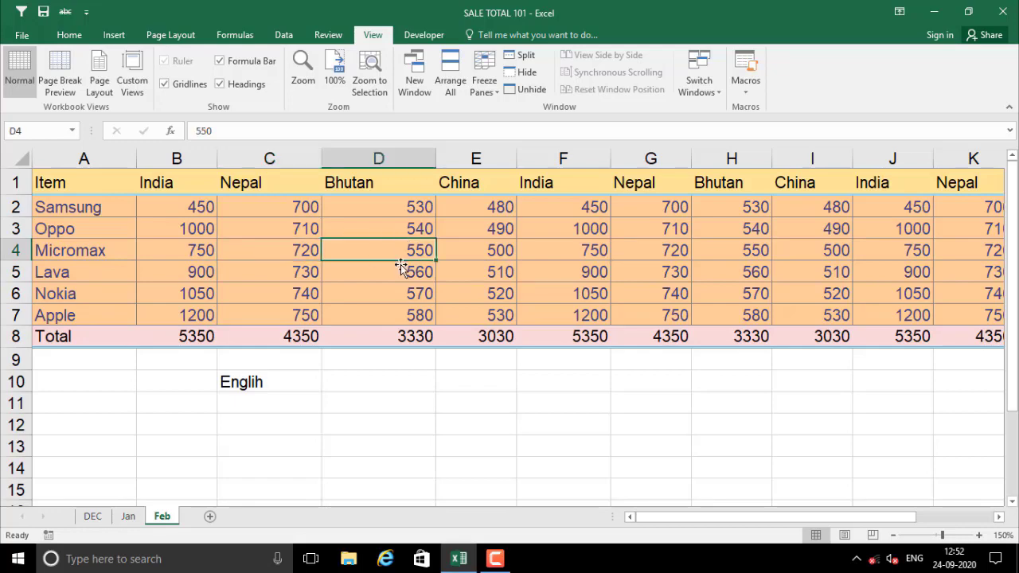
pyautogui.moveTo(691, 517); pyautogui.dragTo(507, 443)
pyautogui.click(371, 237)
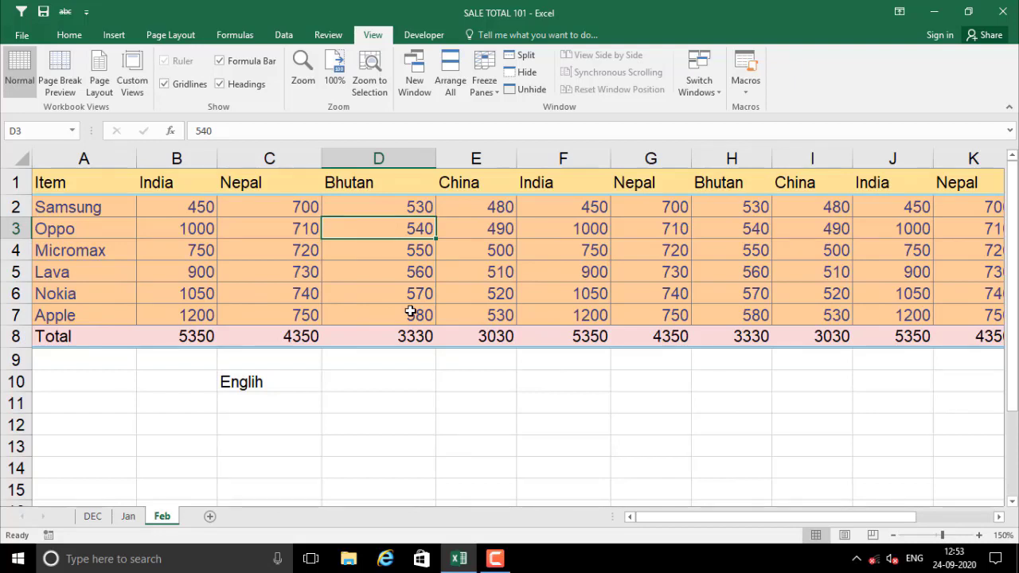
pyautogui.click(381, 278)
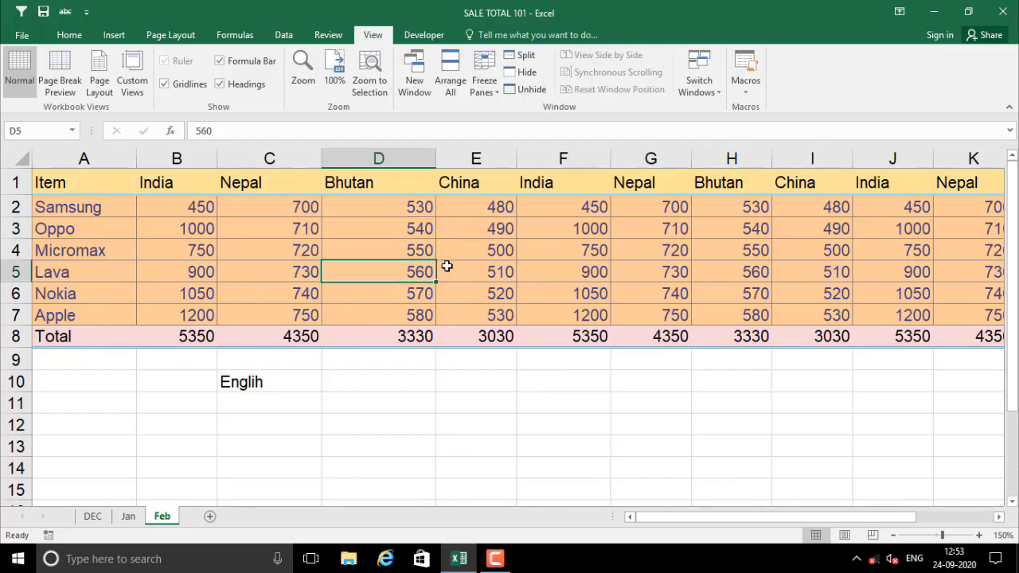
pyautogui.click(327, 34)
pyautogui.click(376, 39)
# From Custom Views, choose Add to name a new view of the Feb sheet
pyautogui.click(133, 91)
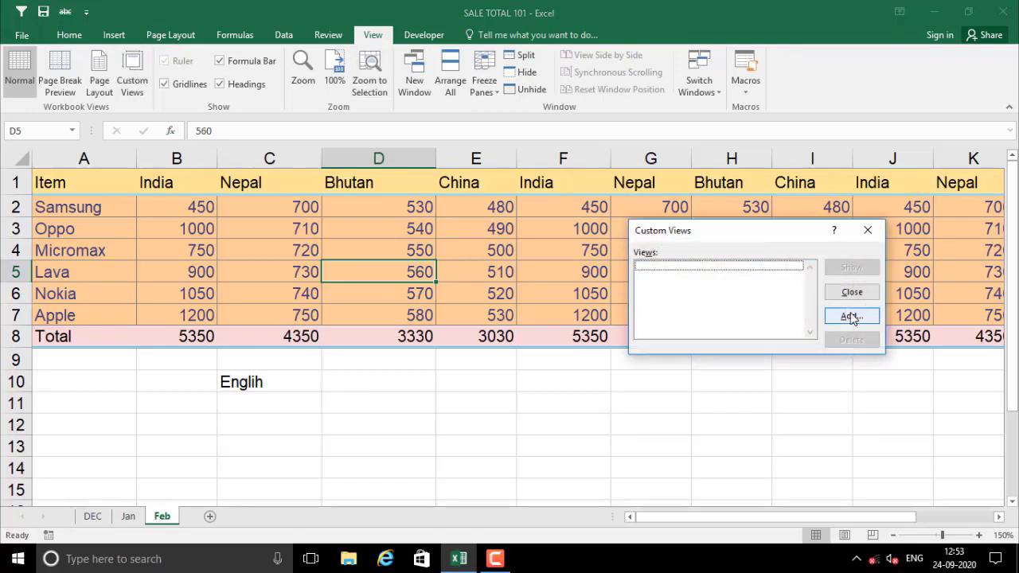
pyautogui.click(850, 317)
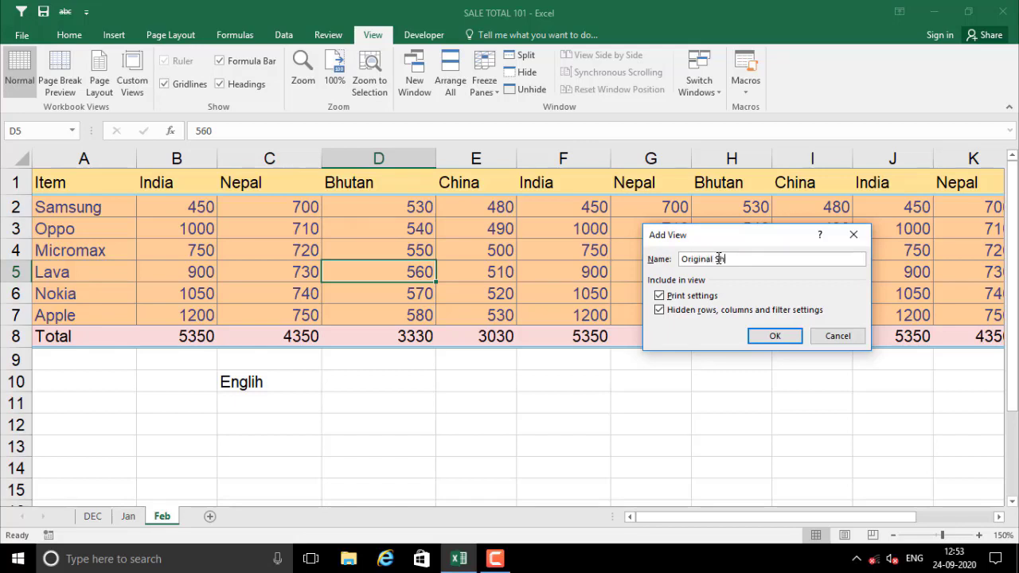
# Save the full sheet as the custom view 'Original Sheet'
pyautogui.click(755, 338)
pyautogui.click(499, 383)
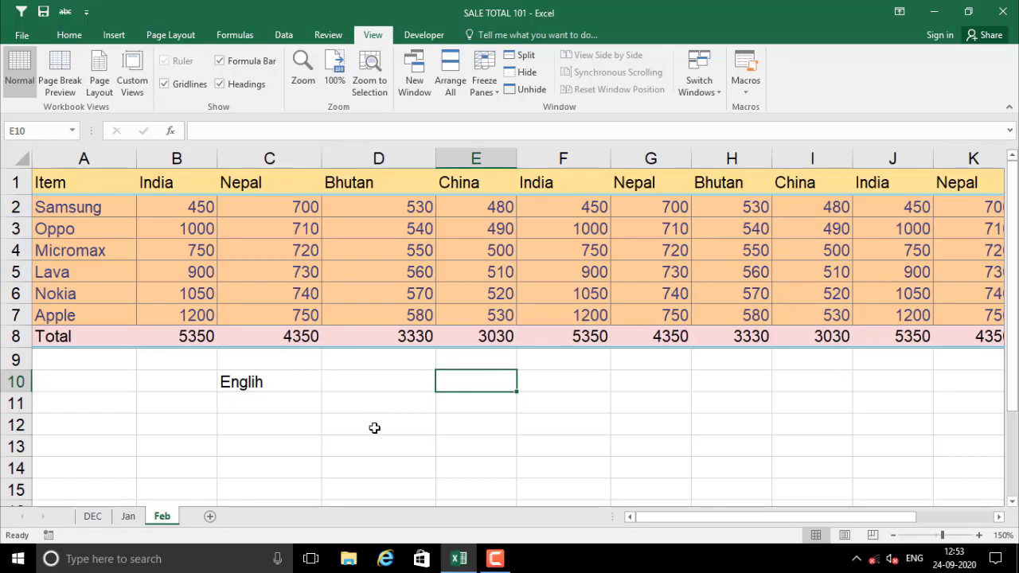
pyautogui.click(342, 293)
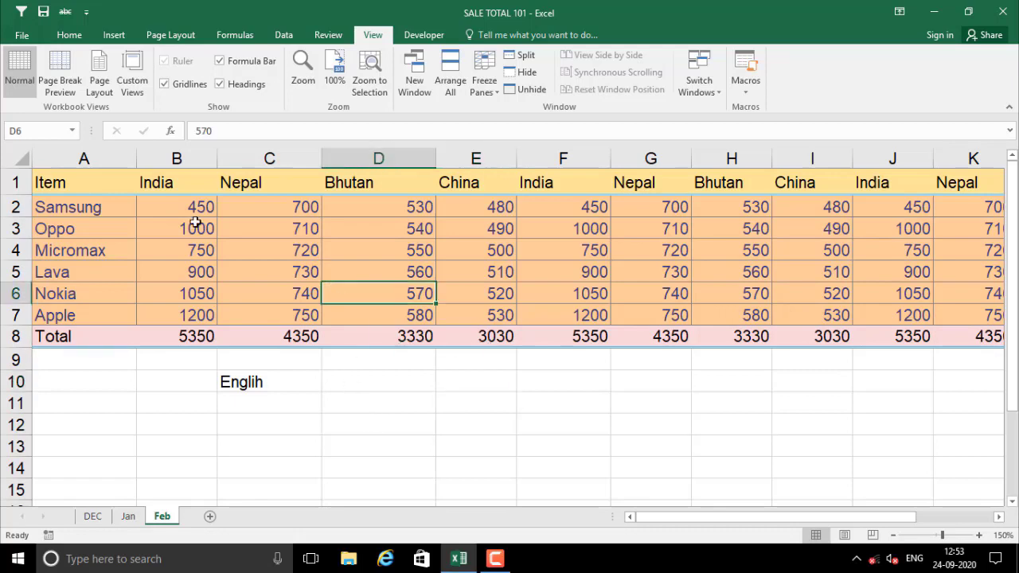
# Add a test custom view named cvs, then delete it again
pyautogui.click(134, 84)
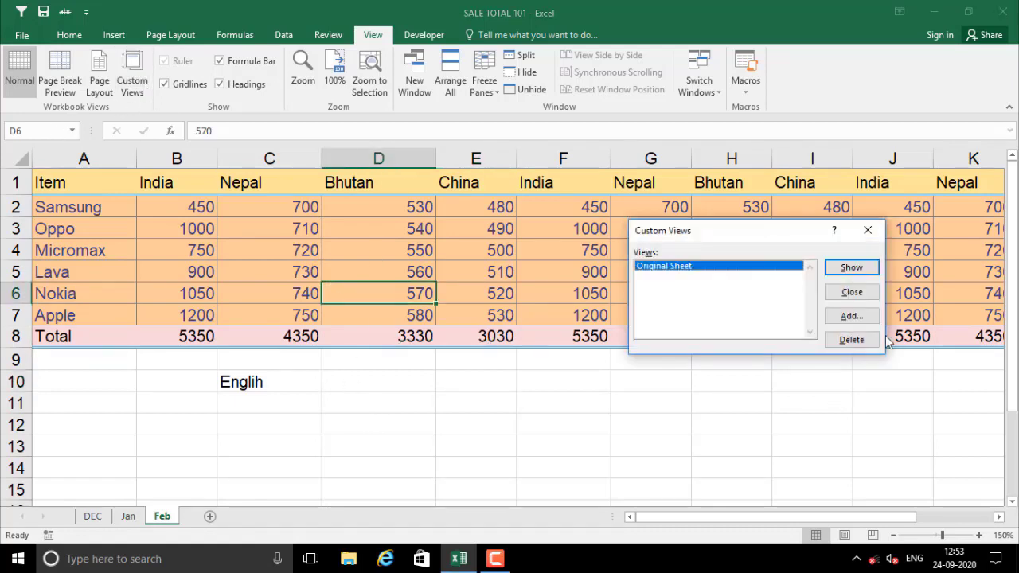
pyautogui.click(866, 318)
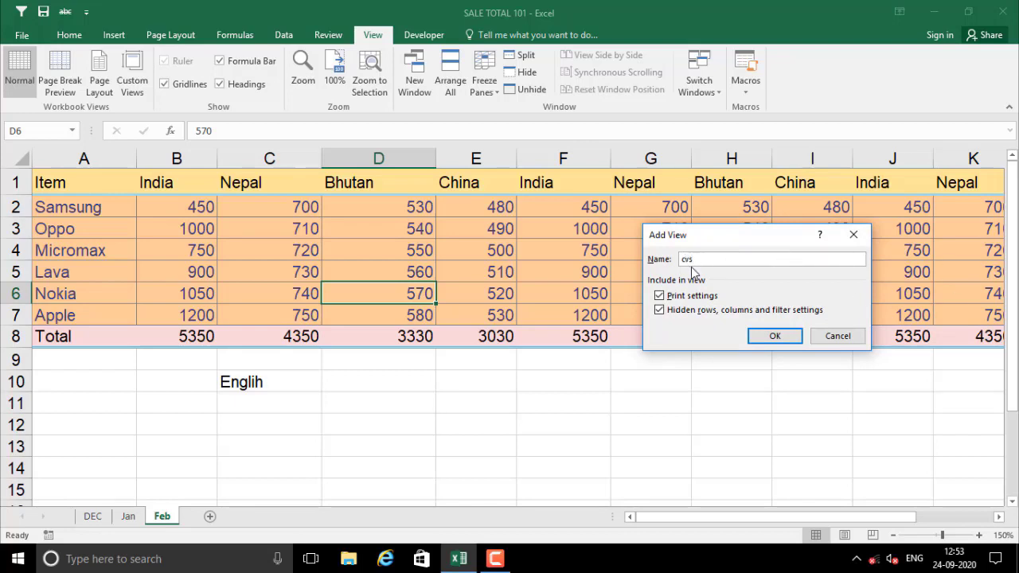
pyautogui.click(774, 336)
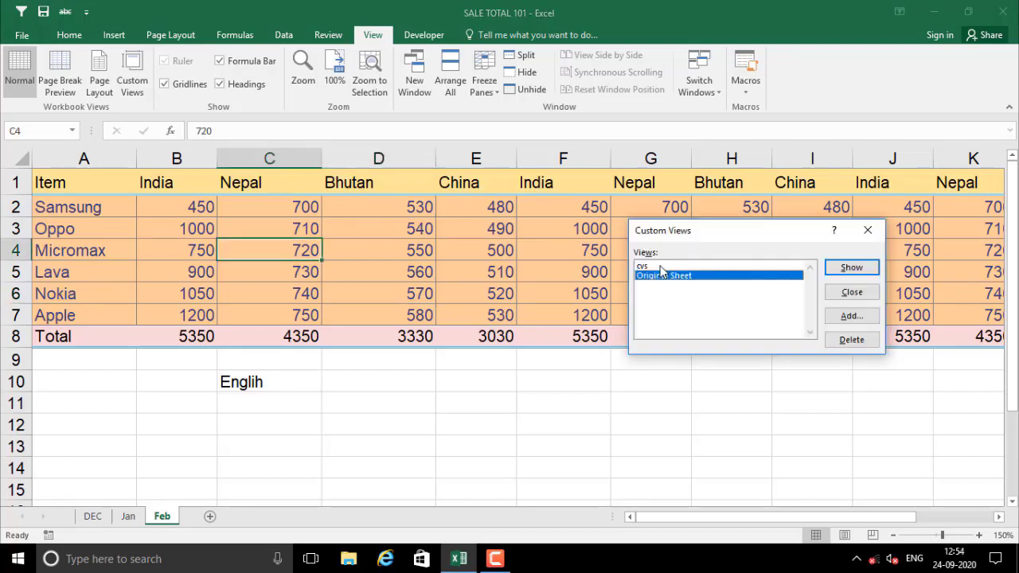
pyautogui.click(661, 268)
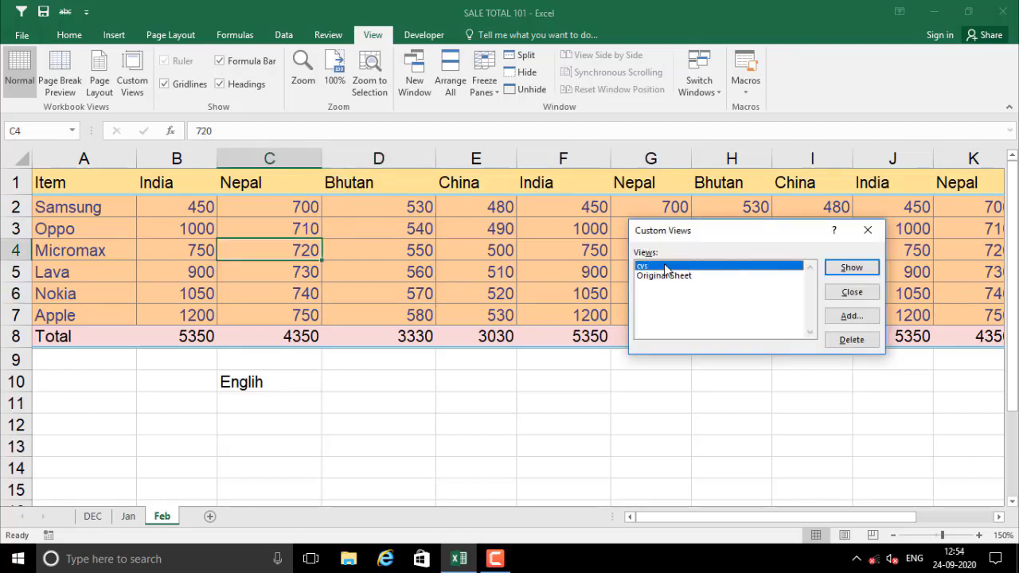
pyautogui.click(858, 342)
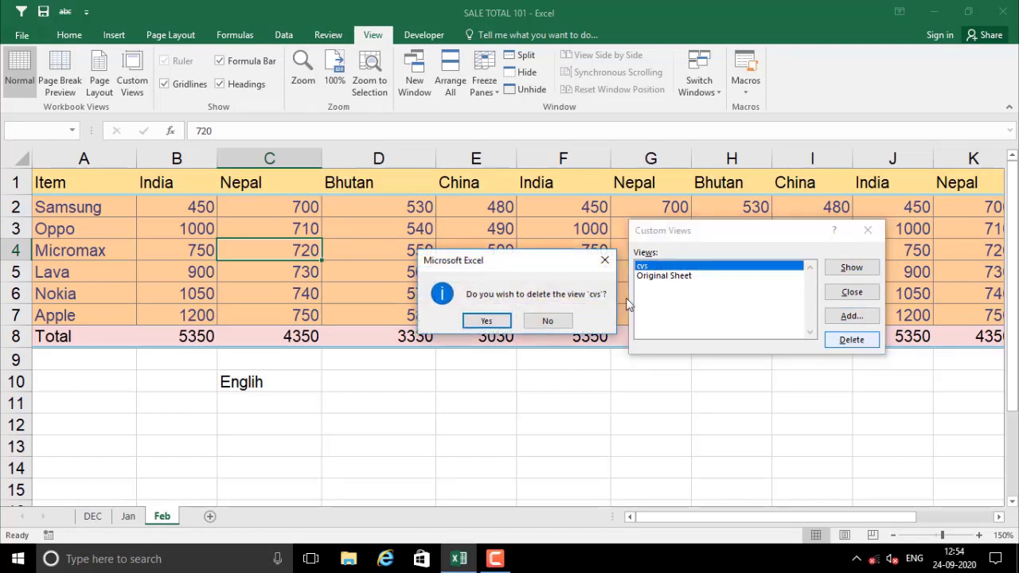
pyautogui.click(487, 322)
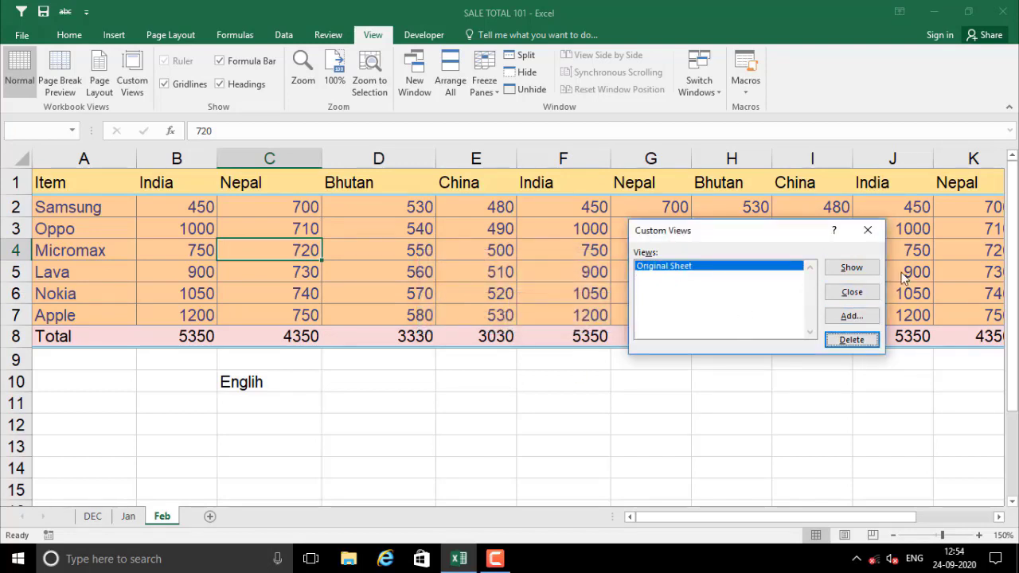
pyautogui.click(849, 292)
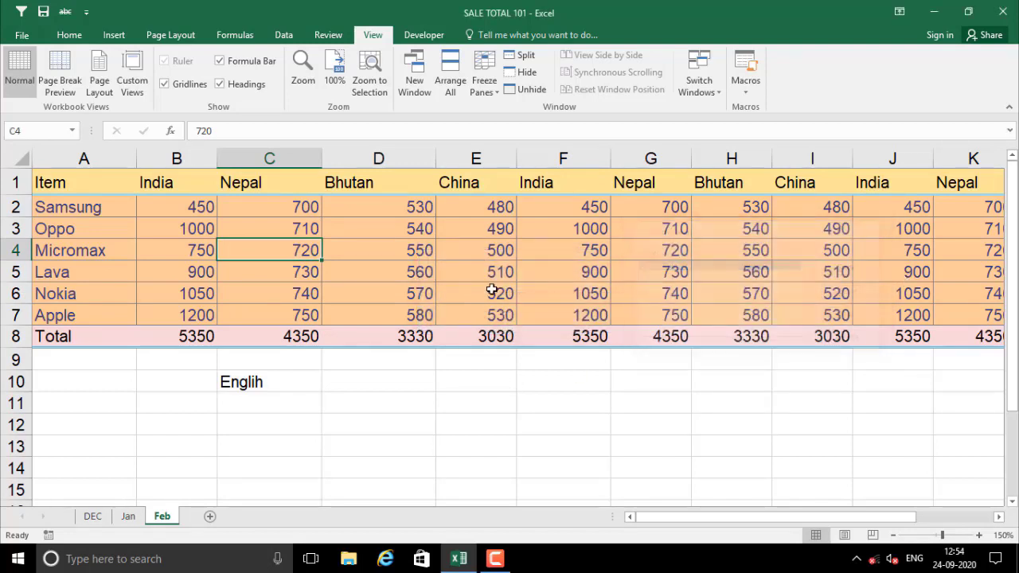
pyautogui.click(423, 275)
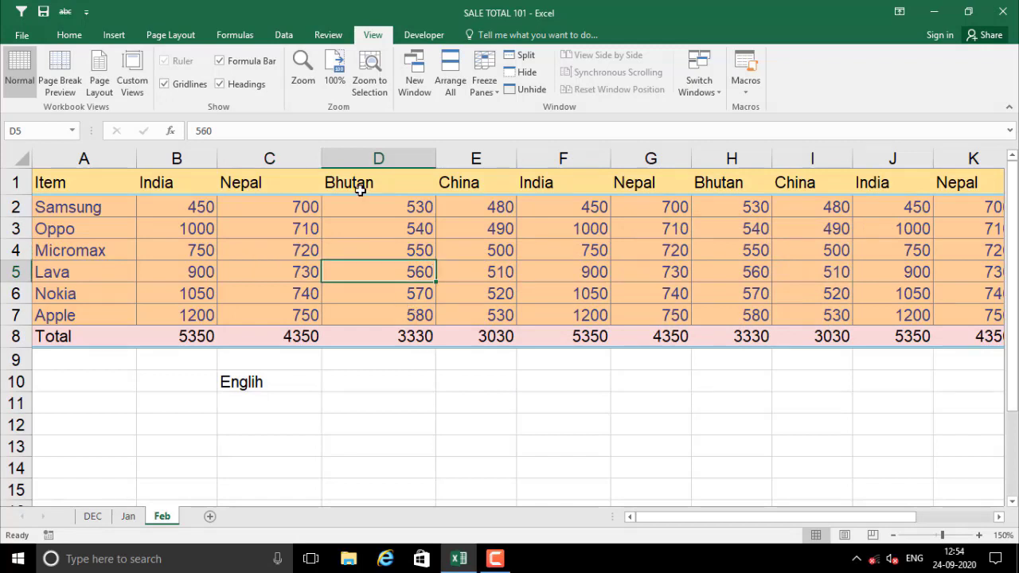
# Hide columns C through N
pyautogui.moveTo(288, 151); pyautogui.dragTo(816, 159)
pyautogui.rightClick(816, 160)
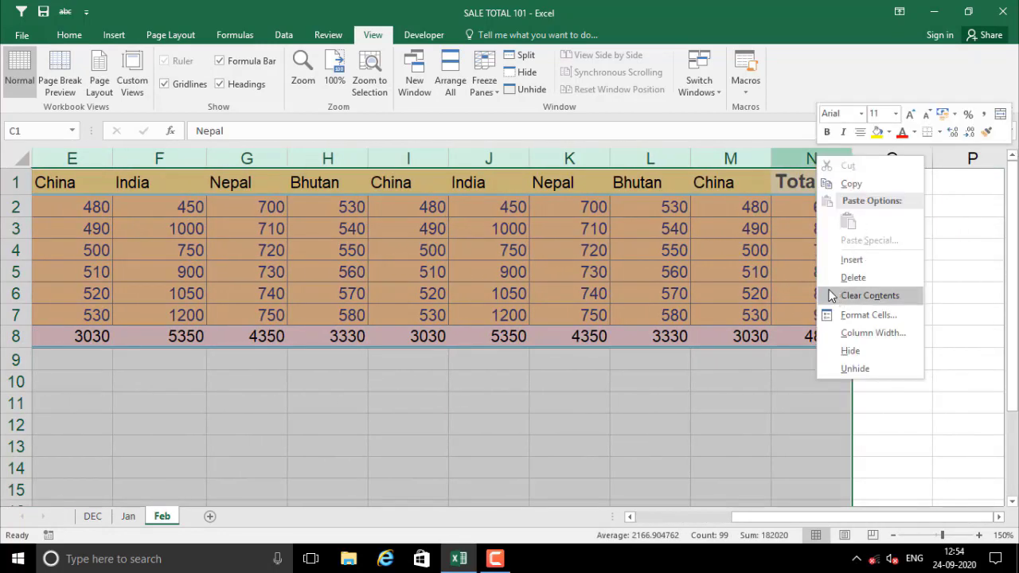
pyautogui.click(851, 350)
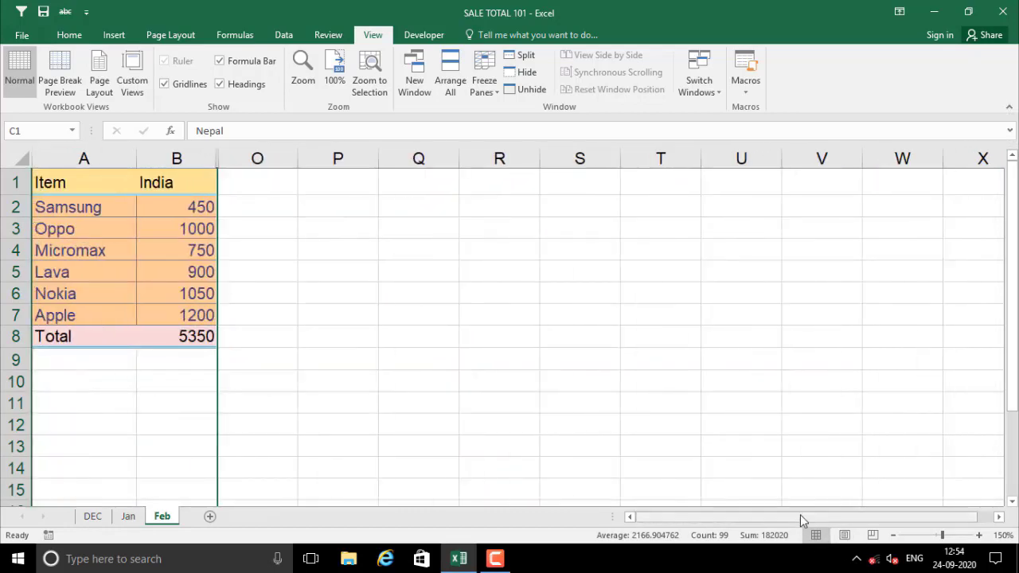
# Hide rows 4 and 5 holding Micromax and Lava
pyautogui.moveTo(16, 250); pyautogui.dragTo(17, 272)
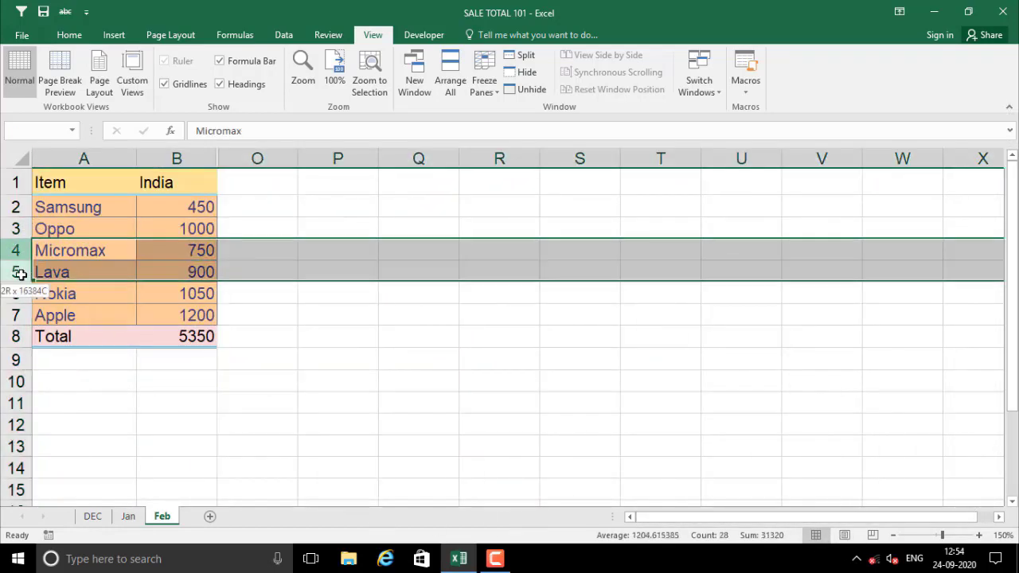
pyautogui.rightClick(19, 273)
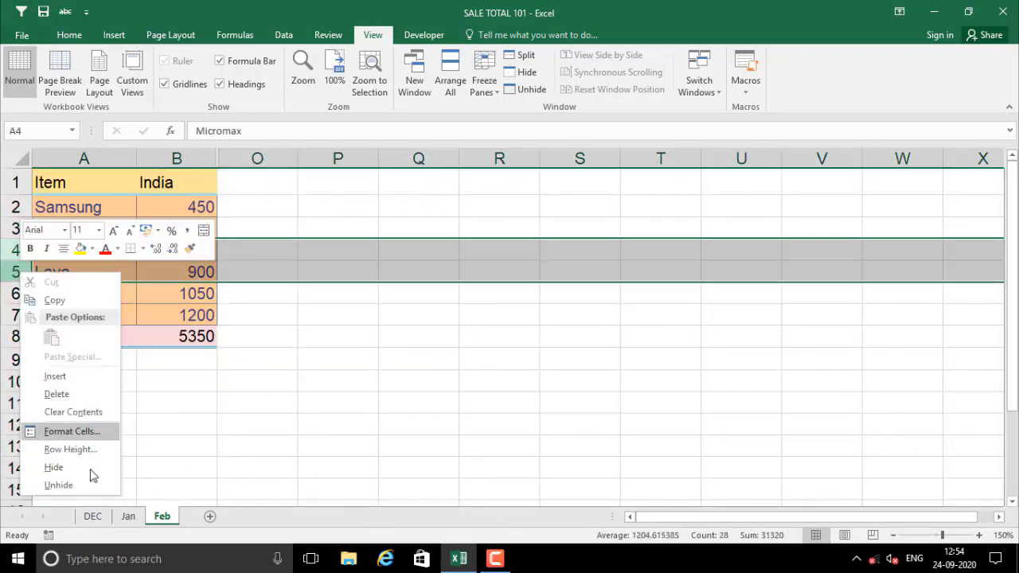
pyautogui.click(64, 468)
pyautogui.click(262, 403)
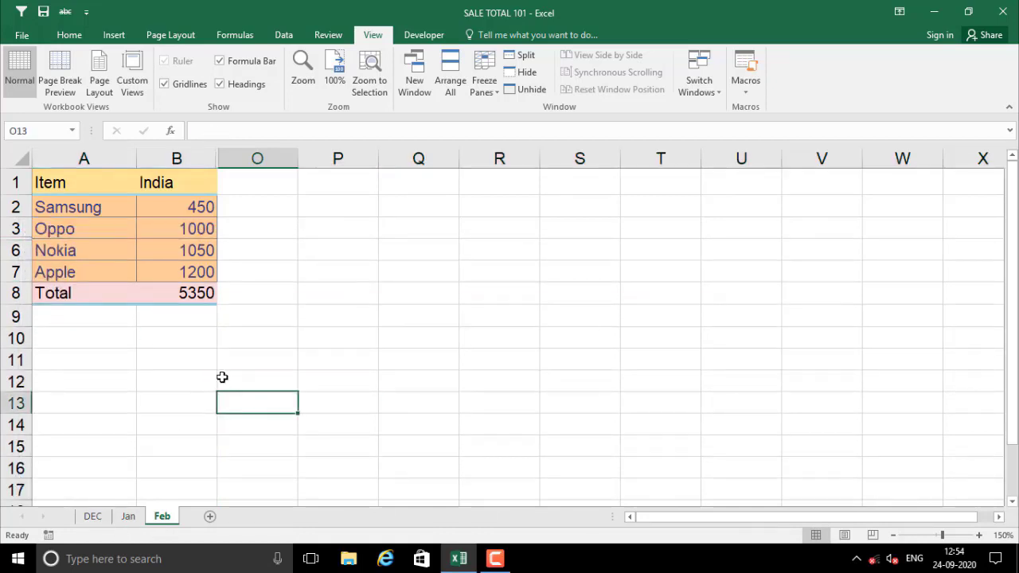
pyautogui.click(168, 336)
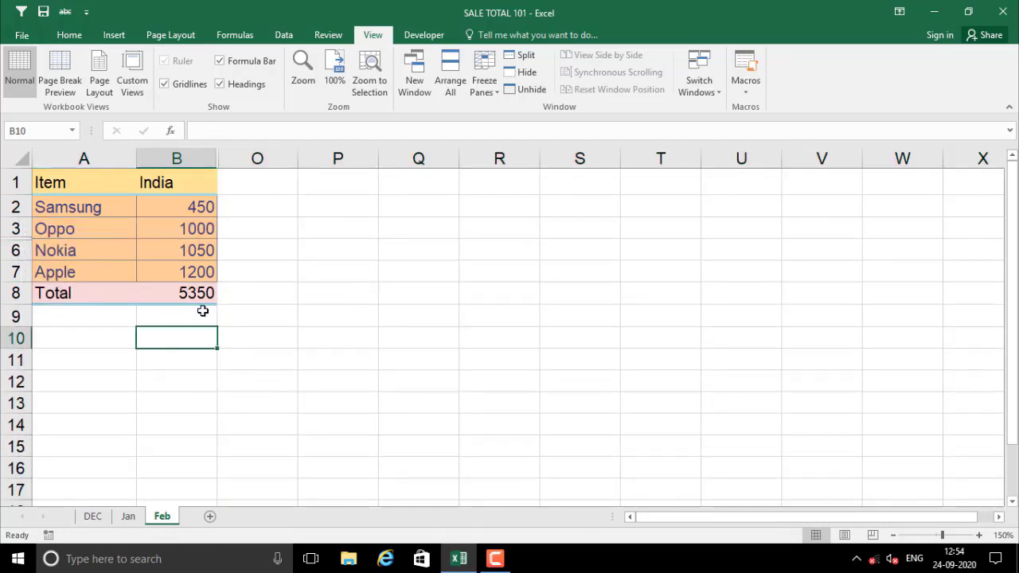
# Save the trimmed layout as a custom view named cvs
pyautogui.click(133, 90)
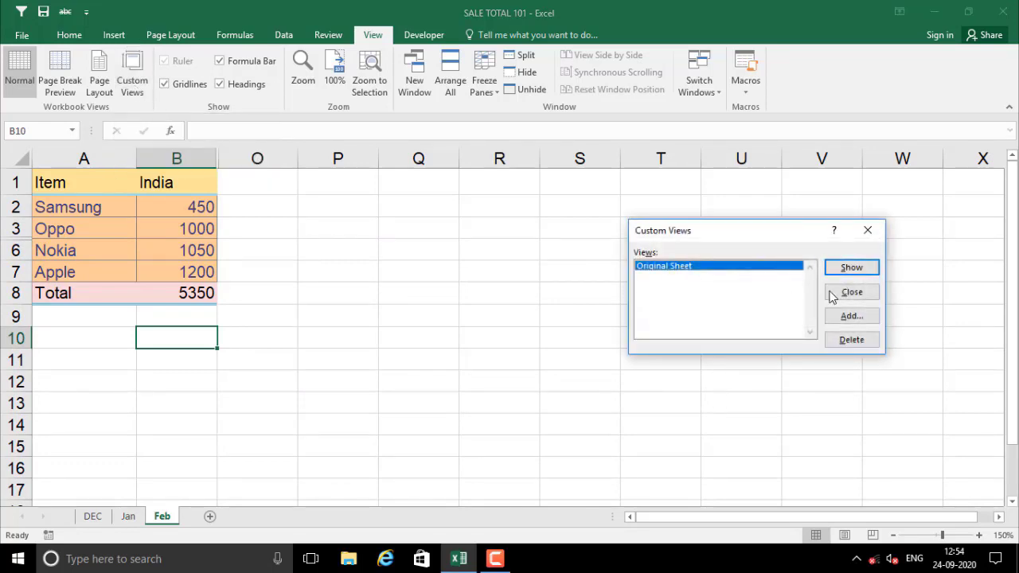
pyautogui.click(850, 316)
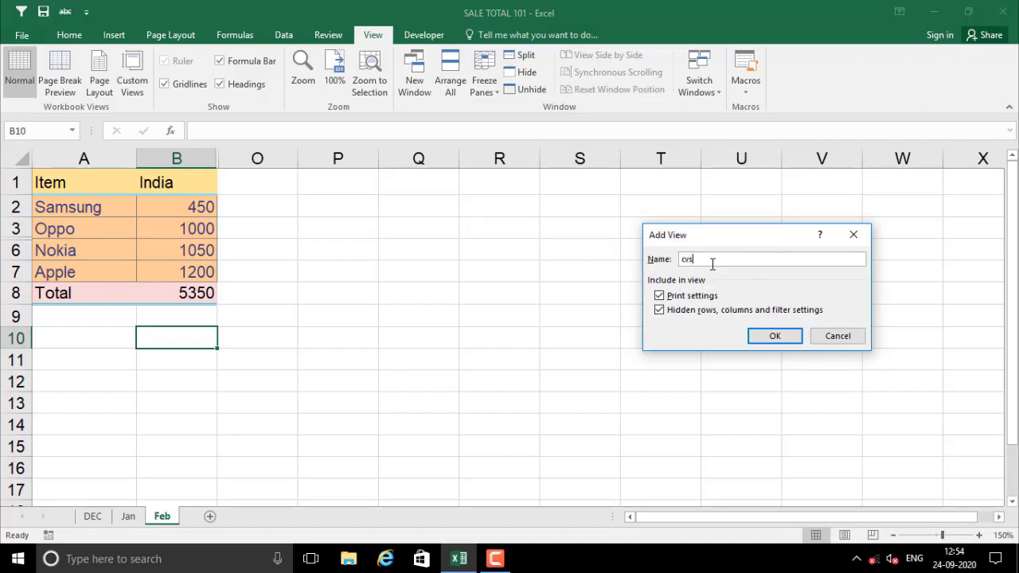
pyautogui.click(775, 335)
pyautogui.click(368, 279)
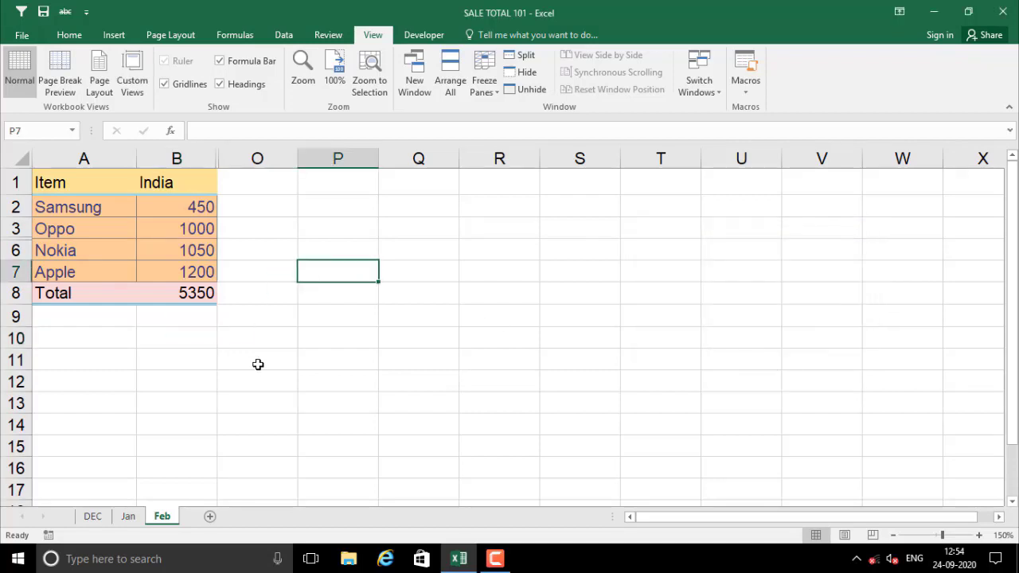
pyautogui.click(247, 375)
pyautogui.click(181, 338)
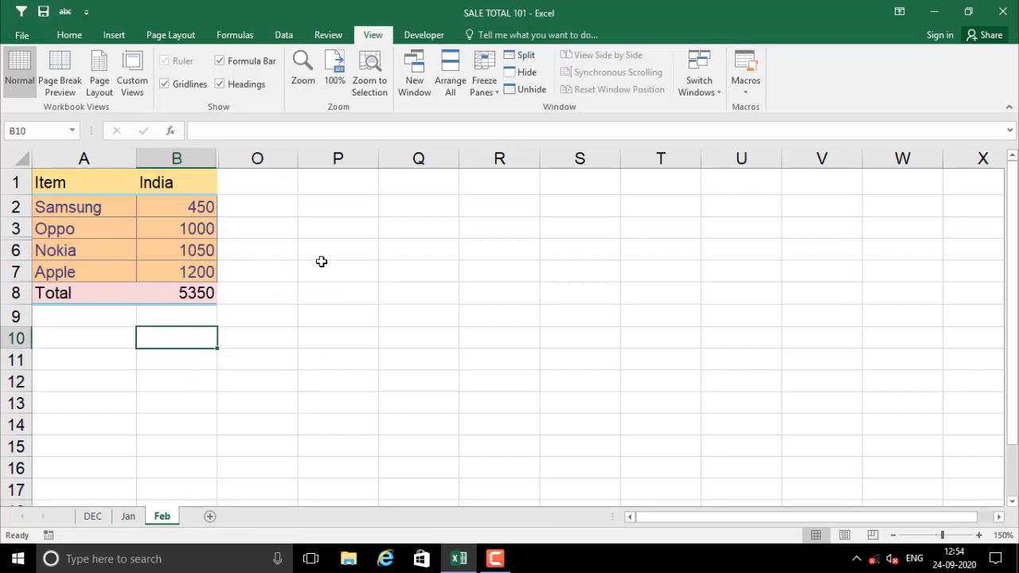
# Show the Original Sheet view, then switch back to the cvs view
pyautogui.click(134, 88)
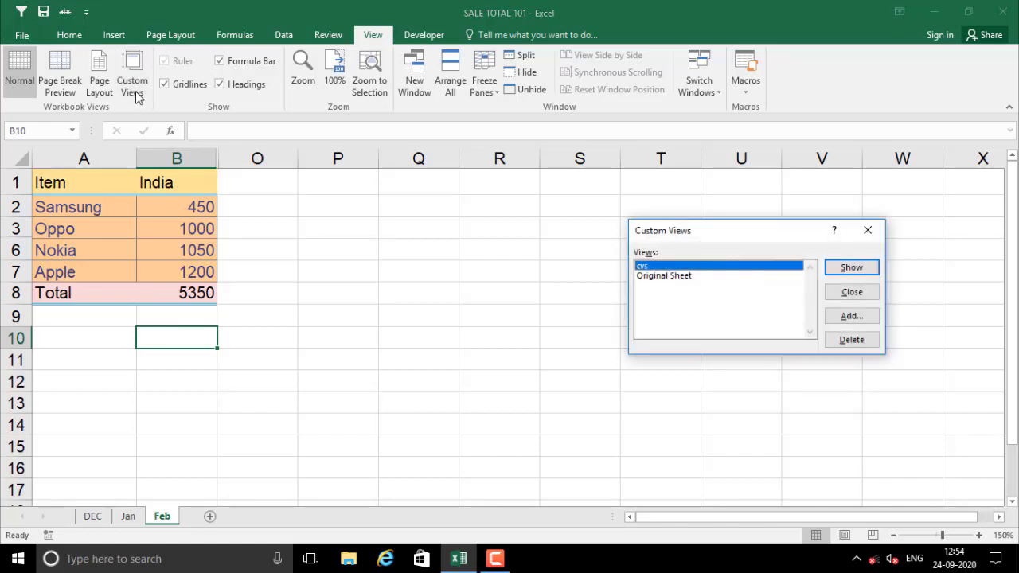
pyautogui.click(651, 278)
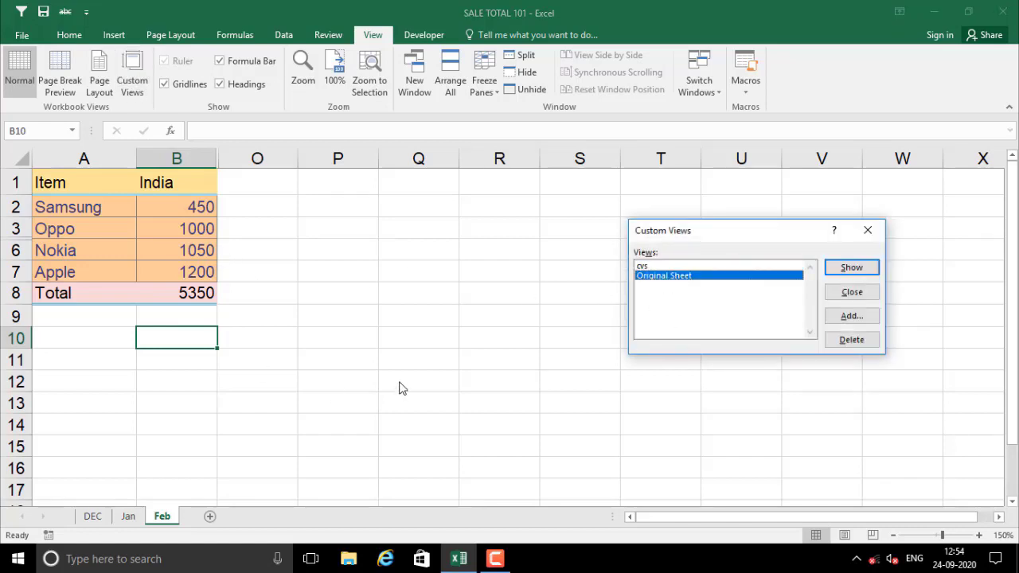
pyautogui.click(849, 268)
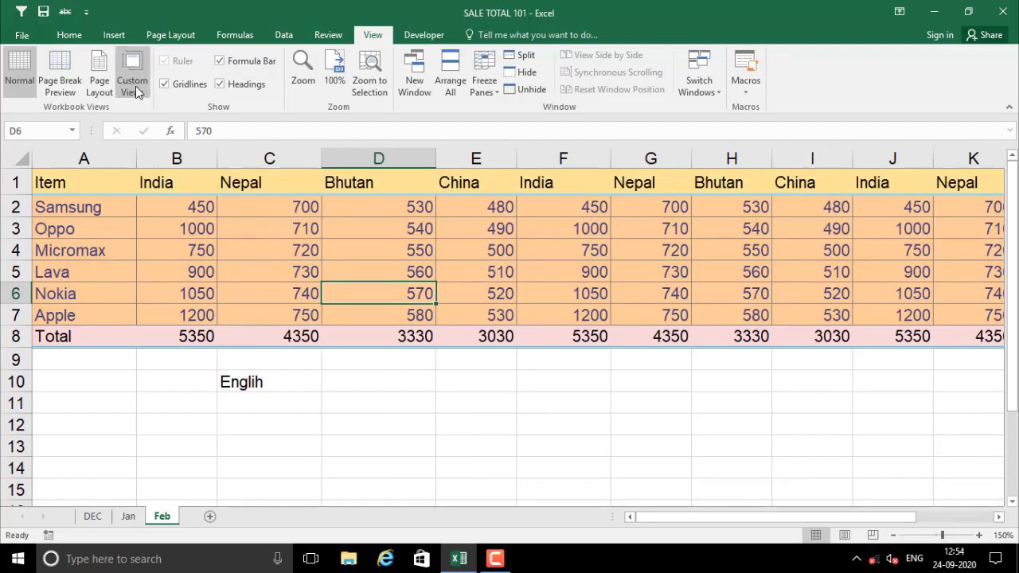
pyautogui.click(135, 86)
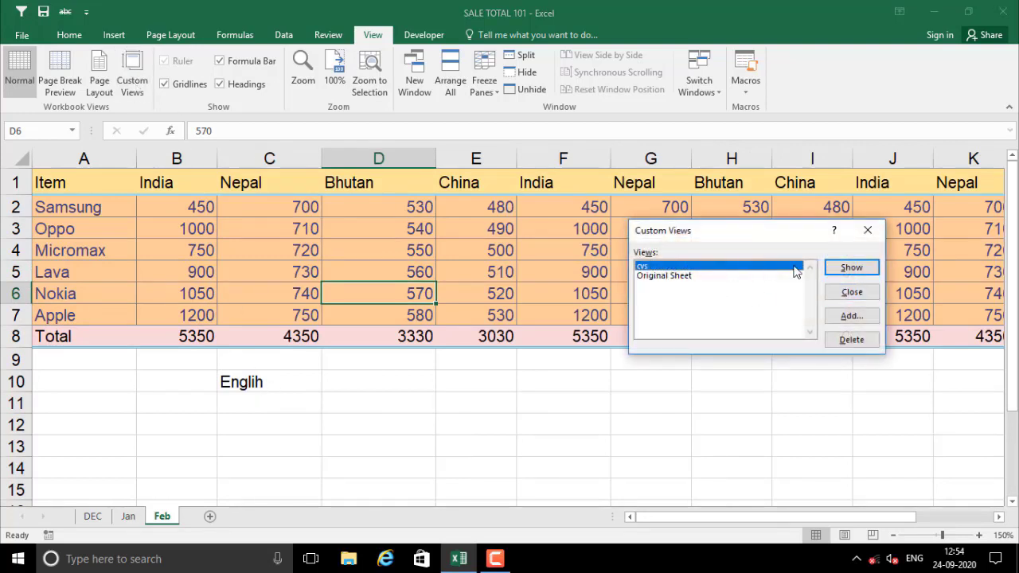
pyautogui.click(844, 268)
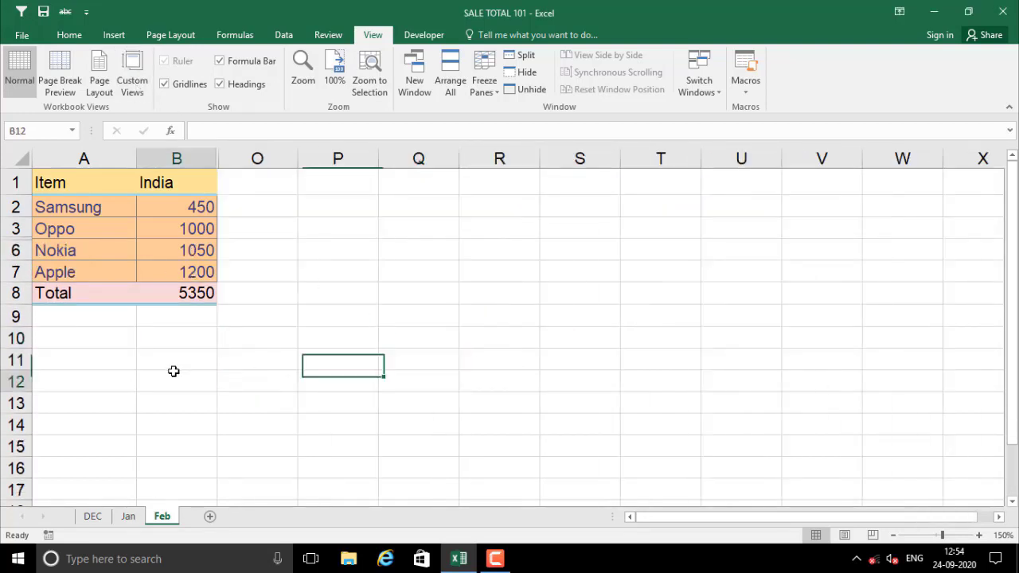
pyautogui.click(170, 264)
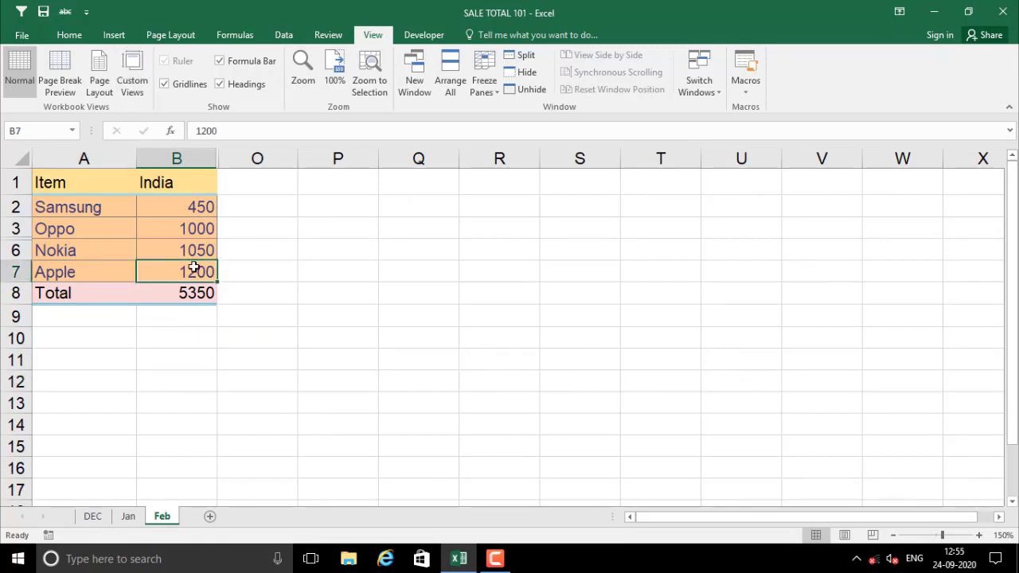
pyautogui.moveTo(83, 157); pyautogui.dragTo(255, 158)
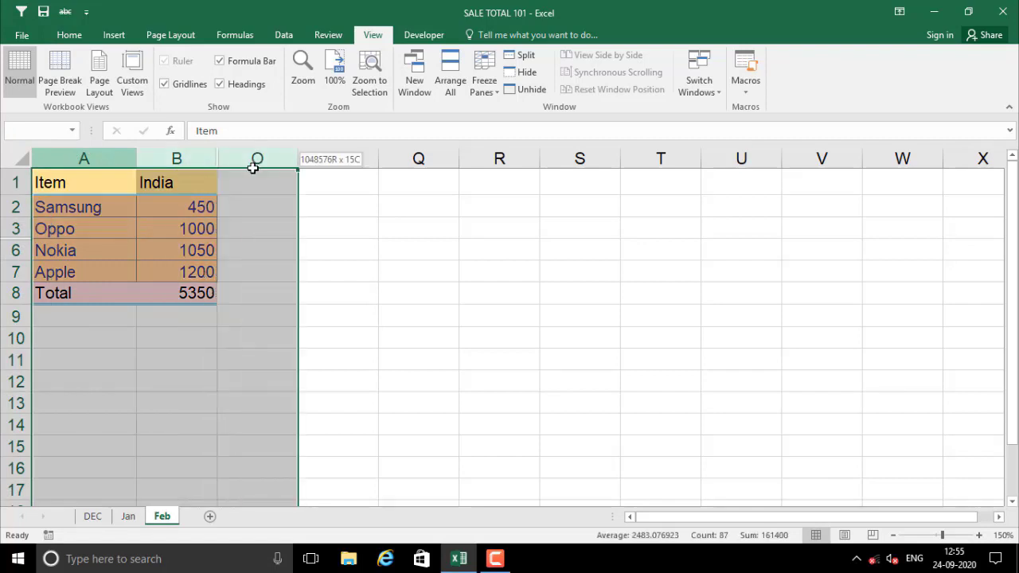
pyautogui.rightClick(167, 156)
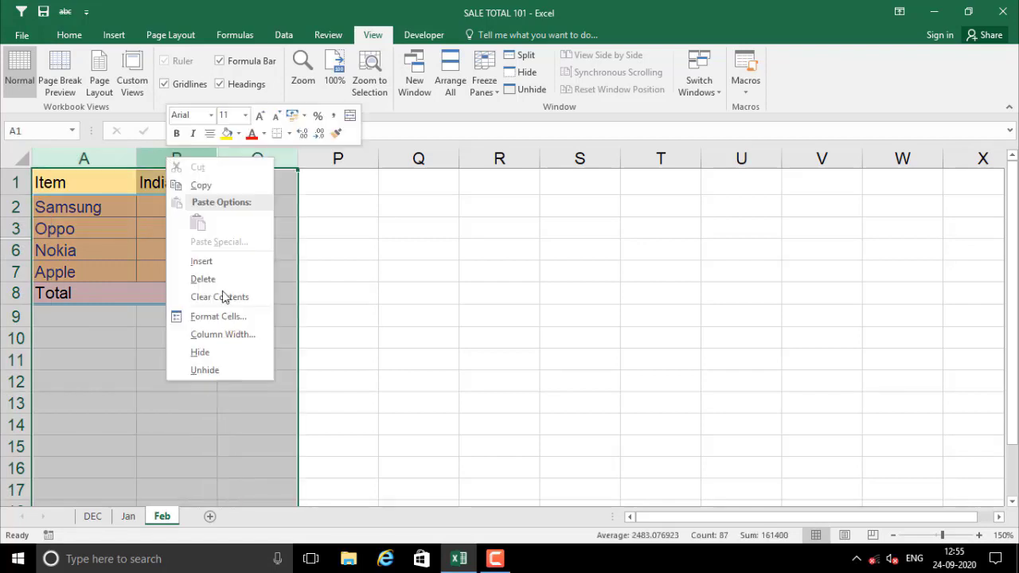
pyautogui.click(213, 365)
pyautogui.click(246, 359)
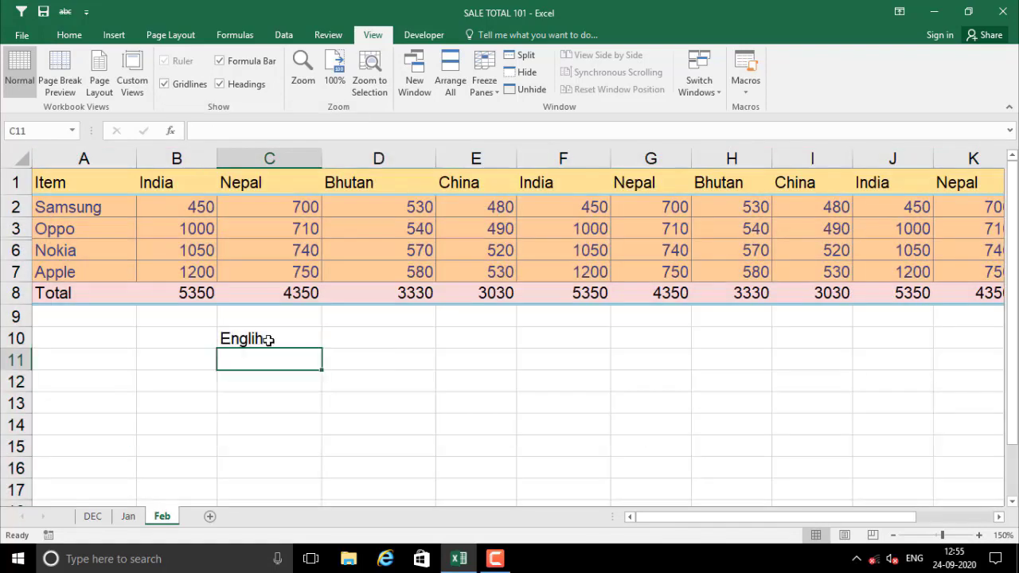
pyautogui.moveTo(15, 182); pyautogui.dragTo(16, 293)
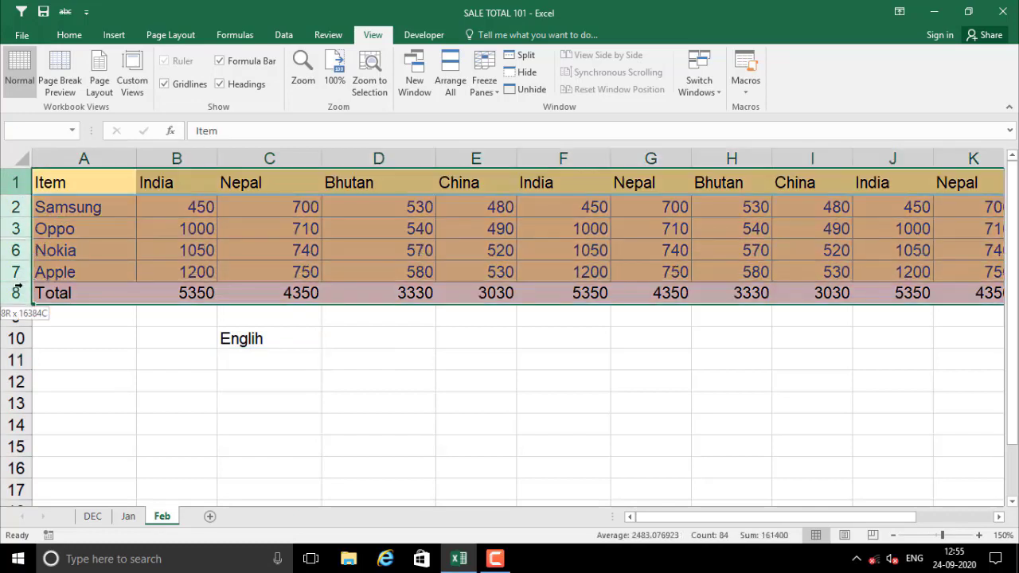
pyautogui.rightClick(11, 250)
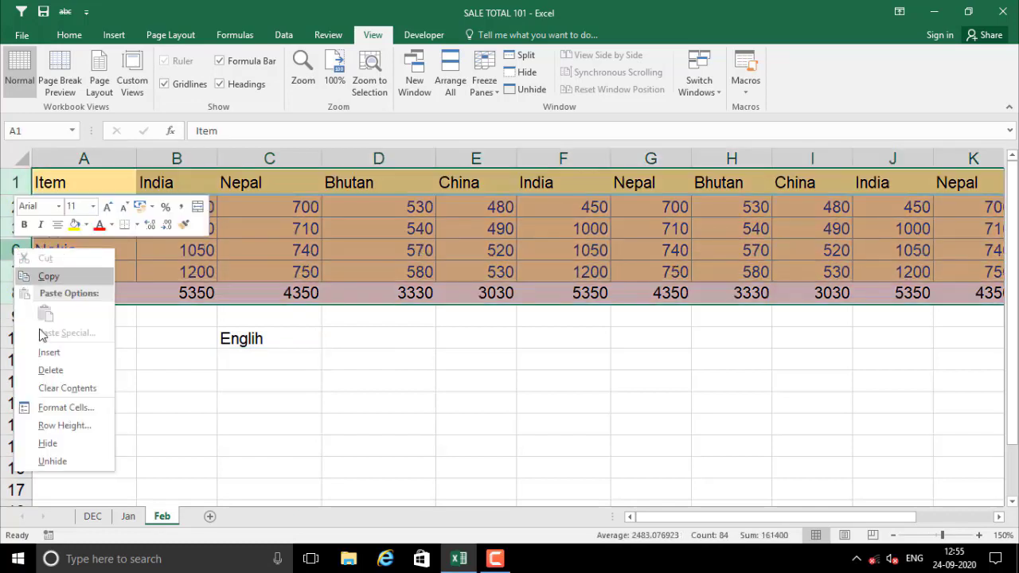
pyautogui.click(66, 461)
pyautogui.click(183, 425)
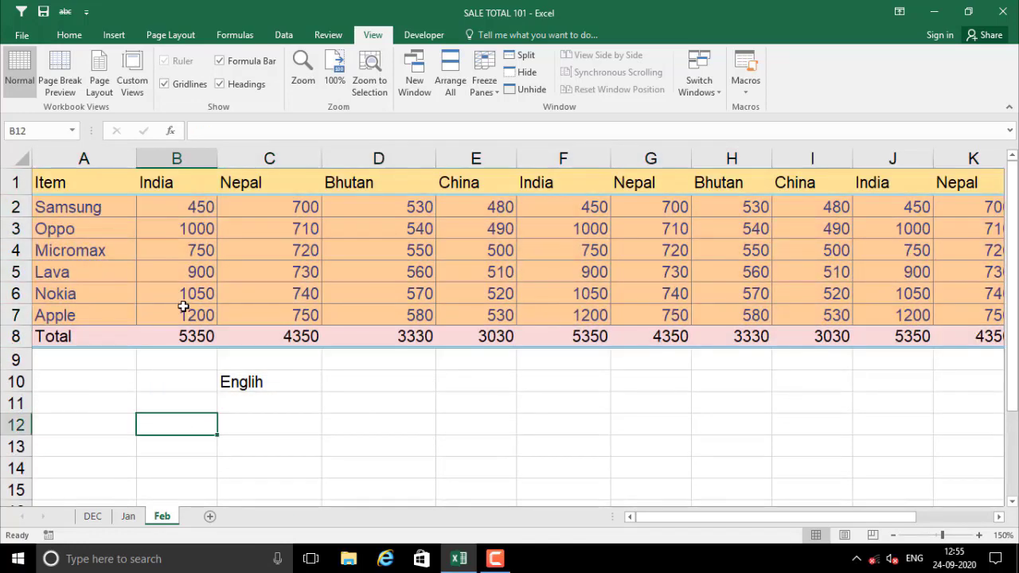
pyautogui.click(164, 358)
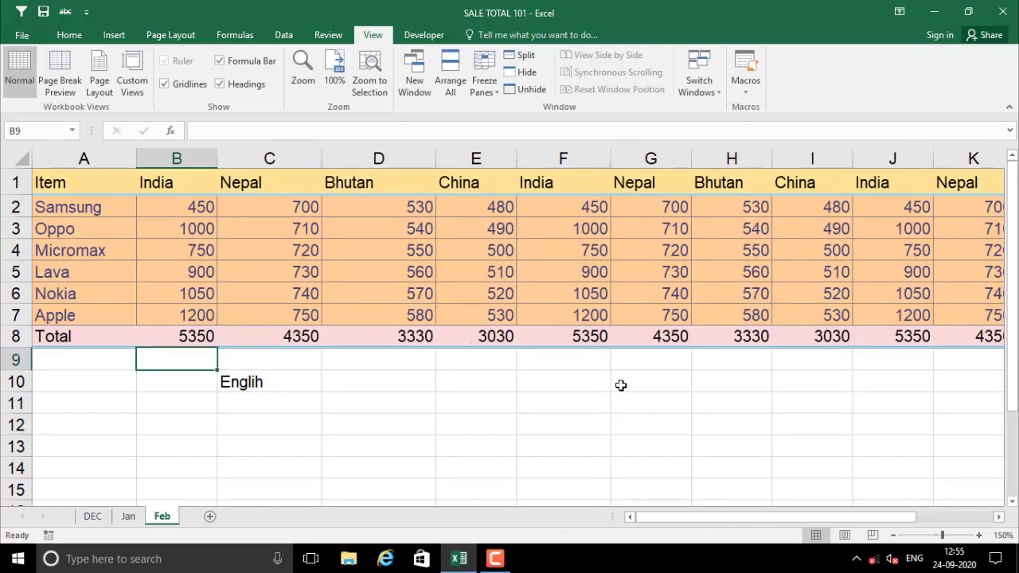
pyautogui.click(561, 158)
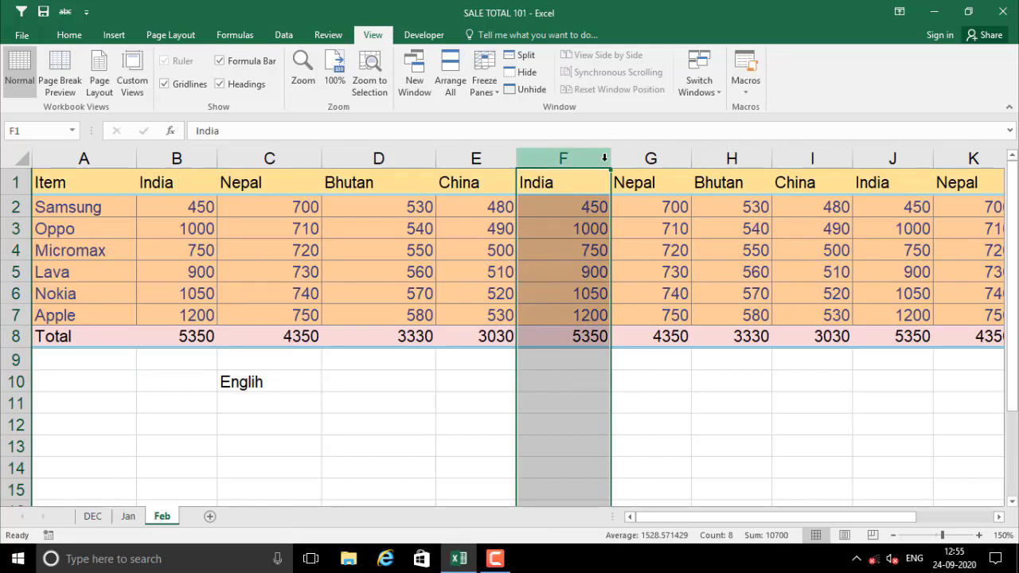
# Inspect cells B8, C6, D5 and C4 on the trimmed cvs layout
pyautogui.click(152, 336)
pyautogui.scroll(-2, 362, 406)
pyautogui.scroll(2, 360, 406)
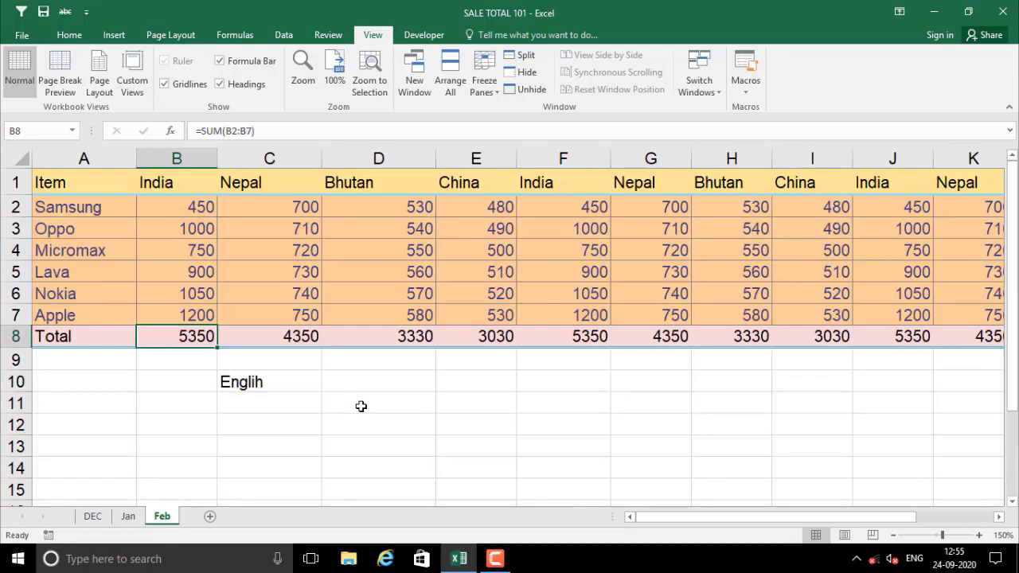
pyautogui.click(267, 292)
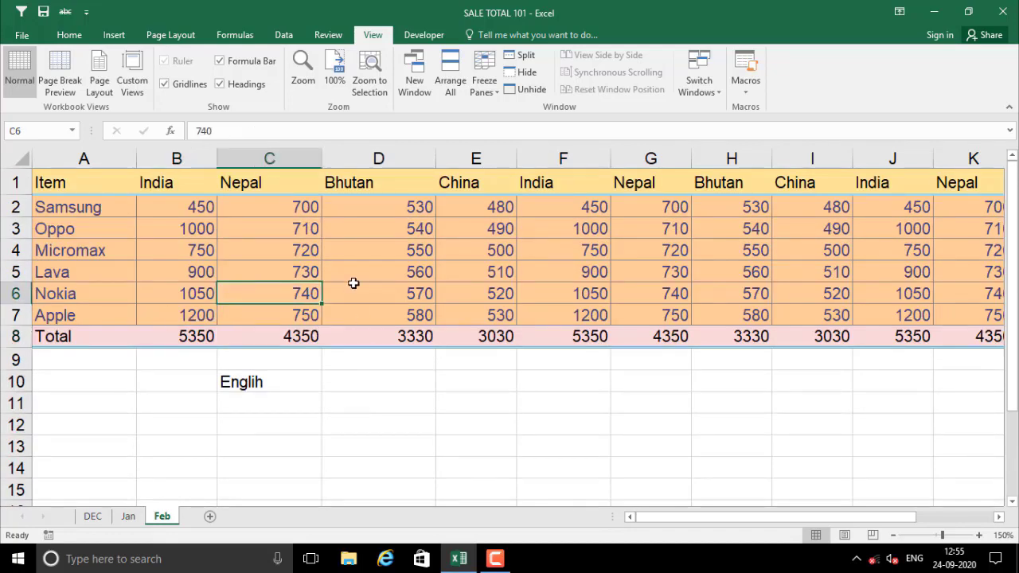
pyautogui.click(387, 265)
pyautogui.click(273, 253)
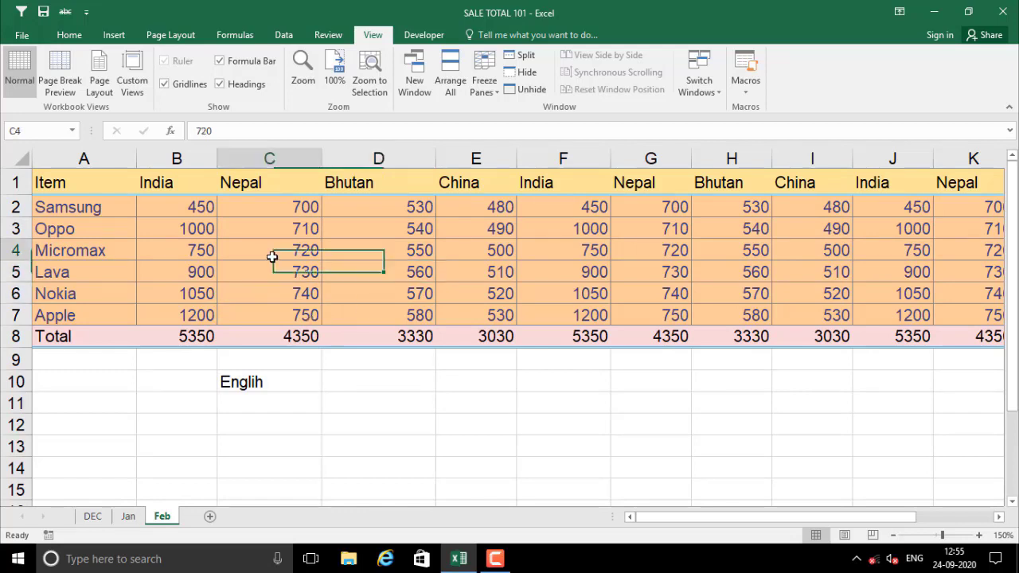
# Delete the cvs view and apply the Original Sheet view
pyautogui.click(132, 76)
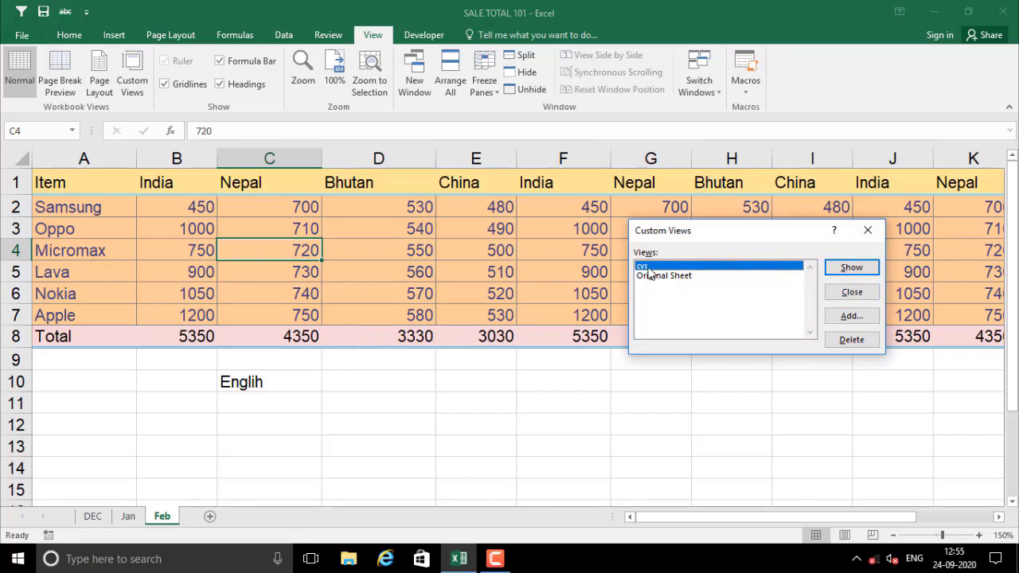
pyautogui.click(852, 340)
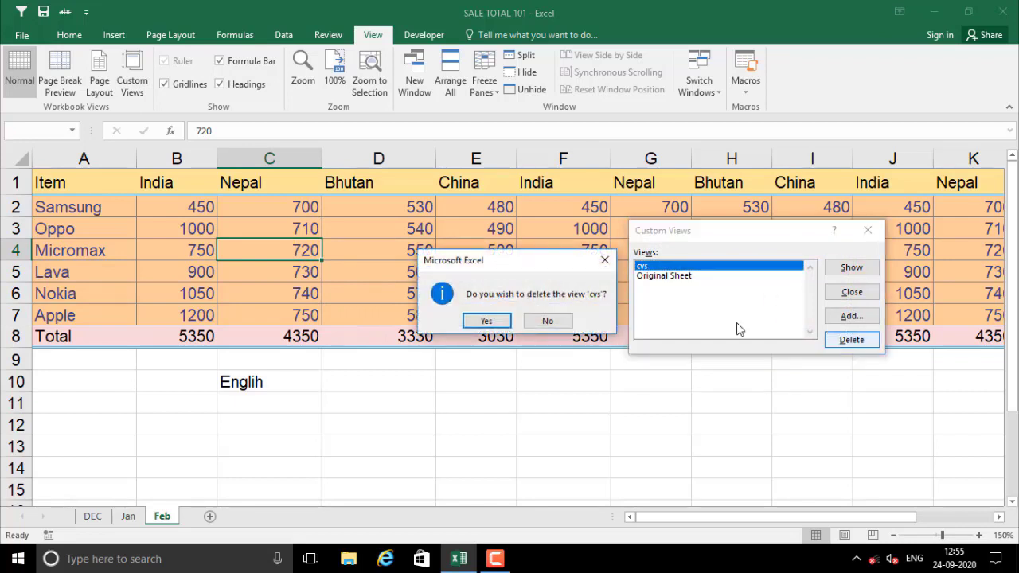
pyautogui.click(486, 321)
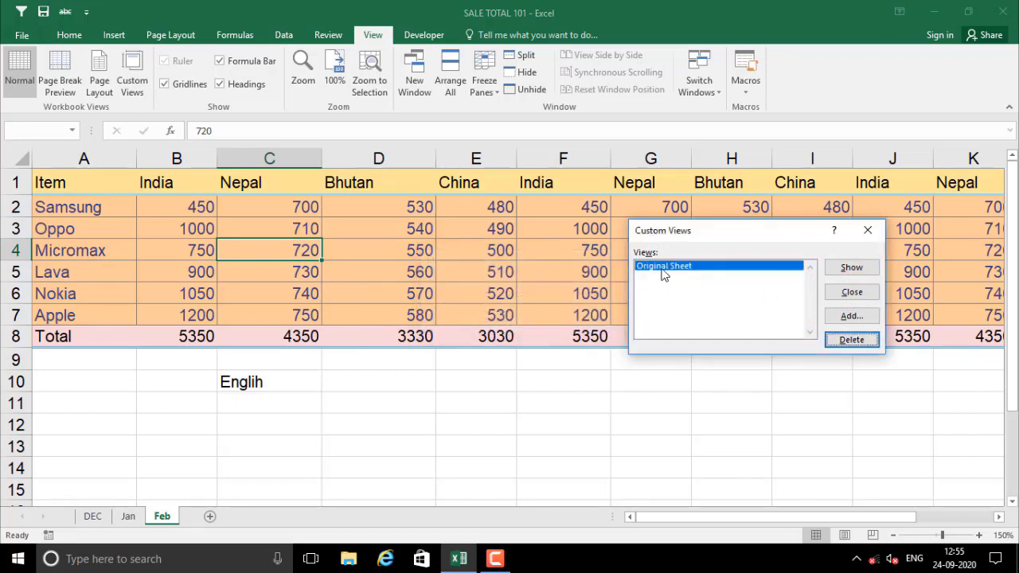
pyautogui.click(851, 268)
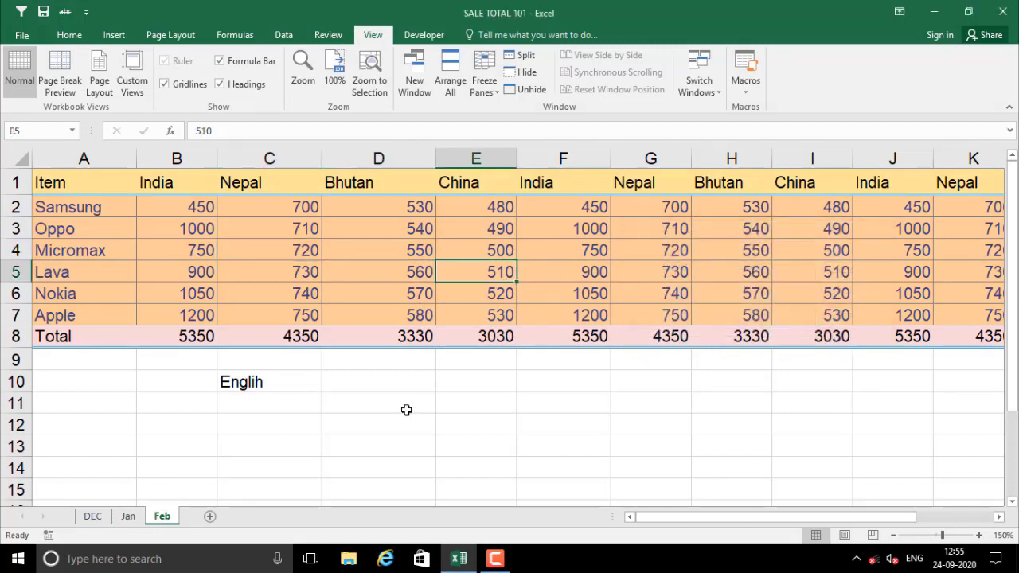
# Check cells D12, D10, A9, B5 and C4 on the restored full sheet
pyautogui.click(362, 416)
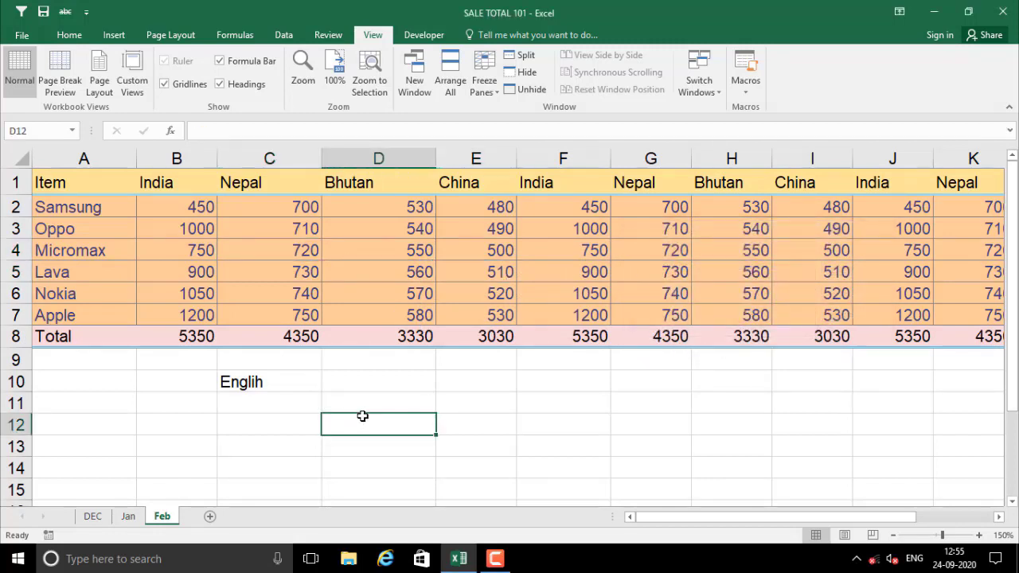
pyautogui.click(377, 388)
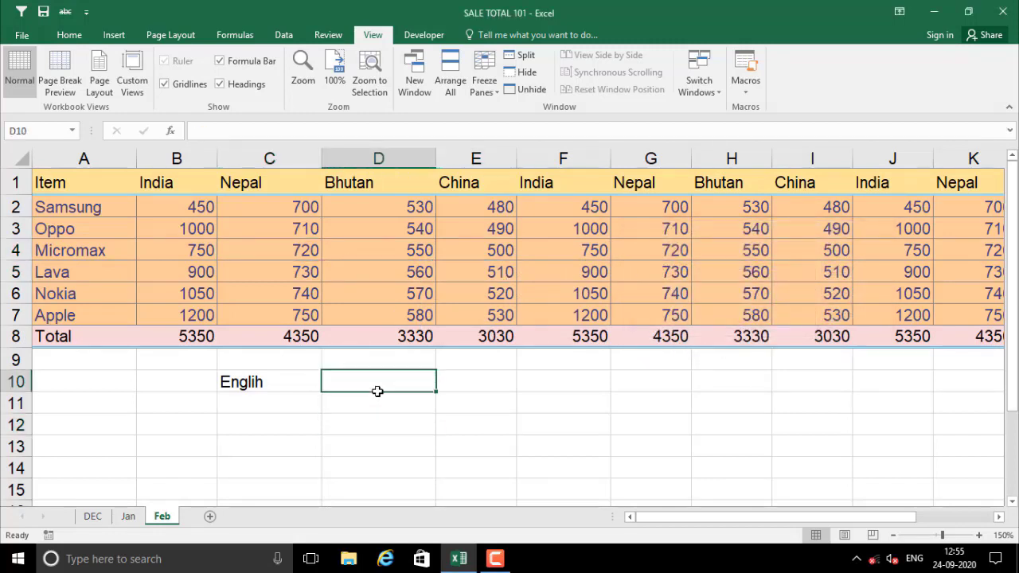
pyautogui.click(135, 362)
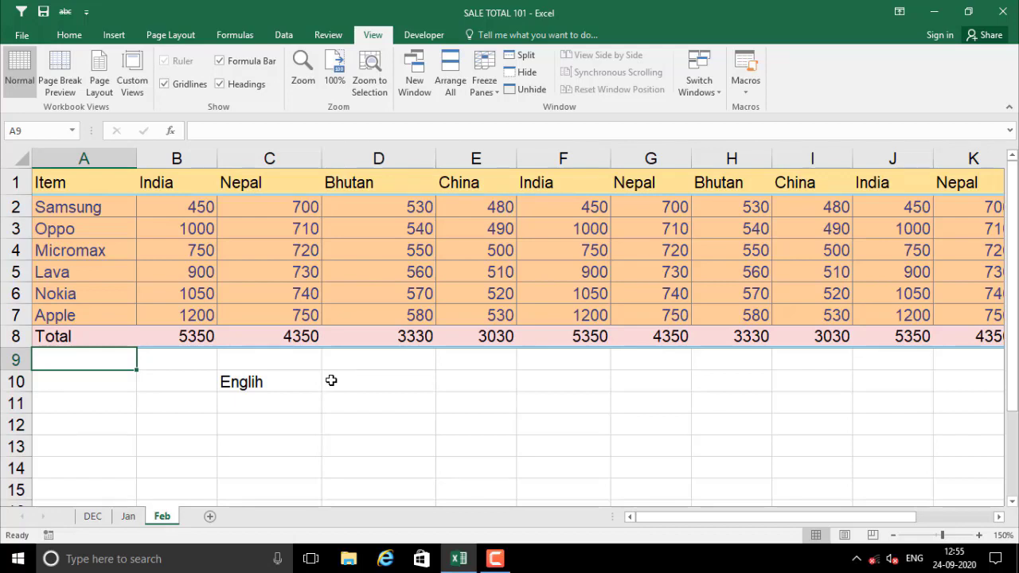
pyautogui.click(331, 376)
pyautogui.click(213, 279)
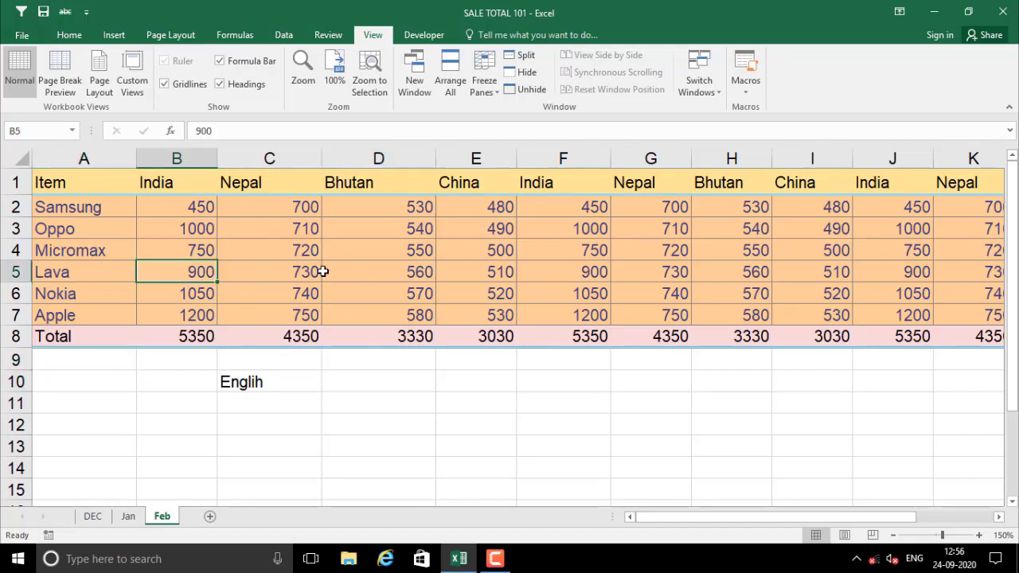
pyautogui.click(277, 251)
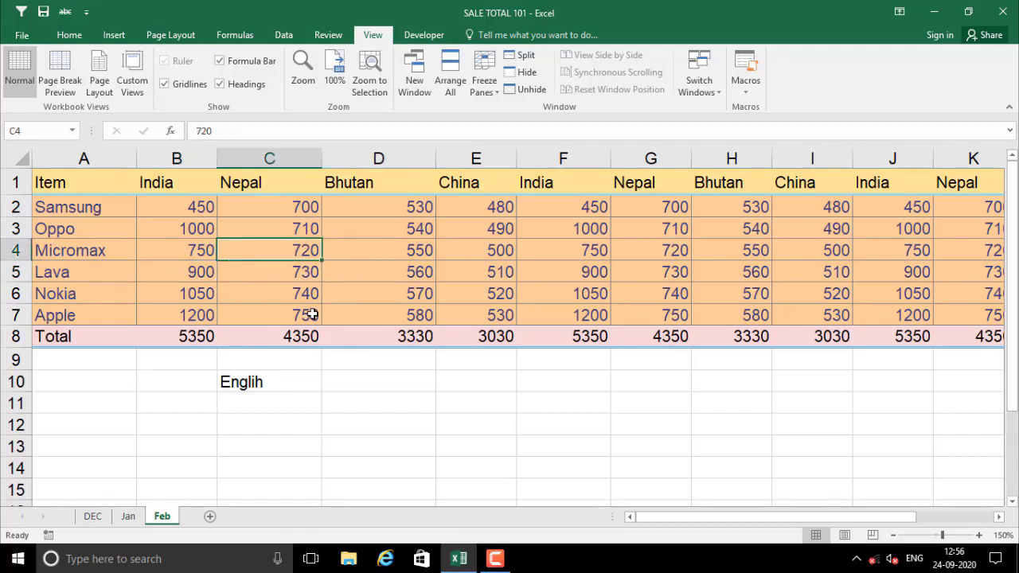
pyautogui.click(326, 35)
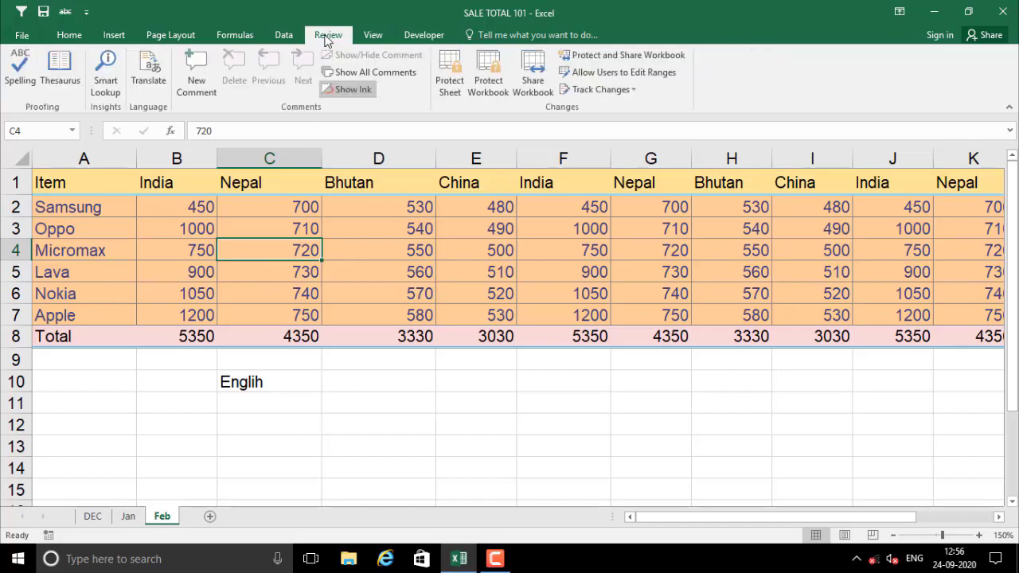
# Run the spelling check, changing Englih to English and restarting from the sheet's start
pyautogui.click(20, 67)
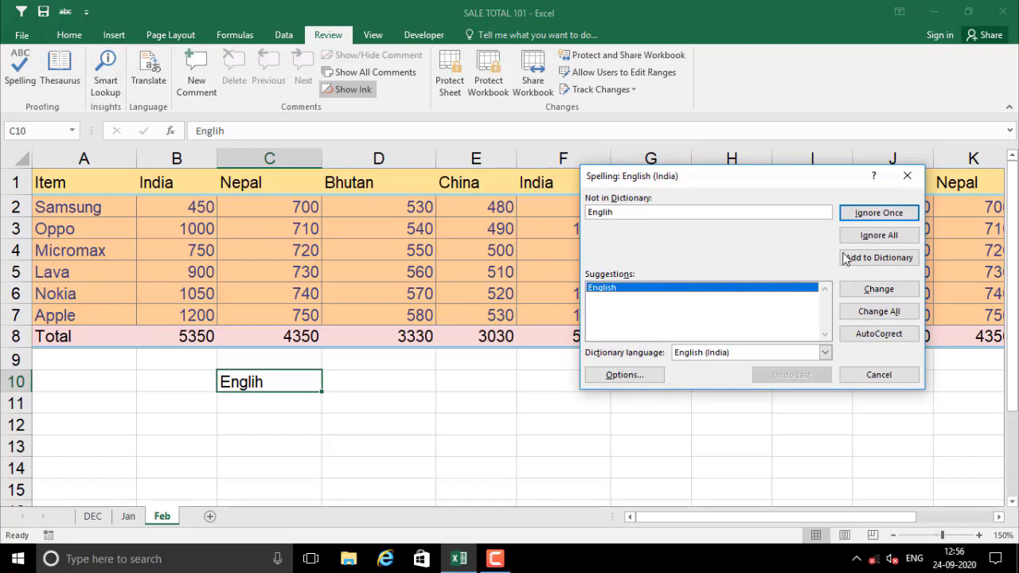
pyautogui.click(872, 292)
pyautogui.click(491, 320)
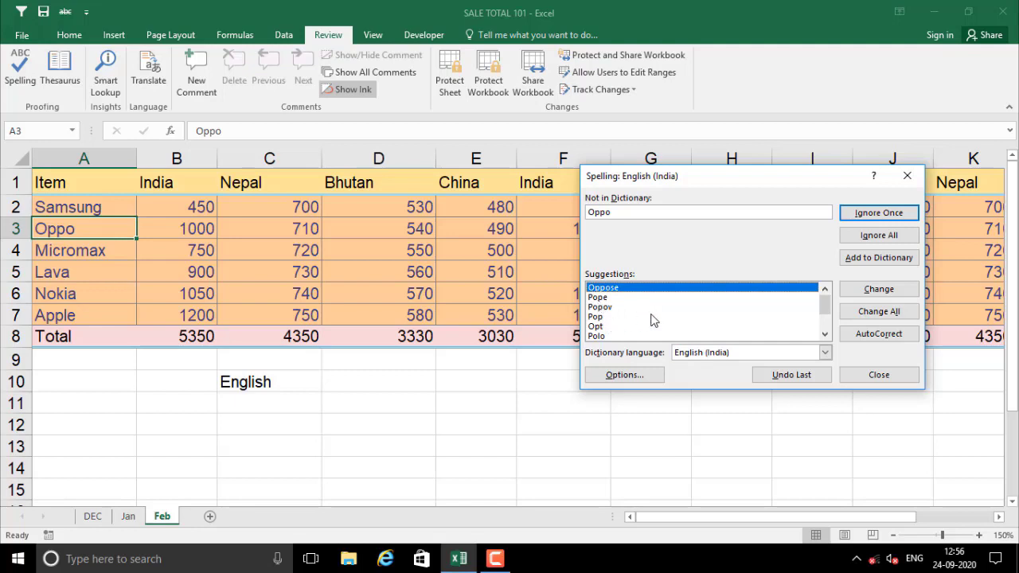
pyautogui.scroll(-1, 669, 328)
pyautogui.scroll(1, 668, 328)
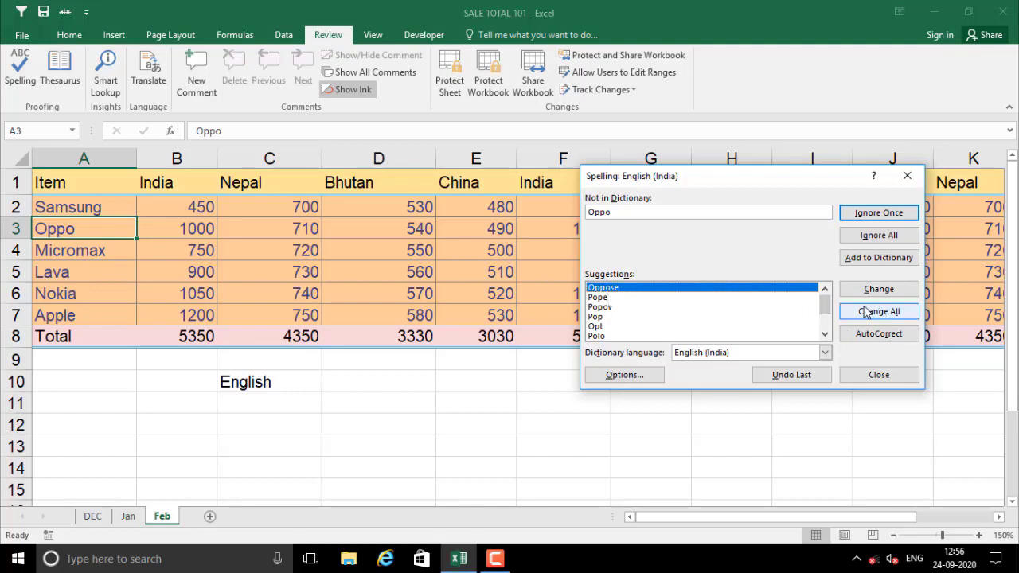
# Ignore all occurrences of Oppo and finish the spelling check
pyautogui.click(869, 239)
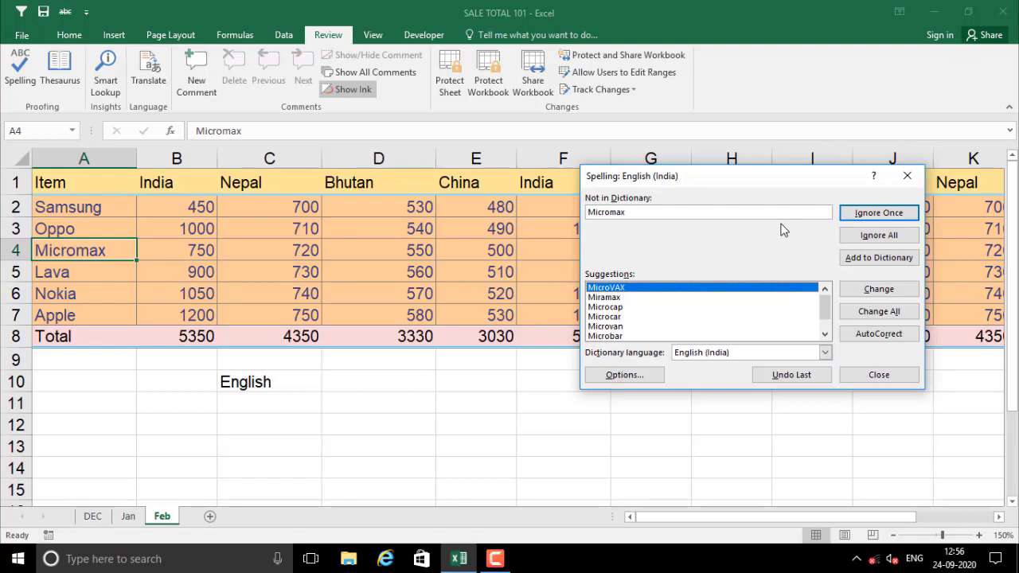
pyautogui.click(869, 376)
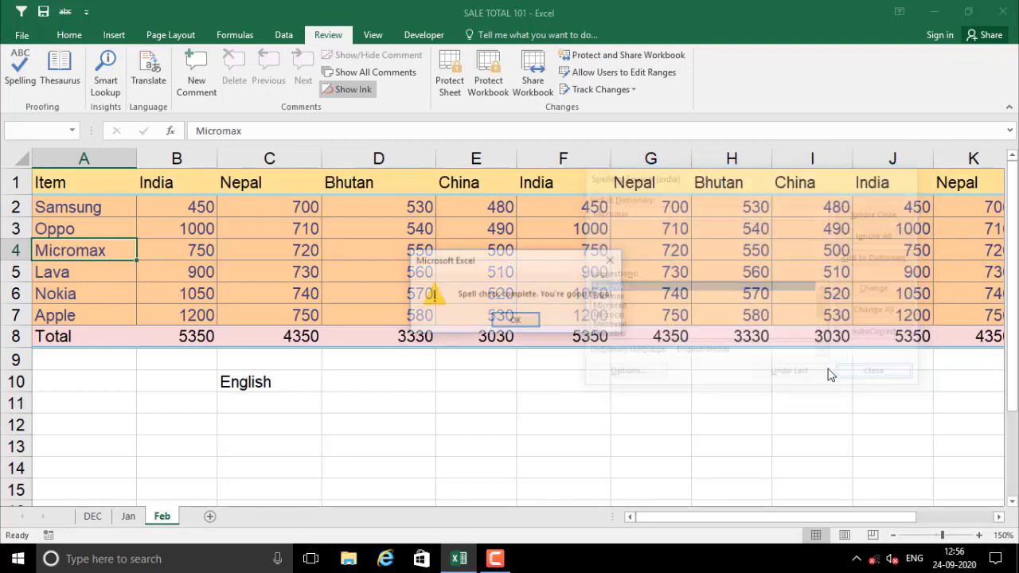
pyautogui.click(516, 321)
pyautogui.click(375, 382)
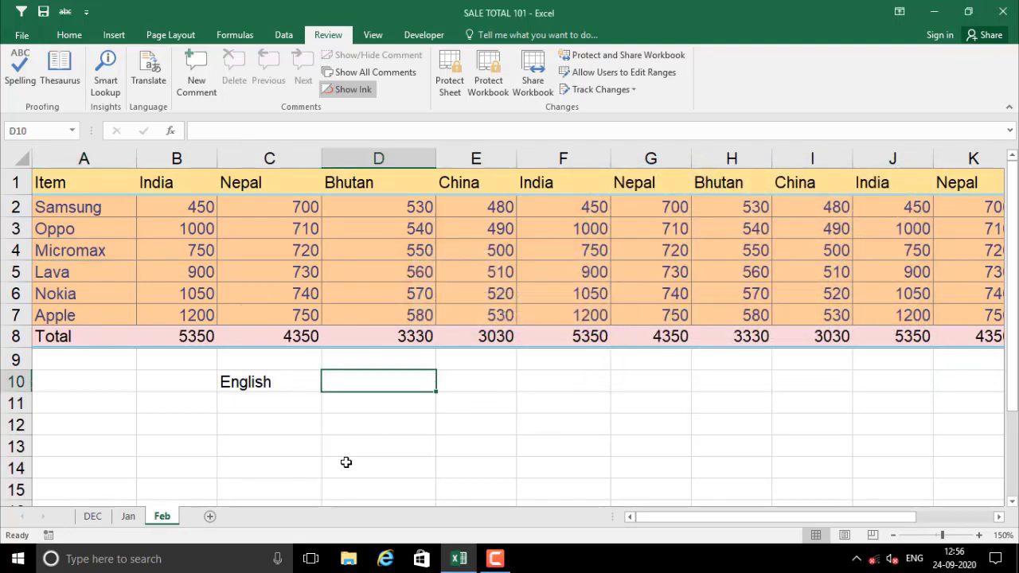
pyautogui.click(333, 437)
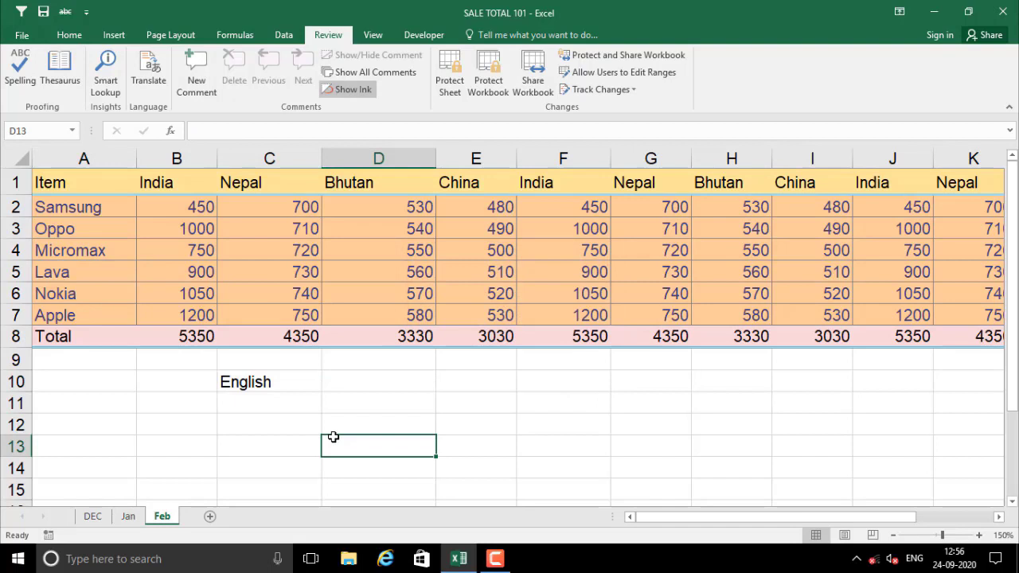
pyautogui.click(157, 420)
pyautogui.hotkey('ctrl', 'p')
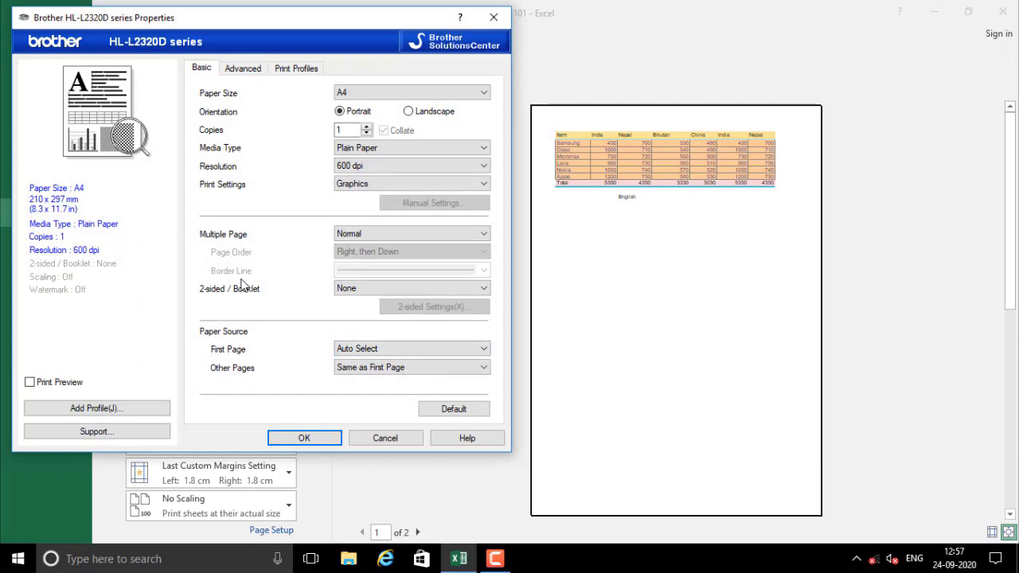
pyautogui.press('Escape')
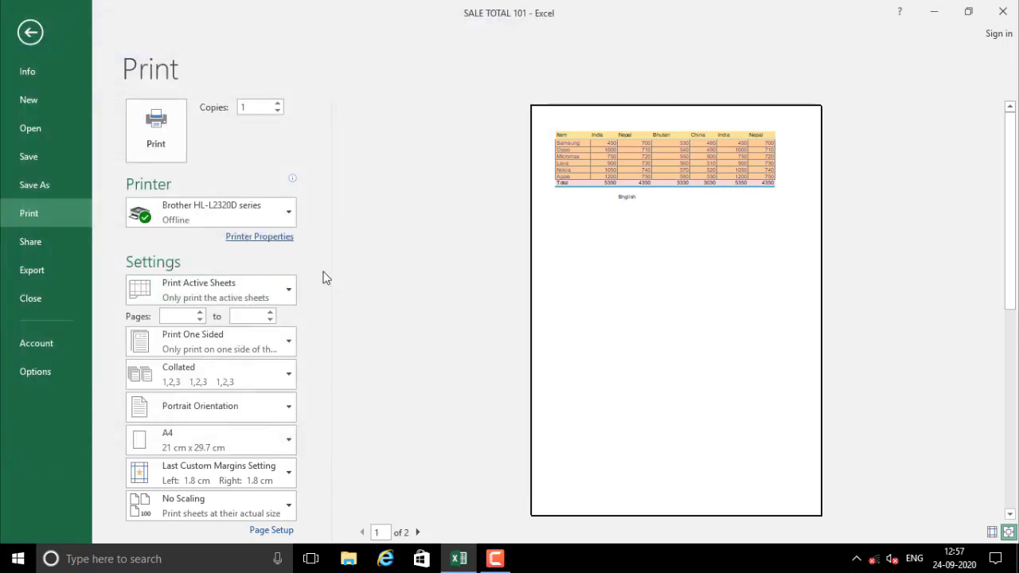
pyautogui.click(270, 531)
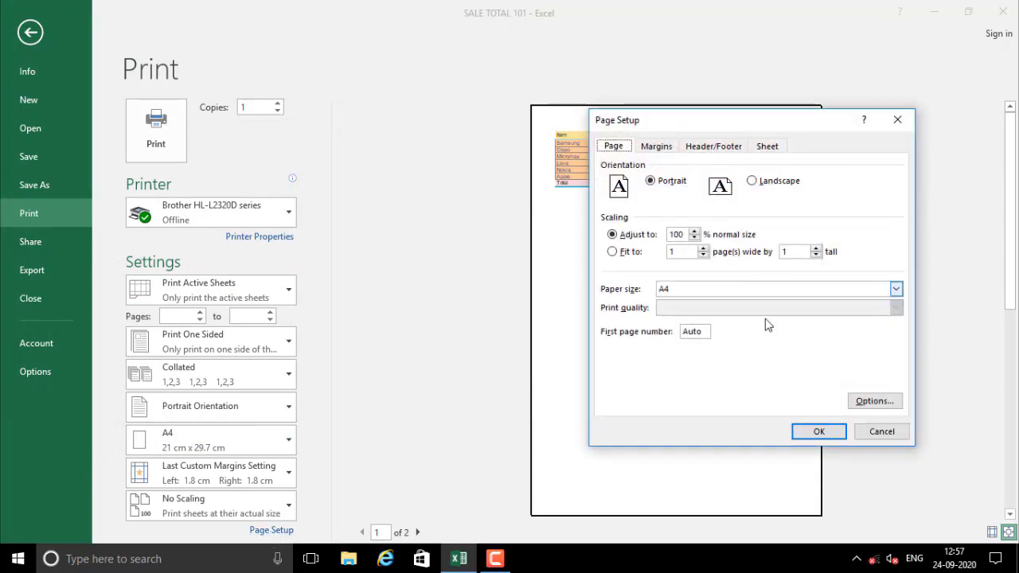
pyautogui.press('Escape')
pyautogui.press('Escape')
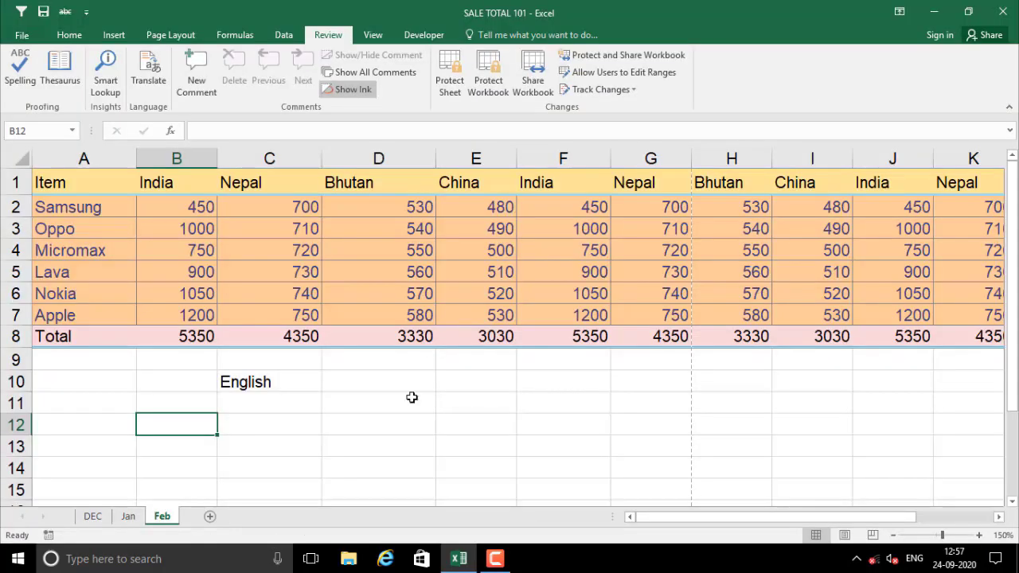
pyautogui.click(402, 419)
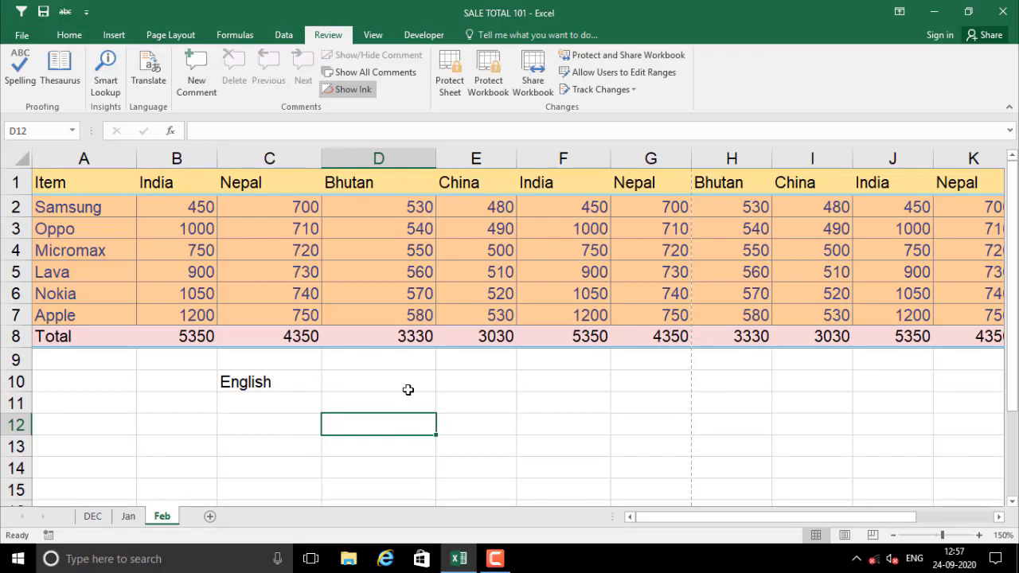
pyautogui.click(405, 387)
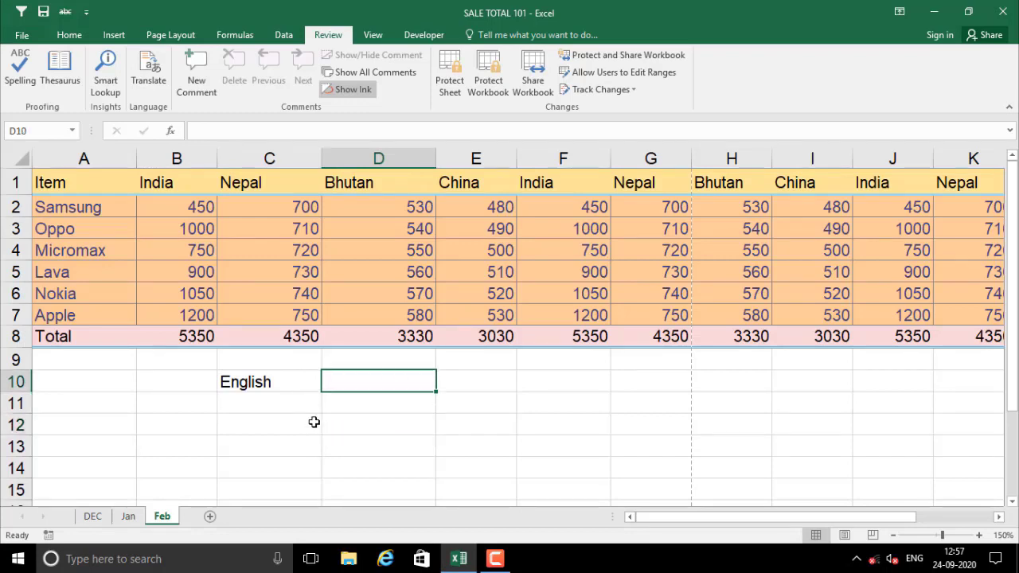
# Set the Page Setup print scaling to 80%
pyautogui.click(159, 37)
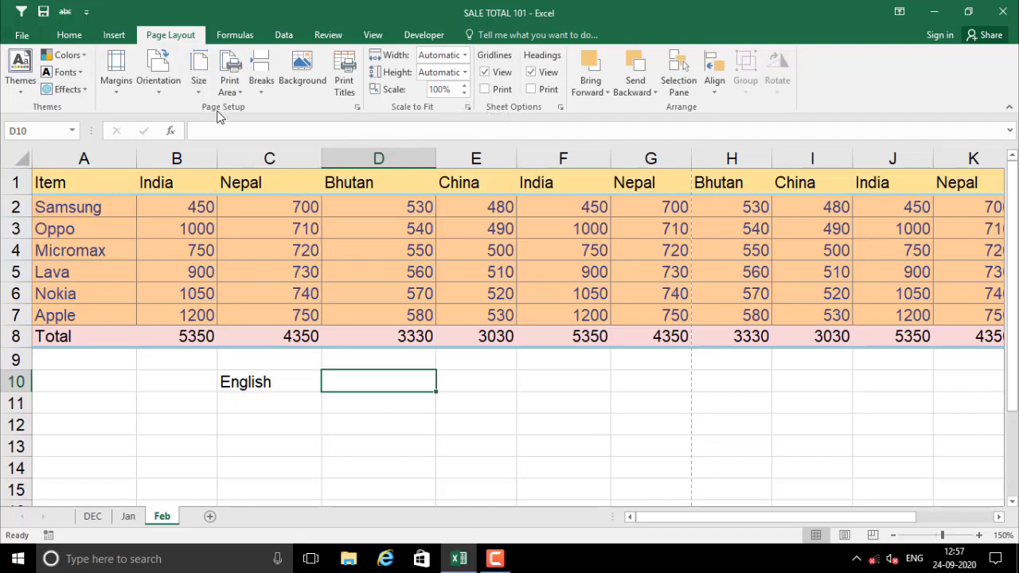
pyautogui.click(357, 108)
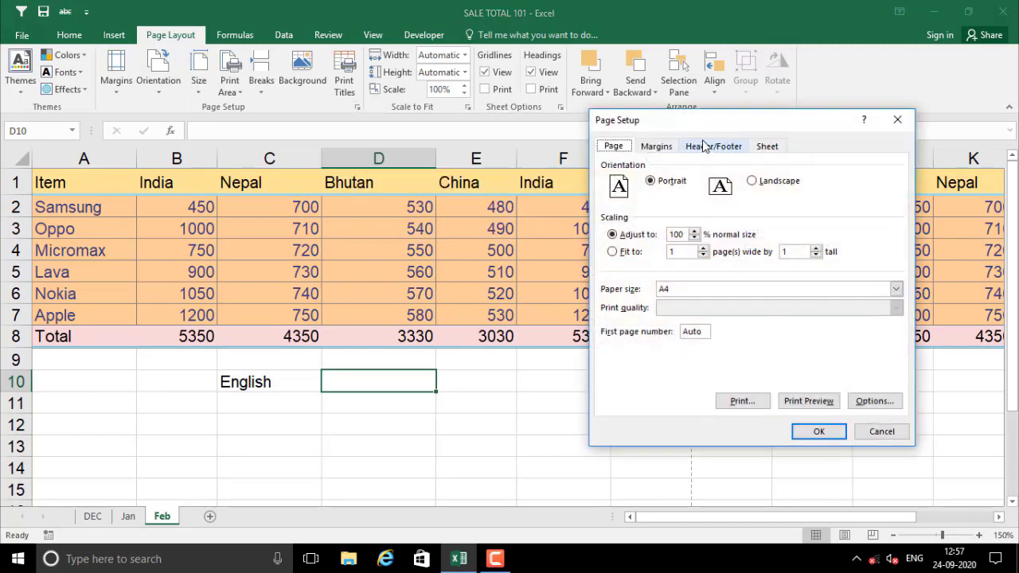
pyautogui.moveTo(646, 121); pyautogui.dragTo(460, 116)
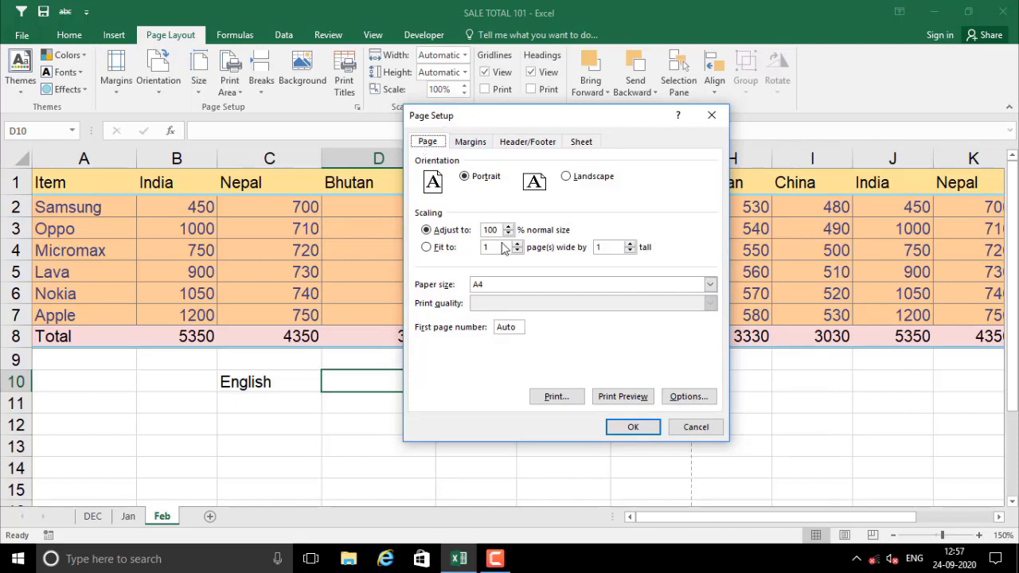
pyautogui.moveTo(498, 233); pyautogui.dragTo(473, 224)
pyautogui.press('Return')
pyautogui.click(476, 225)
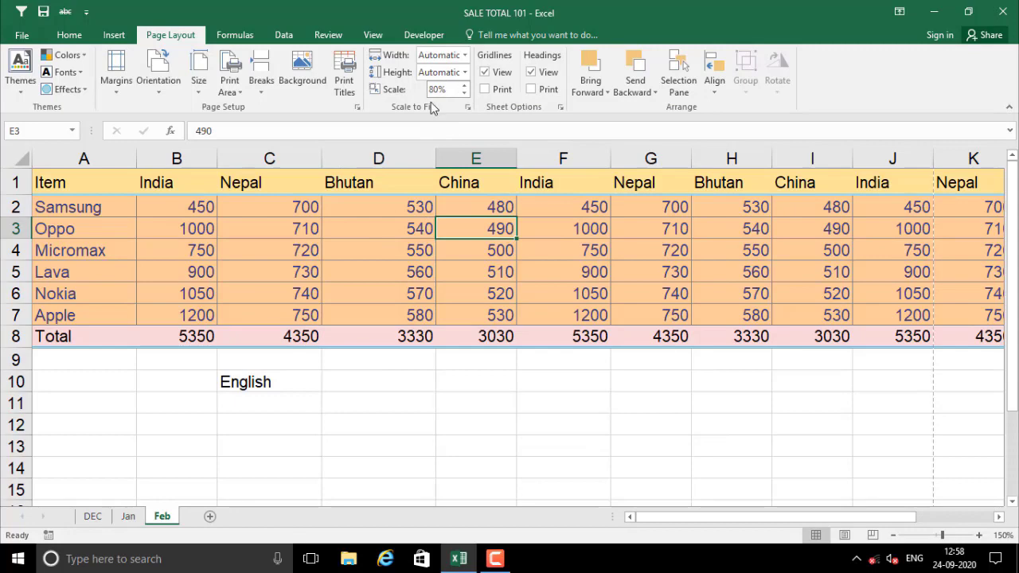
# Reopen Page Setup and raise the Adjust to scaling toward 100%
pyautogui.click(469, 108)
pyautogui.moveTo(510, 118); pyautogui.dragTo(626, 147)
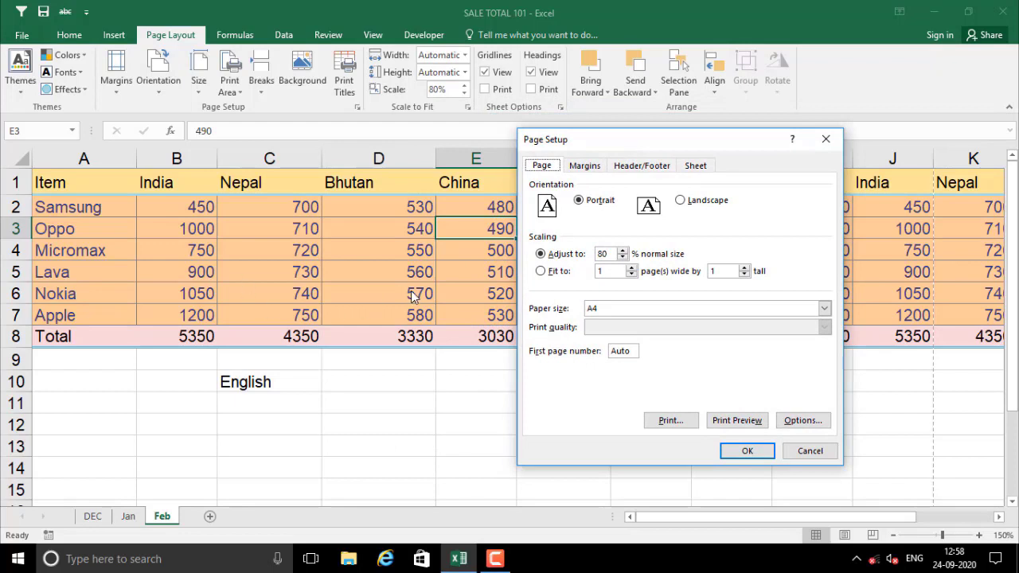
pyautogui.click(623, 252)
# Switch scaling to Fit to 1 page wide by 2 tall and check the print preview
pyautogui.click(623, 252)
pyautogui.click(614, 273)
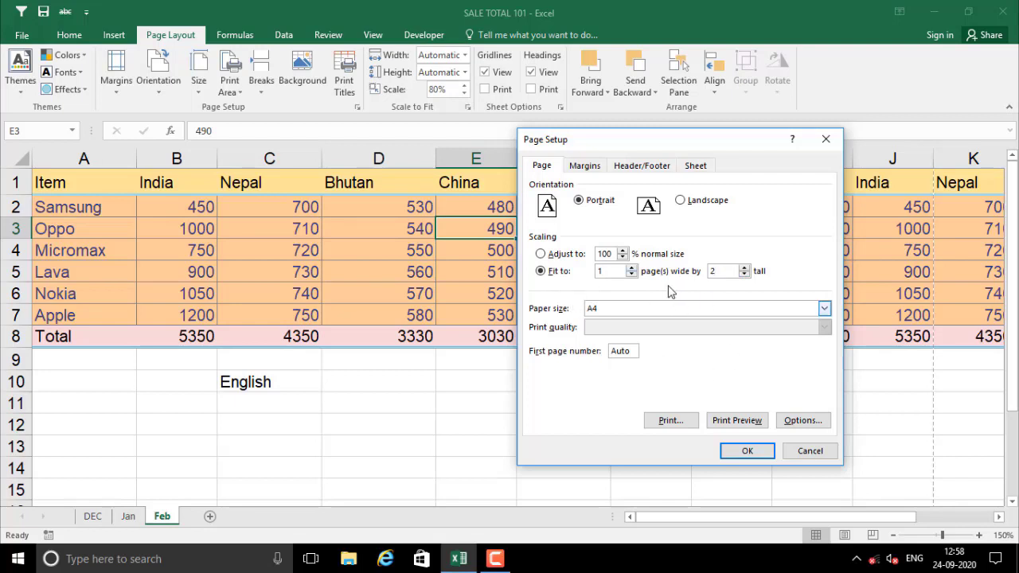
pyautogui.click(737, 421)
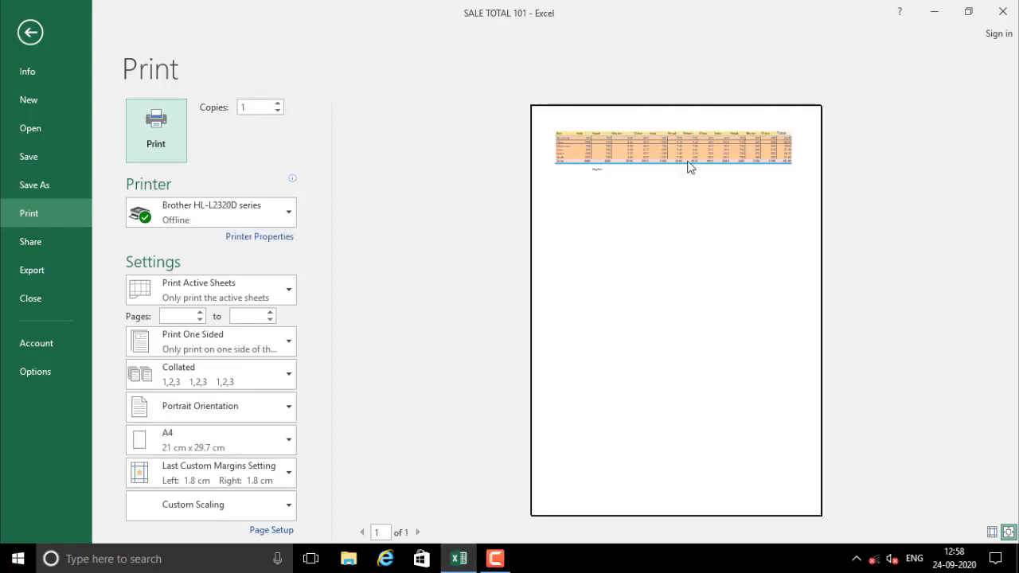
pyautogui.press('Escape')
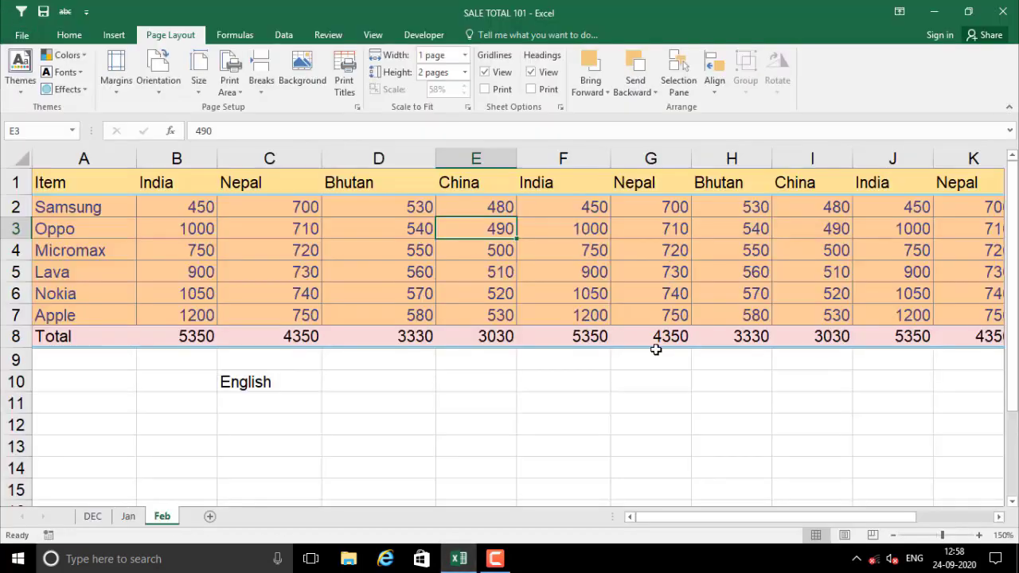
pyautogui.click(546, 273)
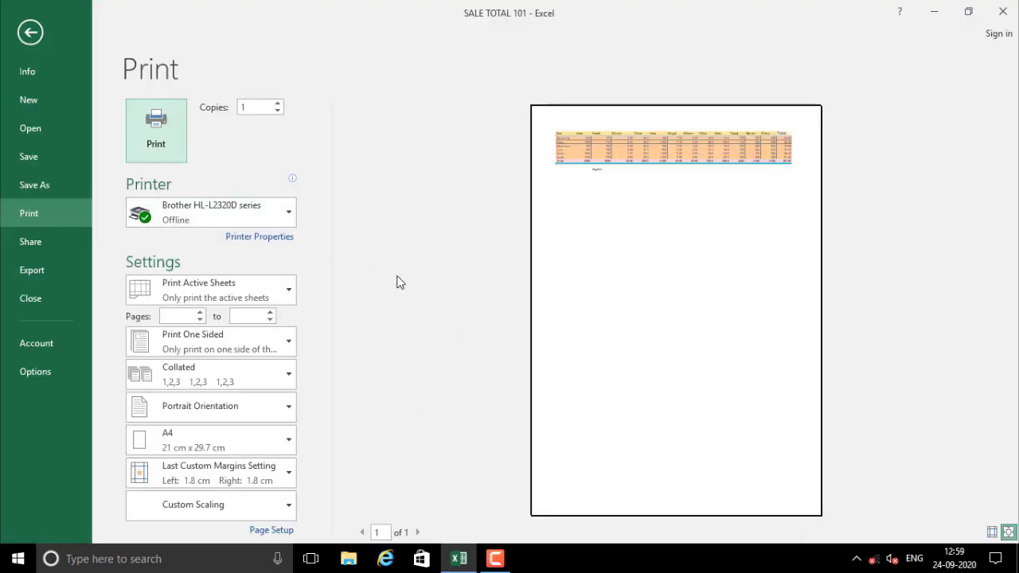
pyautogui.press('Escape')
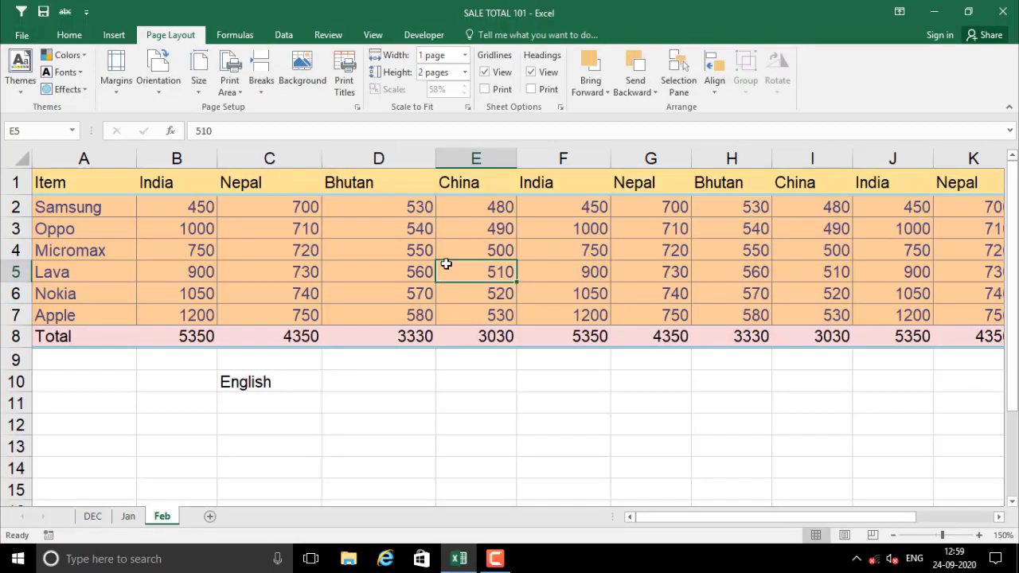
# Set the Adjust to scaling back to 100% in Page Setup
pyautogui.click(358, 110)
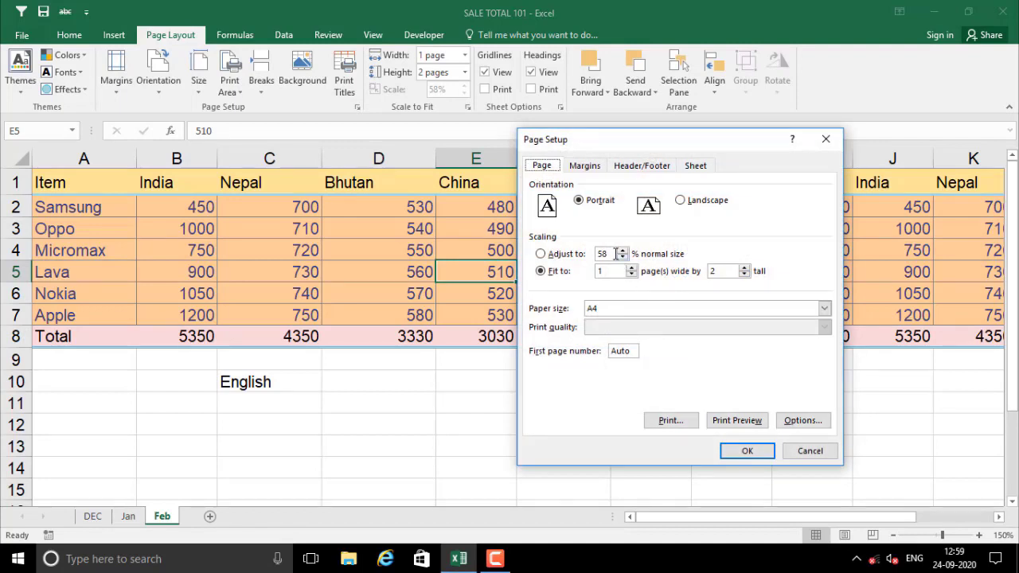
pyautogui.doubleClick(616, 253)
pyautogui.write('100')
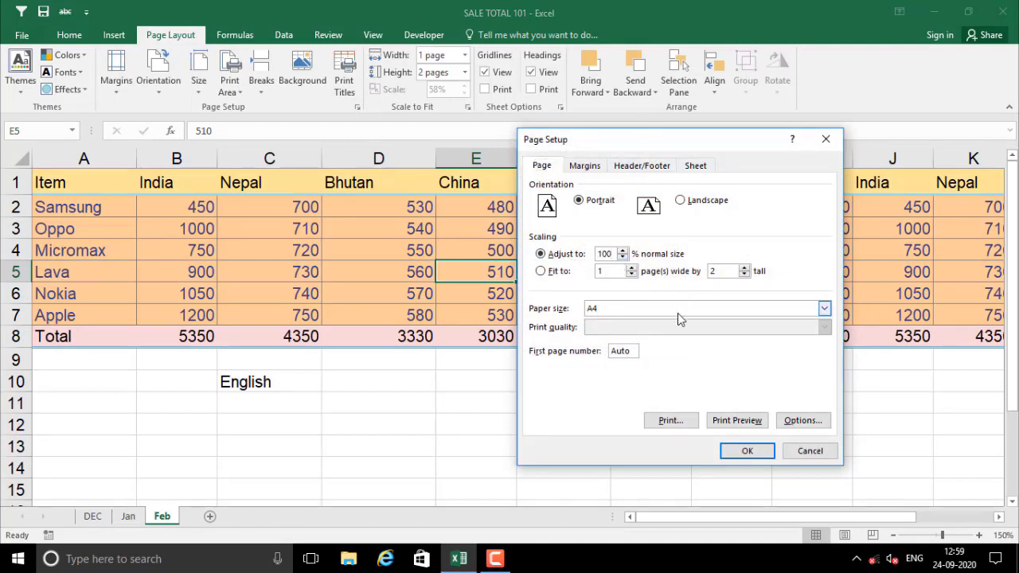
pyautogui.click(747, 450)
pyautogui.click(521, 271)
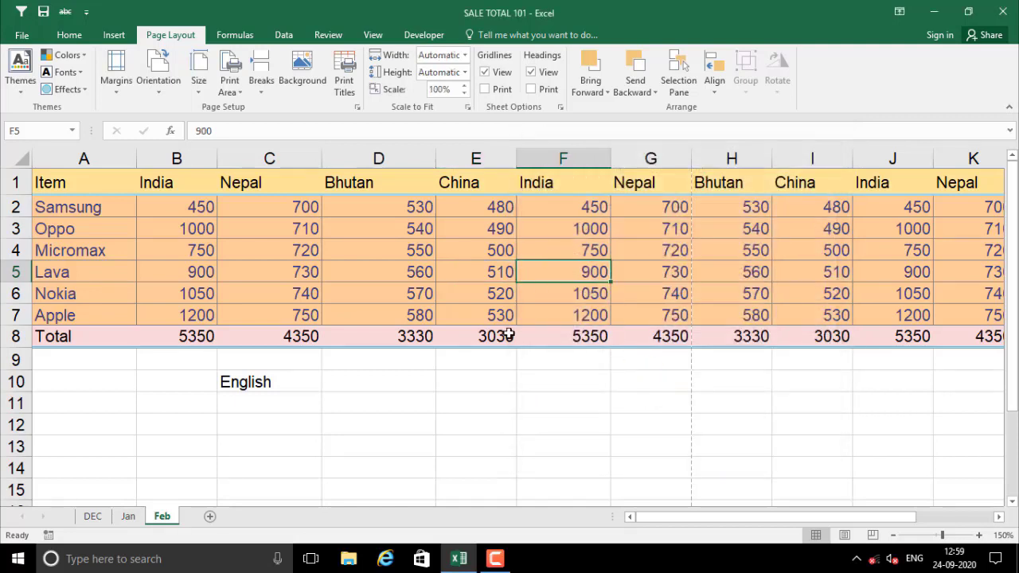
# Preview the printout with Ctrl+P and view page 2 of 2
pyautogui.hotkey('ctrl', 'p')
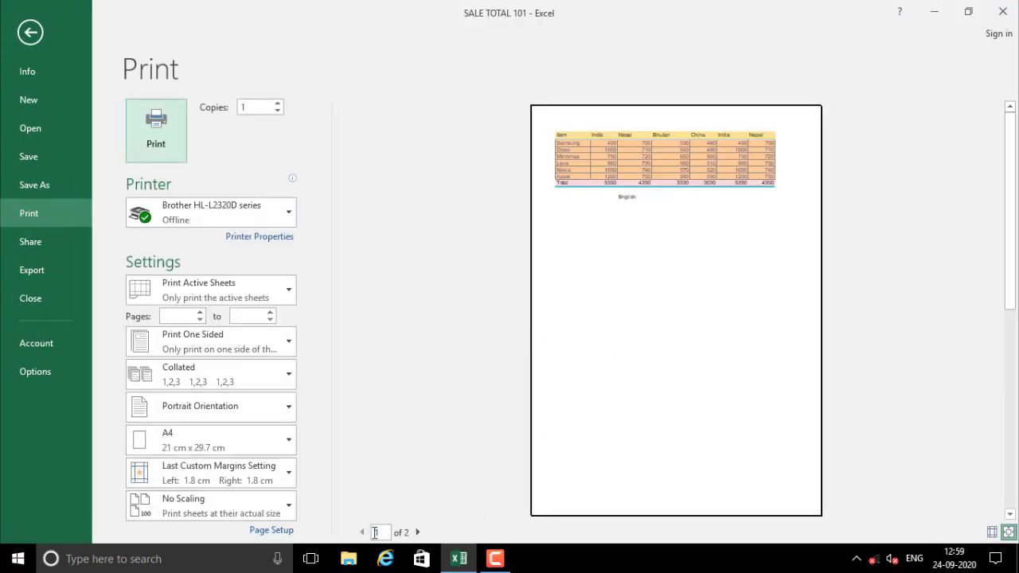
pyautogui.click(417, 532)
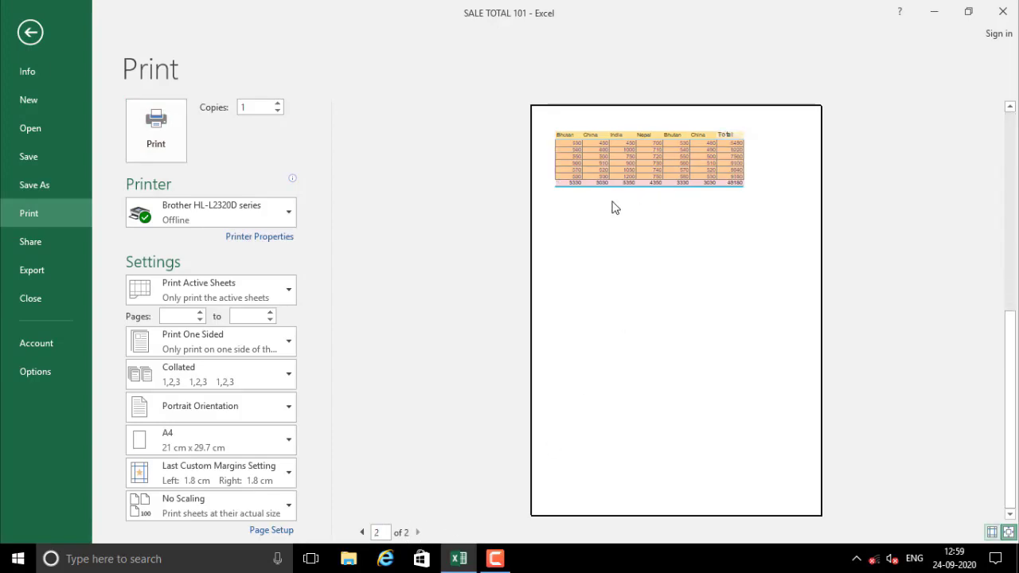
pyautogui.press('Escape')
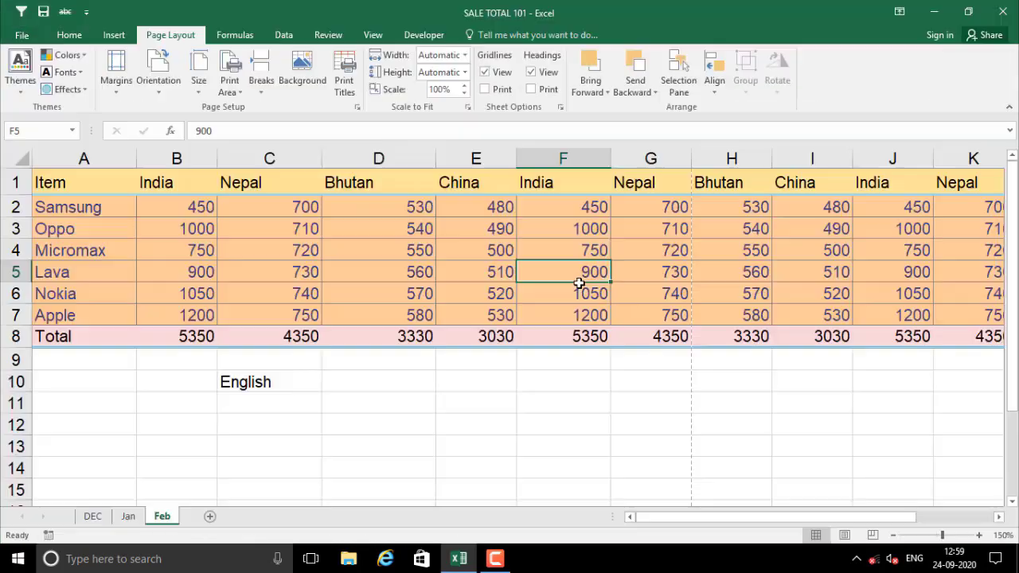
# Change Fit to 1 page wide by 1 tall and preview the single-page printout
pyautogui.click(356, 107)
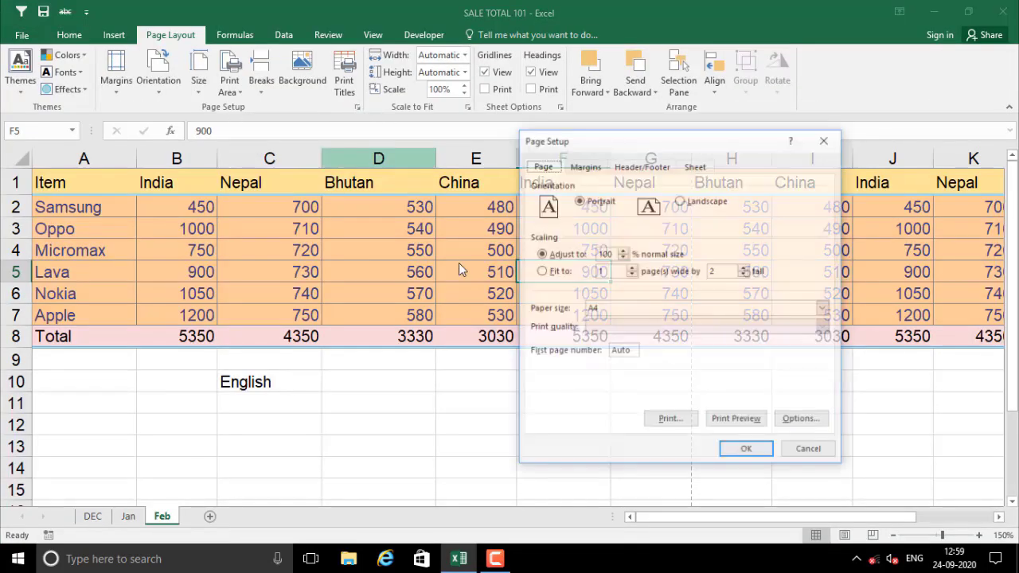
pyautogui.click(724, 271)
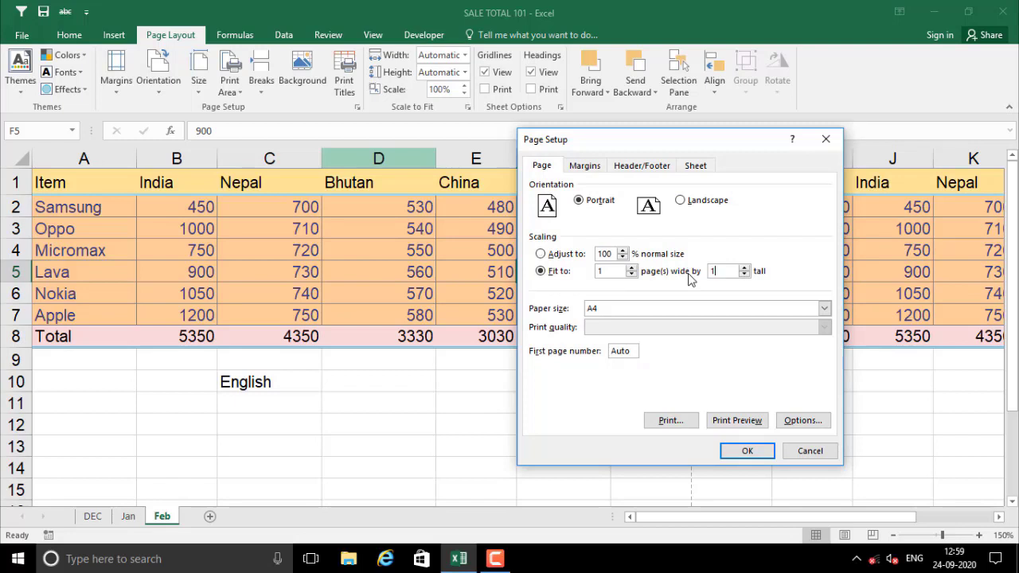
pyautogui.click(737, 421)
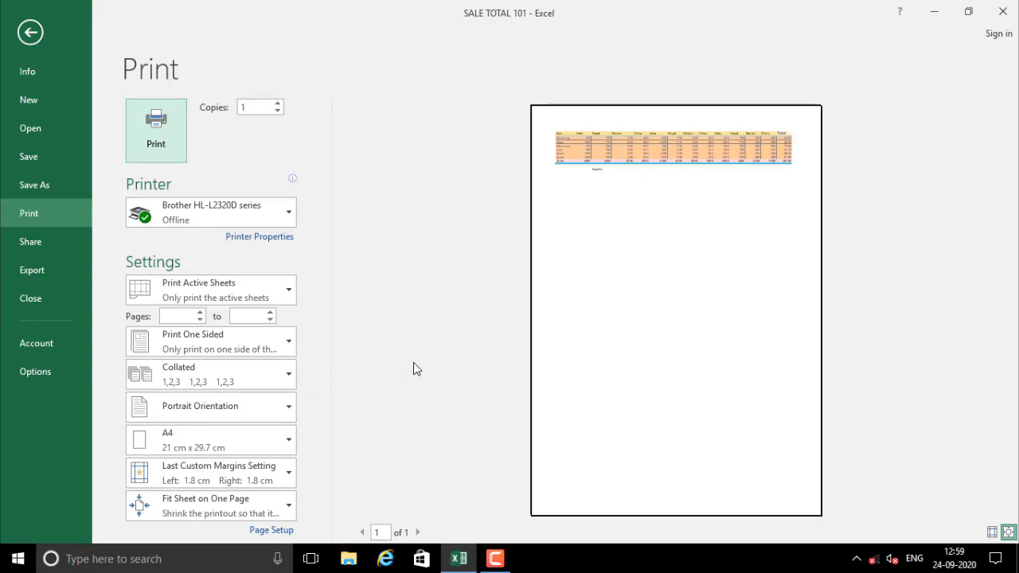
pyautogui.press('Escape')
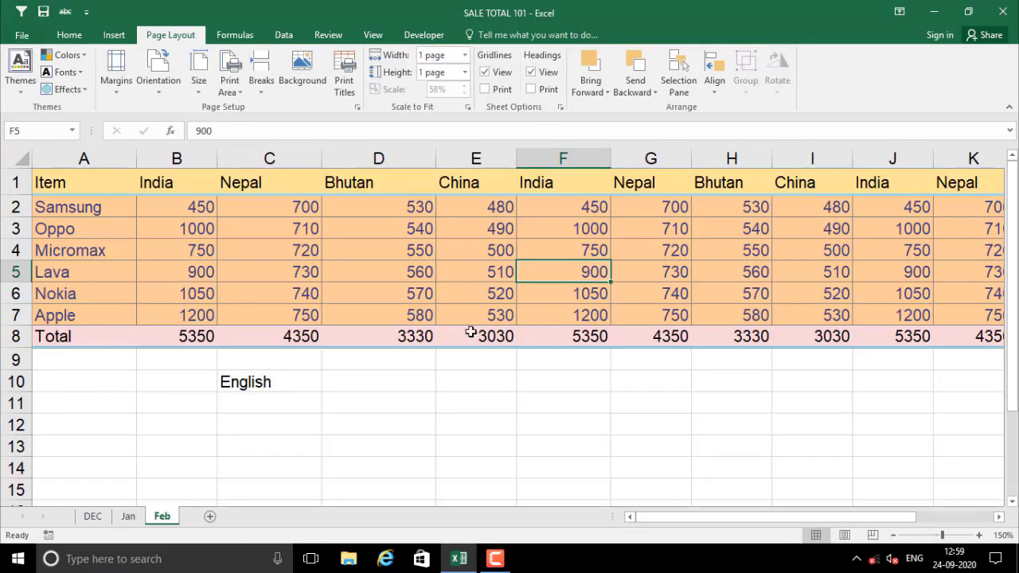
# Set scaling to Adjust to 100% with A4 as the paper size
pyautogui.click(357, 108)
pyautogui.click(594, 252)
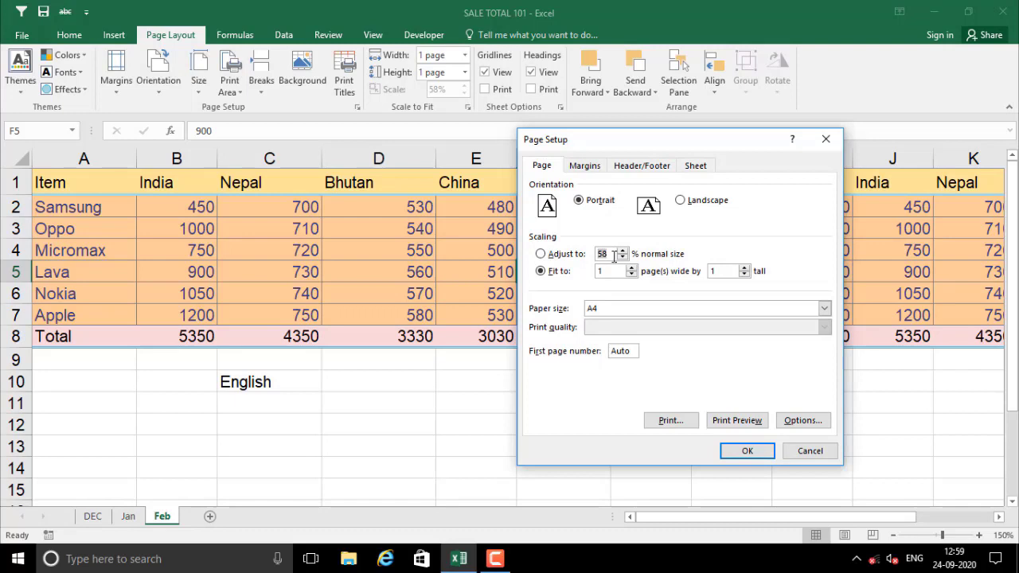
pyautogui.click(551, 255)
pyautogui.moveTo(612, 254); pyautogui.dragTo(558, 255)
pyautogui.click(597, 313)
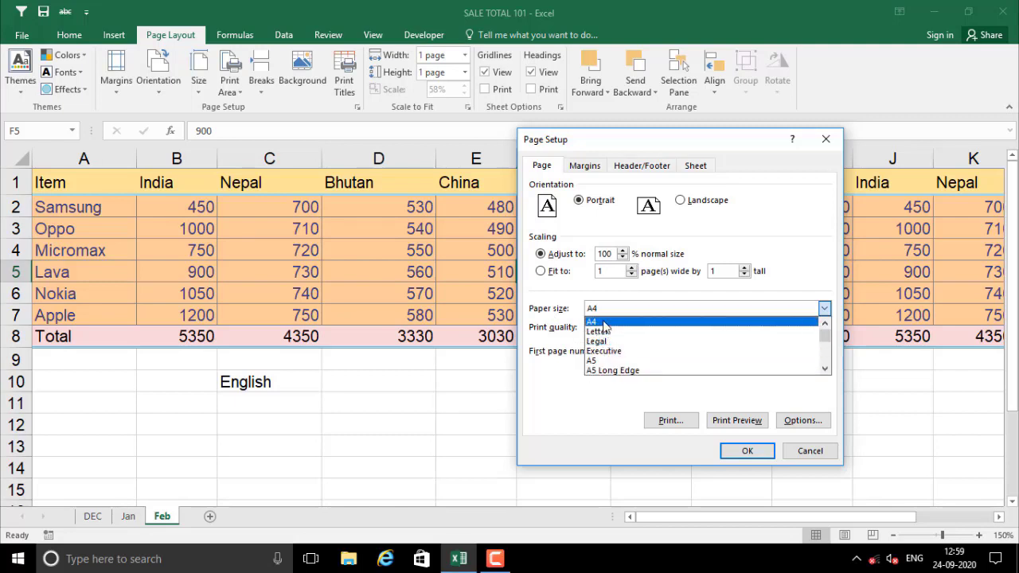
pyautogui.click(604, 322)
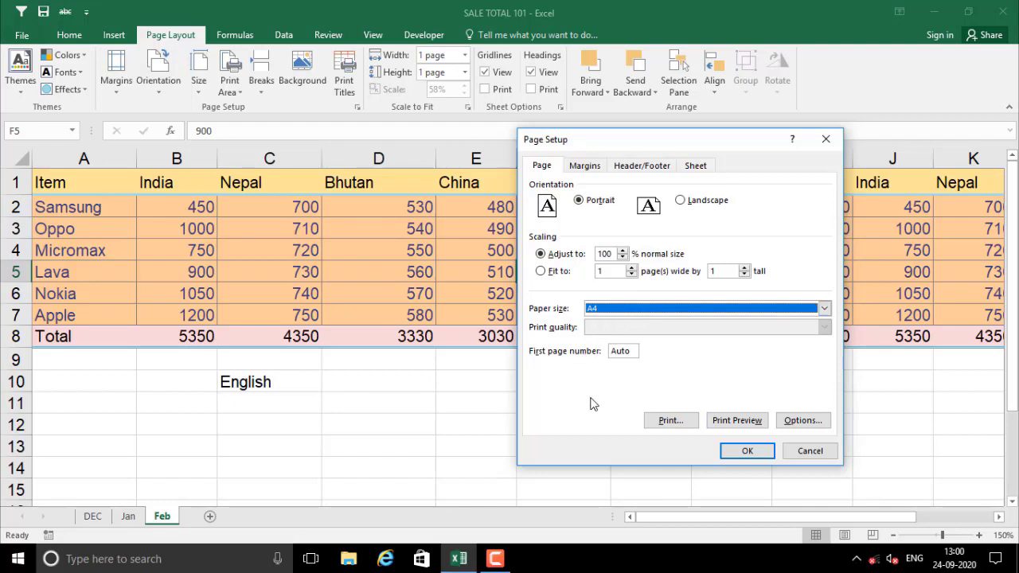
pyautogui.click(631, 352)
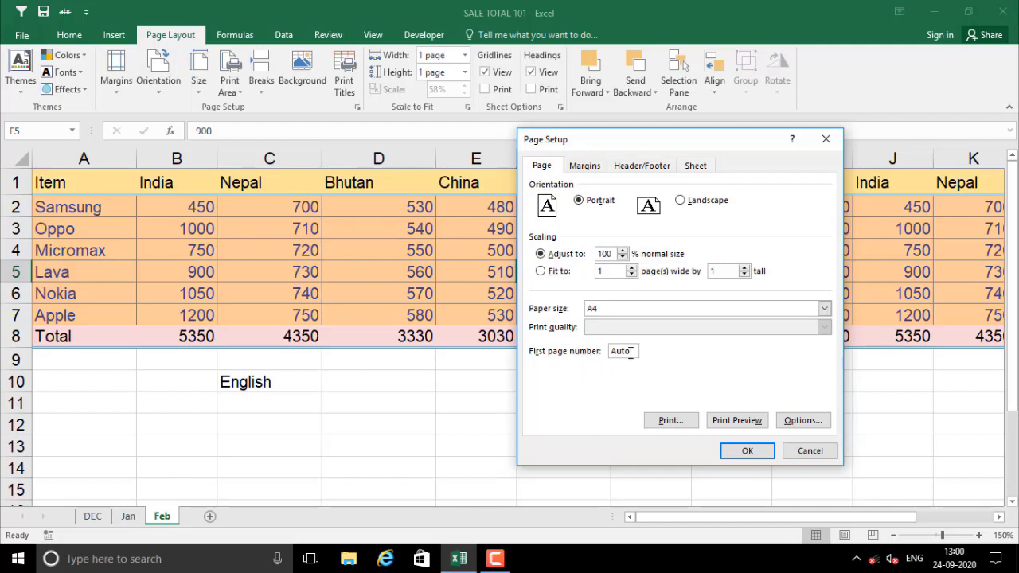
# Raise the bottom margin to 1.9 on the Margins tab
pyautogui.click(589, 169)
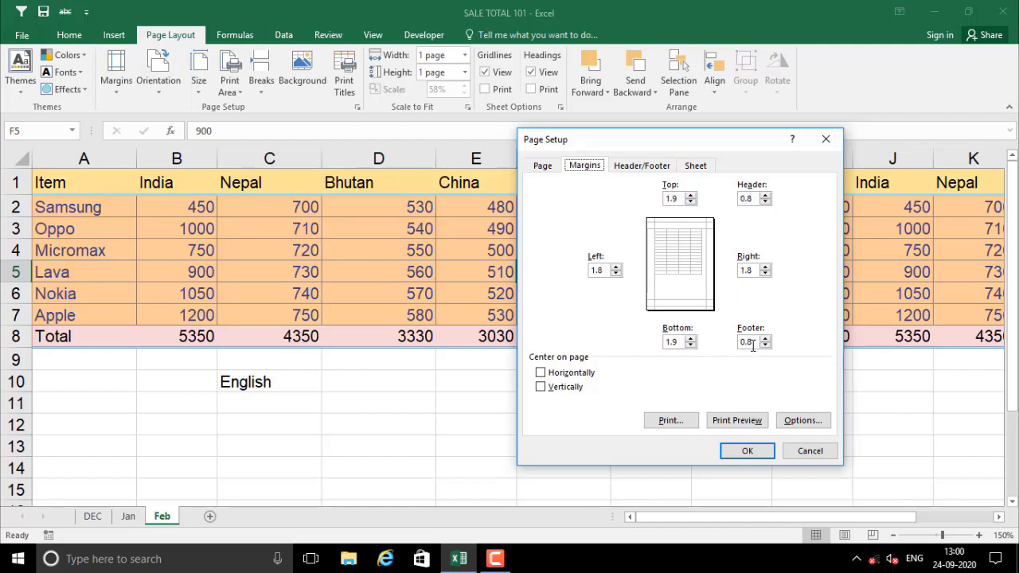
pyautogui.click(691, 338)
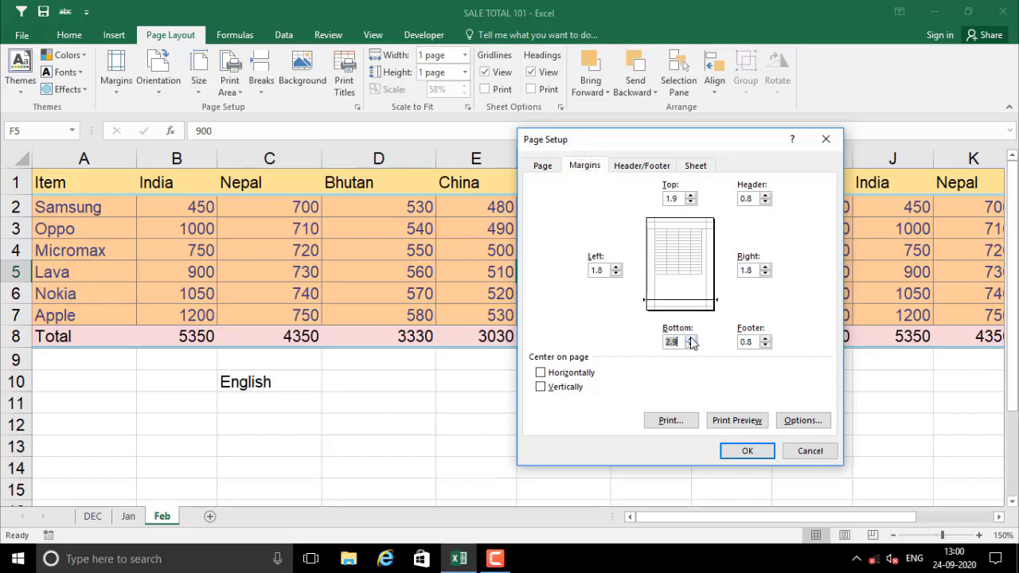
pyautogui.click(691, 339)
pyautogui.click(691, 338)
pyautogui.click(691, 338)
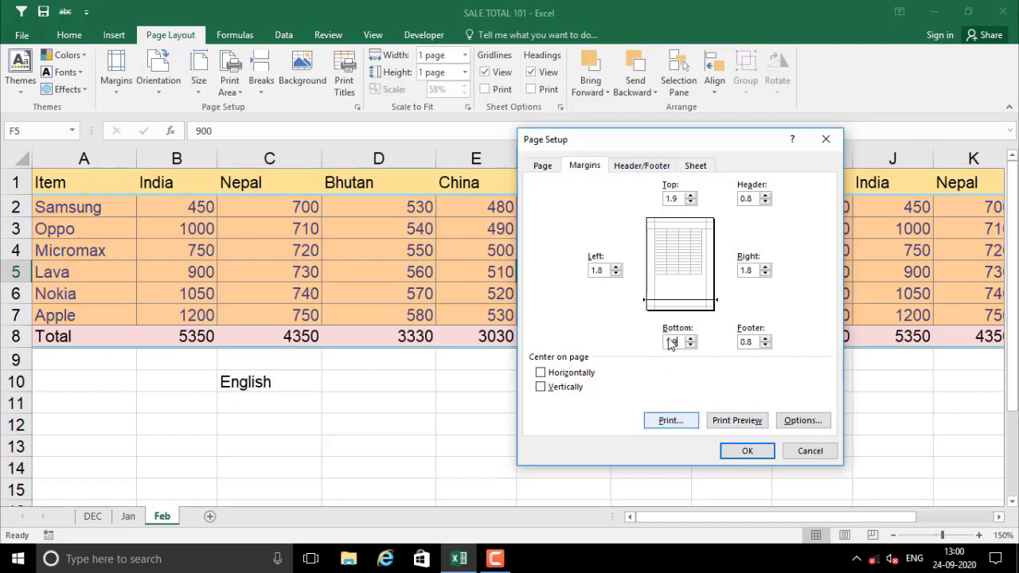
# View the Custom Header and Custom Footer editors in Page Setup, leaving both as (none)
pyautogui.click(628, 166)
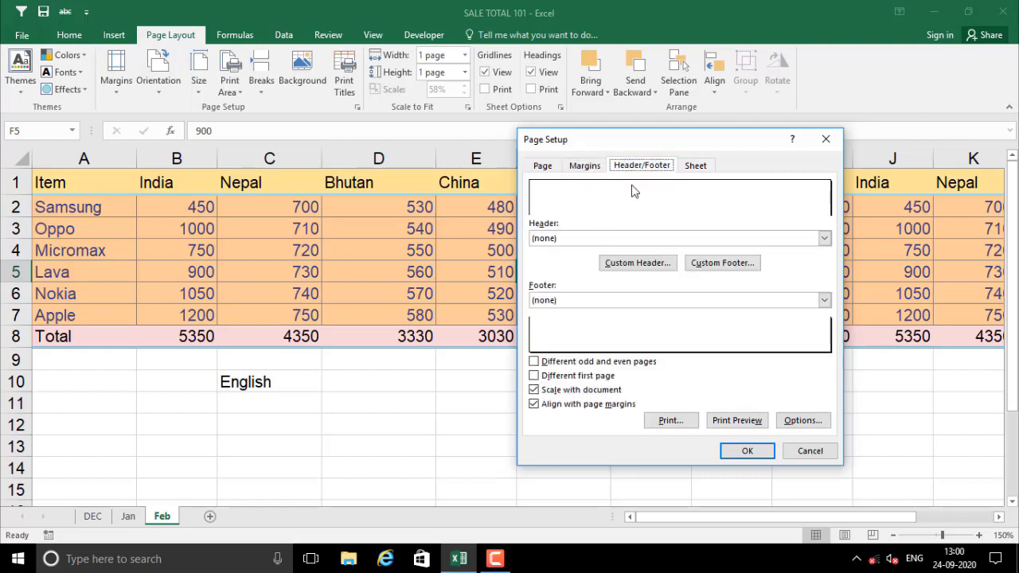
pyautogui.click(622, 266)
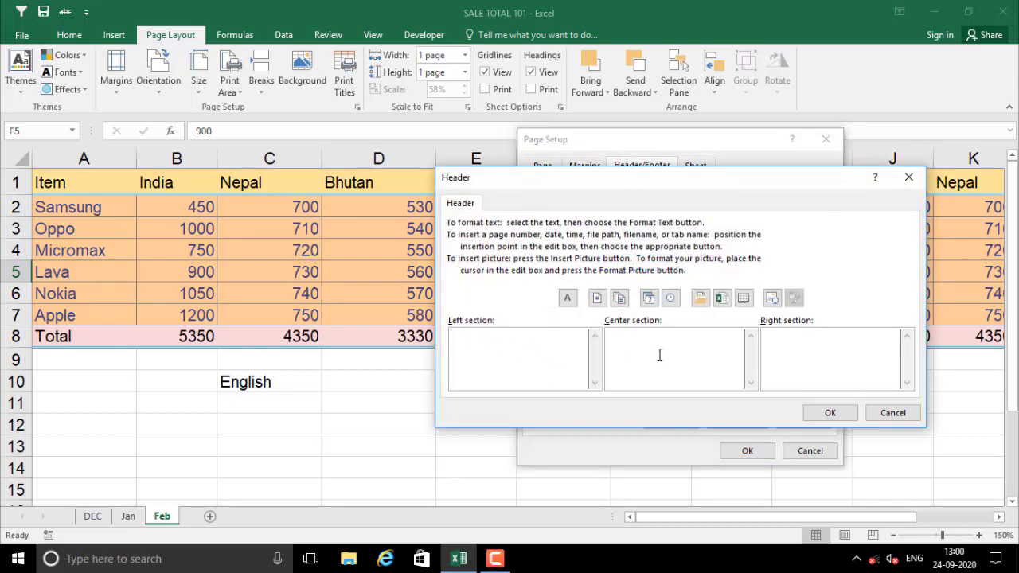
pyautogui.click(886, 414)
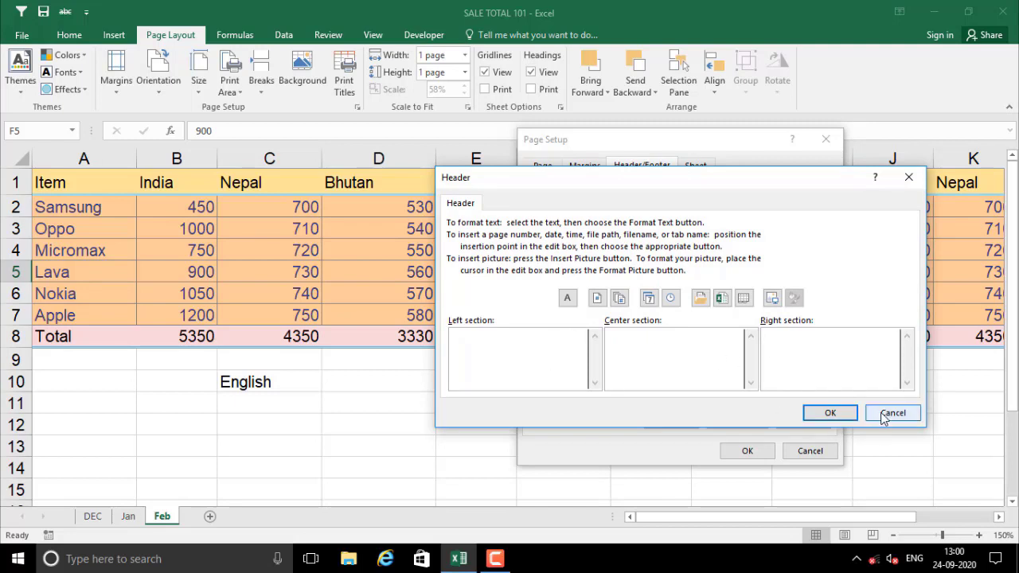
pyautogui.click(713, 268)
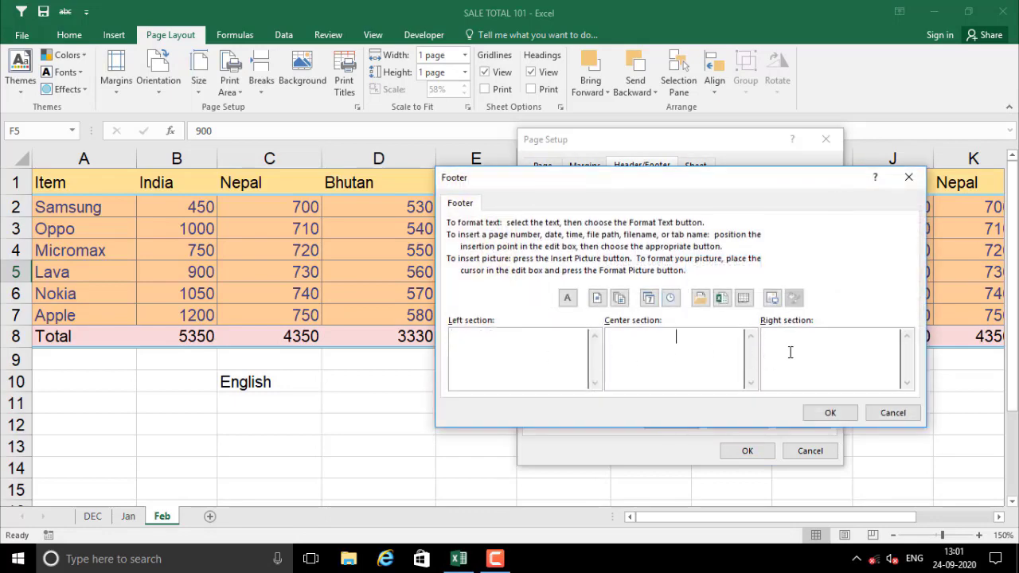
pyautogui.click(685, 362)
pyautogui.click(893, 415)
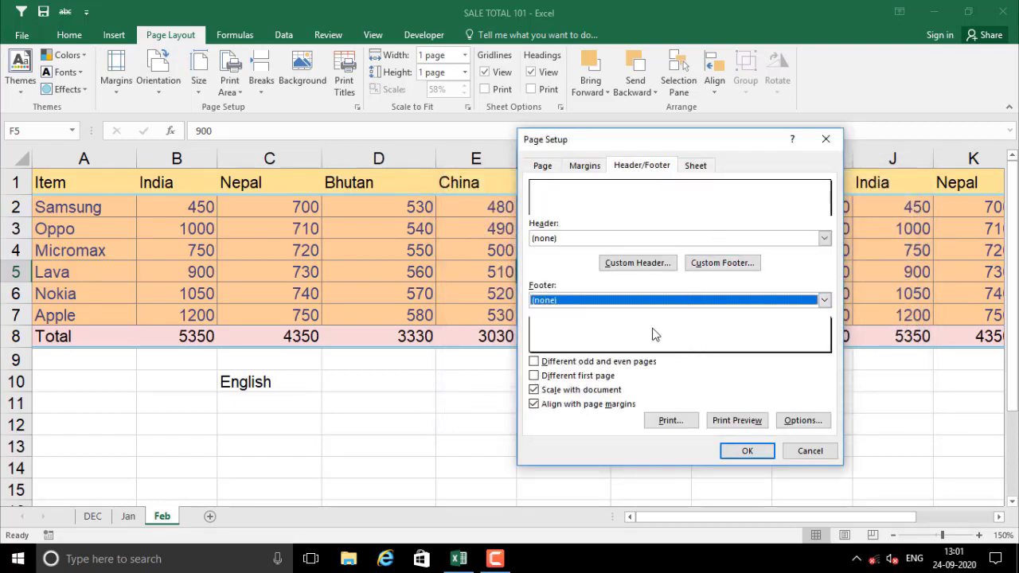
# Set the Sheet print area to $A$1:$B$8 and preview the Item and India columns
pyautogui.click(695, 167)
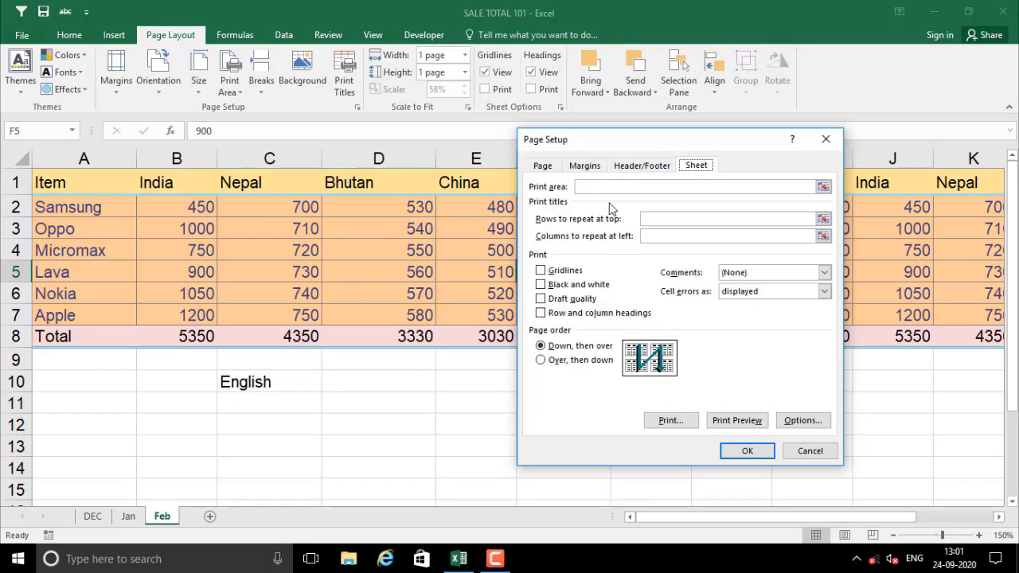
pyautogui.moveTo(625, 140); pyautogui.dragTo(731, 166)
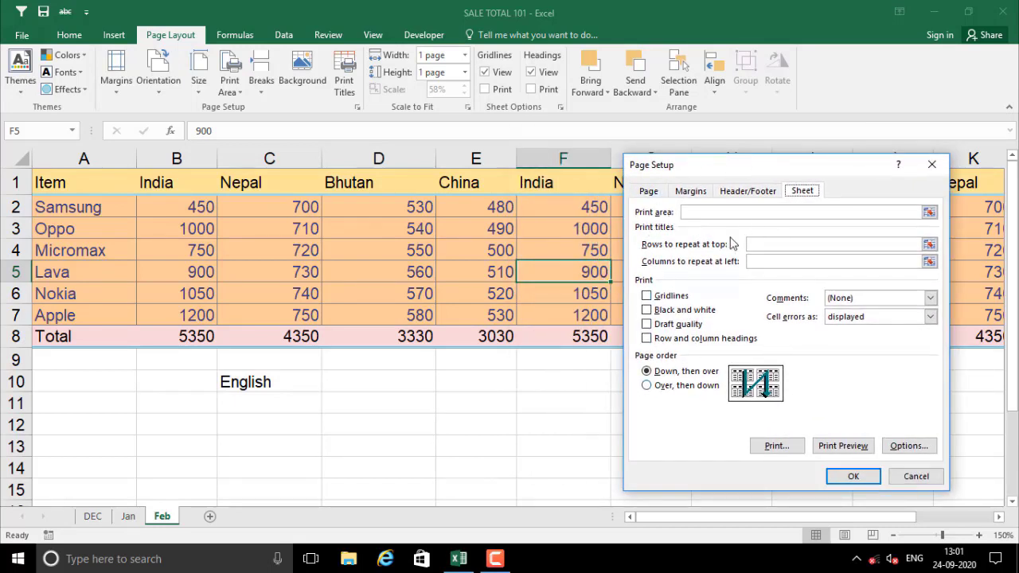
pyautogui.click(929, 212)
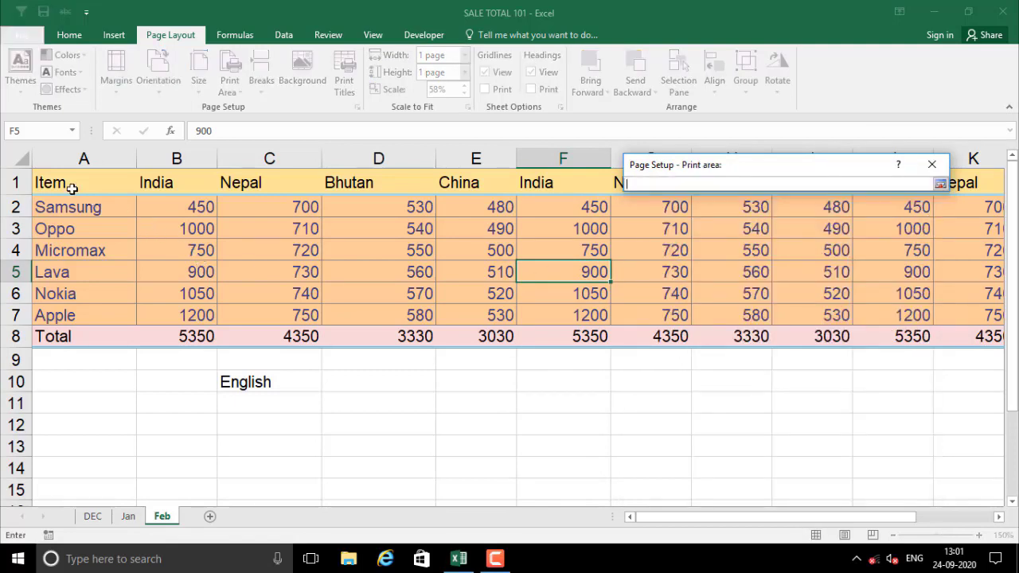
pyautogui.moveTo(40, 183)
pyautogui.mouseDown()
pyautogui.moveTo(171, 192)
pyautogui.moveTo(177, 330)
pyautogui.mouseUp()
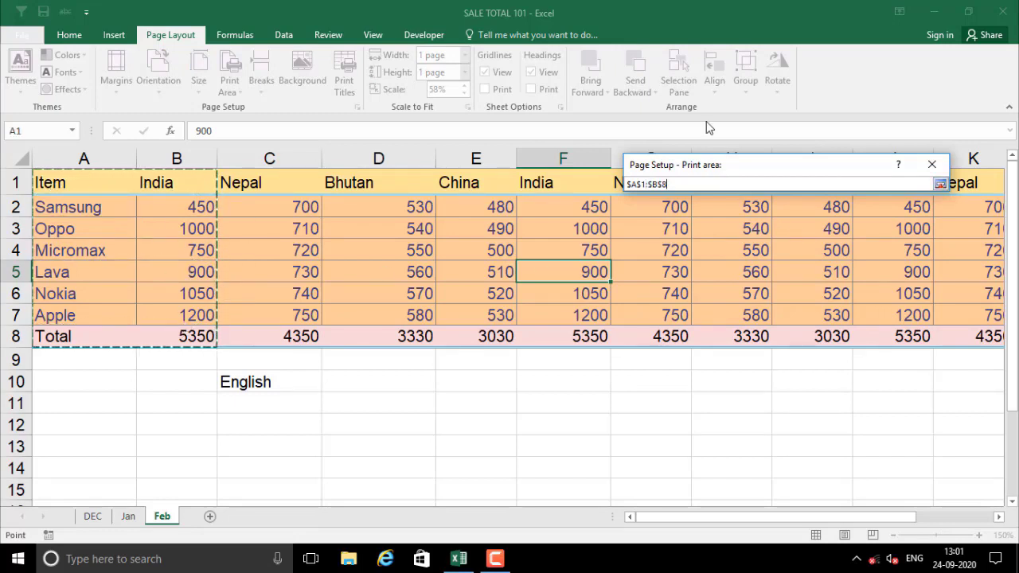
pyautogui.press('Return')
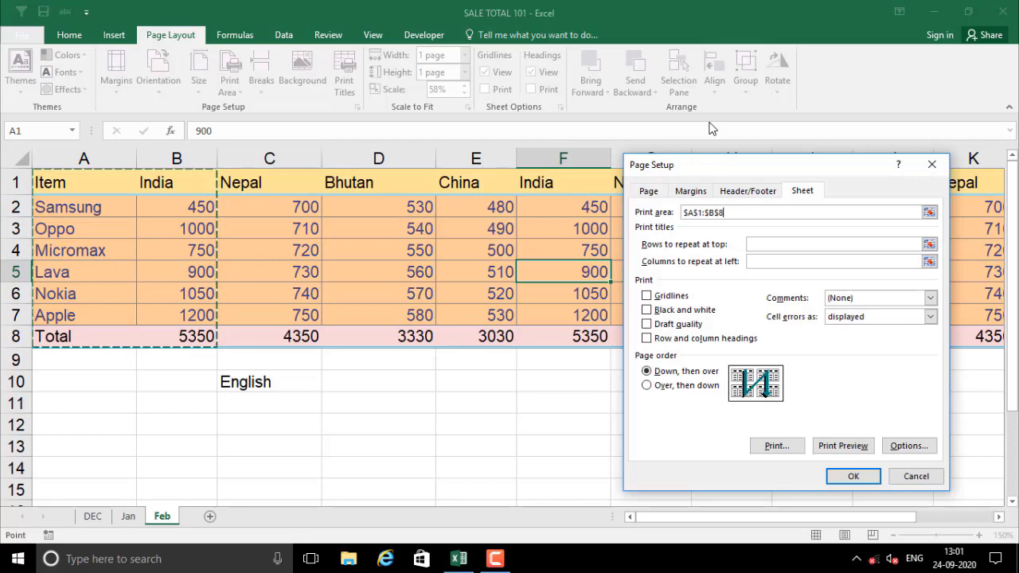
pyautogui.click(843, 446)
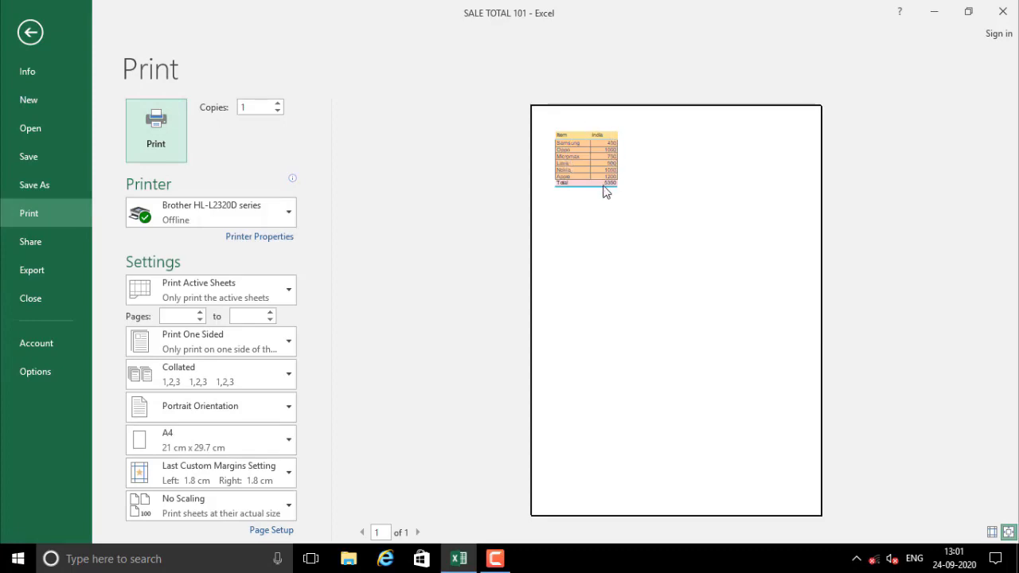
# Return to the Feb sheet and recheck the print preview of the limited print area
pyautogui.press('Escape')
pyautogui.click(407, 360)
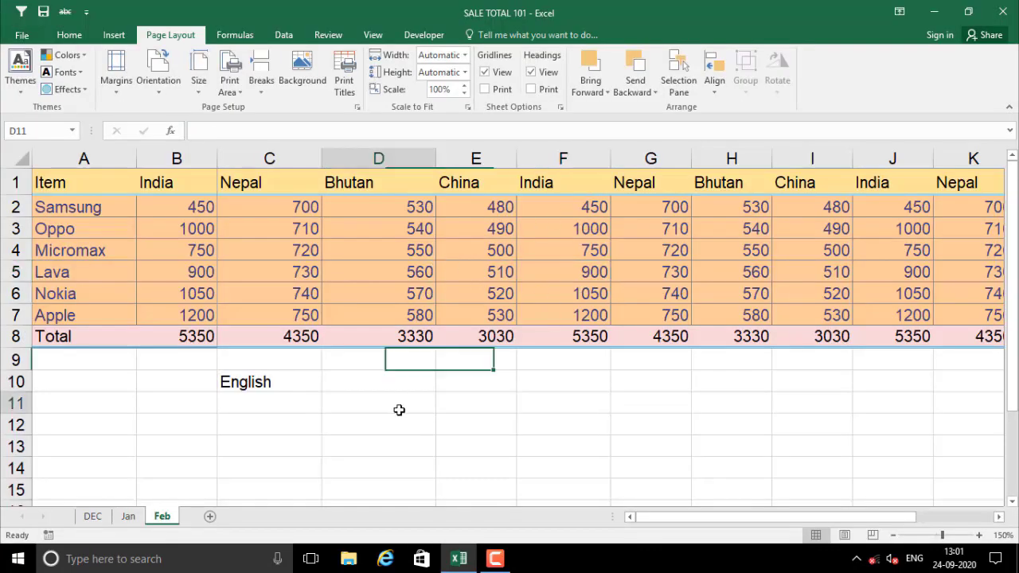
pyautogui.click(400, 402)
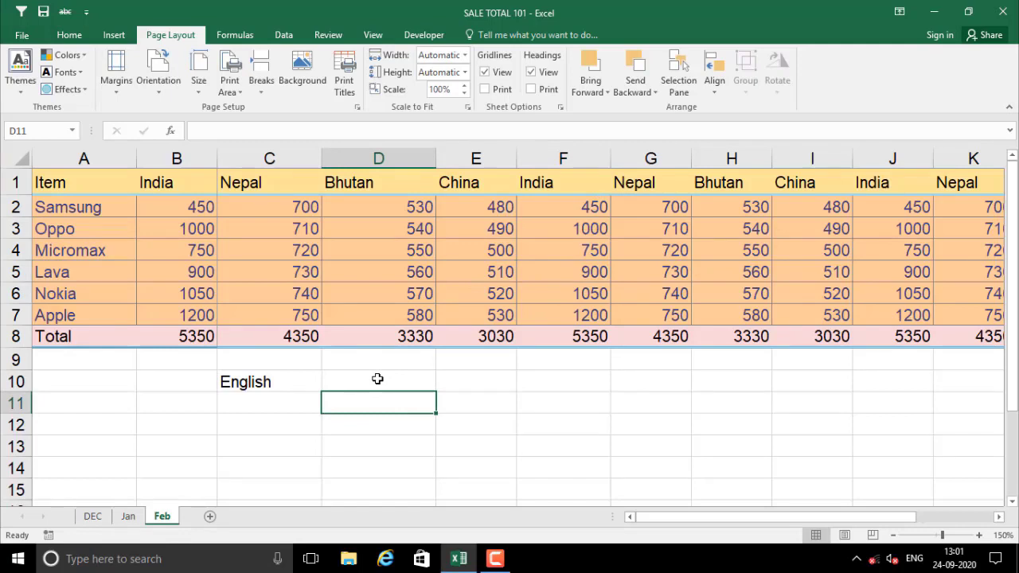
pyautogui.click(357, 288)
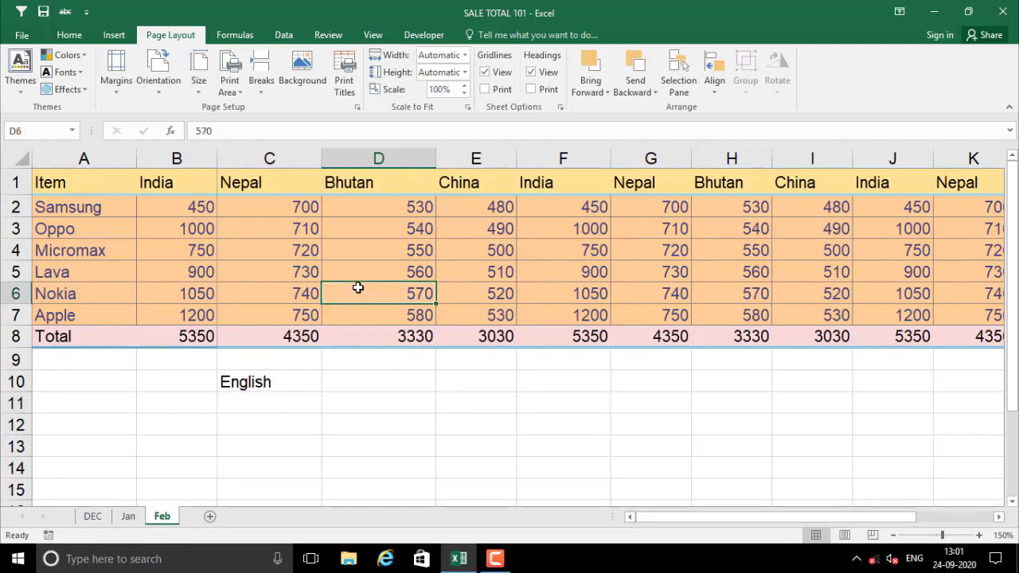
pyautogui.hotkey('ctrl', 'p')
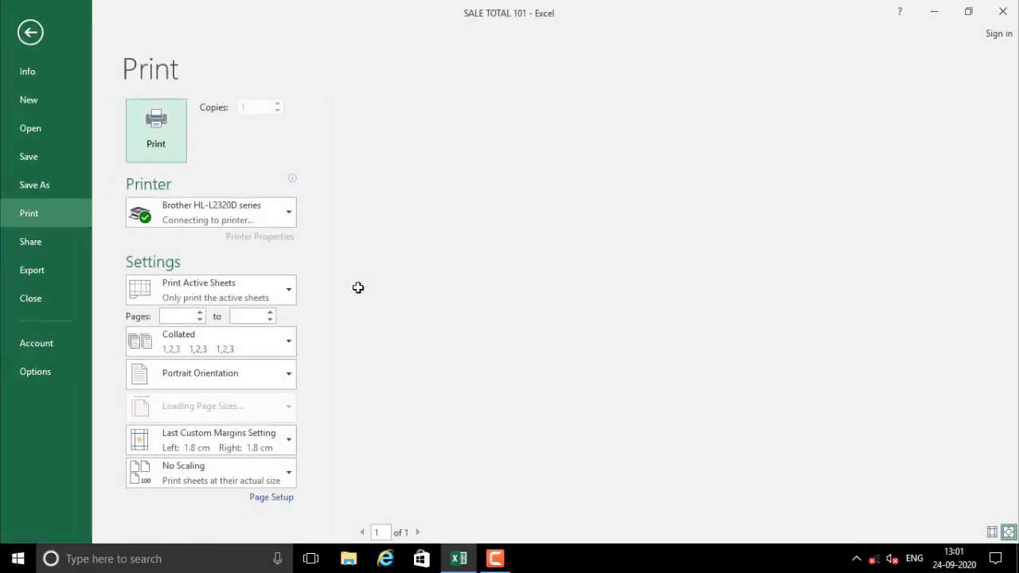
pyautogui.press('Escape')
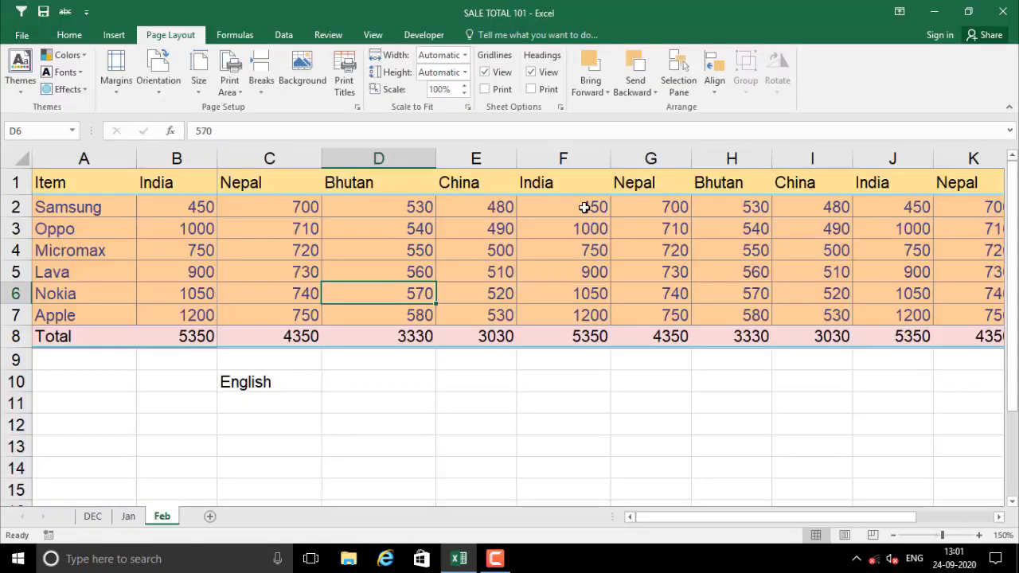
# Clear the print area and preview the whole Feb sheet printing across two pages
pyautogui.click(364, 253)
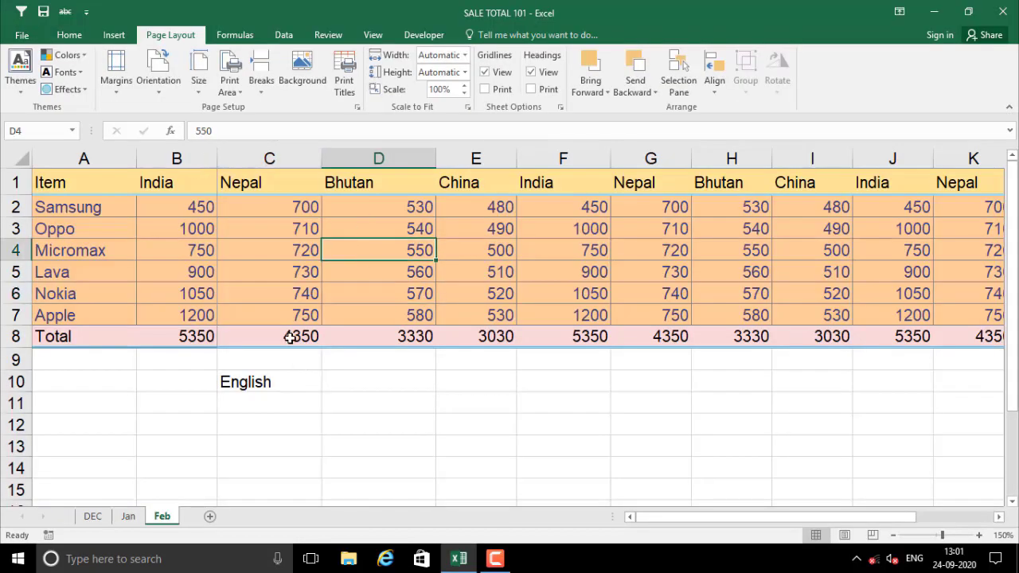
pyautogui.click(237, 96)
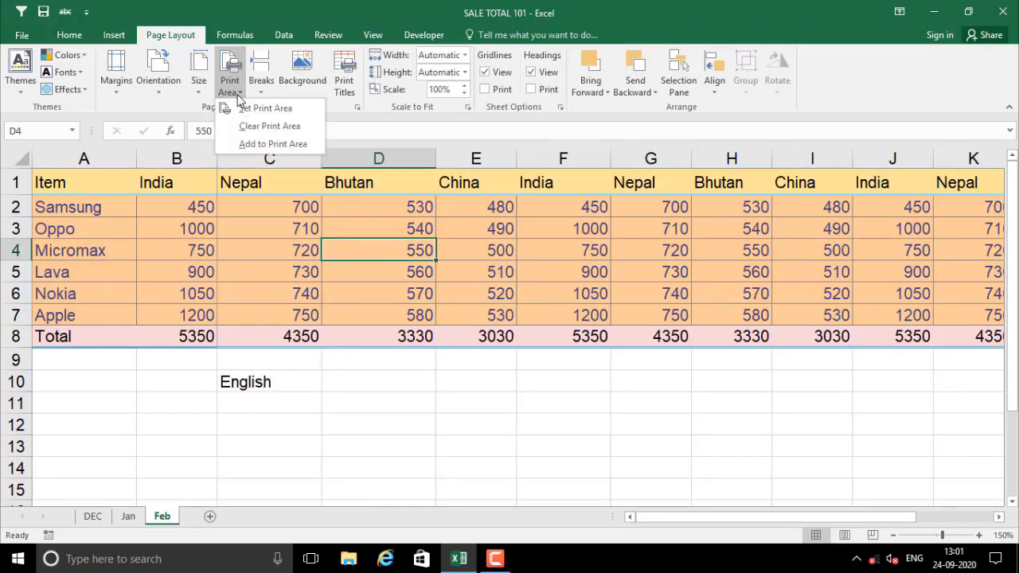
pyautogui.click(262, 126)
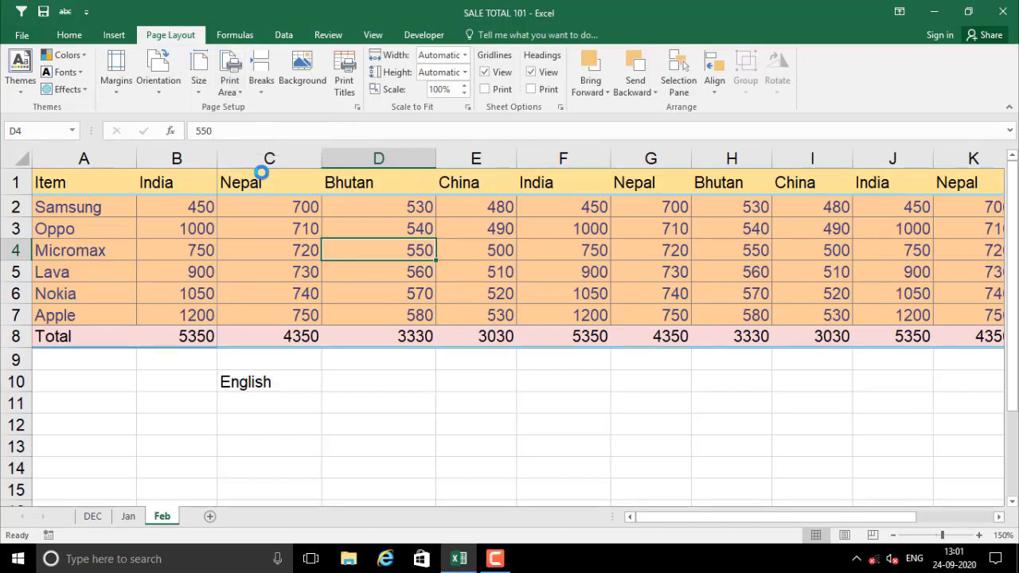
pyautogui.click(256, 277)
pyautogui.hotkey('ctrl', 'p')
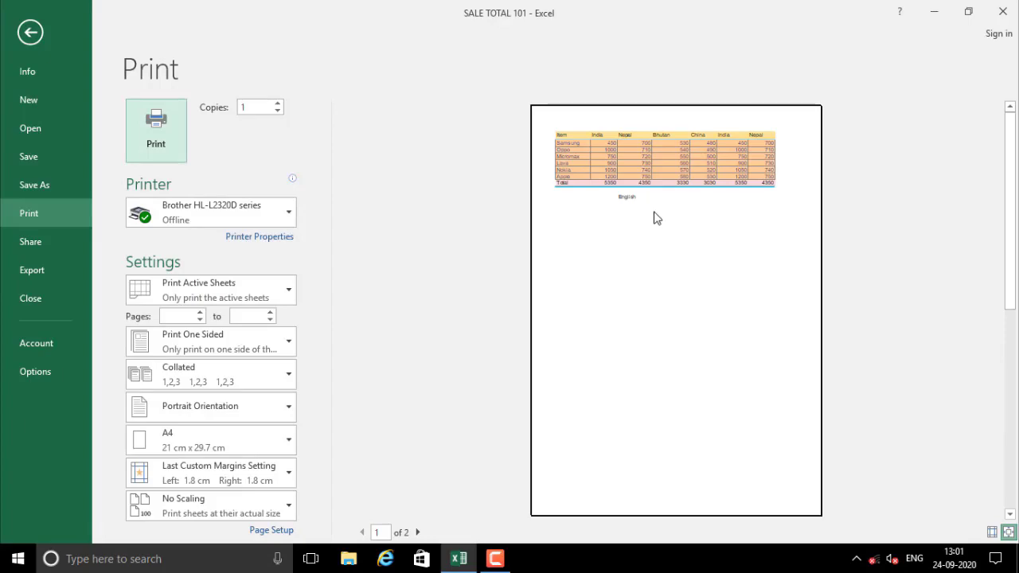
pyautogui.press('Escape')
pyautogui.click(413, 384)
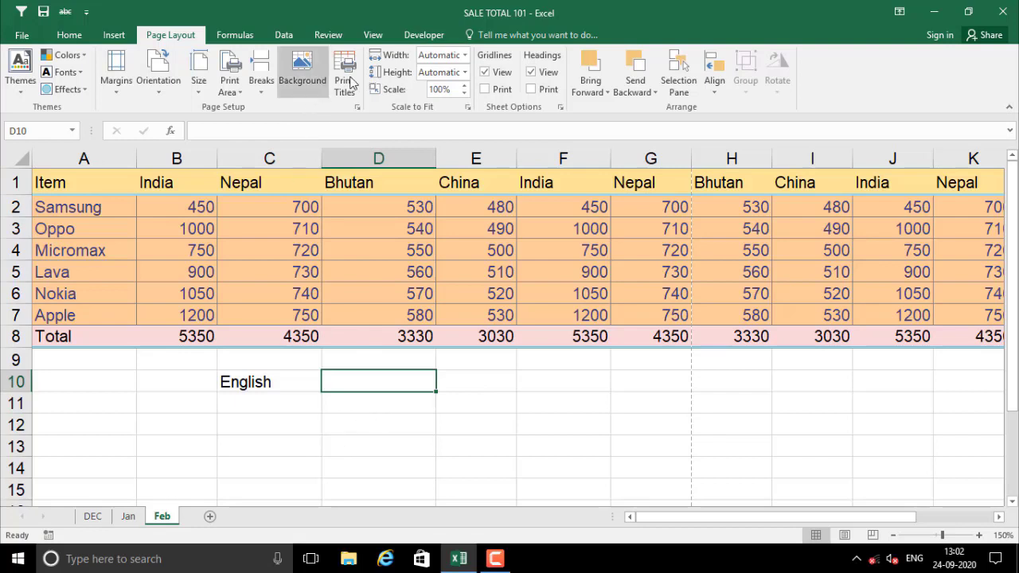
# Inspect Page 1 and Page 2 in Page Break Preview, then switch the Feb sheet to Page Layout view
pyautogui.click(374, 37)
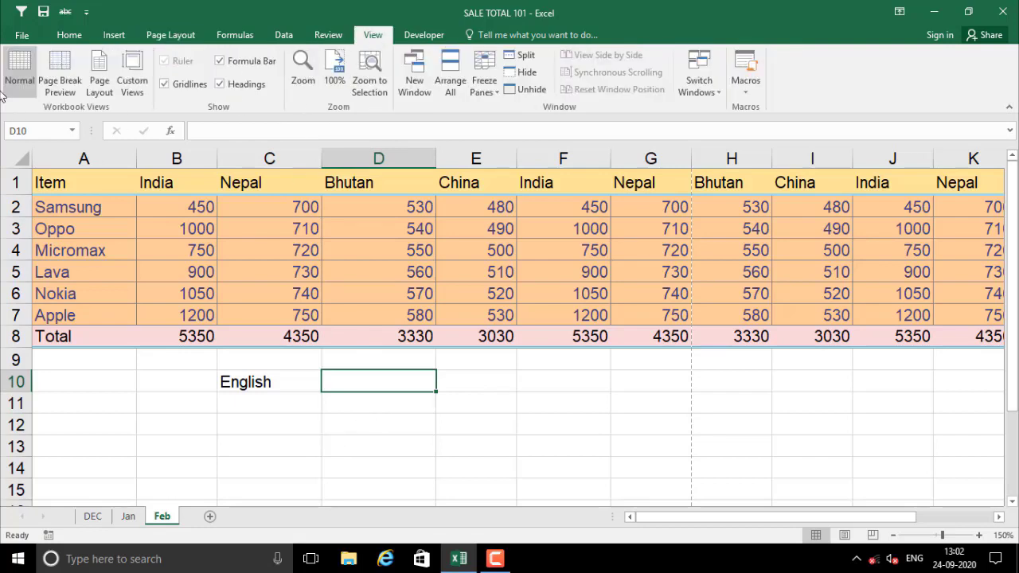
pyautogui.click(20, 67)
pyautogui.click(59, 70)
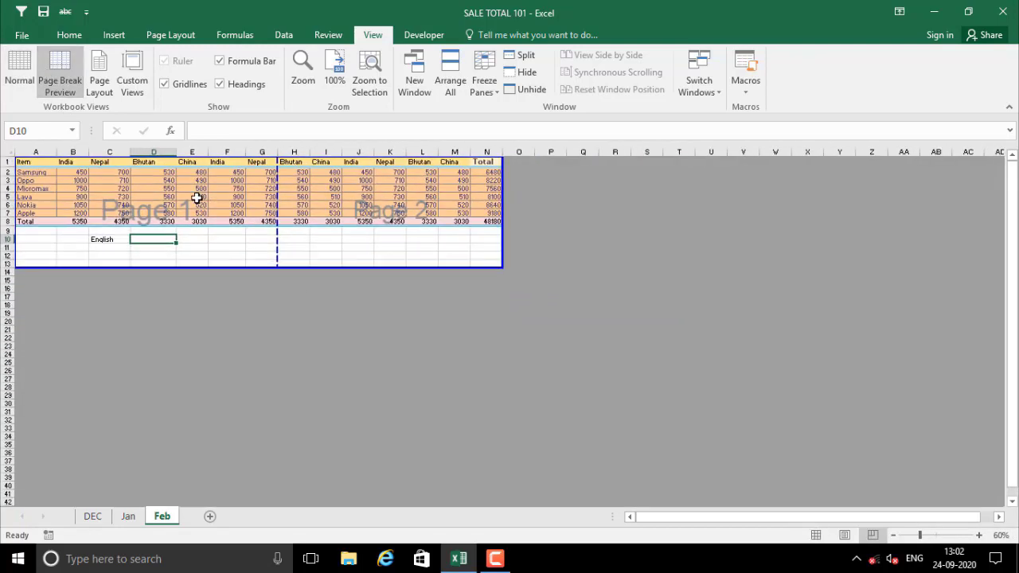
pyautogui.moveTo(194, 181); pyautogui.dragTo(191, 249)
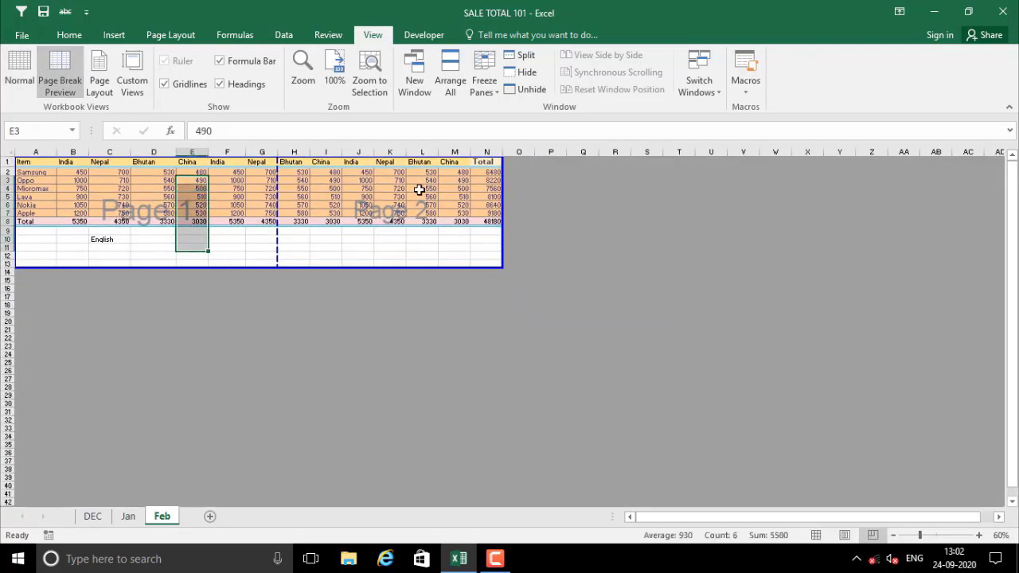
pyautogui.moveTo(422, 189); pyautogui.dragTo(422, 241)
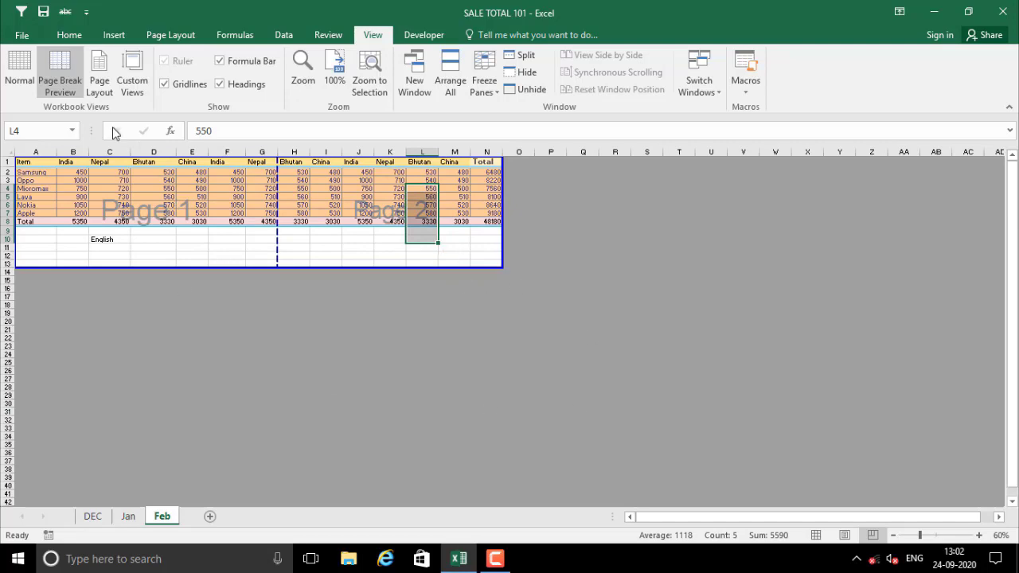
pyautogui.click(98, 84)
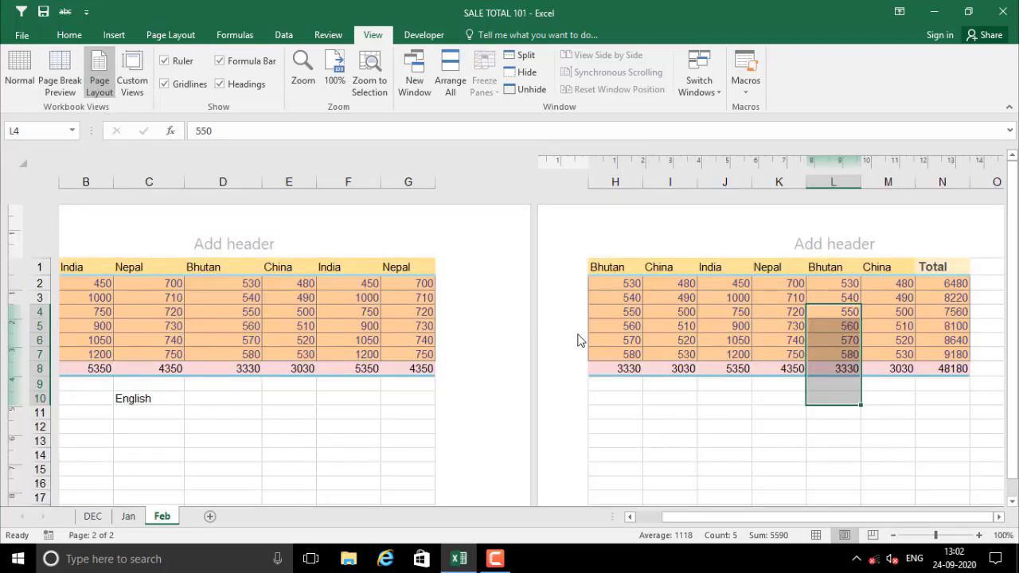
pyautogui.scroll(-3, 676, 374)
pyautogui.scroll(3, 680, 369)
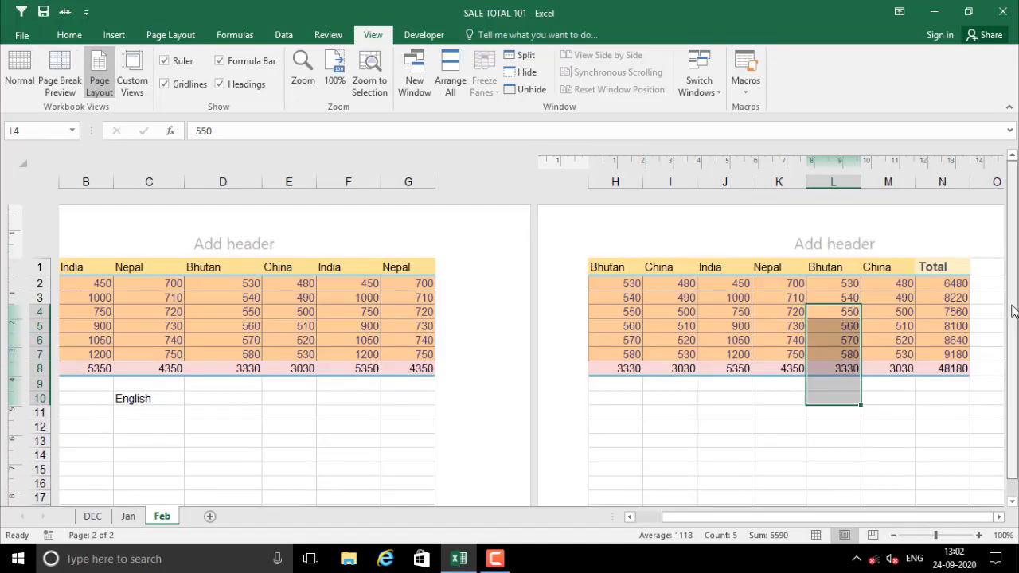
pyautogui.scroll(-3, 901, 345)
pyautogui.scroll(3, 359, 334)
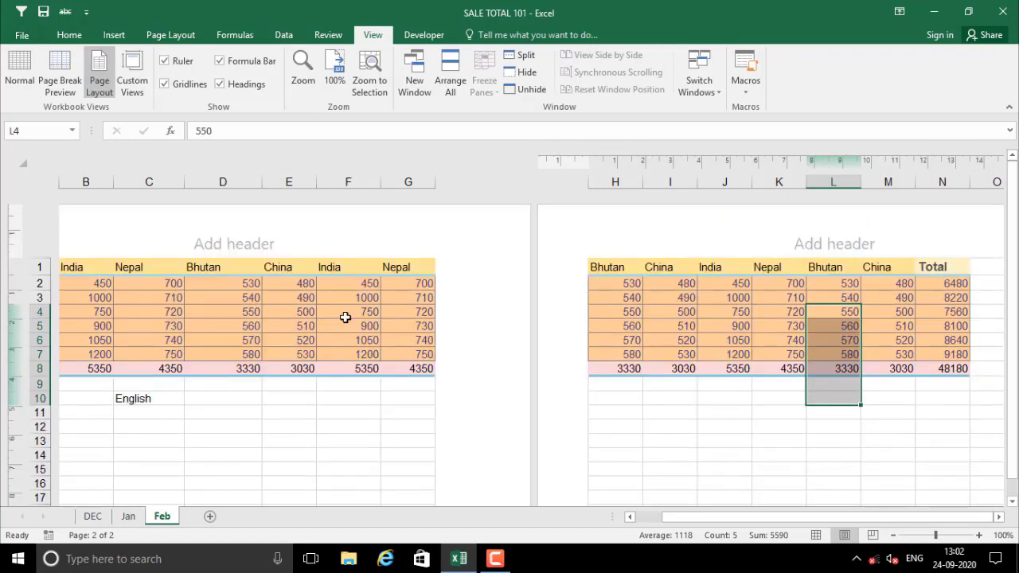
pyautogui.click(214, 242)
pyautogui.click(117, 246)
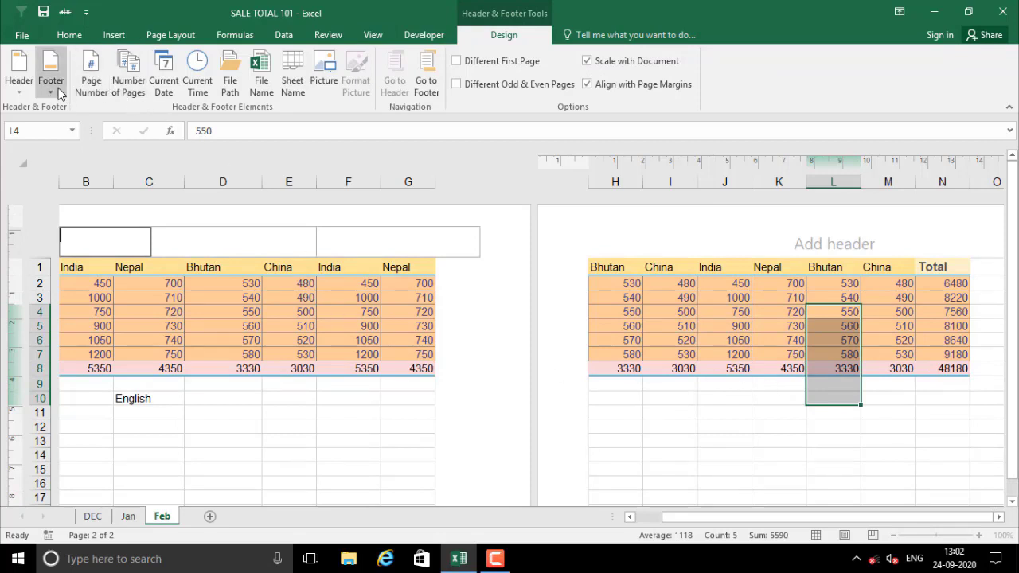
pyautogui.click(289, 412)
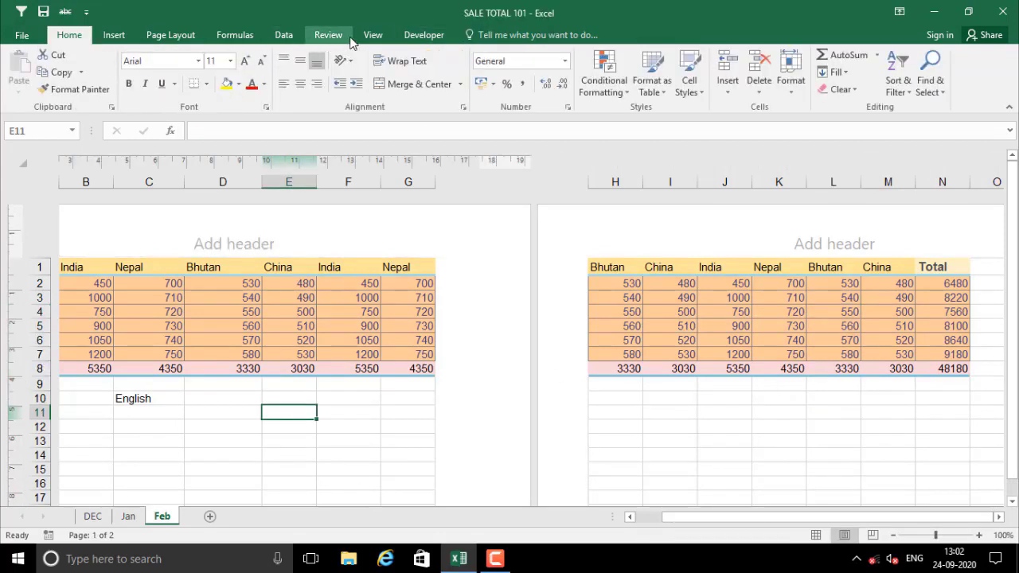
pyautogui.click(191, 37)
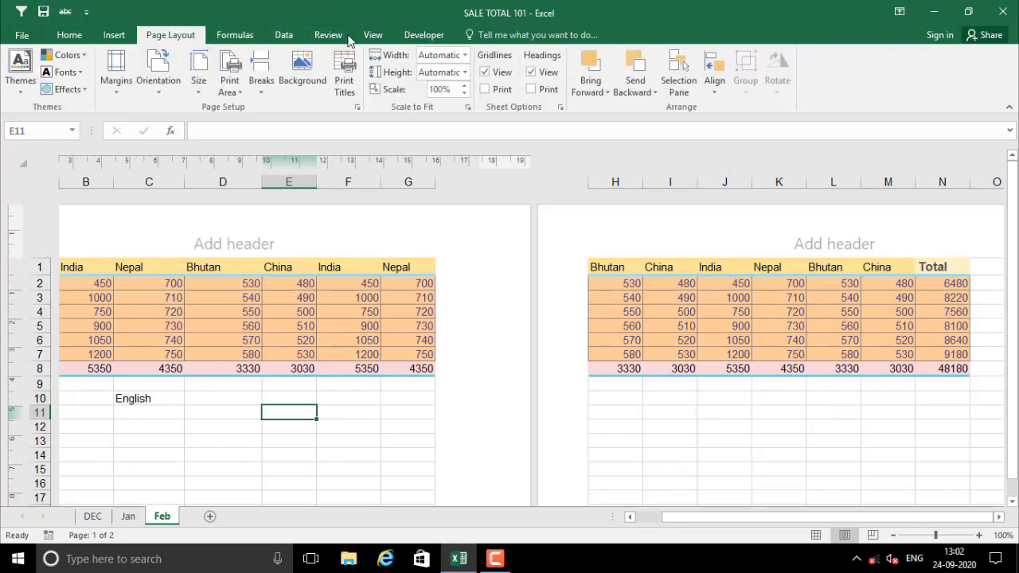
pyautogui.click(373, 35)
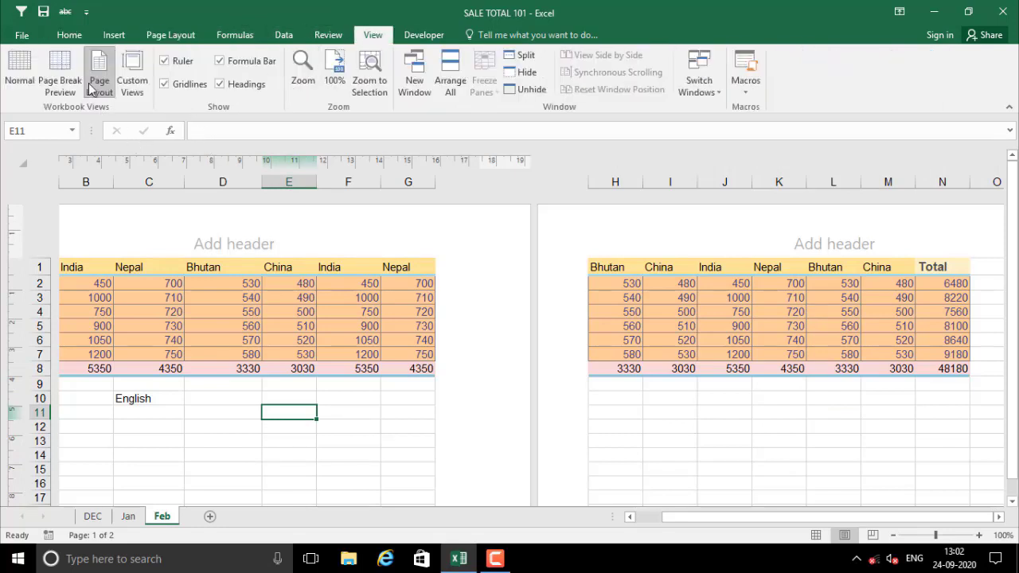
pyautogui.click(132, 94)
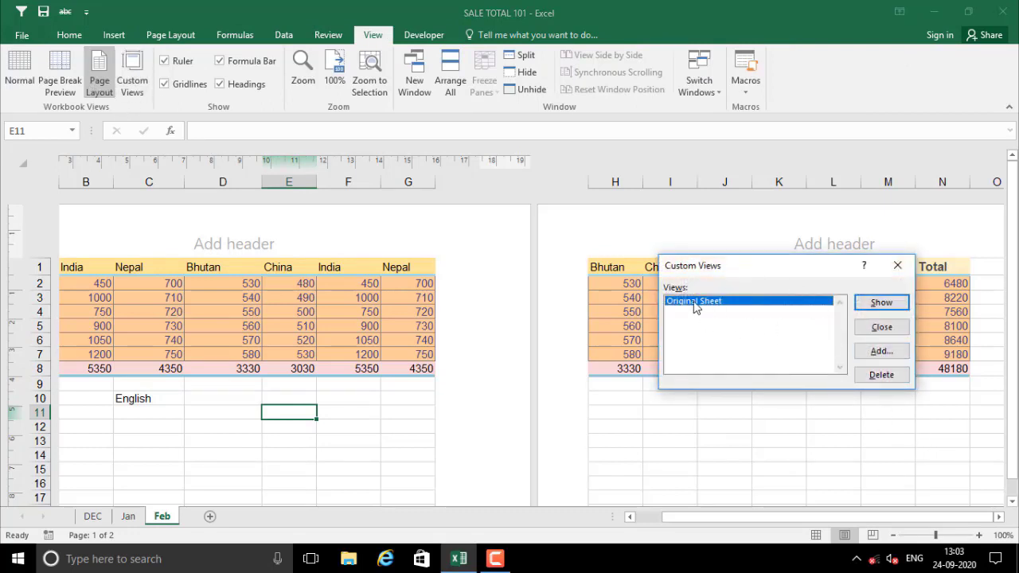
pyautogui.click(880, 328)
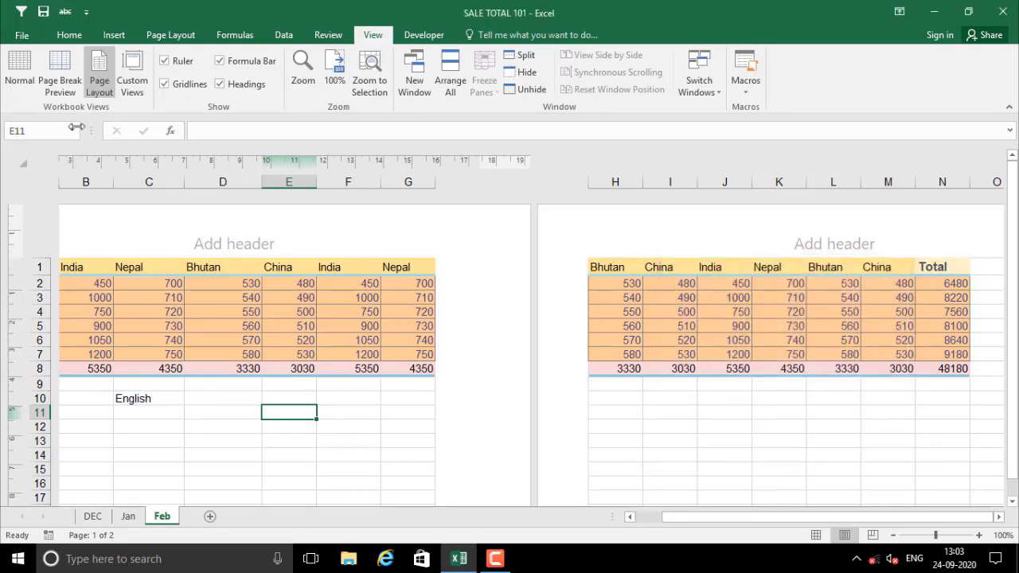
# Switch the Feb sheet back to Normal view and select cells around D9–E10
pyautogui.click(19, 70)
pyautogui.click(252, 379)
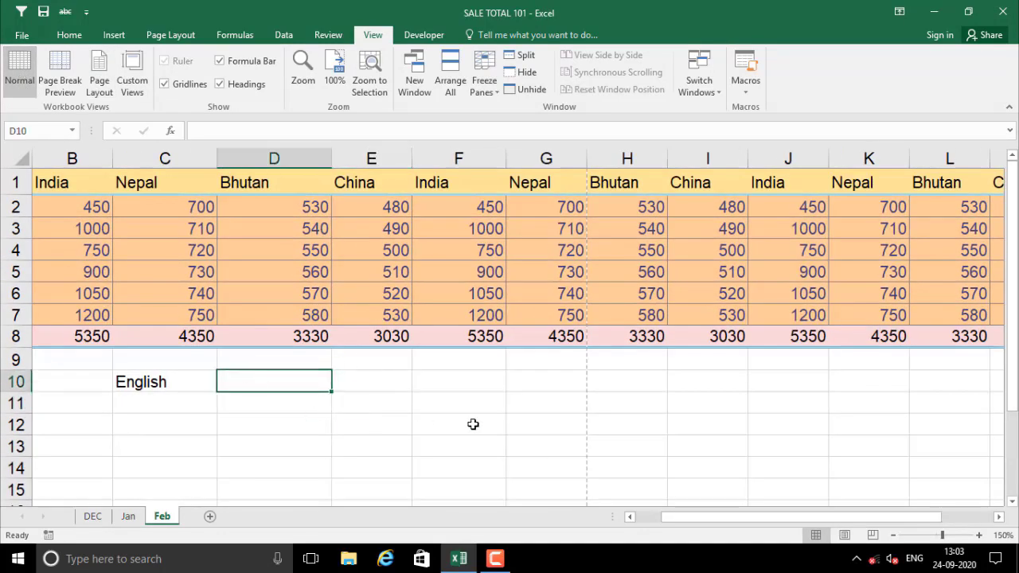
pyautogui.scroll(-5, 425, 393)
pyautogui.scroll(5, 425, 393)
pyautogui.click(366, 370)
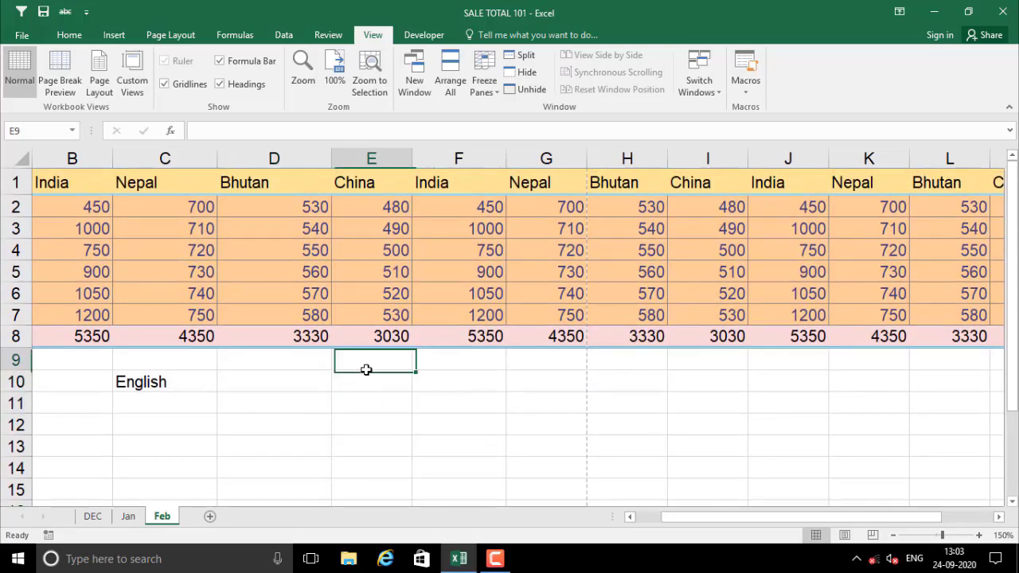
pyautogui.click(285, 364)
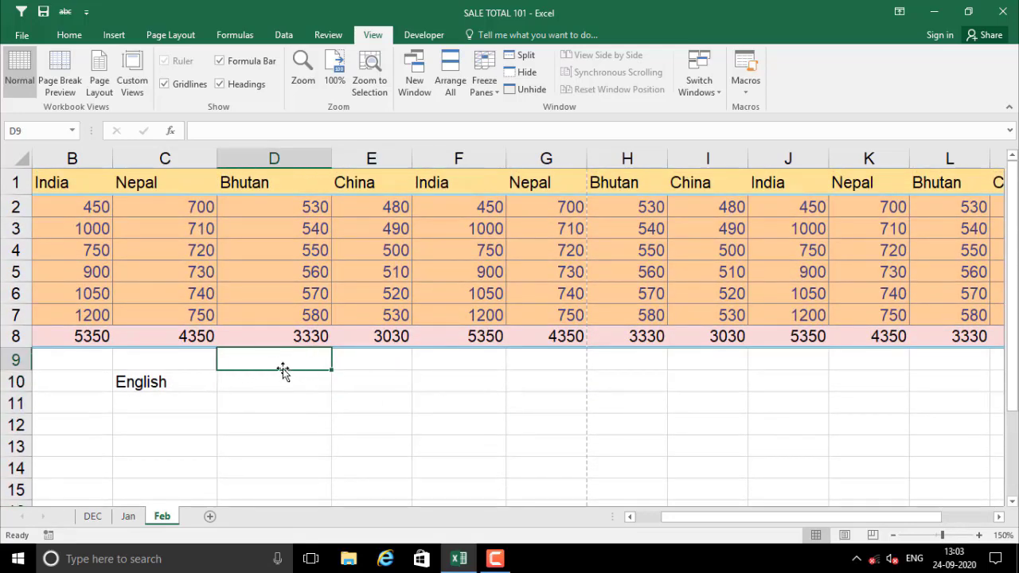
pyautogui.click(376, 389)
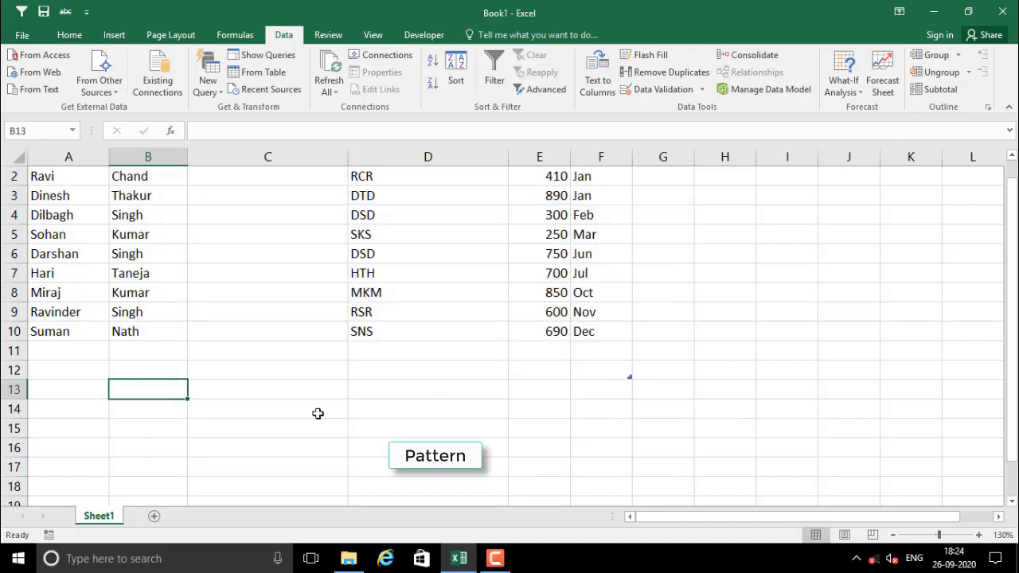
pyautogui.scroll(1, 369, 387)
pyautogui.click(244, 193)
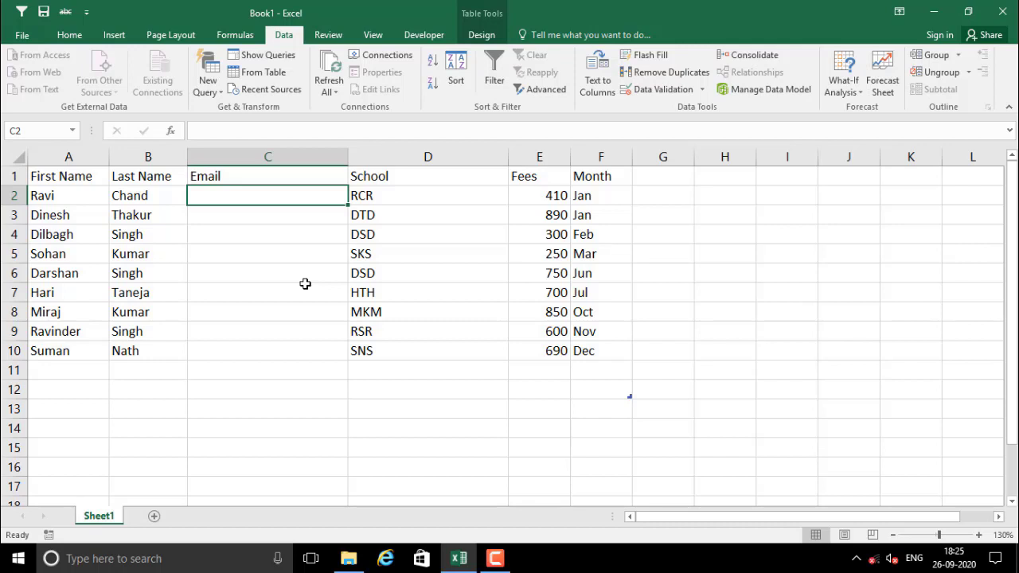
pyautogui.click(263, 292)
pyautogui.moveTo(228, 173); pyautogui.dragTo(246, 351)
pyautogui.moveTo(241, 202); pyautogui.dragTo(250, 353)
pyautogui.click(230, 195)
pyautogui.moveTo(85, 195); pyautogui.dragTo(82, 312)
pyautogui.moveTo(147, 157); pyautogui.dragTo(148, 252)
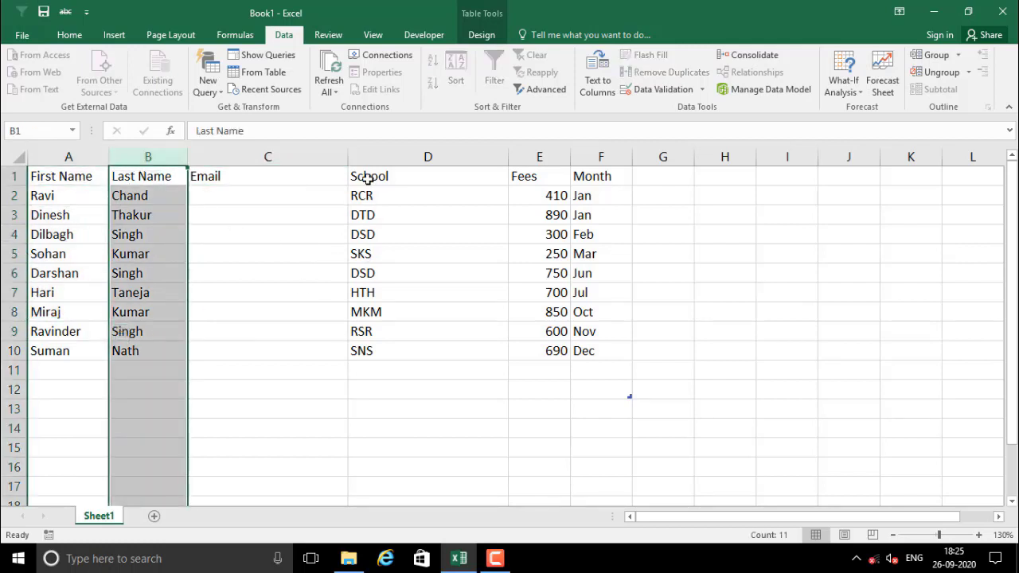
pyautogui.moveTo(363, 176); pyautogui.dragTo(380, 334)
pyautogui.moveTo(529, 185); pyautogui.dragTo(555, 355)
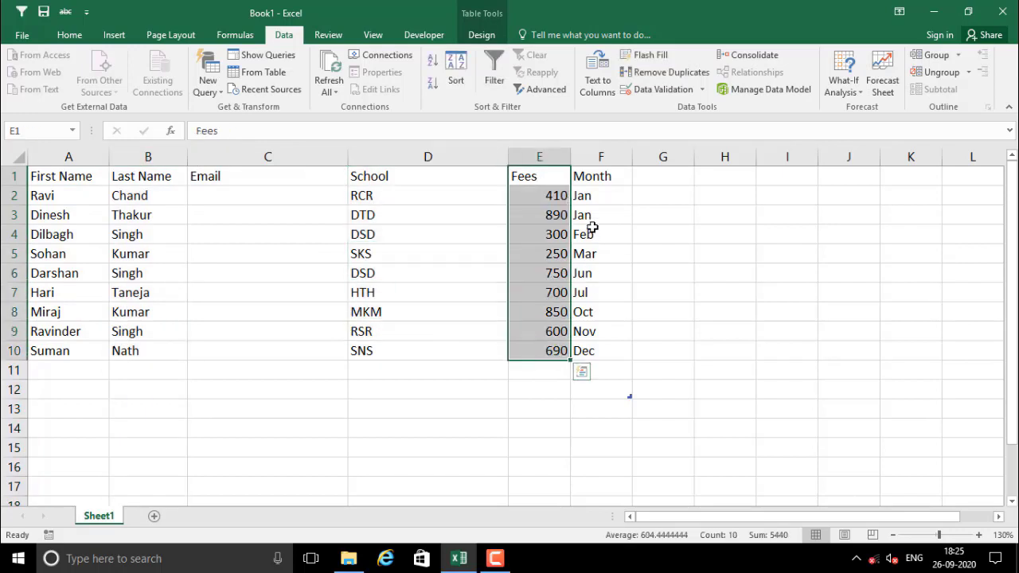
pyautogui.moveTo(593, 177); pyautogui.dragTo(611, 363)
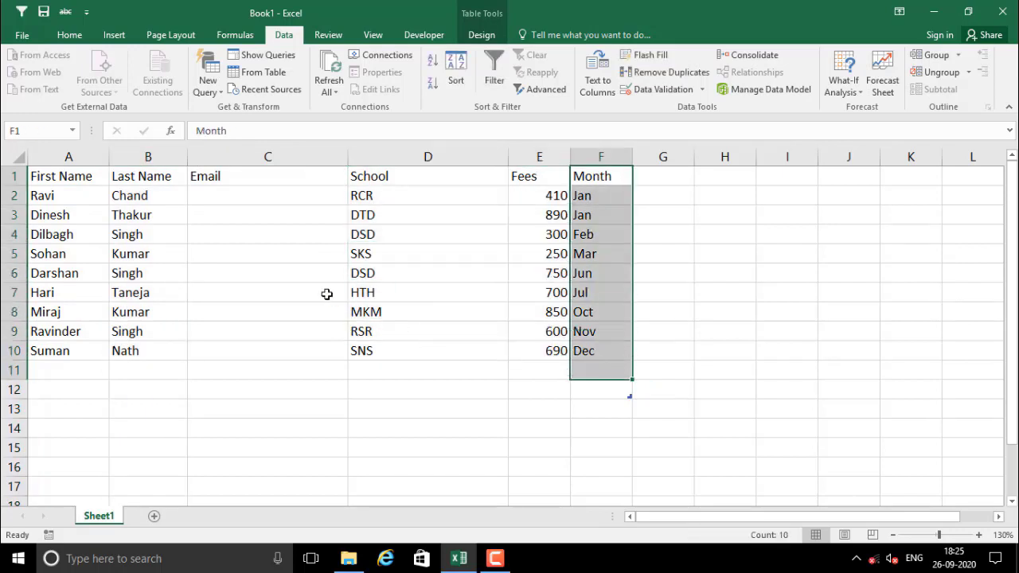
pyautogui.click(227, 198)
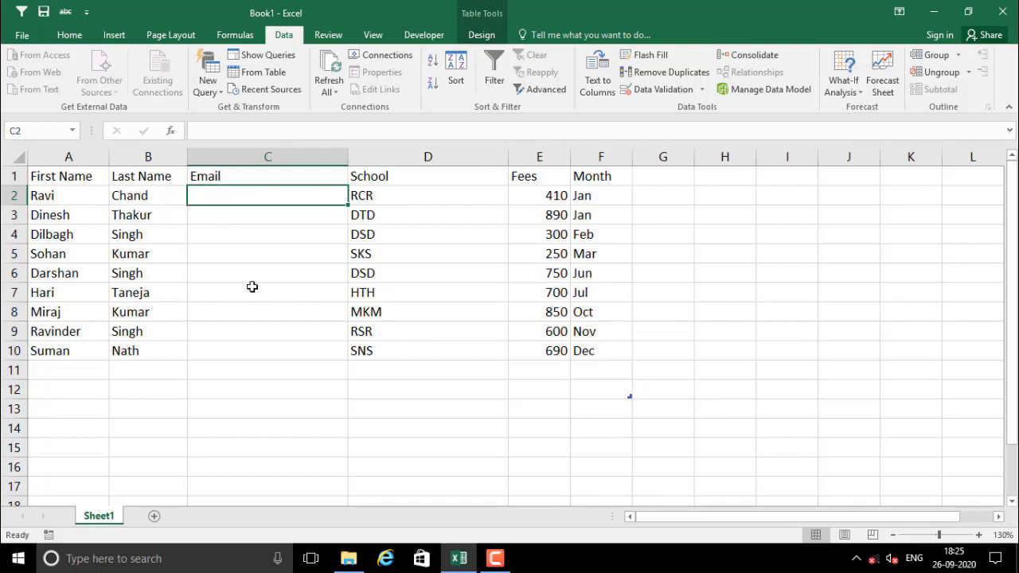
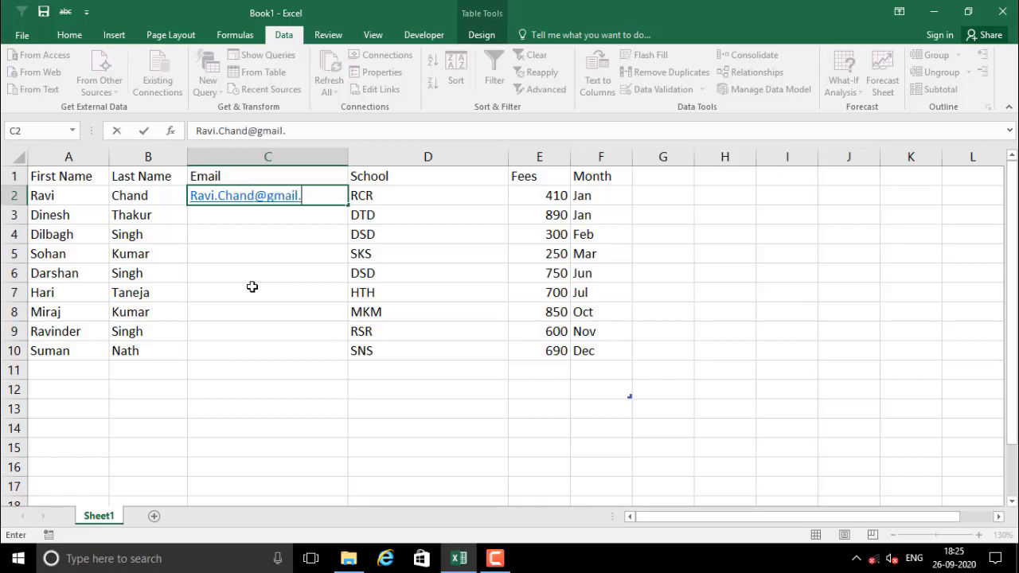
pyautogui.press('Return')
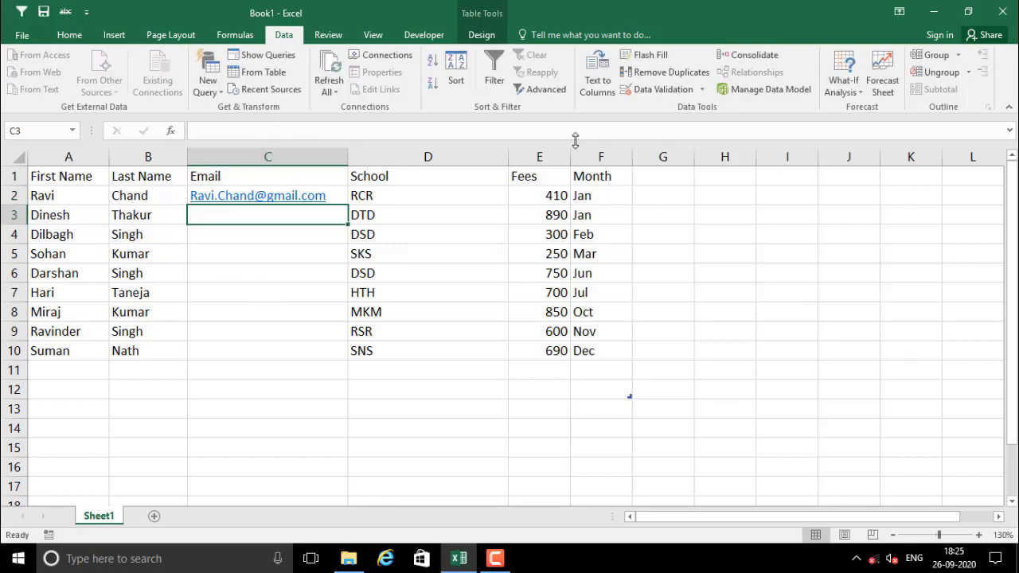
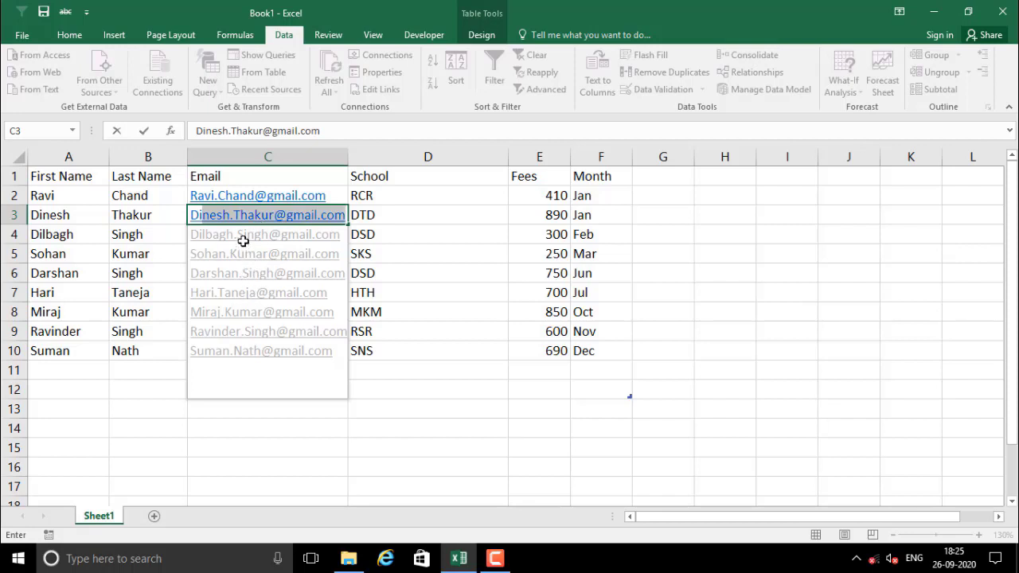
pyautogui.press('Return')
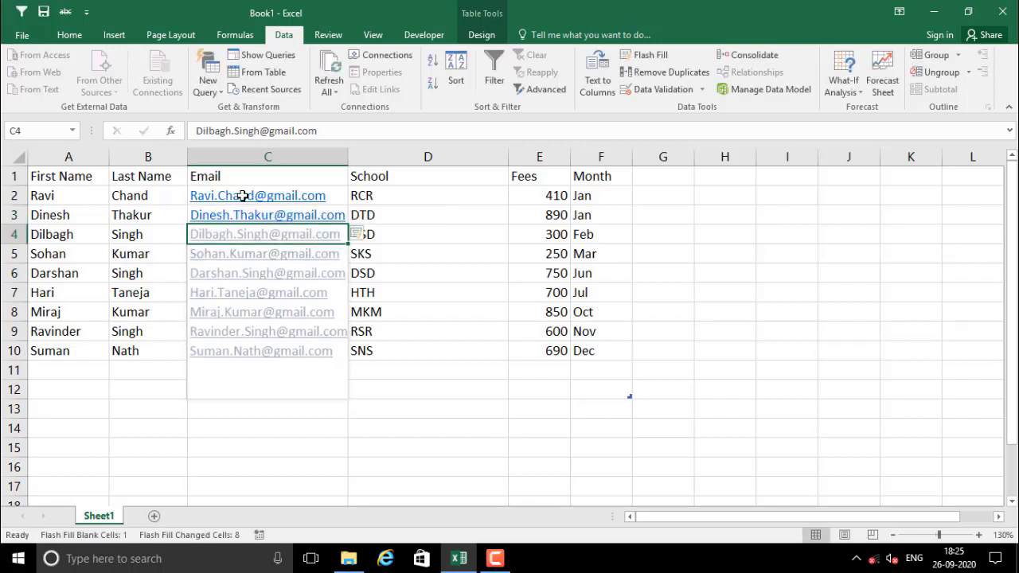
pyautogui.click(244, 377)
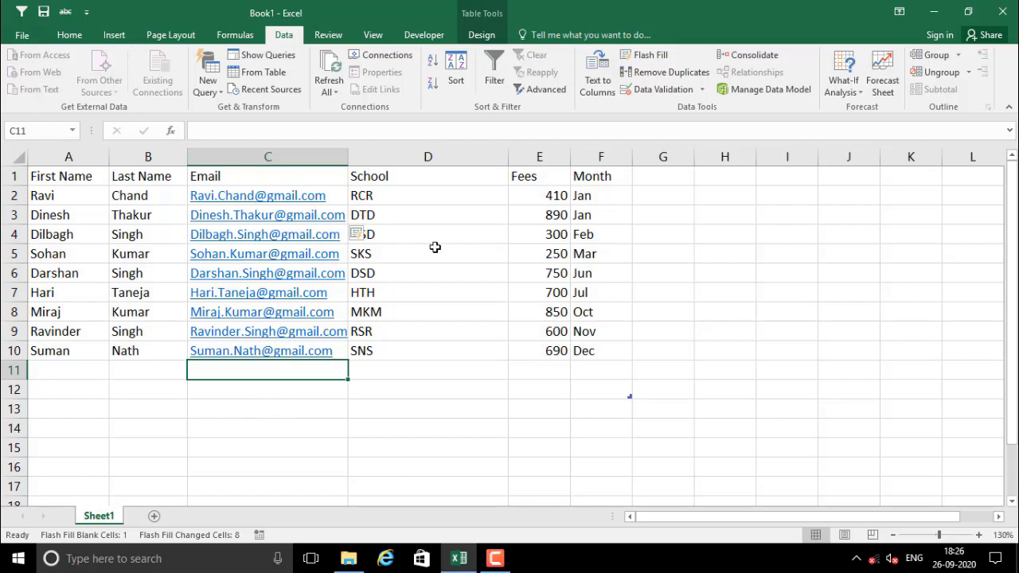
pyautogui.click(435, 273)
pyautogui.click(435, 248)
pyautogui.click(430, 202)
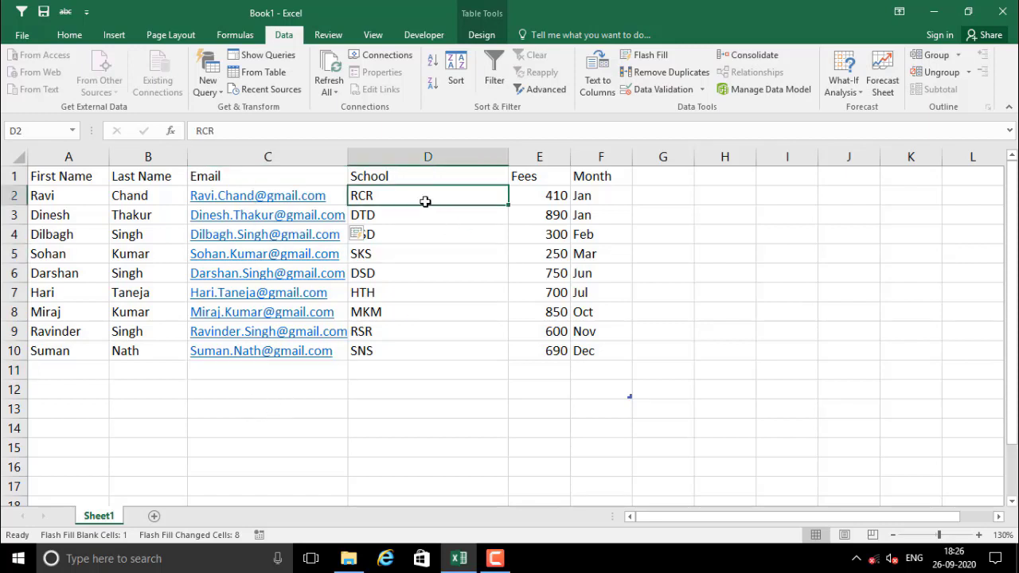
pyautogui.click(370, 312)
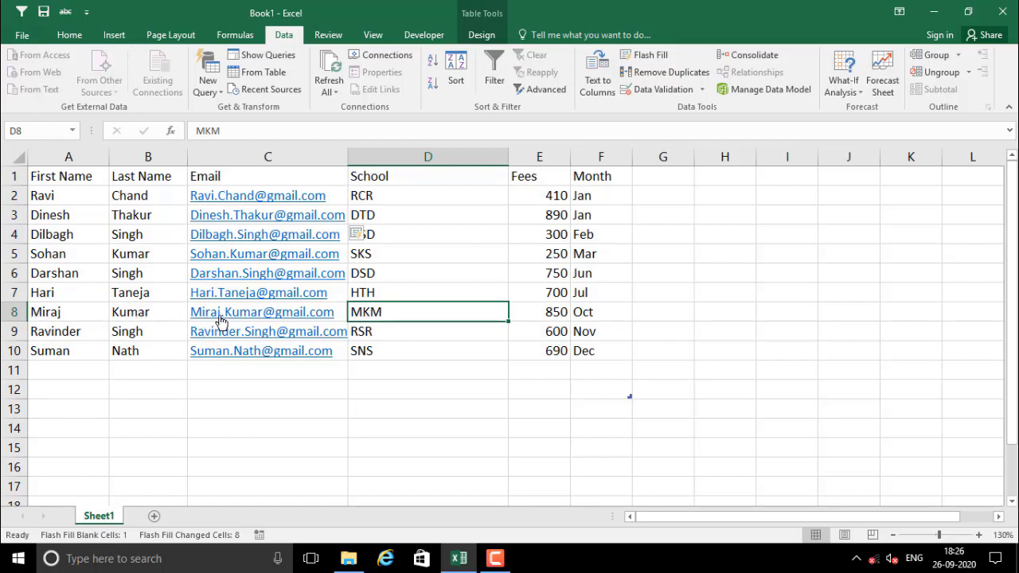
pyautogui.click(394, 330)
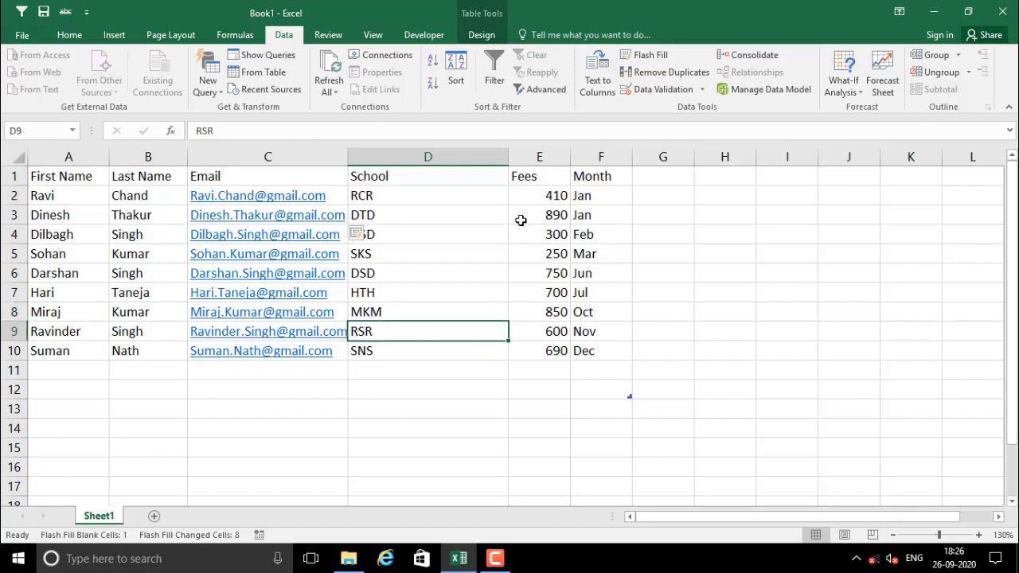
pyautogui.moveTo(537, 200); pyautogui.dragTo(540, 333)
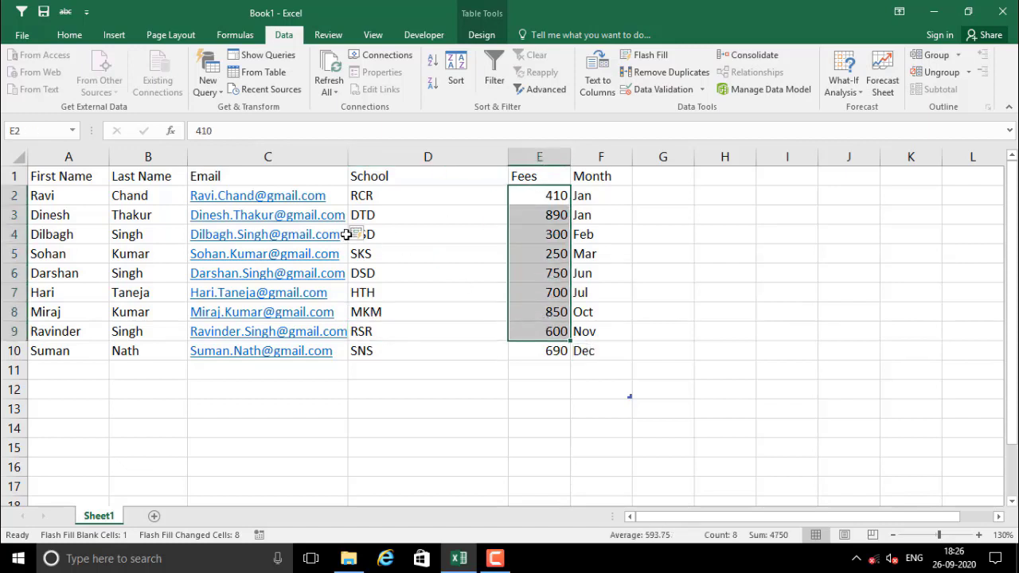
pyautogui.moveTo(525, 199); pyautogui.dragTo(546, 326)
pyautogui.click(539, 253)
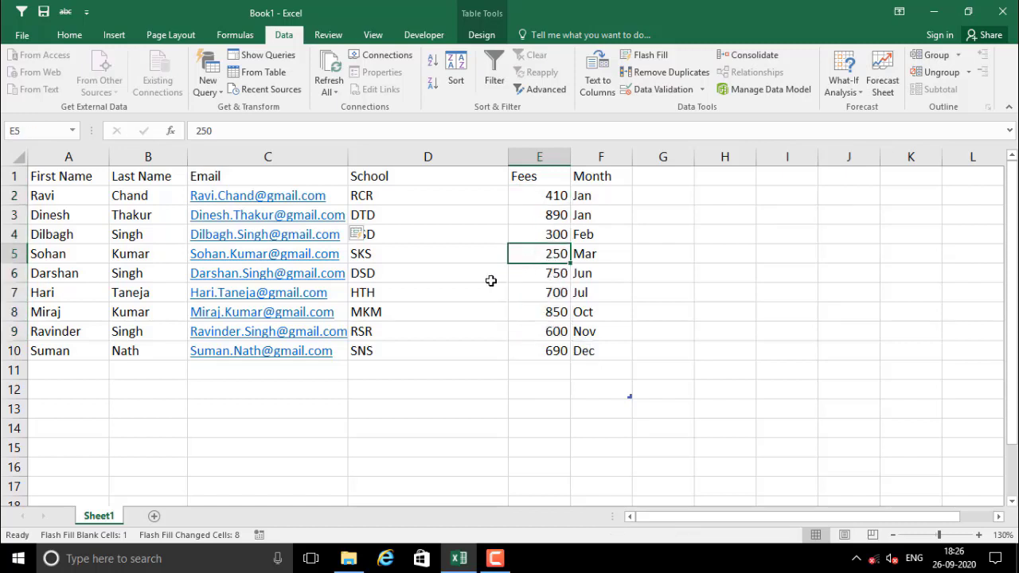
pyautogui.click(453, 277)
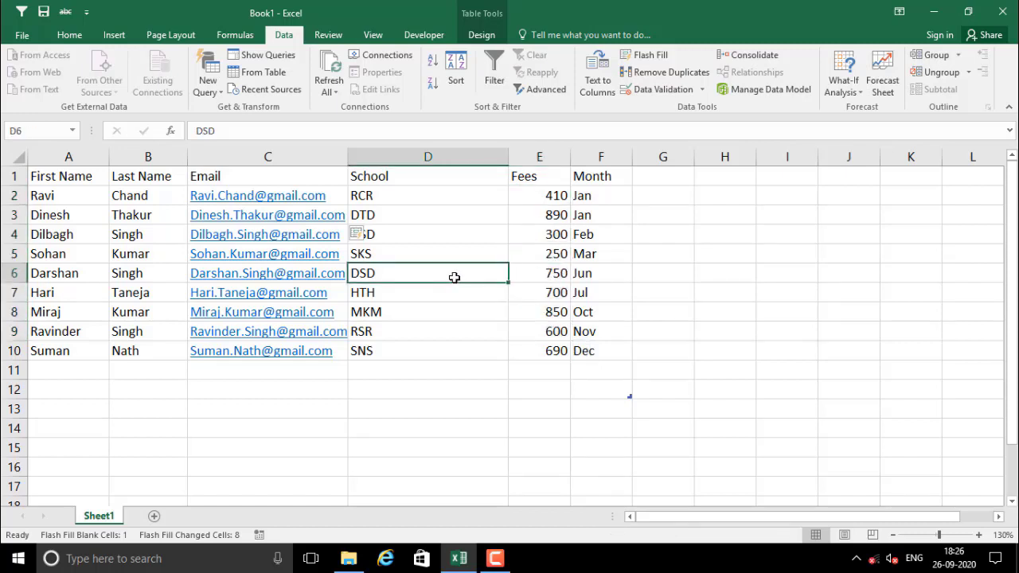
pyautogui.click(440, 390)
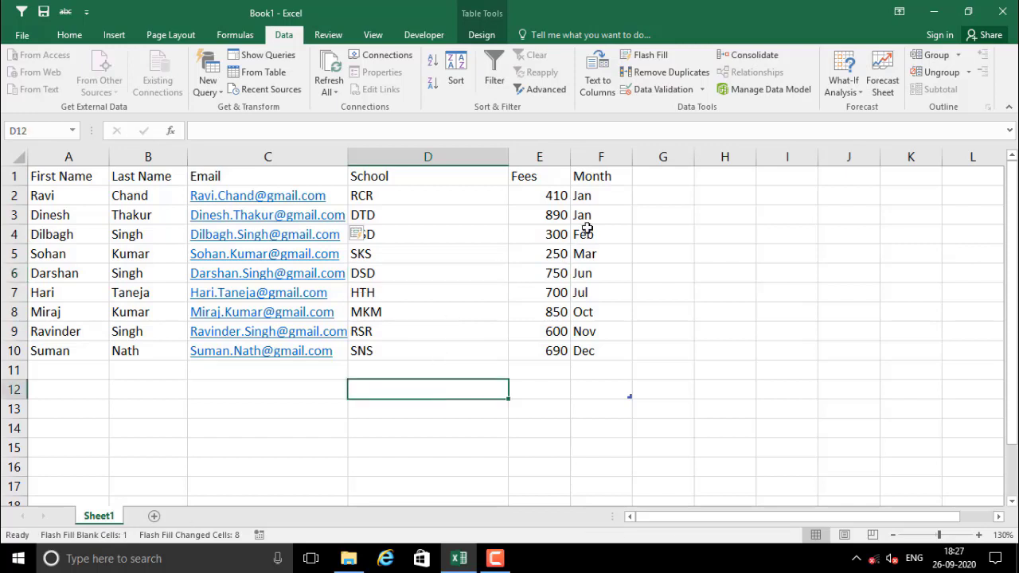
pyautogui.moveTo(594, 202); pyautogui.dragTo(600, 373)
pyautogui.click(478, 311)
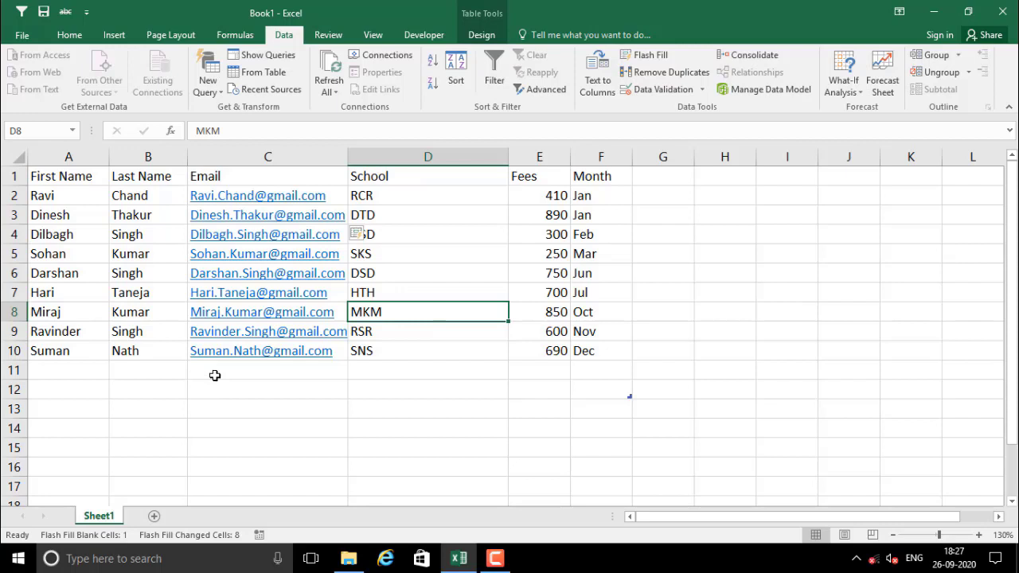
pyautogui.click(421, 292)
pyautogui.click(441, 235)
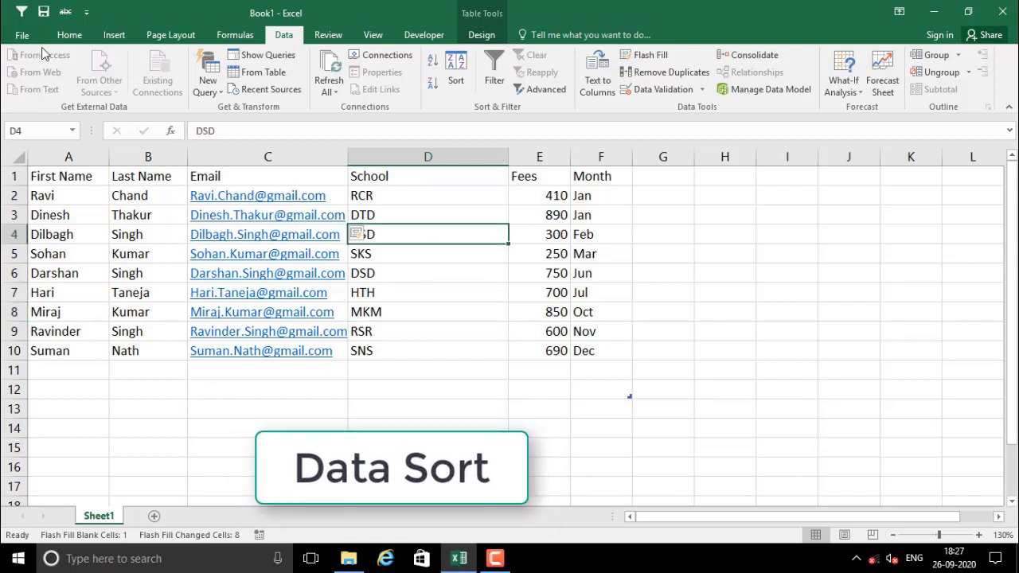
pyautogui.click(69, 34)
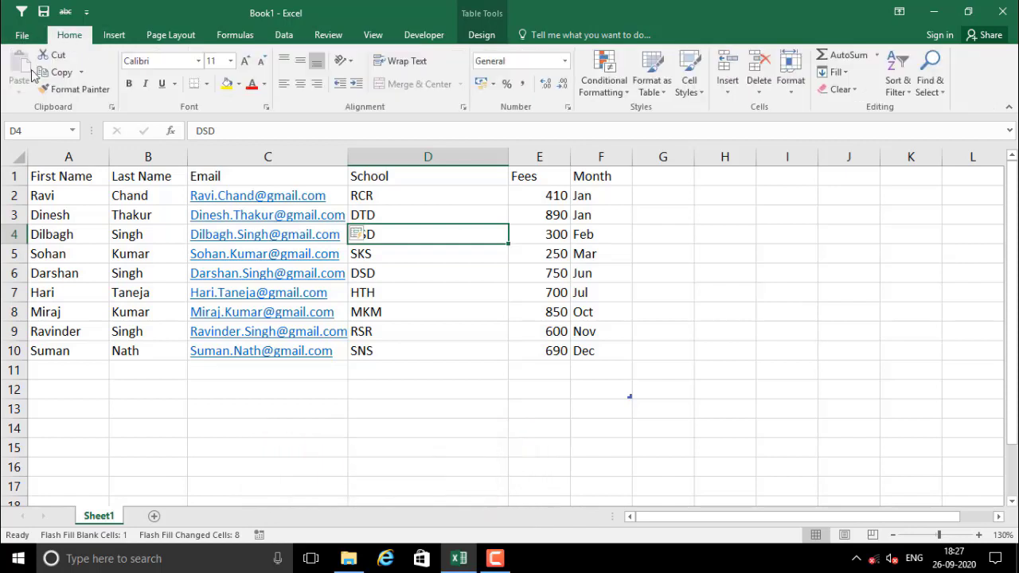
pyautogui.click(445, 272)
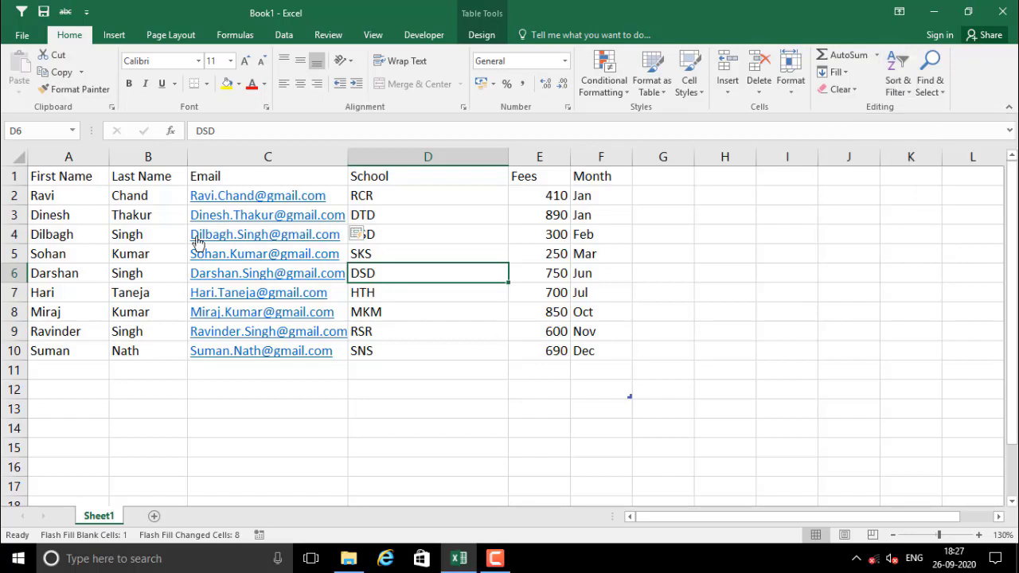
pyautogui.moveTo(34, 175); pyautogui.dragTo(470, 350)
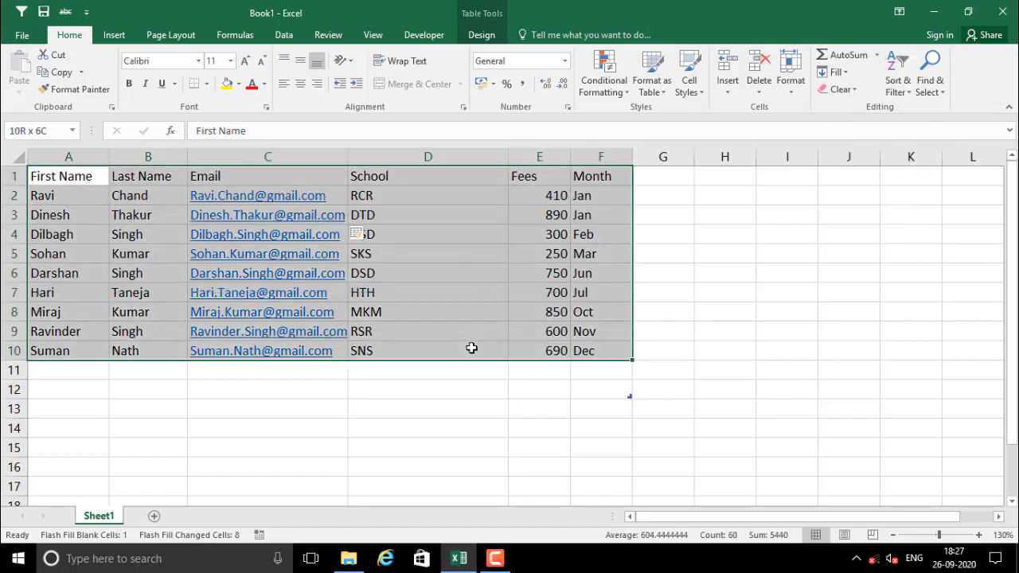
pyautogui.click(469, 250)
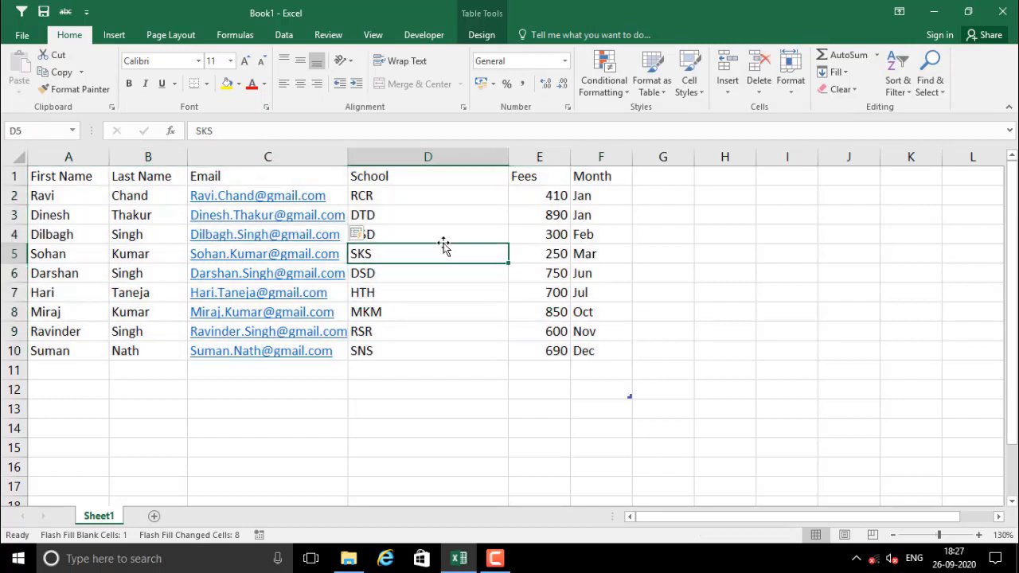
pyautogui.click(436, 292)
pyautogui.click(469, 242)
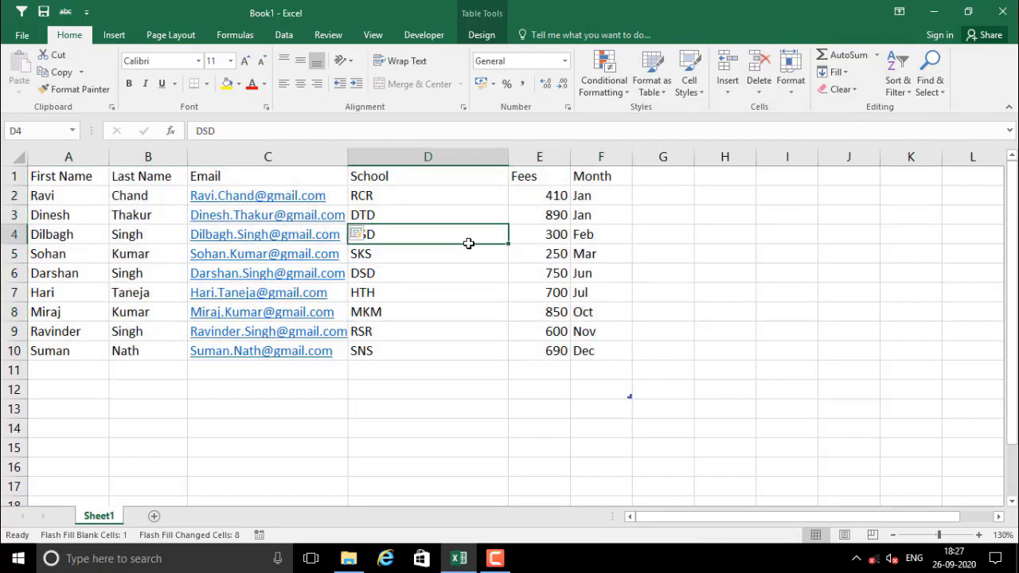
pyautogui.click(472, 307)
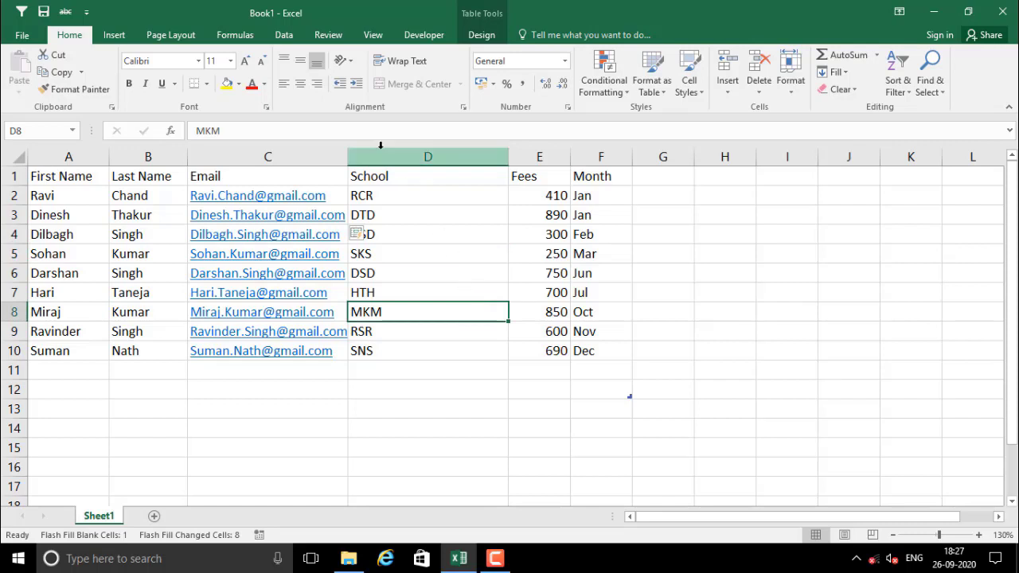
pyautogui.click(285, 37)
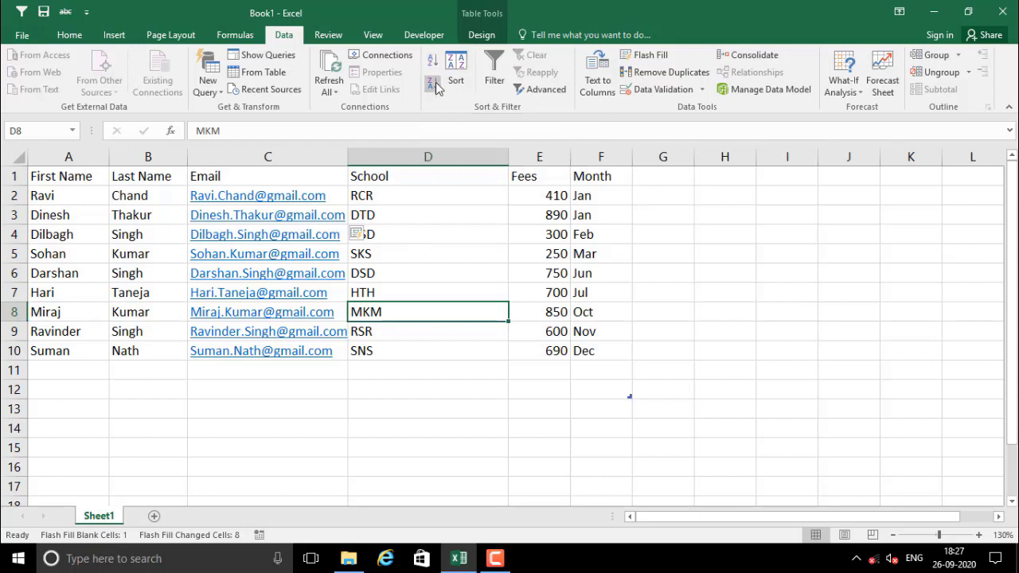
pyautogui.click(57, 196)
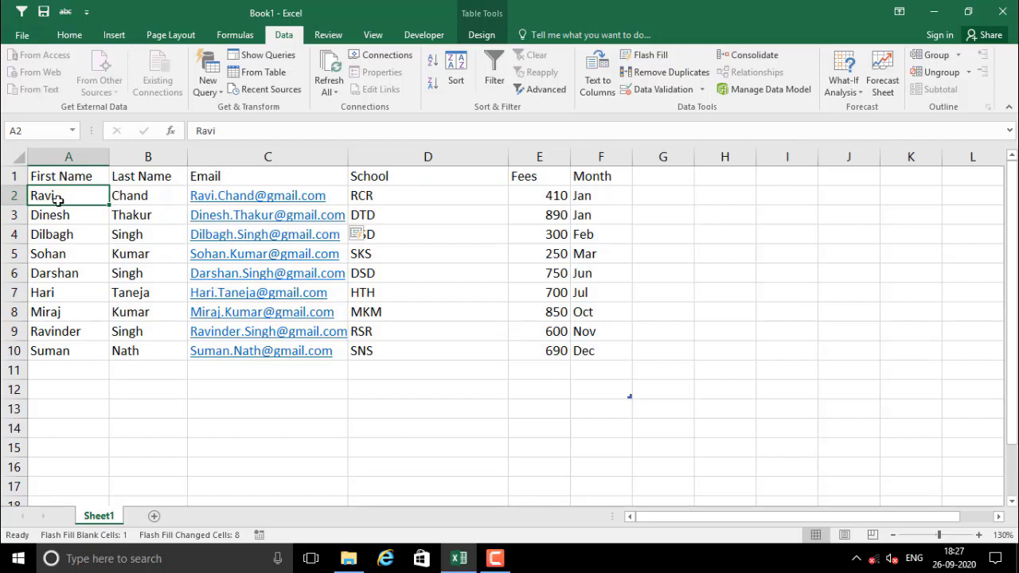
# Apply Sort A to Z on First Name, then check cells A2:A10 and the Last Name column
pyautogui.click(432, 60)
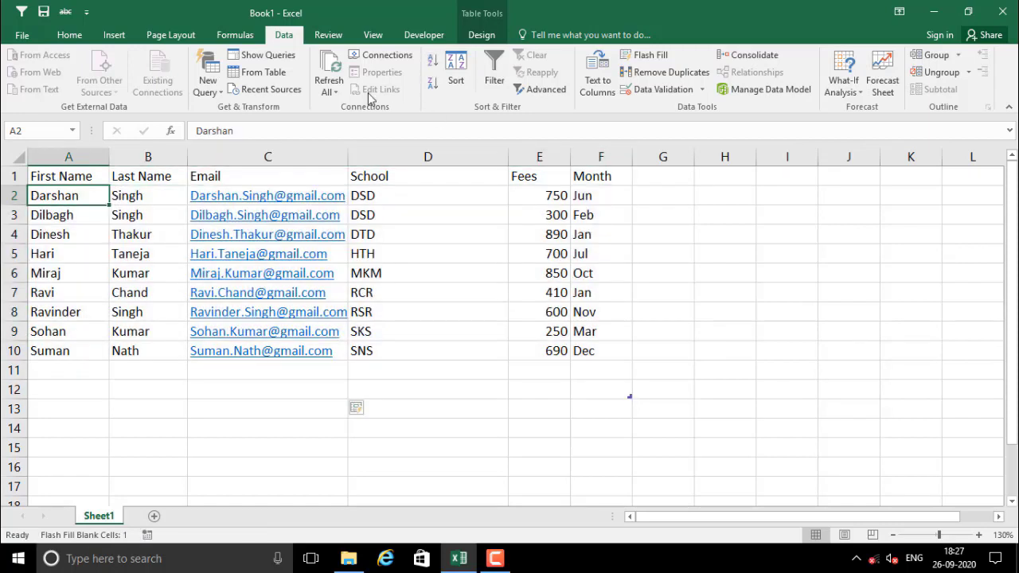
pyautogui.click(68, 221)
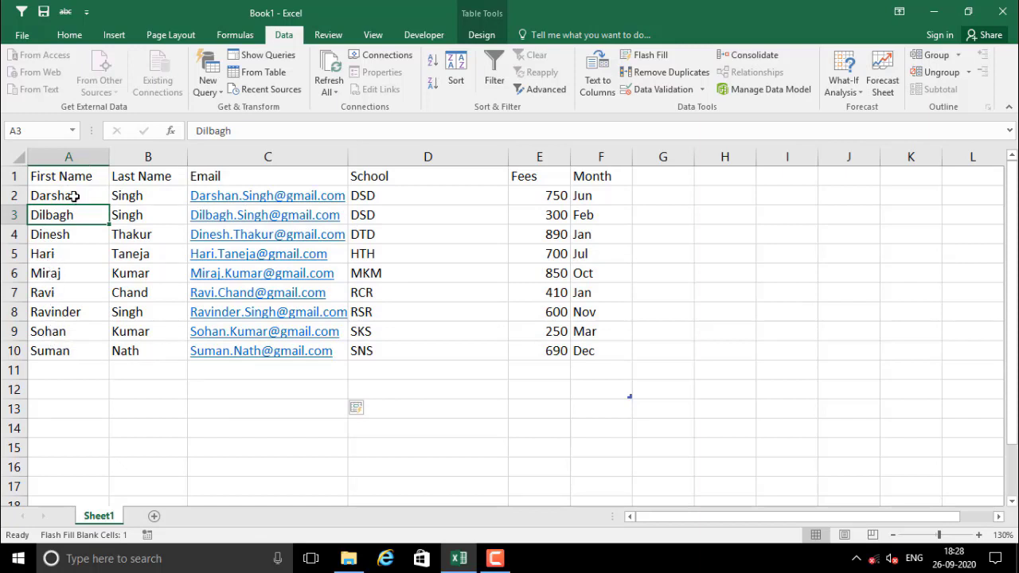
pyautogui.moveTo(73, 196); pyautogui.dragTo(68, 350)
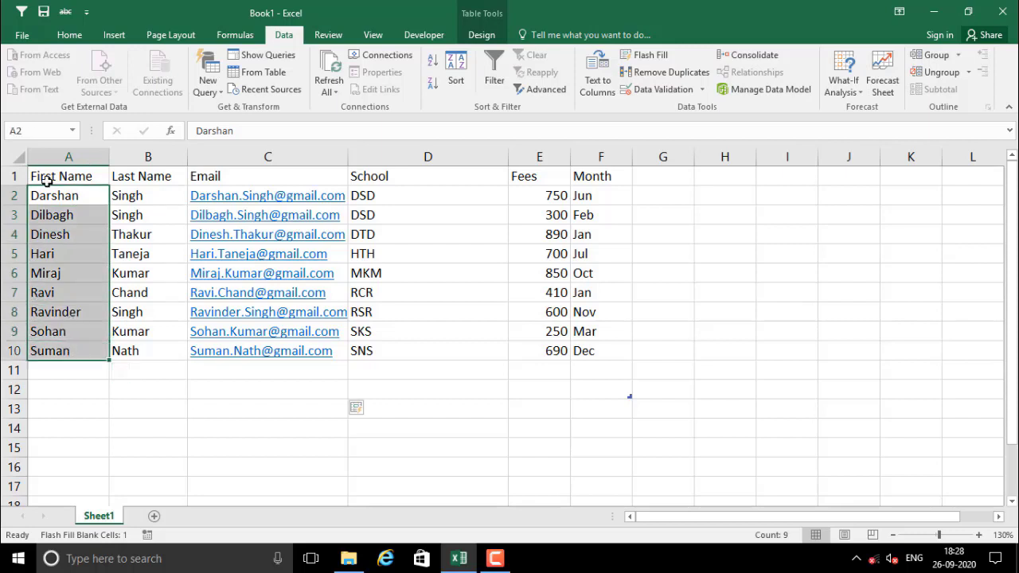
pyautogui.moveTo(63, 198); pyautogui.dragTo(78, 348)
pyautogui.click(152, 195)
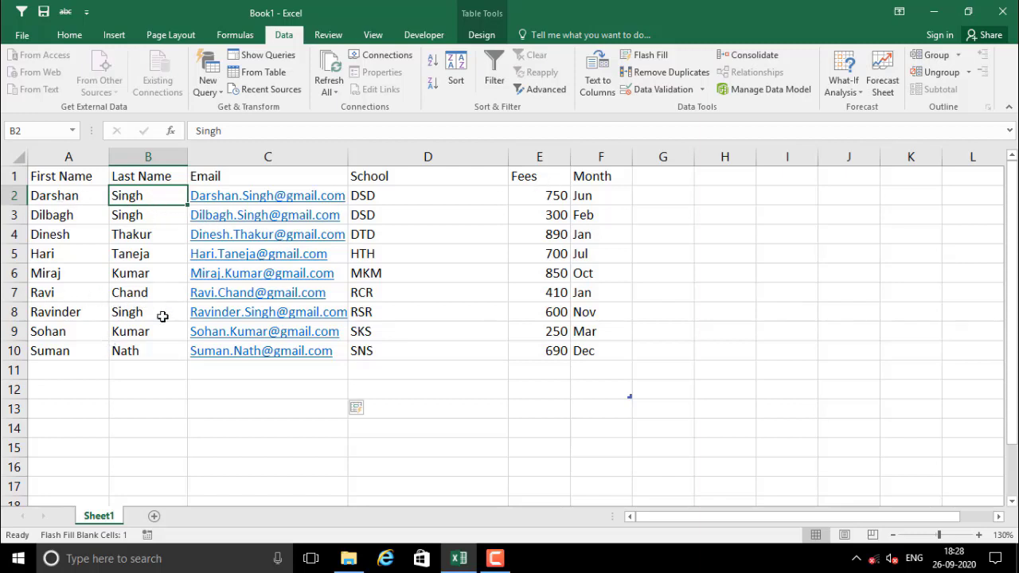
pyautogui.click(129, 355)
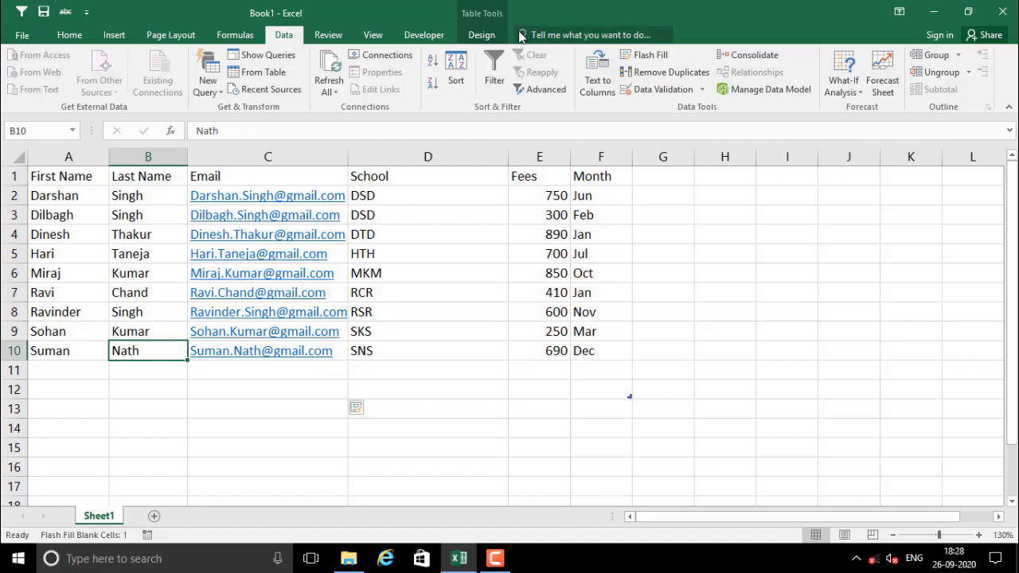
pyautogui.click(433, 61)
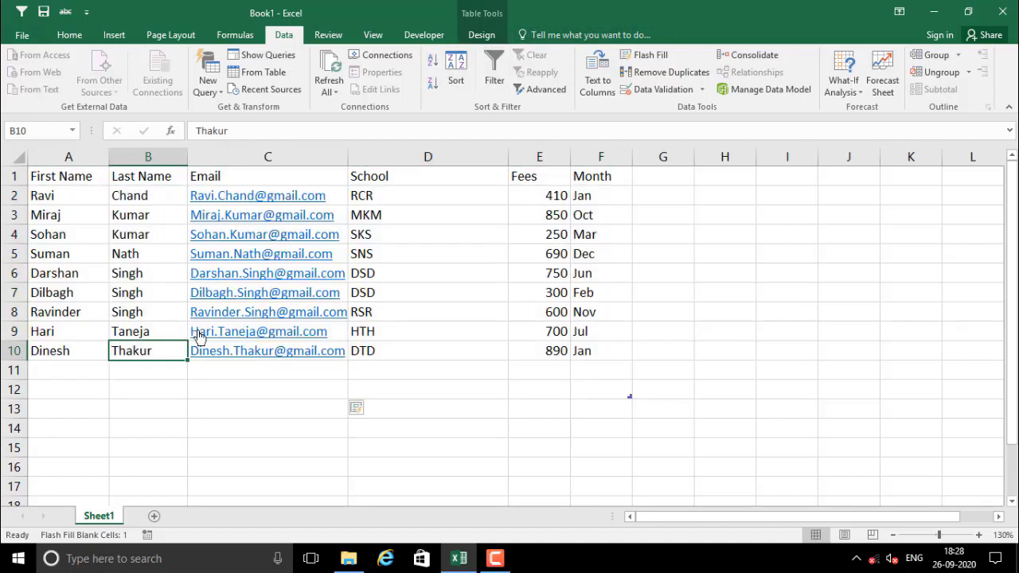
pyautogui.click(139, 254)
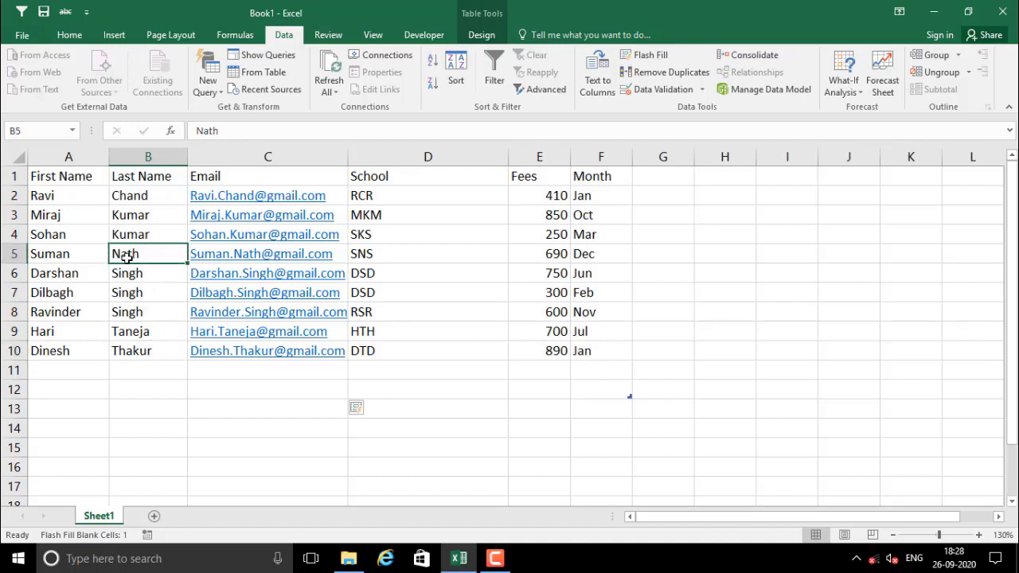
pyautogui.moveTo(53, 253); pyautogui.dragTo(121, 253)
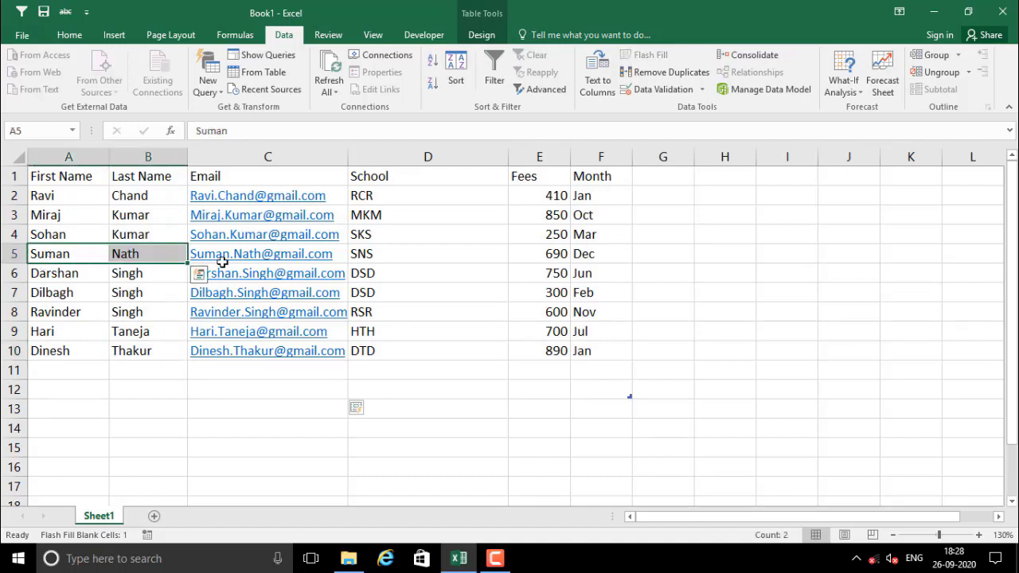
pyautogui.click(426, 253)
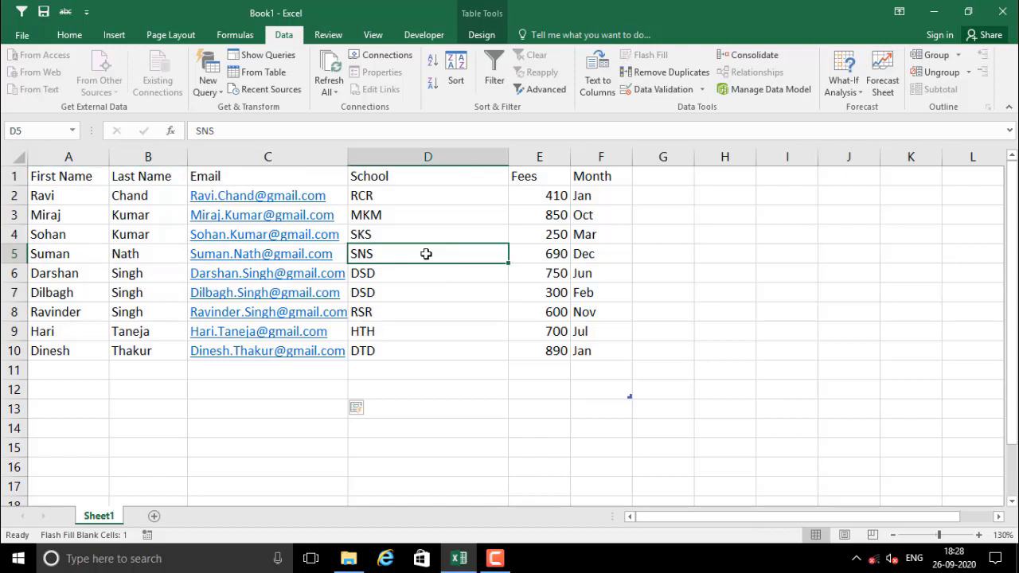
pyautogui.click(539, 254)
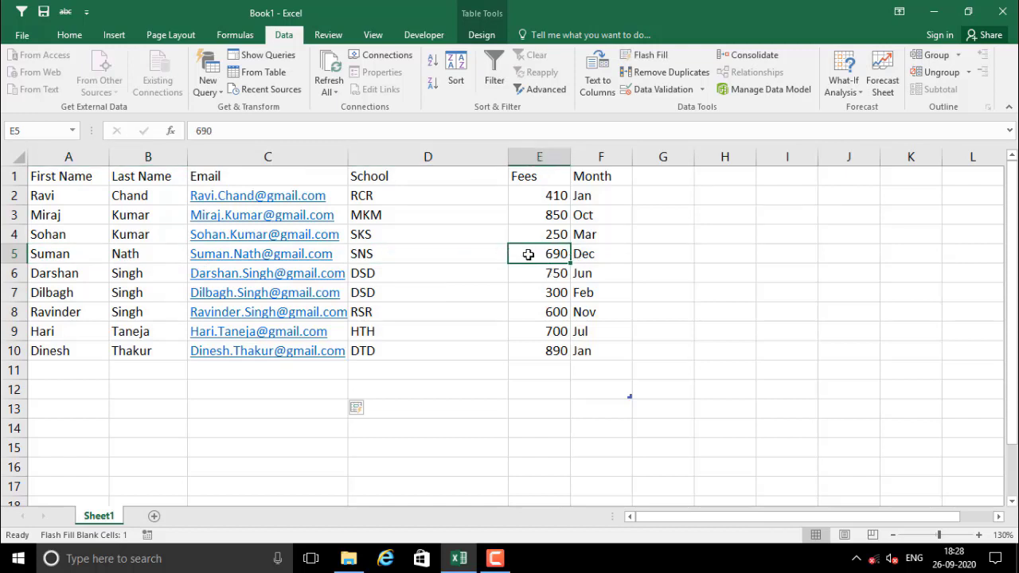
pyautogui.click(490, 254)
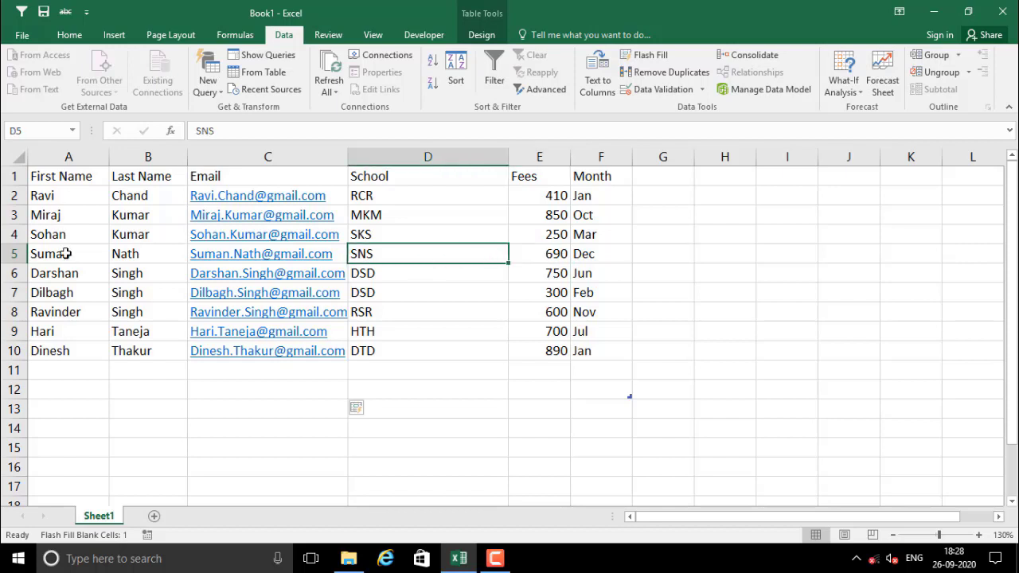
pyautogui.click(447, 291)
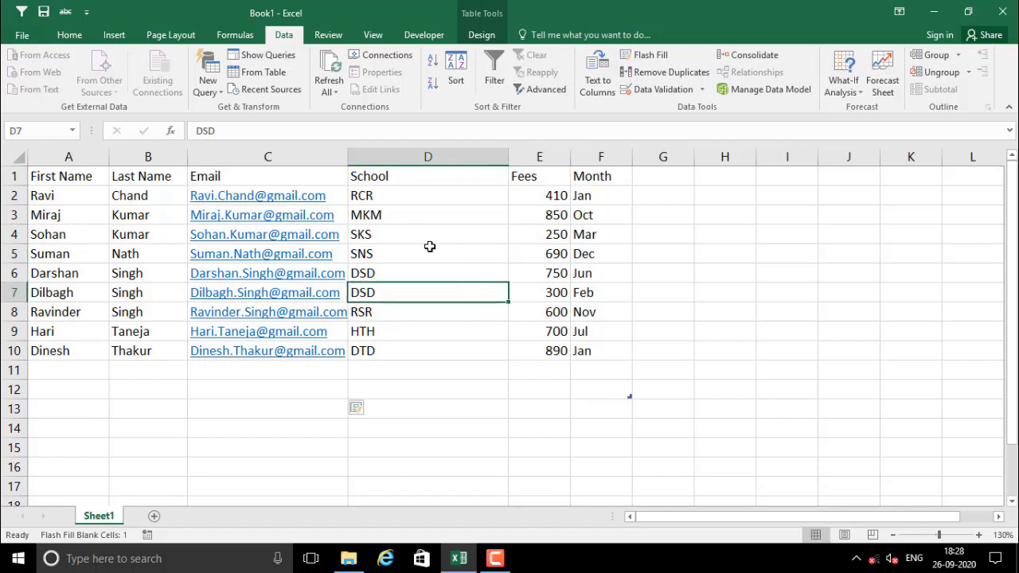
pyautogui.press('Up')
pyautogui.press('Up')
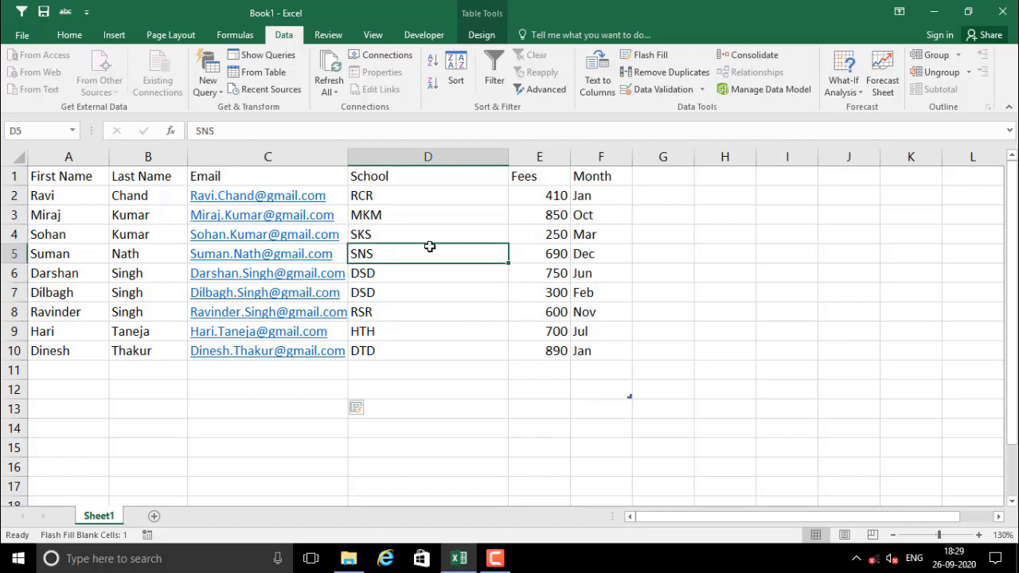
pyautogui.moveTo(459, 199); pyautogui.dragTo(452, 329)
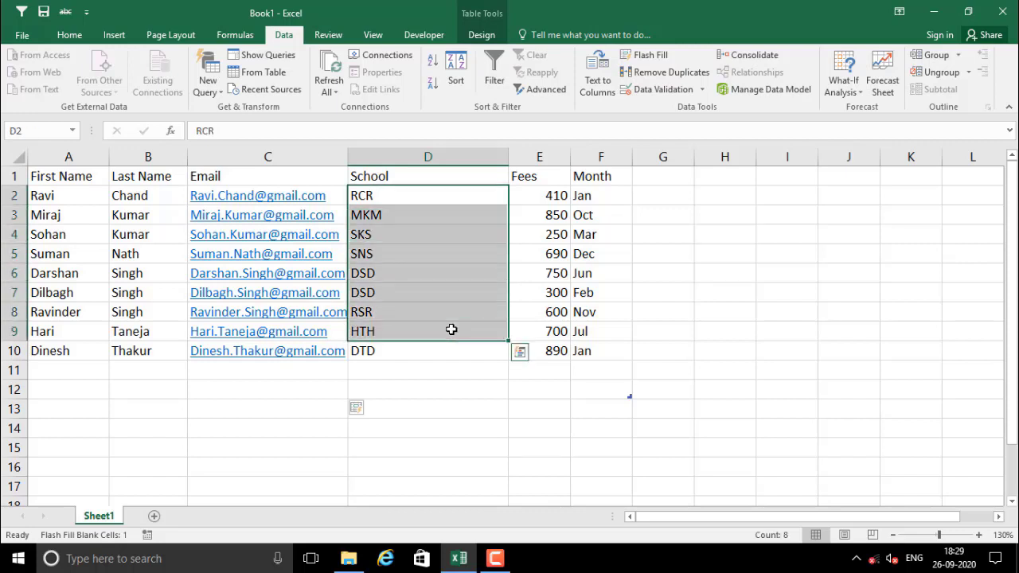
pyautogui.click(414, 279)
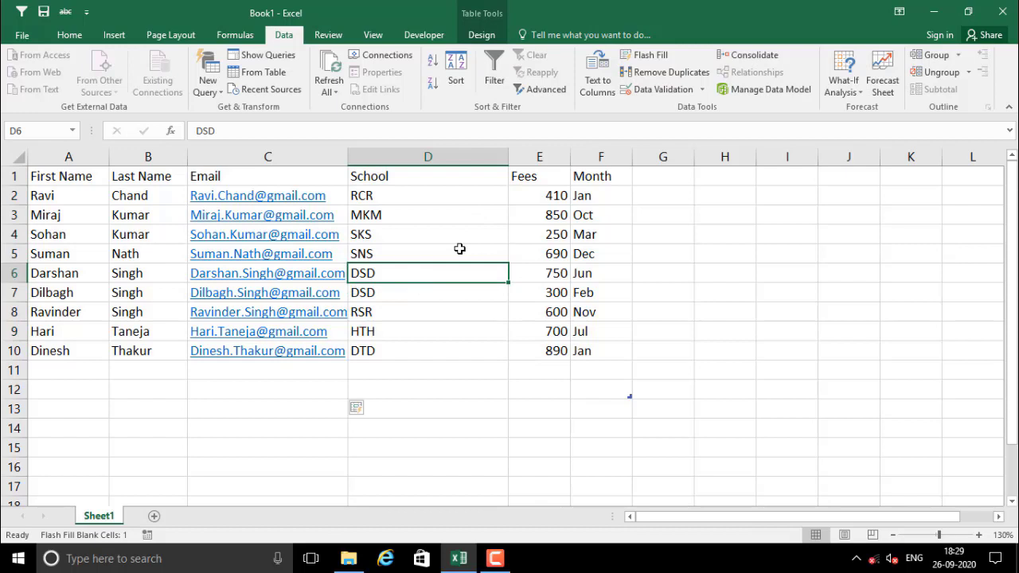
pyautogui.click(475, 208)
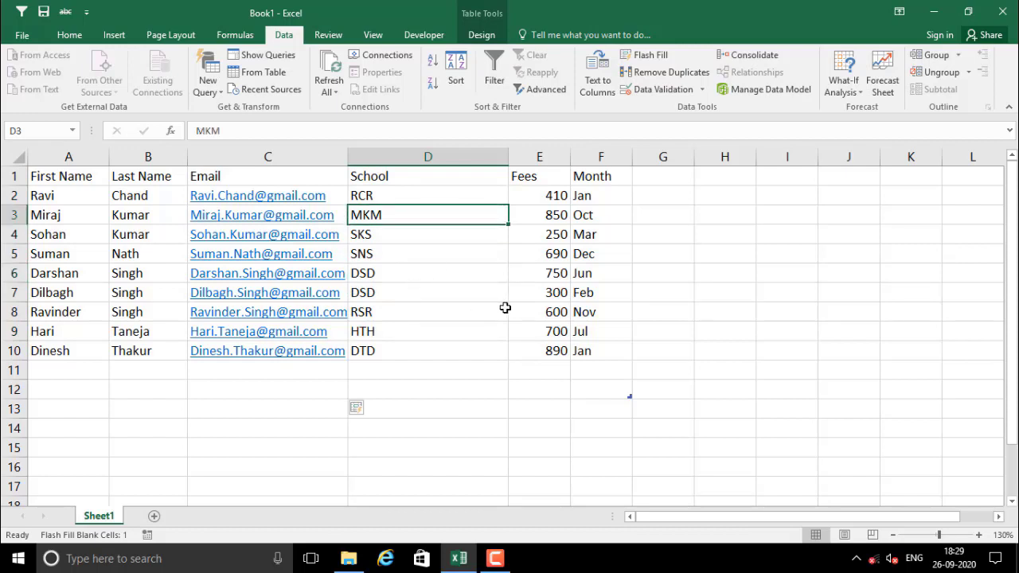
# Set a custom sort by First Name (Values, A to Z), then by Fees, and apply it
pyautogui.click(450, 84)
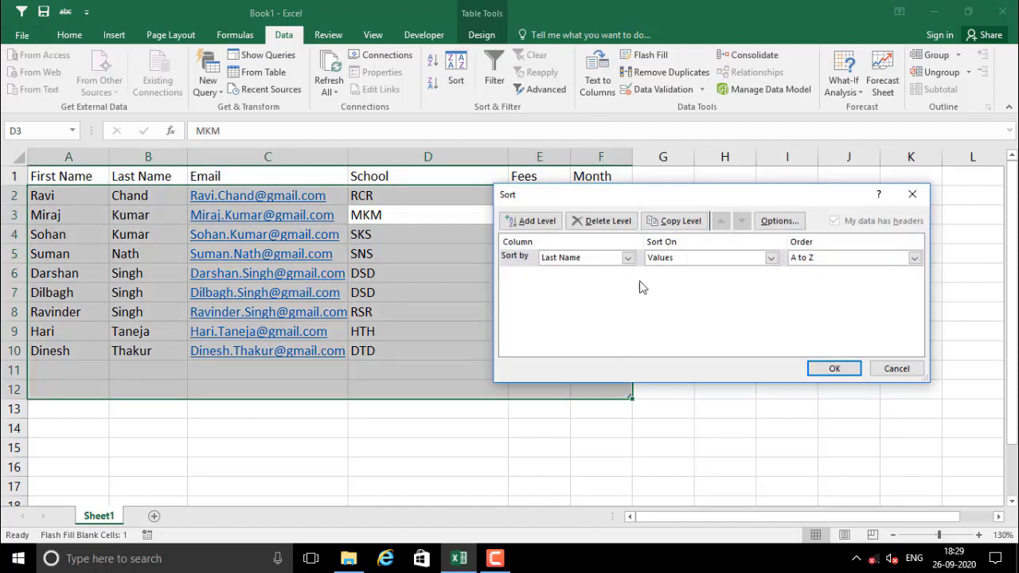
pyautogui.click(529, 222)
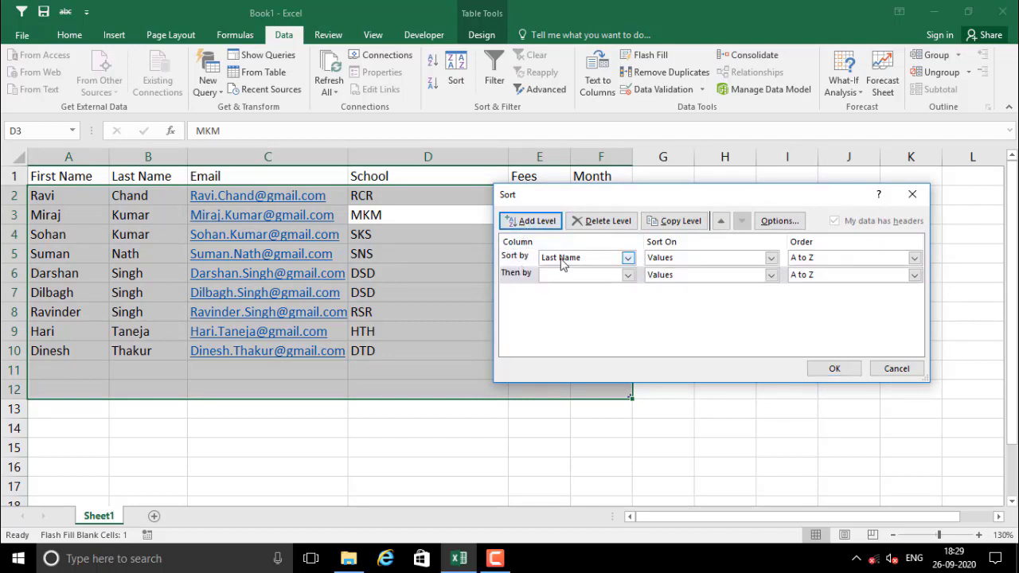
pyautogui.click(628, 259)
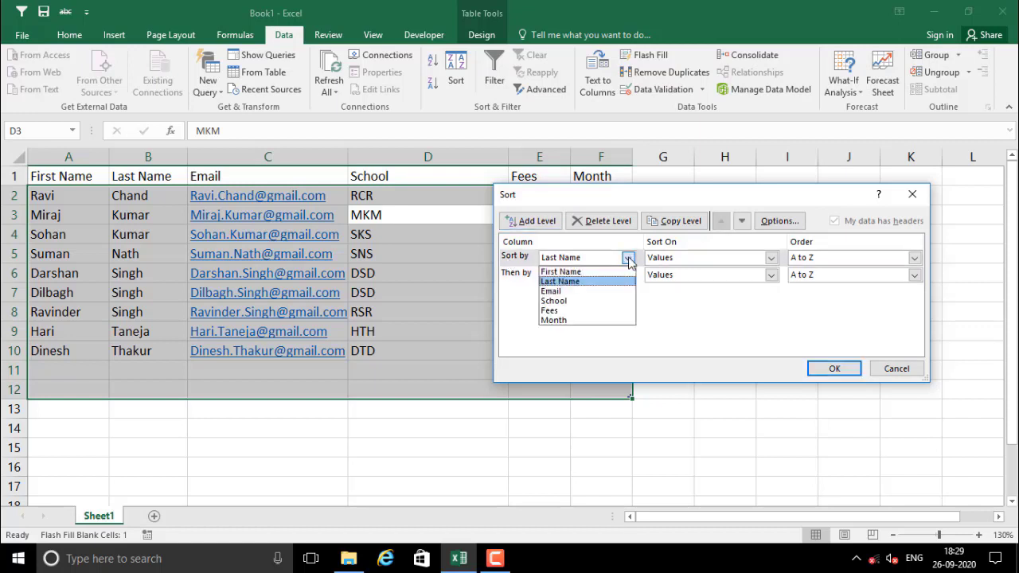
pyautogui.click(561, 272)
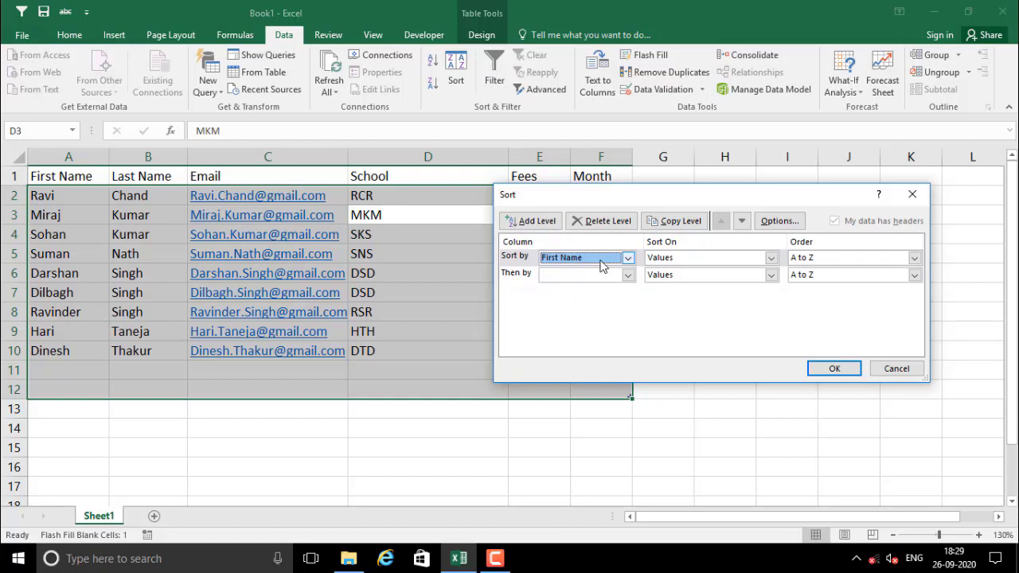
pyautogui.click(689, 258)
pyautogui.click(684, 273)
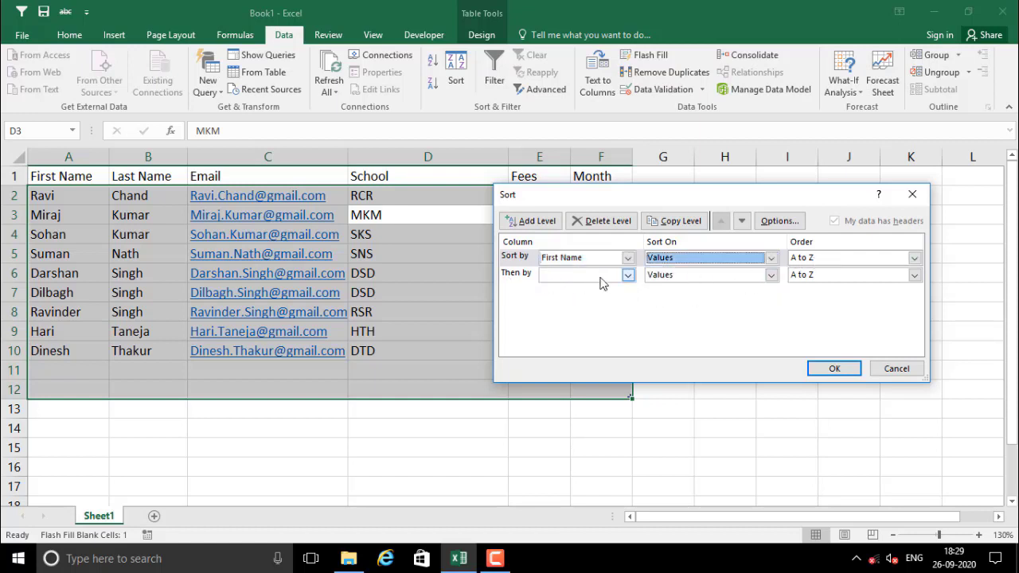
pyautogui.click(627, 275)
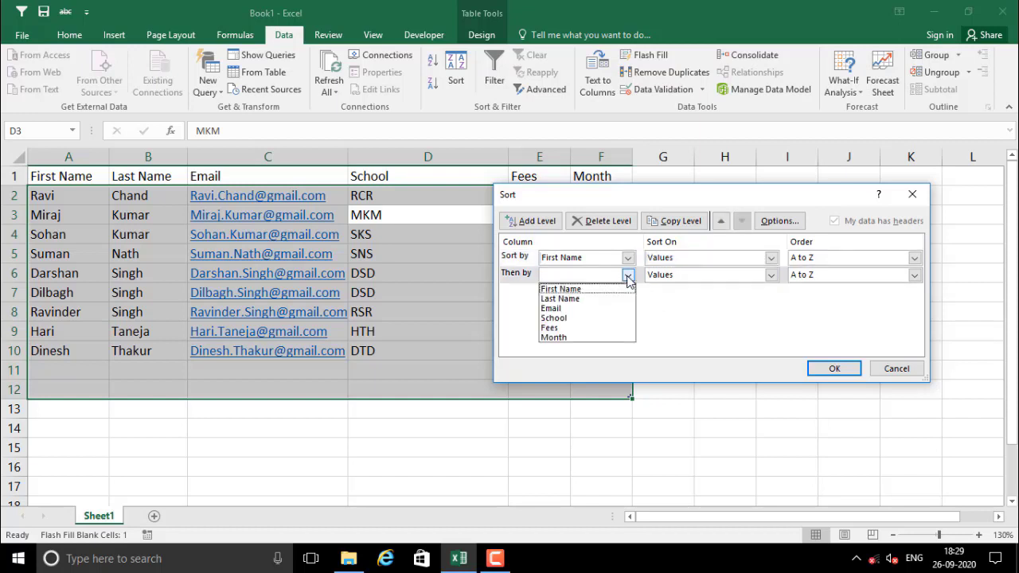
pyautogui.click(565, 331)
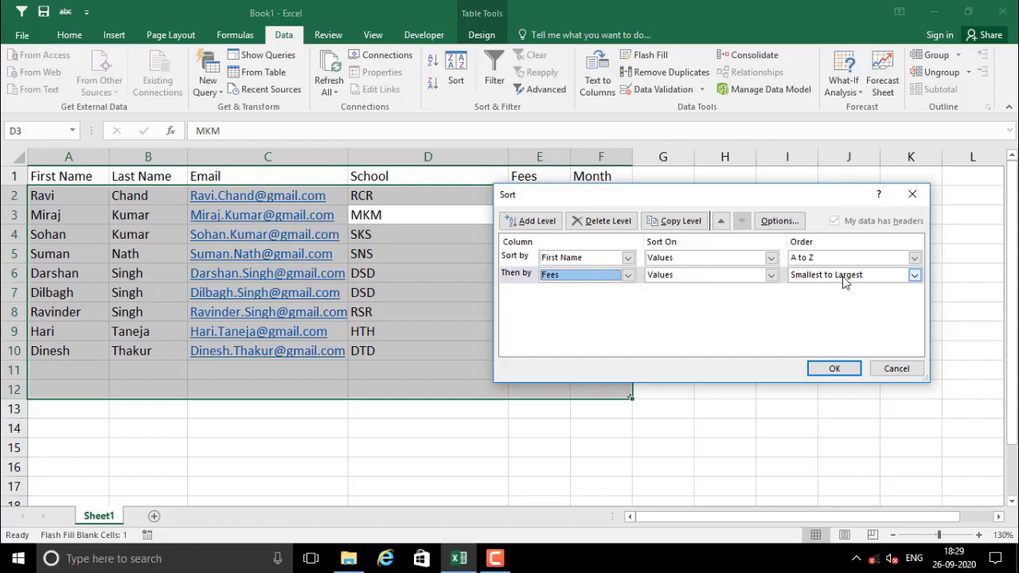
pyautogui.click(844, 370)
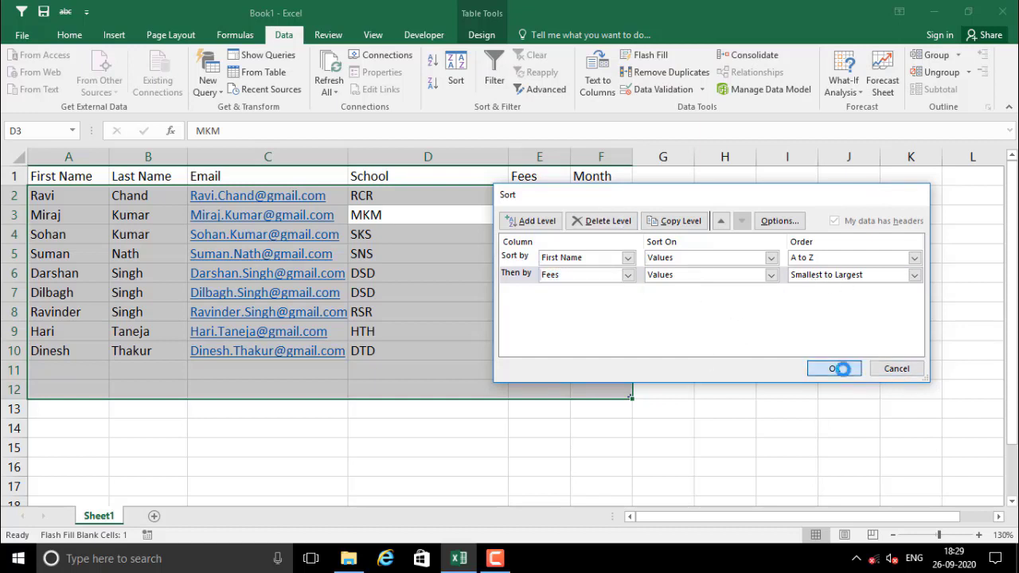
# Select the name and Fees cells in rows 2–3 to check the sort order
pyautogui.click(533, 195)
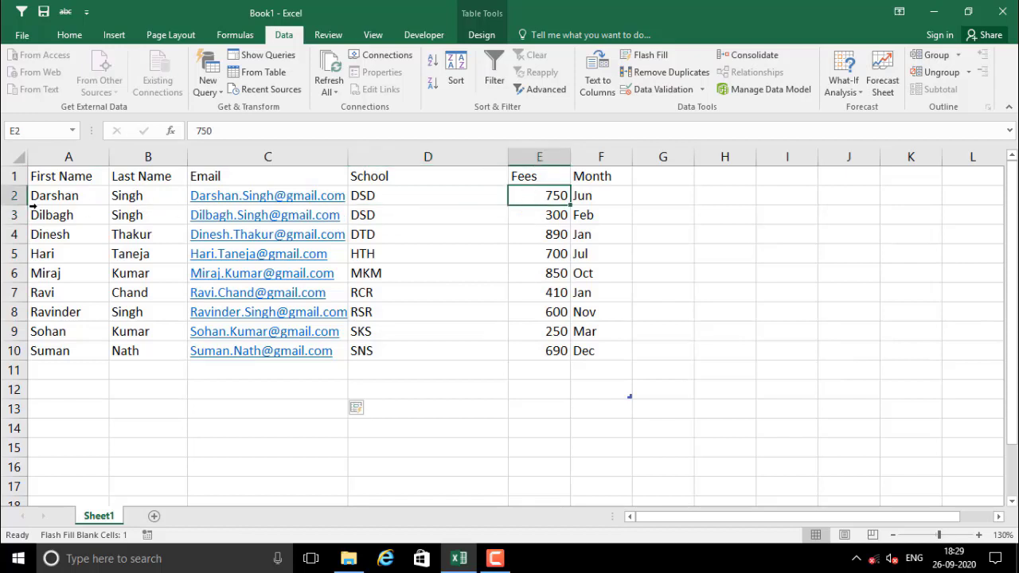
pyautogui.moveTo(119, 195); pyautogui.dragTo(125, 215)
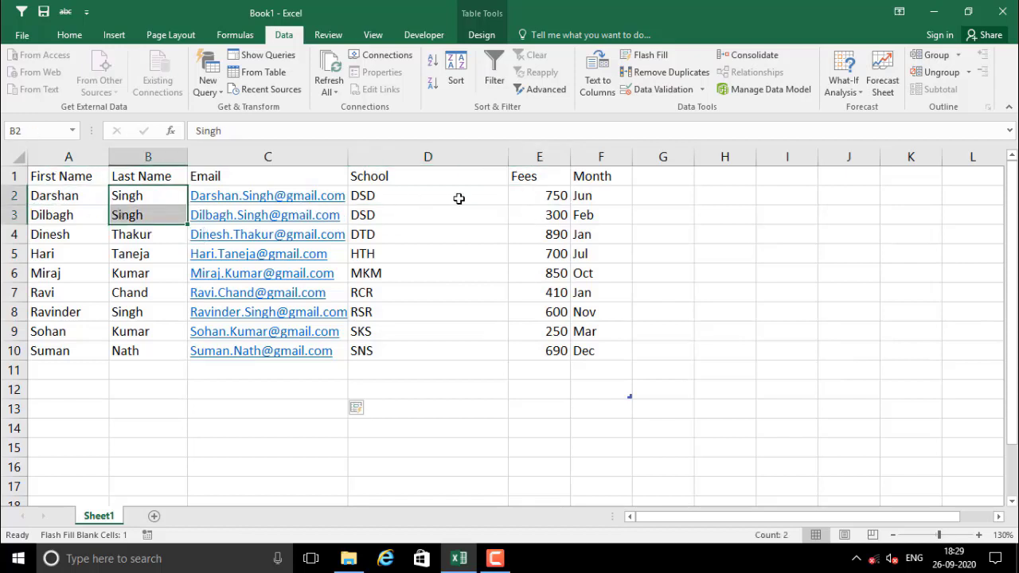
pyautogui.moveTo(542, 198); pyautogui.dragTo(542, 214)
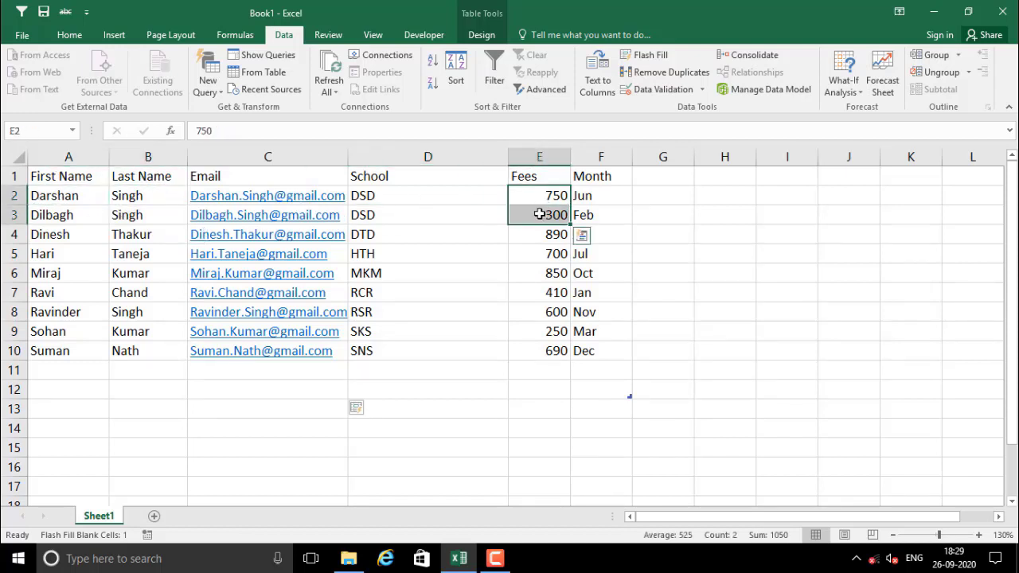
pyautogui.click(64, 199)
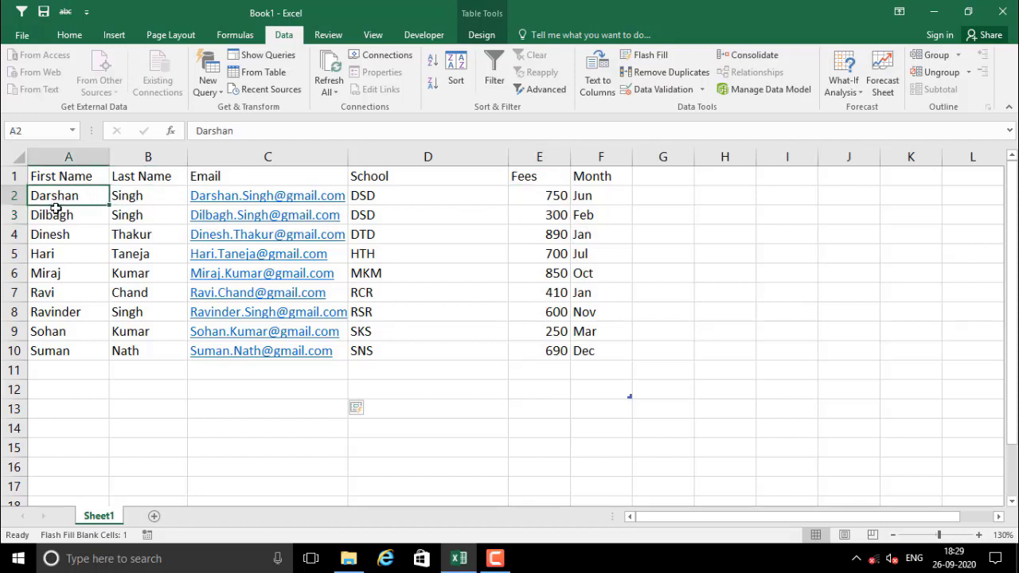
pyautogui.moveTo(544, 197); pyautogui.dragTo(539, 334)
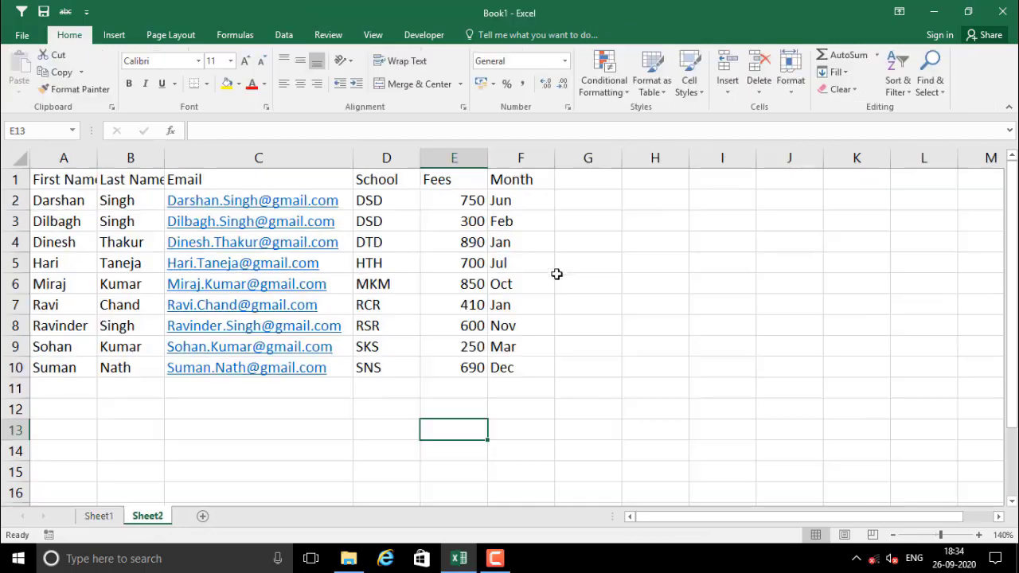
# Widen column B to fit Last Name and insert a blank column E before Fees
pyautogui.doubleClick(160, 162)
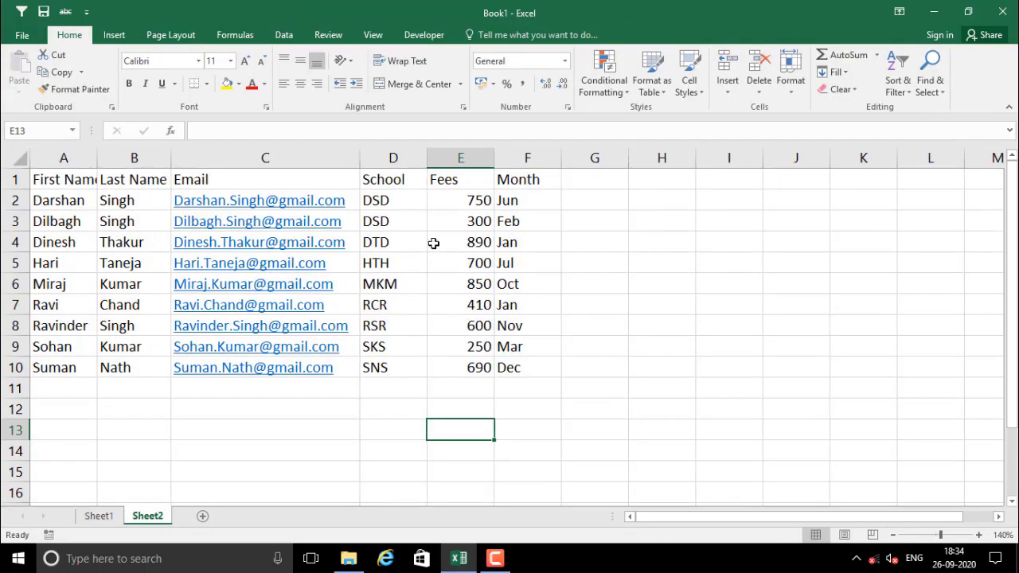
pyautogui.click(461, 157)
pyautogui.rightClick(462, 159)
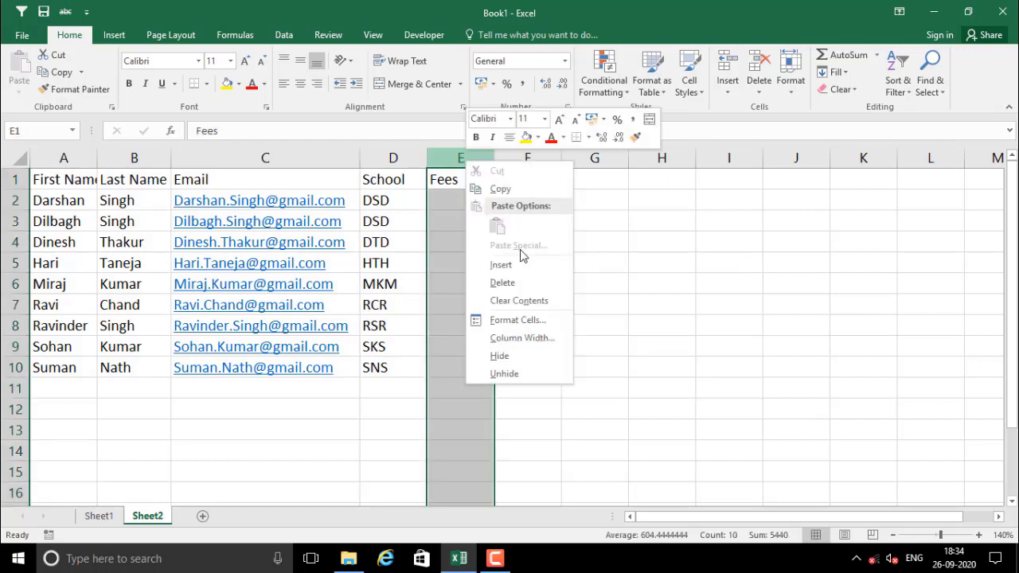
pyautogui.press('Escape')
pyautogui.hotkey('ctrl', 'shift', '+')
pyautogui.click(467, 223)
pyautogui.moveTo(454, 182); pyautogui.dragTo(460, 367)
# Select the Fees and Month values and the blank cells E1:E10 to review the layout
pyautogui.click(522, 268)
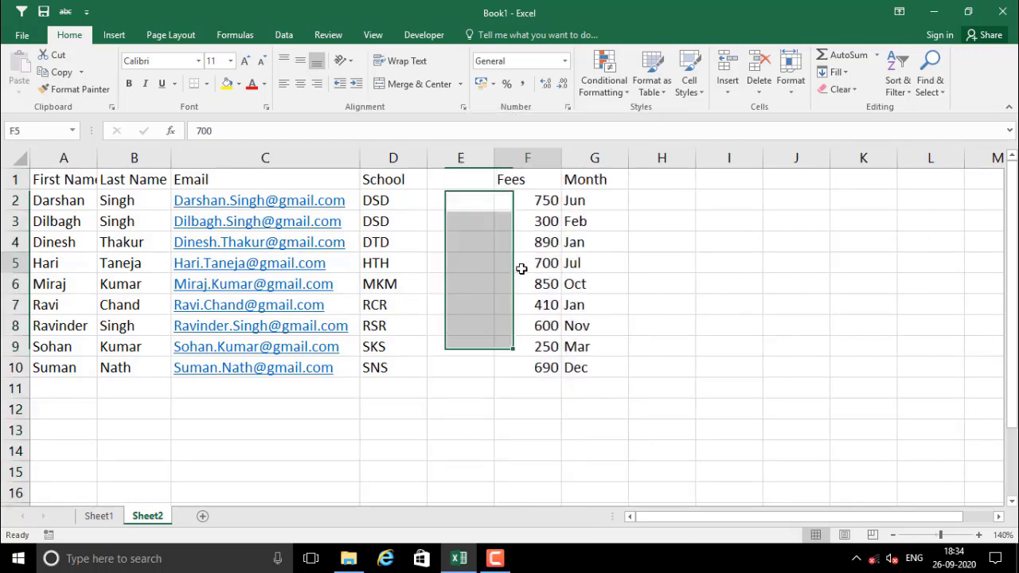
pyautogui.click(525, 371)
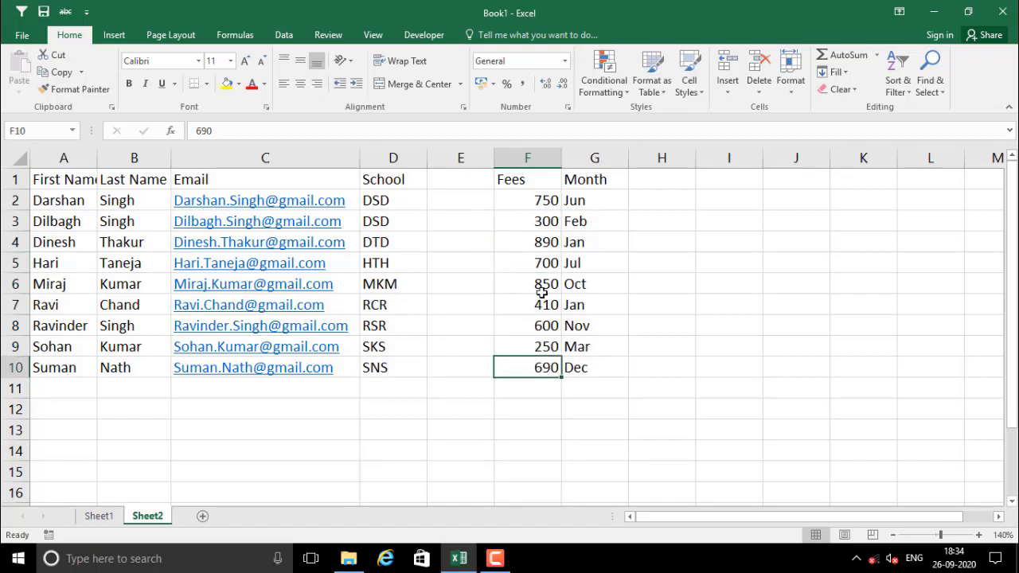
pyautogui.click(530, 344)
pyautogui.click(527, 367)
pyautogui.moveTo(514, 180); pyautogui.dragTo(570, 365)
pyautogui.click(481, 363)
pyautogui.moveTo(454, 180); pyautogui.dragTo(452, 372)
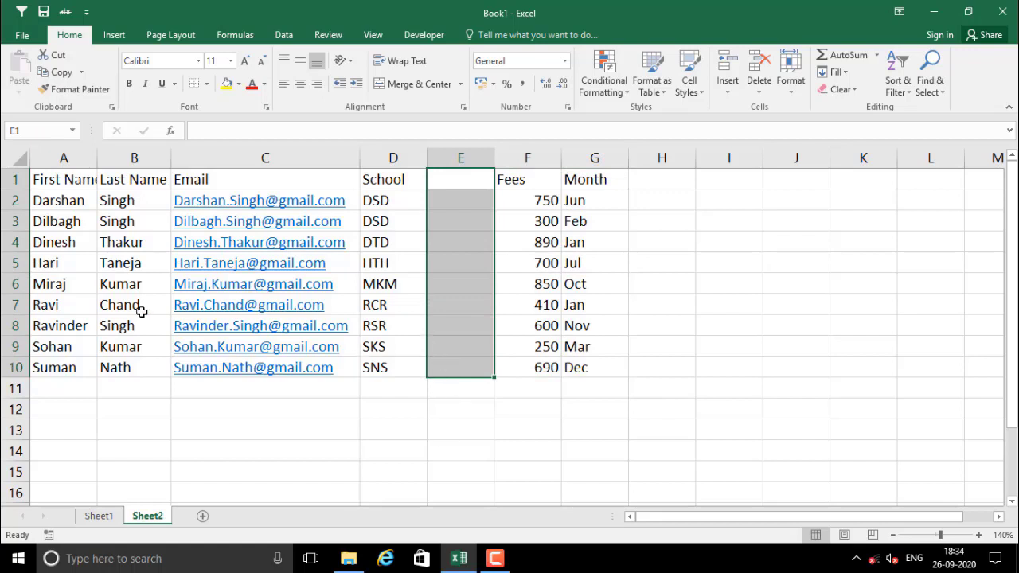
# Sort the student rows A to Z by last name
pyautogui.click(71, 285)
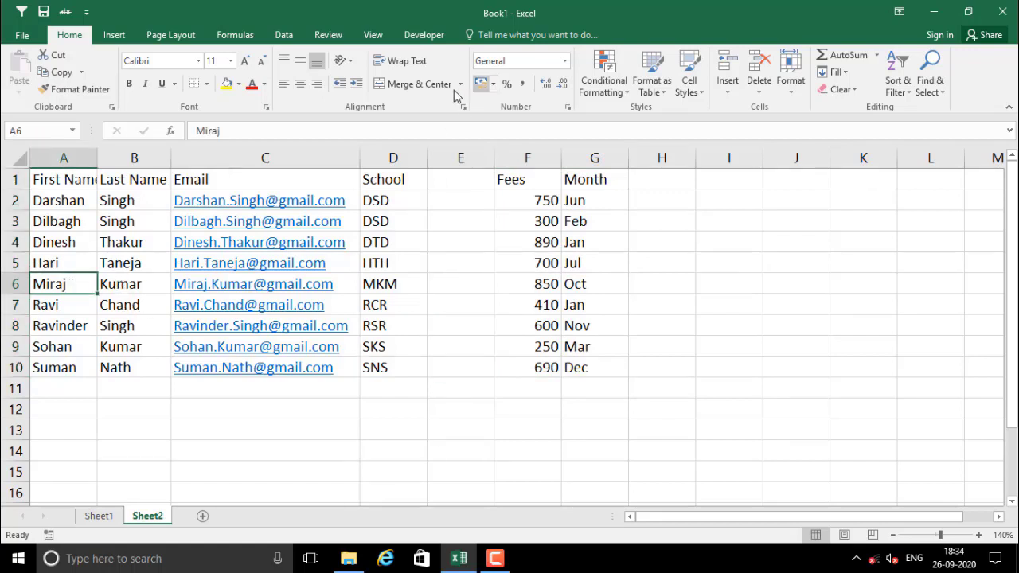
pyautogui.click(284, 35)
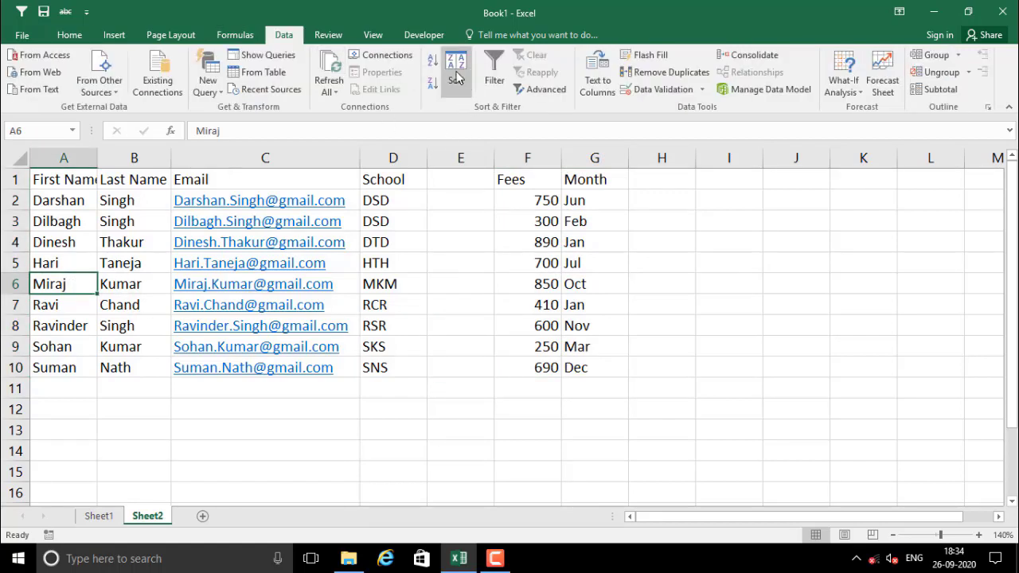
pyautogui.click(432, 62)
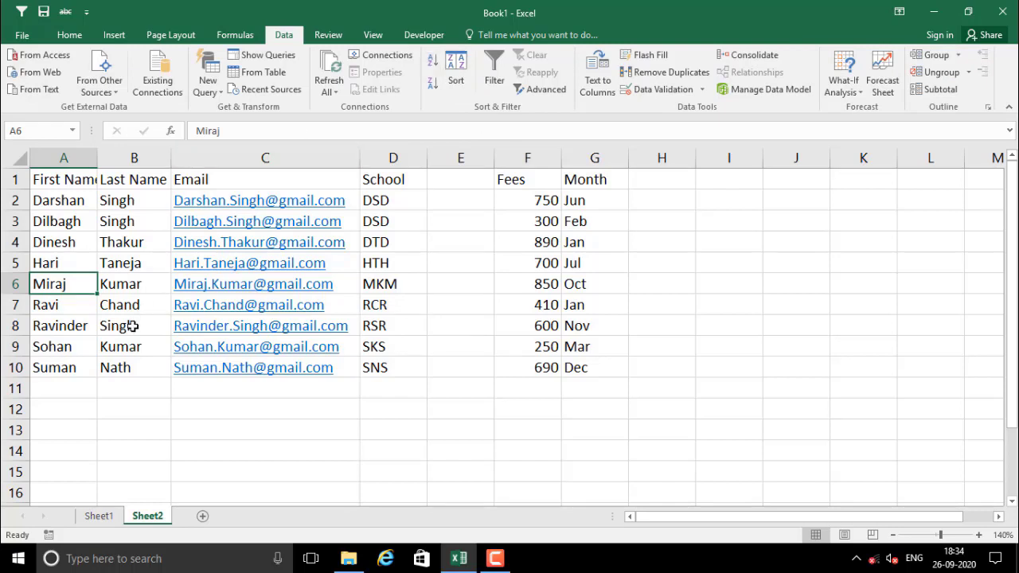
pyautogui.click(123, 283)
pyautogui.click(433, 63)
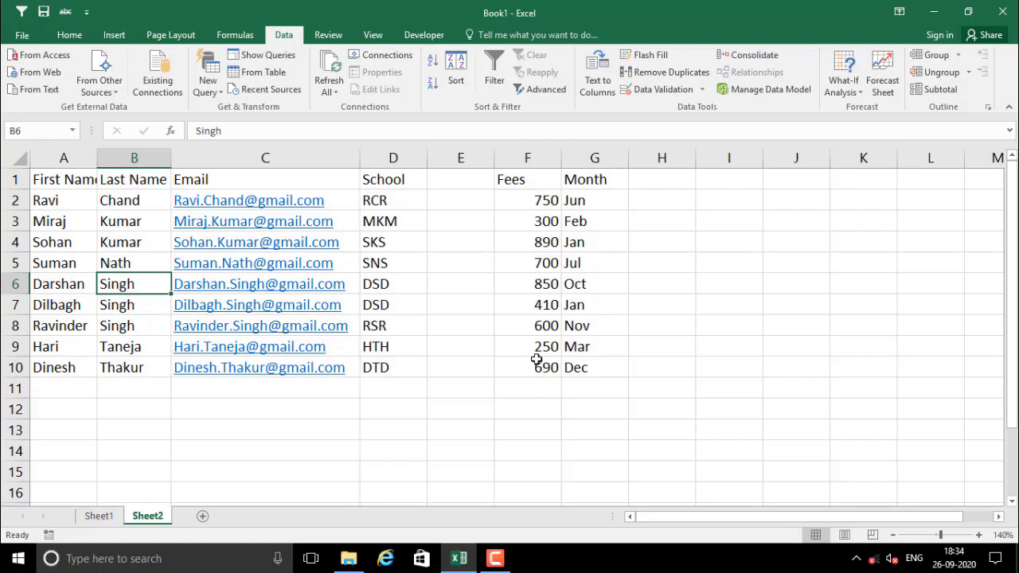
# Delete the empty column E so Fees and Month follow School
pyautogui.moveTo(526, 196); pyautogui.dragTo(582, 368)
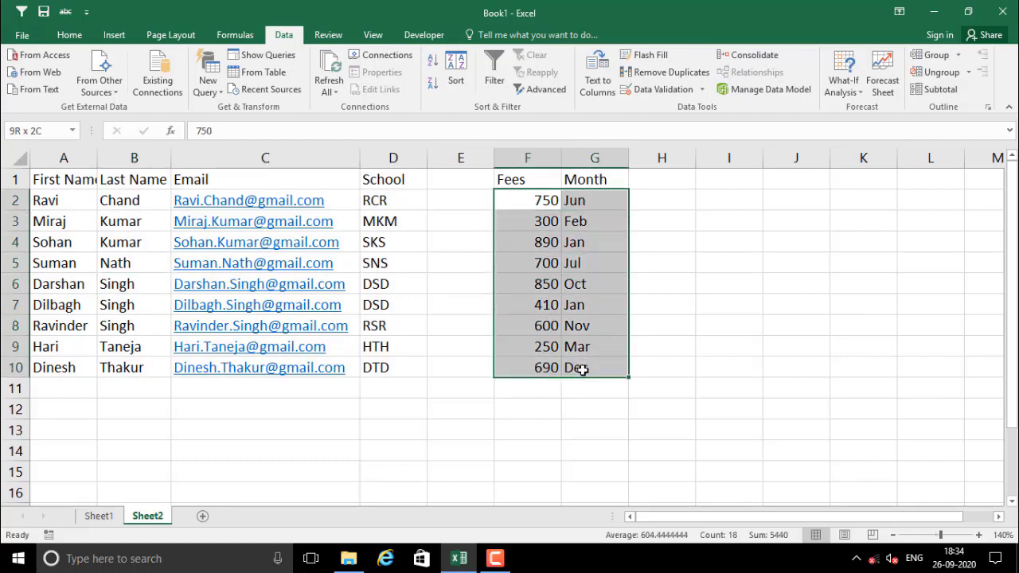
pyautogui.click(518, 241)
pyautogui.click(460, 157)
pyautogui.rightClick(461, 158)
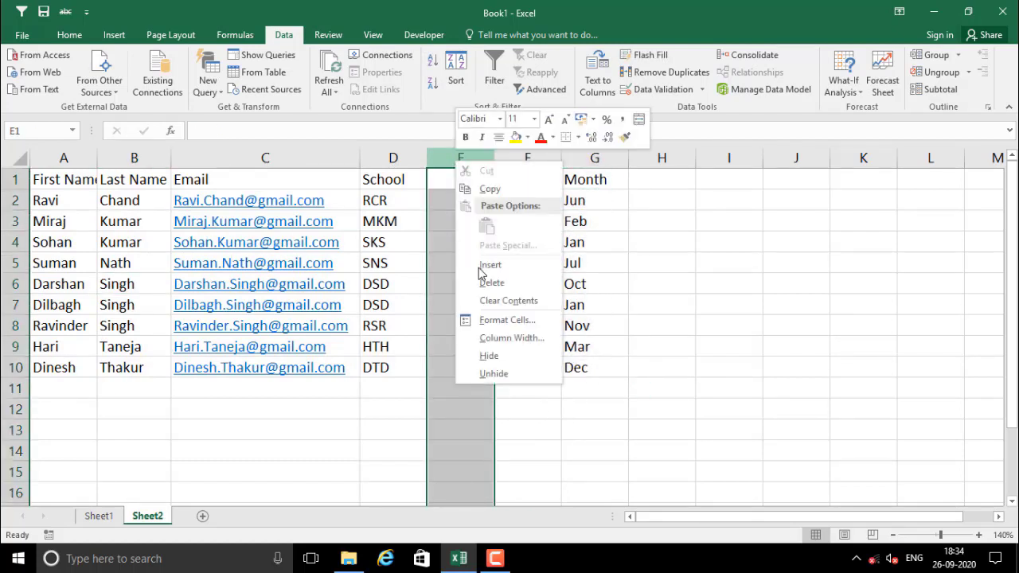
pyautogui.click(489, 283)
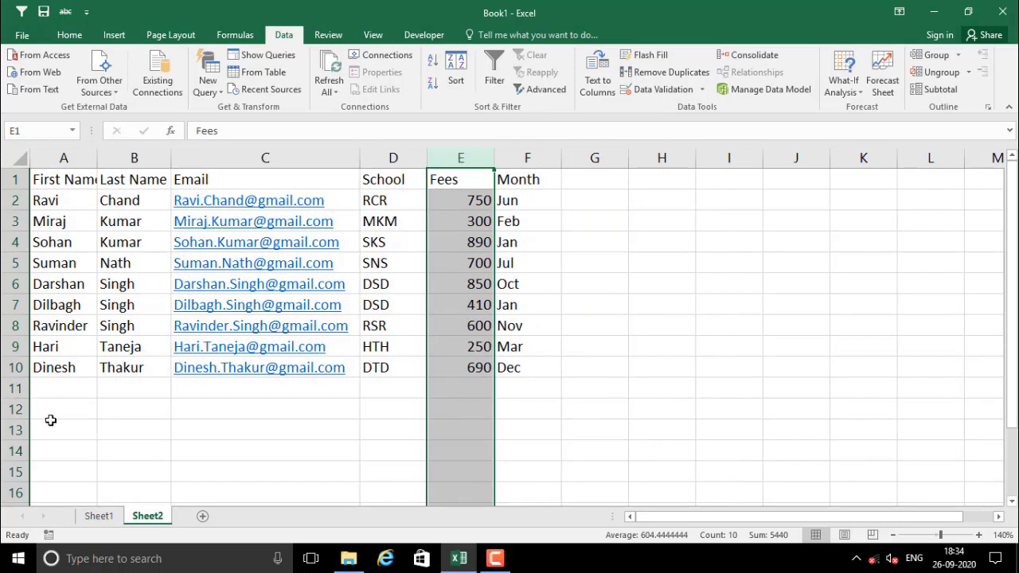
# Insert a blank row above row 10, separating the last student's row from the rest
pyautogui.rightClick(15, 367)
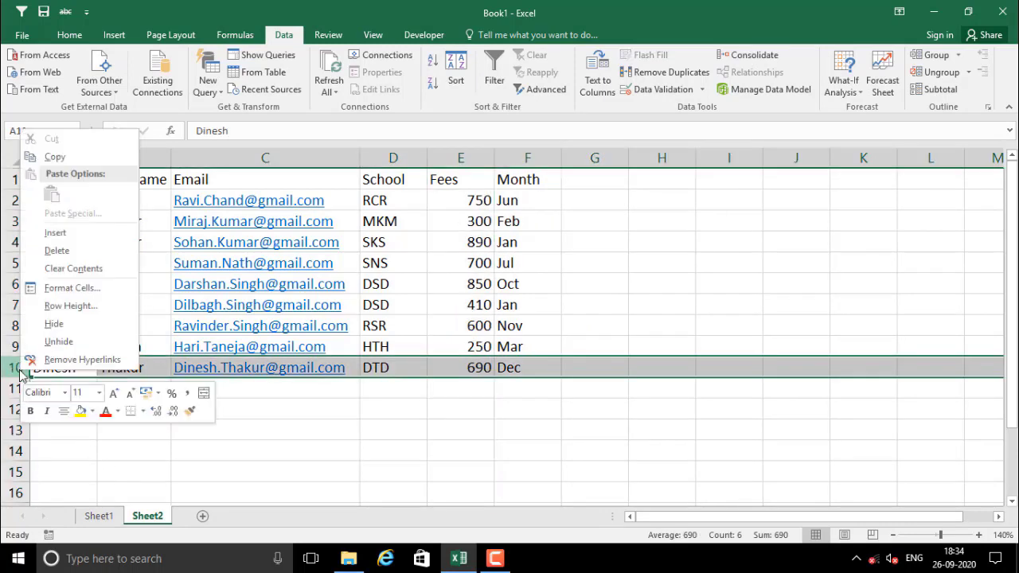
pyautogui.click(57, 232)
pyautogui.click(262, 475)
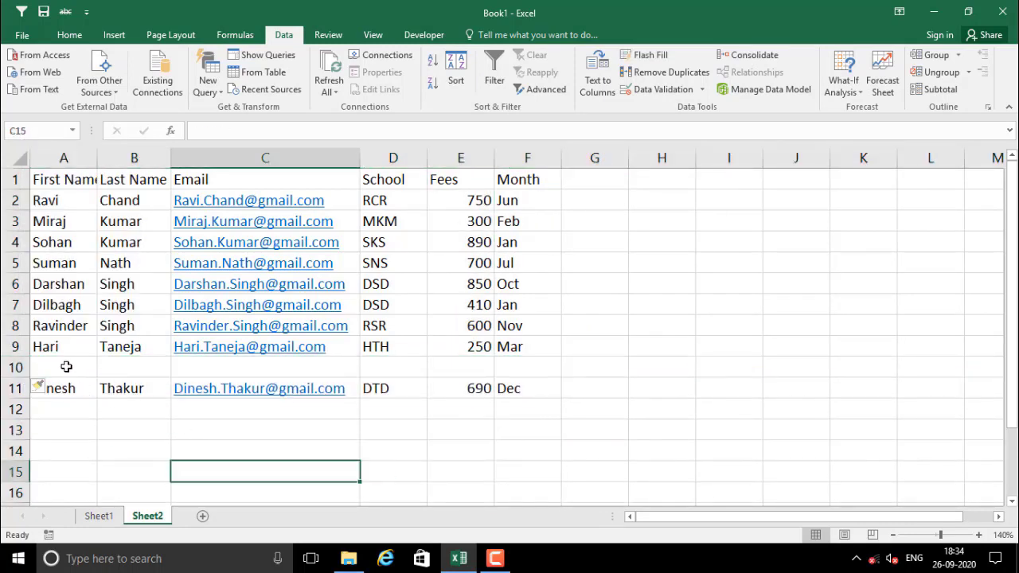
pyautogui.moveTo(66, 366); pyautogui.dragTo(471, 371)
pyautogui.click(456, 432)
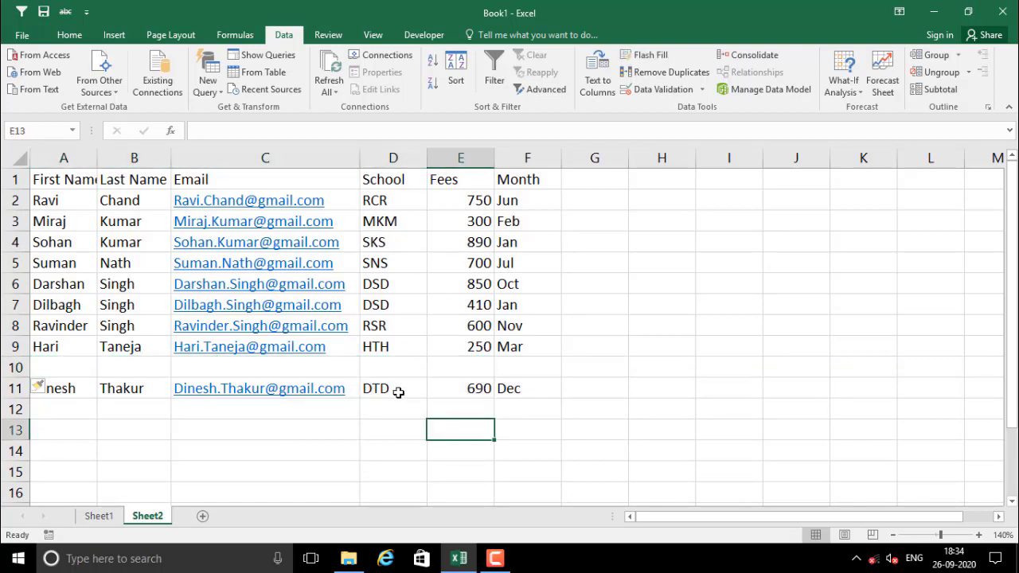
pyautogui.moveTo(398, 390); pyautogui.dragTo(546, 391)
pyautogui.click(363, 411)
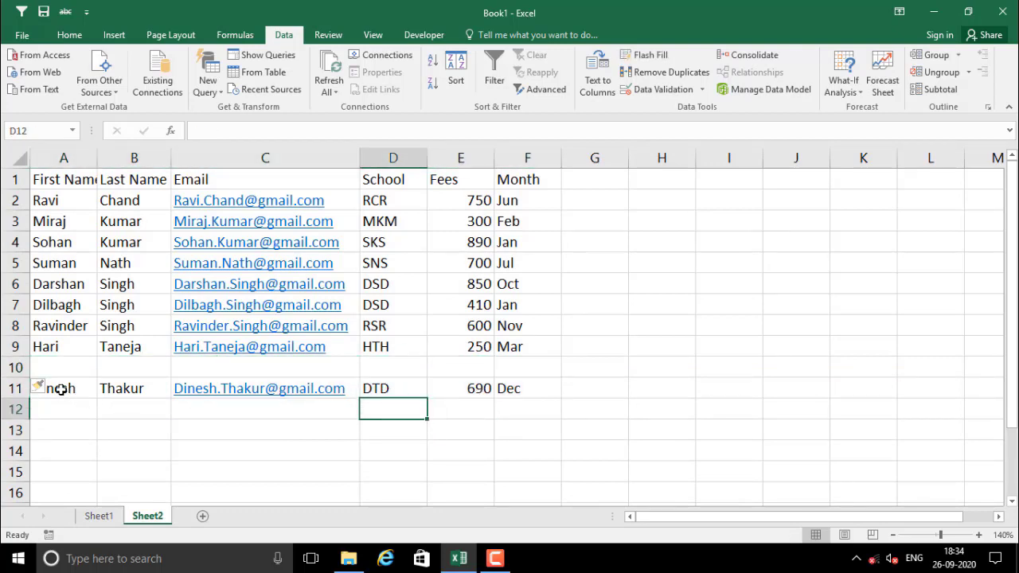
pyautogui.moveTo(57, 387); pyautogui.dragTo(462, 390)
pyautogui.click(263, 450)
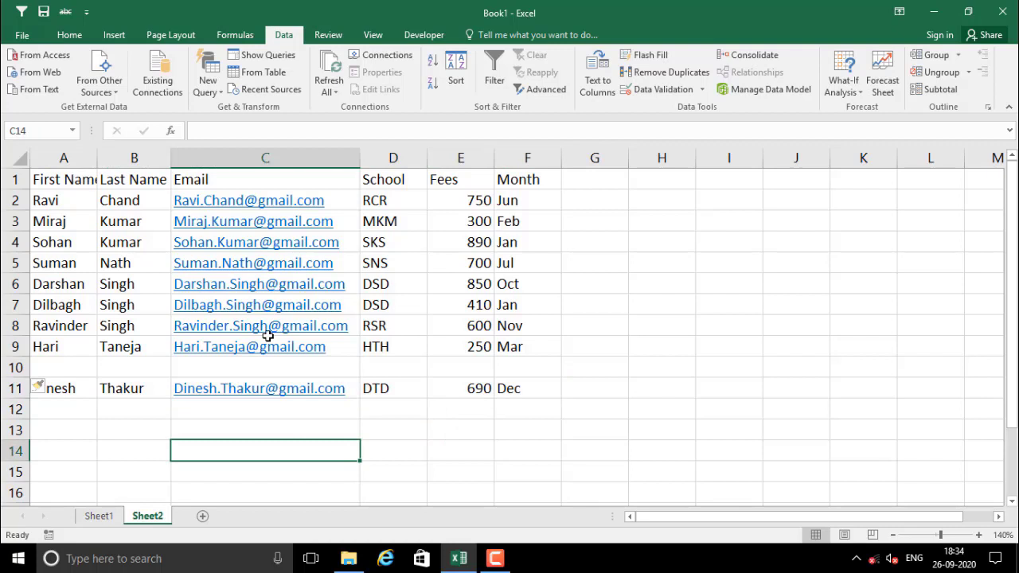
# Sort the eight rows above by email A to Z, then delete the blank row 10
pyautogui.click(353, 284)
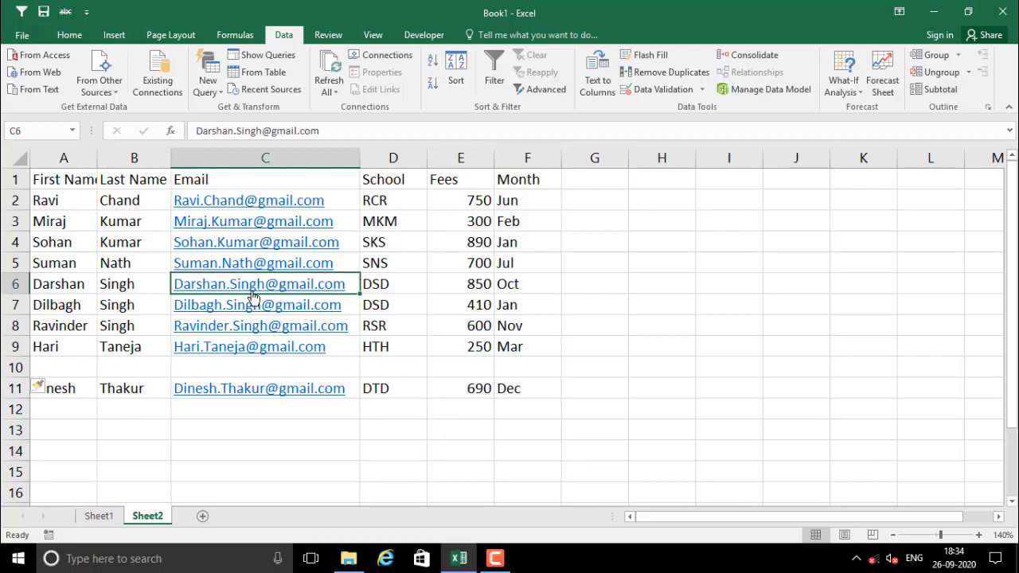
pyautogui.click(432, 60)
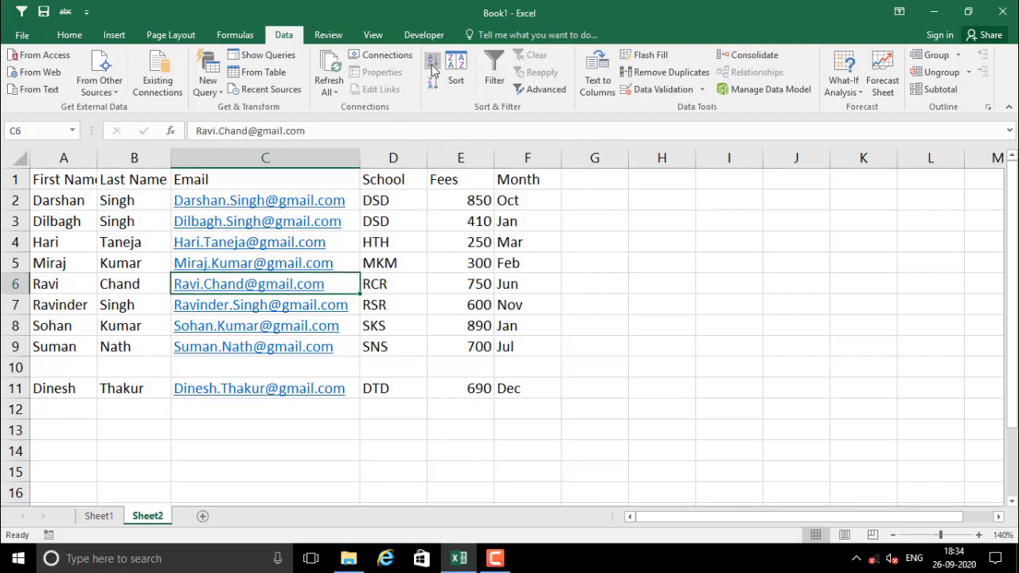
pyautogui.moveTo(59, 387); pyautogui.dragTo(535, 388)
pyautogui.click(23, 367)
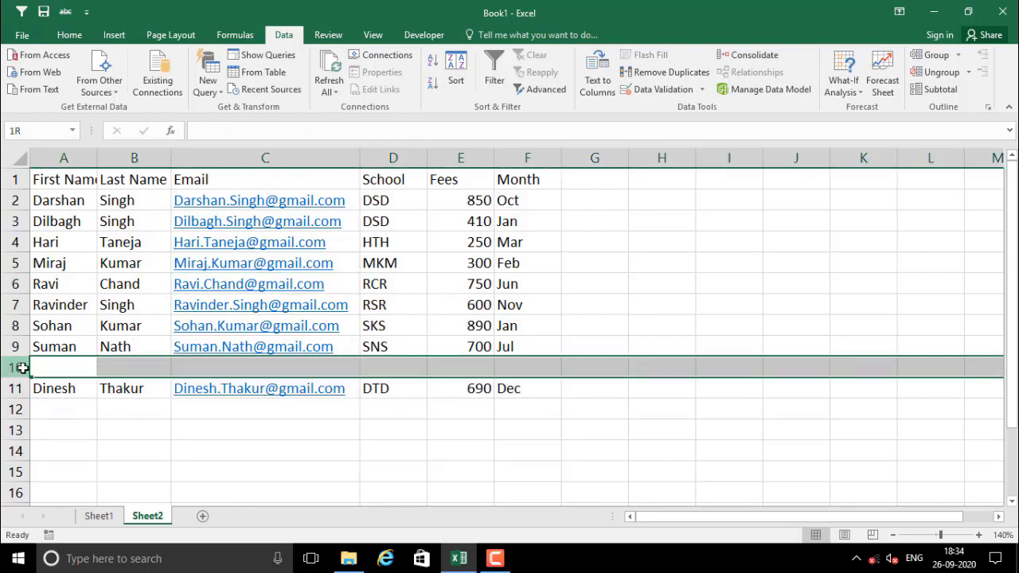
pyautogui.rightClick(26, 370)
pyautogui.click(60, 266)
pyautogui.click(208, 447)
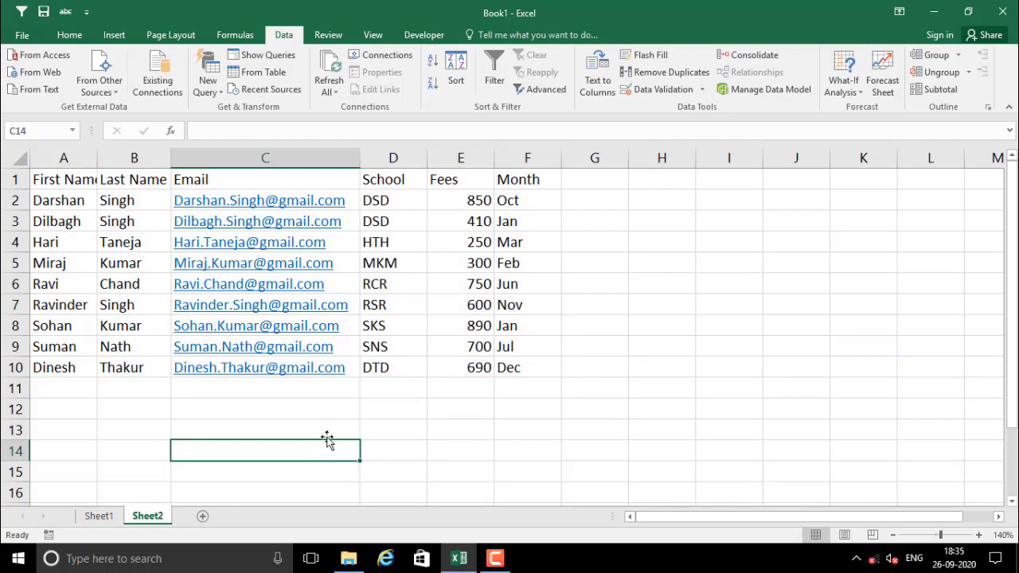
# Select the Month values F2:F10 and sort the table A to Z by Month
pyautogui.click(315, 407)
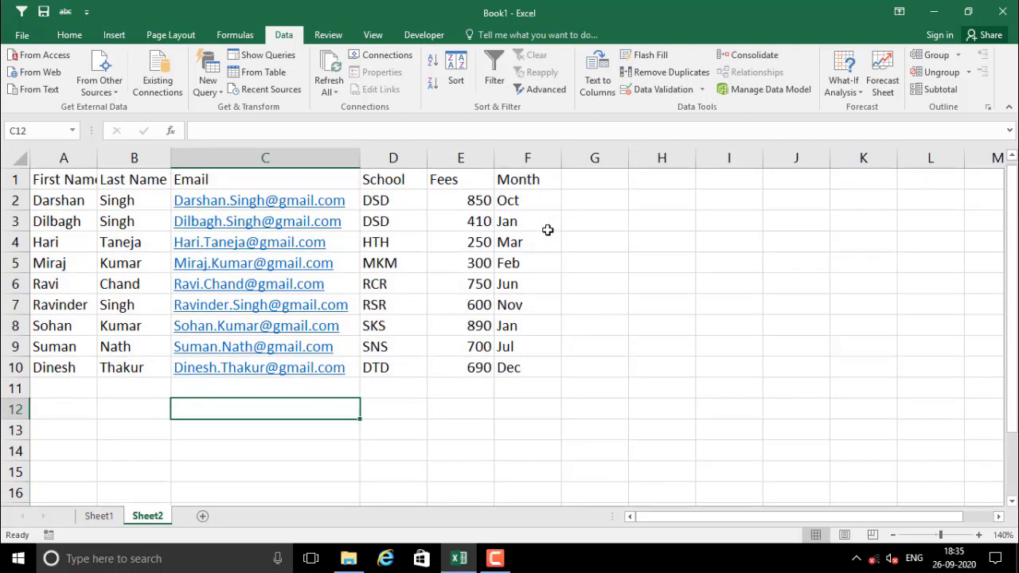
pyautogui.moveTo(519, 209); pyautogui.dragTo(528, 368)
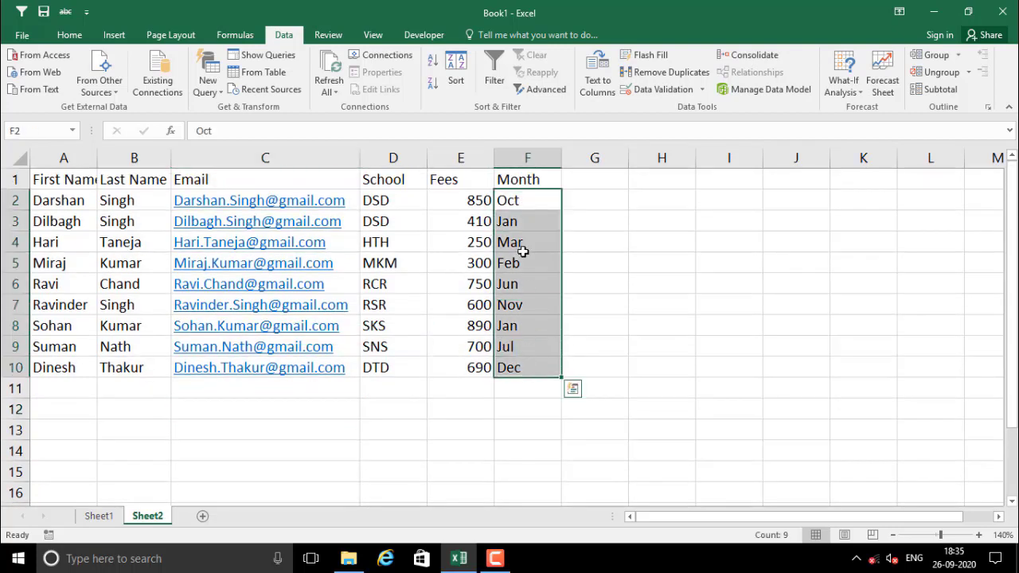
pyautogui.click(523, 250)
pyautogui.moveTo(523, 200); pyautogui.dragTo(522, 367)
pyautogui.click(548, 267)
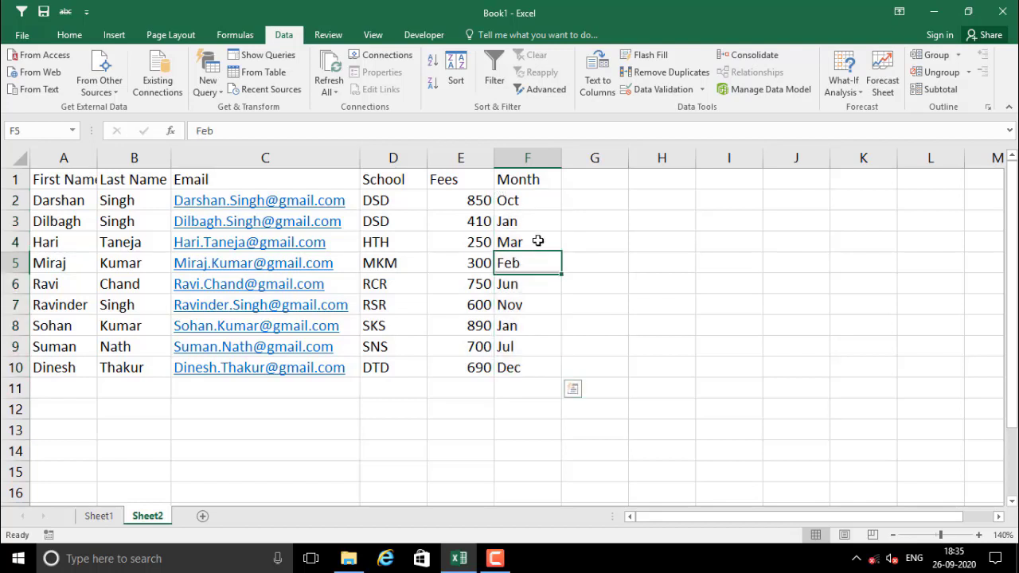
pyautogui.click(432, 64)
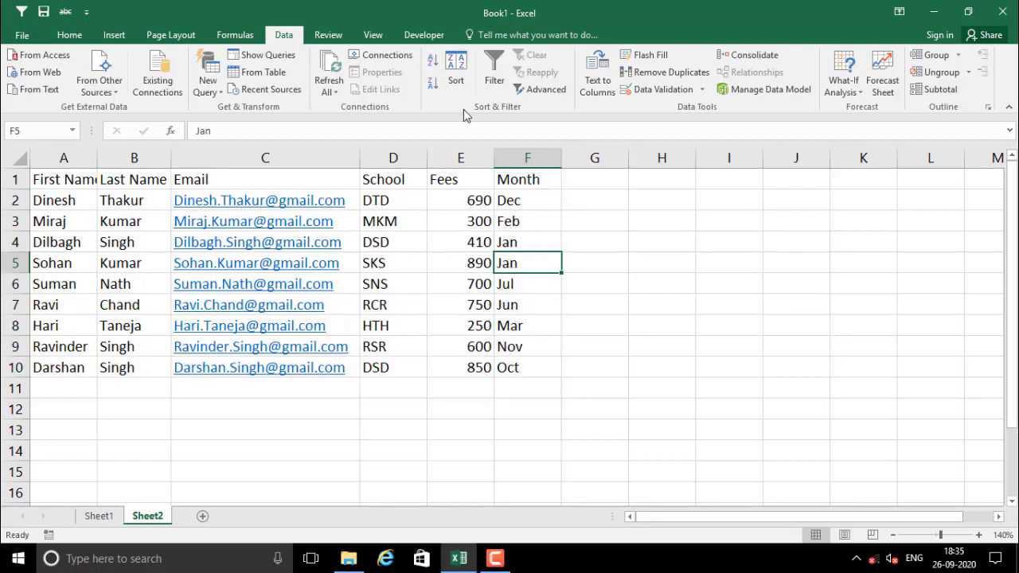
# Check the Dec-to-Oct alphabetical month order, then re-sort A to Z by Month
pyautogui.click(518, 202)
pyautogui.click(518, 222)
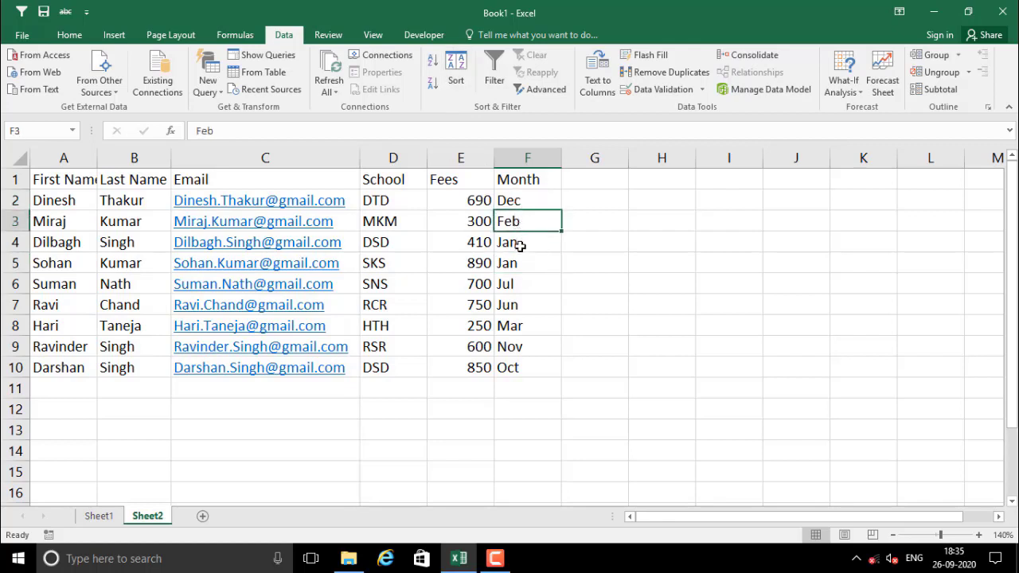
pyautogui.click(519, 242)
pyautogui.click(525, 269)
pyautogui.click(523, 285)
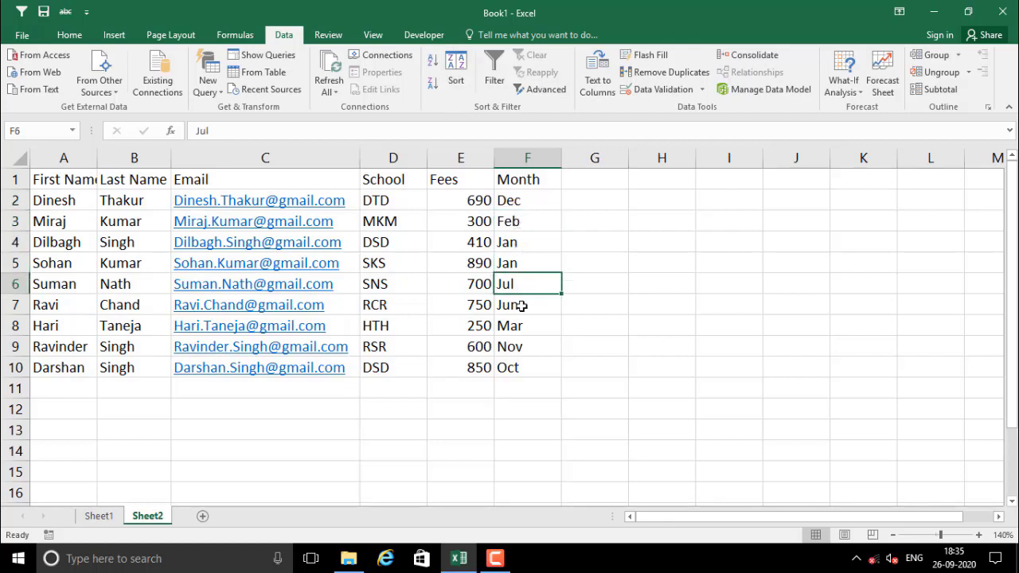
pyautogui.click(509, 240)
pyautogui.click(433, 64)
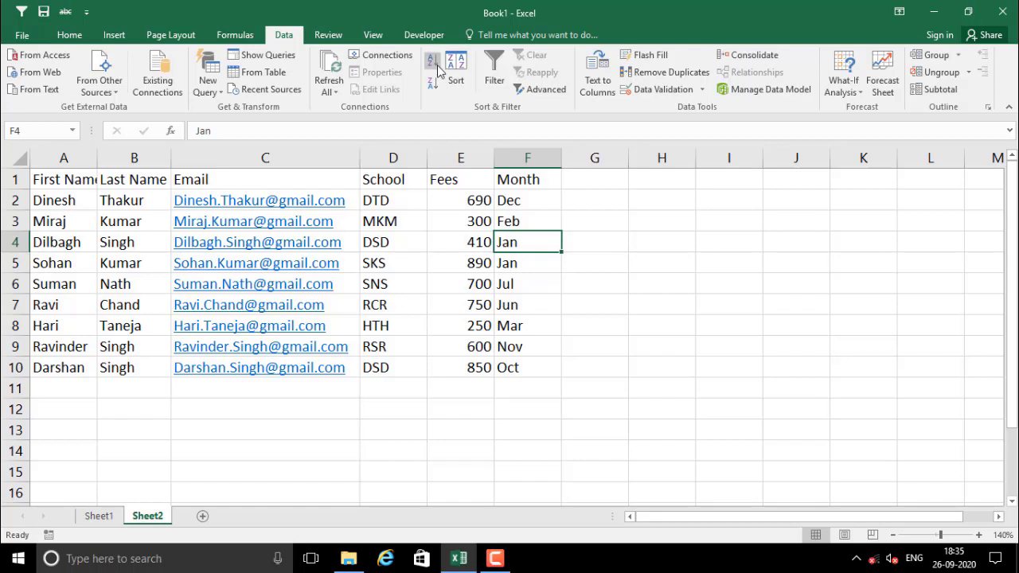
pyautogui.moveTo(525, 202); pyautogui.dragTo(522, 367)
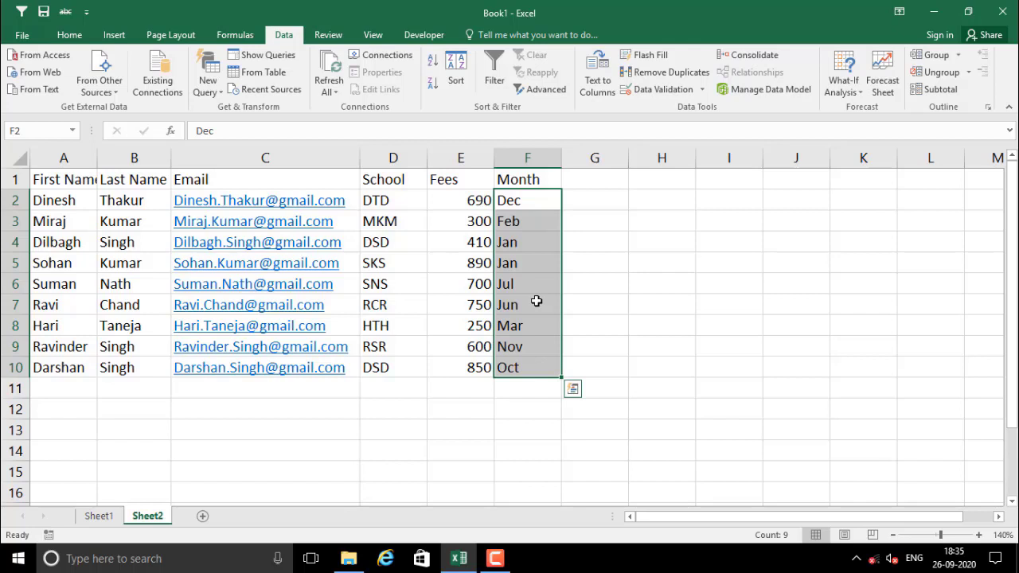
pyautogui.click(508, 229)
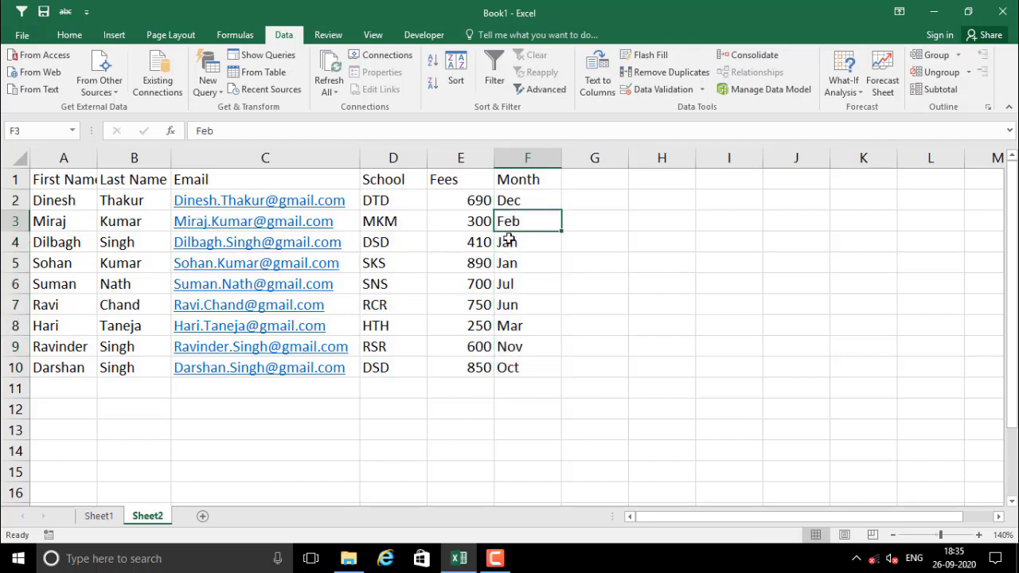
# In the Sort dialog, sort by the Month column on cell values
pyautogui.click(454, 69)
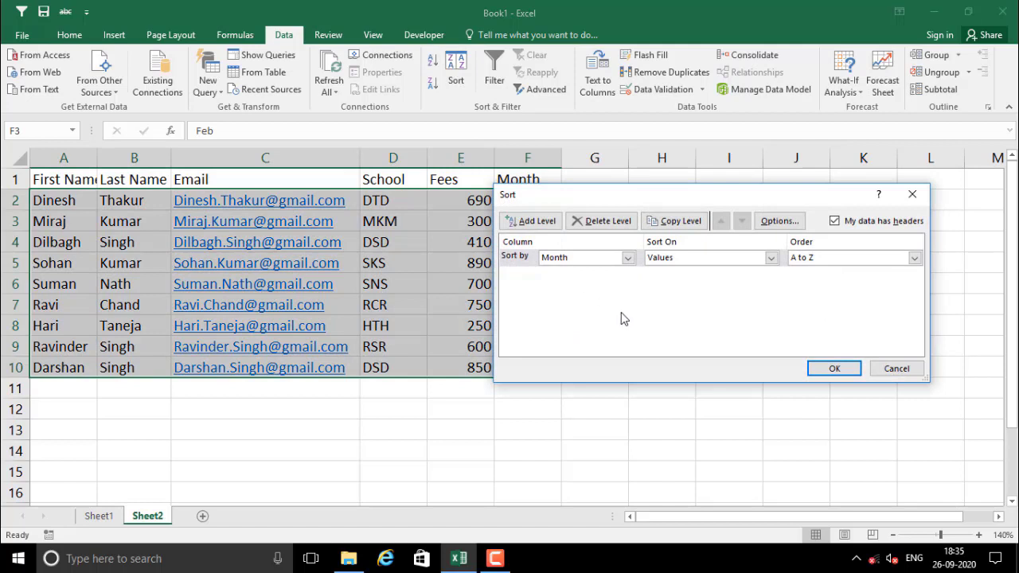
pyautogui.click(627, 257)
pyautogui.click(578, 321)
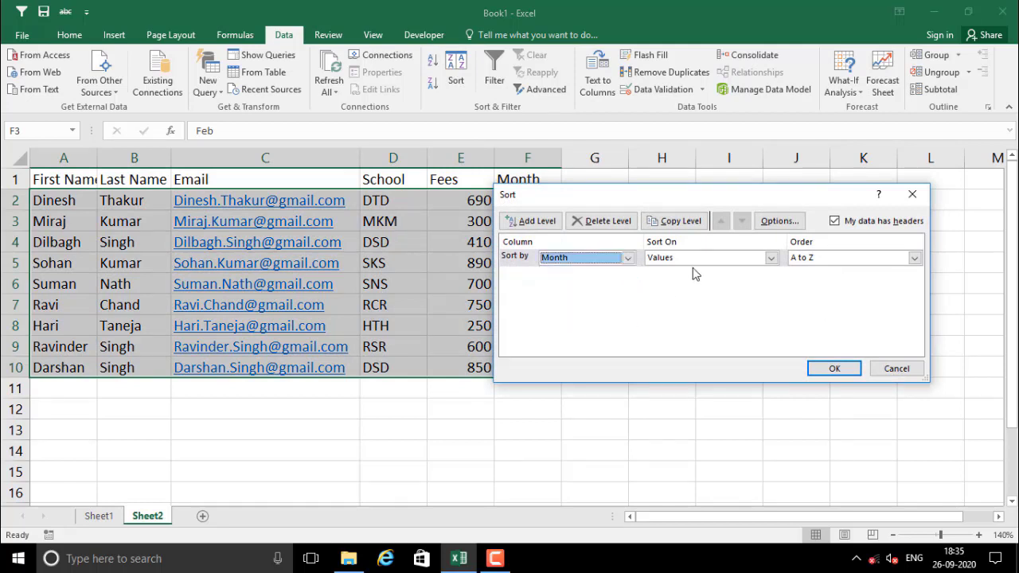
pyautogui.click(697, 257)
pyautogui.click(672, 272)
# Set the order to the Jan, Feb, Mar… custom list and apply the calendar-month sort
pyautogui.click(914, 257)
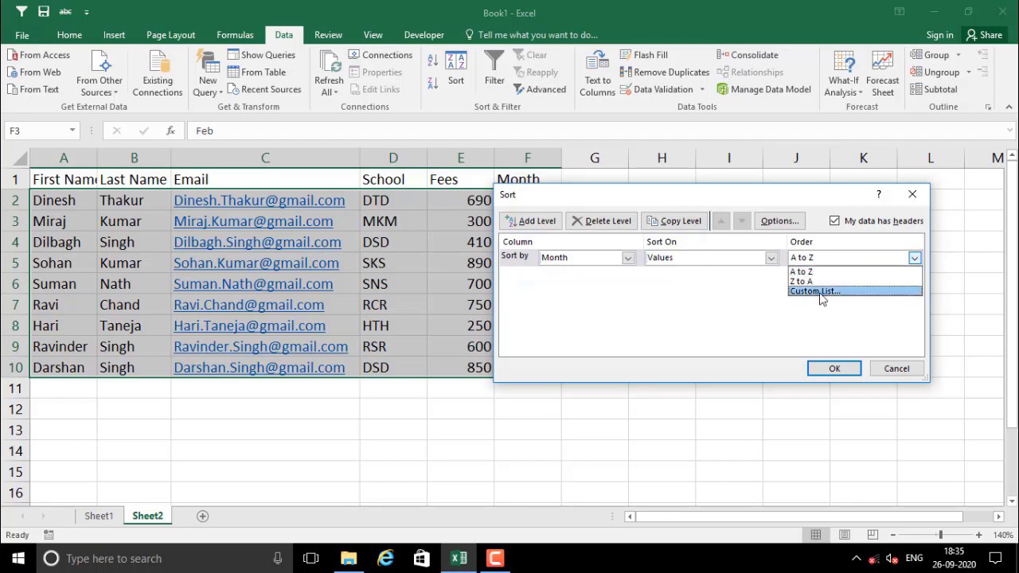
pyautogui.click(820, 291)
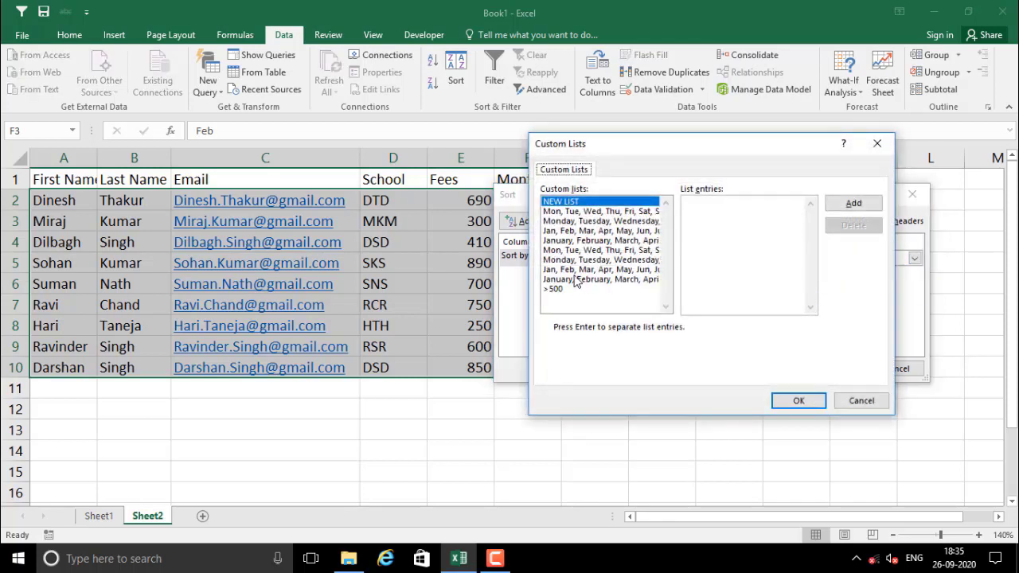
pyautogui.click(570, 231)
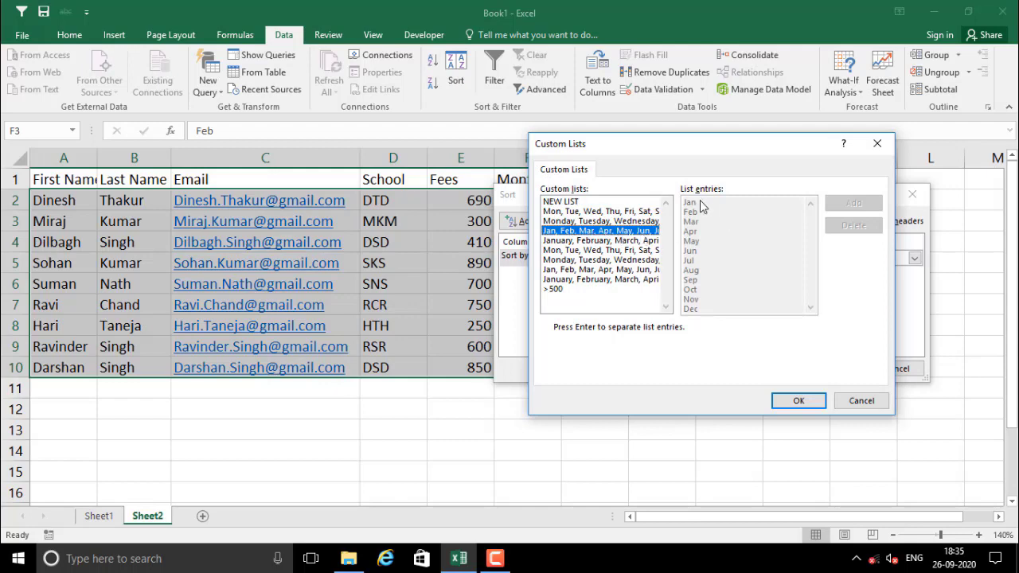
pyautogui.click(796, 402)
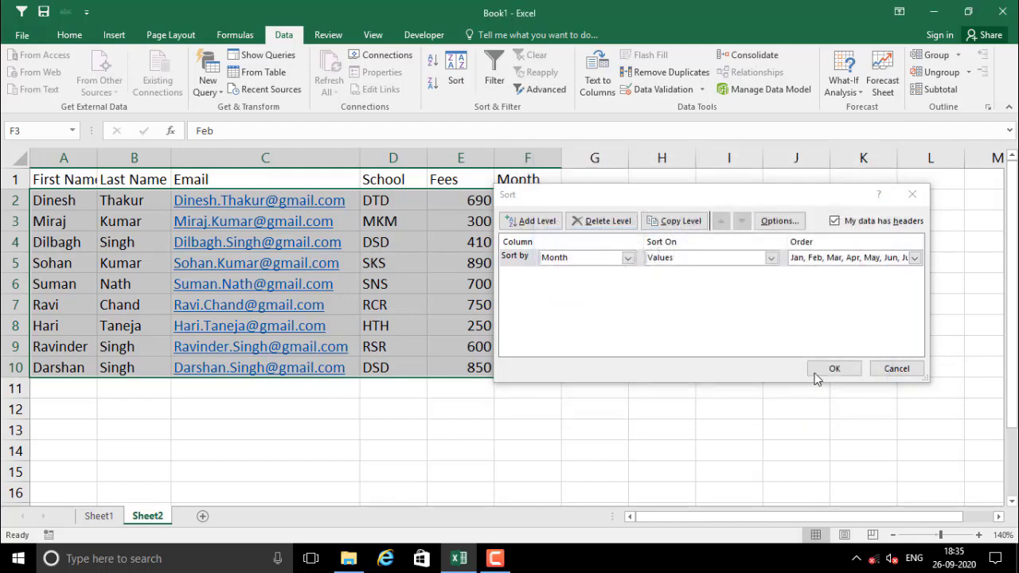
pyautogui.click(833, 368)
pyautogui.click(616, 312)
pyautogui.moveTo(533, 209); pyautogui.dragTo(539, 362)
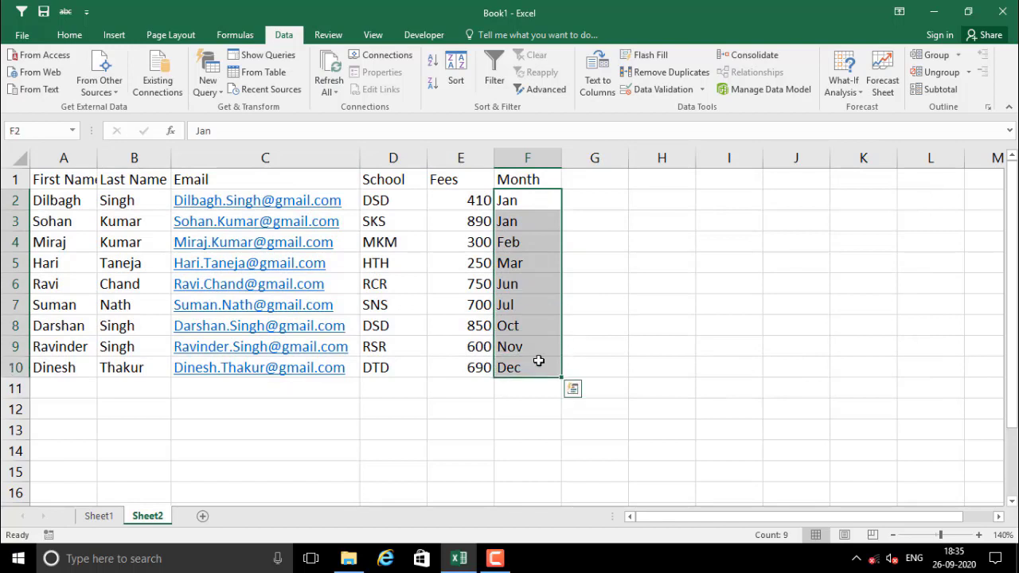
# Check the calendar month order, then add and remove extra levels in the Sort dialog
pyautogui.click(525, 284)
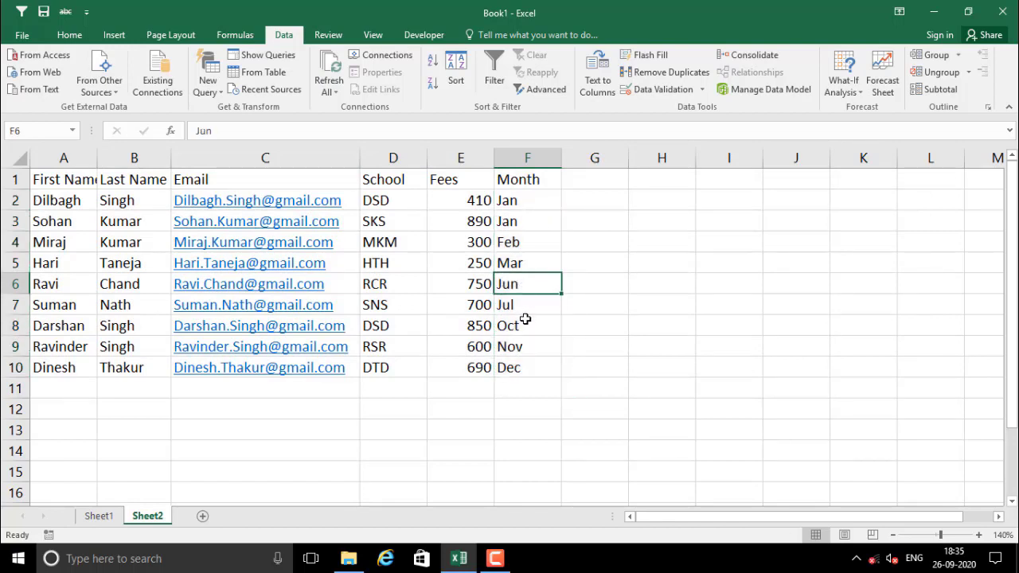
pyautogui.click(526, 318)
pyautogui.click(509, 222)
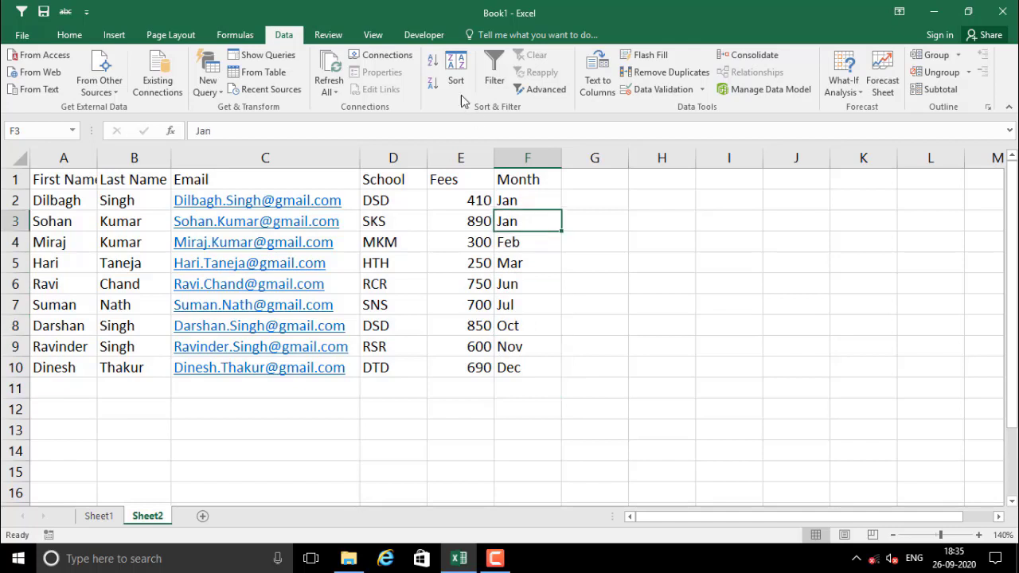
pyautogui.click(456, 74)
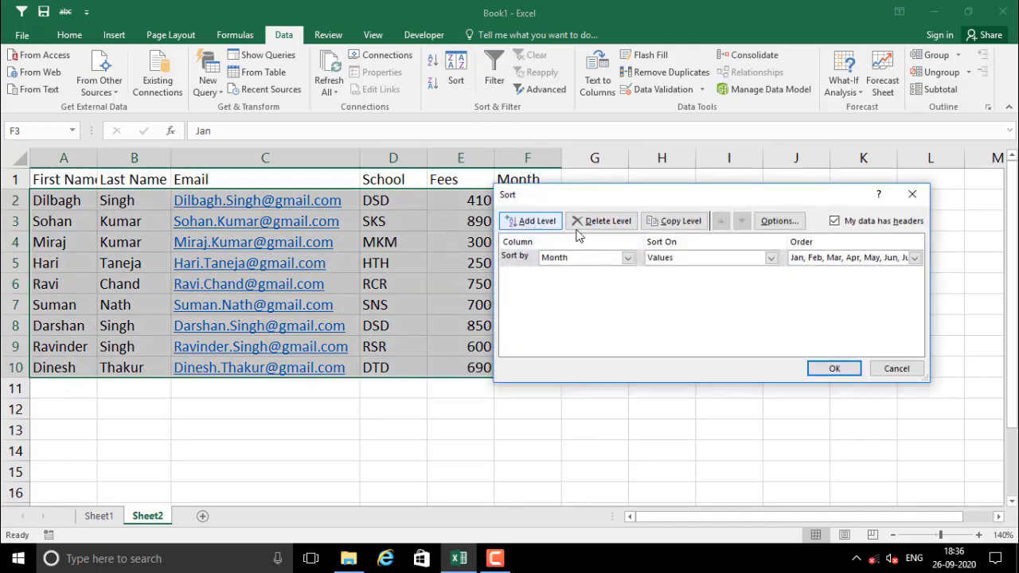
pyautogui.click(530, 221)
pyautogui.click(529, 221)
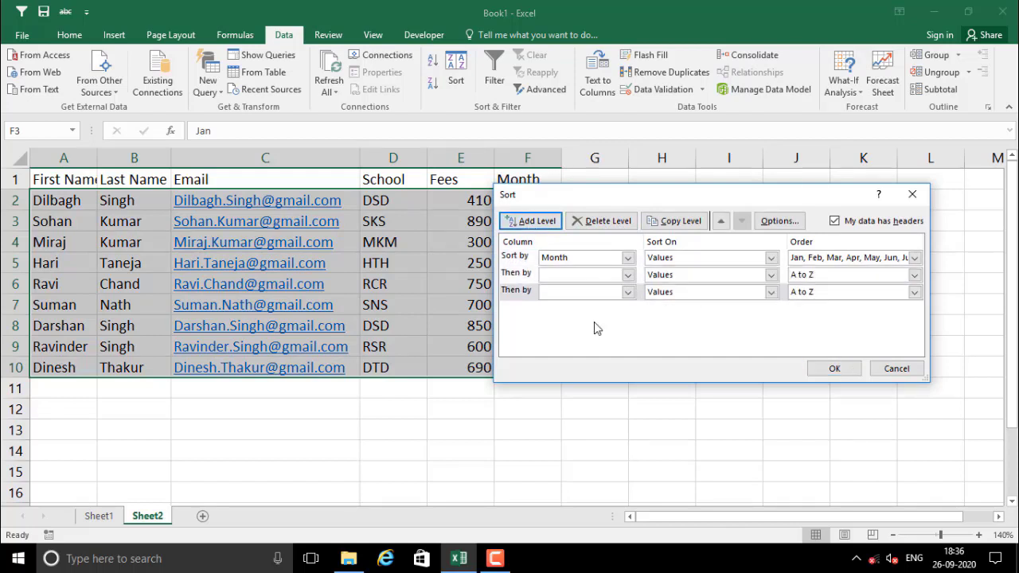
pyautogui.click(597, 222)
pyautogui.click(597, 222)
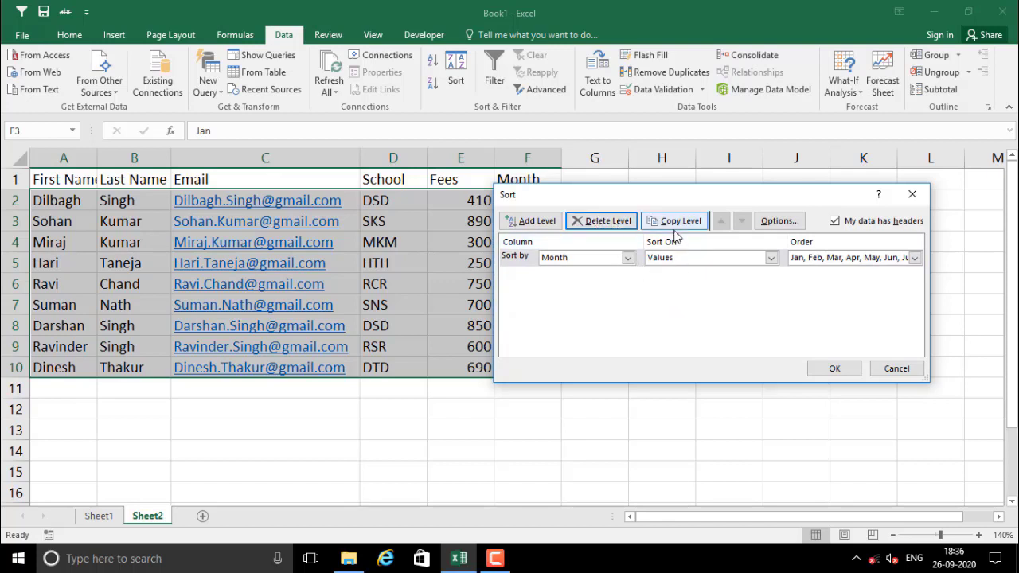
# Review the Custom List order option, then cancel the Custom Lists and Sort dialogs unchanged
pyautogui.click(914, 257)
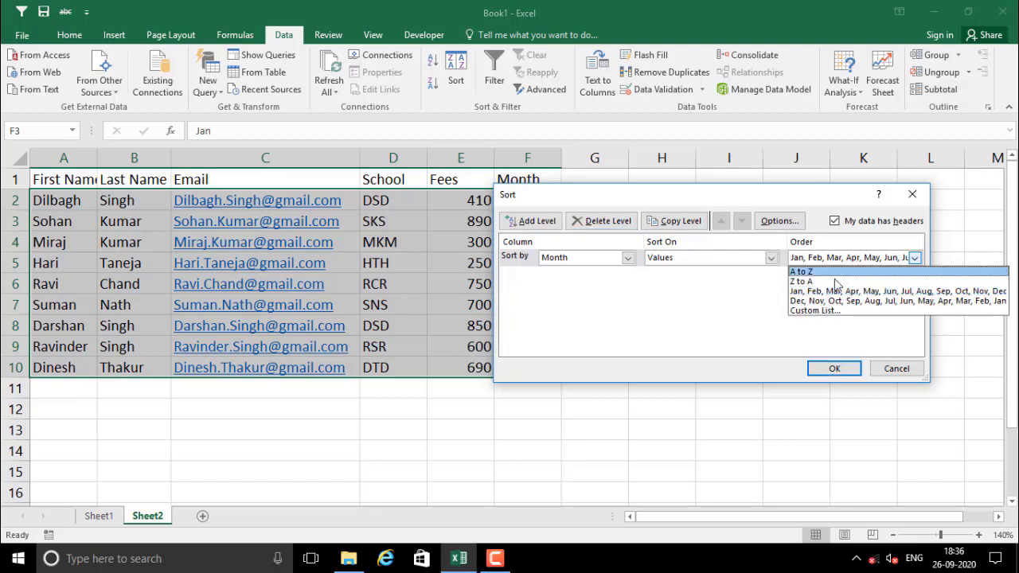
pyautogui.click(825, 312)
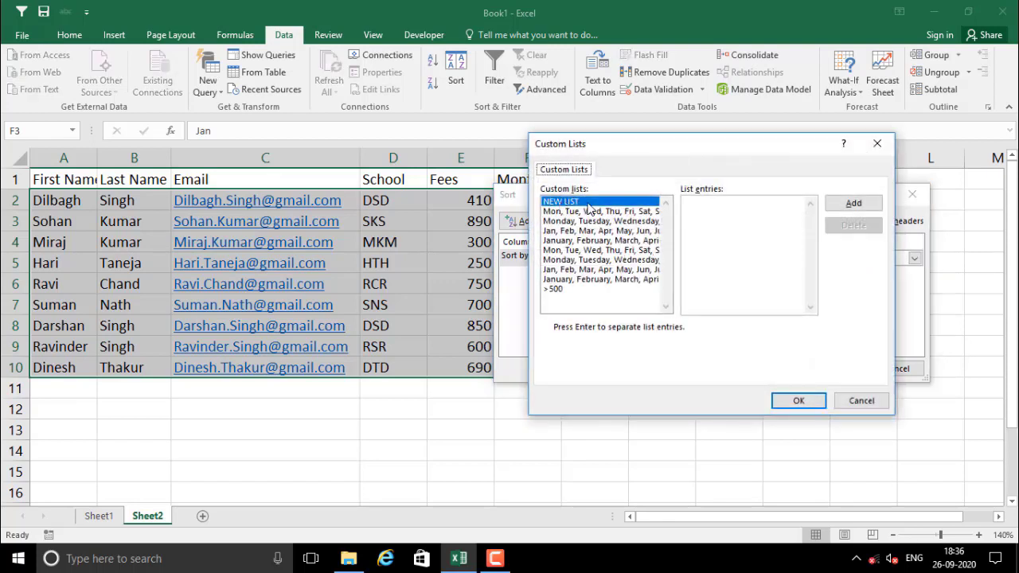
pyautogui.click(854, 204)
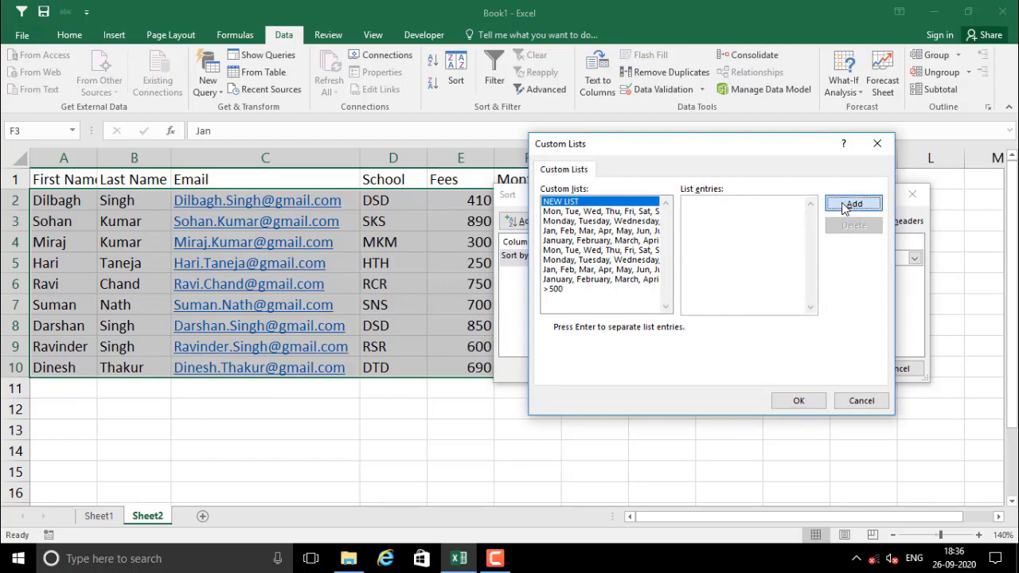
pyautogui.click(860, 402)
pyautogui.click(898, 369)
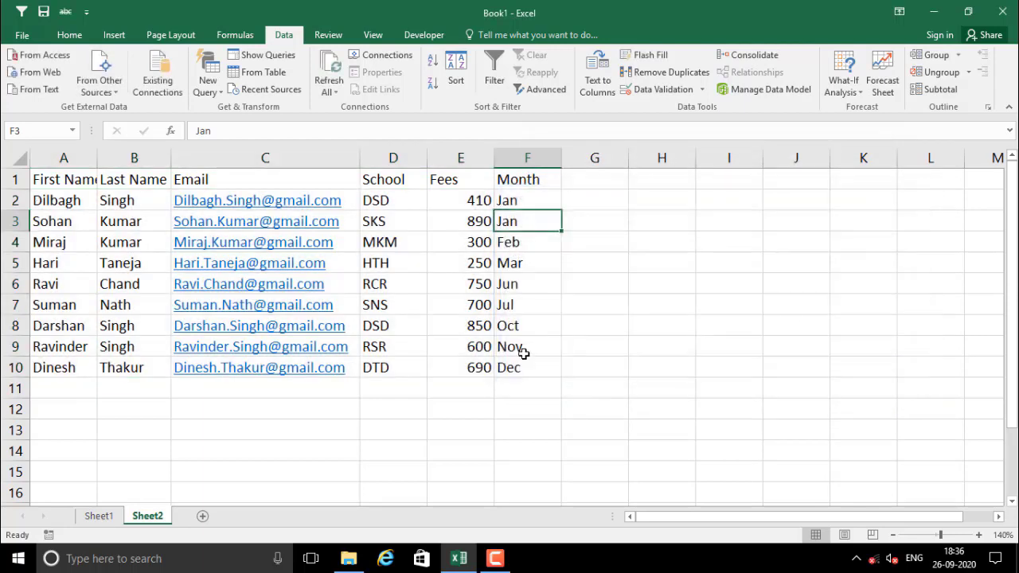
pyautogui.click(503, 406)
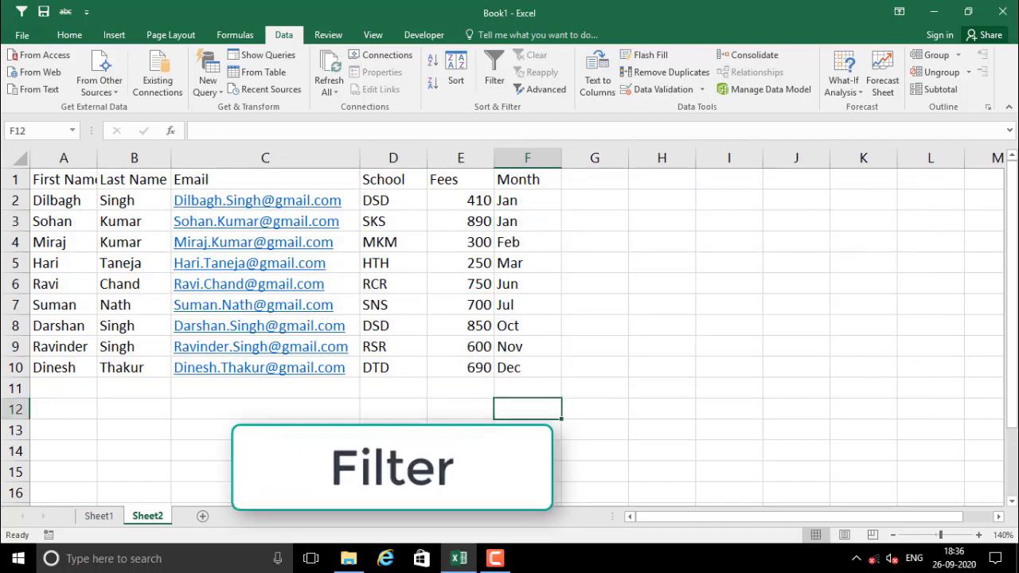
pyautogui.click(278, 390)
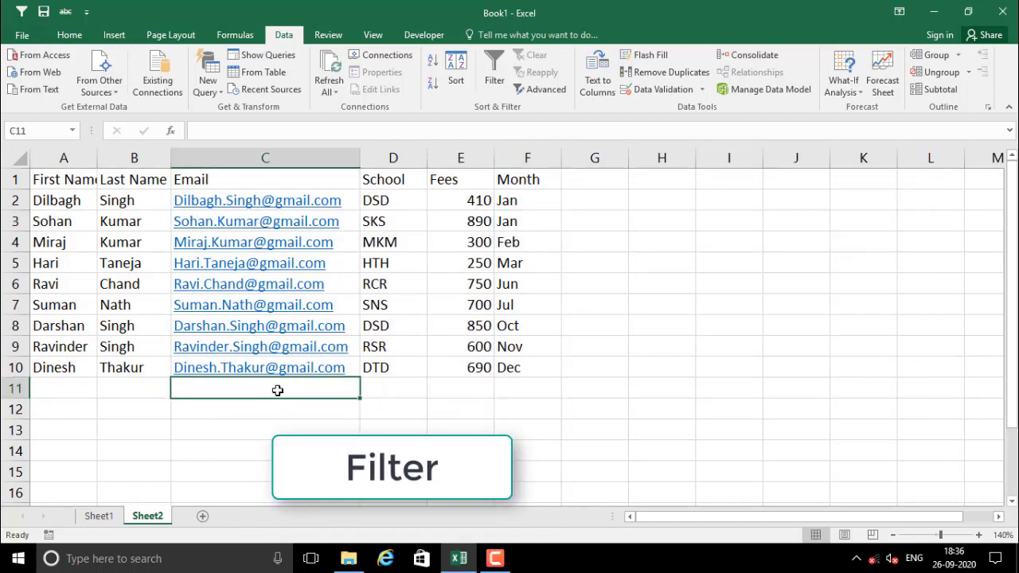
pyautogui.click(263, 431)
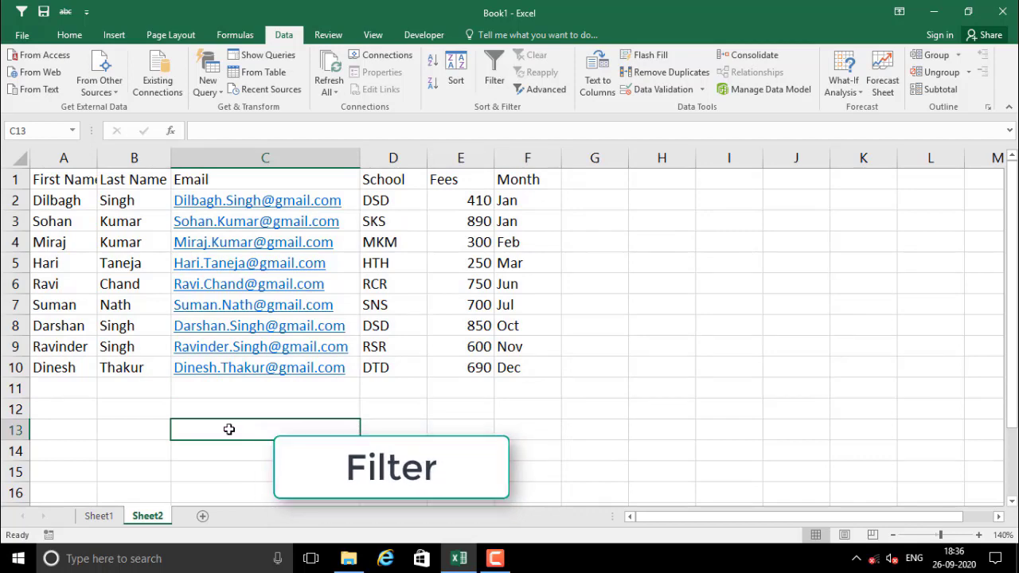
pyautogui.click(127, 415)
pyautogui.scroll(-1, 129, 413)
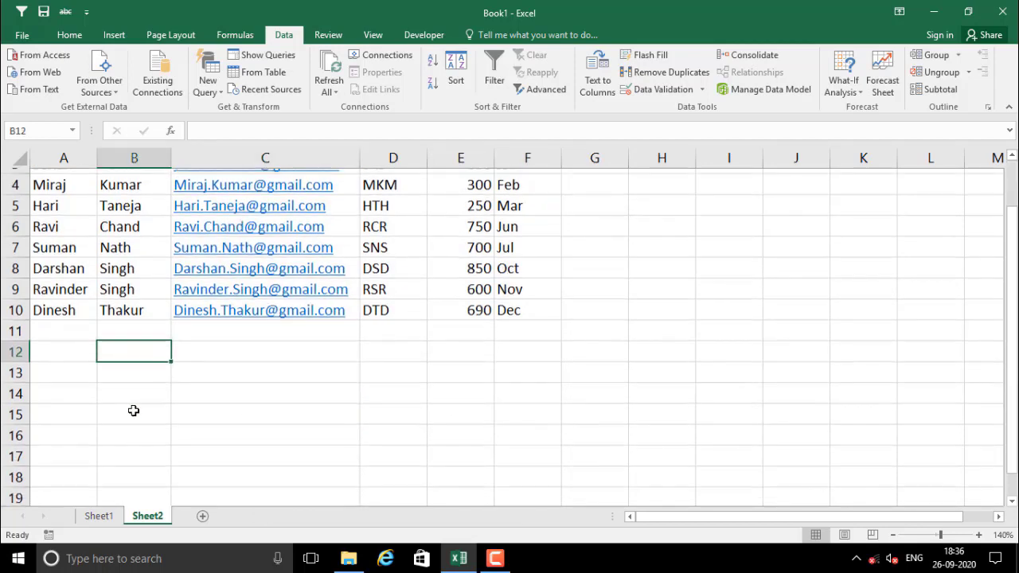
pyautogui.scroll(1, 132, 390)
pyautogui.click(136, 265)
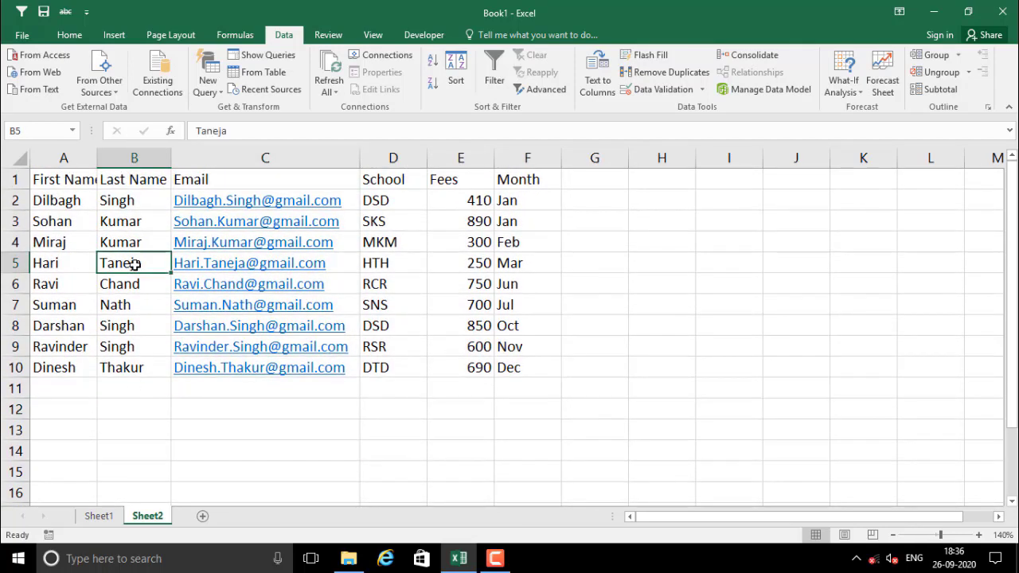
pyautogui.click(83, 36)
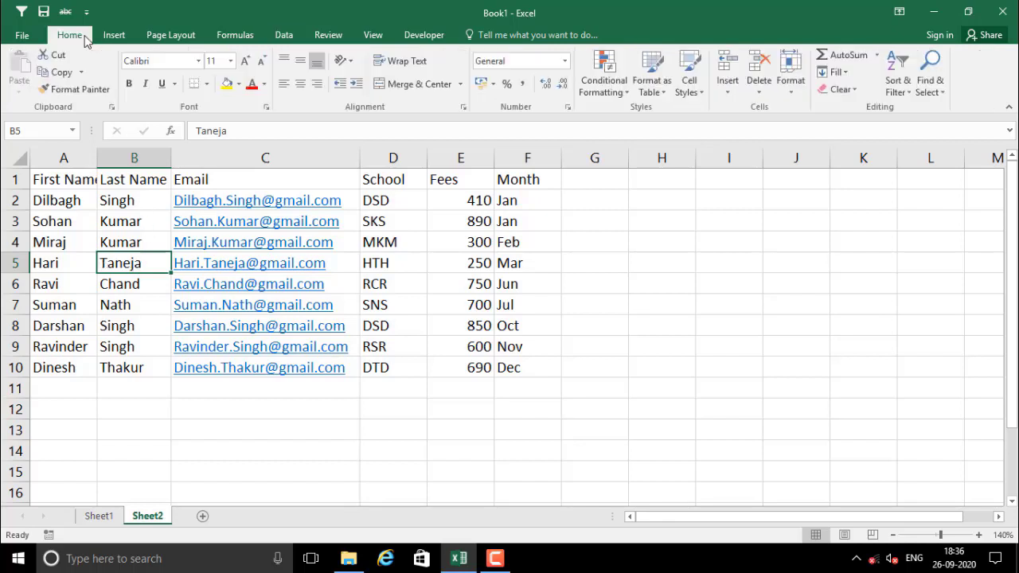
pyautogui.click(903, 93)
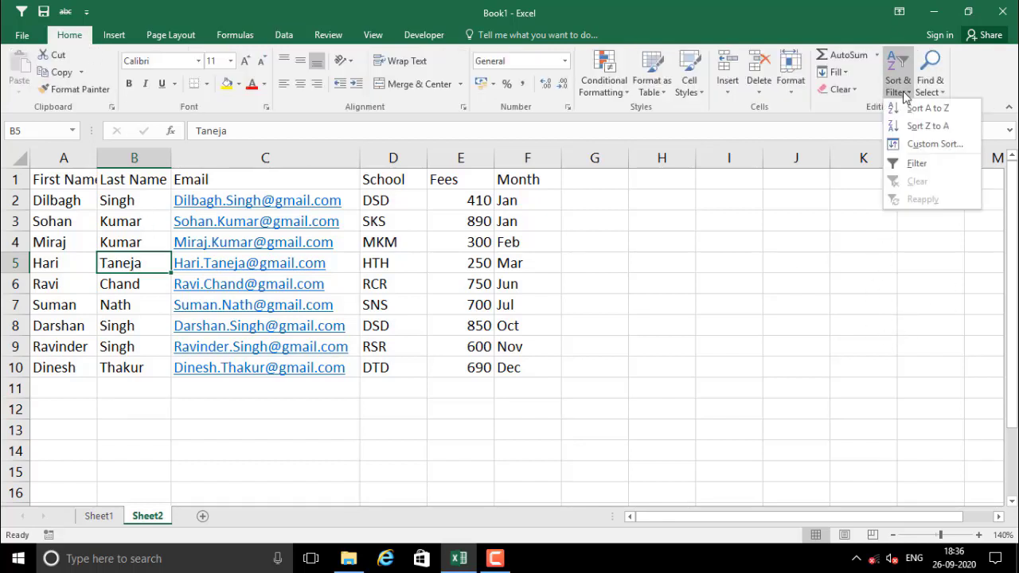
pyautogui.click(741, 256)
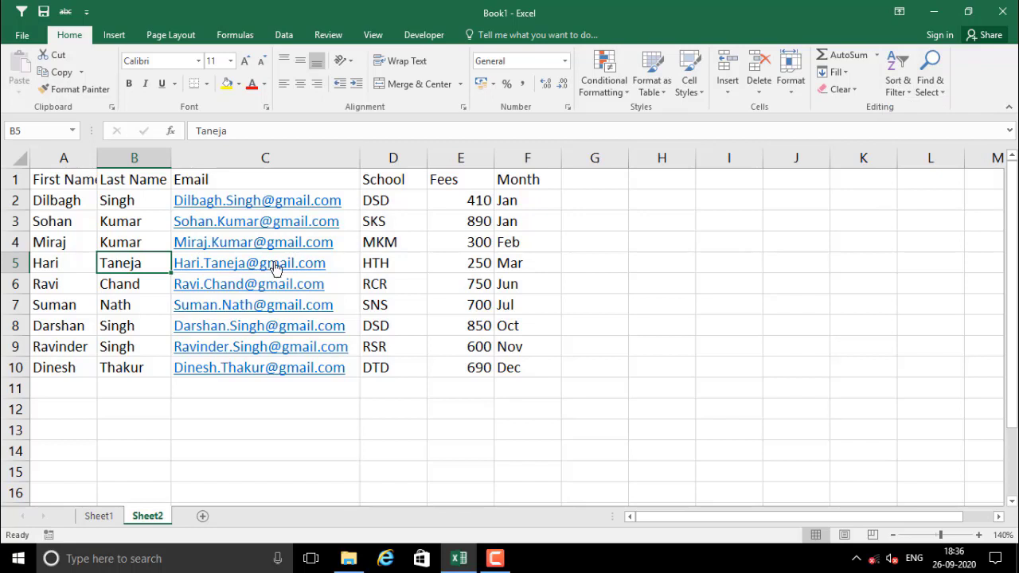
pyautogui.click(285, 36)
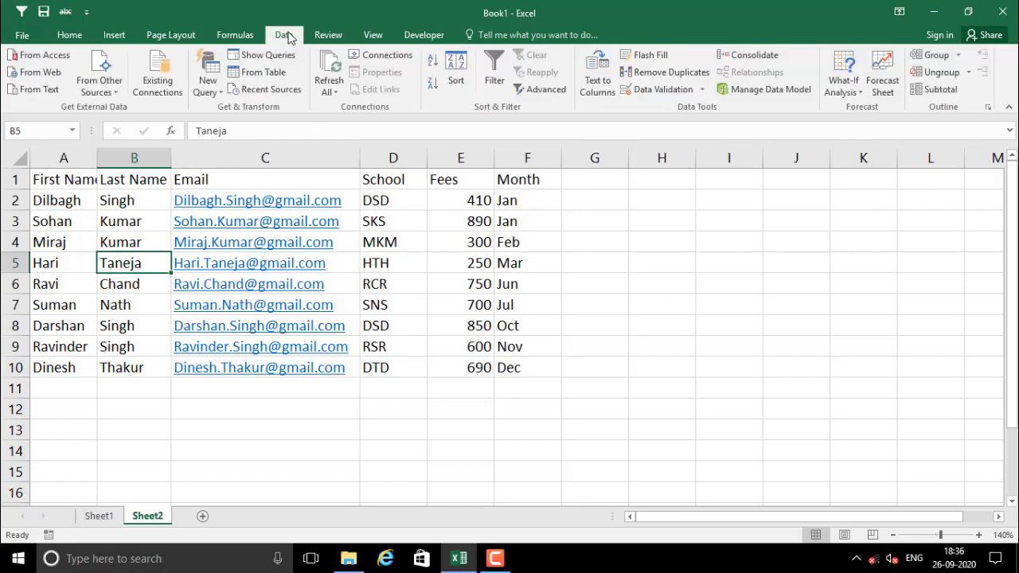
# Turn on filtering for the student table's header row
pyautogui.click(495, 82)
pyautogui.moveTo(54, 179); pyautogui.dragTo(546, 172)
pyautogui.click(419, 221)
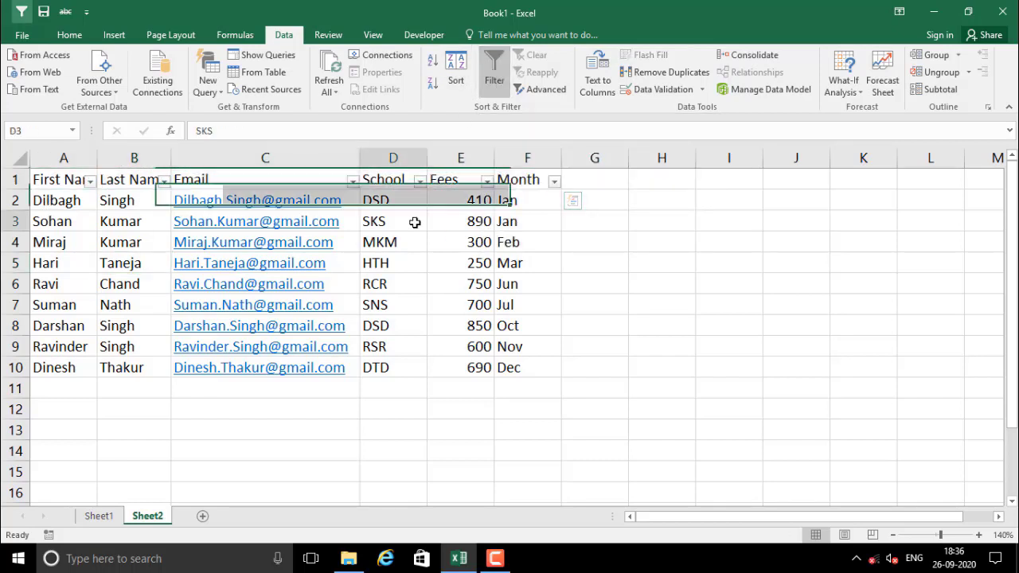
pyautogui.click(223, 180)
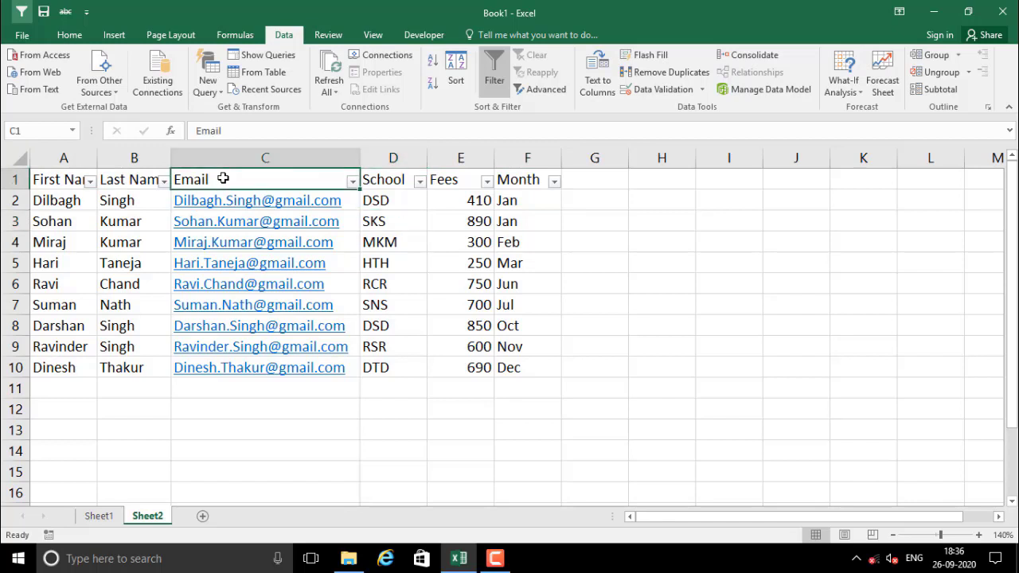
# Insert a blank column E before Fees and look at its filter choices
pyautogui.rightClick(460, 163)
pyautogui.click(495, 269)
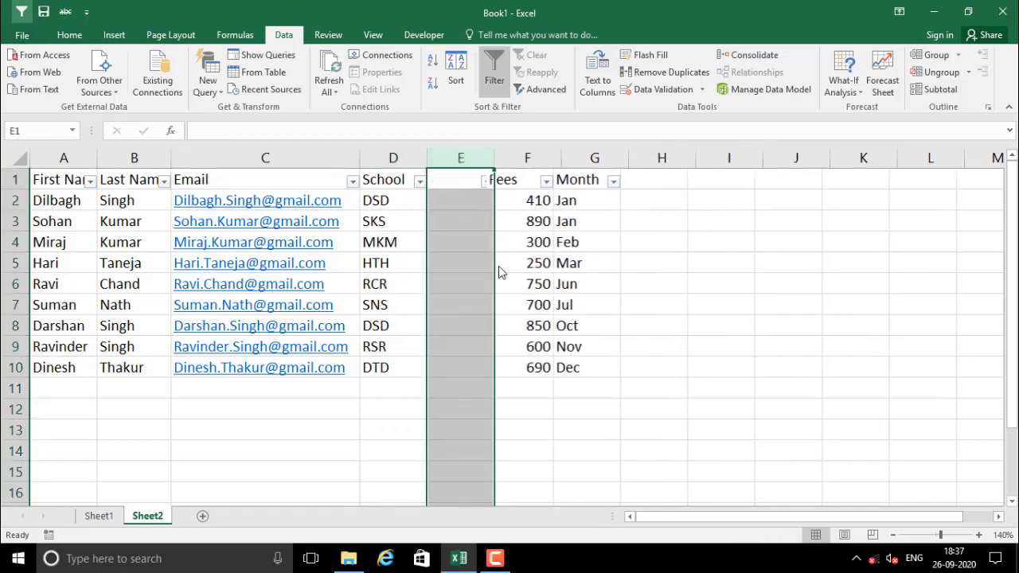
pyautogui.click(481, 240)
pyautogui.click(471, 181)
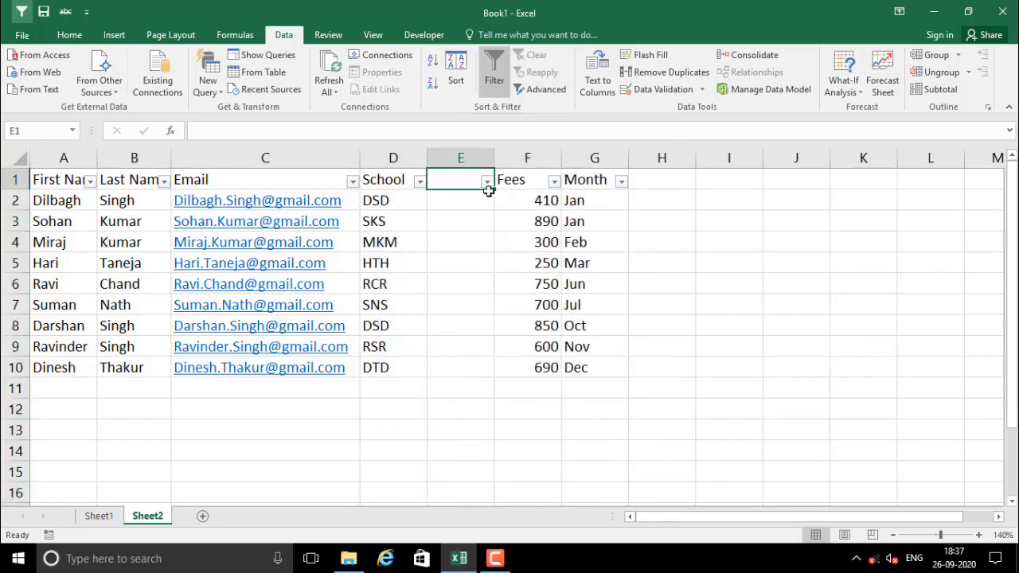
pyautogui.click(487, 195)
pyautogui.click(487, 182)
pyautogui.click(518, 268)
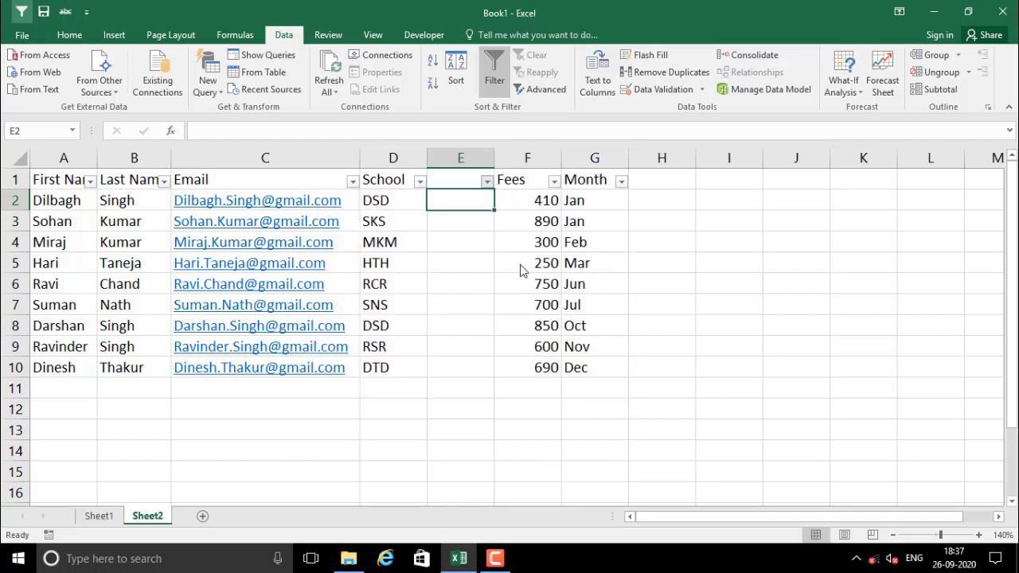
# Delete the blank column E again, restoring the six-column table
pyautogui.click(454, 169)
pyautogui.rightClick(454, 168)
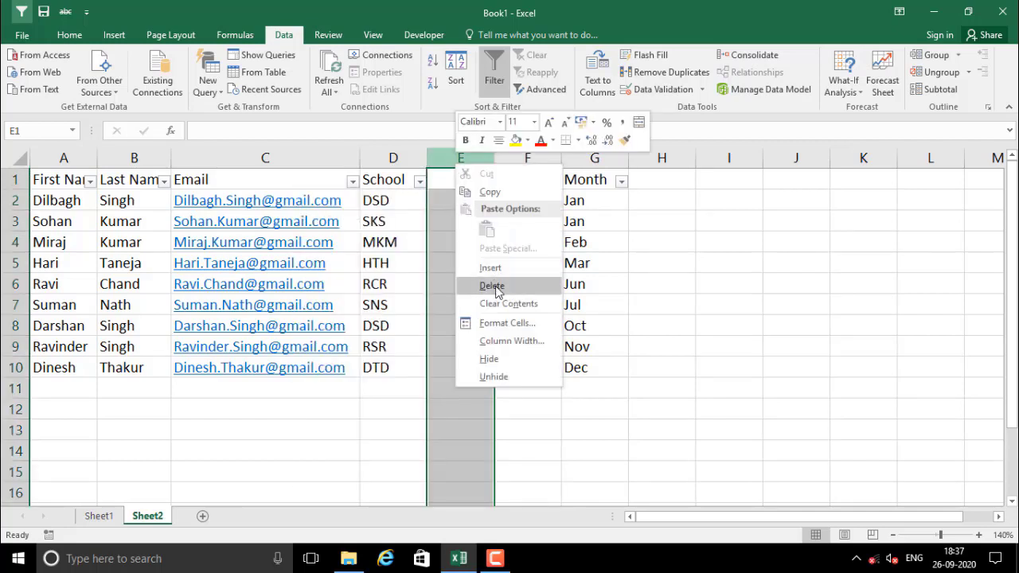
pyautogui.click(489, 287)
pyautogui.click(316, 431)
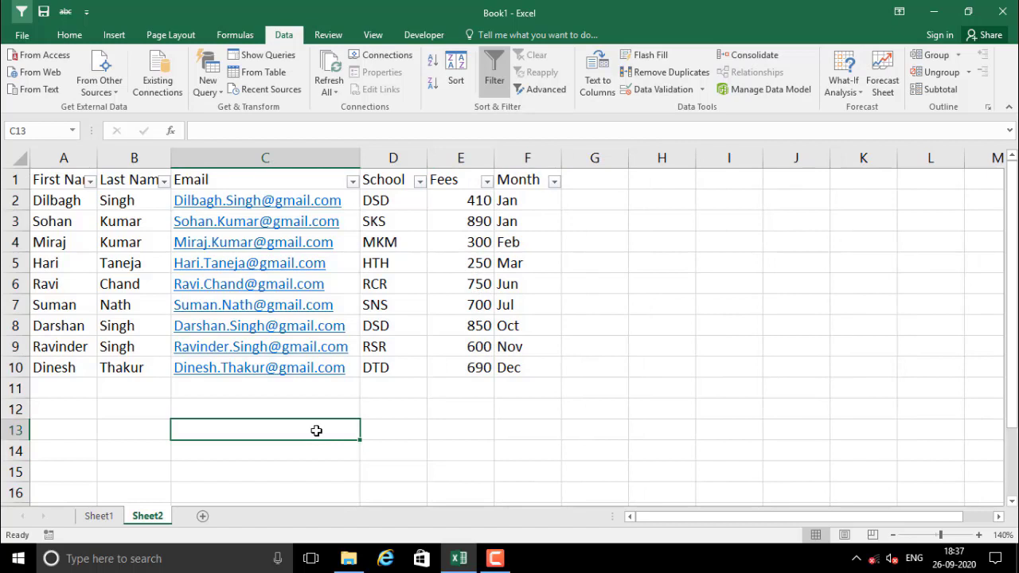
pyautogui.click(331, 411)
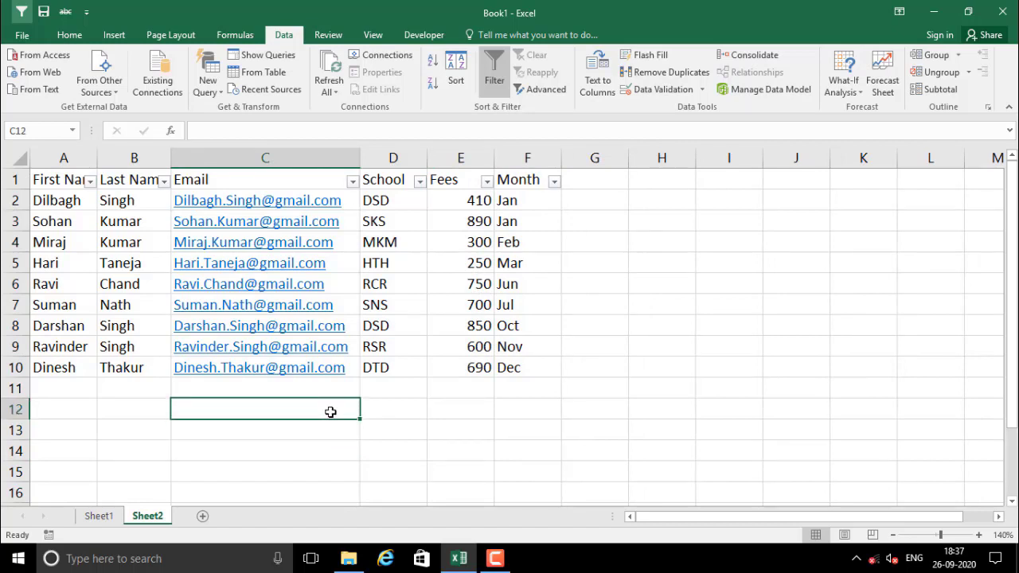
pyautogui.click(382, 409)
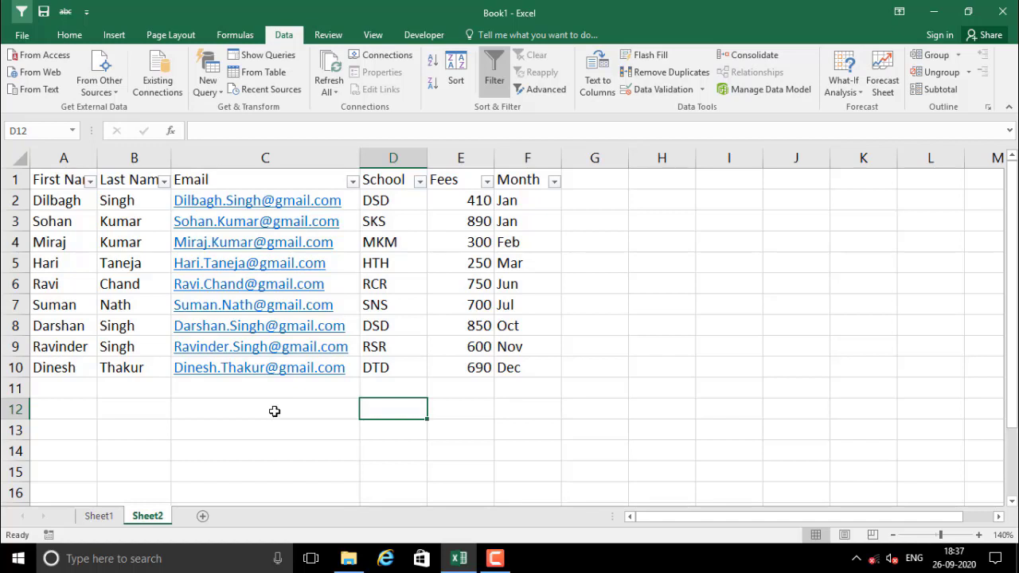
# Untick two surnames in the Last Name filter so 7 of 9 records remain visible
pyautogui.click(163, 182)
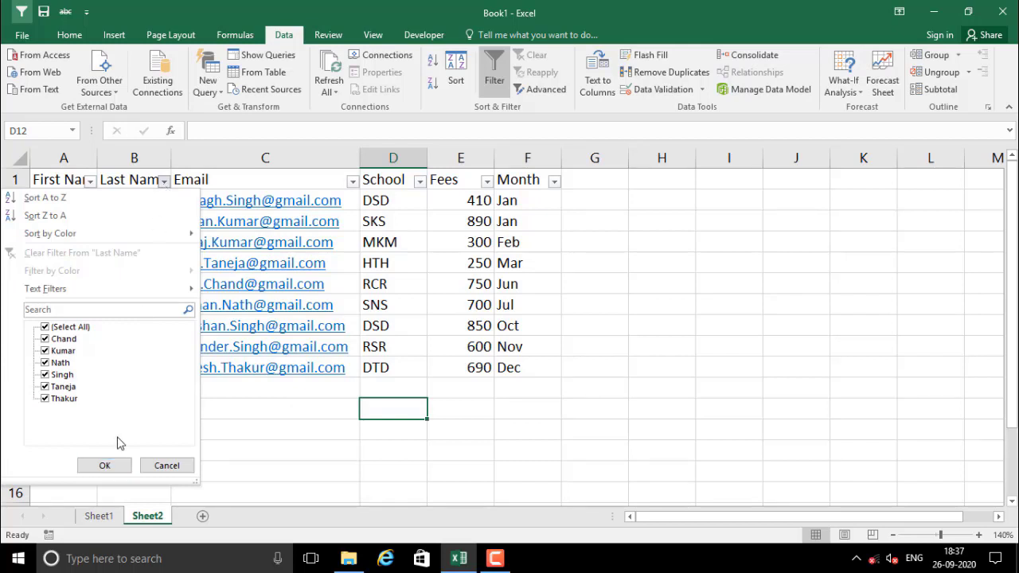
pyautogui.click(62, 387)
pyautogui.click(63, 398)
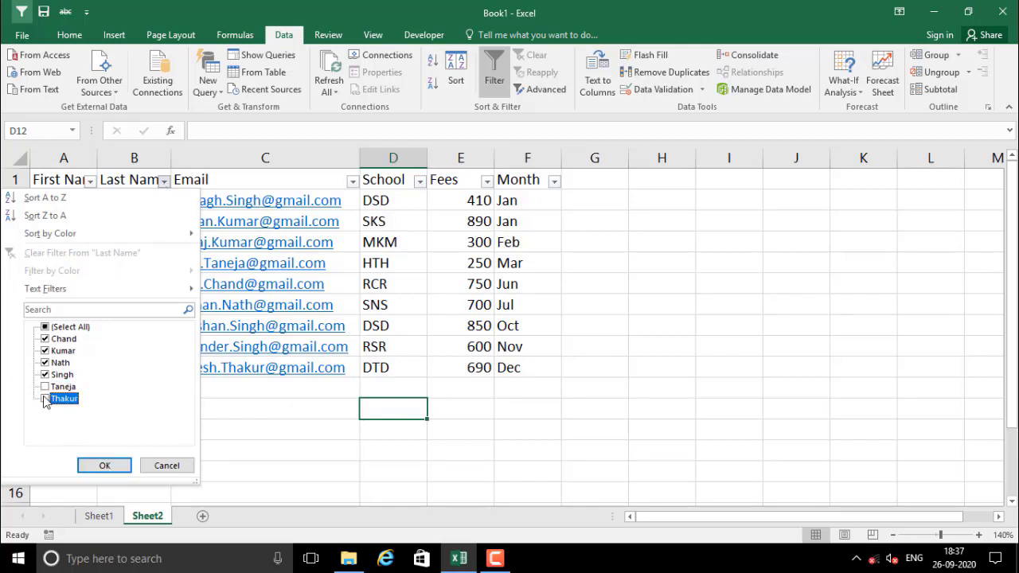
pyautogui.click(104, 466)
pyautogui.click(180, 425)
pyautogui.moveTo(80, 200); pyautogui.dragTo(154, 327)
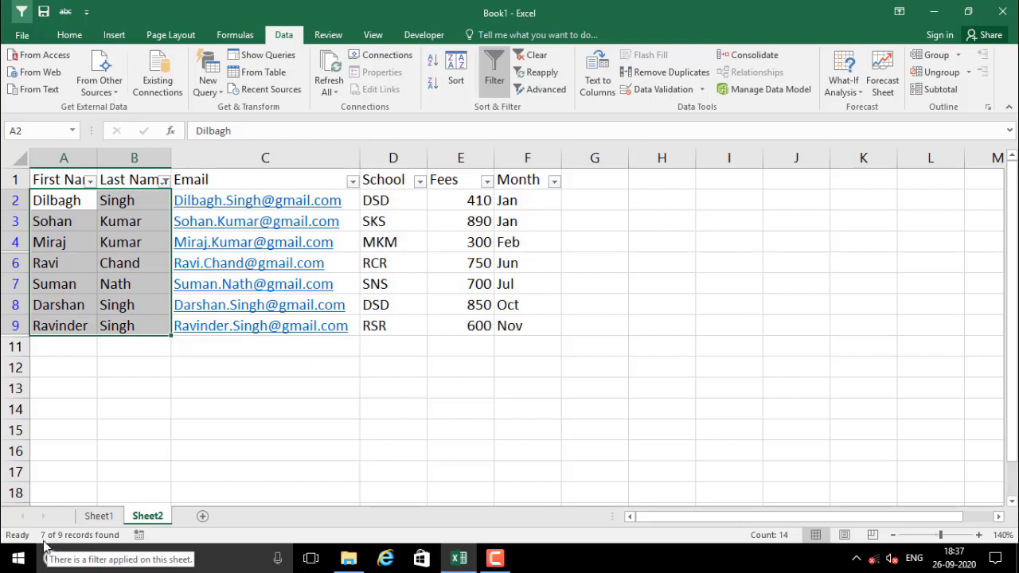
pyautogui.click(144, 245)
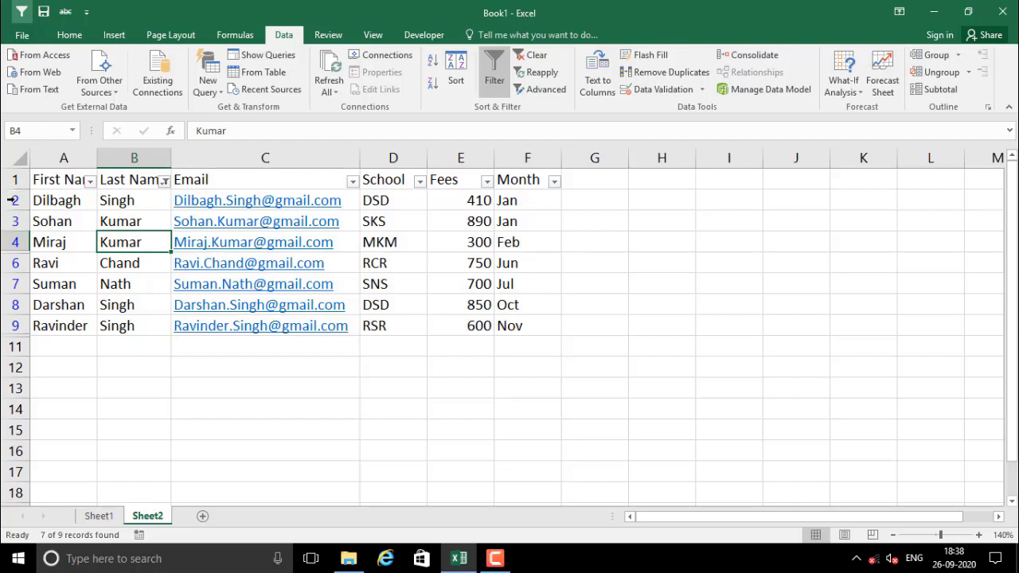
# Inspect the Last Name and Fees cells, then bring up the Fees column's filter value list
pyautogui.click(125, 278)
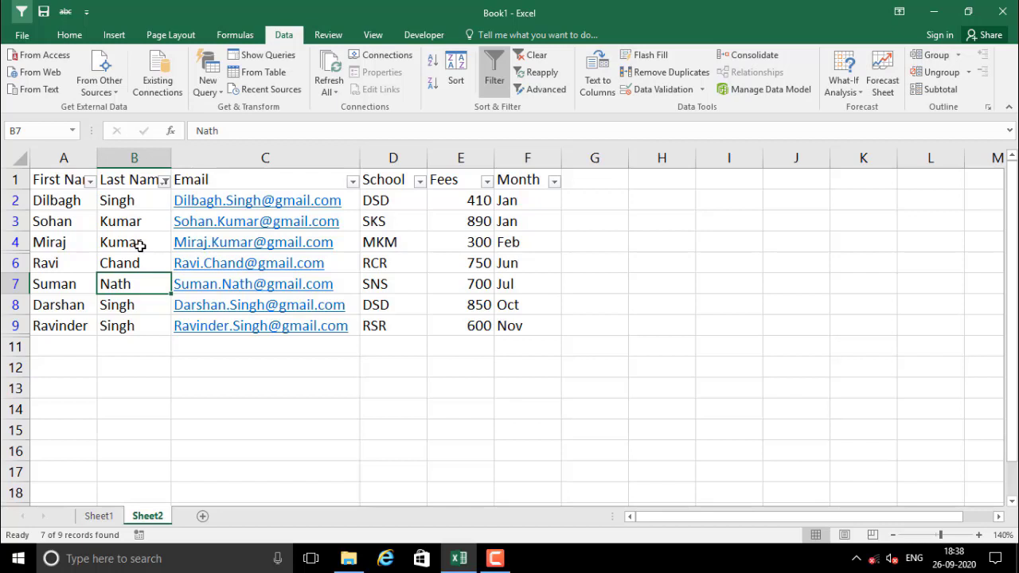
pyautogui.click(132, 182)
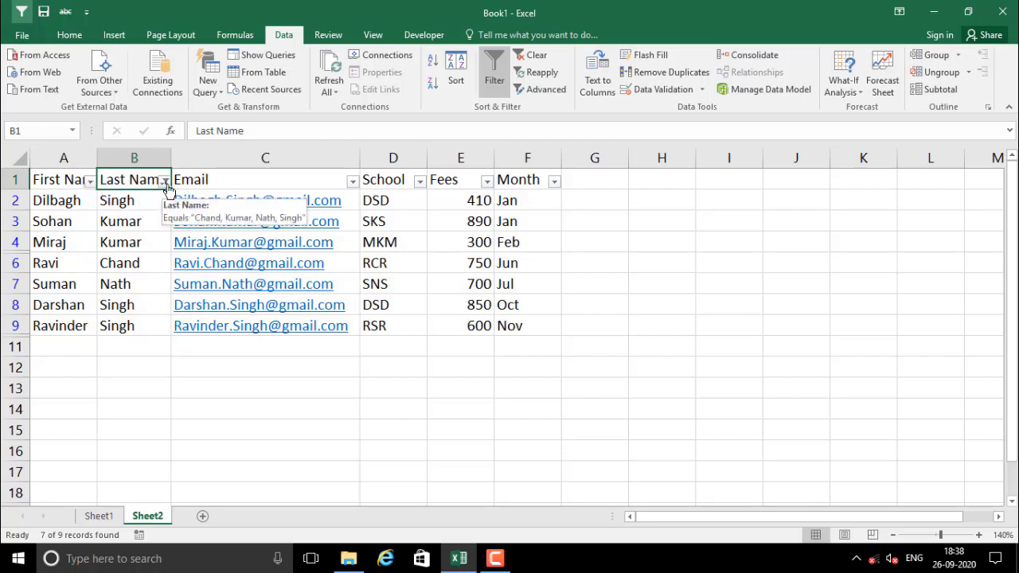
pyautogui.click(132, 205)
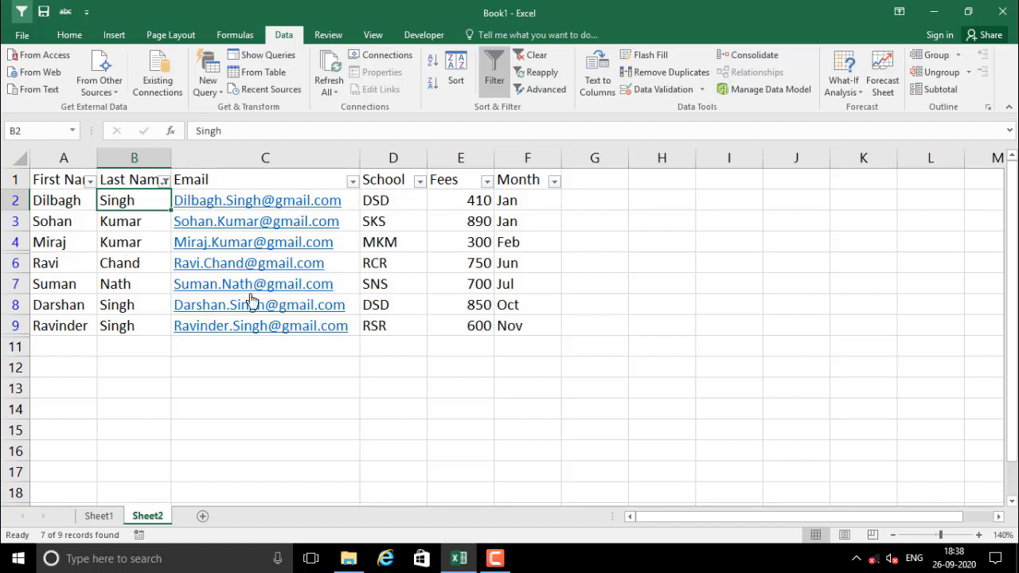
pyautogui.click(467, 226)
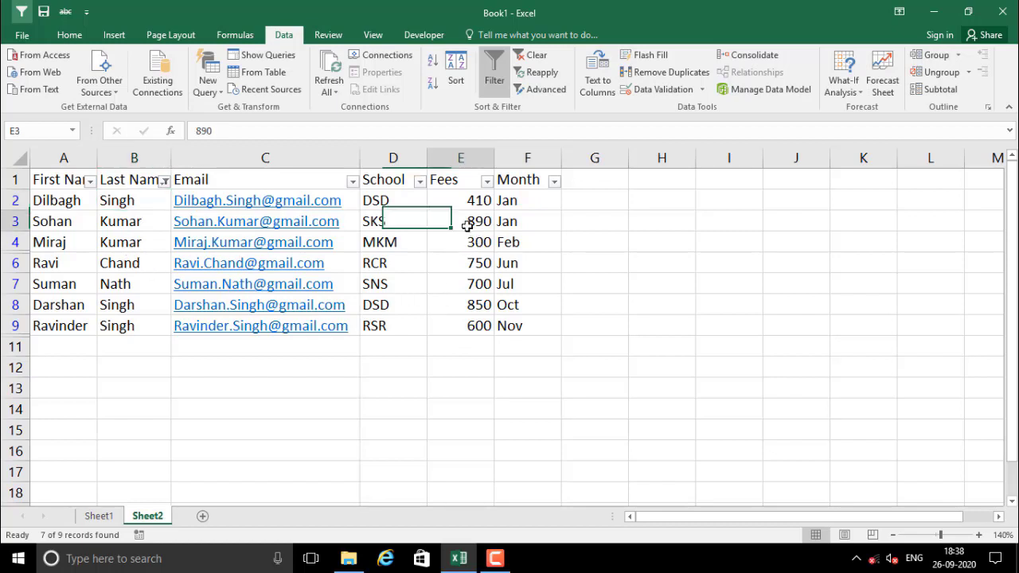
pyautogui.click(488, 181)
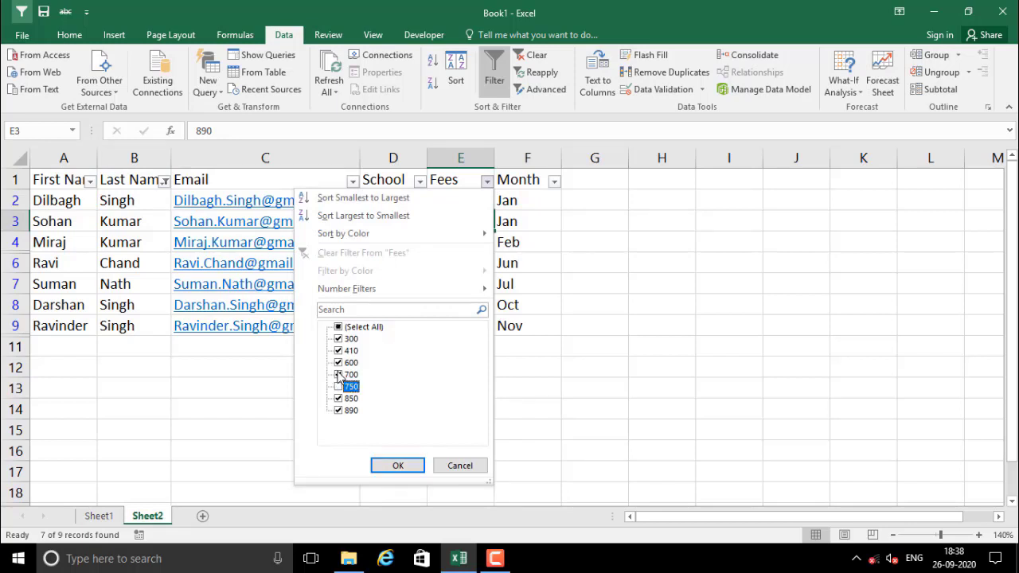
# Filter the Fees column with 700 unticked to hide those fee rows
pyautogui.click(338, 375)
pyautogui.click(398, 465)
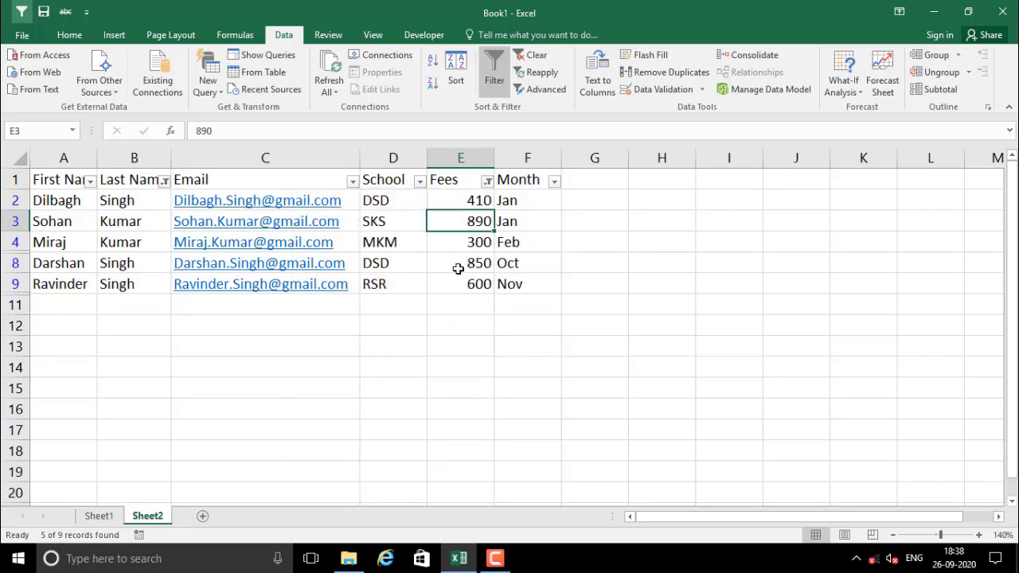
pyautogui.click(460, 262)
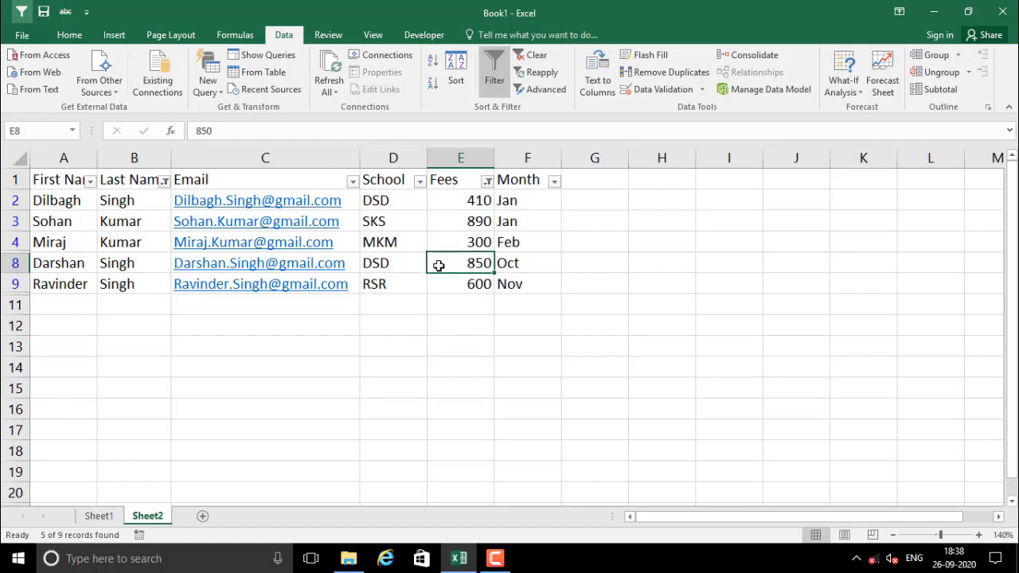
pyautogui.click(455, 234)
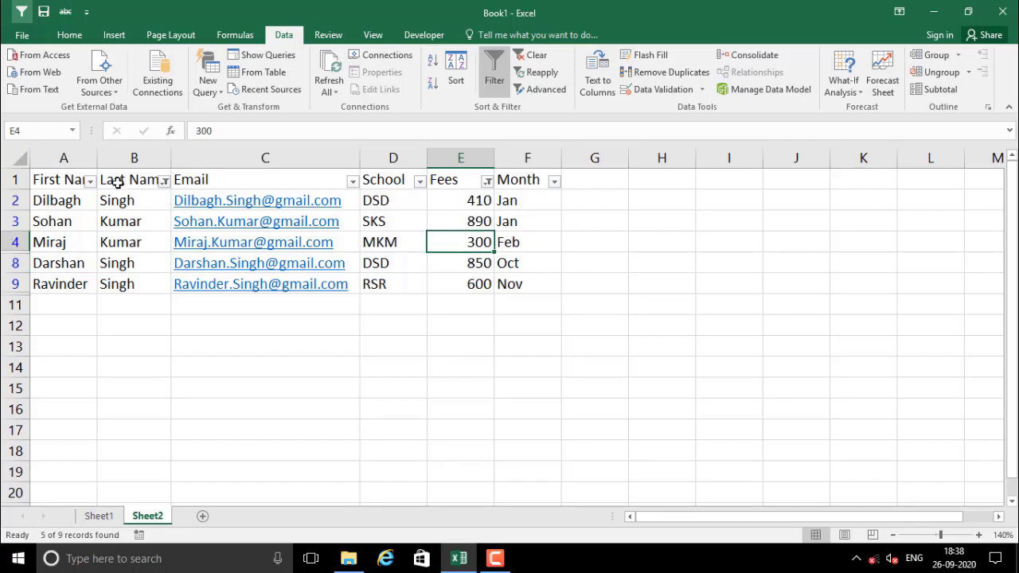
pyautogui.click(407, 219)
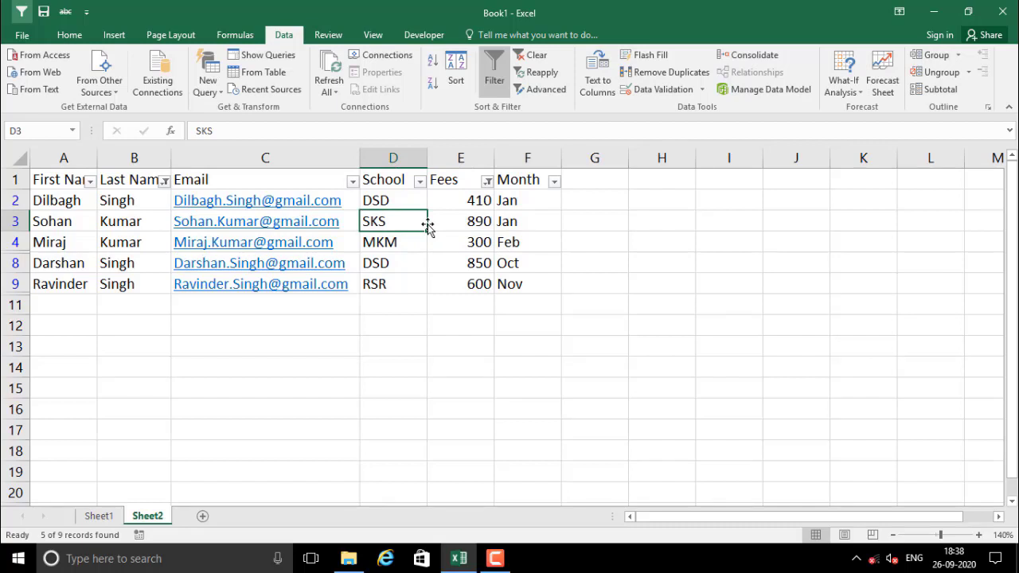
# Clear the Fees filter to bring the rows back, then select the Fees values E2:E9
pyautogui.click(487, 182)
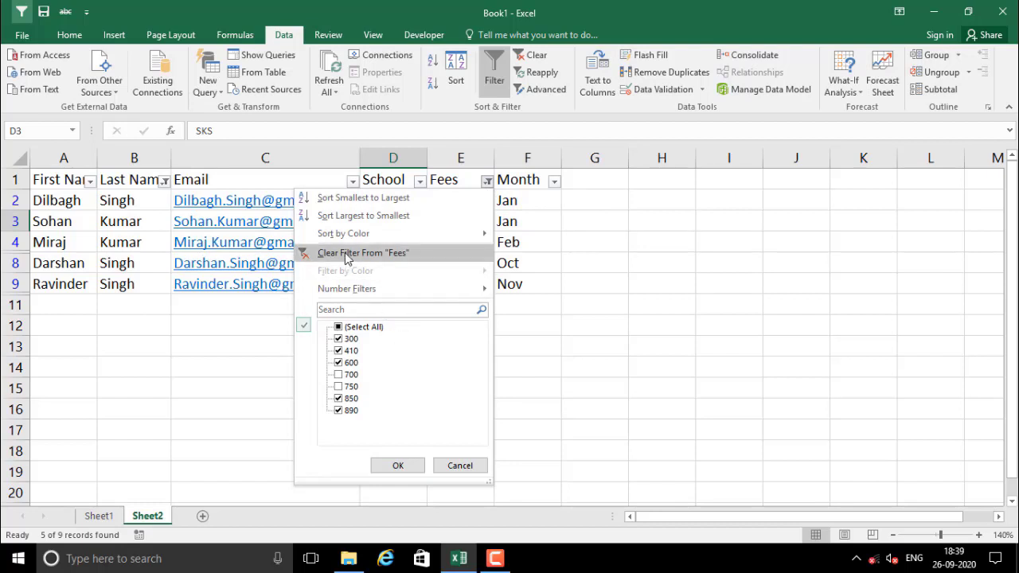
pyautogui.click(399, 253)
pyautogui.click(458, 231)
pyautogui.moveTo(453, 200); pyautogui.dragTo(471, 326)
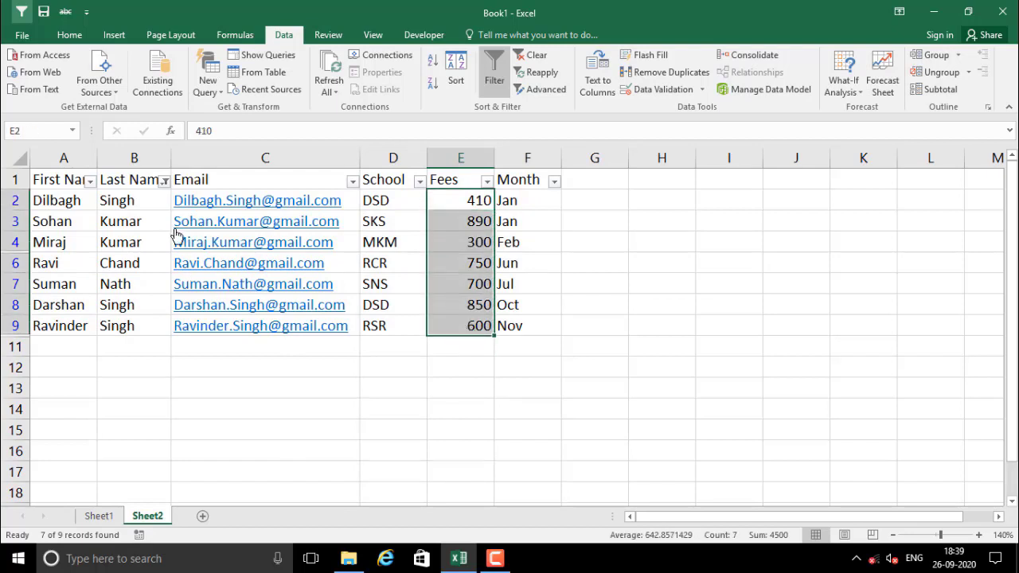
# Clear the Last Name filter so all student rows show
pyautogui.click(164, 181)
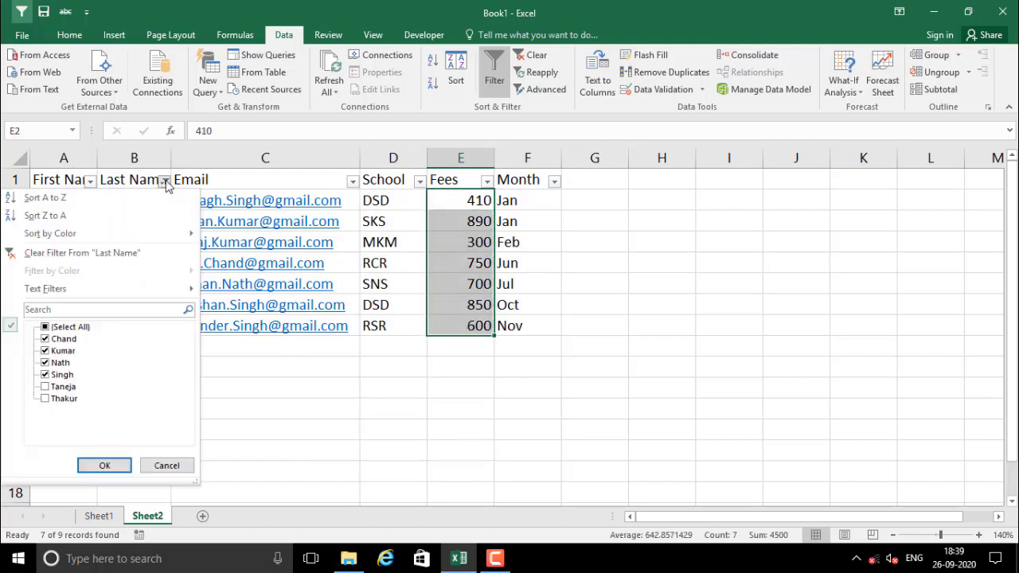
pyautogui.click(51, 253)
pyautogui.click(153, 404)
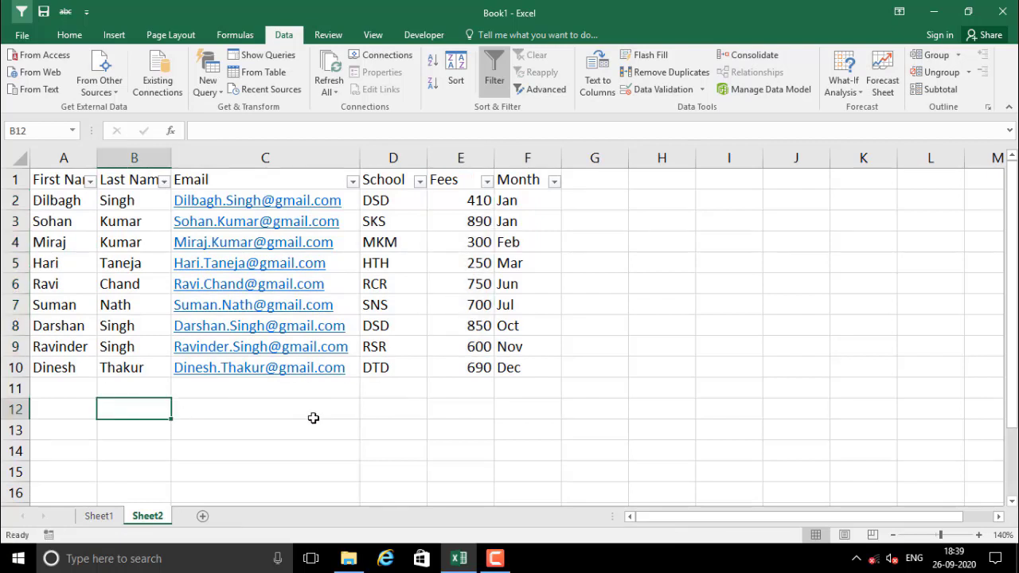
pyautogui.click(404, 296)
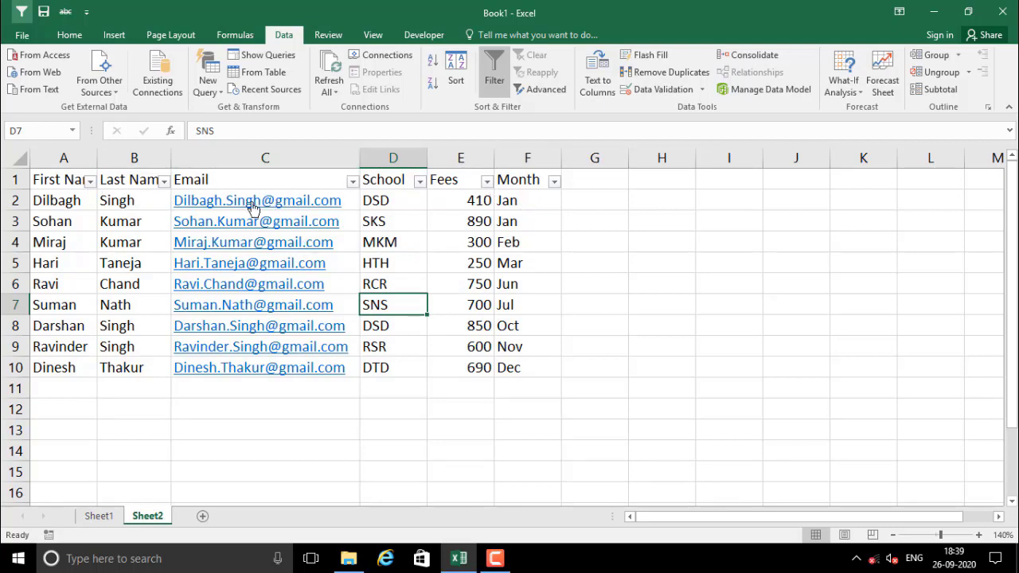
# Filter out one email address and one first name, hiding rows 10 and 6
pyautogui.click(352, 182)
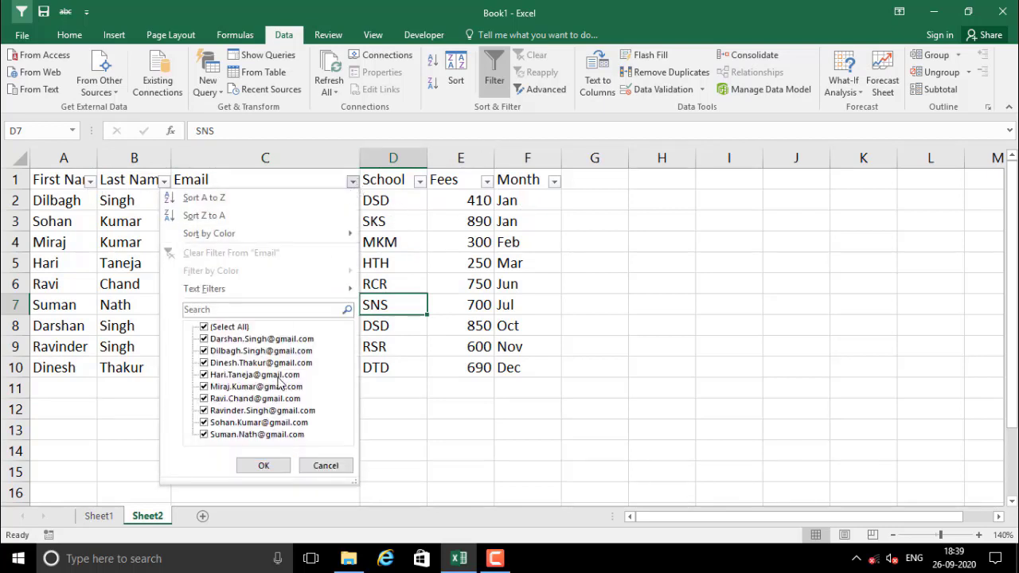
pyautogui.click(235, 363)
pyautogui.click(263, 466)
pyautogui.click(90, 182)
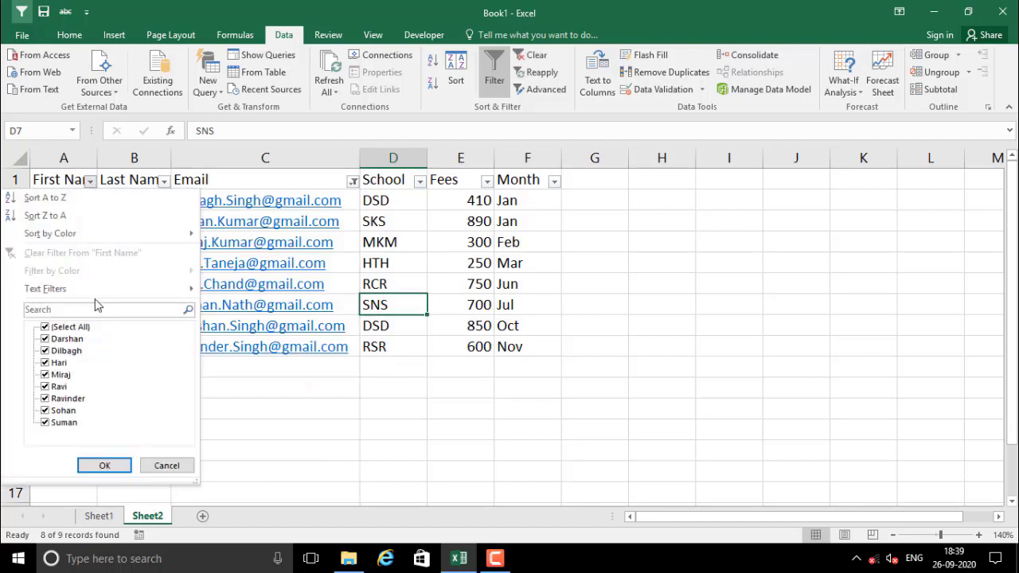
pyautogui.click(71, 387)
pyautogui.click(103, 465)
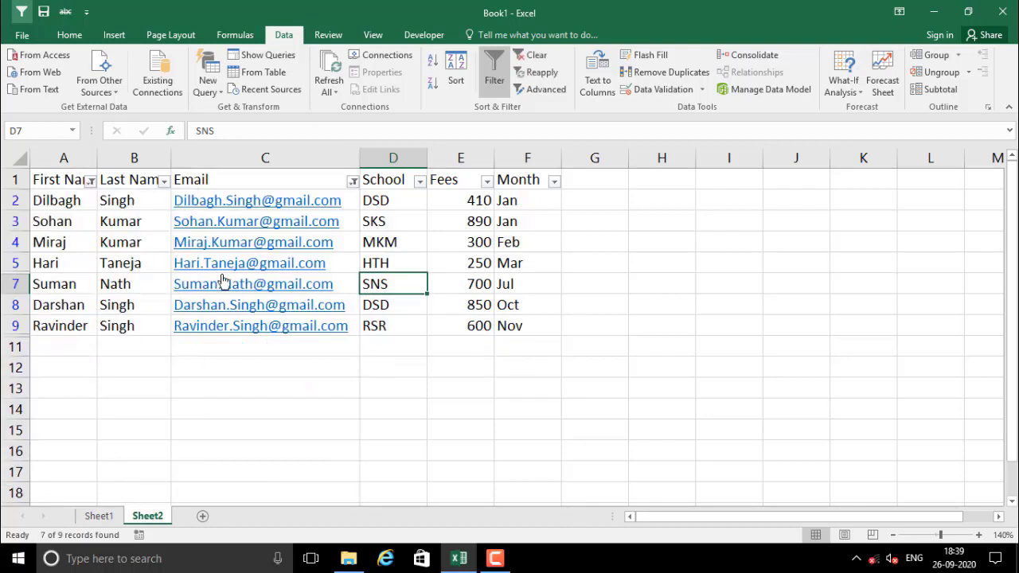
# Turn the Data filter off, on and off again, removing all existing filters
pyautogui.click(494, 80)
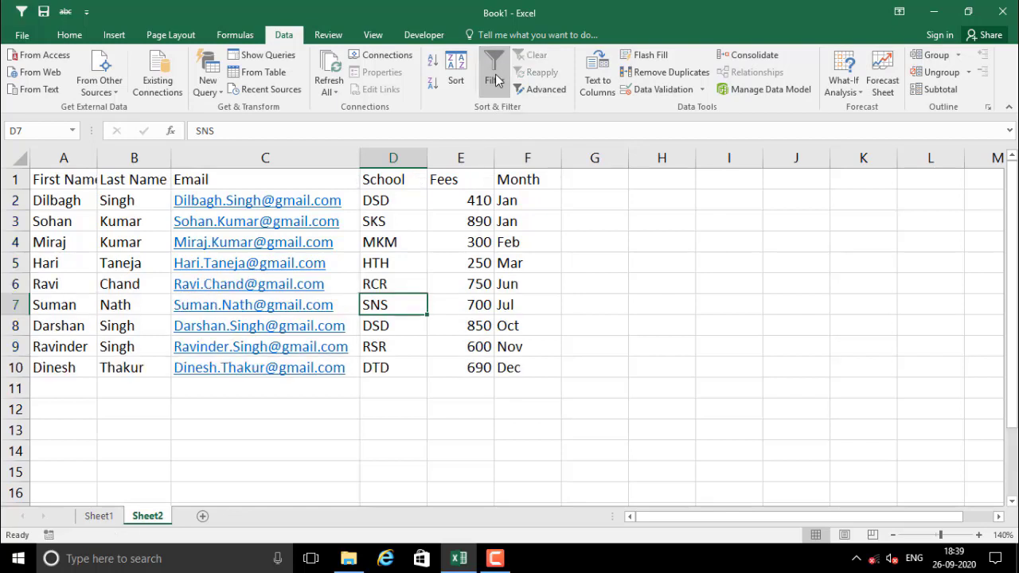
pyautogui.moveTo(94, 227); pyautogui.dragTo(157, 341)
pyautogui.click(460, 283)
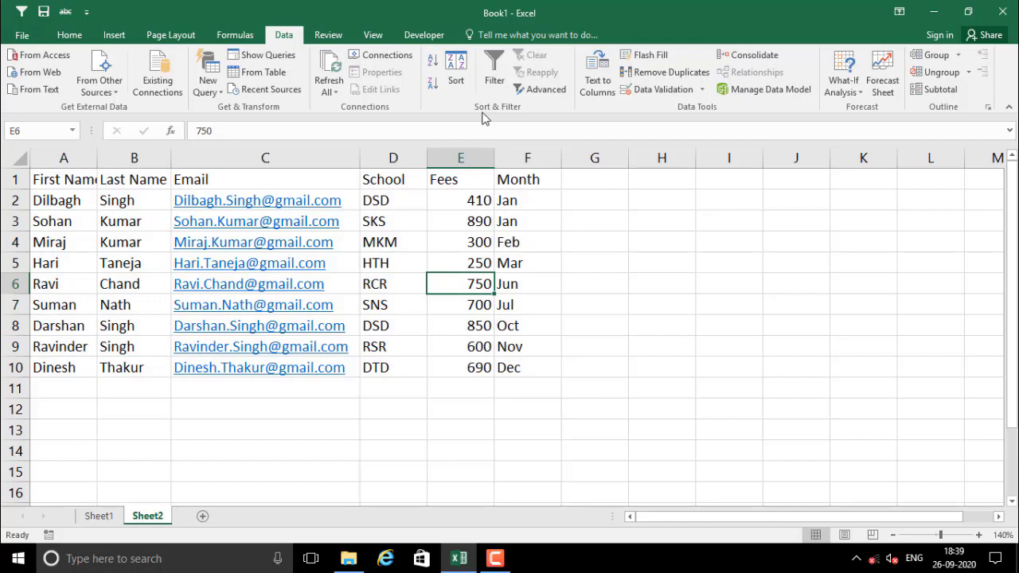
pyautogui.click(501, 73)
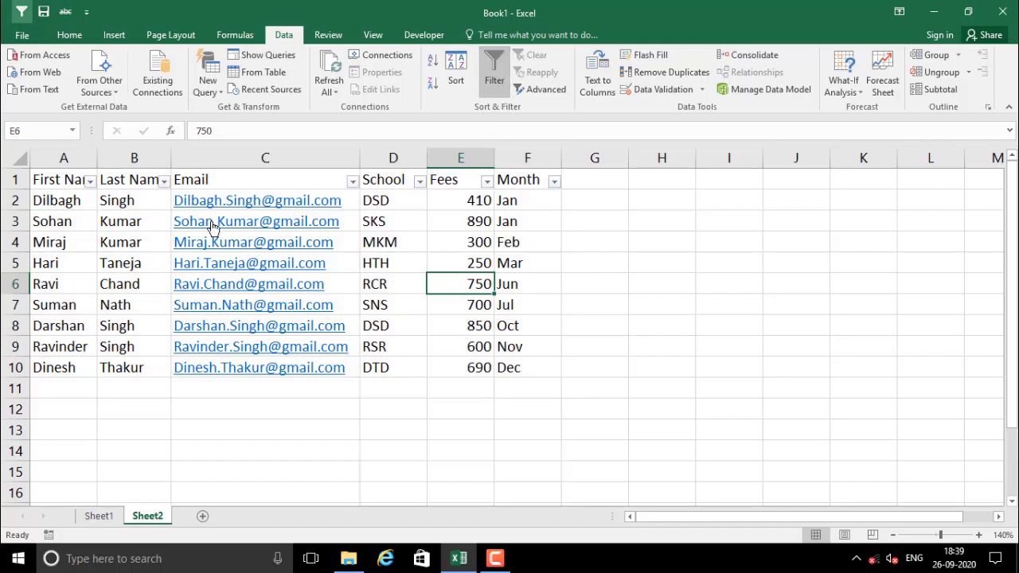
pyautogui.click(493, 73)
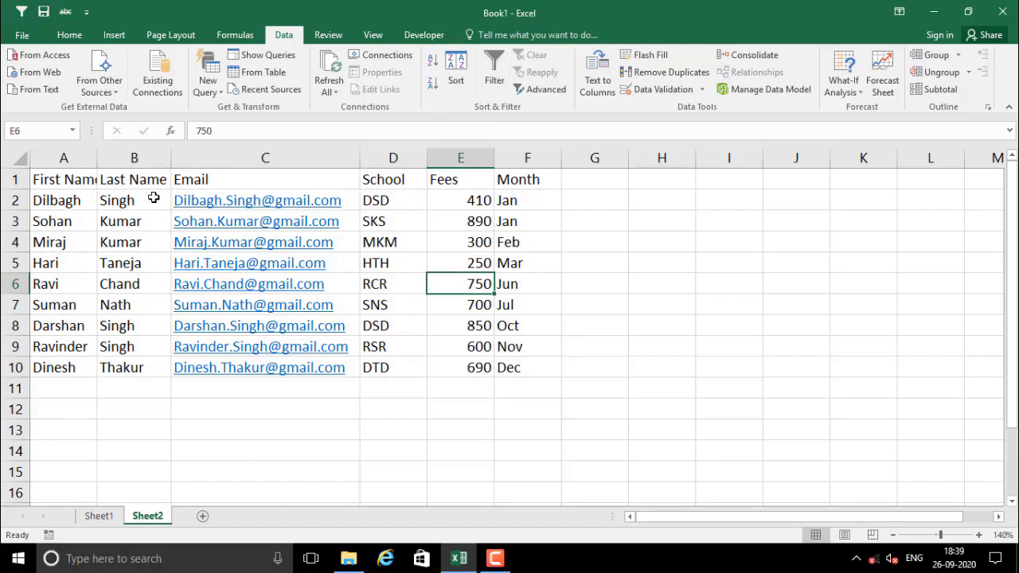
pyautogui.click(111, 250)
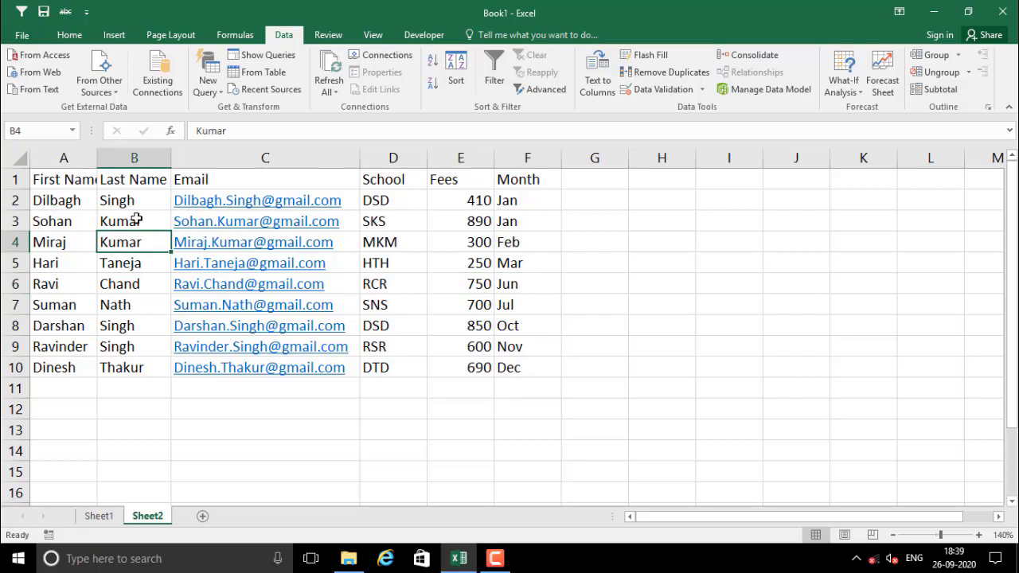
pyautogui.click(111, 300)
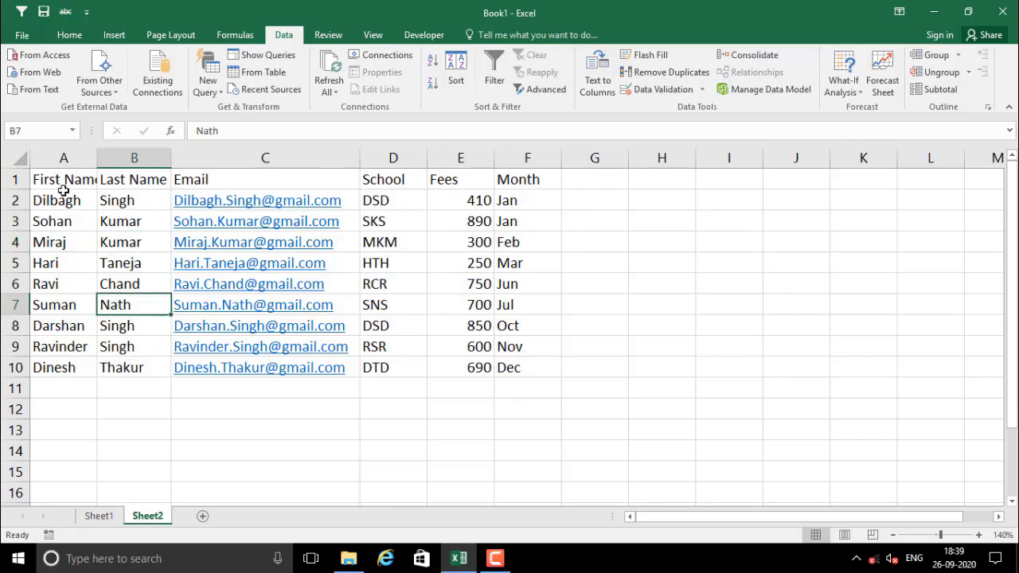
# Select header row A1:F1 and switch filtering back on for it
pyautogui.moveTo(59, 182); pyautogui.dragTo(521, 180)
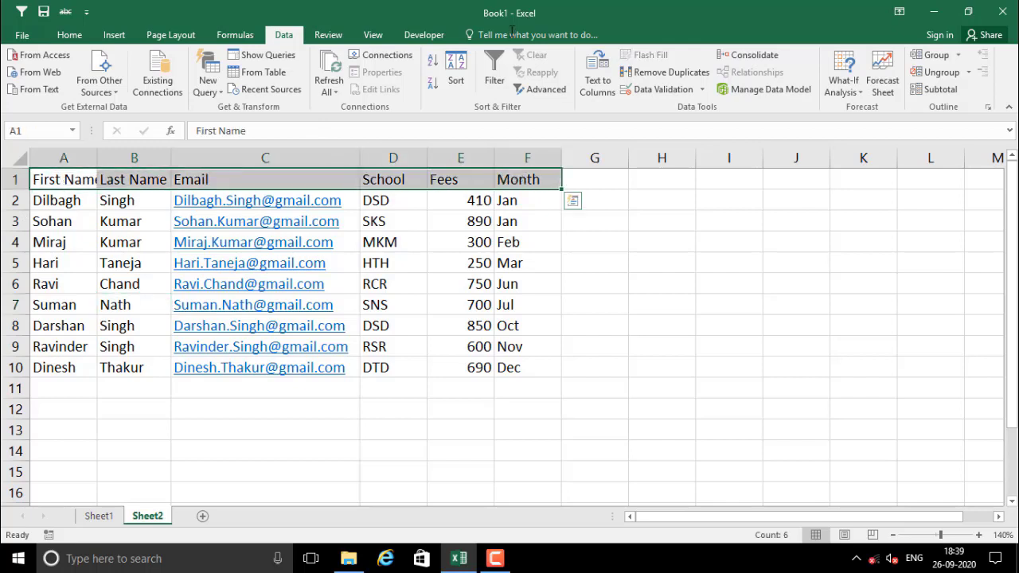
pyautogui.click(476, 223)
pyautogui.click(494, 71)
pyautogui.click(471, 304)
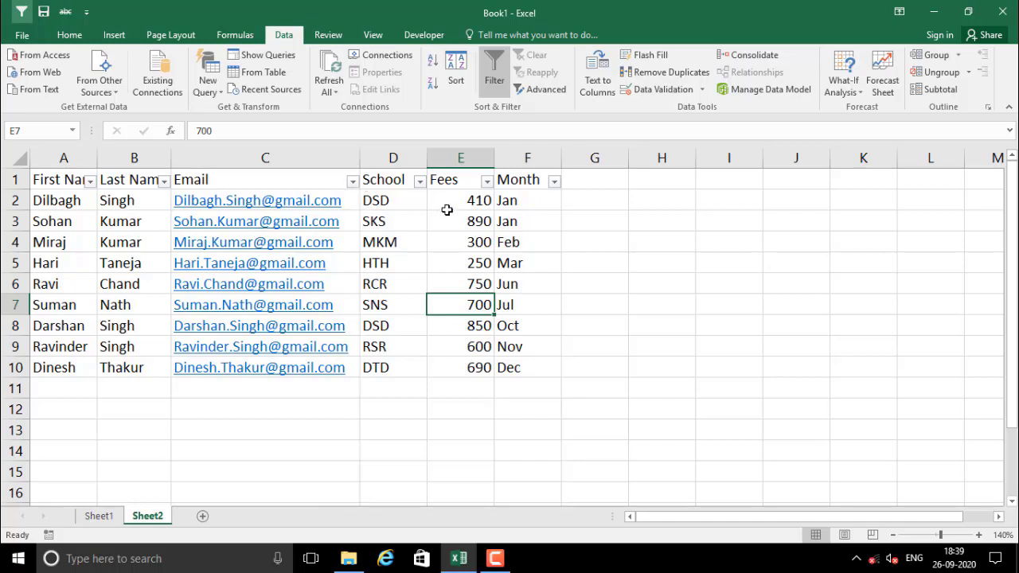
# Filter the School column by searching "s", leaving 5 of 9 records
pyautogui.click(419, 181)
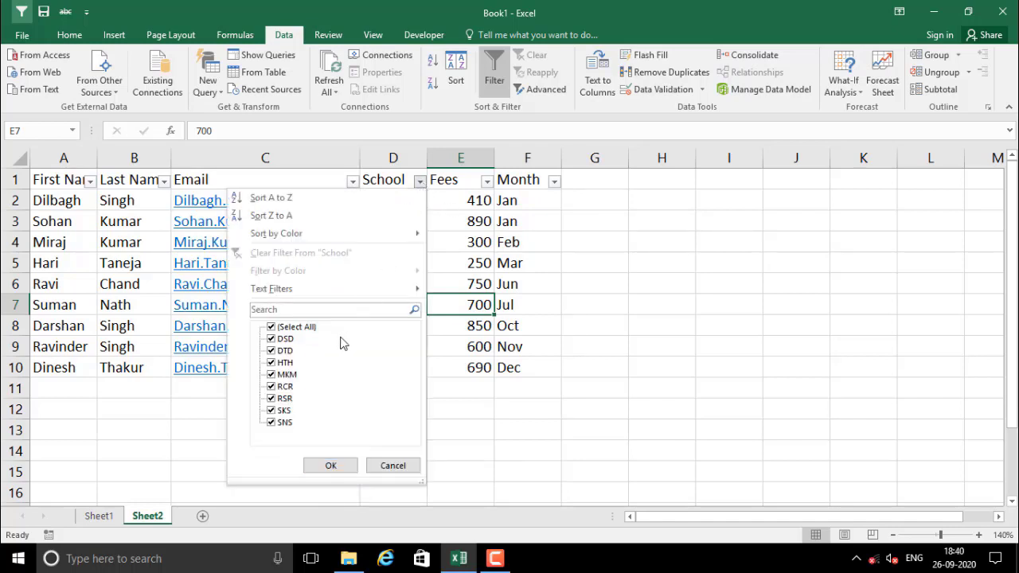
pyautogui.click(276, 311)
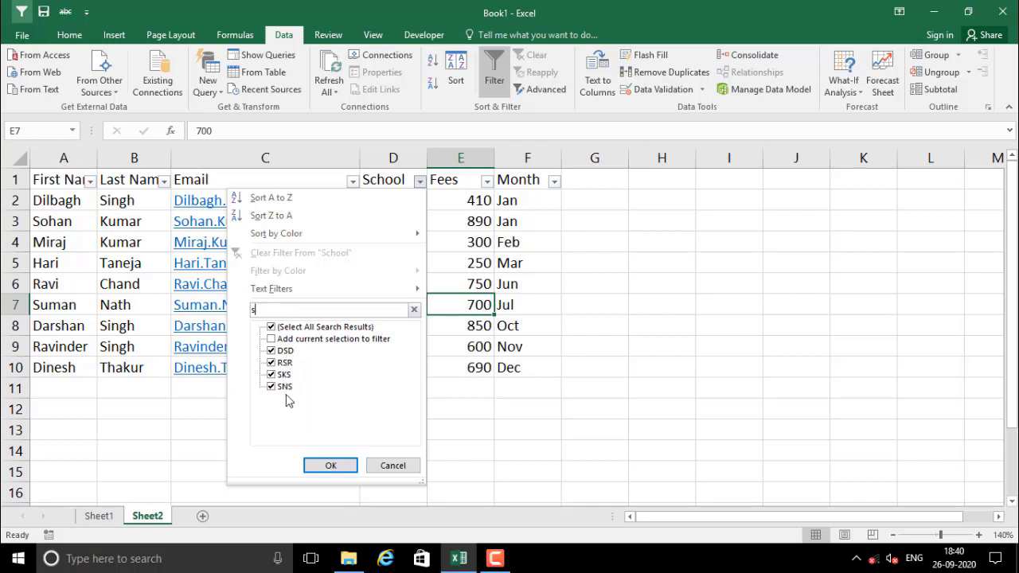
pyautogui.click(323, 465)
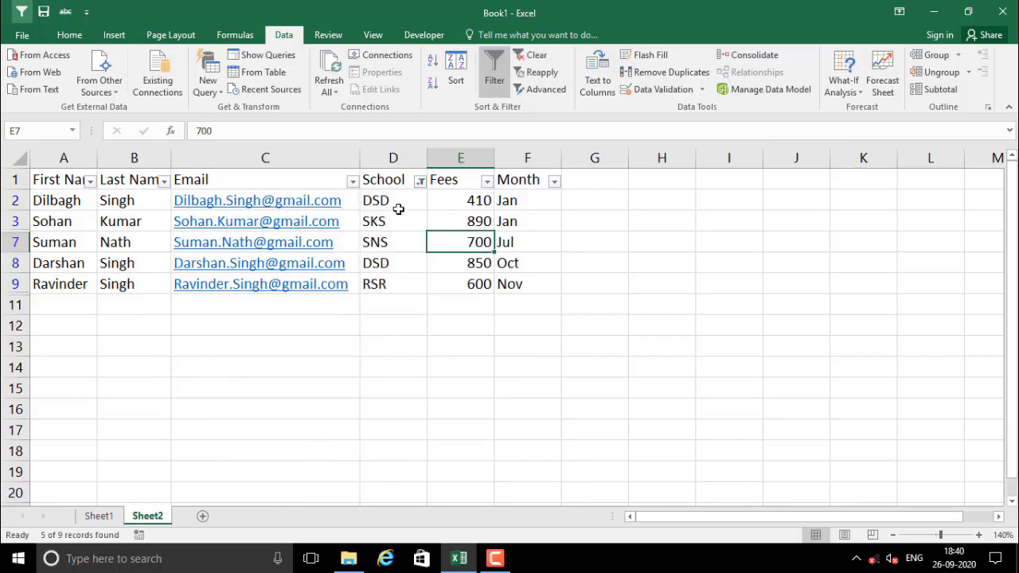
pyautogui.moveTo(398, 209); pyautogui.dragTo(401, 306)
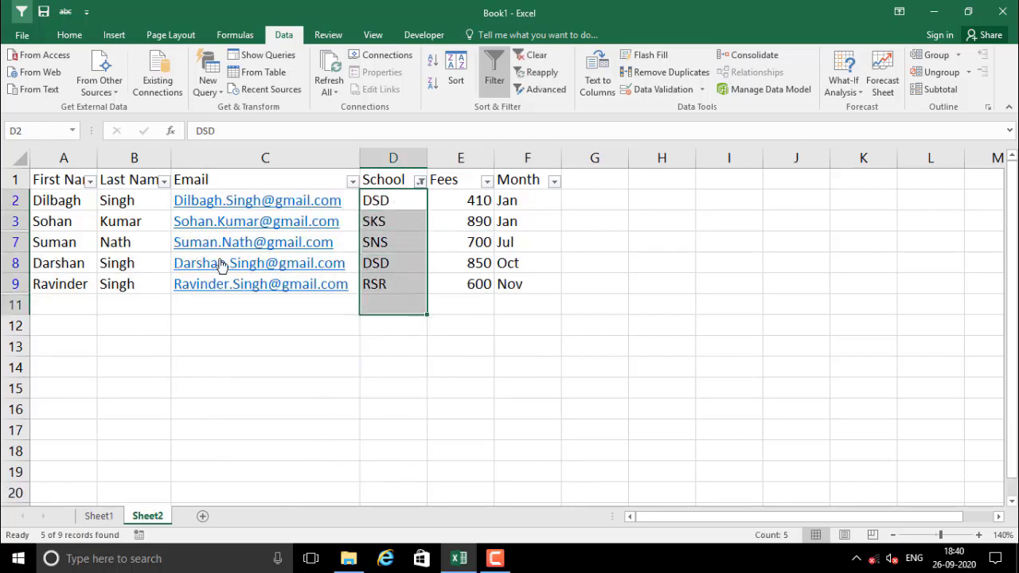
# Clear the School filter to restore all nine student rows
pyautogui.click(419, 181)
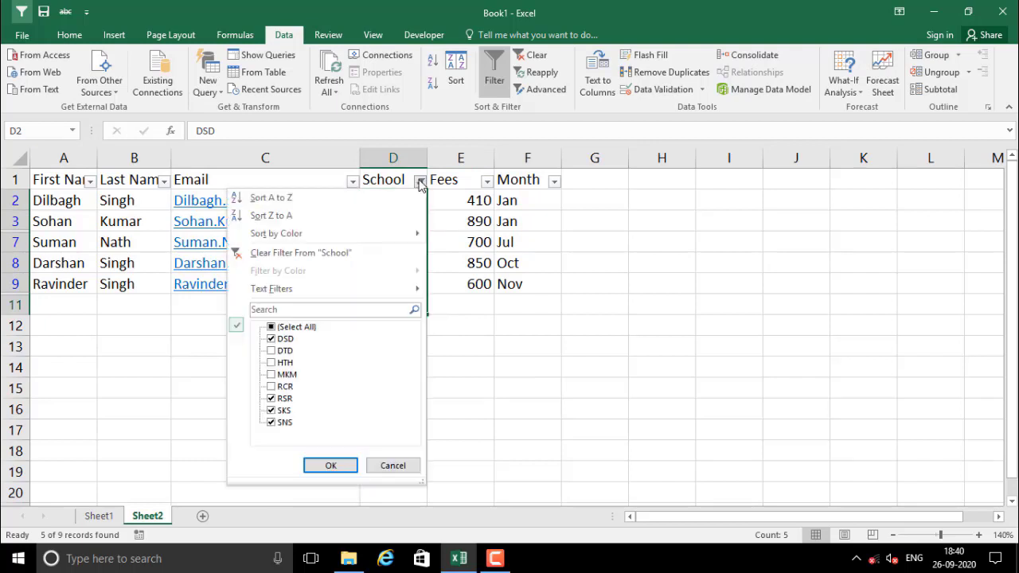
pyautogui.click(303, 253)
pyautogui.click(402, 277)
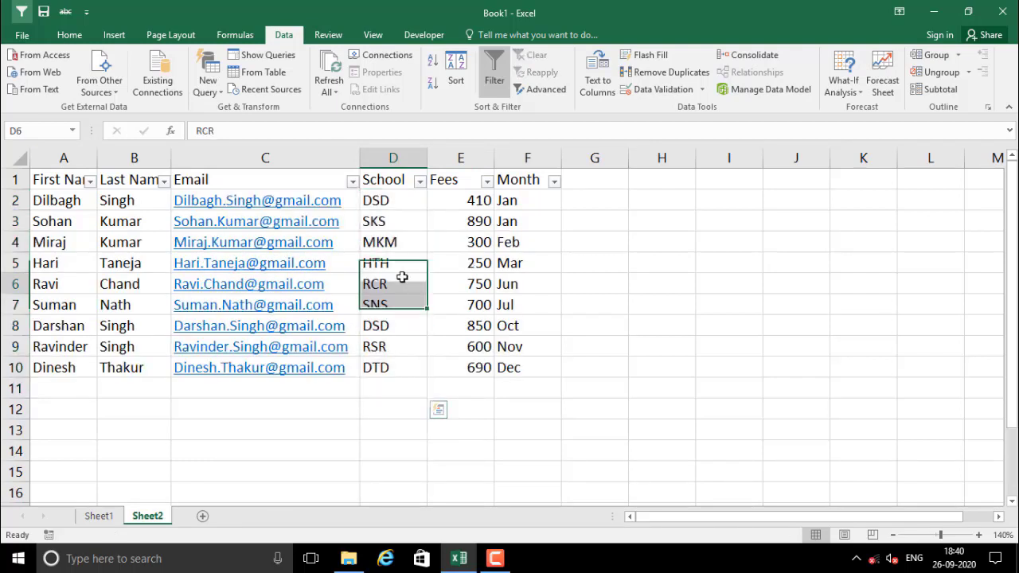
pyautogui.click(464, 268)
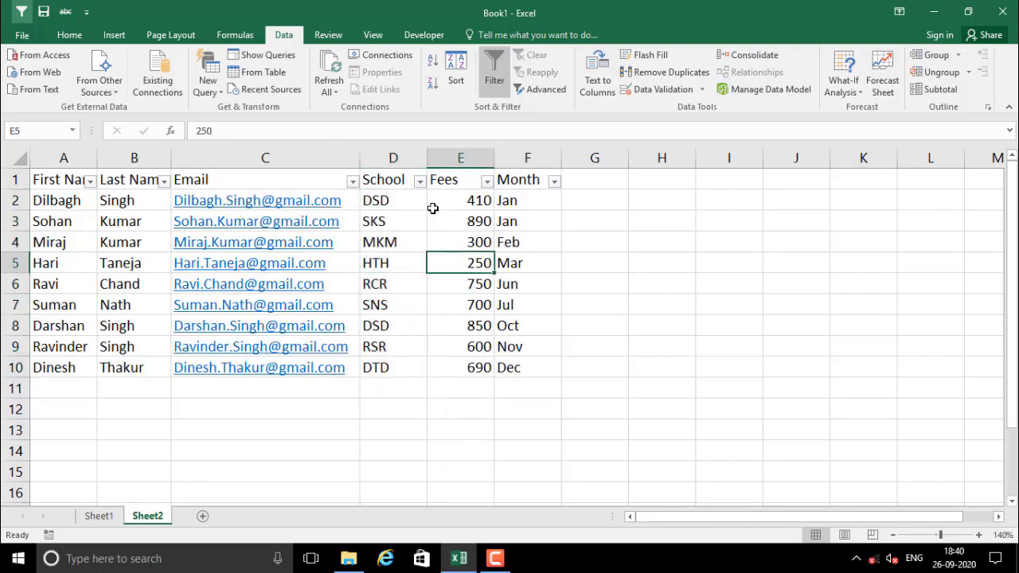
pyautogui.click(486, 181)
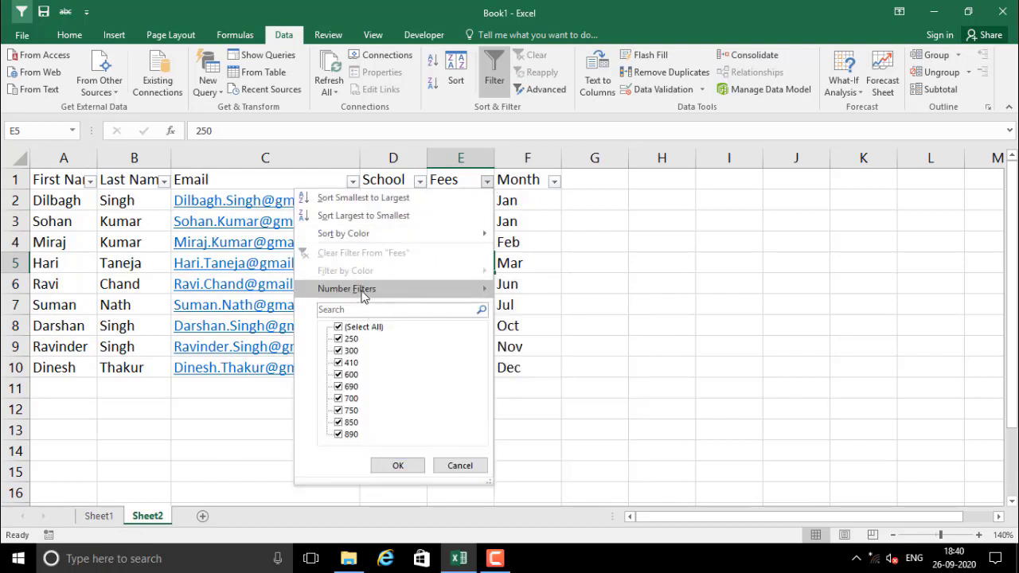
pyautogui.moveTo(450, 293)
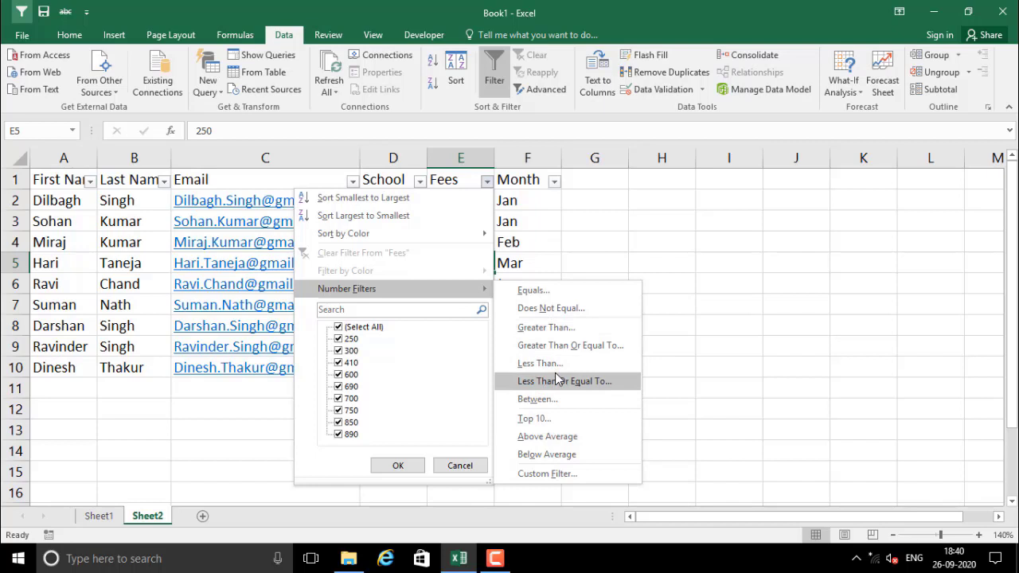
pyautogui.click(548, 329)
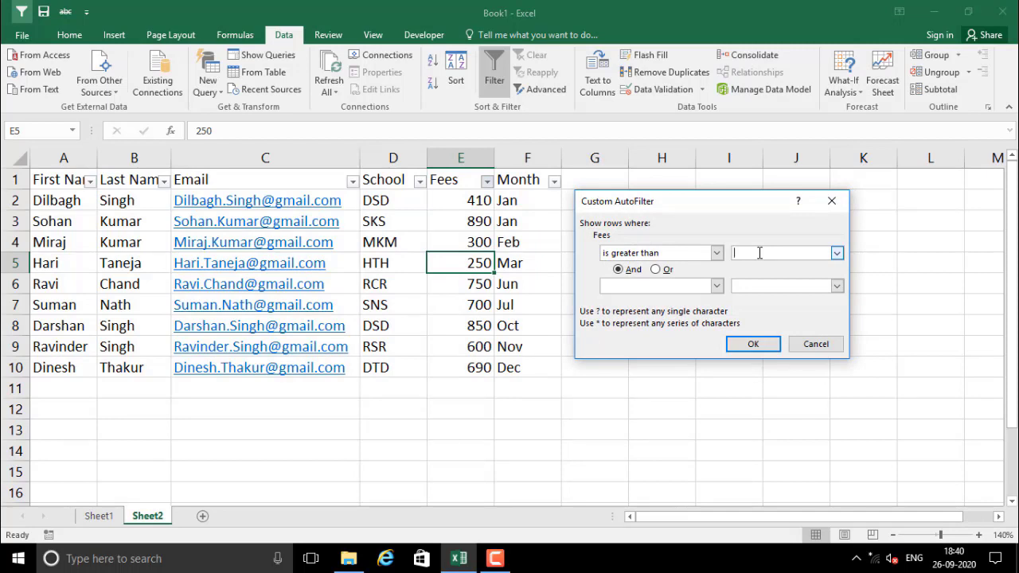
pyautogui.click(753, 343)
pyautogui.click(468, 253)
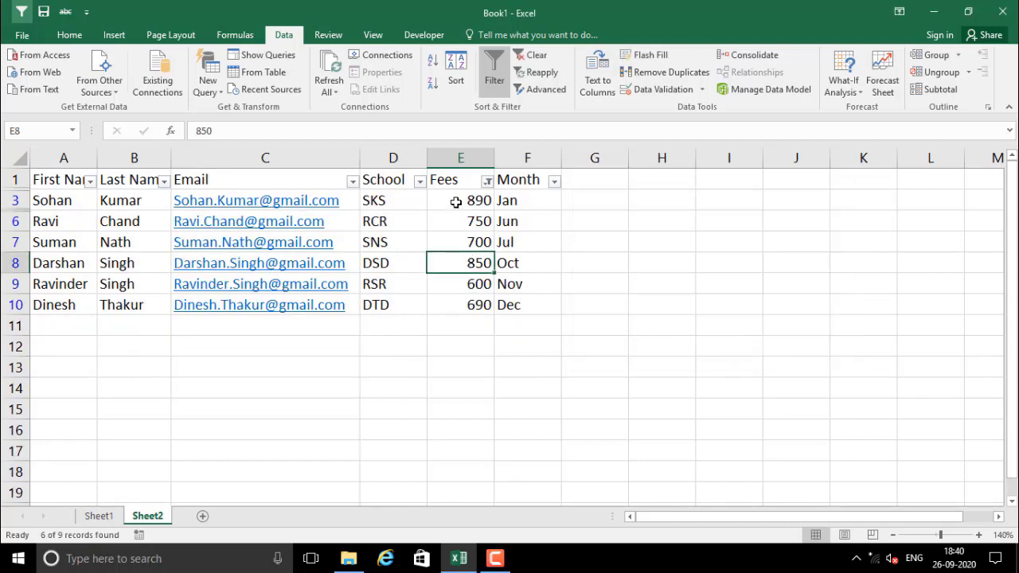
pyautogui.moveTo(455, 200); pyautogui.dragTo(466, 306)
pyautogui.click(455, 216)
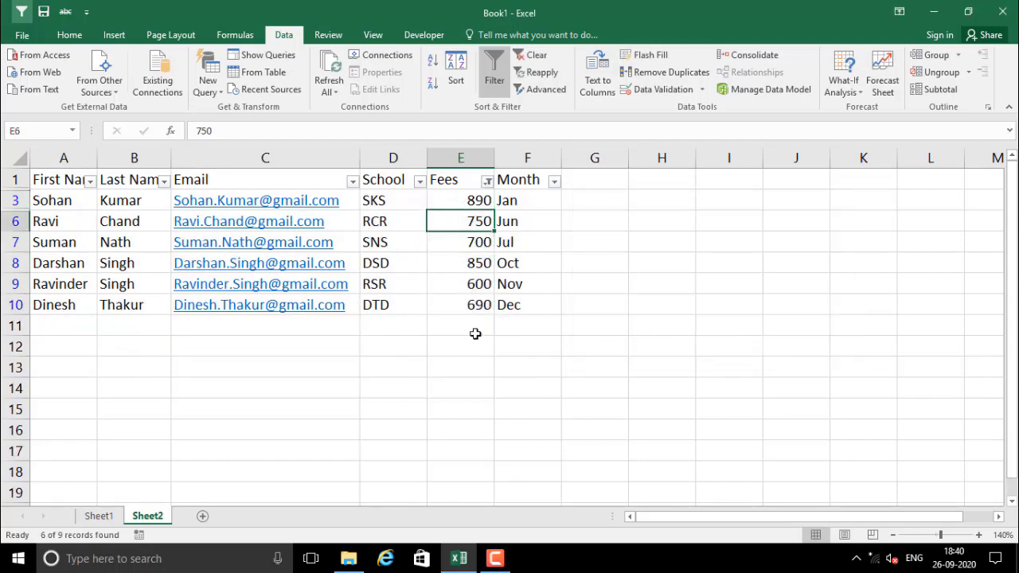
pyautogui.moveTo(445, 204); pyautogui.dragTo(449, 296)
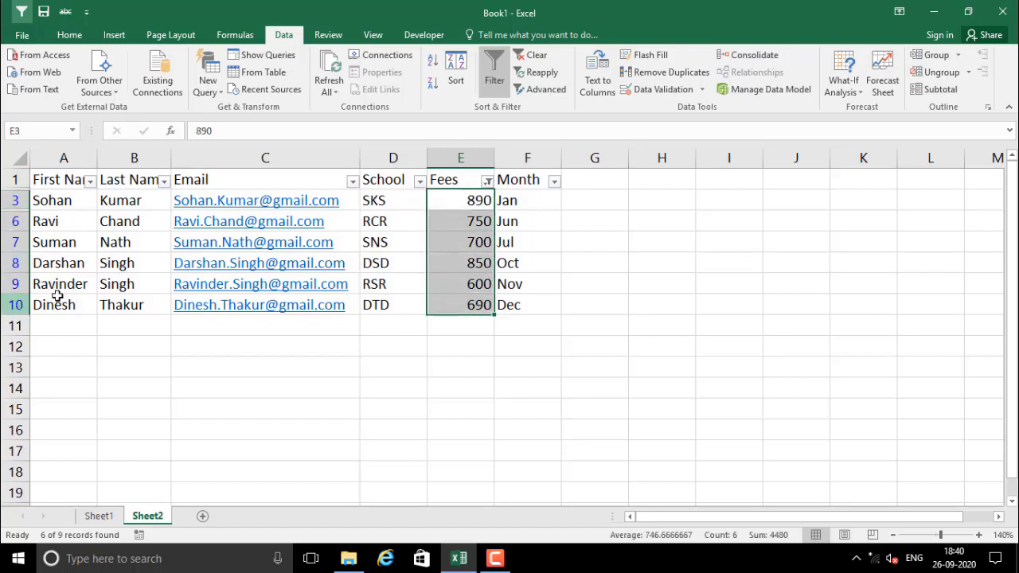
pyautogui.click(466, 194)
pyautogui.keyDown('shift'); pyautogui.click(475, 297); pyautogui.keyUp('shift')
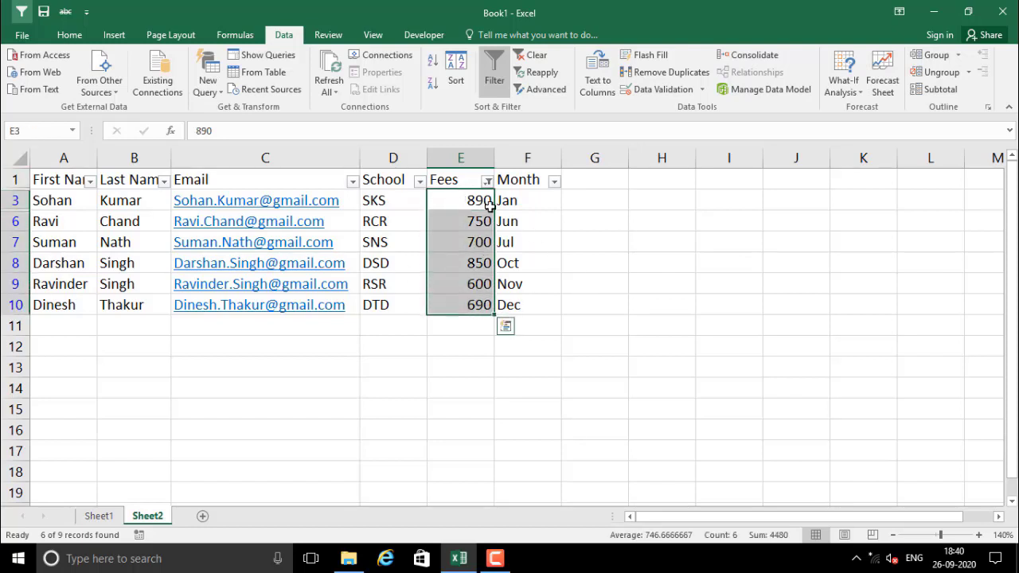
pyautogui.click(487, 181)
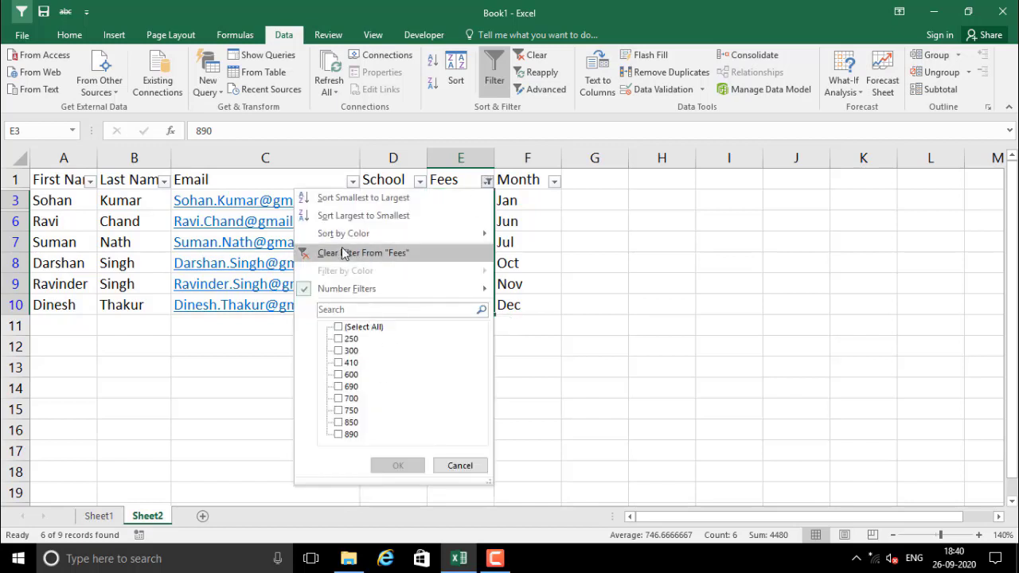
pyautogui.moveTo(377, 296)
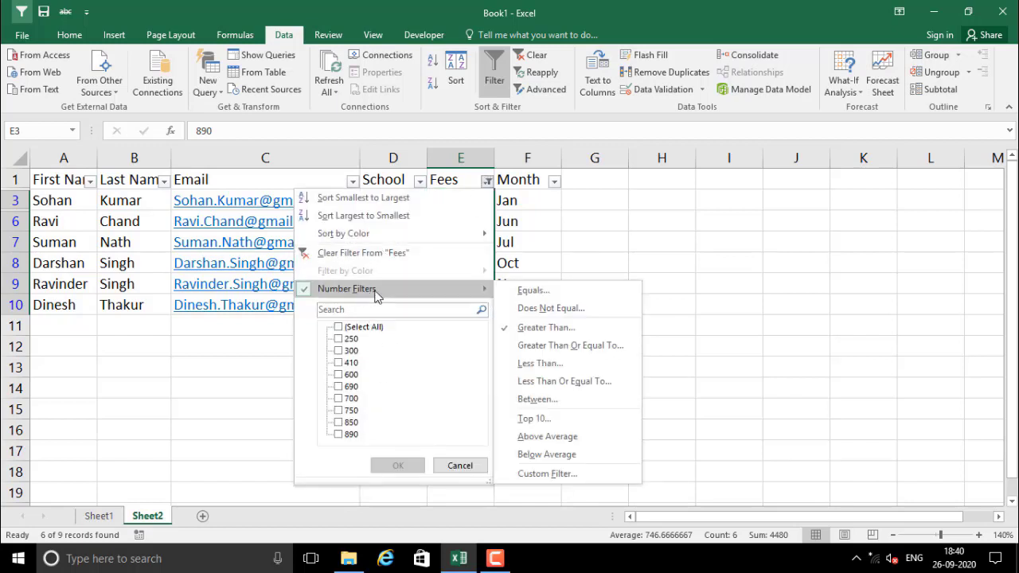
pyautogui.click(365, 252)
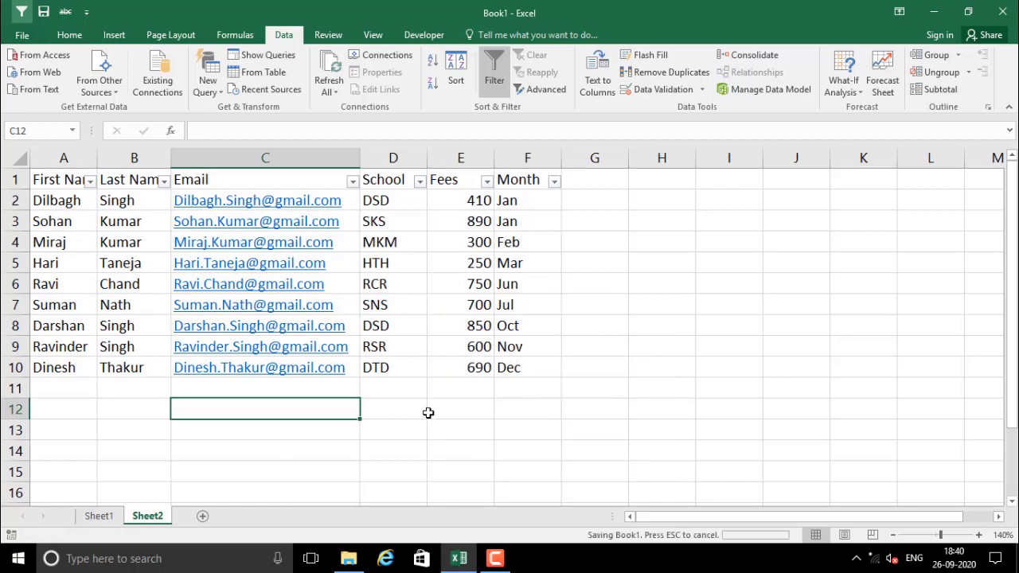
pyautogui.click(454, 416)
pyautogui.click(303, 390)
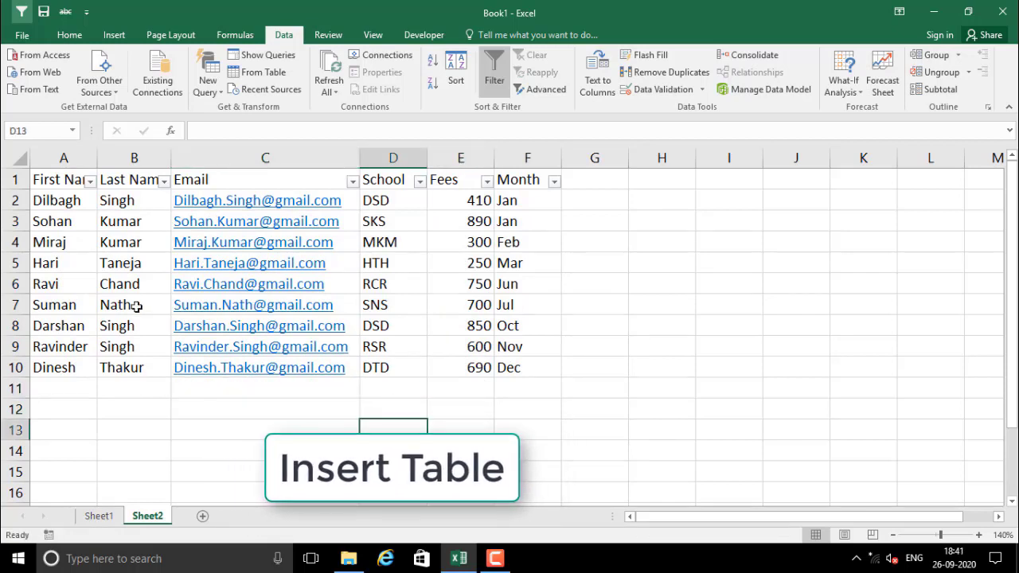
pyautogui.click(405, 266)
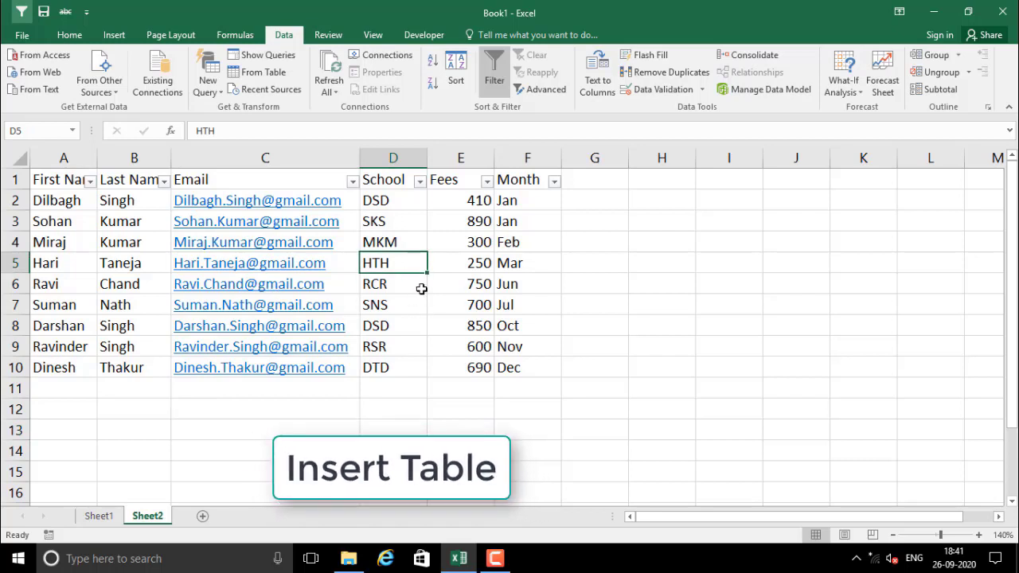
pyautogui.click(132, 266)
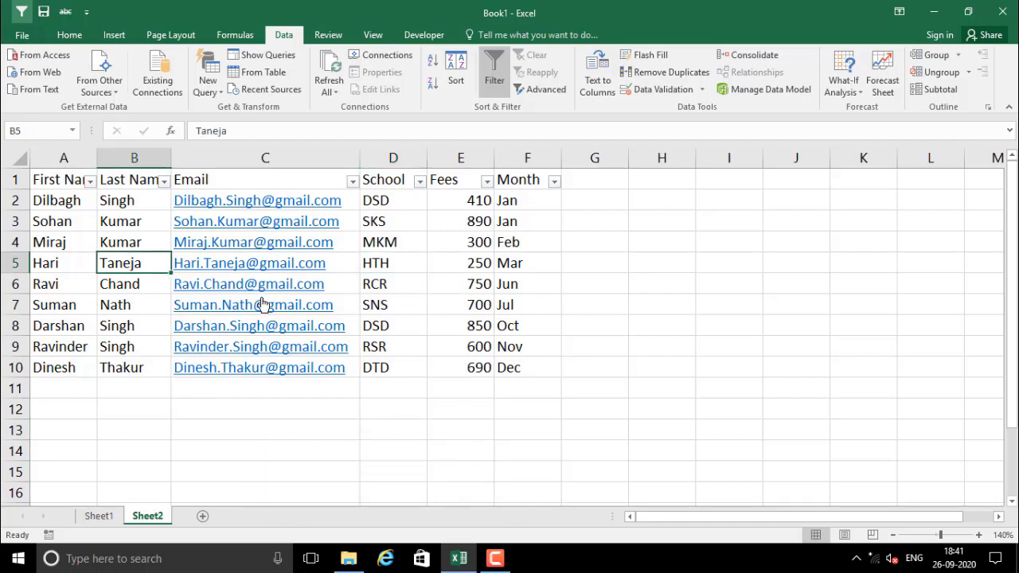
# Start a table from the student range $A$1:$F$10 with My table has headers ticked
pyautogui.click(434, 221)
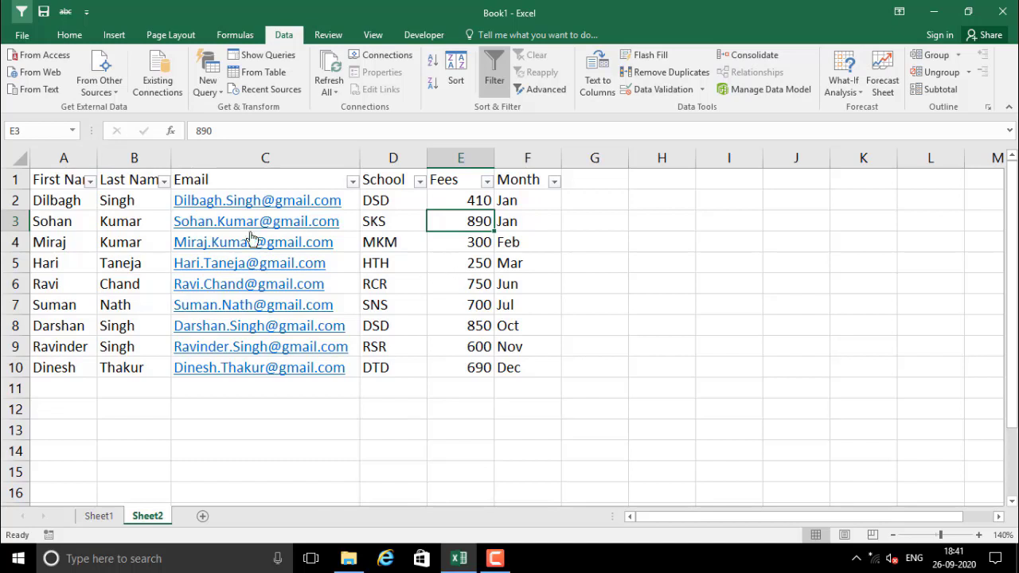
pyautogui.click(117, 37)
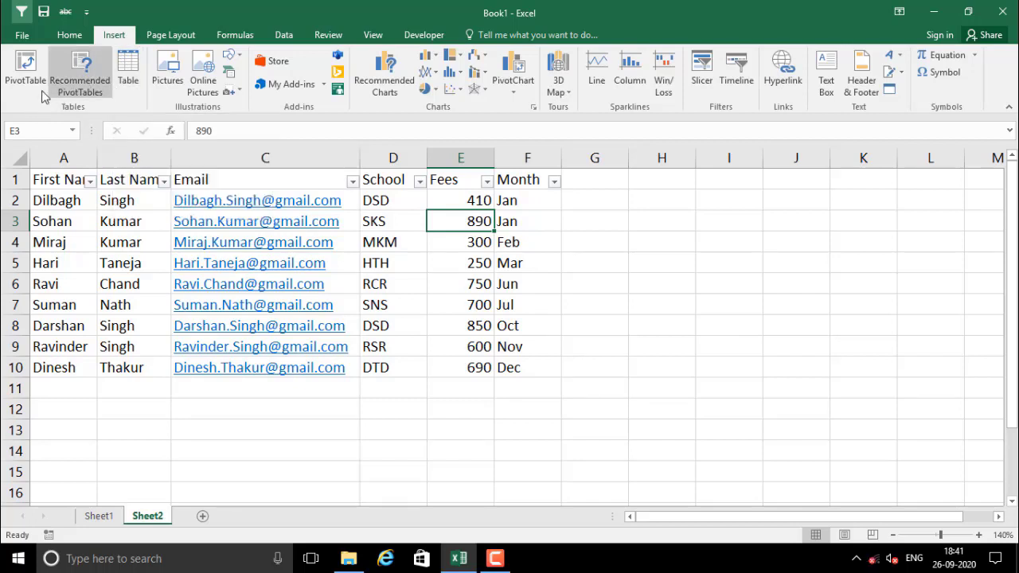
pyautogui.click(128, 86)
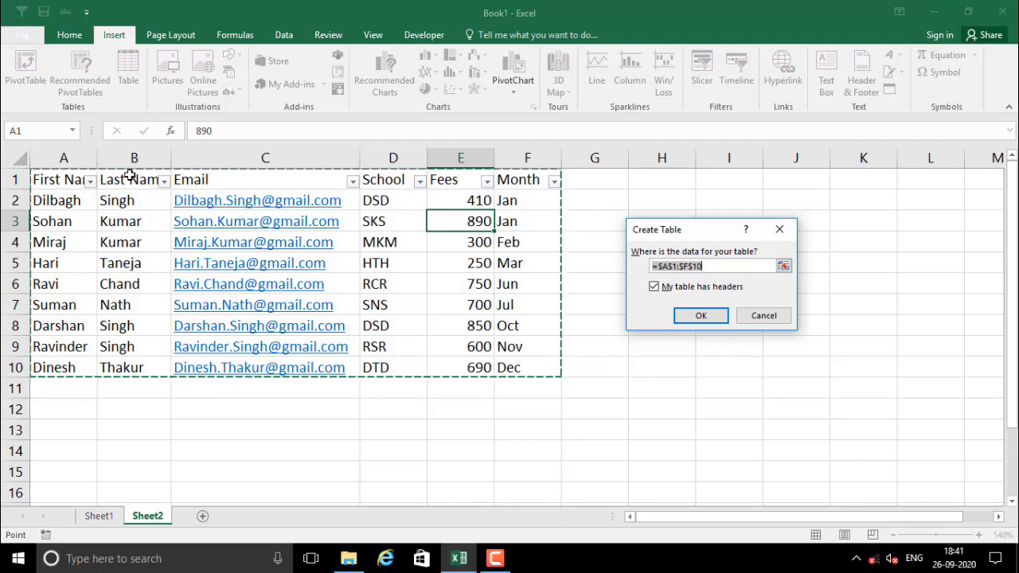
pyautogui.click(712, 315)
# Confirm creating the table from A1:F10
pyautogui.click(443, 286)
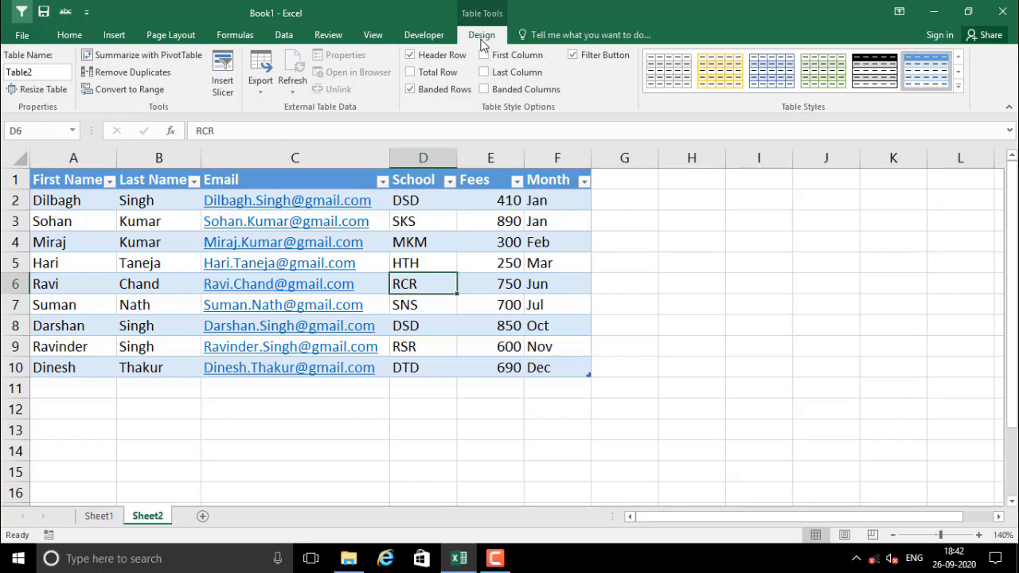
pyautogui.click(480, 452)
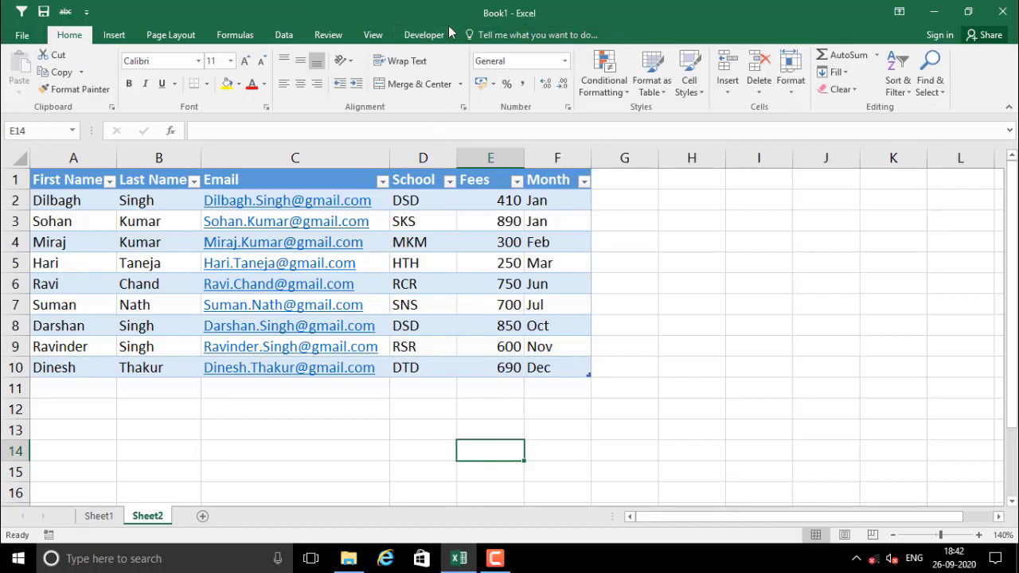
pyautogui.click(433, 303)
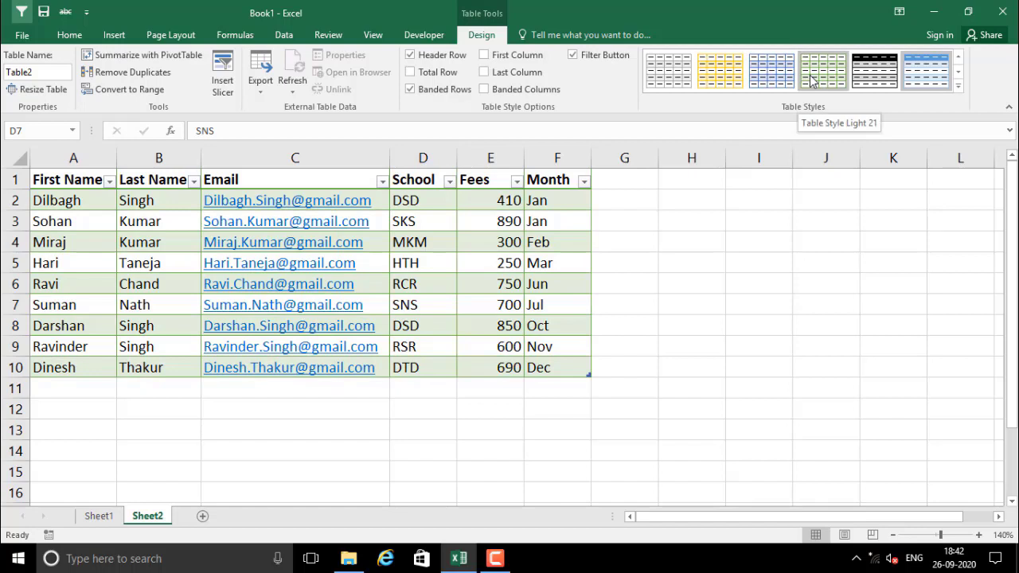
pyautogui.click(476, 328)
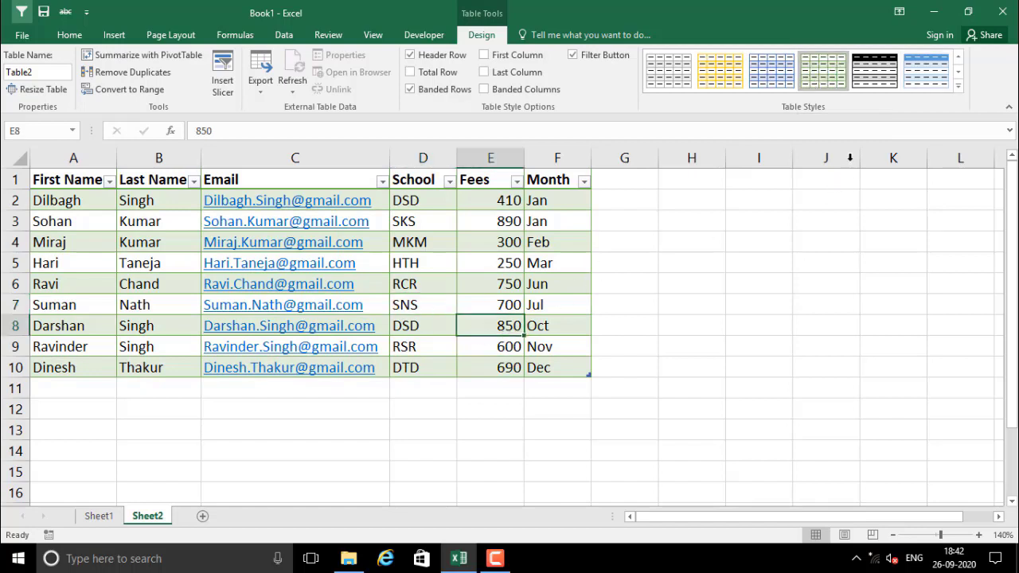
# Try the gold and gray table style, then settle on the blue banded style
pyautogui.click(924, 75)
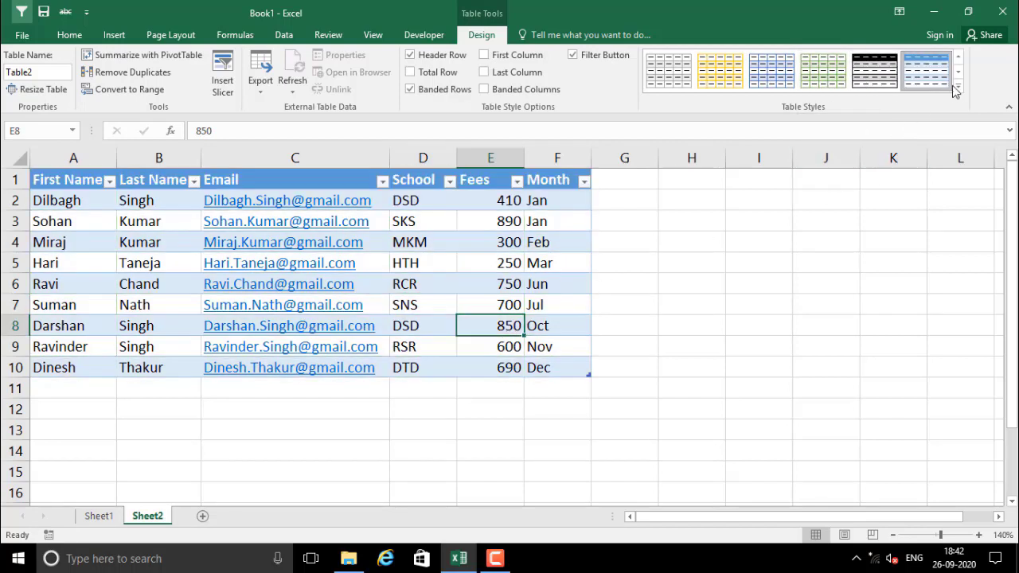
pyautogui.click(958, 75)
pyautogui.click(959, 75)
pyautogui.click(959, 75)
pyautogui.click(958, 75)
pyautogui.click(958, 74)
pyautogui.click(959, 75)
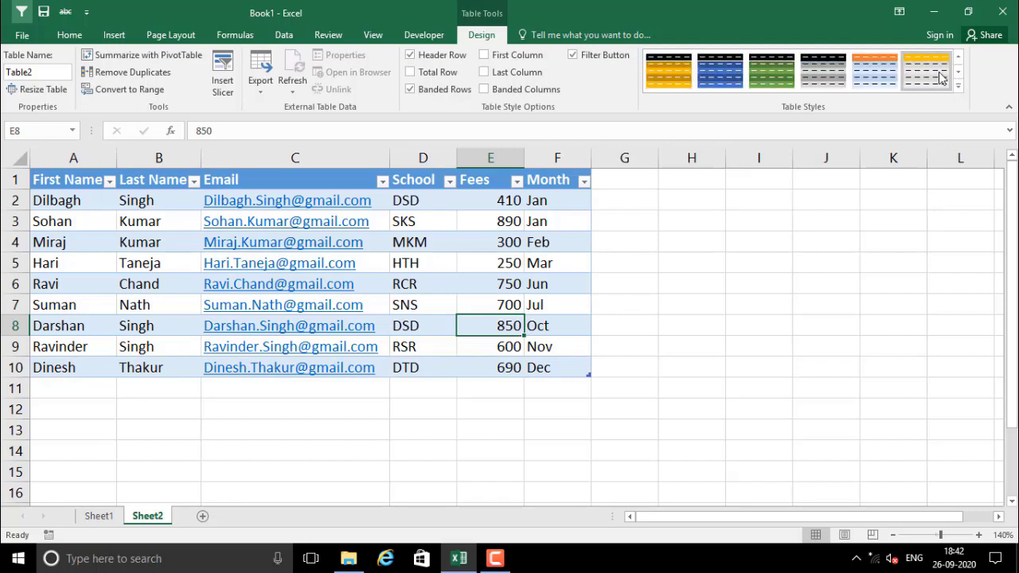
pyautogui.click(937, 74)
pyautogui.click(959, 59)
pyautogui.click(958, 59)
pyautogui.click(958, 59)
pyautogui.click(959, 59)
pyautogui.click(959, 59)
pyautogui.click(958, 59)
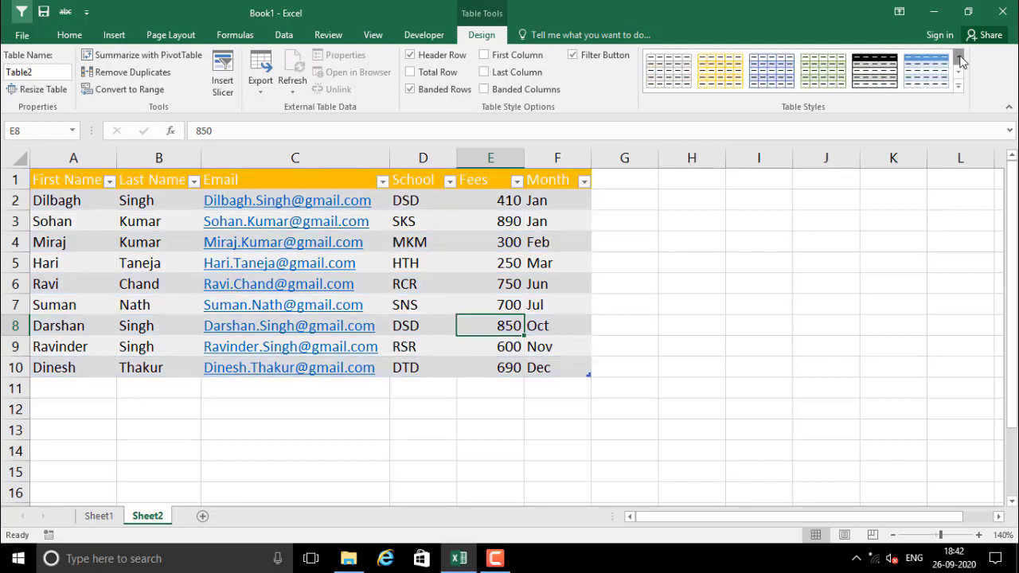
pyautogui.click(937, 86)
pyautogui.click(573, 281)
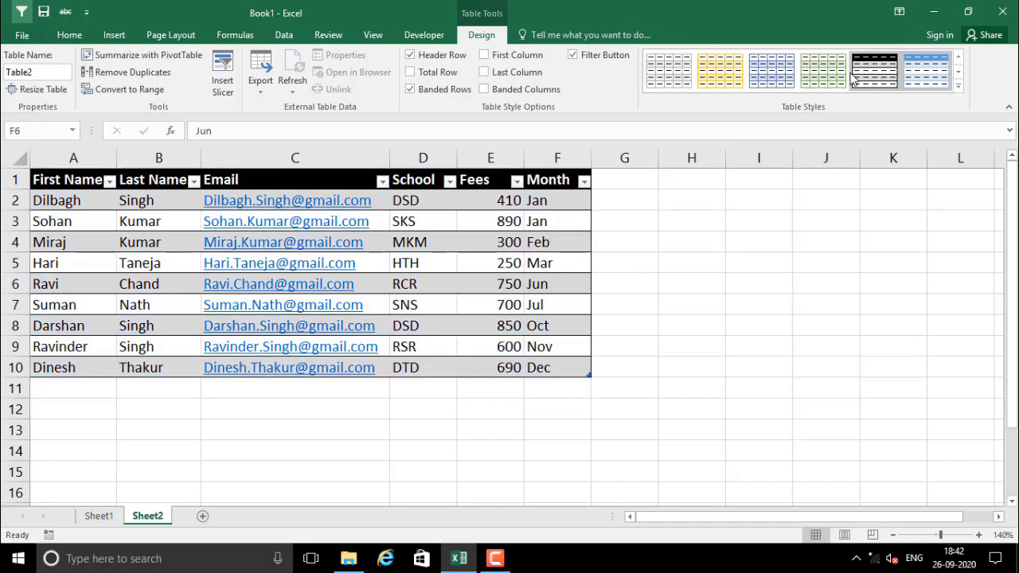
pyautogui.click(510, 265)
pyautogui.click(446, 308)
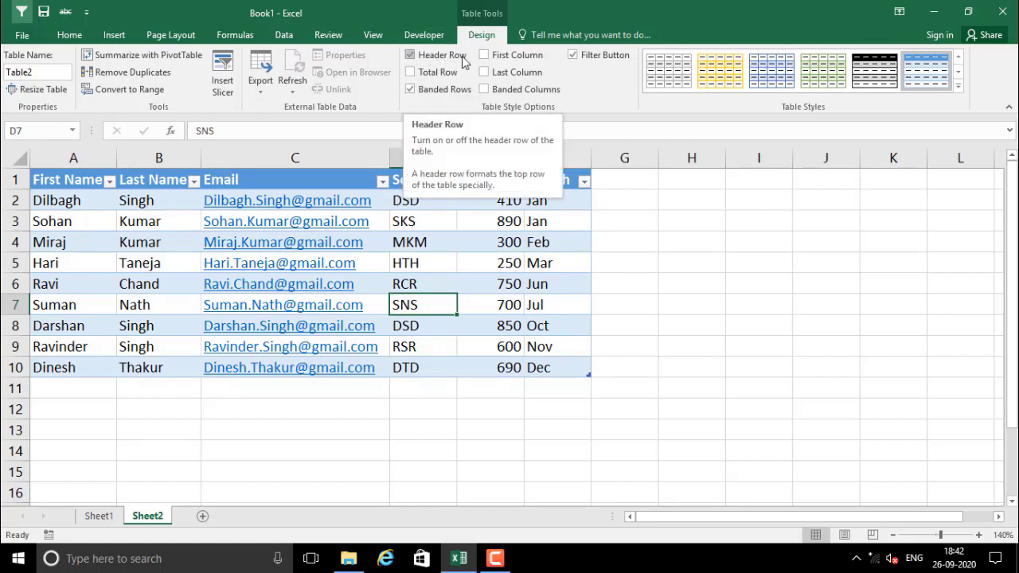
# Turn off the table's header row and inspect the now empty row 1
pyautogui.moveTo(43, 180); pyautogui.dragTo(581, 167)
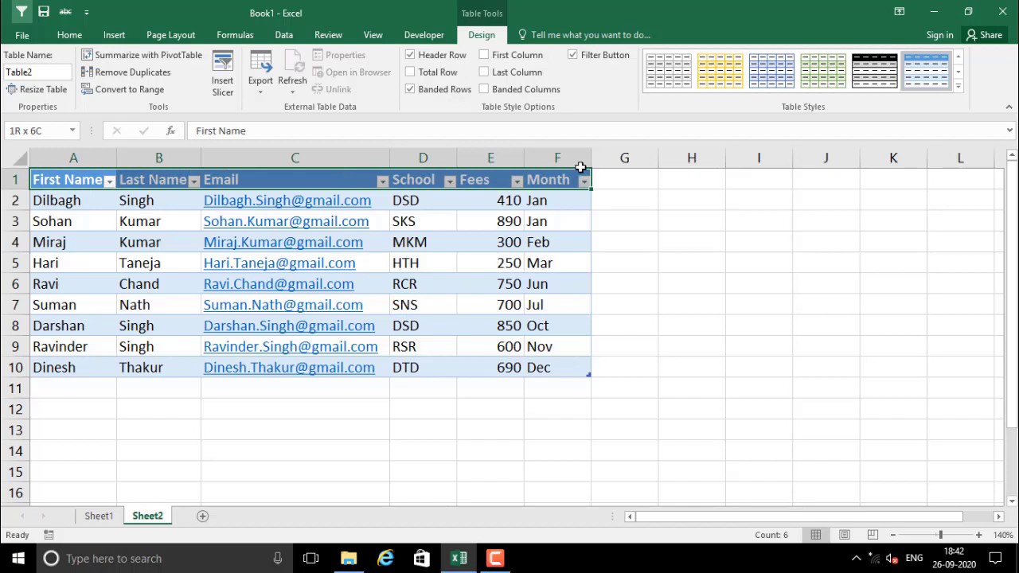
pyautogui.click(434, 56)
pyautogui.moveTo(75, 183); pyautogui.dragTo(557, 180)
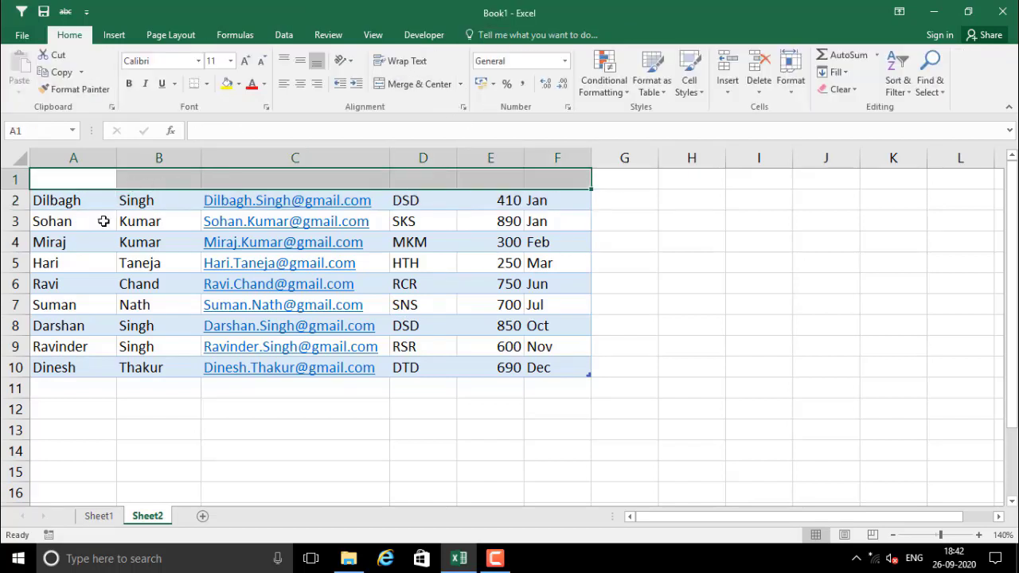
pyautogui.click(76, 242)
pyautogui.click(283, 242)
pyautogui.click(617, 36)
pyautogui.click(439, 243)
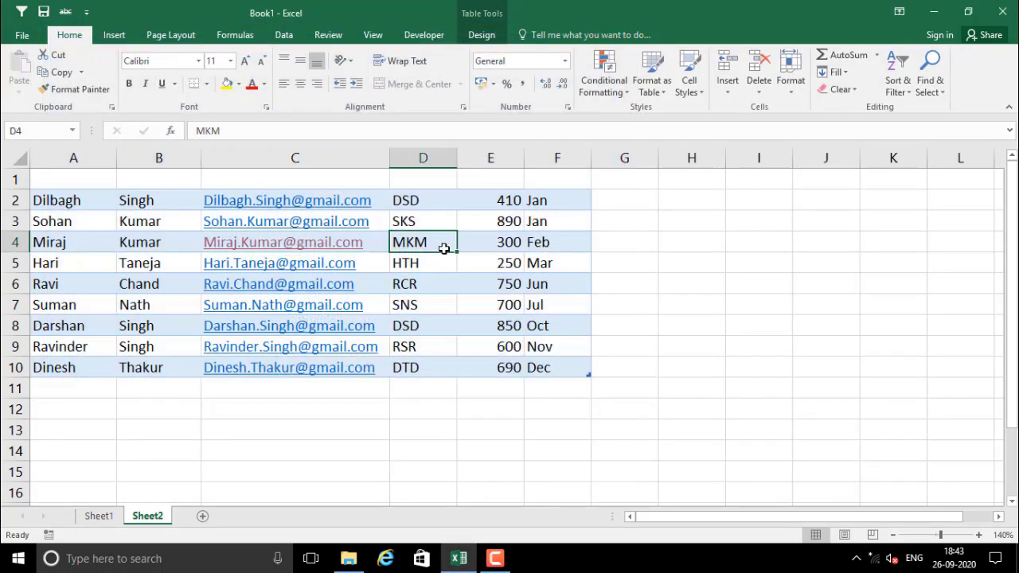
# Switch the Header Row option back on so headings with filter buttons return
pyautogui.click(484, 34)
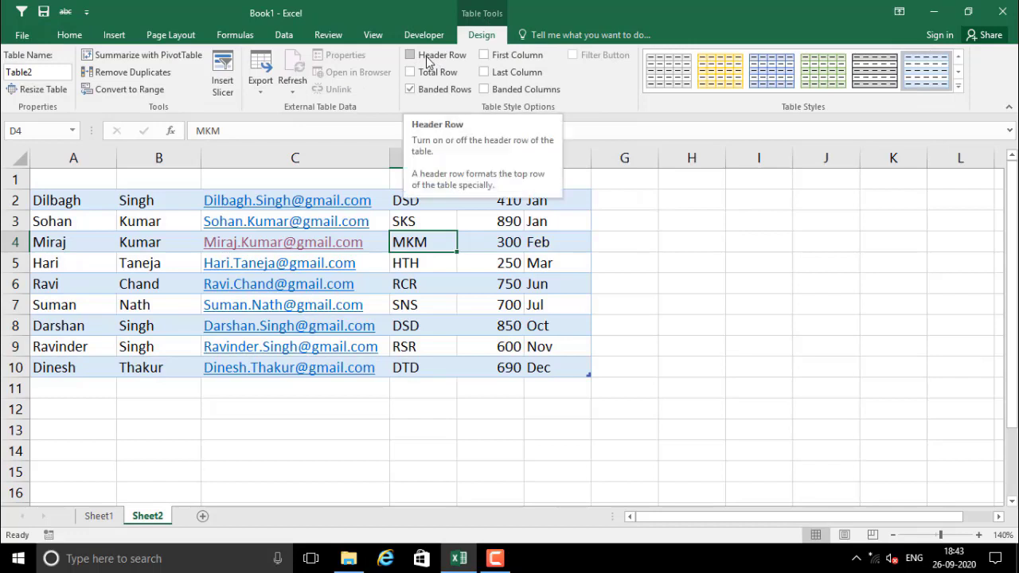
pyautogui.click(409, 54)
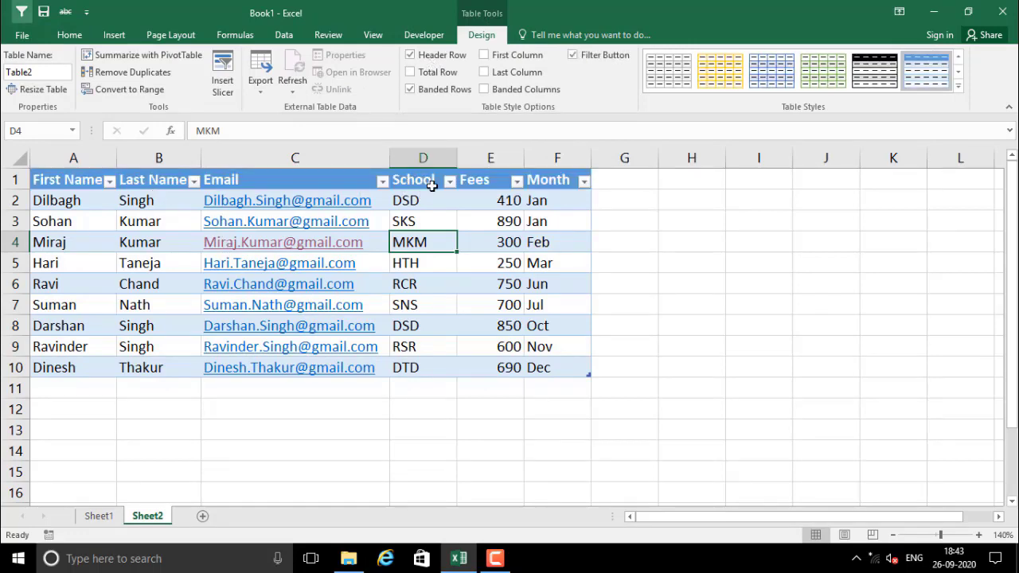
pyautogui.click(429, 288)
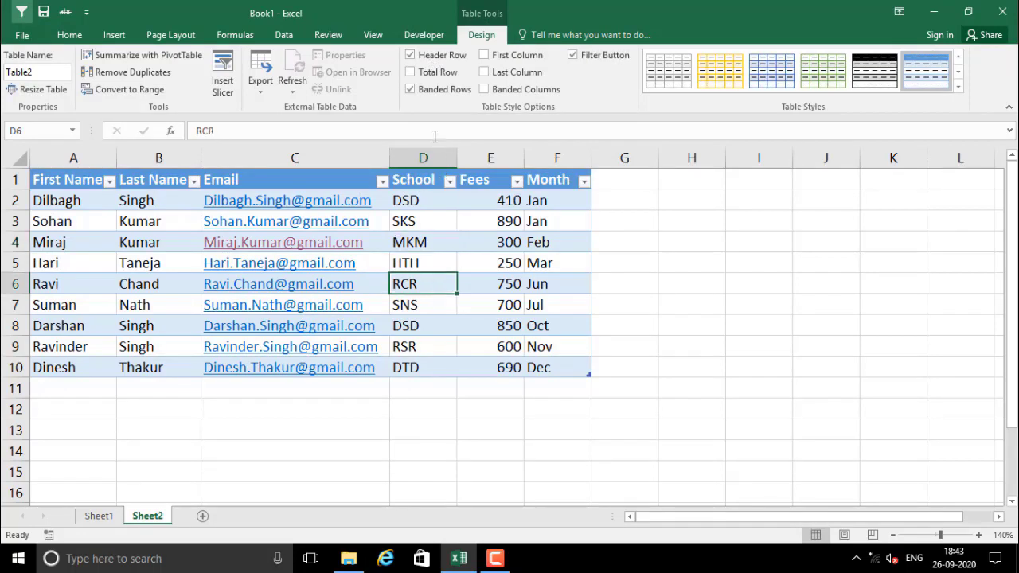
pyautogui.click(440, 89)
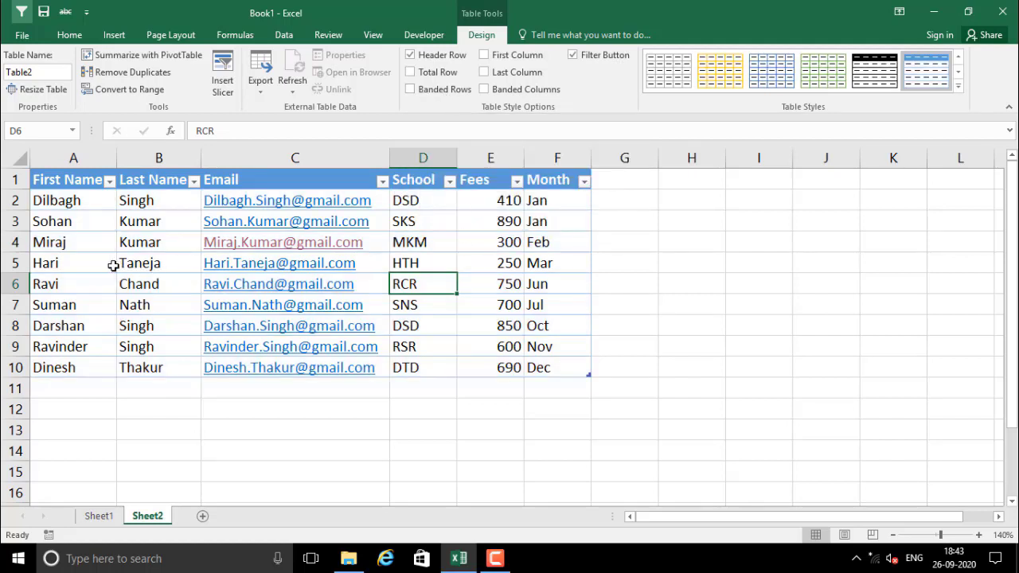
pyautogui.moveTo(82, 265); pyautogui.dragTo(505, 255)
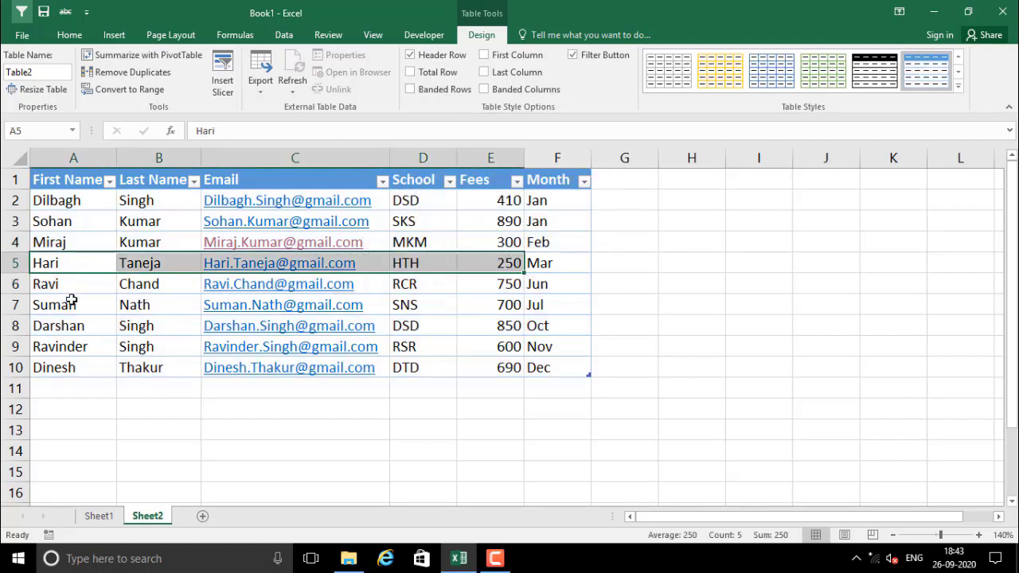
pyautogui.moveTo(71, 301); pyautogui.dragTo(589, 305)
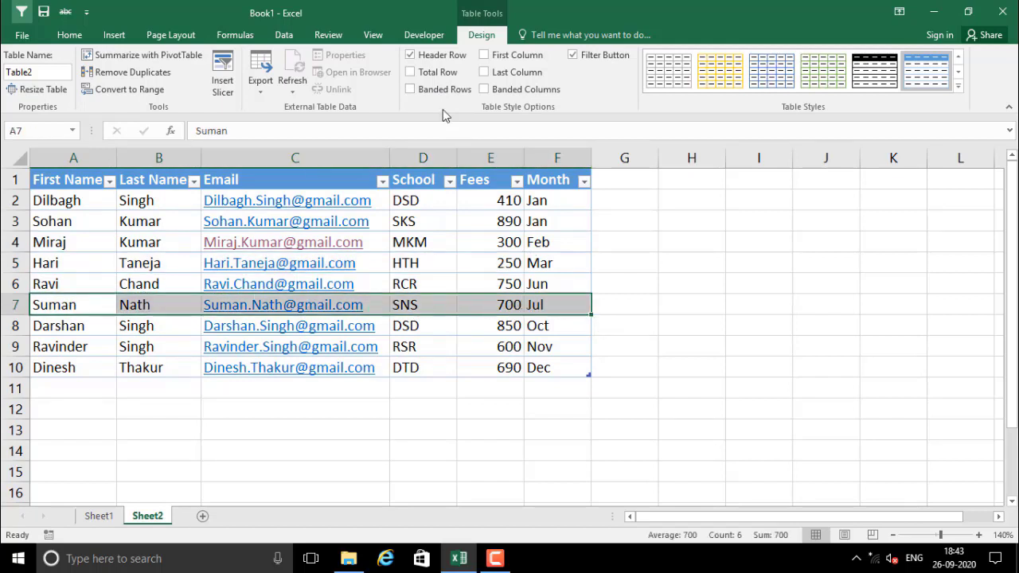
pyautogui.click(435, 93)
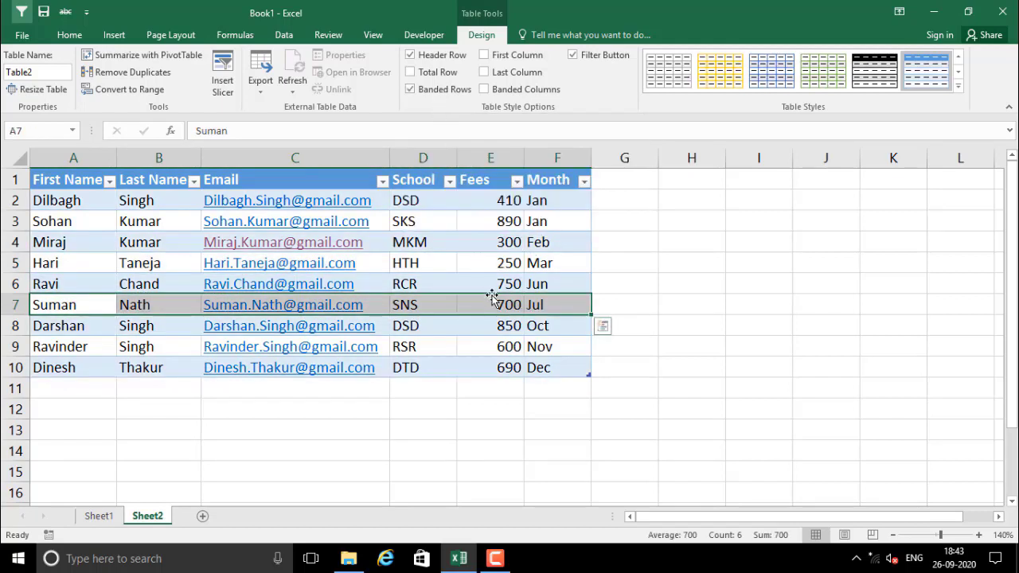
pyautogui.click(468, 343)
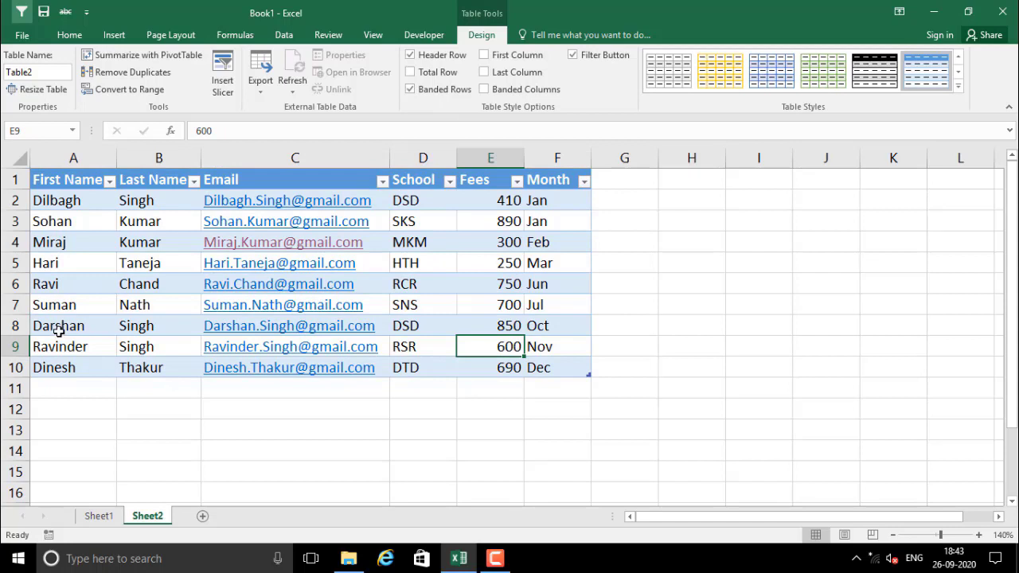
pyautogui.moveTo(58, 330); pyautogui.dragTo(538, 321)
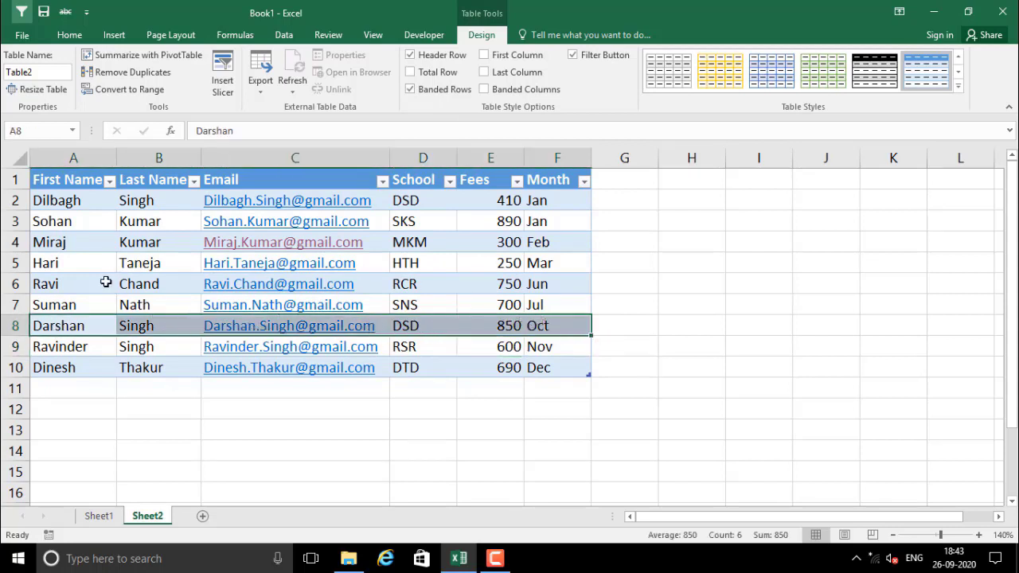
pyautogui.moveTo(106, 282); pyautogui.dragTo(548, 283)
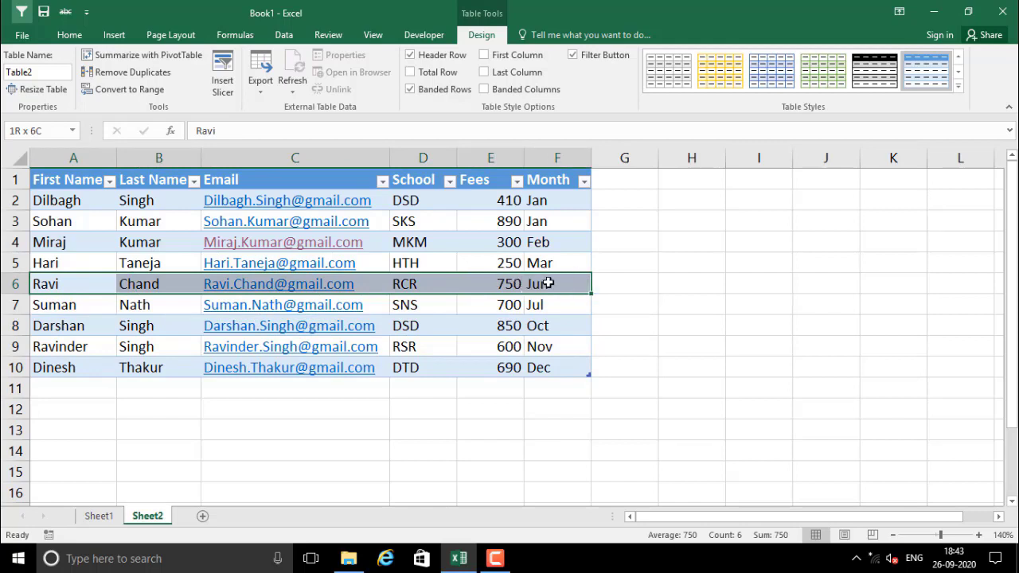
pyautogui.moveTo(70, 247); pyautogui.dragTo(548, 237)
pyautogui.click(66, 266)
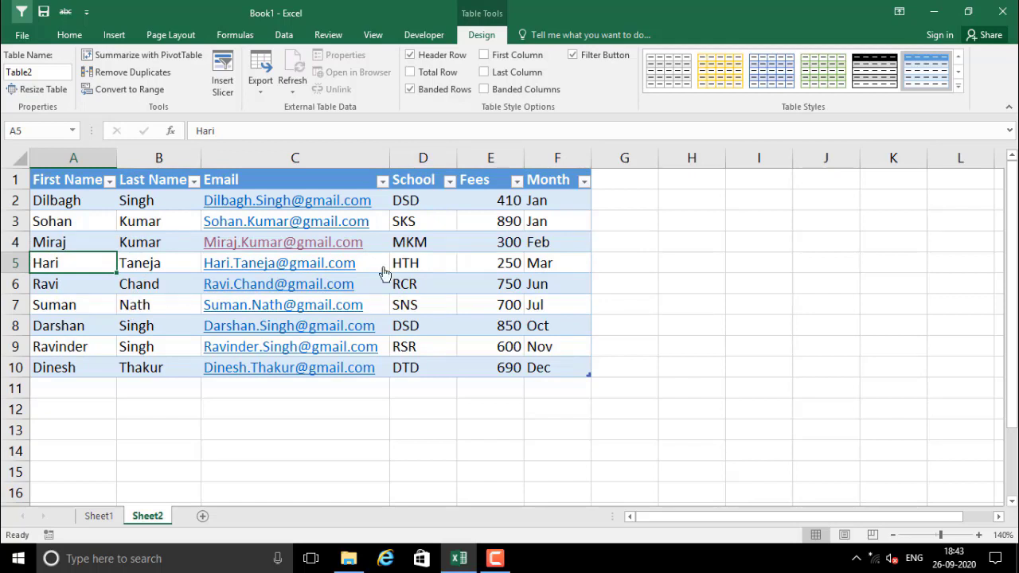
pyautogui.click(420, 89)
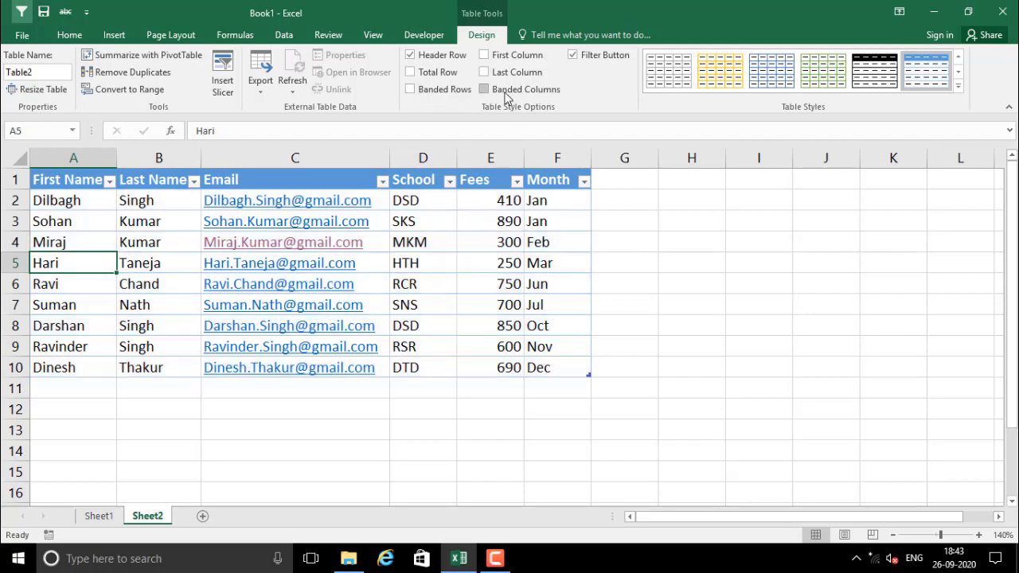
pyautogui.click(527, 91)
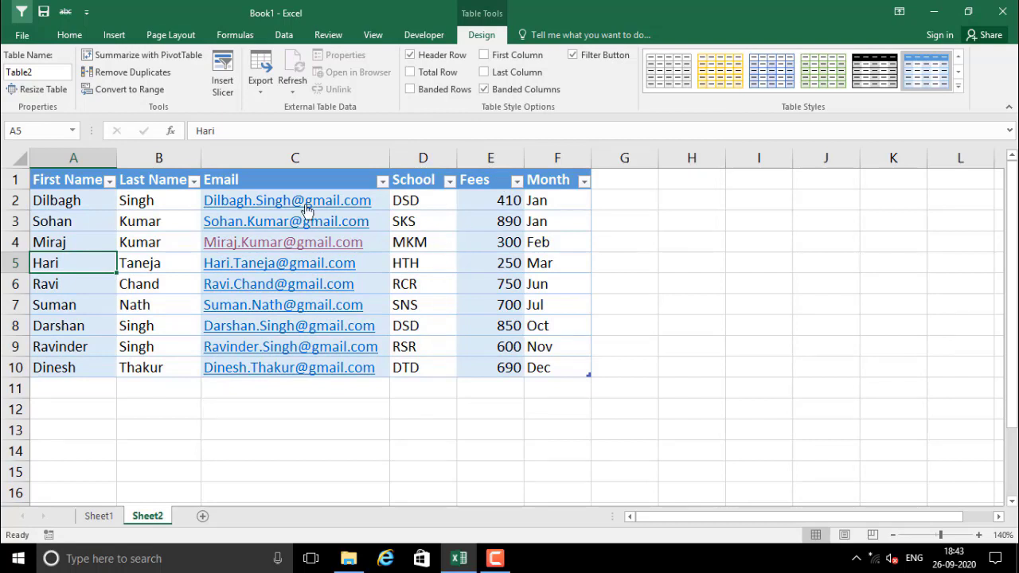
pyautogui.click(501, 200)
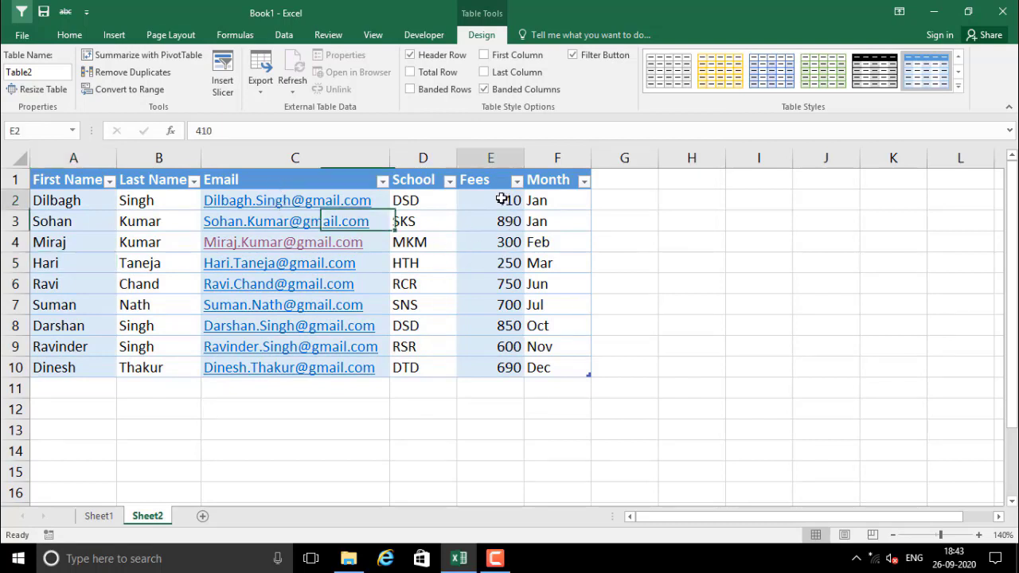
pyautogui.moveTo(502, 200)
pyautogui.mouseDown()
pyautogui.moveTo(500, 368)
pyautogui.moveTo(511, 213)
pyautogui.mouseUp()
pyautogui.click(505, 240)
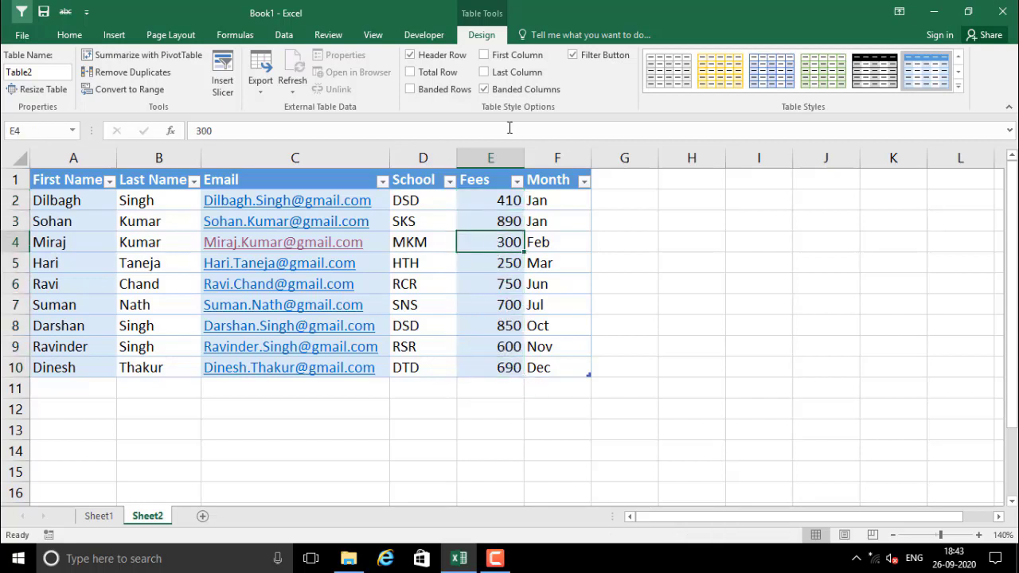
pyautogui.click(487, 91)
pyautogui.click(409, 89)
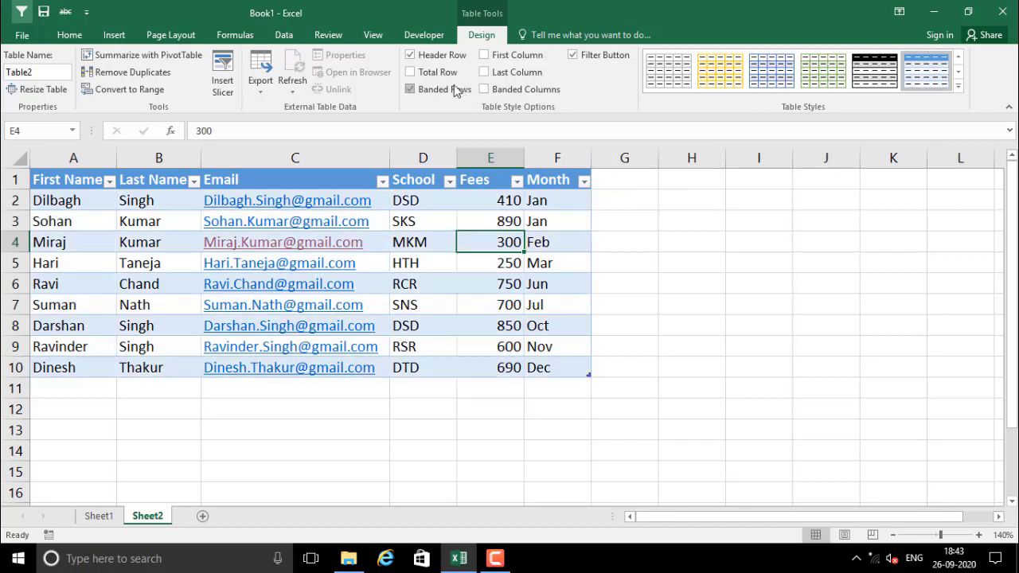
pyautogui.click(418, 290)
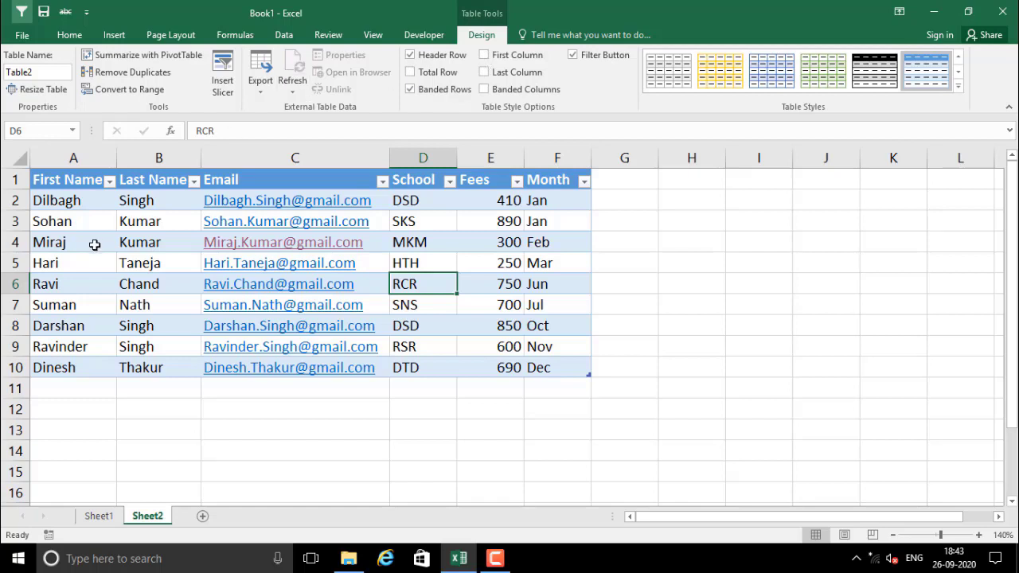
# Toggle First Column emphasis on and off, leaving the first names plain
pyautogui.moveTo(69, 205); pyautogui.dragTo(66, 367)
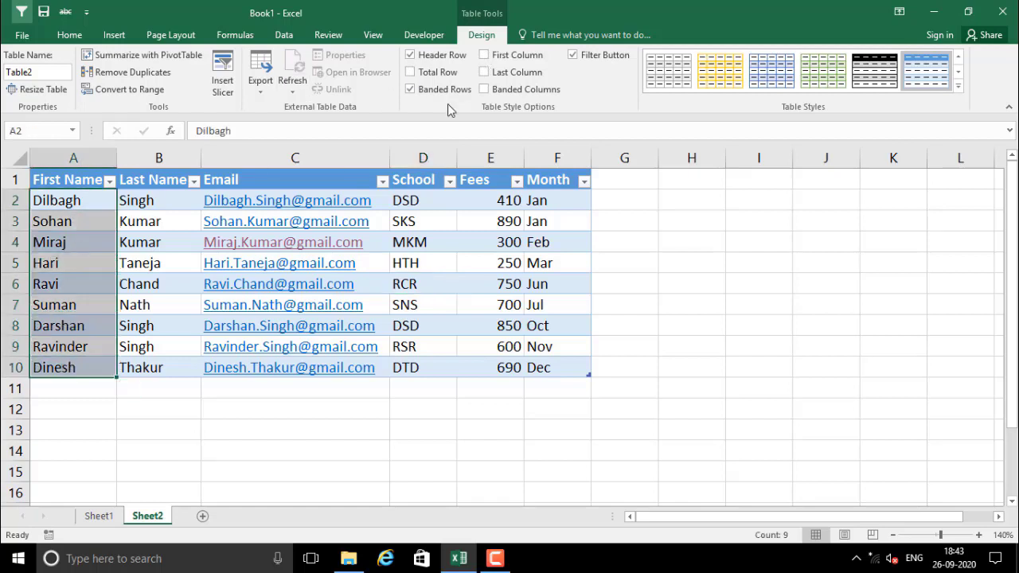
pyautogui.click(511, 57)
pyautogui.moveTo(76, 221); pyautogui.dragTo(76, 368)
pyautogui.click(506, 60)
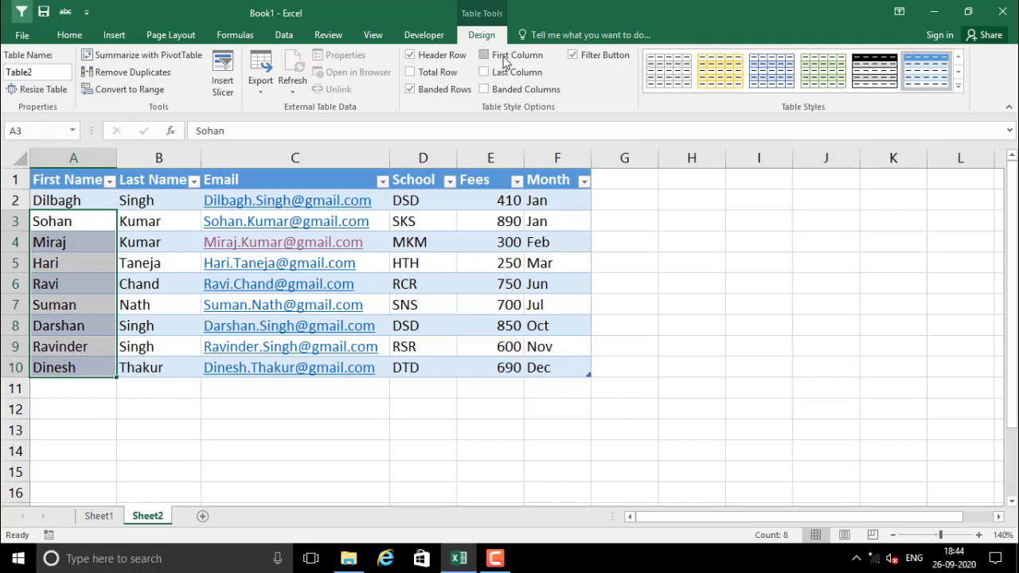
pyautogui.click(75, 263)
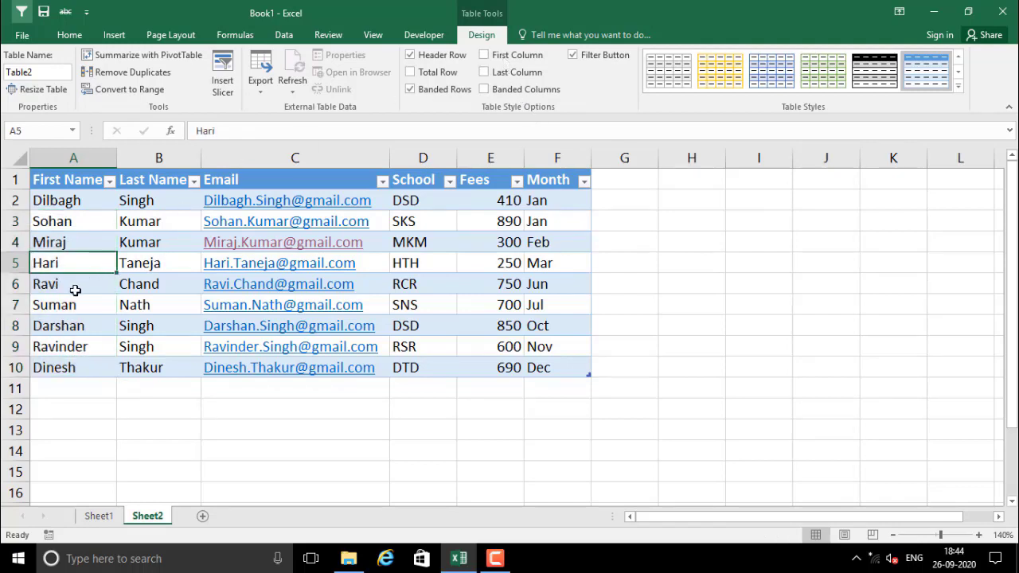
# Turn on Last Column emphasis so the Month values appear bold
pyautogui.moveTo(546, 205); pyautogui.dragTo(557, 367)
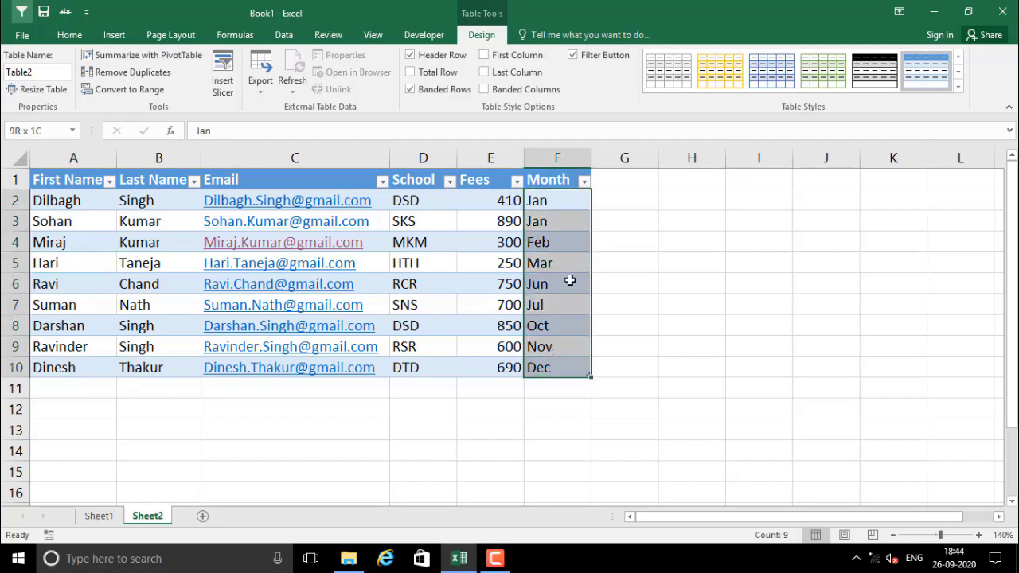
pyautogui.click(517, 73)
pyautogui.click(570, 266)
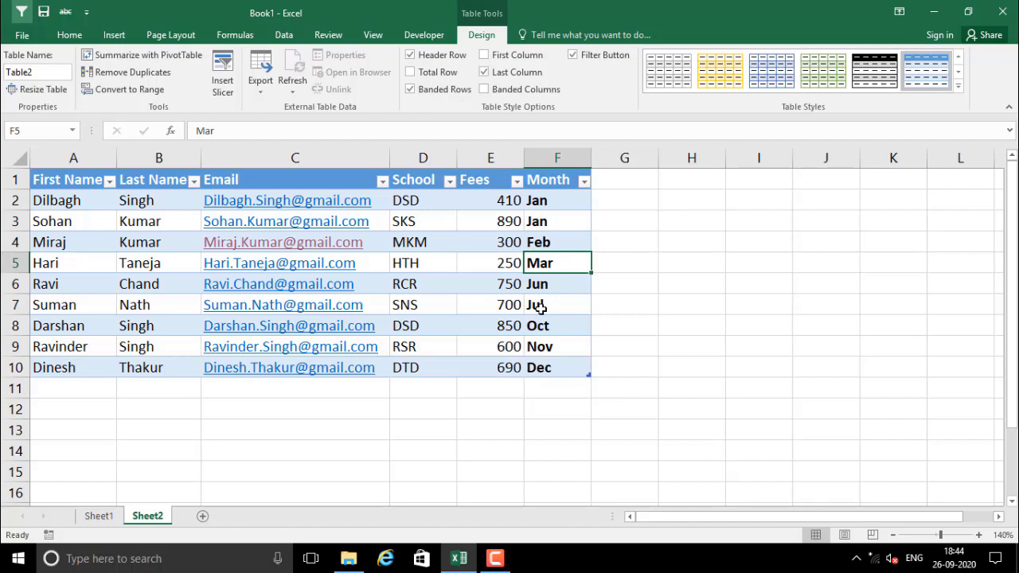
pyautogui.click(544, 228)
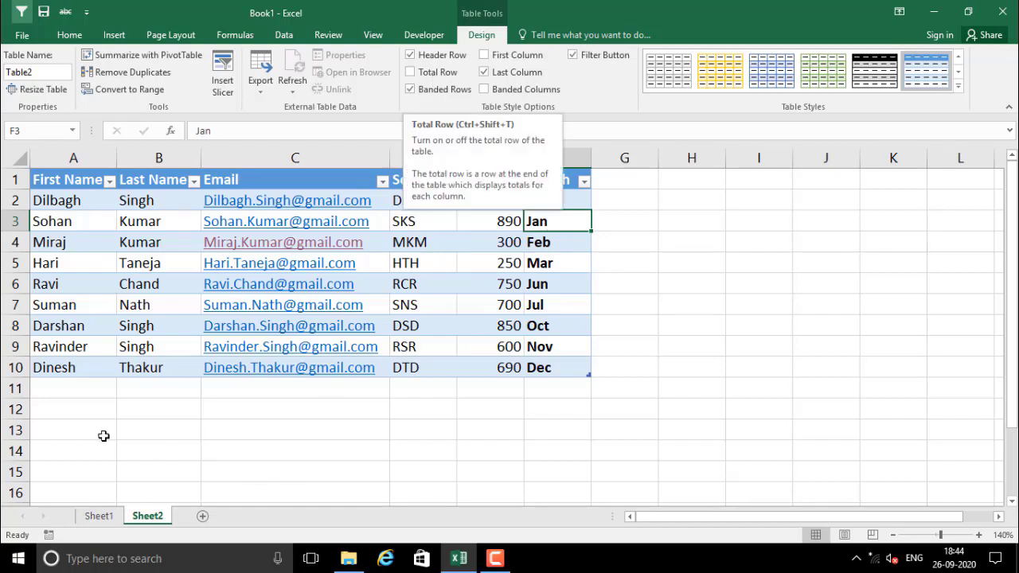
# Add a Total row to Table2 and set the Fees total to Count
pyautogui.moveTo(34, 391); pyautogui.dragTo(574, 410)
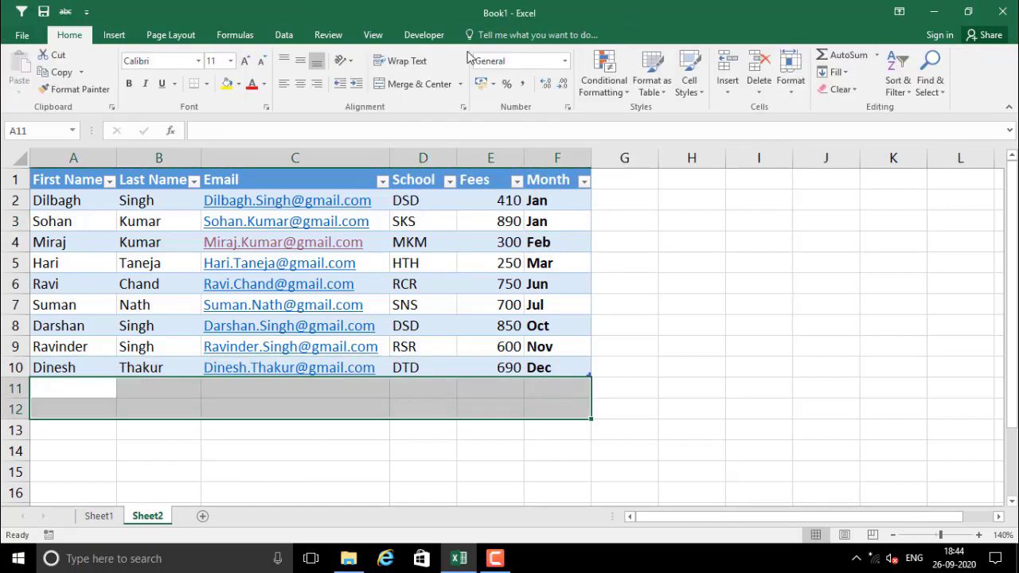
pyautogui.click(442, 367)
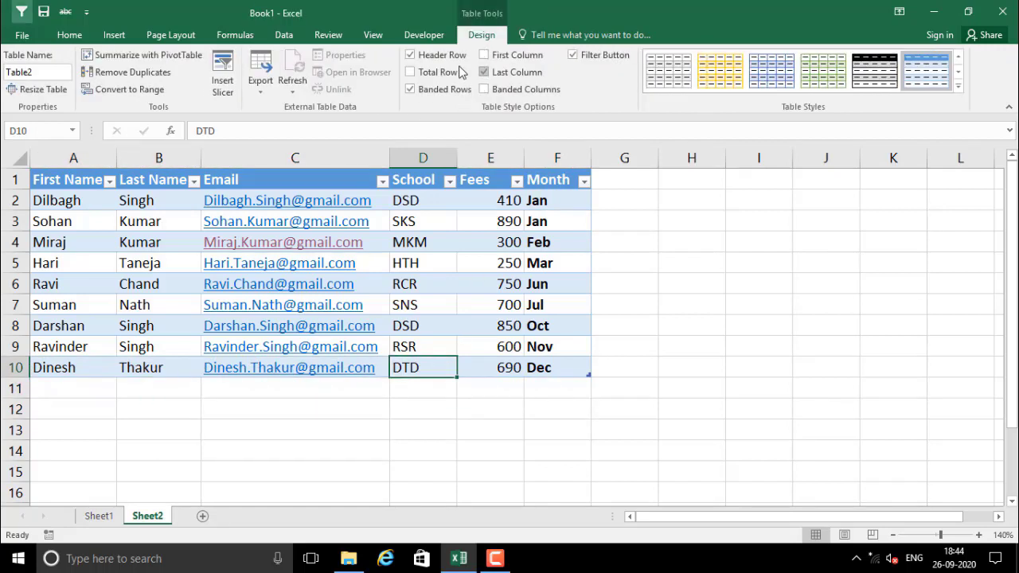
pyautogui.click(429, 73)
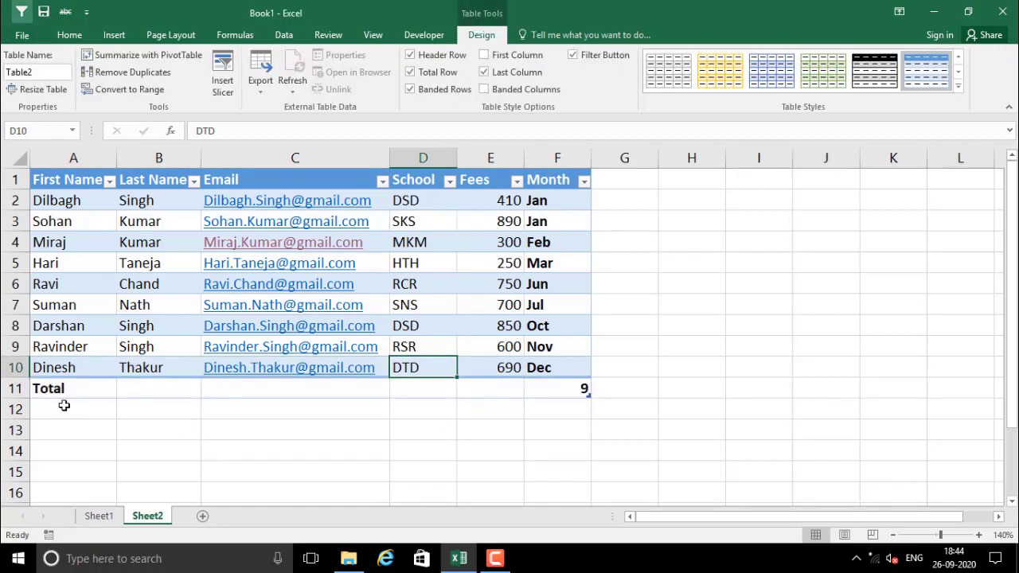
pyautogui.moveTo(59, 388); pyautogui.dragTo(544, 382)
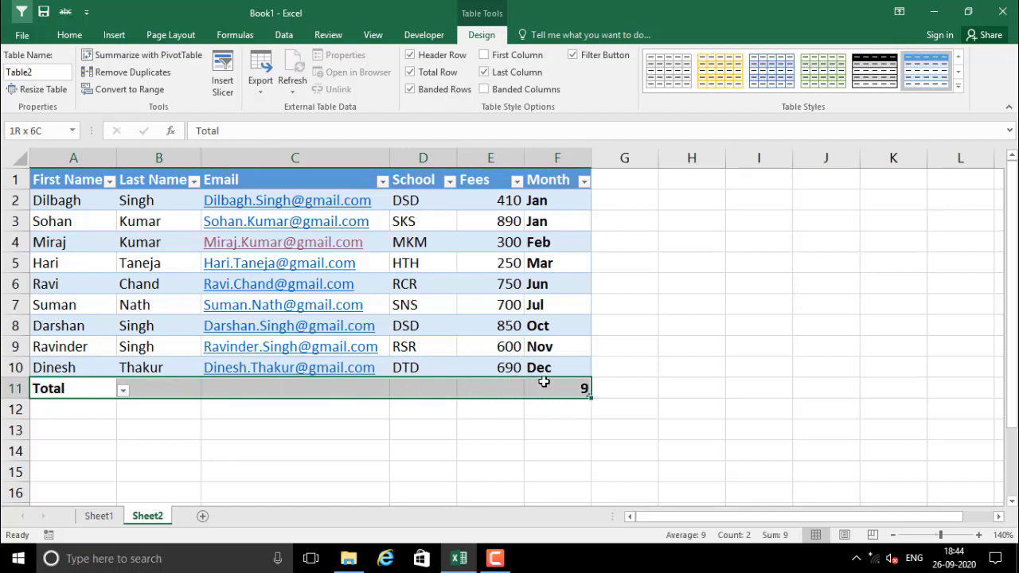
pyautogui.click(521, 430)
pyautogui.click(569, 387)
pyautogui.click(482, 391)
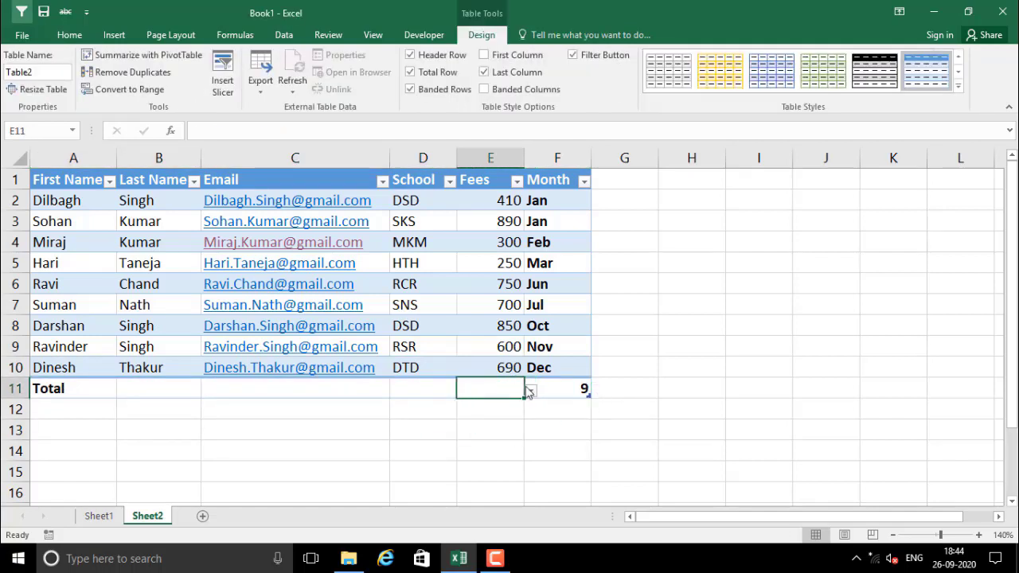
pyautogui.click(530, 390)
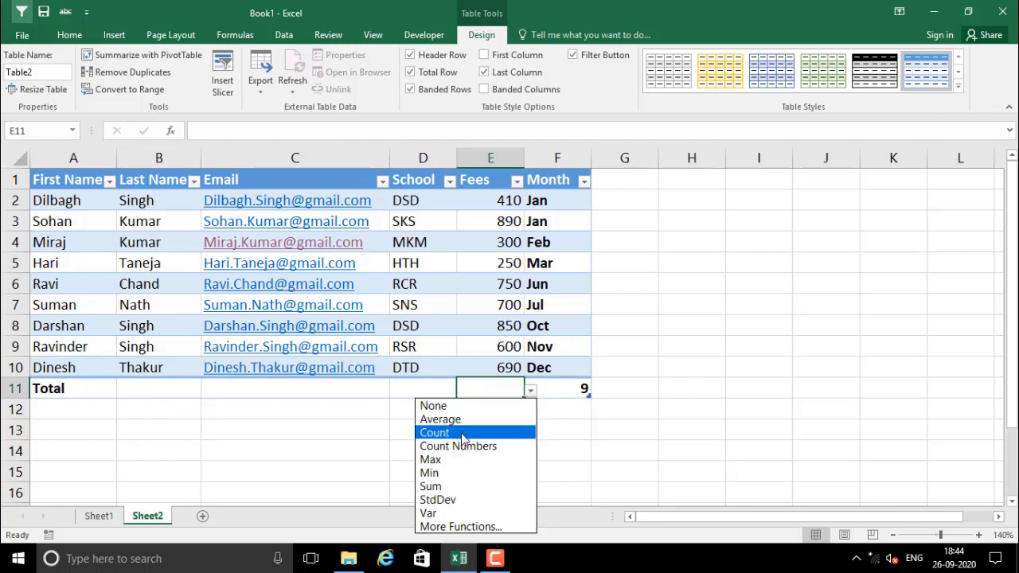
pyautogui.click(490, 432)
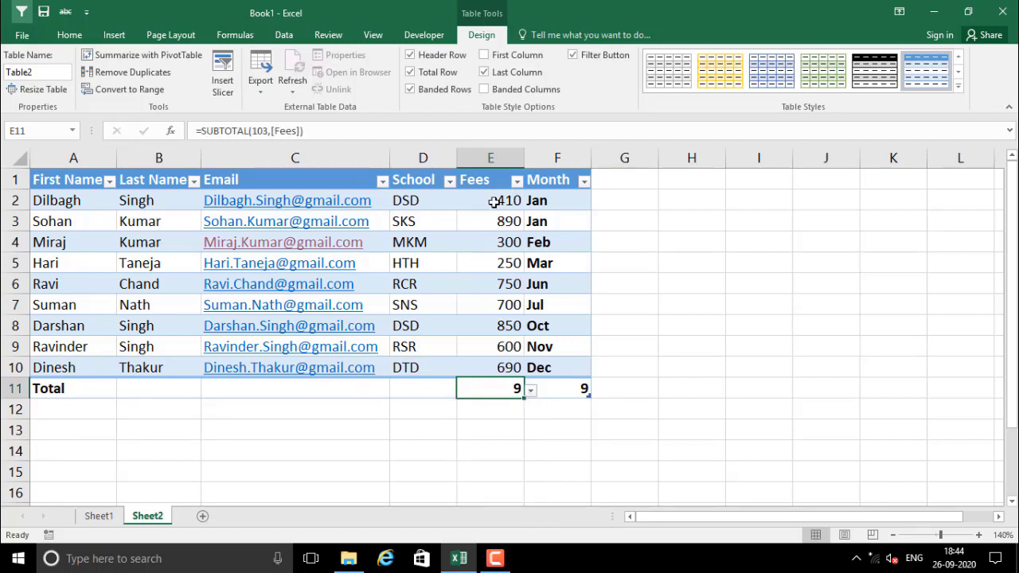
# Change the Fees total in E11 to Sum and check its formula
pyautogui.moveTo(493, 200); pyautogui.dragTo(498, 371)
pyautogui.click(491, 387)
pyautogui.click(530, 390)
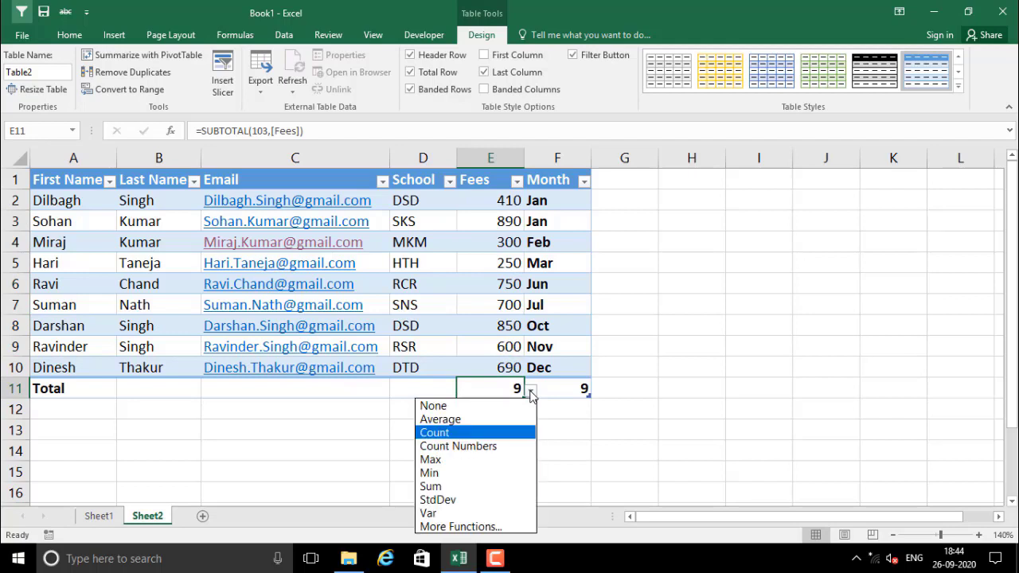
pyautogui.click(466, 486)
pyautogui.moveTo(498, 206); pyautogui.dragTo(494, 390)
pyautogui.click(494, 392)
pyautogui.doubleClick(494, 392)
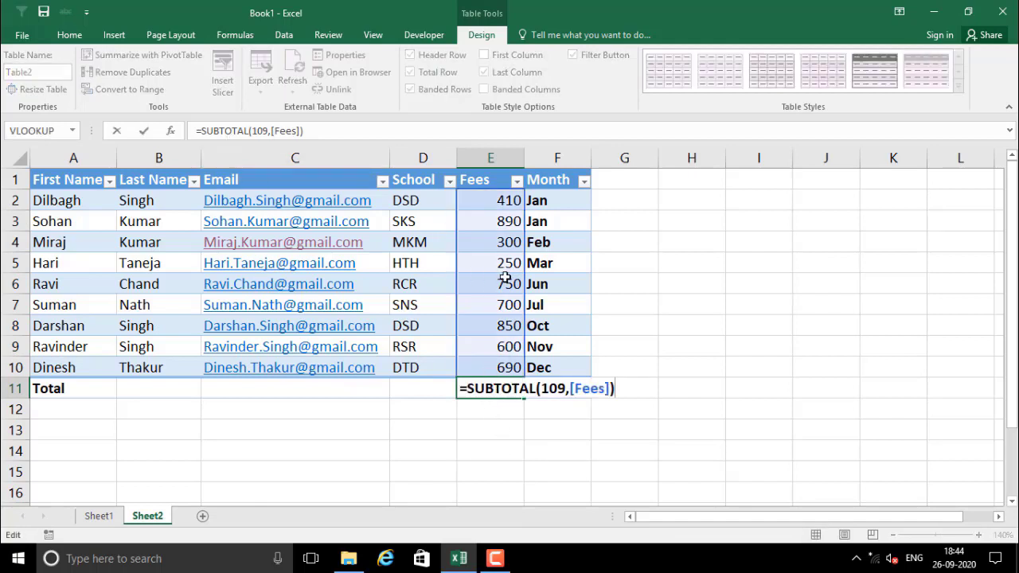
pyautogui.click(497, 306)
pyautogui.click(495, 405)
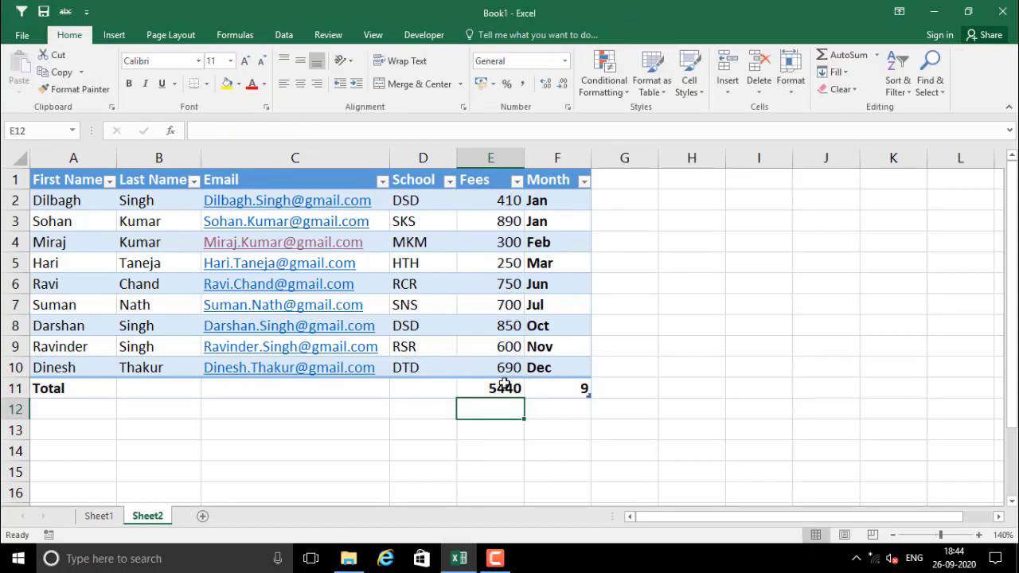
pyautogui.click(505, 385)
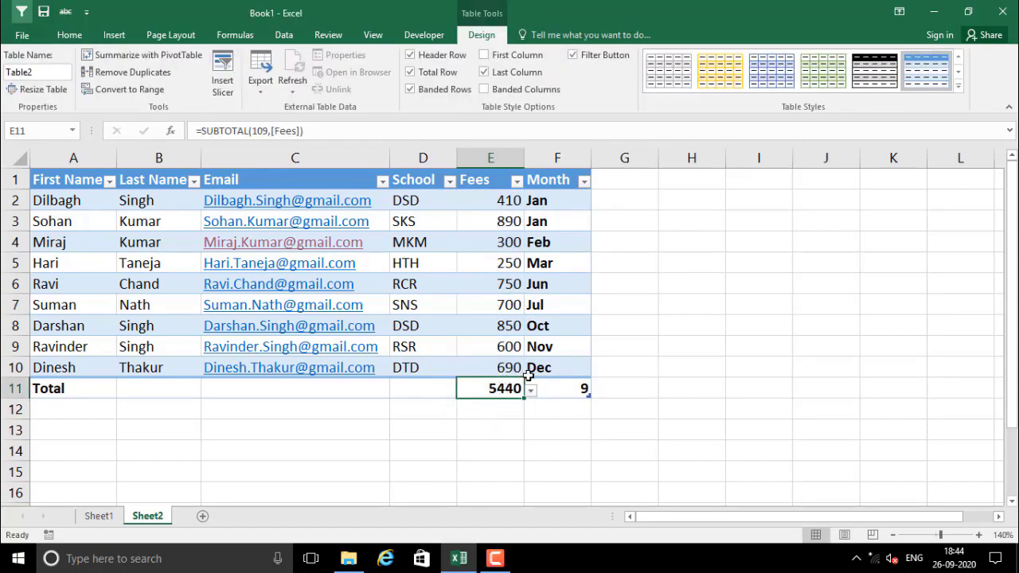
# Switch the Fees total to Average, then to Max, matching the 890 top fee
pyautogui.click(532, 391)
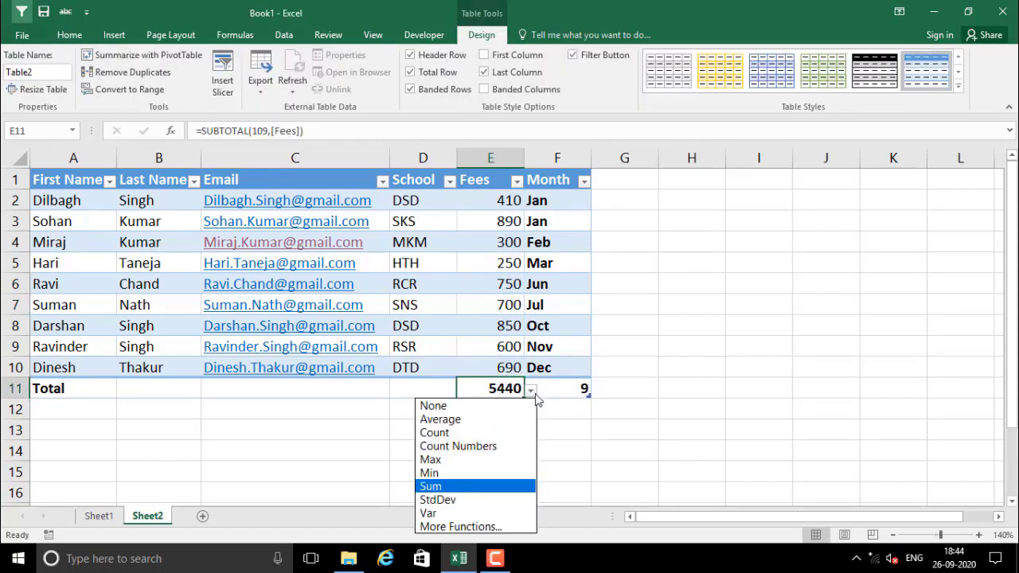
pyautogui.click(467, 420)
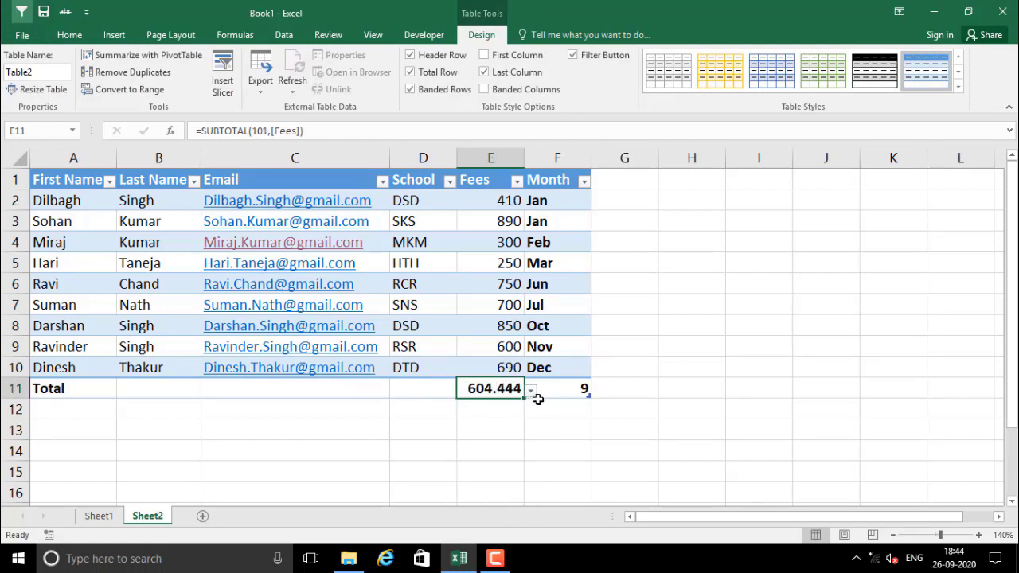
pyautogui.click(532, 392)
pyautogui.click(470, 459)
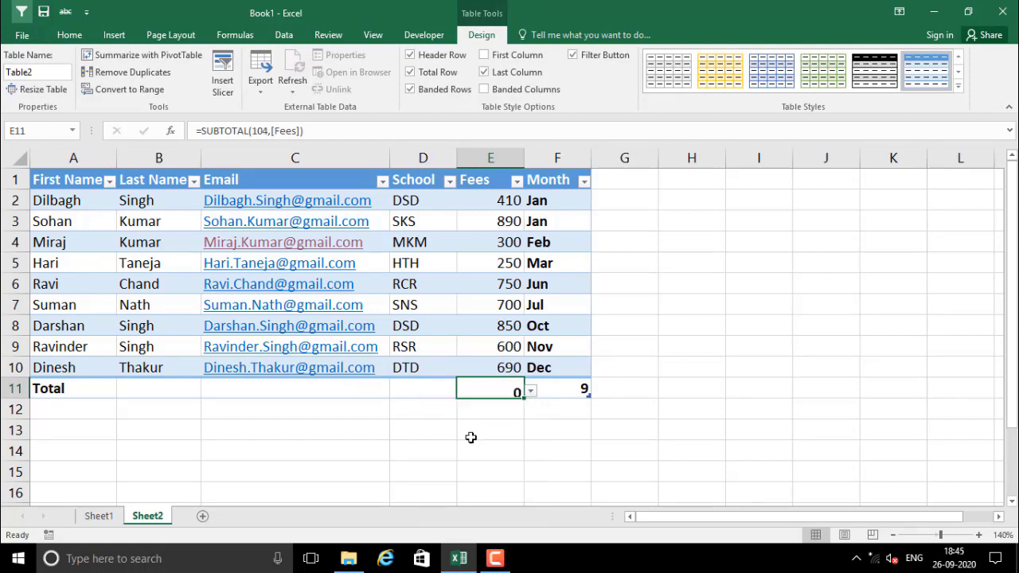
pyautogui.click(487, 215)
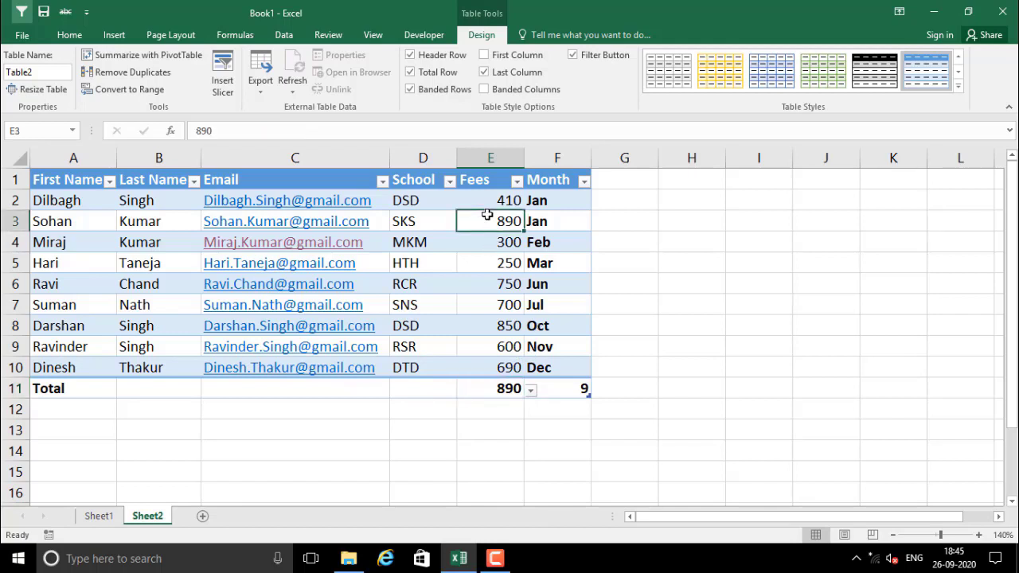
# Set the Fees total to Min, showing the lowest fee of 250
pyautogui.click(529, 390)
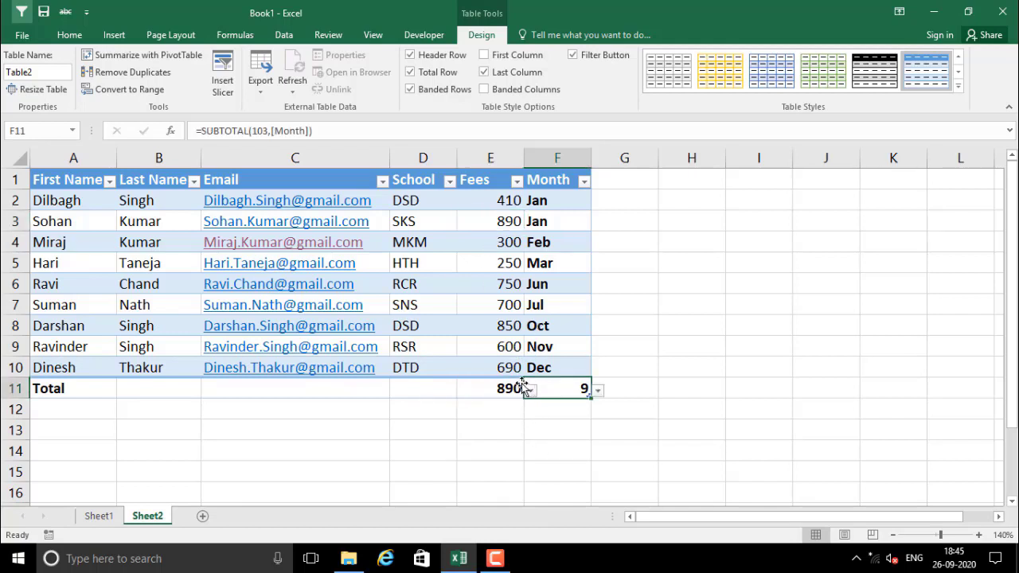
pyautogui.click(521, 391)
pyautogui.click(530, 391)
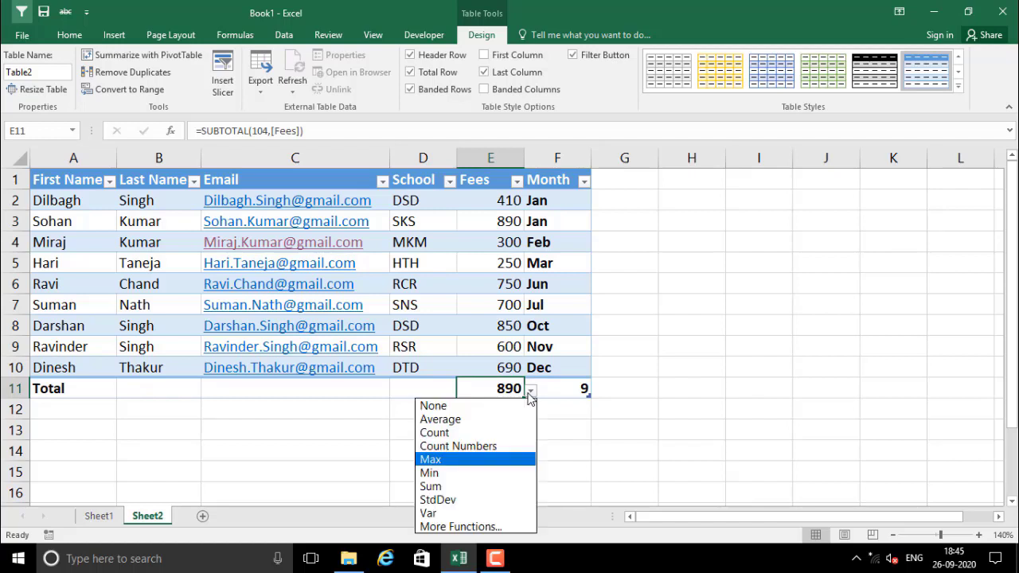
pyautogui.click(434, 473)
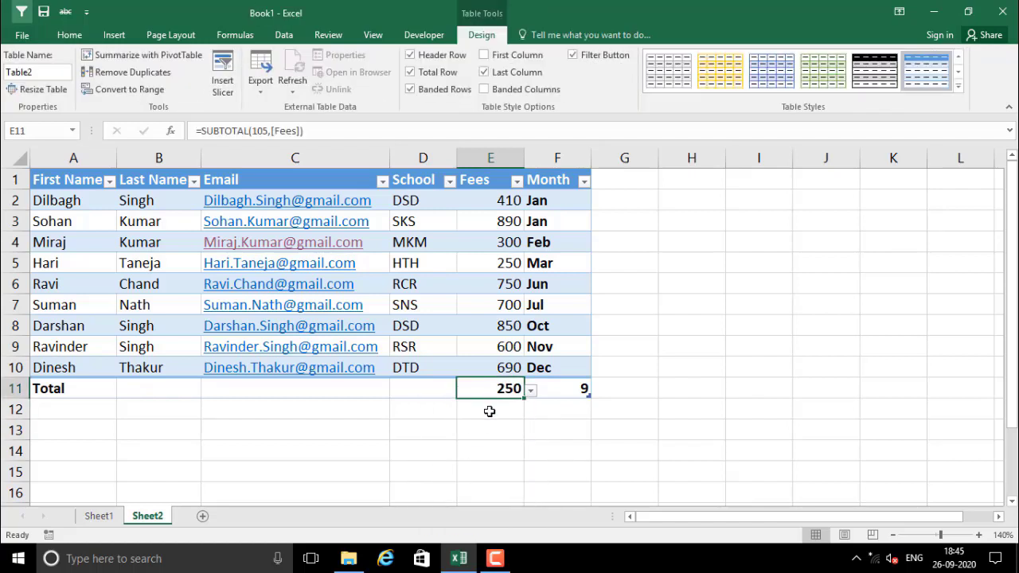
pyautogui.click(487, 265)
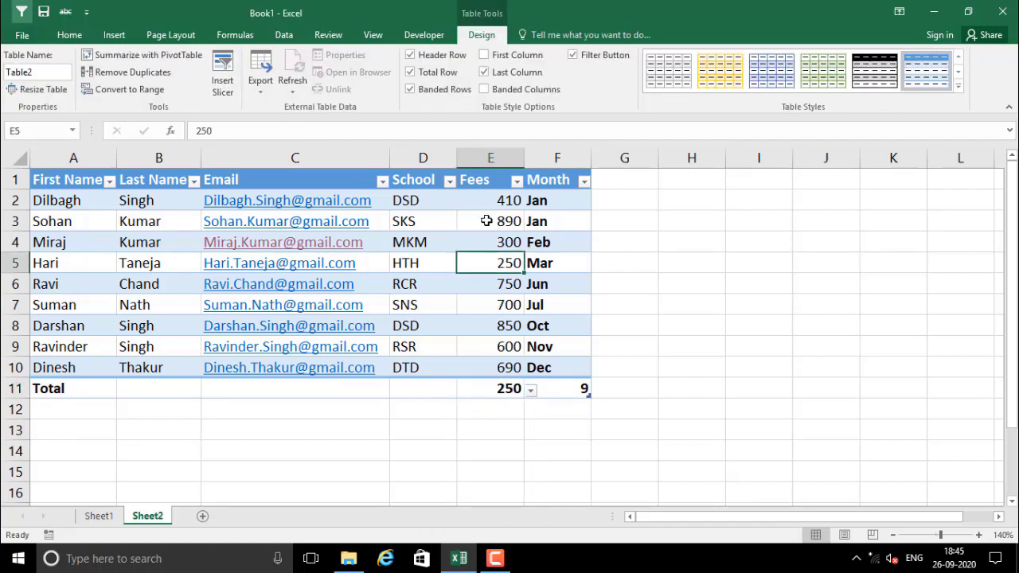
pyautogui.moveTo(486, 200); pyautogui.dragTo(487, 377)
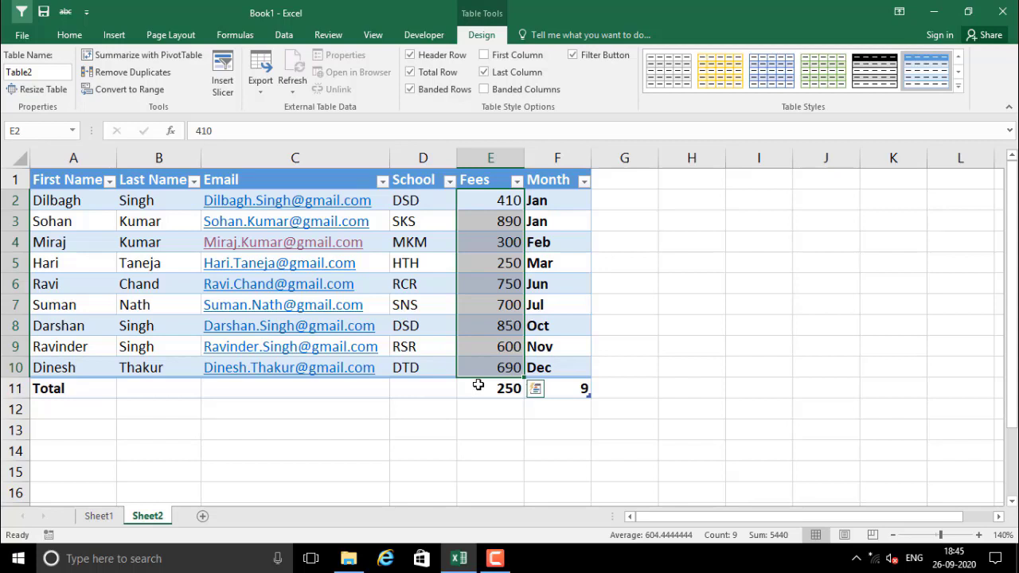
pyautogui.click(435, 413)
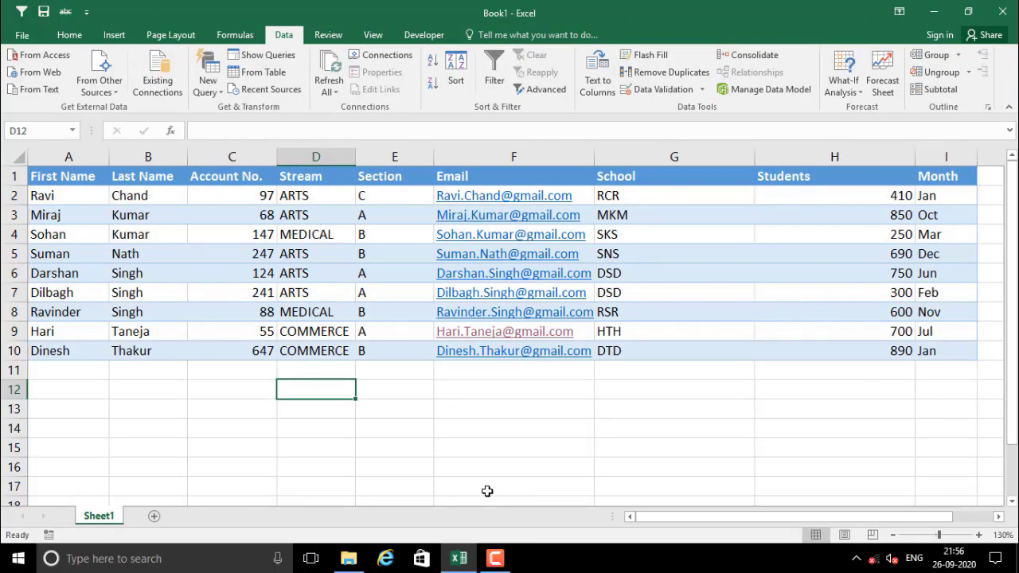
pyautogui.click(69, 34)
pyautogui.click(212, 406)
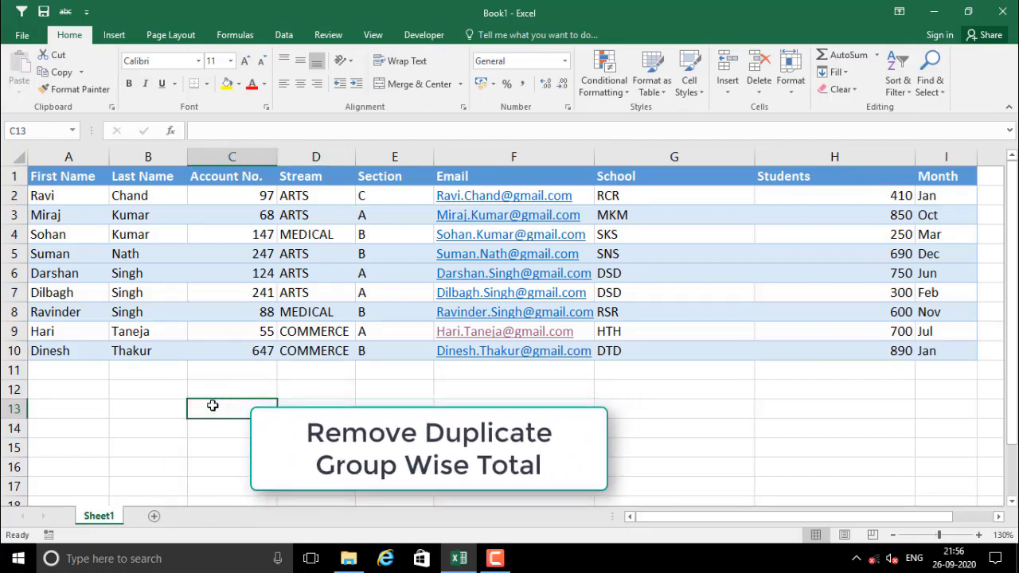
pyautogui.click(326, 387)
pyautogui.click(248, 397)
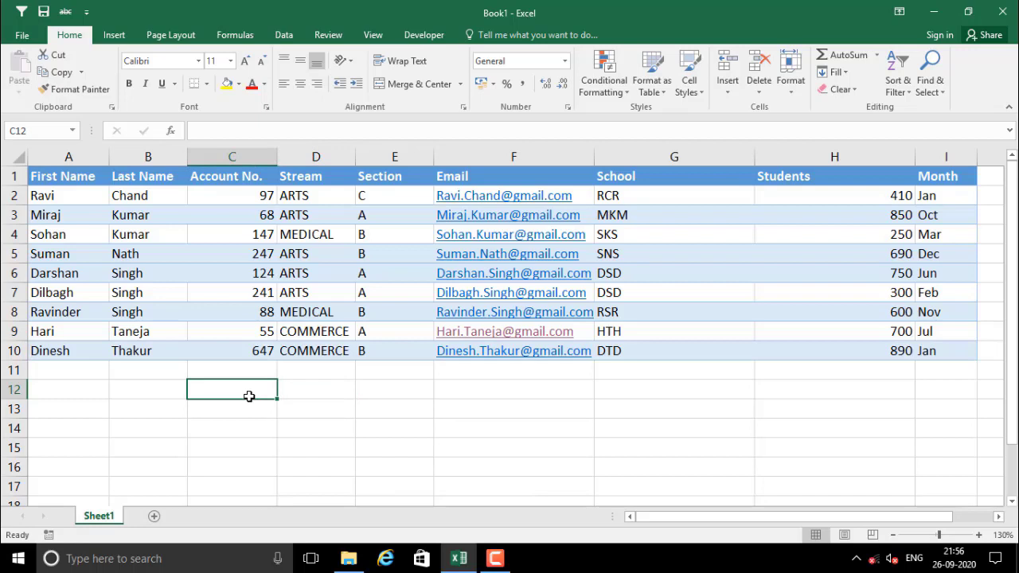
pyautogui.click(304, 395)
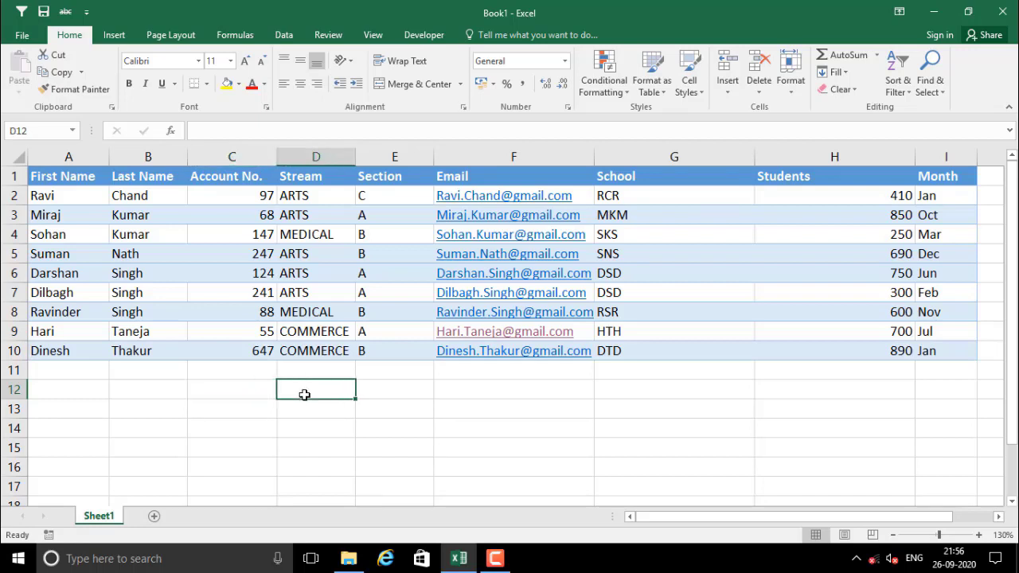
pyautogui.click(452, 406)
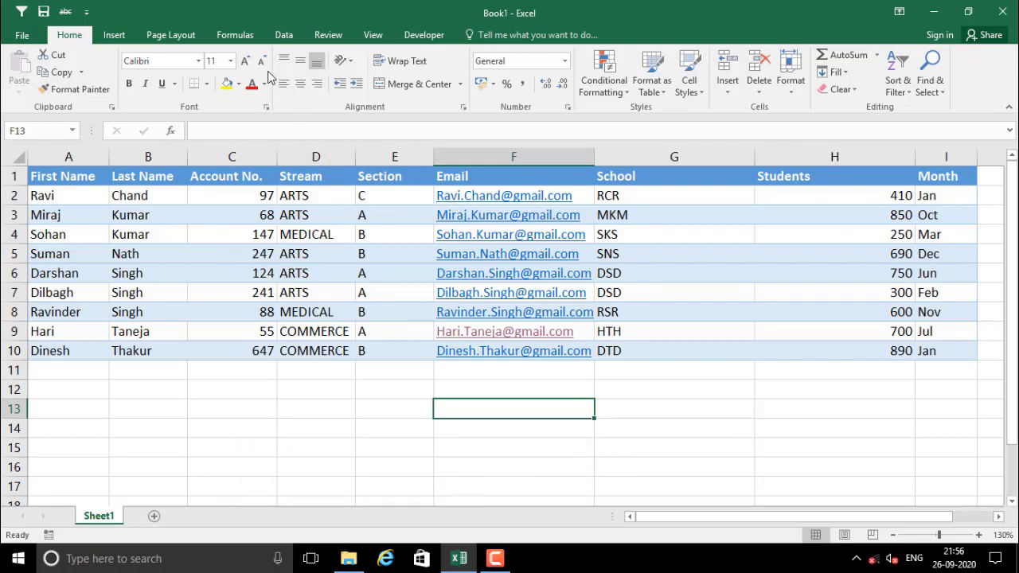
pyautogui.click(117, 39)
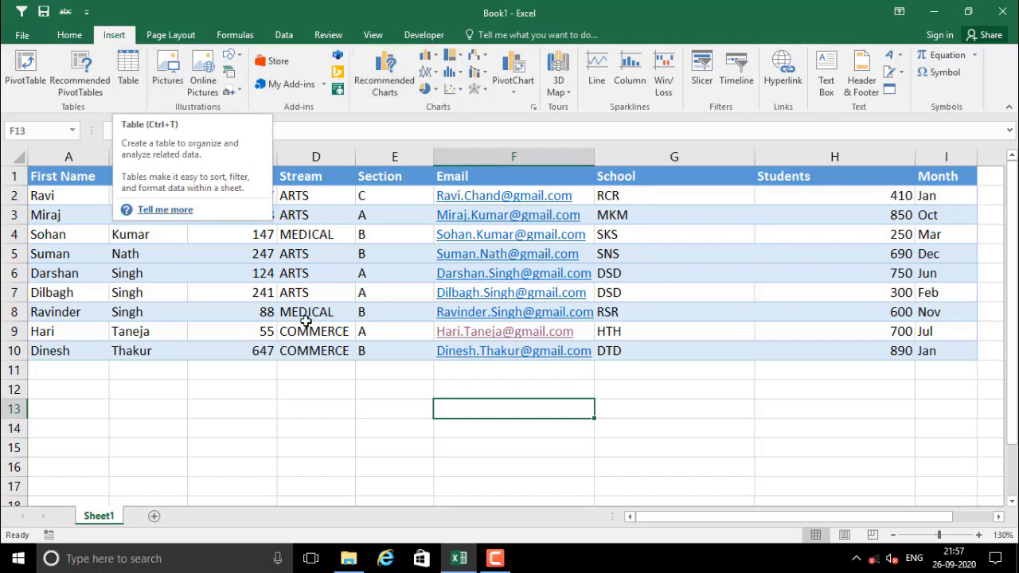
# Convert the student data A1:I10 into a table with headers and filter buttons (Table5)
pyautogui.click(294, 280)
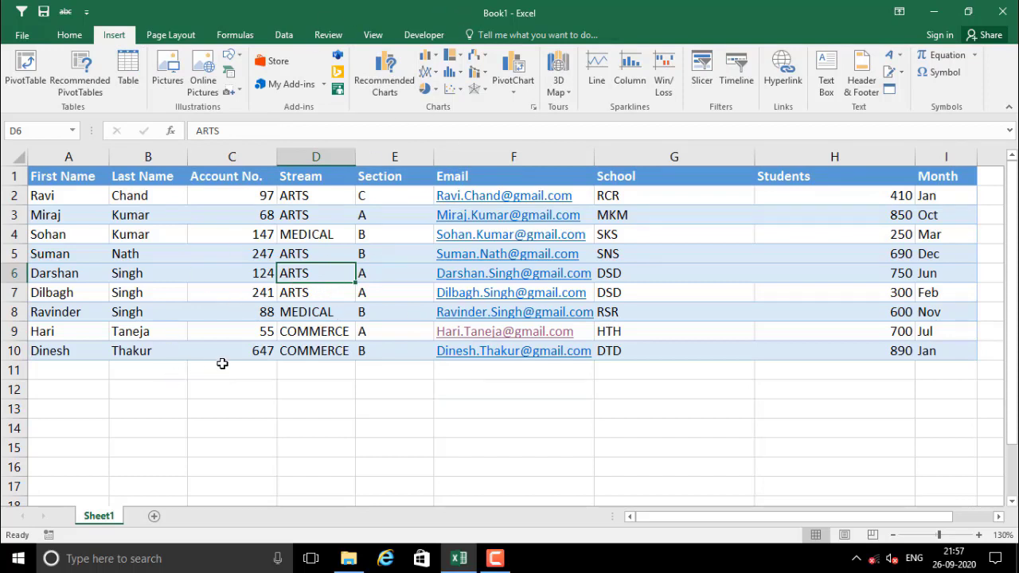
pyautogui.click(305, 248)
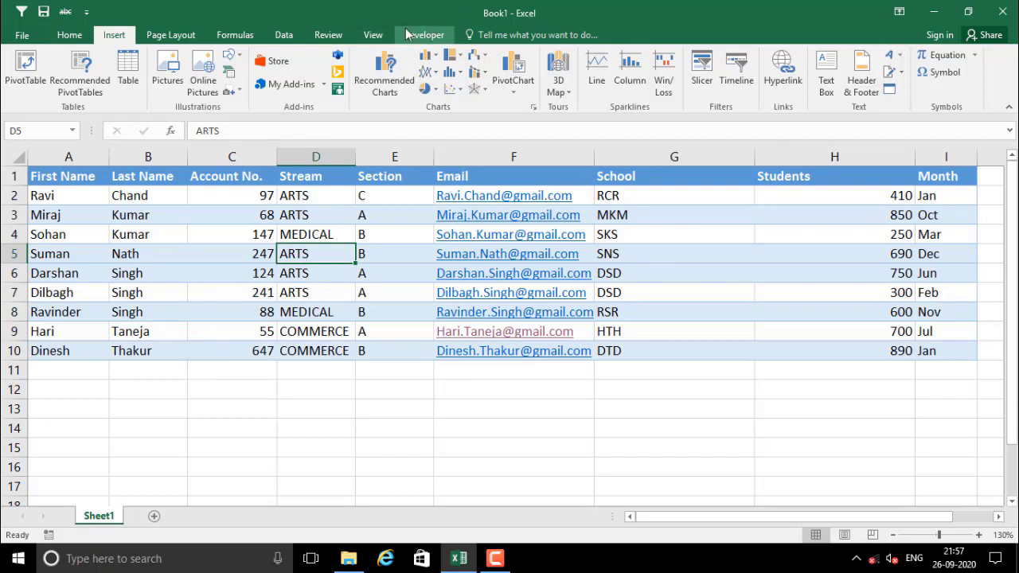
pyautogui.click(125, 68)
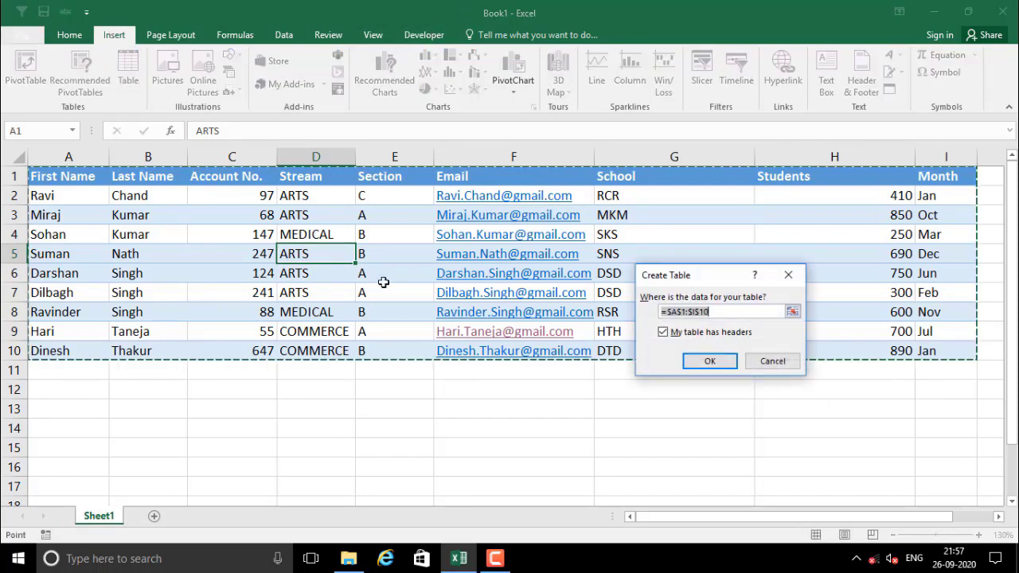
pyautogui.click(716, 362)
pyautogui.click(215, 292)
pyautogui.click(243, 234)
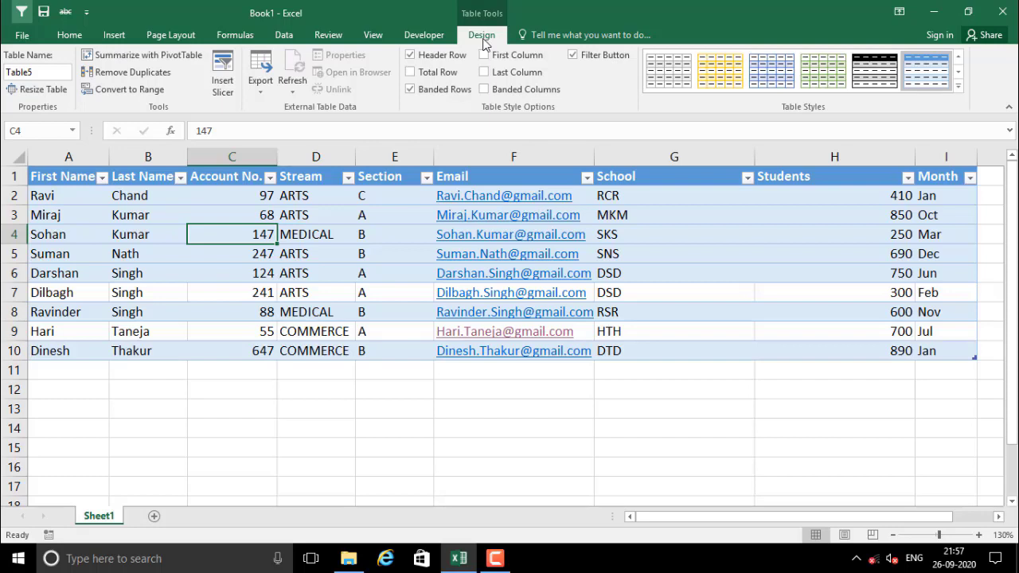
# Run Remove Duplicates on the table across all columns; no duplicates are found
pyautogui.click(148, 73)
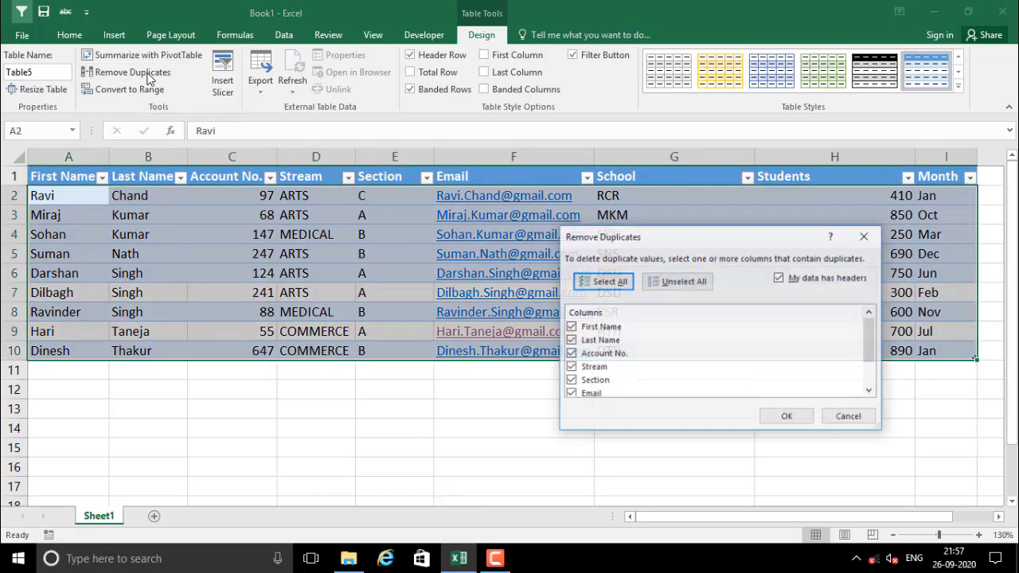
pyautogui.moveTo(871, 338); pyautogui.dragTo(871, 376)
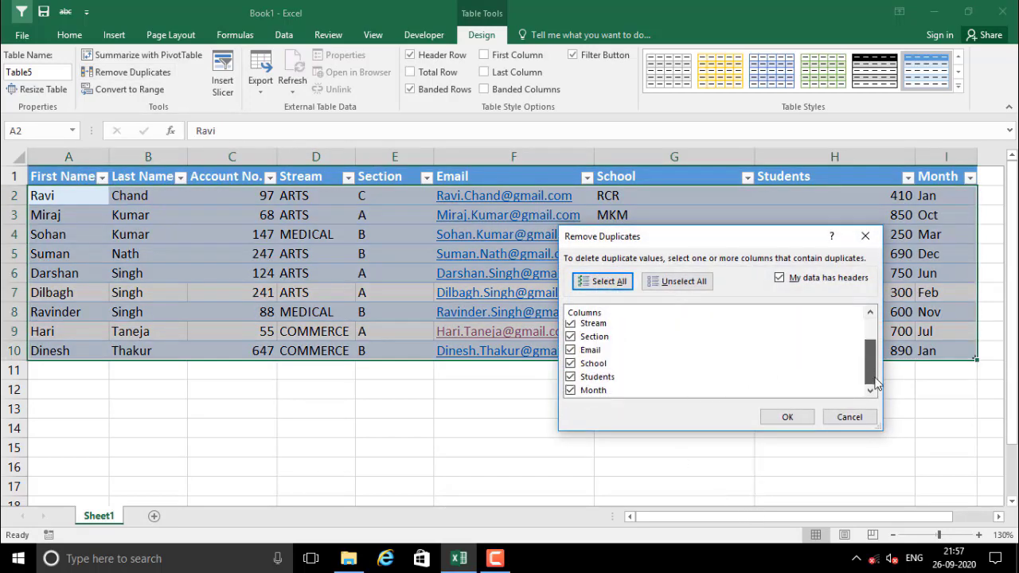
pyautogui.click(783, 417)
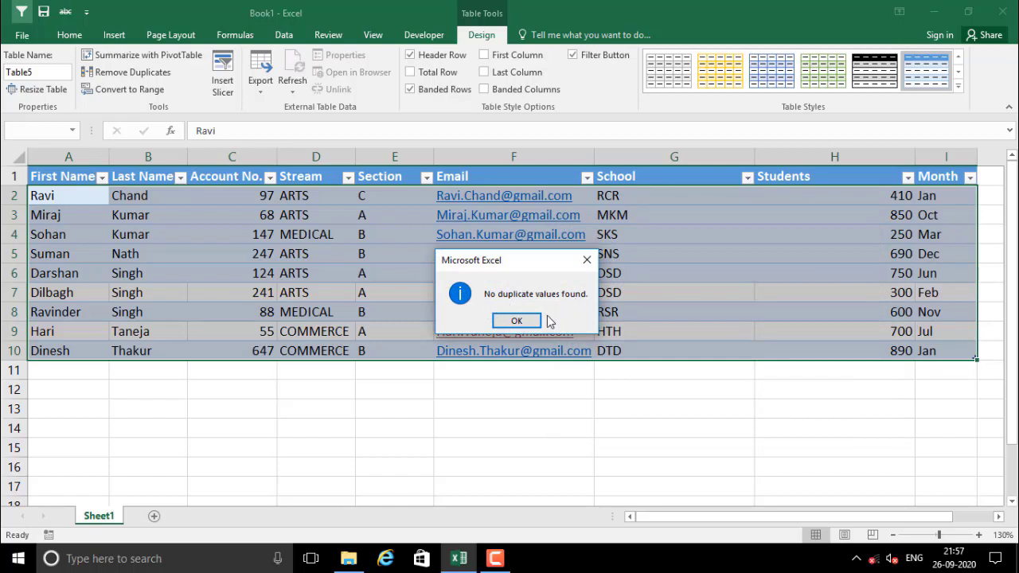
pyautogui.click(526, 320)
pyautogui.click(355, 408)
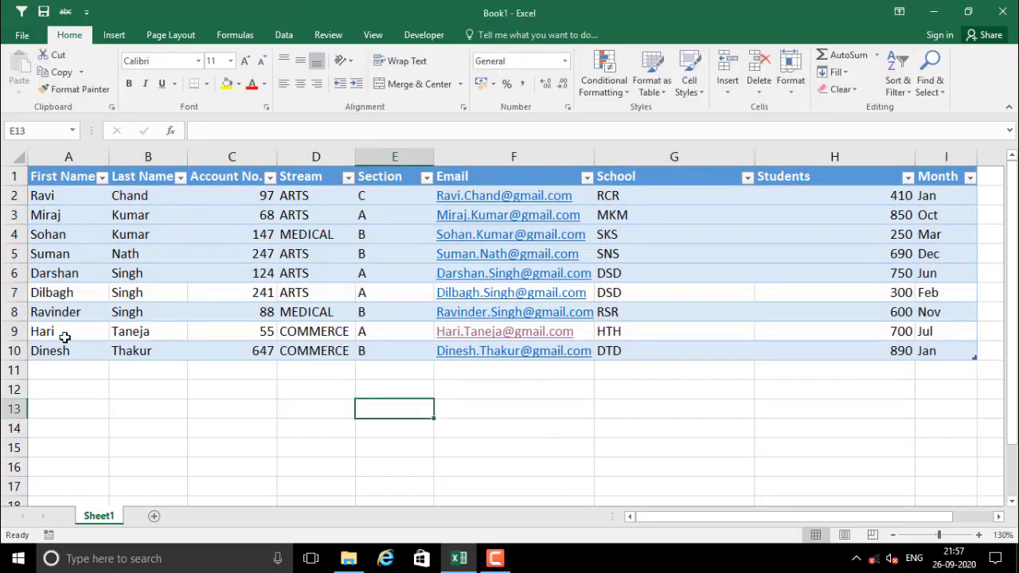
# Copy the last two records A9:I10 and paste them into A11 as duplicate rows 11–12
pyautogui.moveTo(58, 334); pyautogui.dragTo(929, 350)
pyautogui.hotkey('ctrl', 'c')
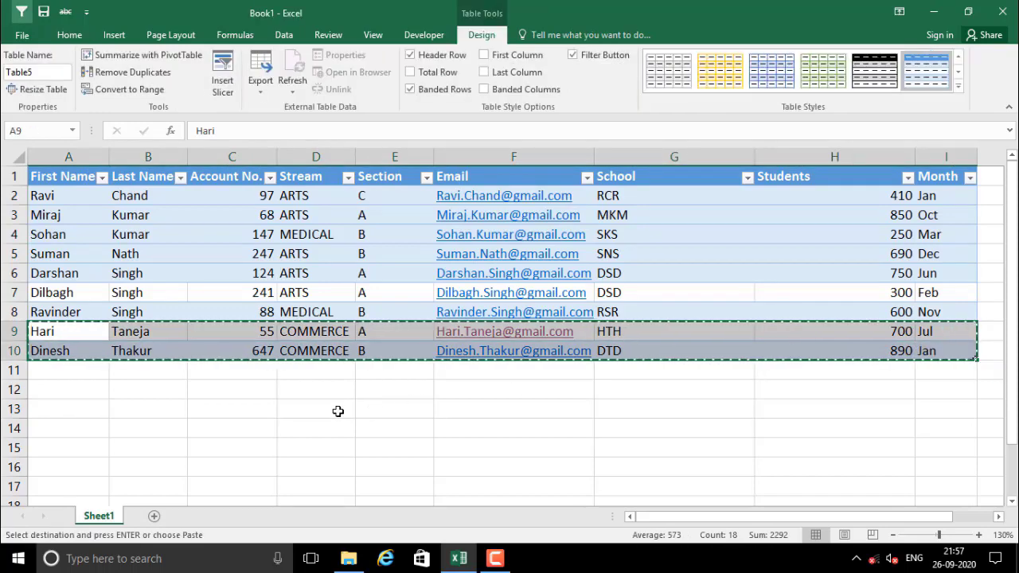
pyautogui.click(80, 386)
pyautogui.click(74, 370)
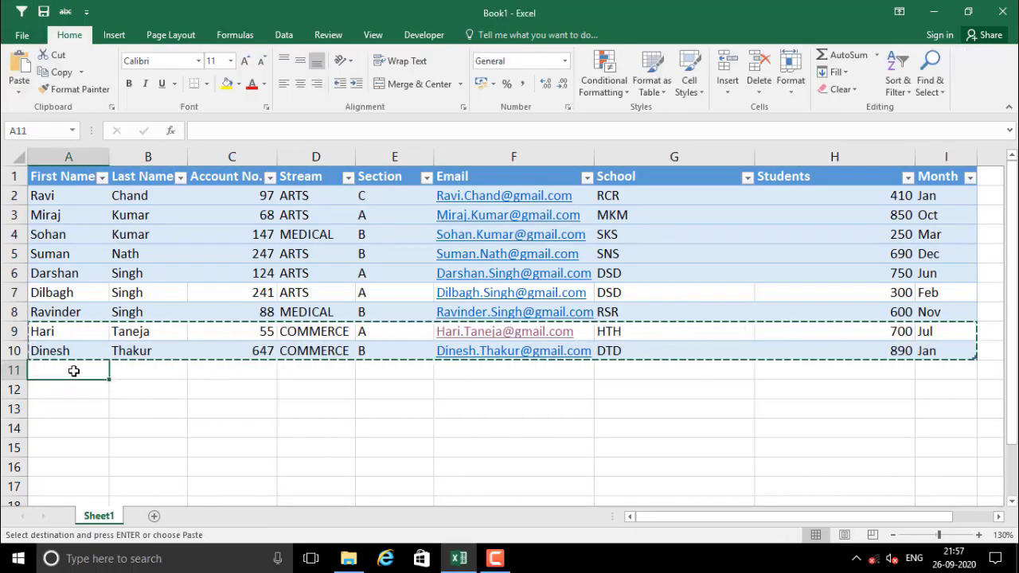
pyautogui.hotkey('ctrl', 'v')
pyautogui.click(84, 423)
pyautogui.moveTo(60, 376); pyautogui.dragTo(935, 387)
pyautogui.click(609, 459)
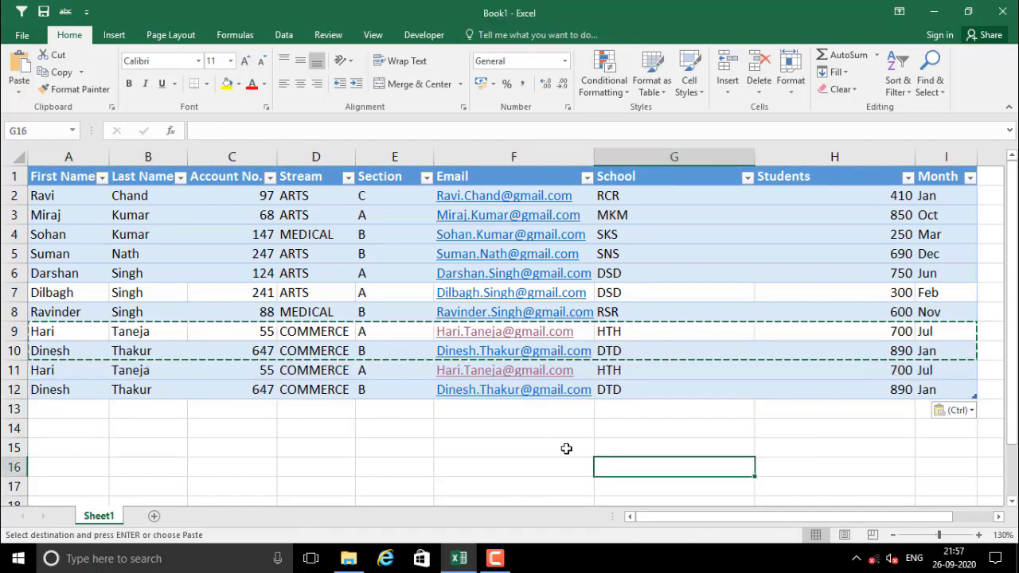
pyautogui.press('Escape')
pyautogui.click(360, 429)
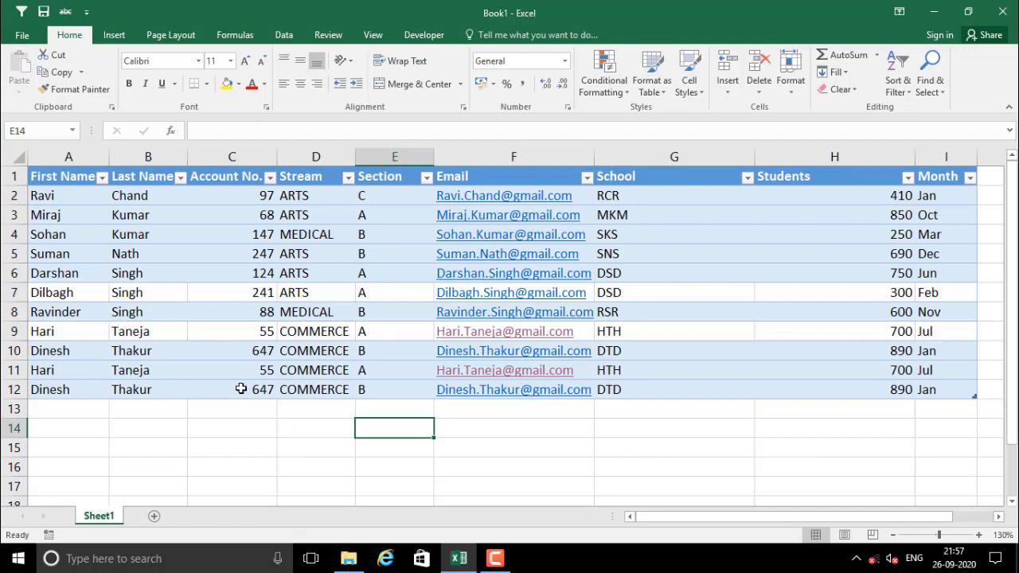
pyautogui.click(192, 275)
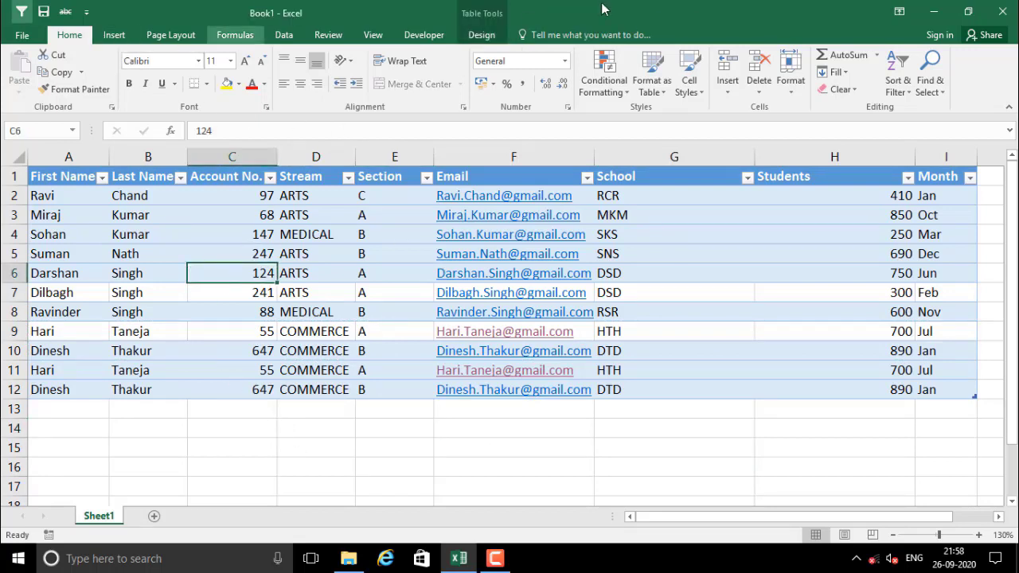
# Run Remove Duplicates across all columns, deleting the 2 duplicate rows to leave nine records
pyautogui.click(482, 32)
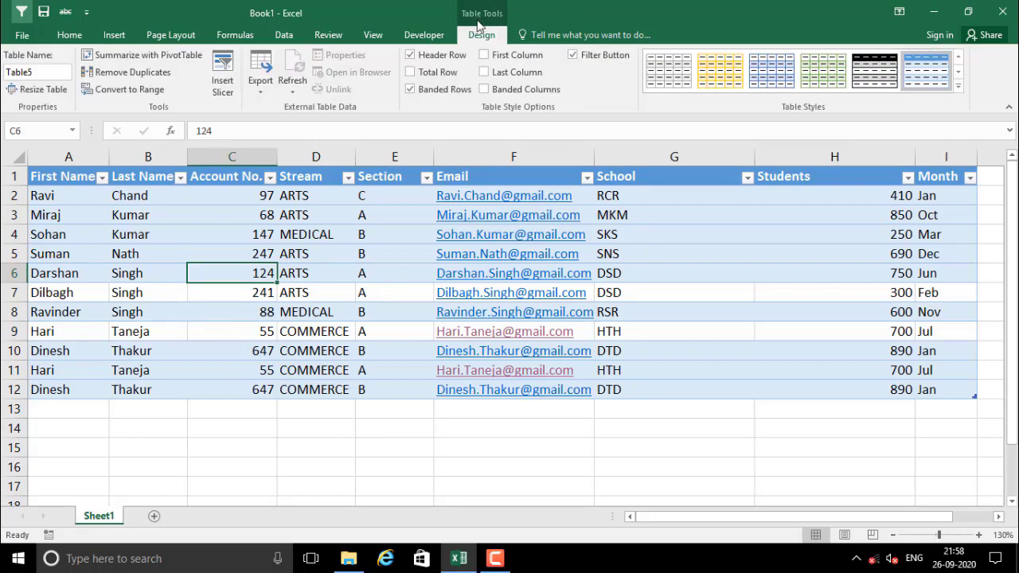
pyautogui.click(130, 74)
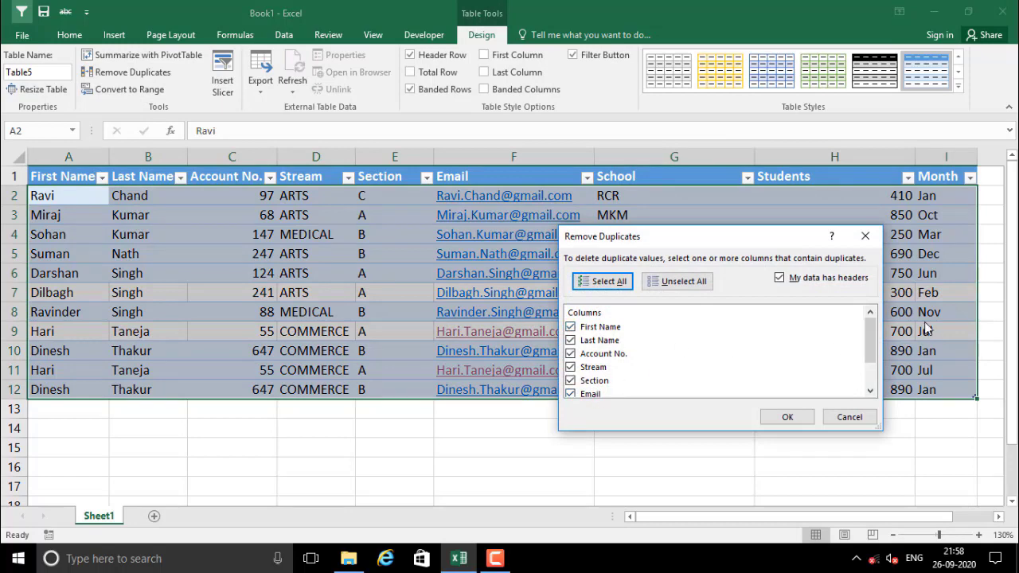
pyautogui.scroll(-2, 871, 342)
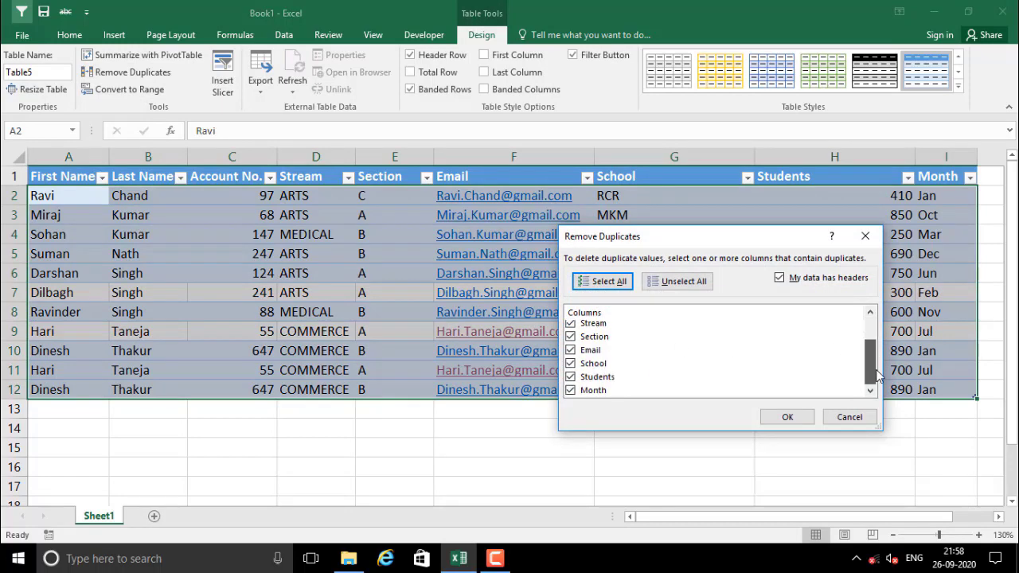
pyautogui.click(788, 418)
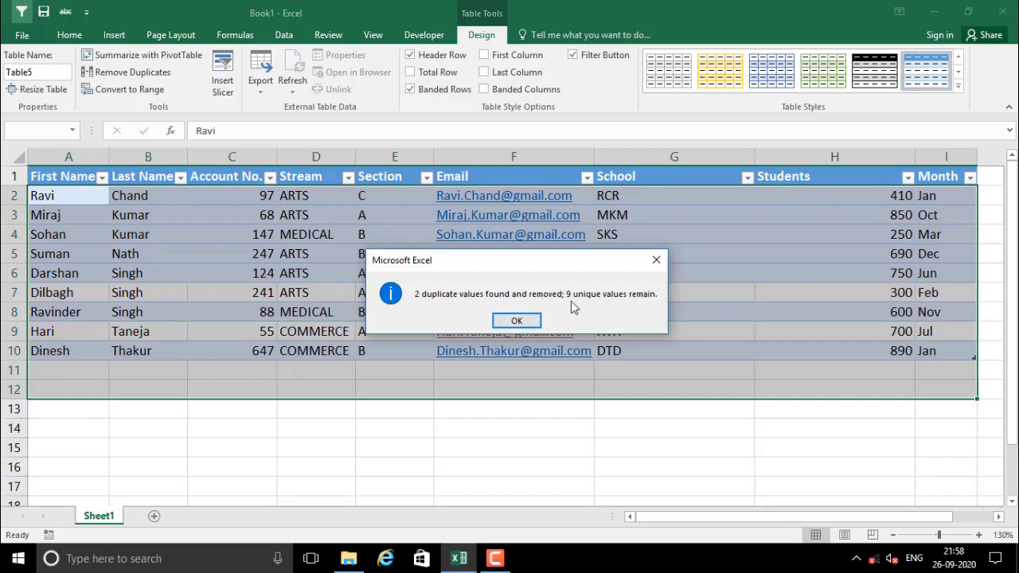
pyautogui.click(515, 321)
pyautogui.moveTo(66, 374); pyautogui.dragTo(378, 393)
pyautogui.click(353, 386)
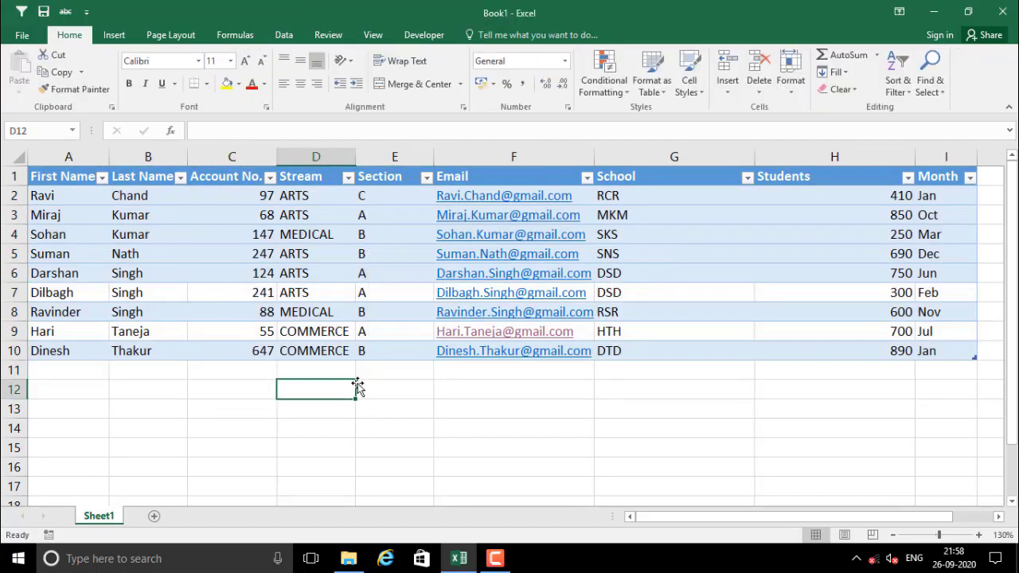
# Copy records A9:I10 and paste them into rows 11–12 below the table
pyautogui.click(19, 351)
pyautogui.rightClick(22, 352)
pyautogui.press('Escape')
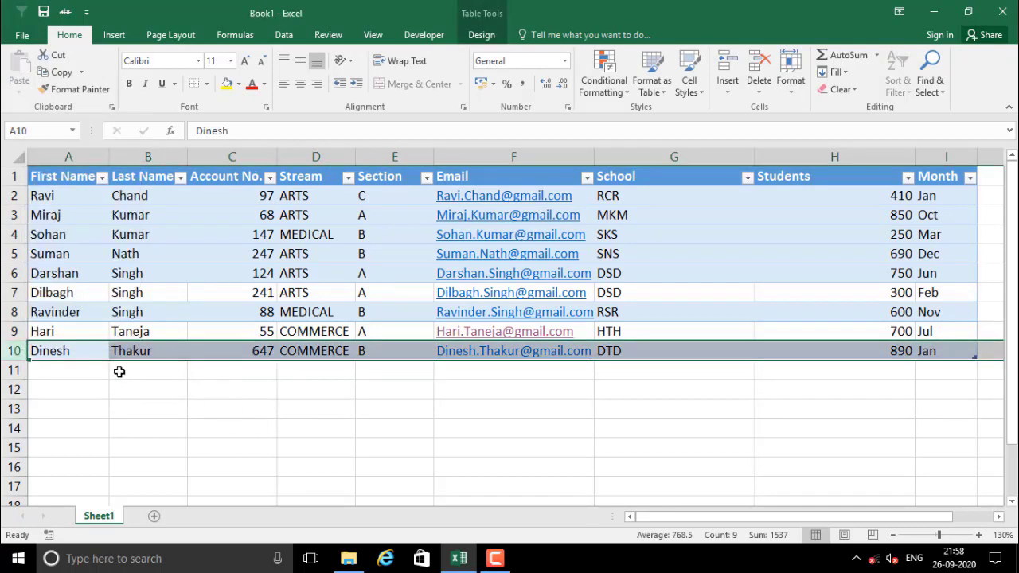
pyautogui.moveTo(98, 356); pyautogui.dragTo(956, 355)
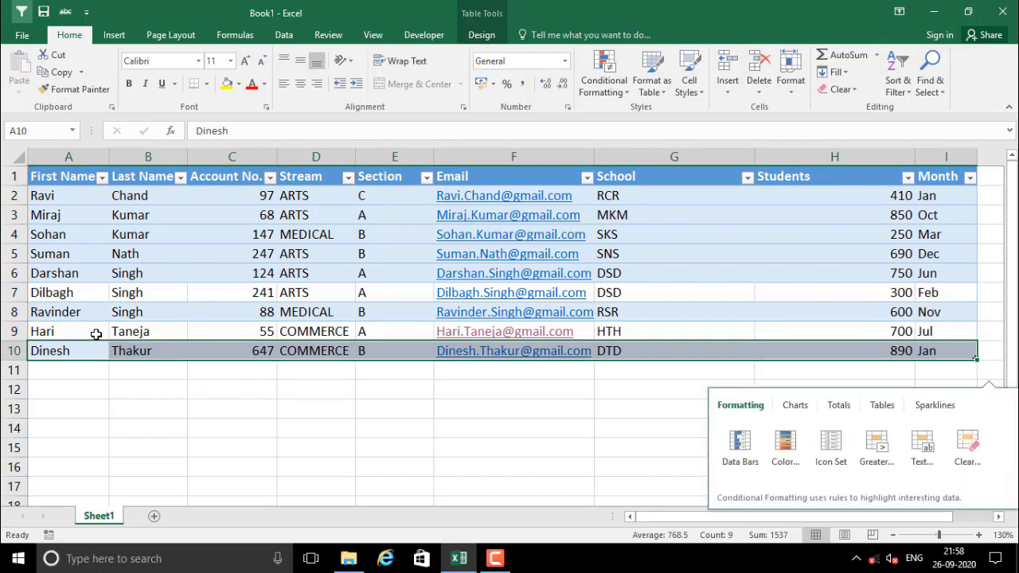
pyautogui.moveTo(95, 334); pyautogui.dragTo(958, 353)
pyautogui.hotkey('ctrl', 'c')
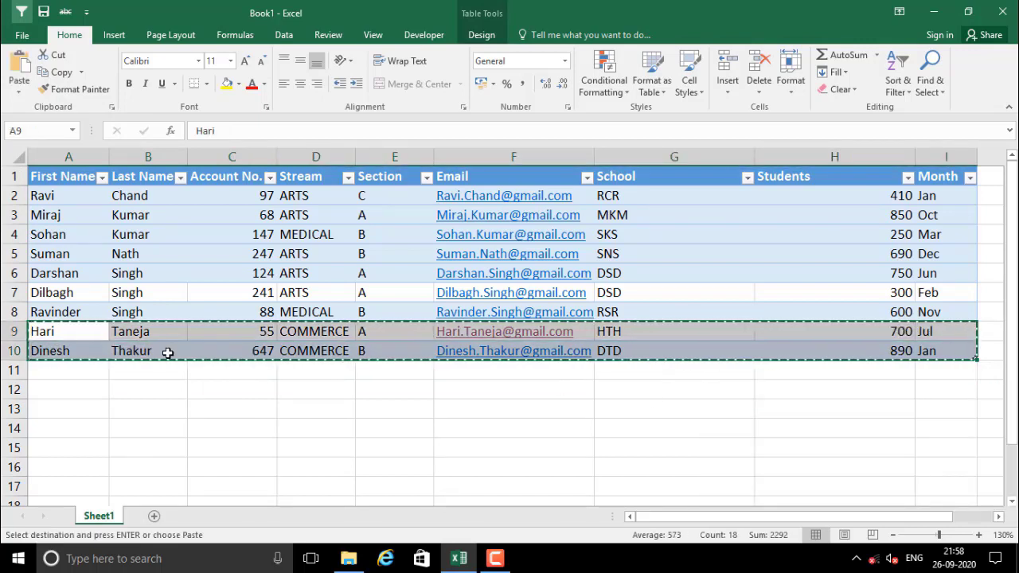
pyautogui.click(89, 370)
pyautogui.hotkey('ctrl', 'v')
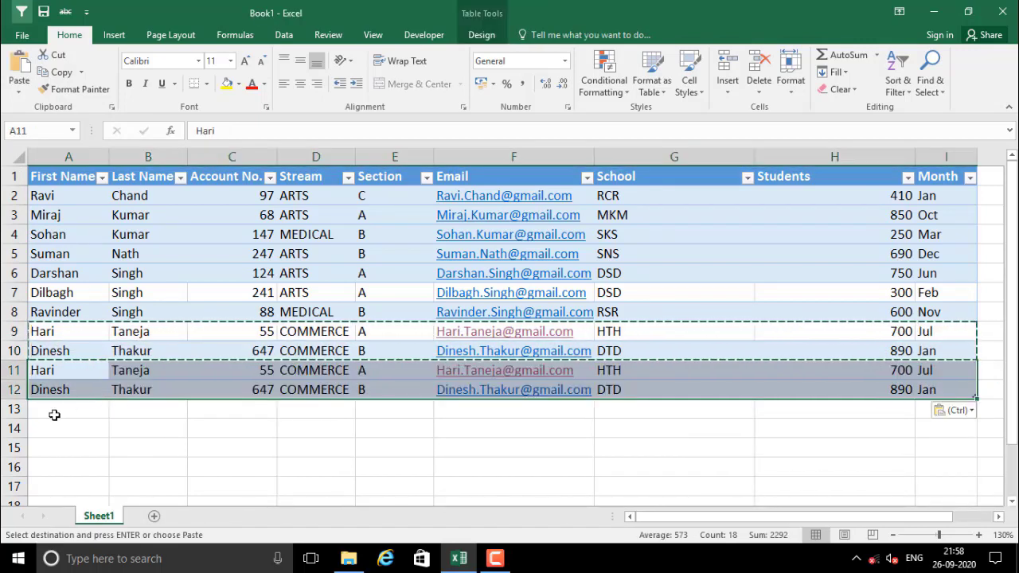
pyautogui.click(88, 412)
pyautogui.press('Escape')
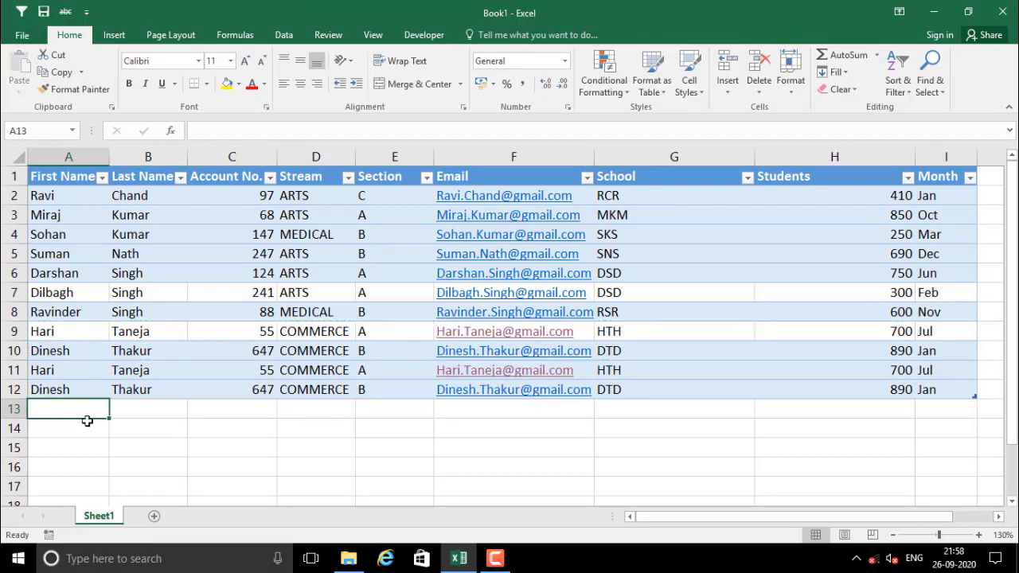
# Insert a blank row at row 12, pushing the second duplicate down to row 13
pyautogui.rightClick(19, 389)
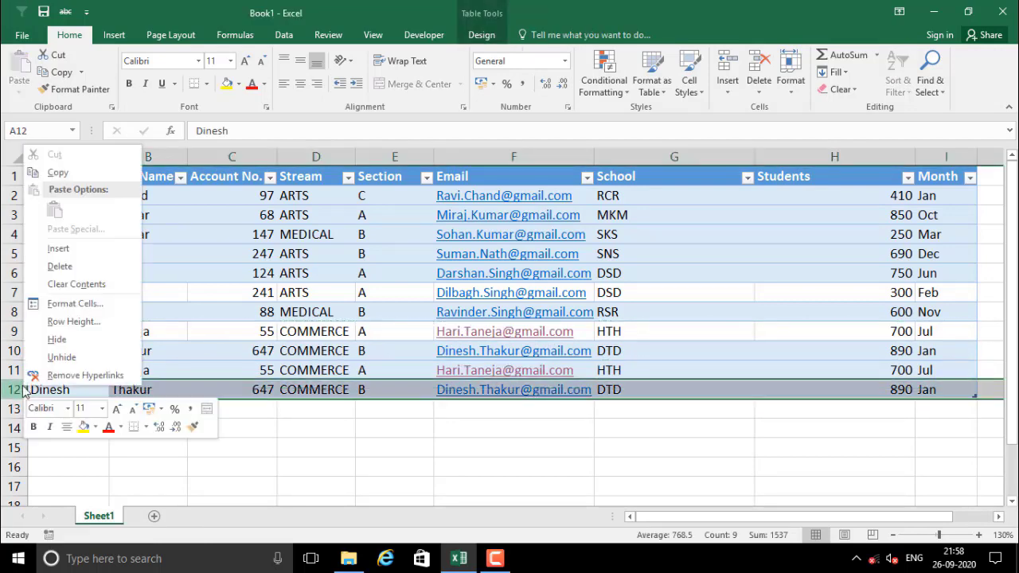
pyautogui.click(62, 248)
pyautogui.click(349, 448)
pyautogui.click(252, 391)
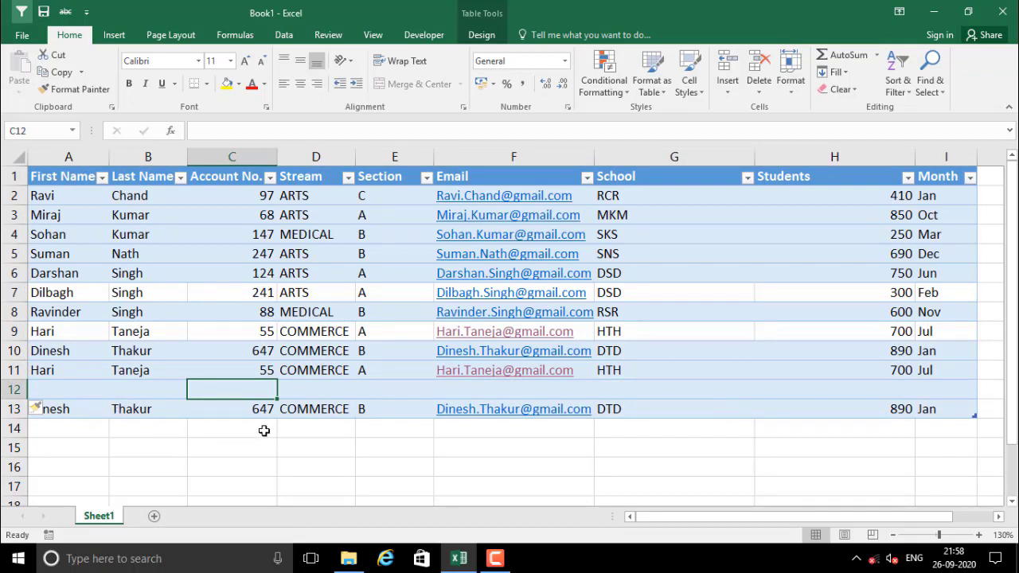
pyautogui.click(156, 388)
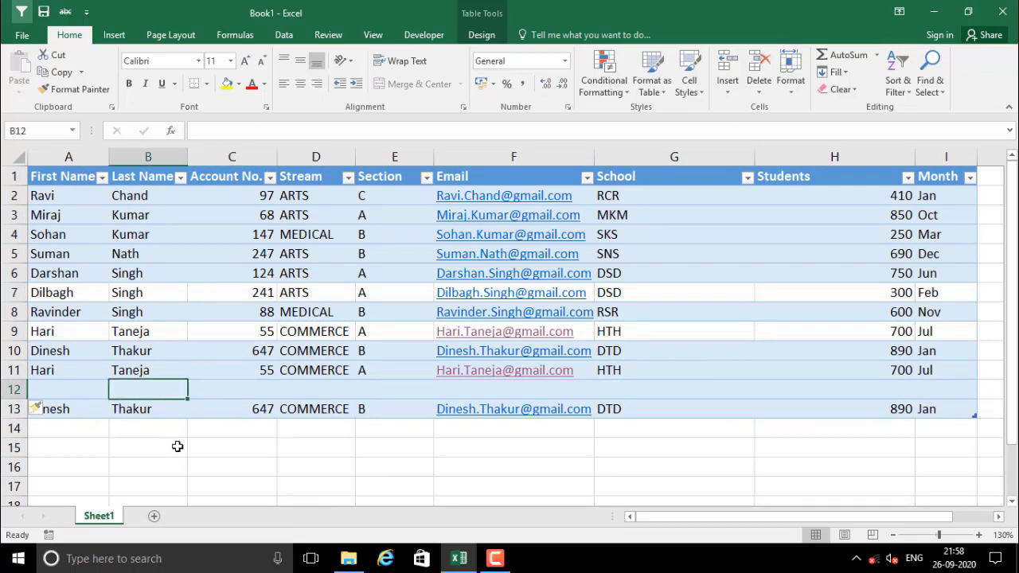
pyautogui.click(289, 389)
# Check rows 11–13: the blank row 12 and the duplicate record in row 13
pyautogui.moveTo(62, 367); pyautogui.dragTo(928, 407)
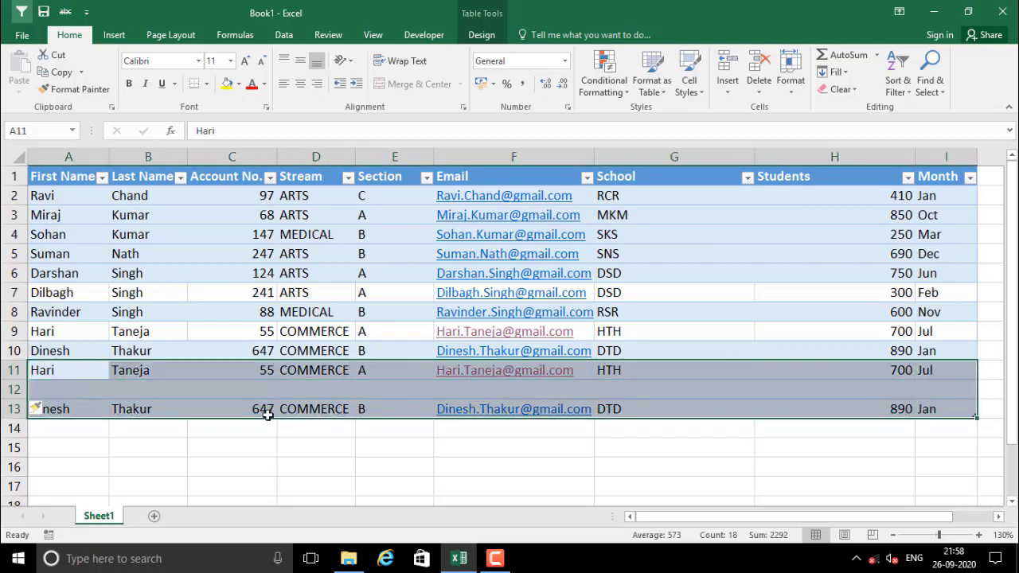
pyautogui.click(221, 397)
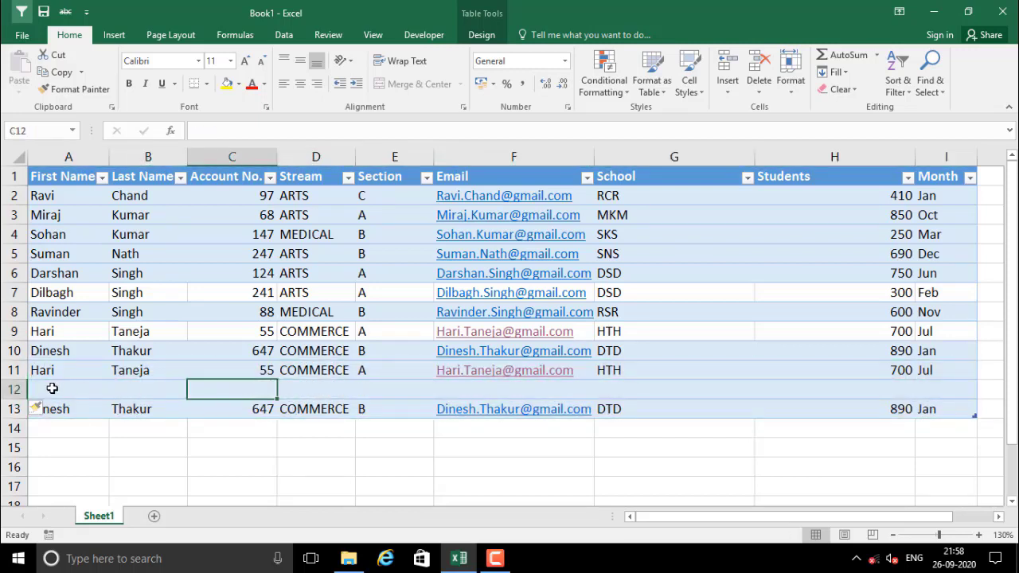
pyautogui.moveTo(50, 389); pyautogui.dragTo(944, 384)
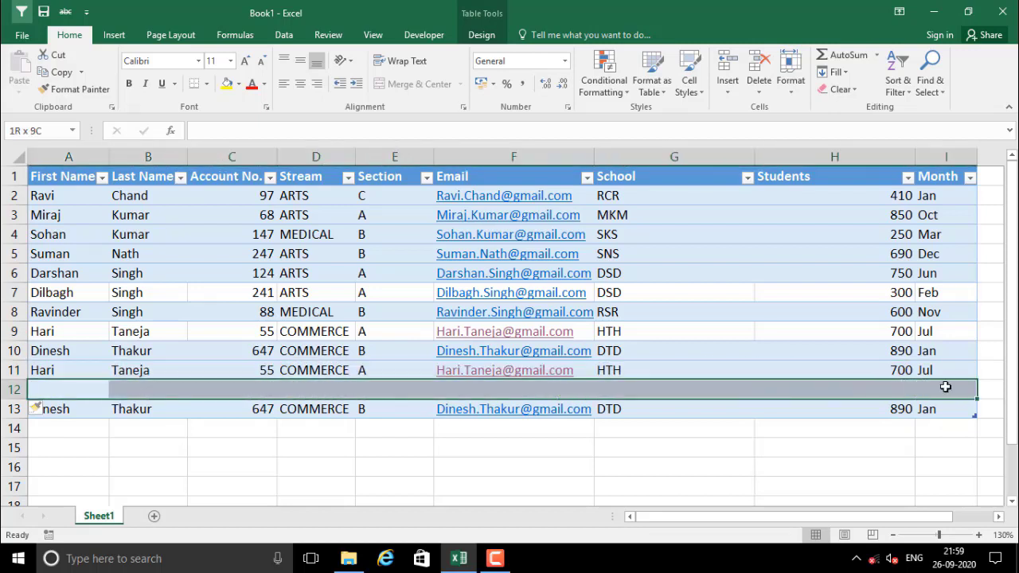
pyautogui.click(180, 389)
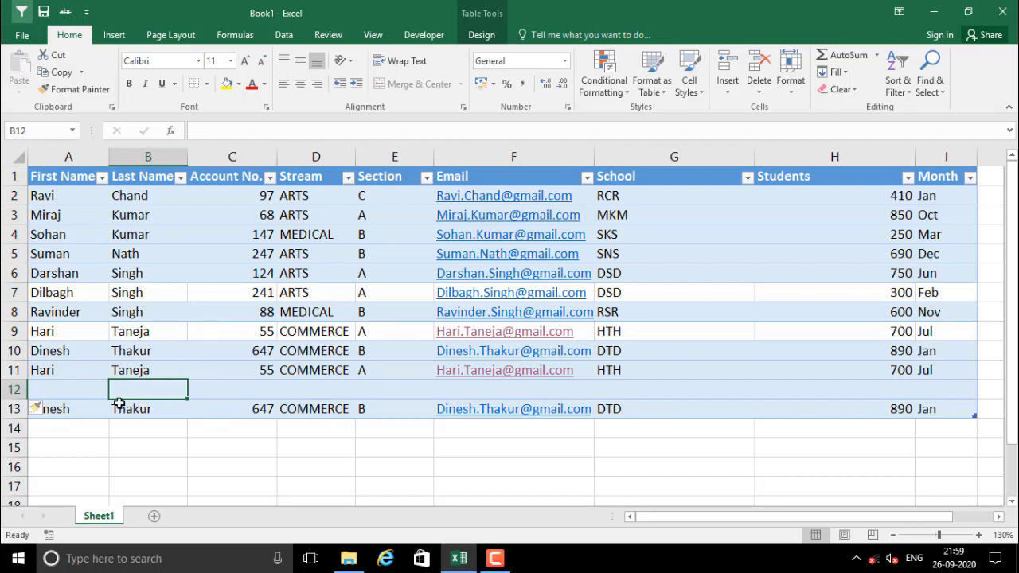
pyautogui.moveTo(68, 390); pyautogui.dragTo(942, 387)
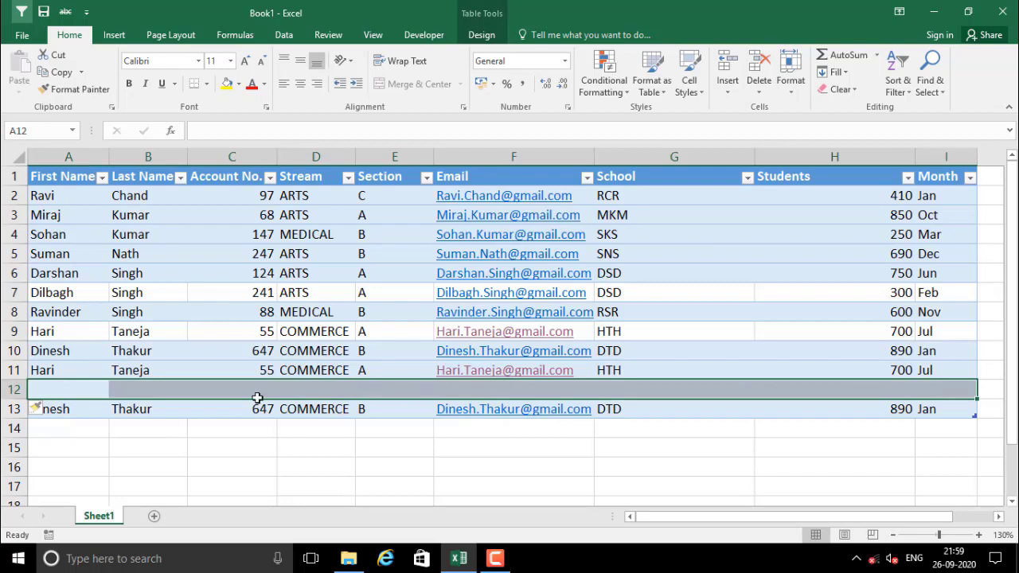
pyautogui.moveTo(45, 409); pyautogui.dragTo(930, 409)
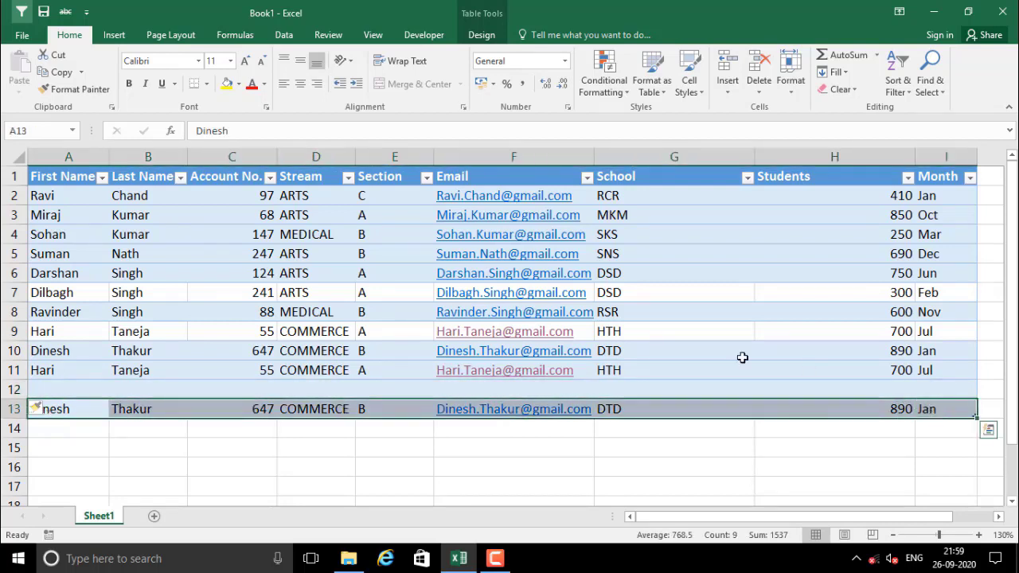
pyautogui.click(283, 387)
pyautogui.click(150, 383)
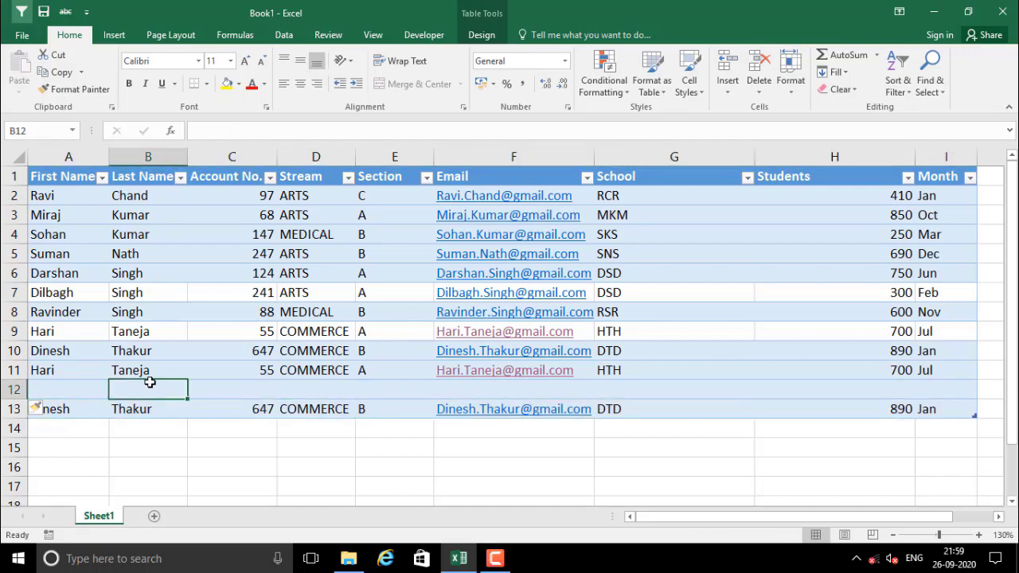
pyautogui.click(137, 371)
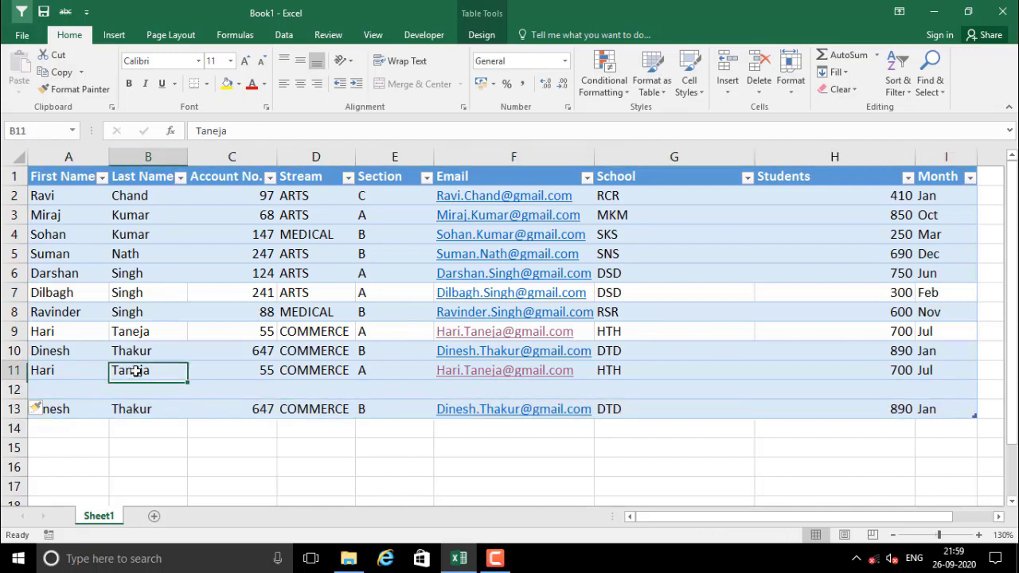
# Remove the 2 duplicate COMMERCE records with Remove Duplicates across all columns
pyautogui.click(478, 21)
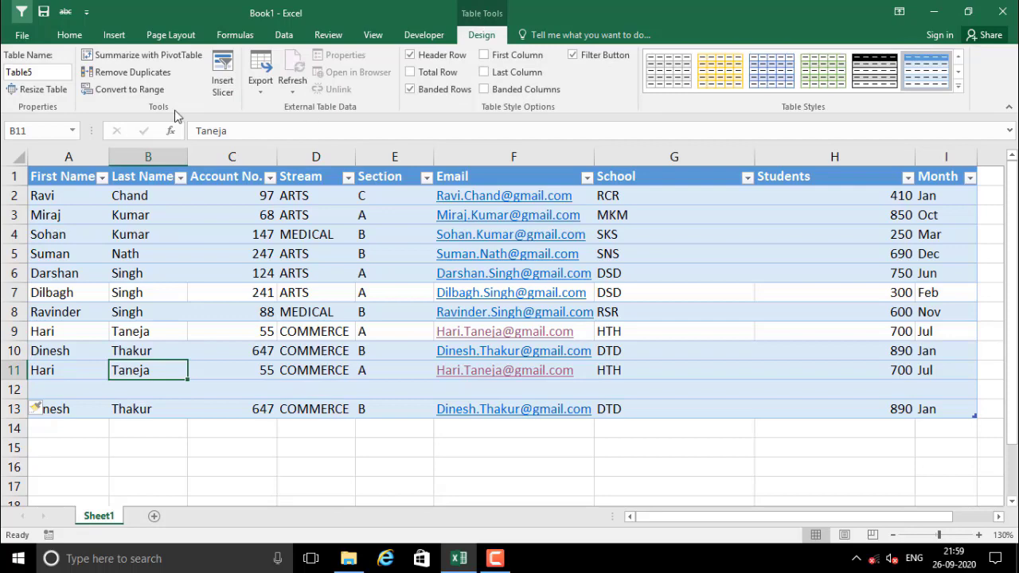
pyautogui.click(141, 74)
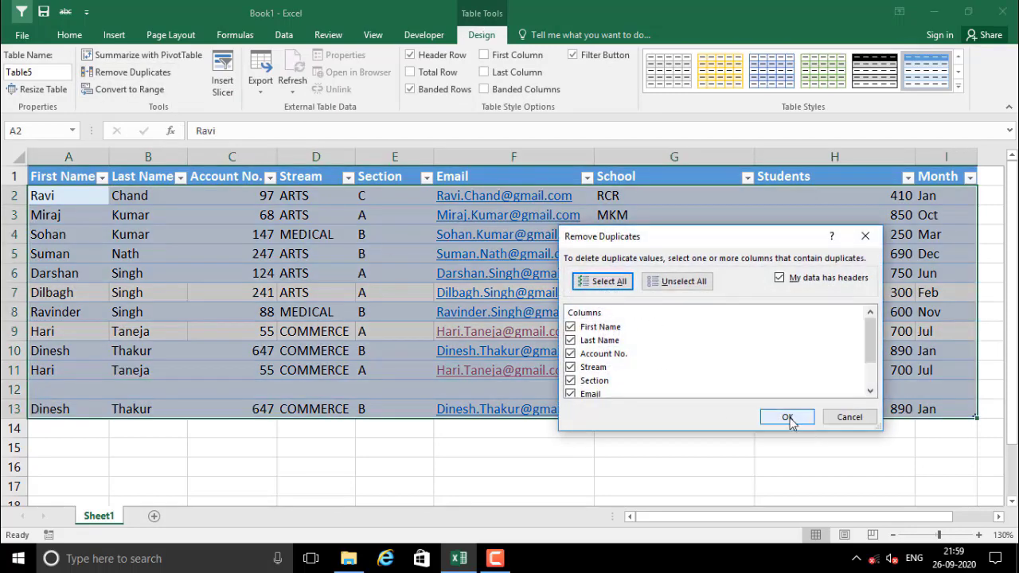
pyautogui.click(787, 418)
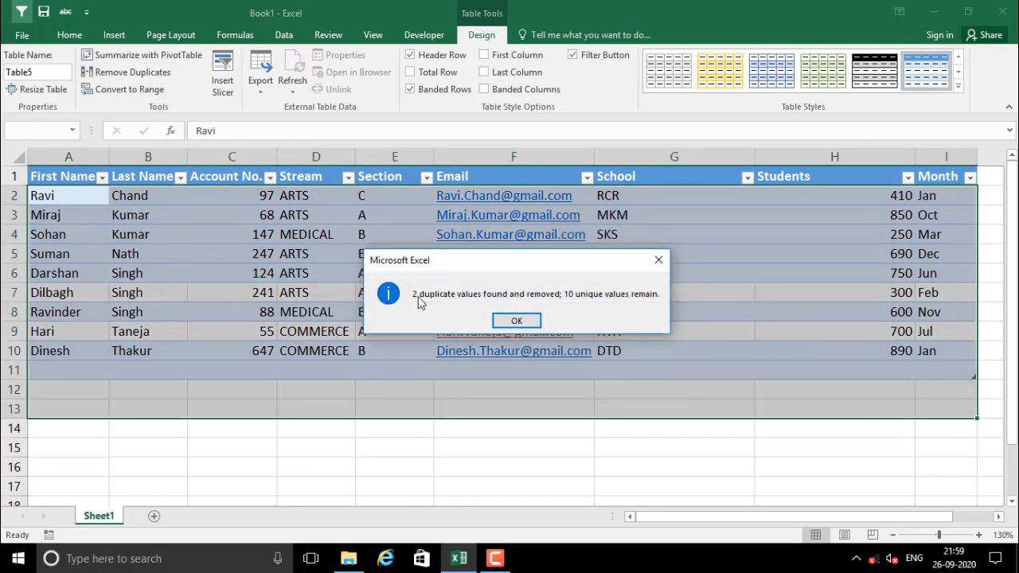
pyautogui.click(516, 321)
pyautogui.click(271, 410)
# Delete the leftover blank row 11, then undo that deletion
pyautogui.click(13, 369)
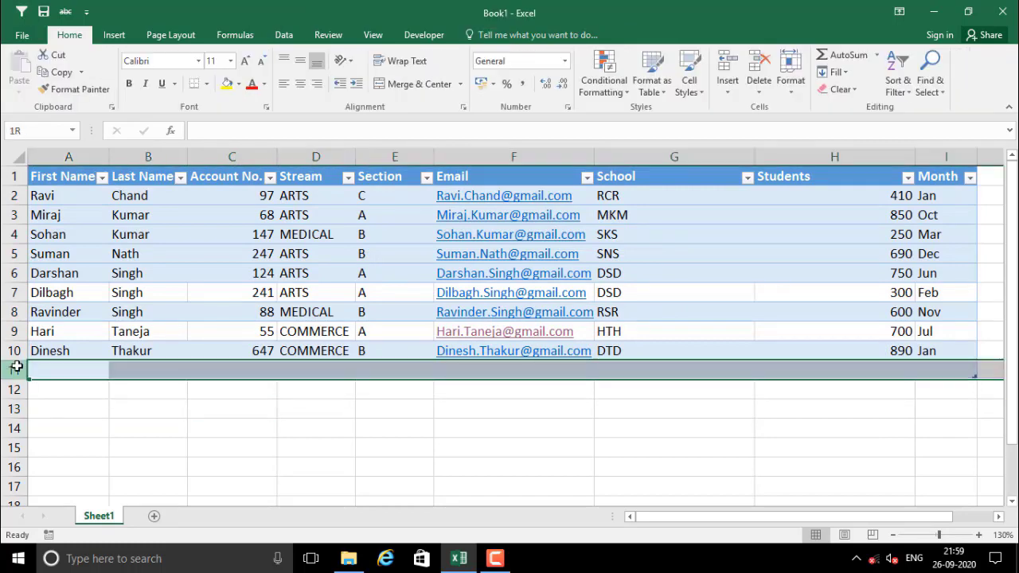
pyautogui.rightClick(14, 368)
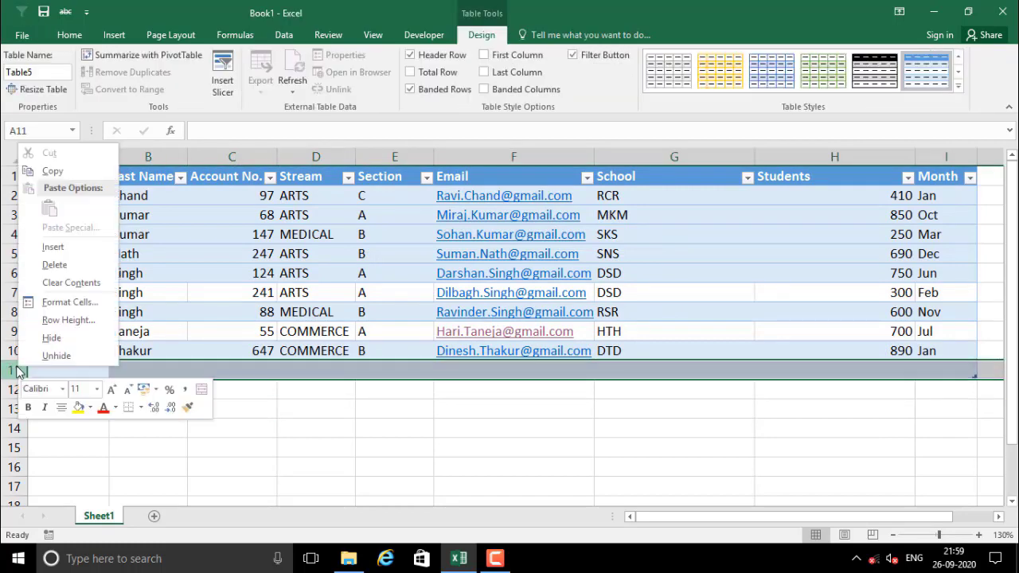
pyautogui.click(54, 264)
pyautogui.click(266, 400)
pyautogui.click(193, 337)
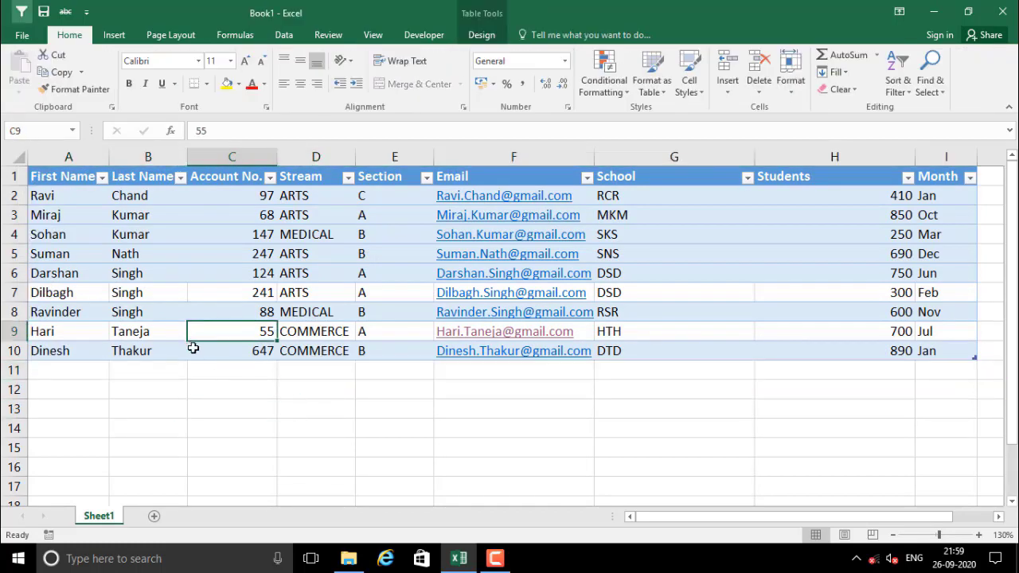
pyautogui.hotkey('ctrl', 'z')
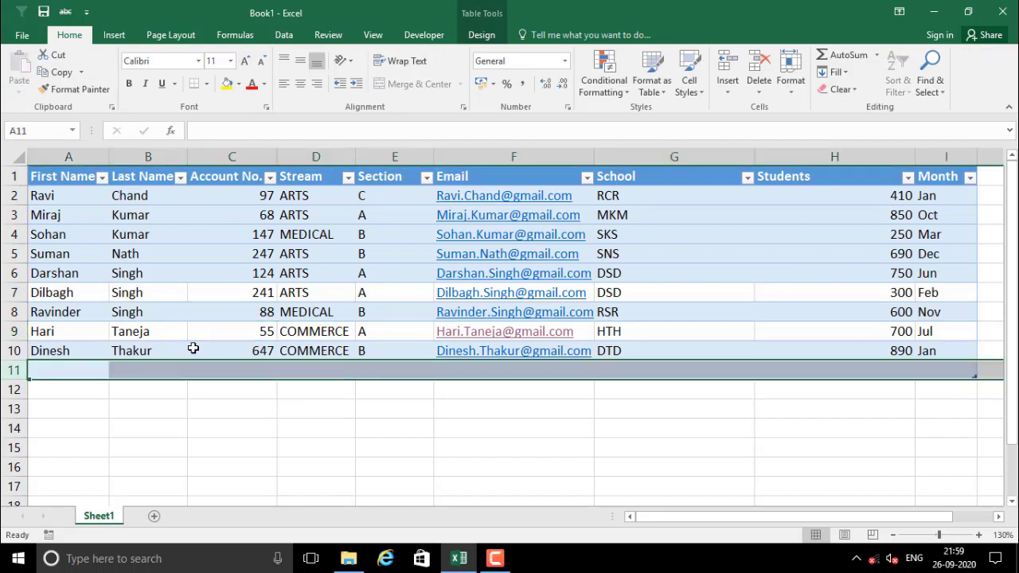
# Undo to restore the duplicates, then rerun Remove Duplicates from the Data tab across all columns
pyautogui.hotkey('ctrl', 'z')
pyautogui.click(185, 394)
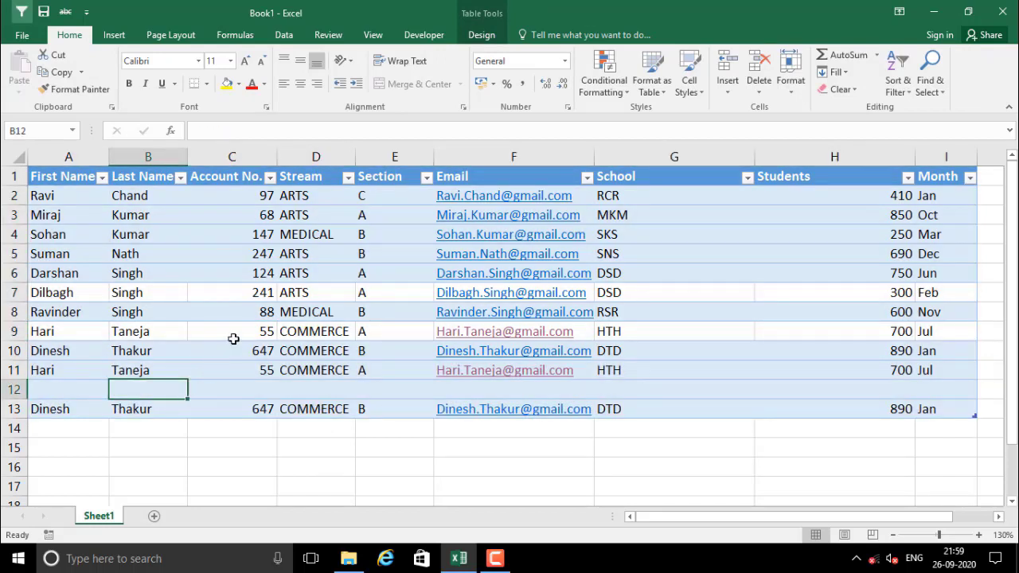
pyautogui.click(481, 35)
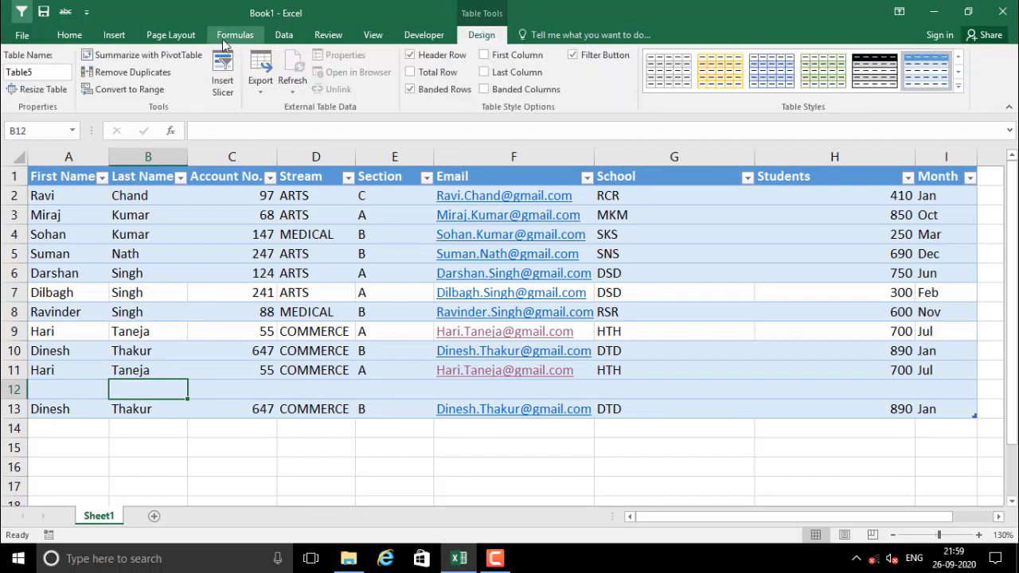
pyautogui.click(285, 35)
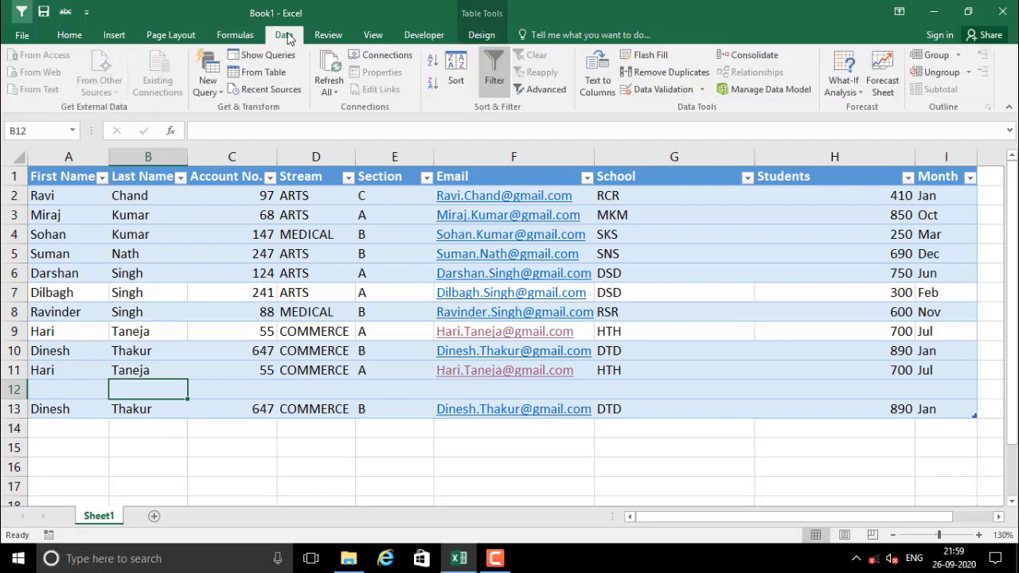
pyautogui.click(664, 73)
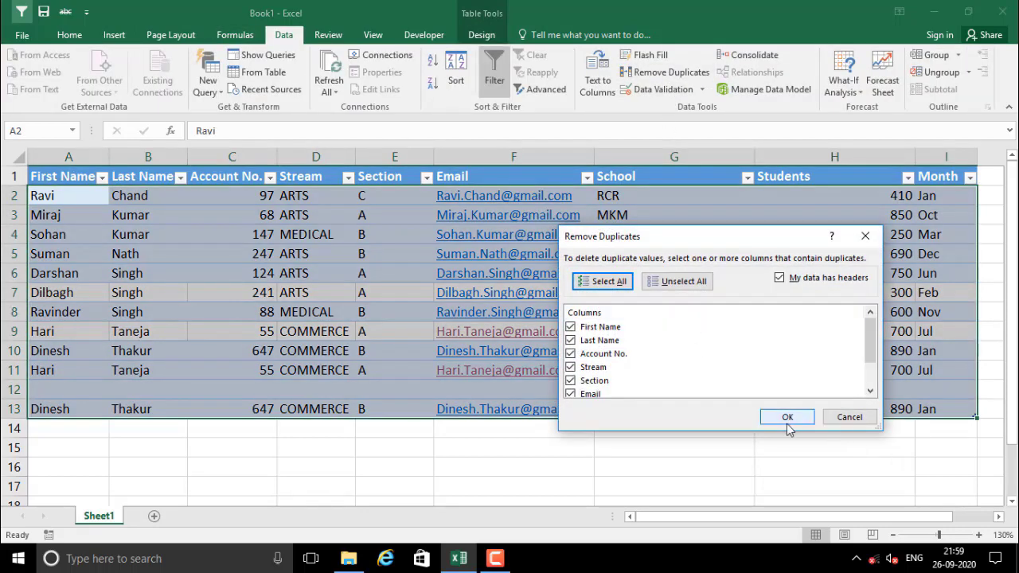
pyautogui.click(784, 418)
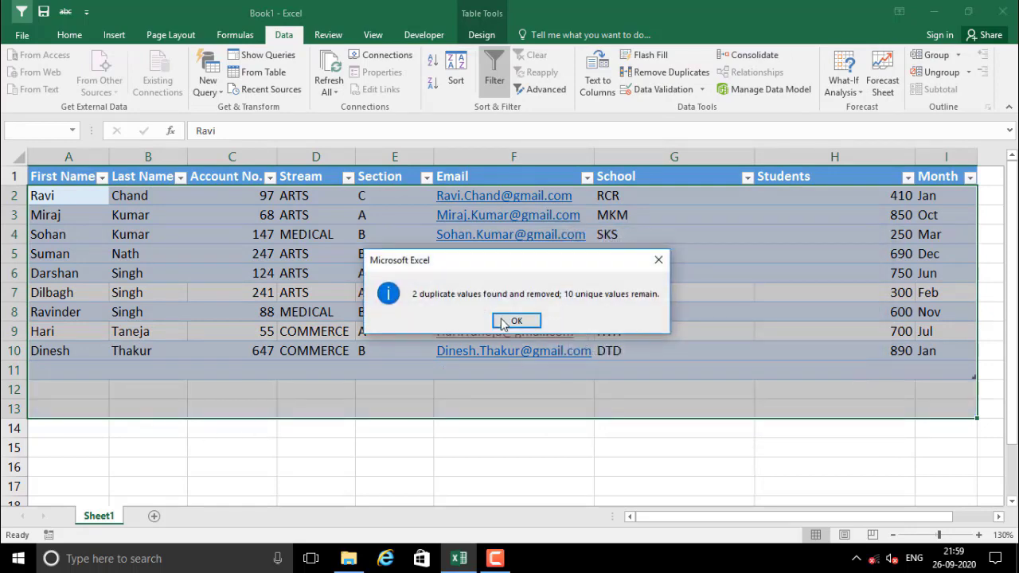
pyautogui.click(513, 321)
pyautogui.click(215, 387)
pyautogui.click(100, 373)
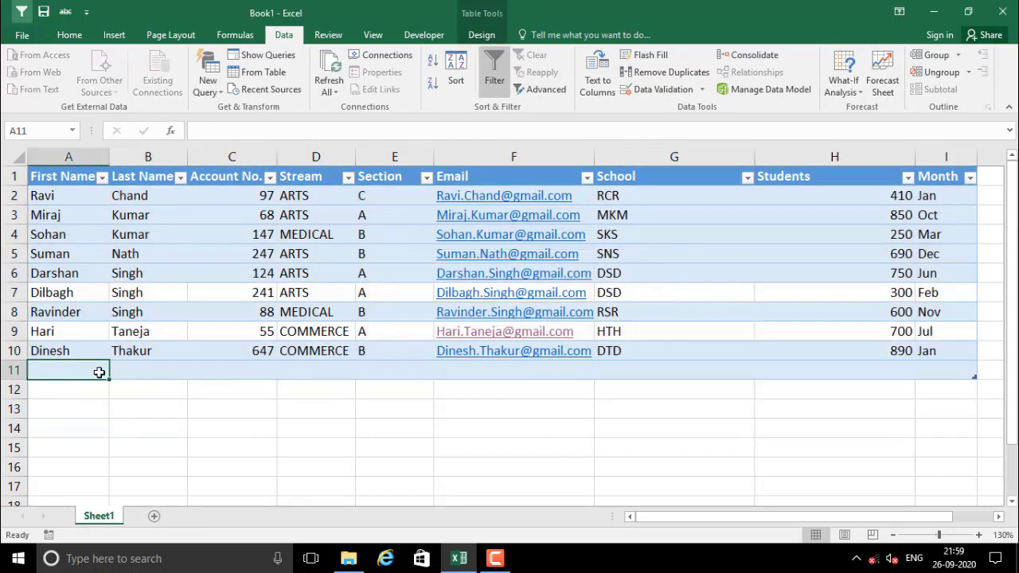
# Undo the duplicate removal and delete the blank row 12 between the repeated records
pyautogui.hotkey('ctrl', 'z')
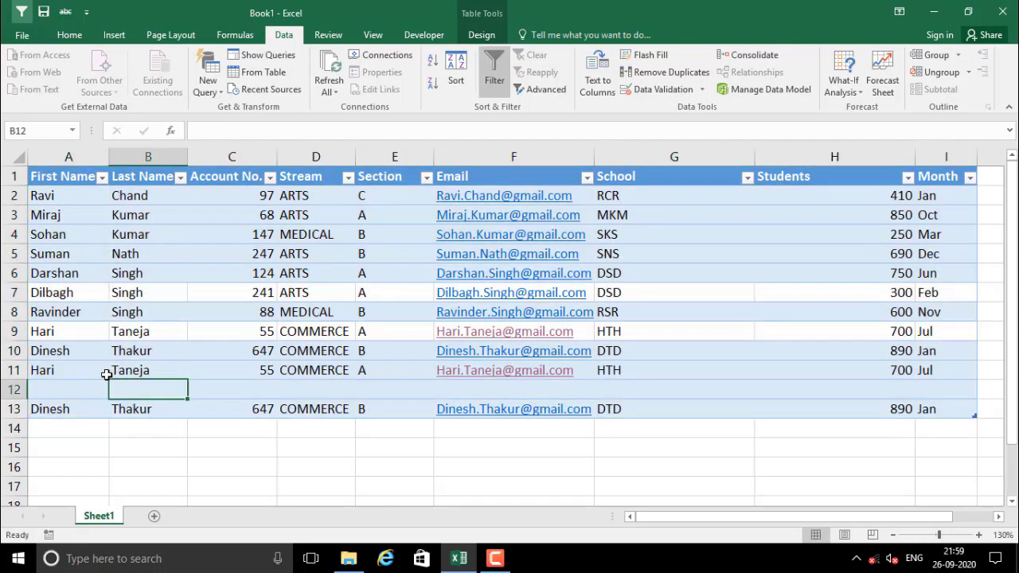
pyautogui.click(244, 390)
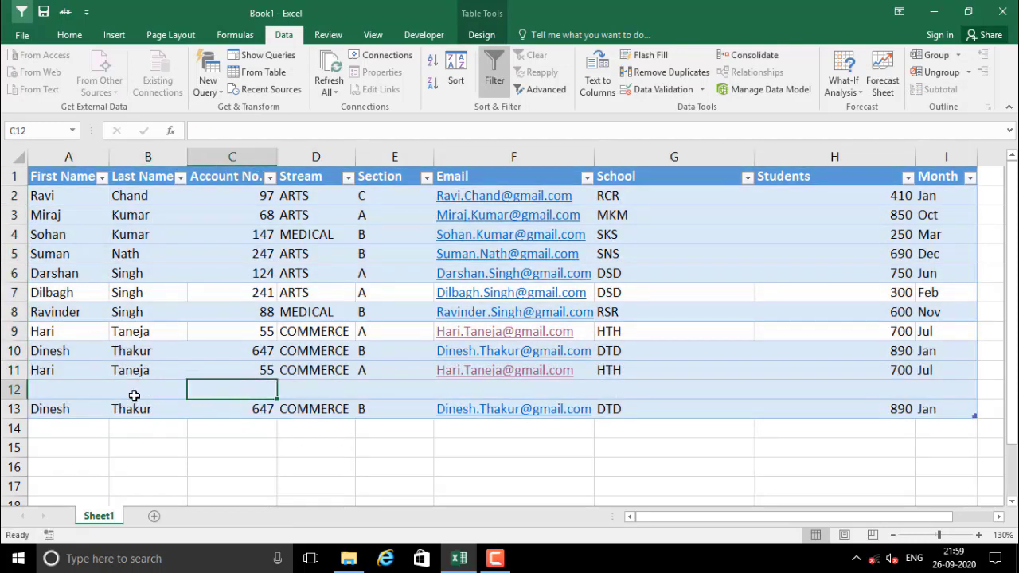
pyautogui.click(14, 389)
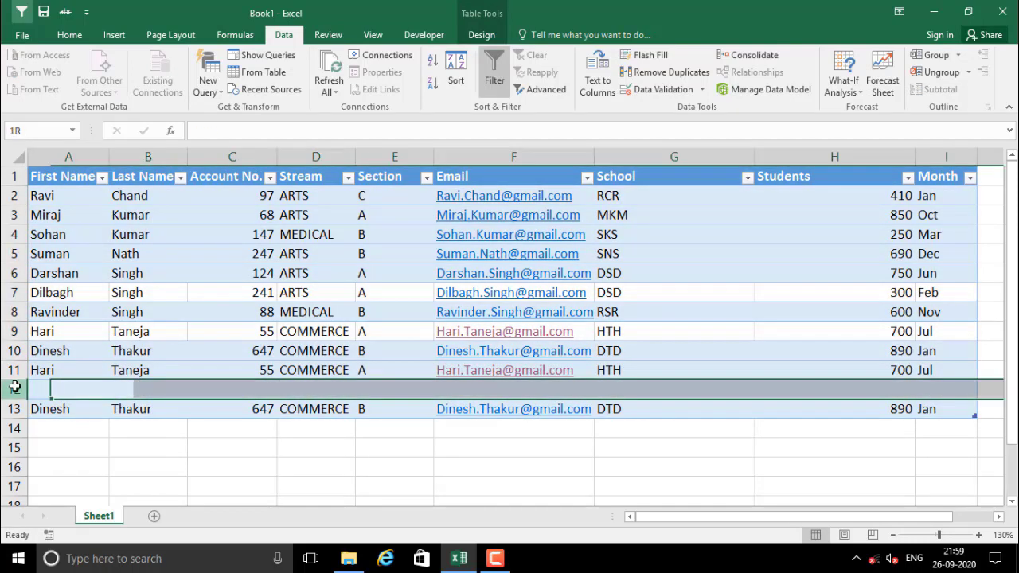
pyautogui.rightClick(14, 390)
pyautogui.click(51, 285)
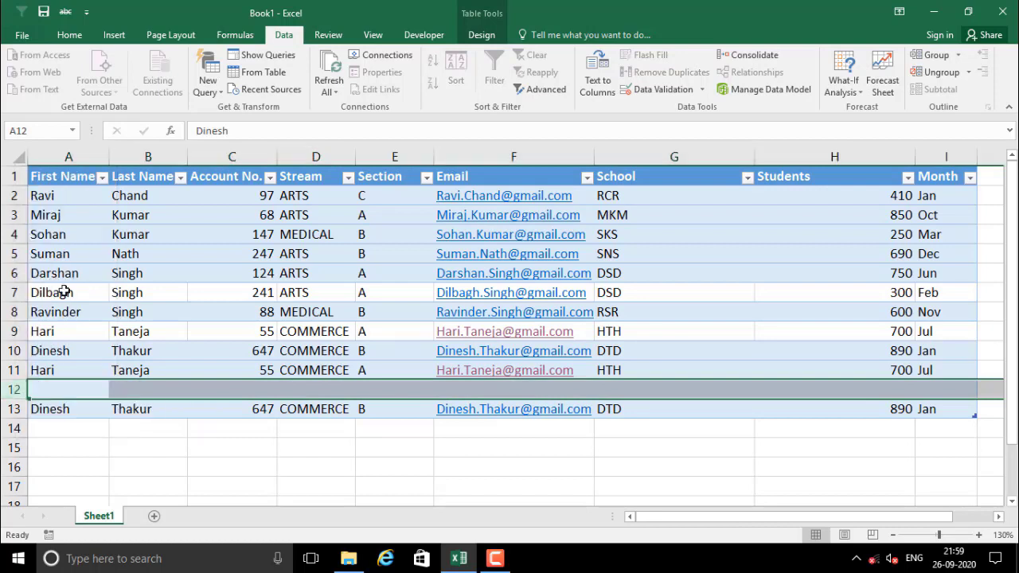
pyautogui.click(234, 425)
# Change the Account No. in C12 to 648
pyautogui.click(245, 388)
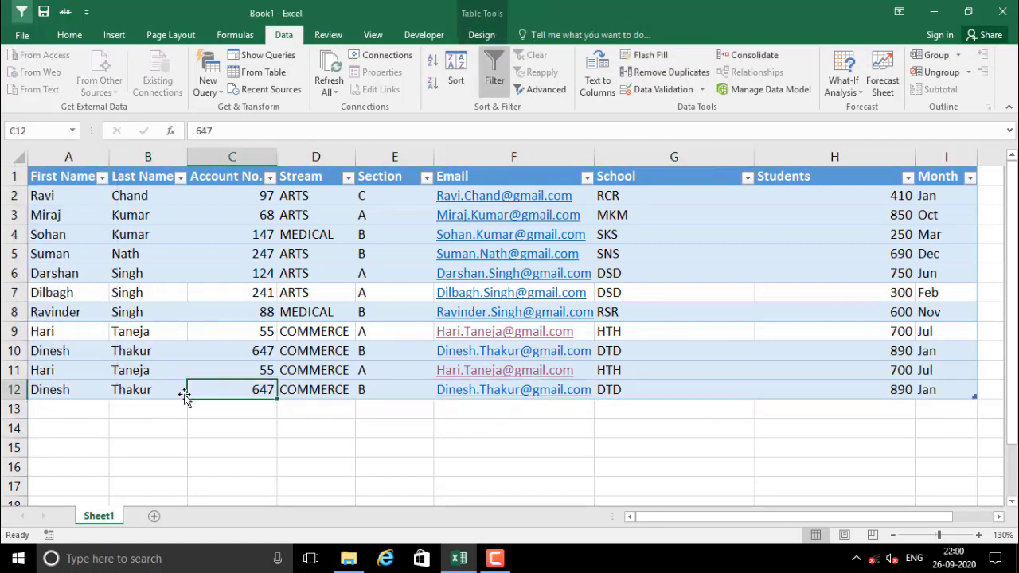
pyautogui.click(74, 387)
pyautogui.click(261, 389)
pyautogui.write('648')
pyautogui.press('Return')
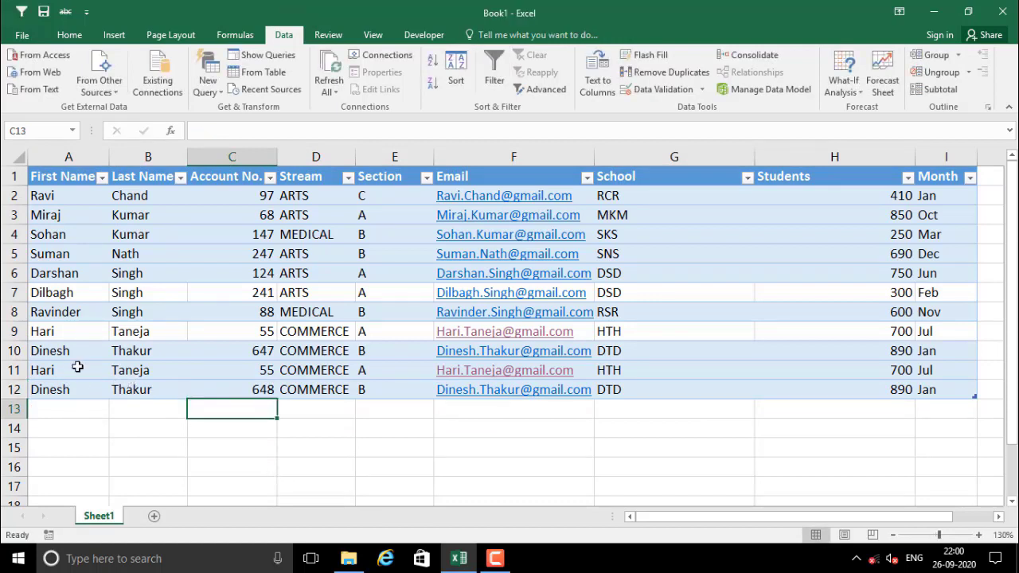
# Compare rows 10 and 12 and the Account No. values in C2:C12
pyautogui.moveTo(49, 351); pyautogui.dragTo(257, 355)
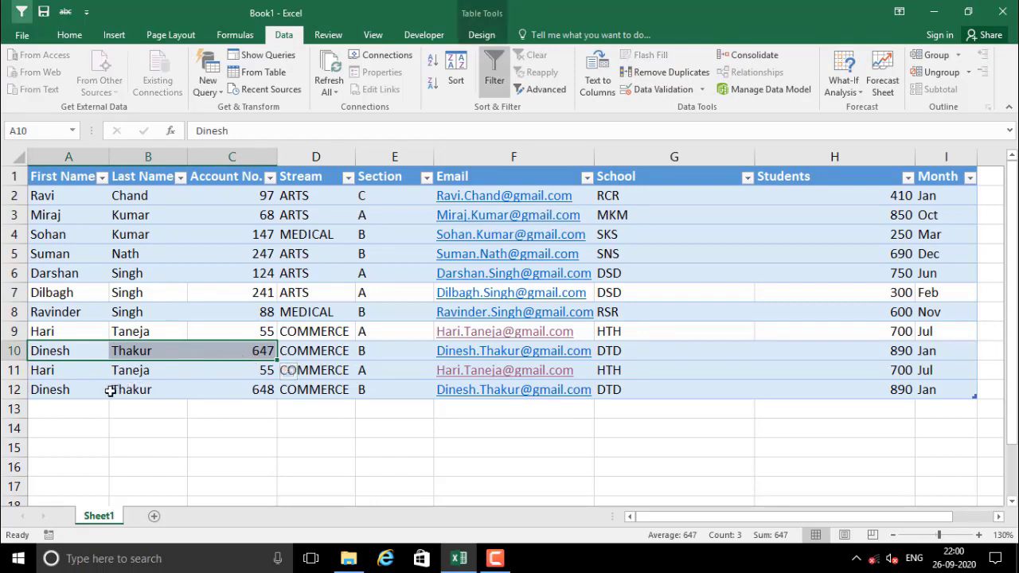
pyautogui.moveTo(45, 390); pyautogui.dragTo(255, 389)
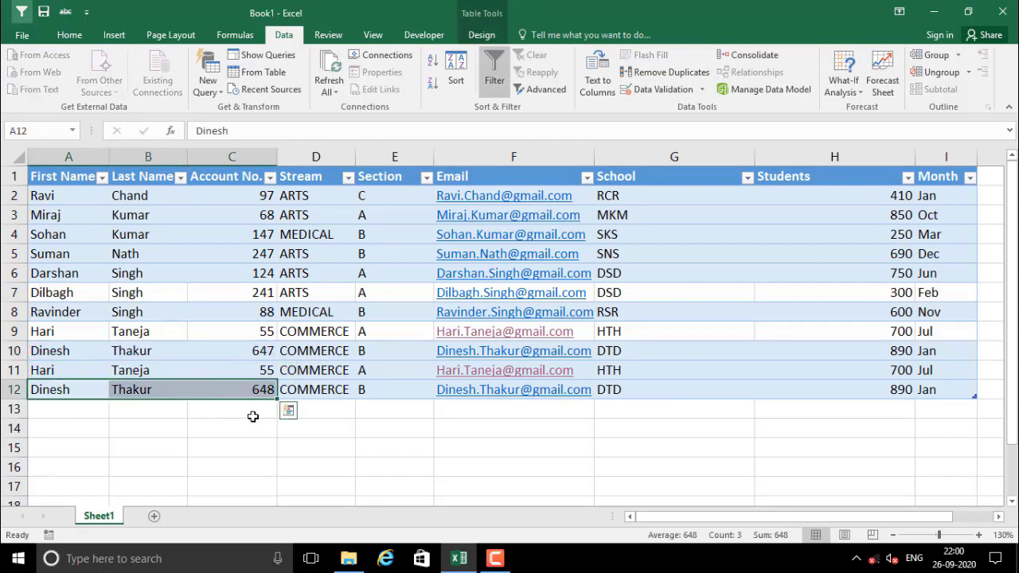
pyautogui.click(253, 426)
pyautogui.moveTo(235, 190); pyautogui.dragTo(235, 389)
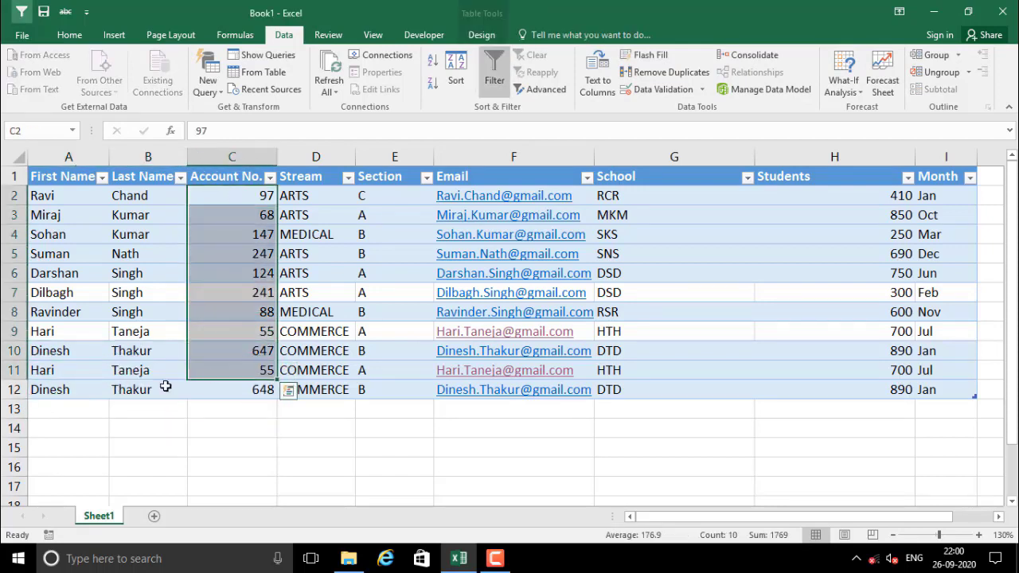
pyautogui.moveTo(46, 389); pyautogui.dragTo(228, 393)
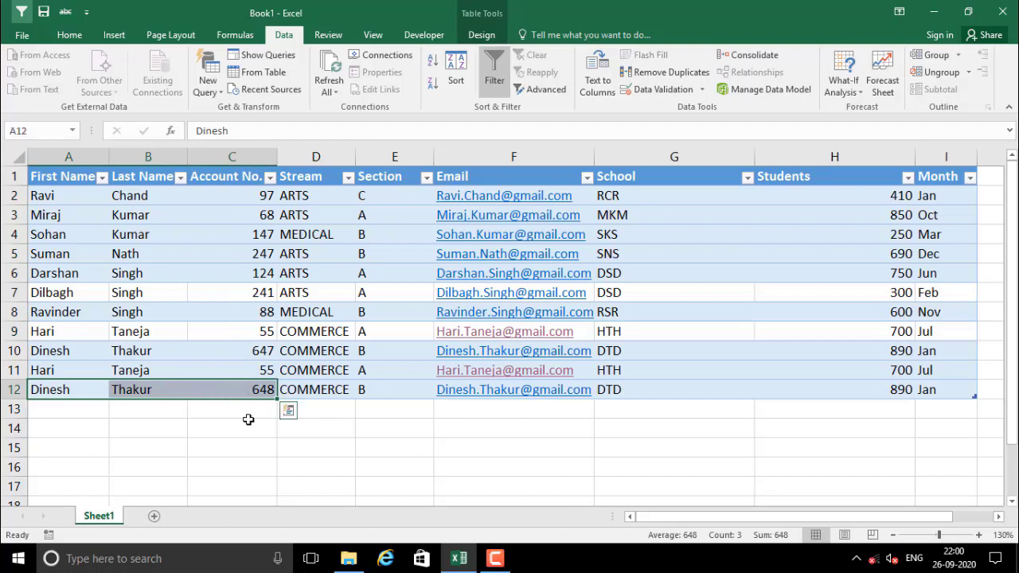
pyautogui.click(247, 420)
pyautogui.click(217, 335)
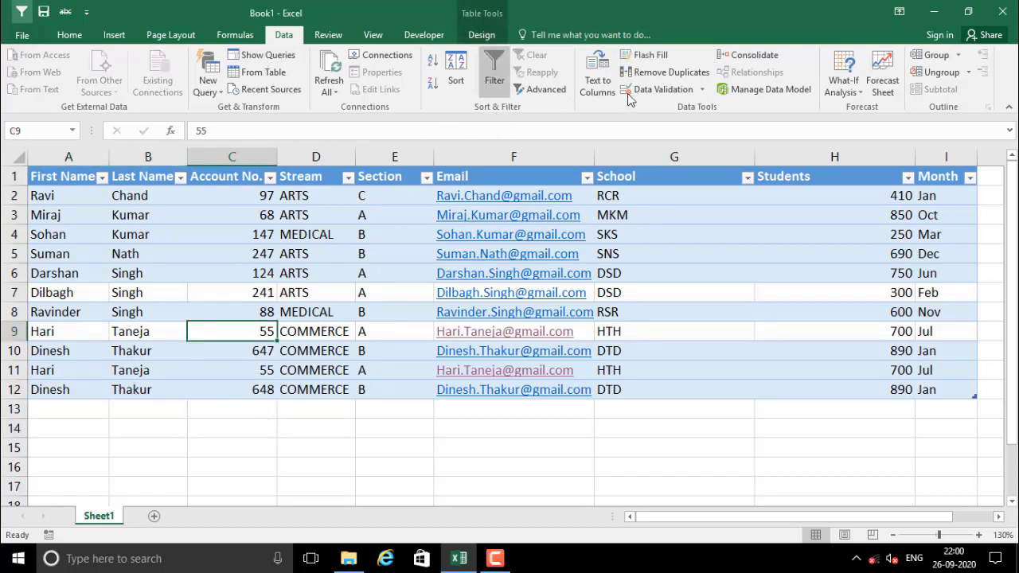
# Remove Duplicates checking only Account No., then undo that removal
pyautogui.click(665, 72)
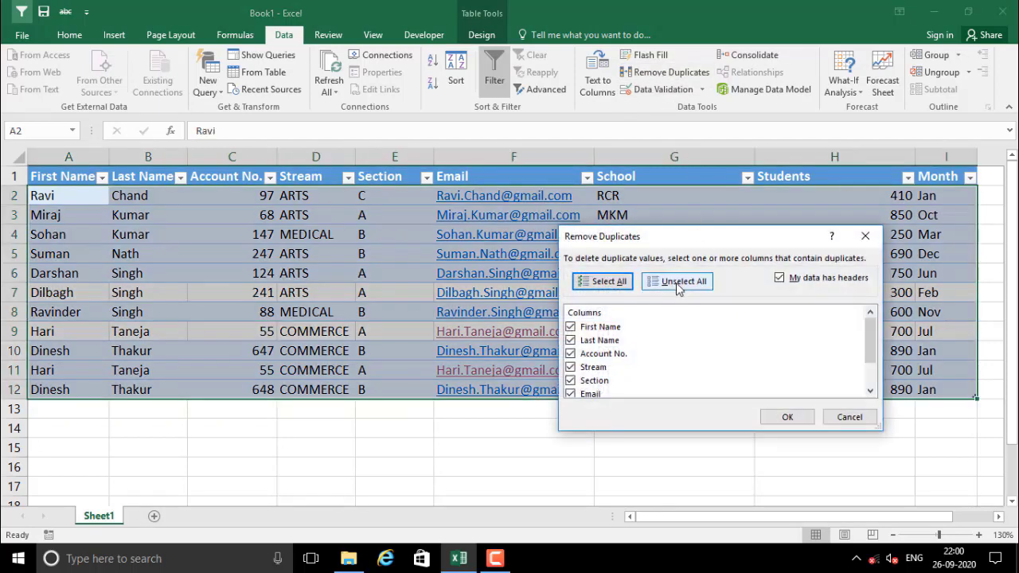
pyautogui.click(678, 287)
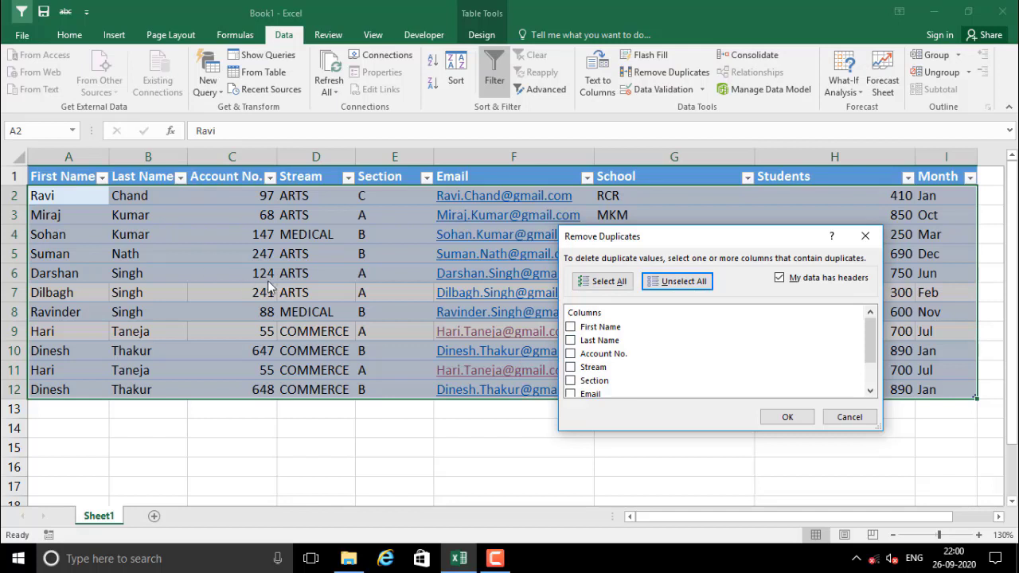
pyautogui.click(570, 354)
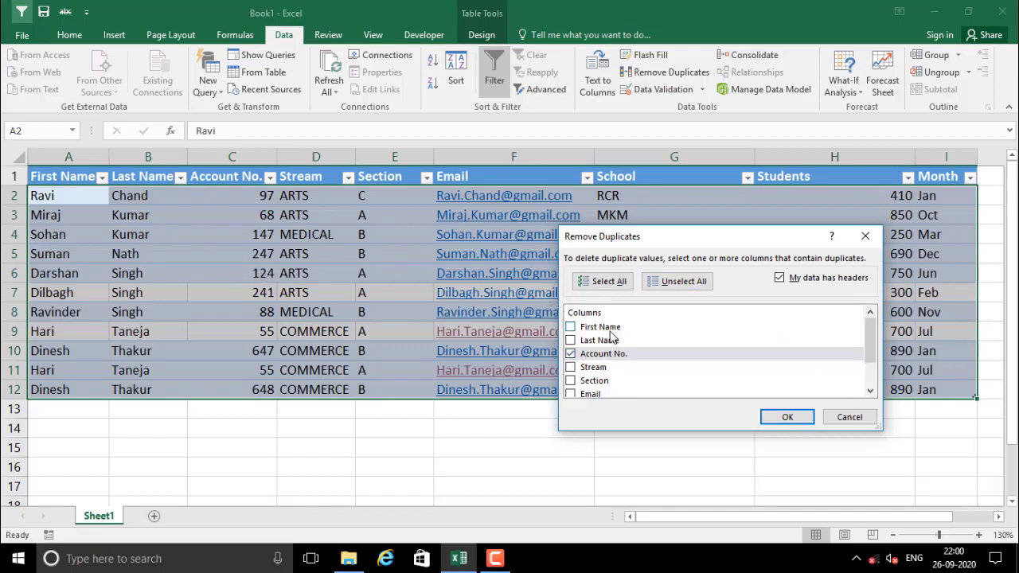
pyautogui.click(786, 417)
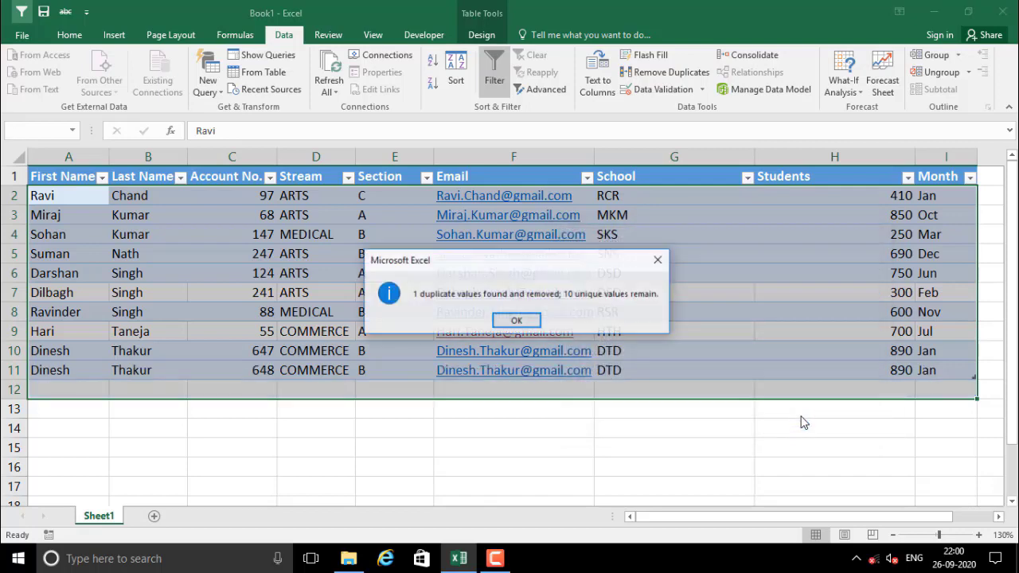
pyautogui.click(517, 320)
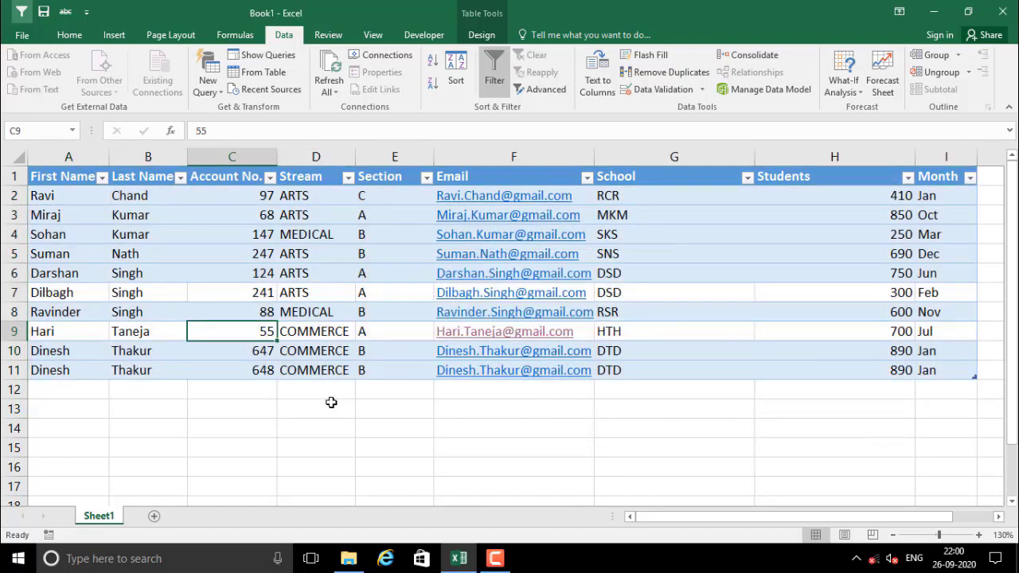
pyautogui.click(260, 372)
pyautogui.moveTo(47, 354); pyautogui.dragTo(281, 374)
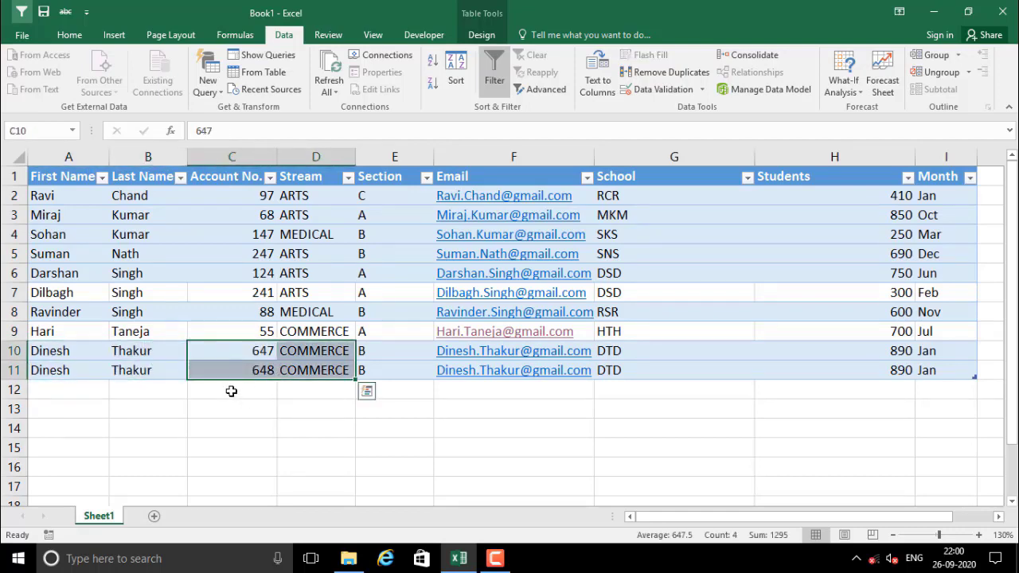
pyautogui.hotkey('ctrl', 'z')
# Clear the contents of rows 11–12 and delete both rows
pyautogui.click(221, 353)
pyautogui.click(213, 388)
pyautogui.moveTo(62, 373); pyautogui.dragTo(970, 388)
pyautogui.press('Delete')
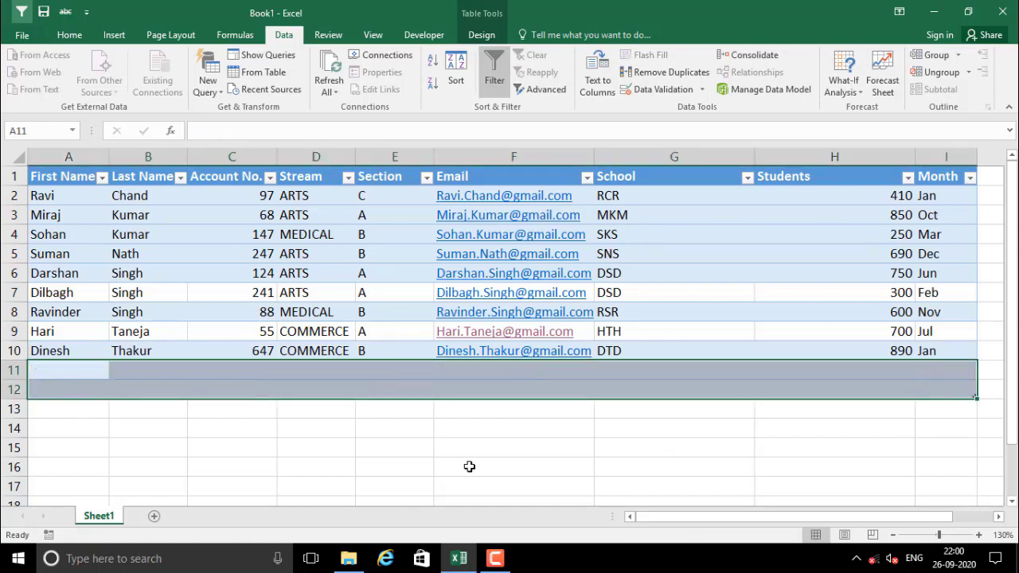
pyautogui.click(470, 467)
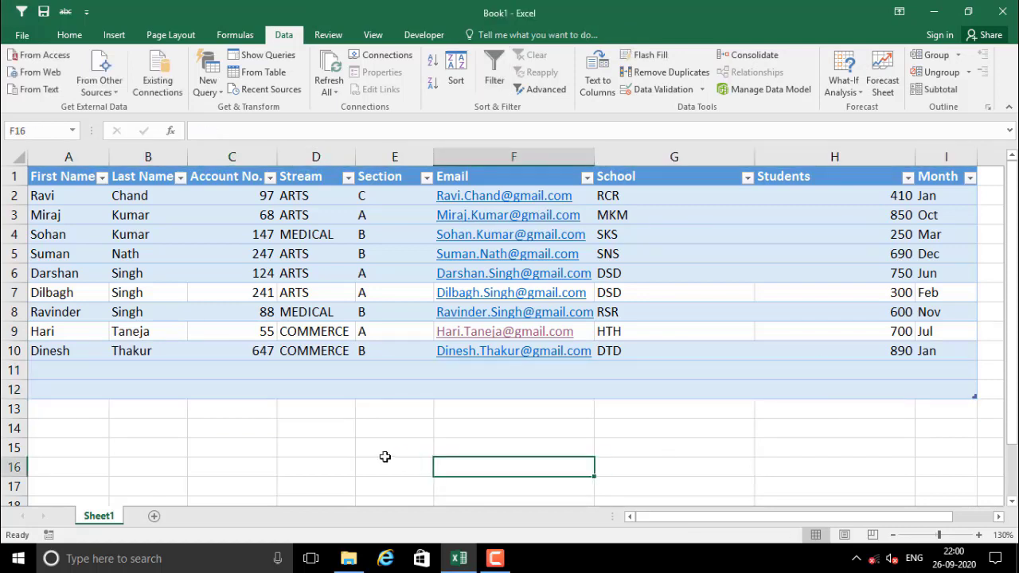
pyautogui.moveTo(16, 371); pyautogui.dragTo(16, 388)
pyautogui.rightClick(16, 389)
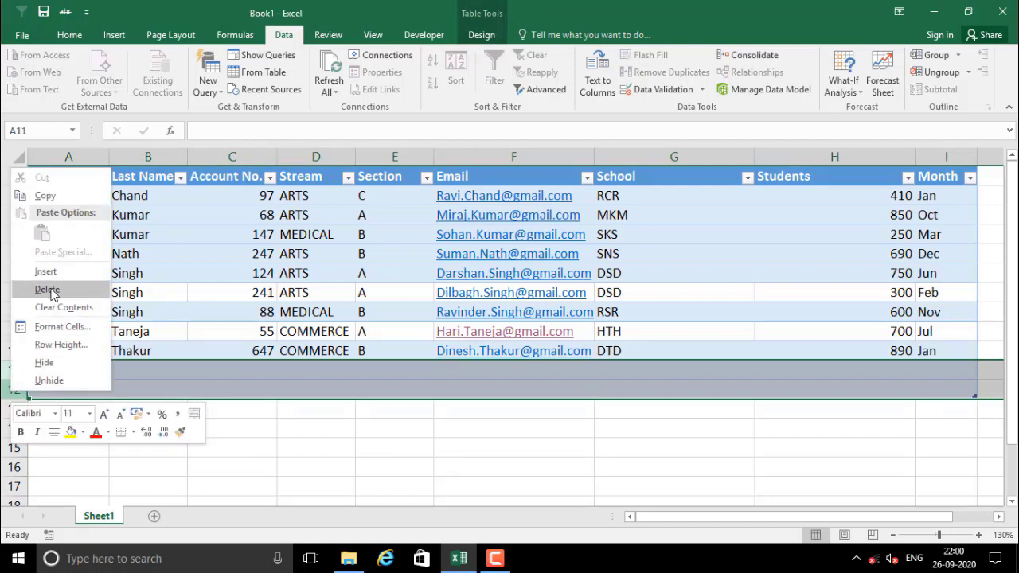
pyautogui.click(45, 289)
# Review the entries in C6 and the MEDICAL and ARTS streams in D4 and D6
pyautogui.click(167, 427)
pyautogui.click(243, 410)
pyautogui.click(198, 278)
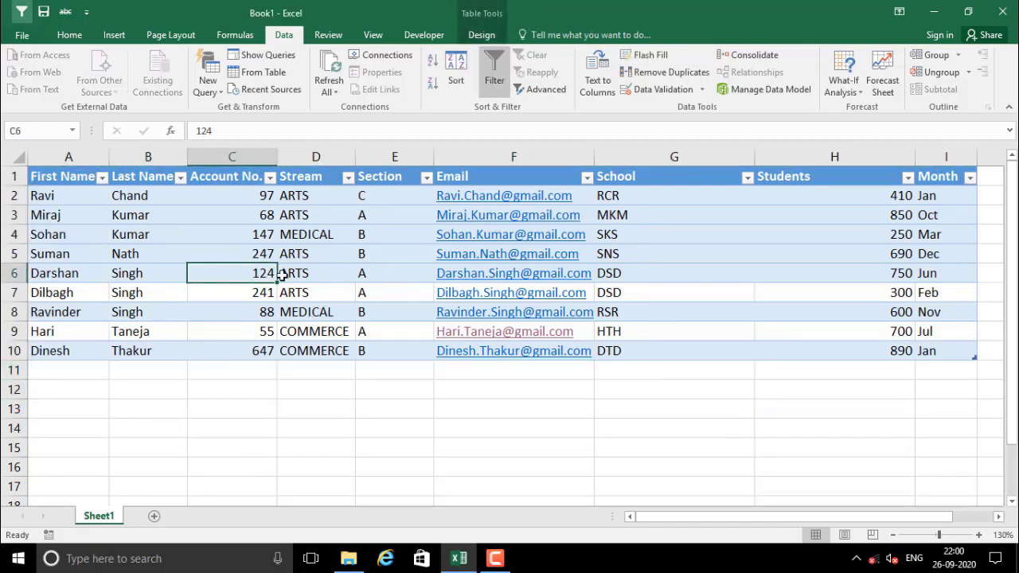
pyautogui.click(328, 232)
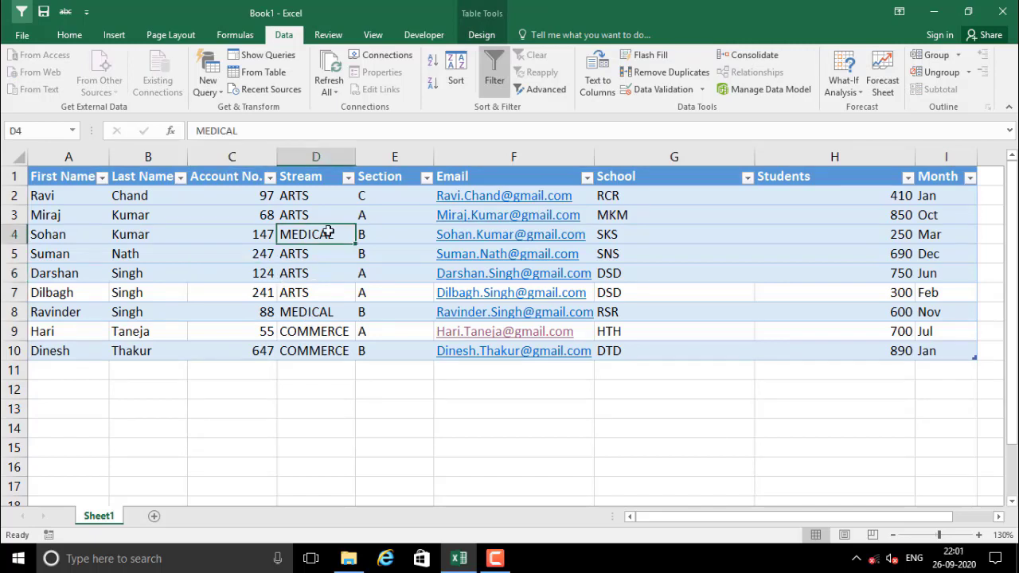
pyautogui.click(309, 271)
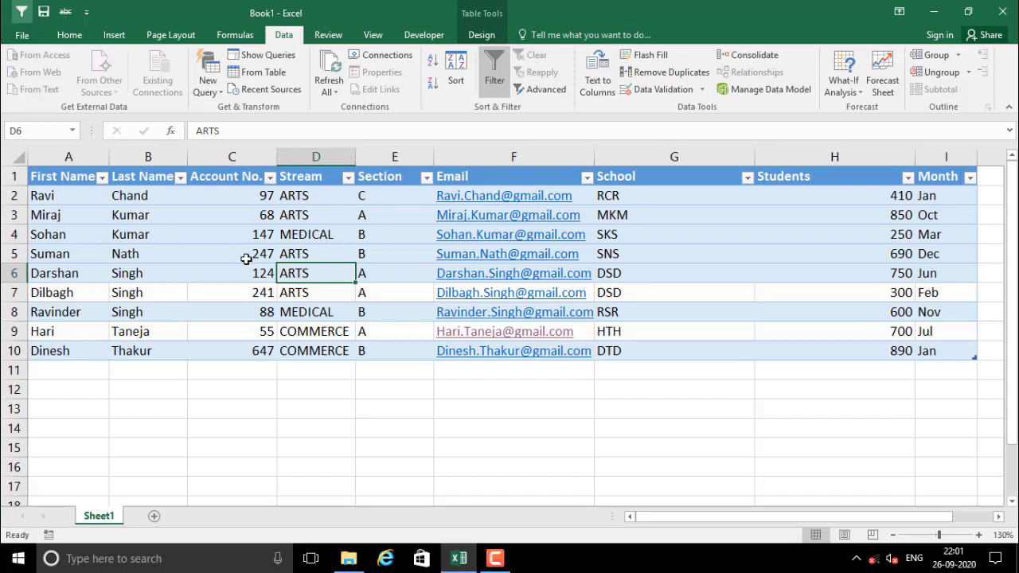
pyautogui.click(209, 271)
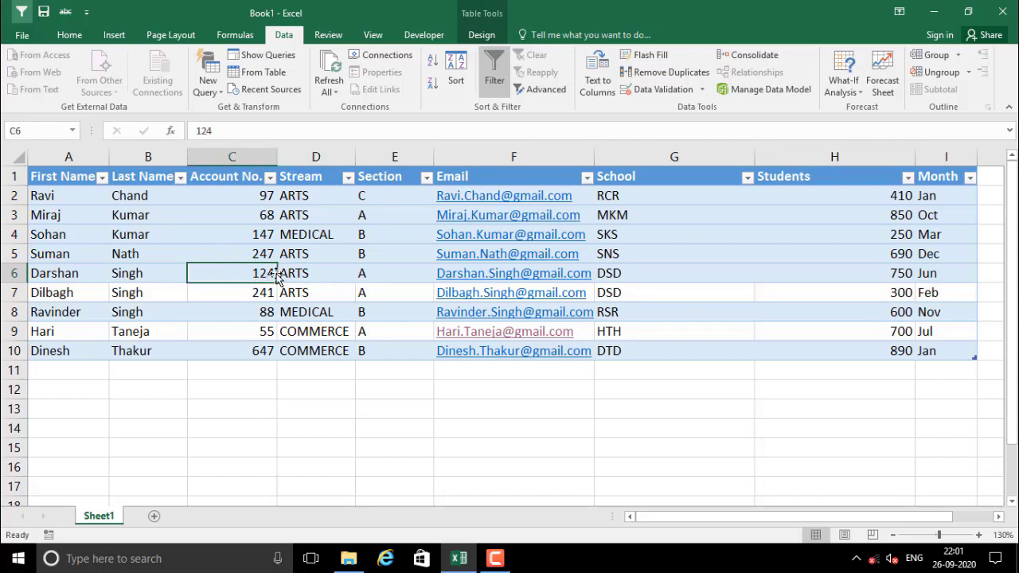
# Convert Table5 back to a normal range, confirming with Yes
pyautogui.click(337, 262)
pyautogui.click(212, 260)
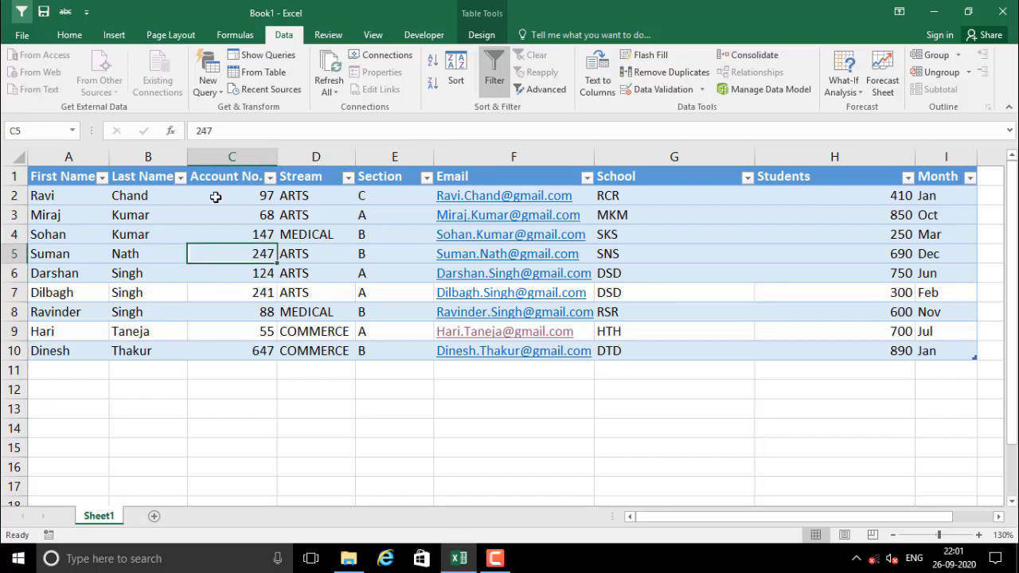
pyautogui.click(485, 38)
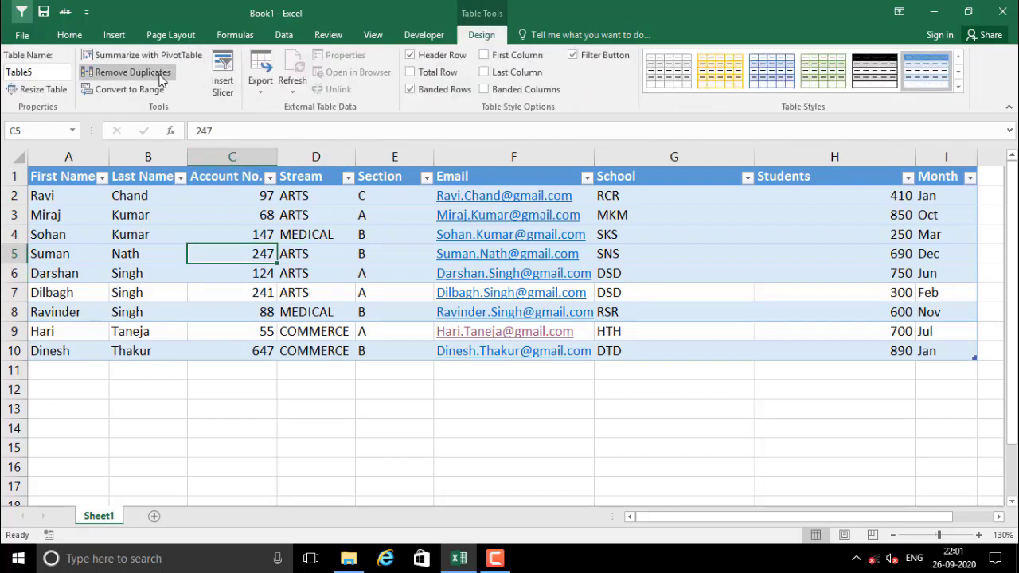
pyautogui.click(133, 94)
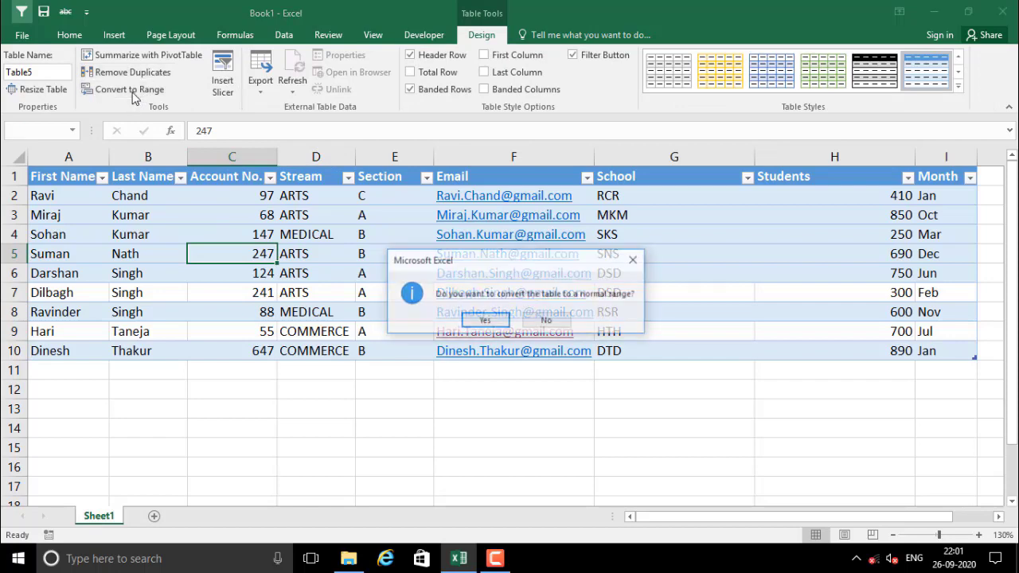
pyautogui.click(487, 320)
pyautogui.click(341, 291)
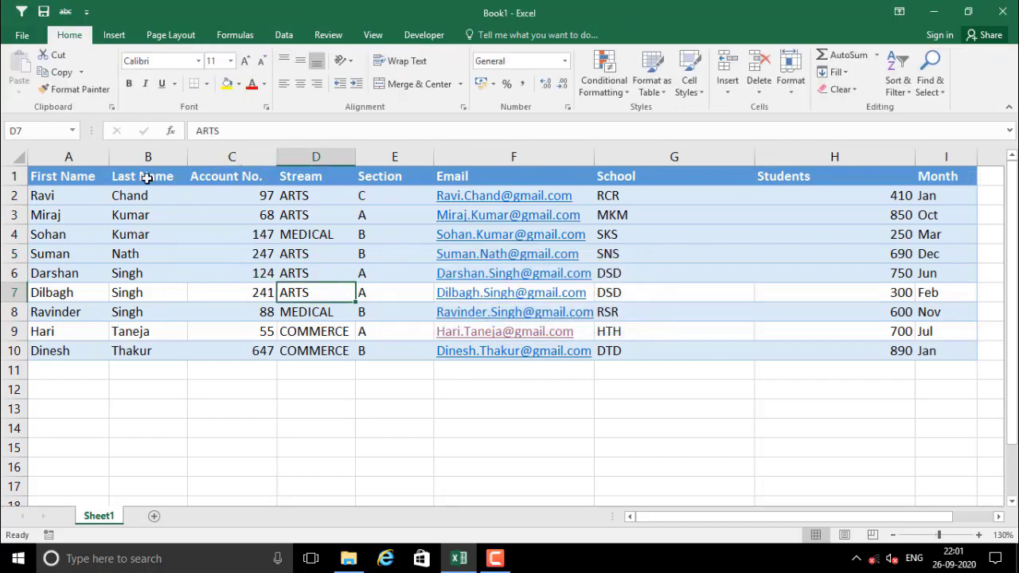
# Check the Students value in H4 and Account No. entries 124 and 88
pyautogui.moveTo(143, 175); pyautogui.dragTo(784, 309)
pyautogui.click(784, 309)
pyautogui.click(780, 237)
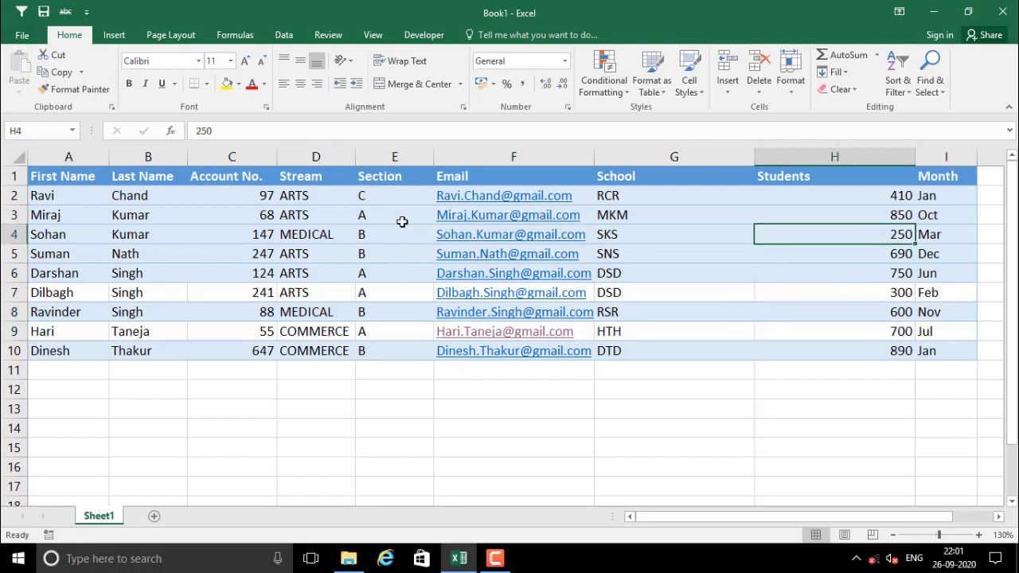
pyautogui.click(342, 176)
pyautogui.click(255, 182)
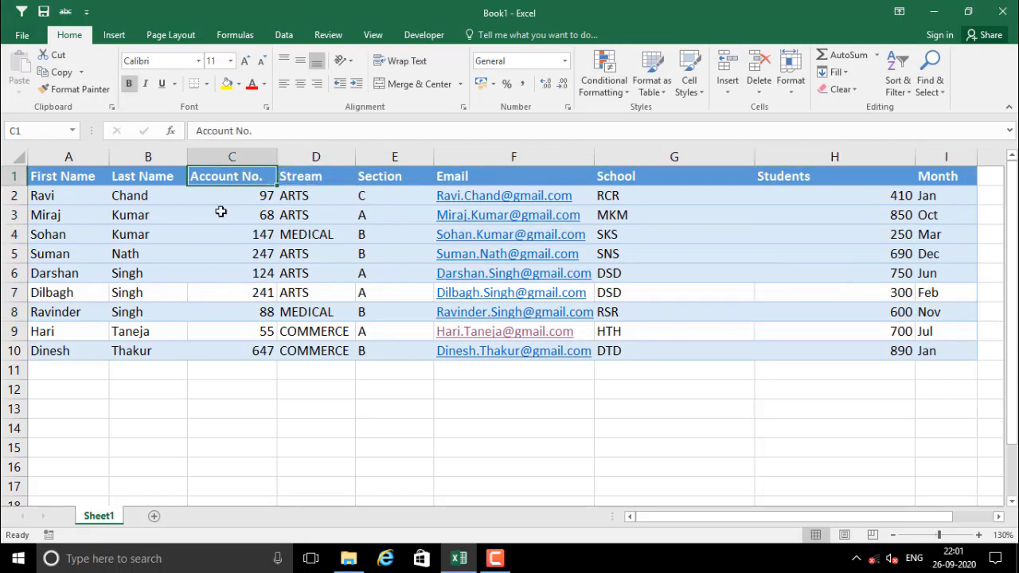
pyautogui.click(253, 274)
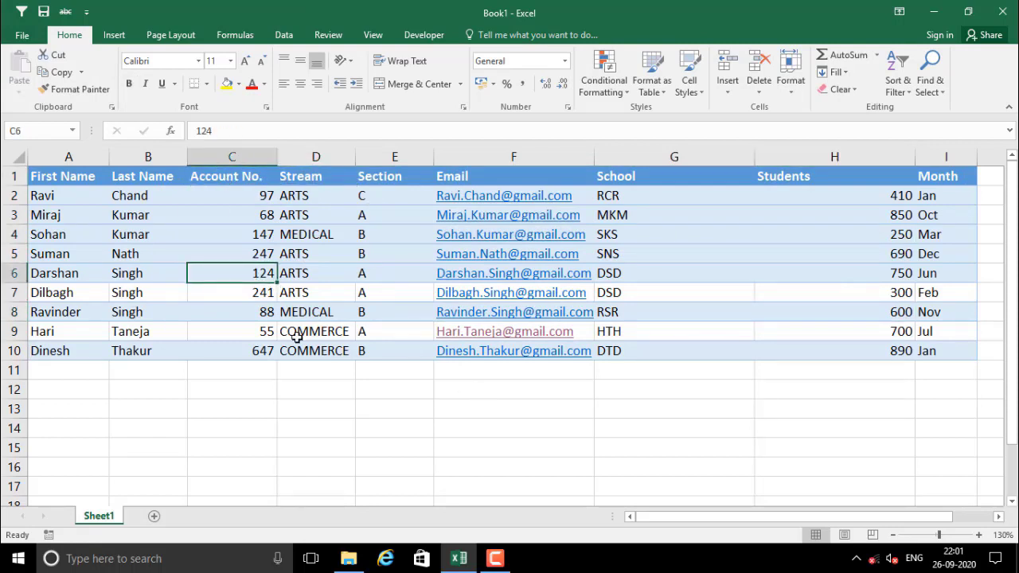
pyautogui.click(239, 309)
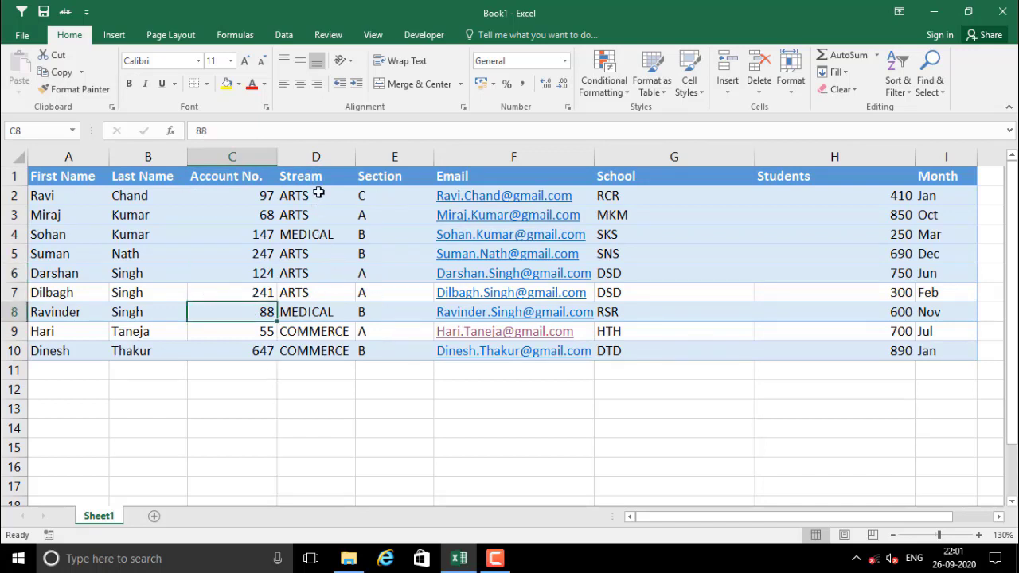
# Review the Stream D2:D9 and Section E2:E9 entries, then show the Data tools
pyautogui.moveTo(319, 193); pyautogui.dragTo(328, 326)
pyautogui.moveTo(372, 195); pyautogui.dragTo(387, 333)
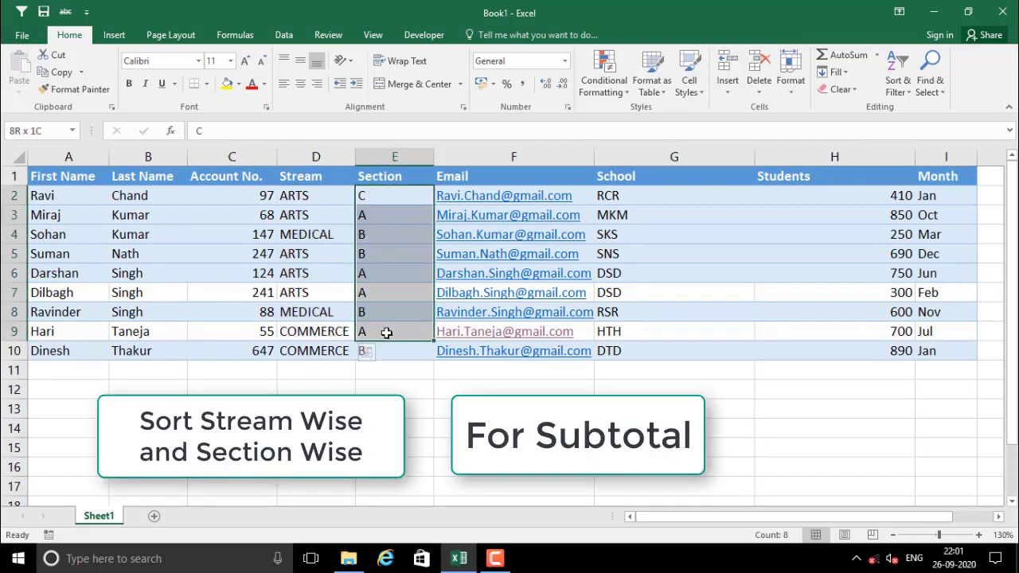
pyautogui.click(307, 223)
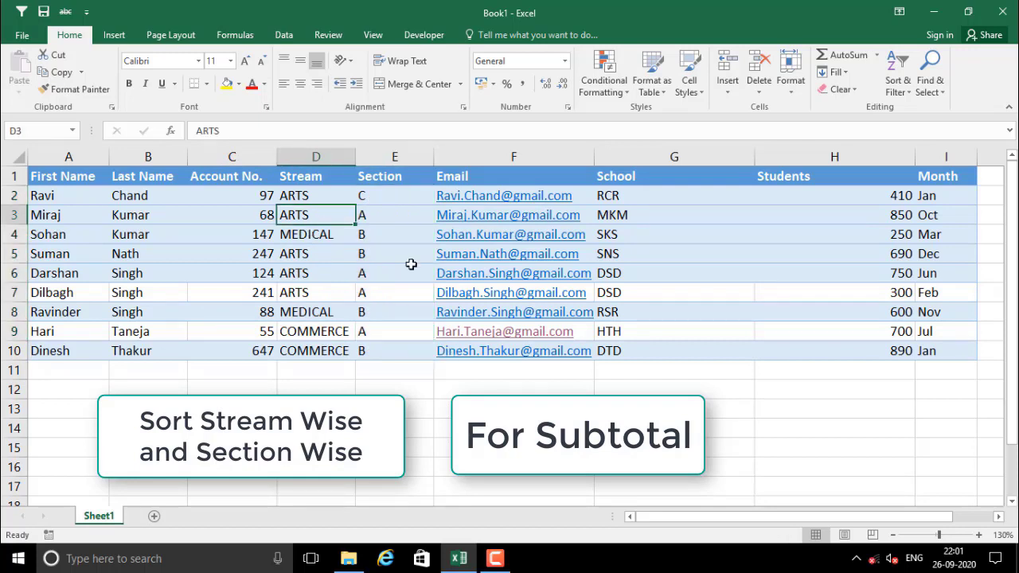
pyautogui.click(323, 250)
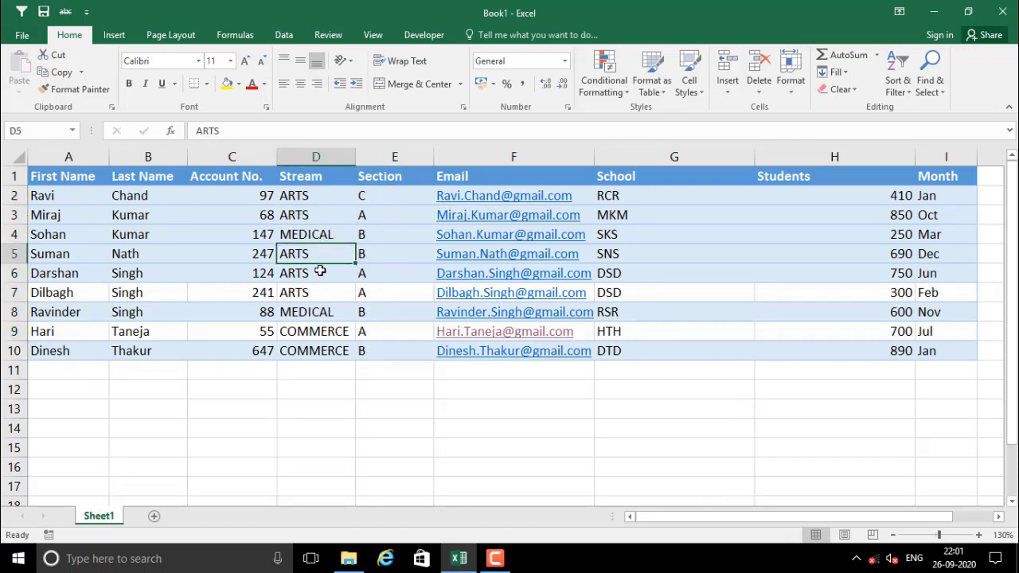
pyautogui.click(284, 35)
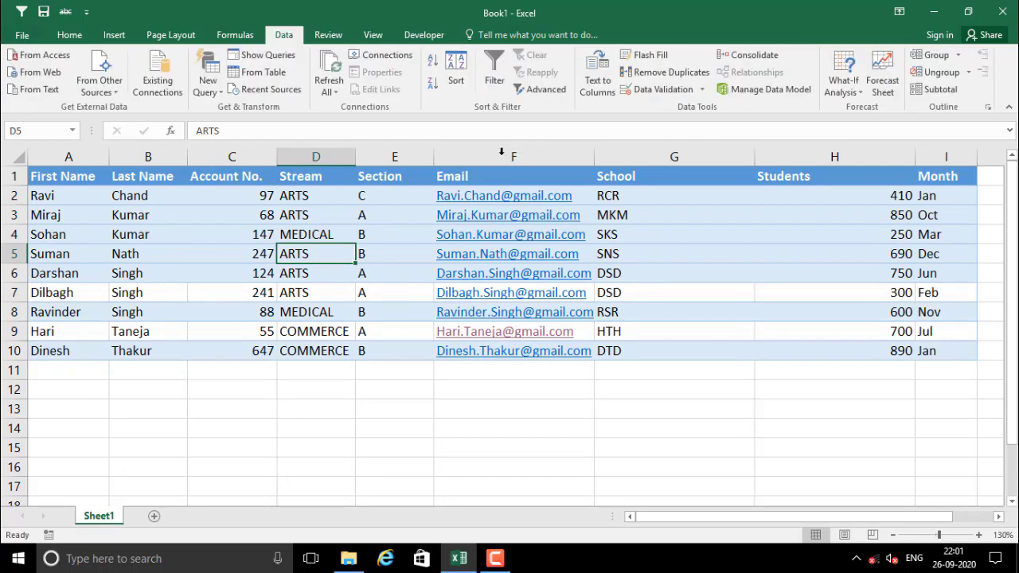
# Add a second sort level and sort first by Stream on cell values, A to Z
pyautogui.click(456, 71)
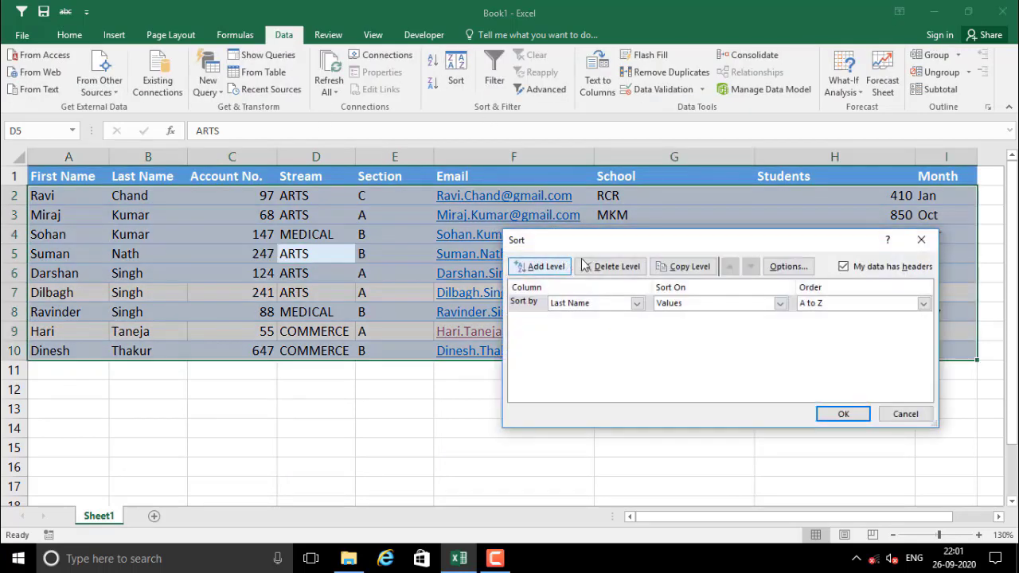
pyautogui.moveTo(589, 250); pyautogui.dragTo(627, 280)
pyautogui.click(582, 301)
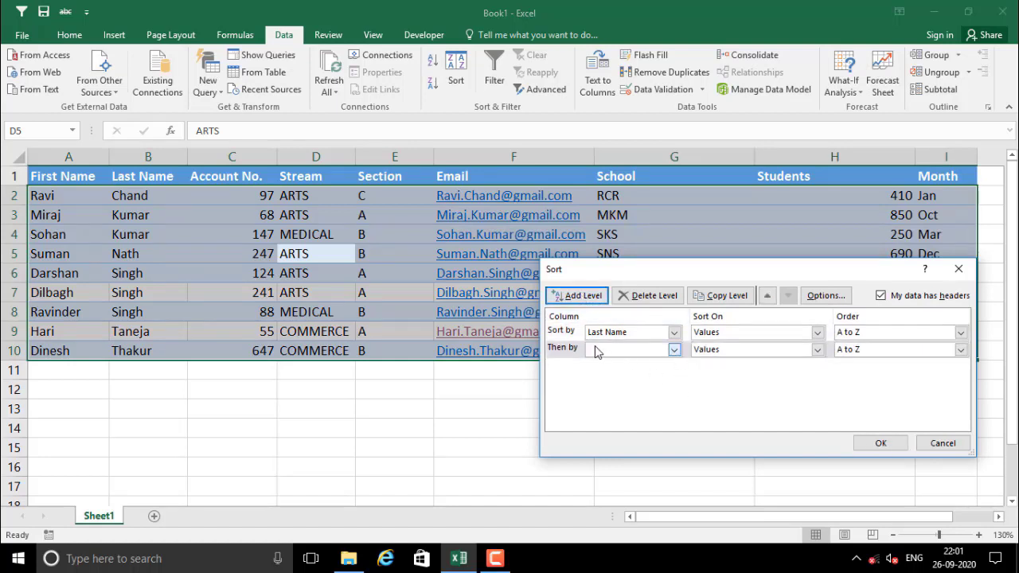
pyautogui.click(673, 333)
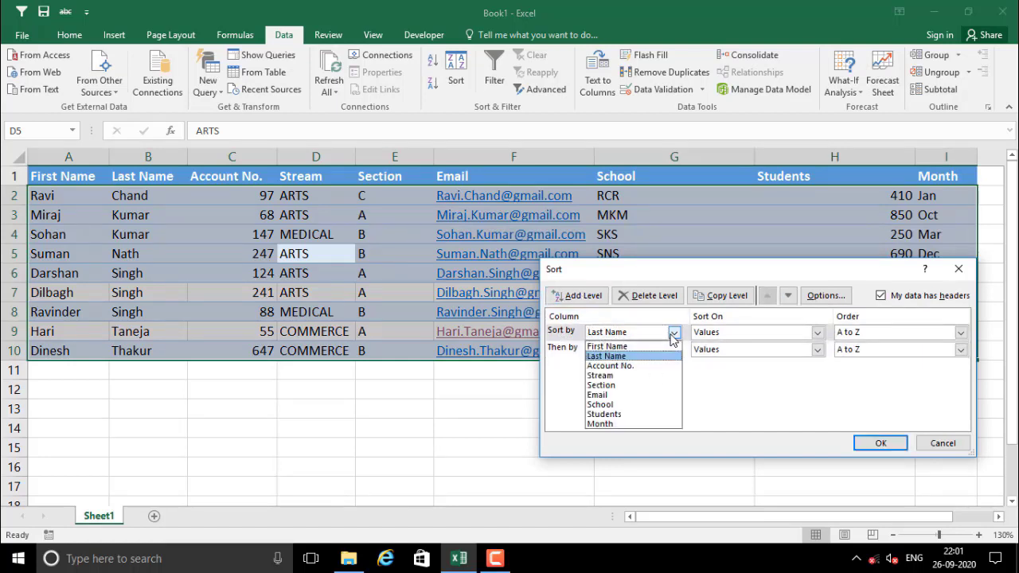
pyautogui.click(600, 375)
pyautogui.click(796, 333)
pyautogui.click(707, 347)
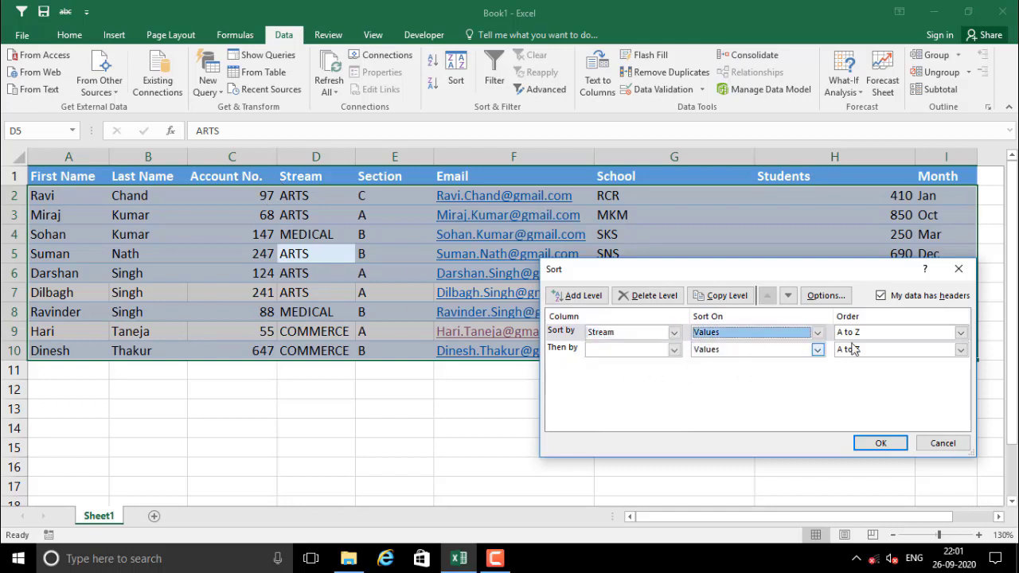
pyautogui.click(892, 333)
pyautogui.click(898, 344)
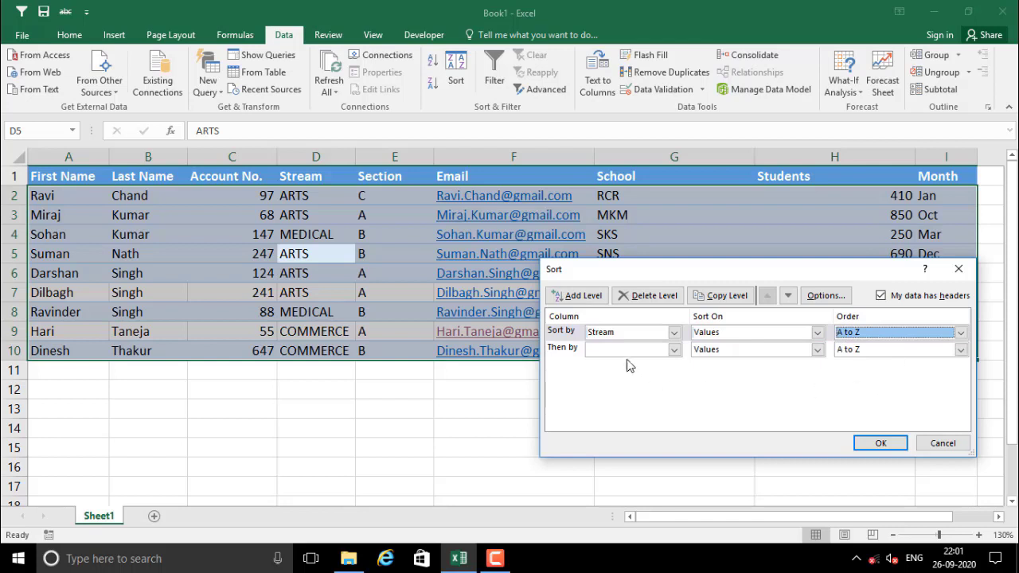
# Sort second by Section on cell values, A to Z, and apply the sort
pyautogui.click(674, 349)
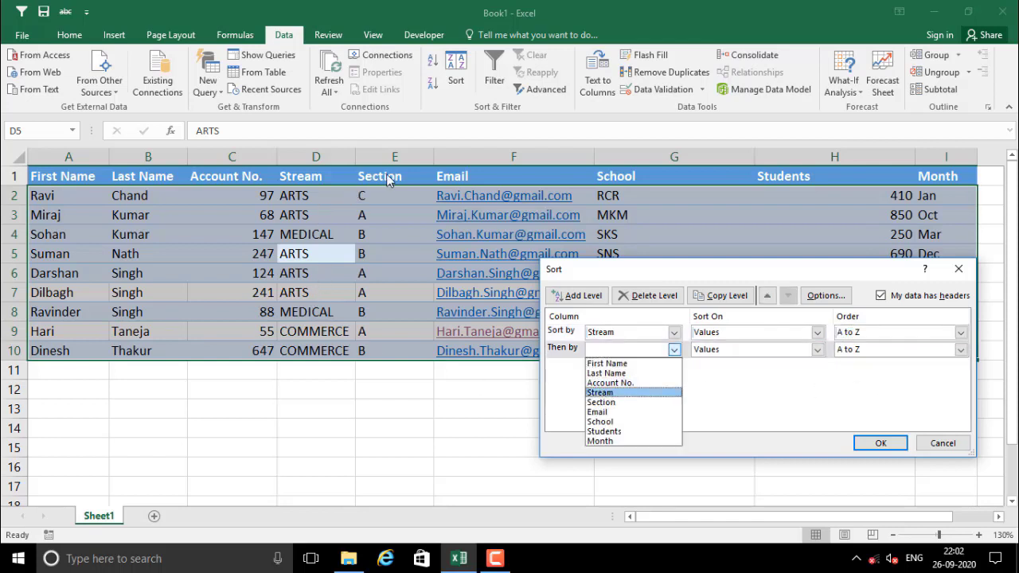
pyautogui.click(612, 402)
pyautogui.click(738, 350)
pyautogui.click(729, 368)
pyautogui.click(879, 350)
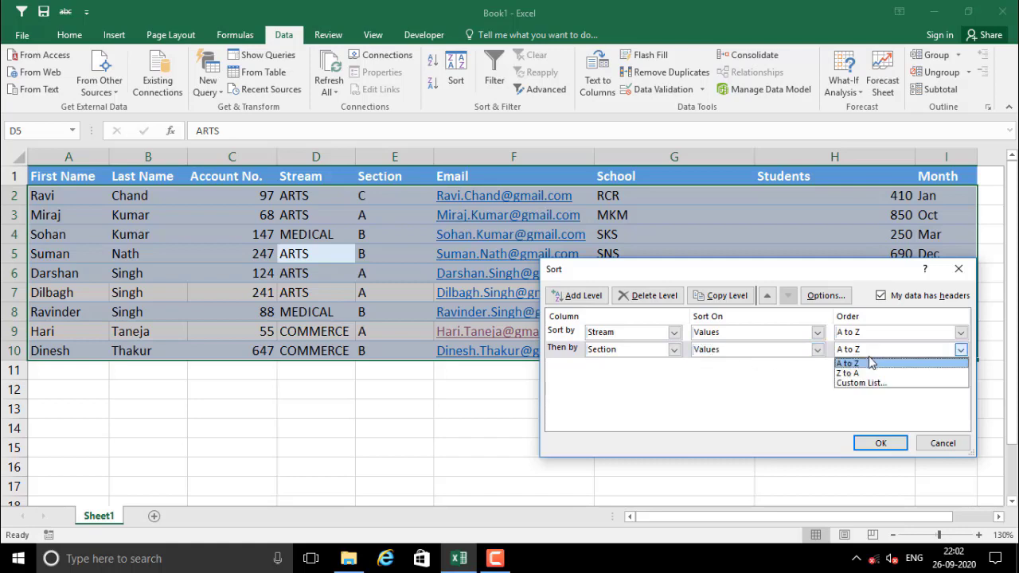
pyautogui.click(871, 363)
pyautogui.click(880, 443)
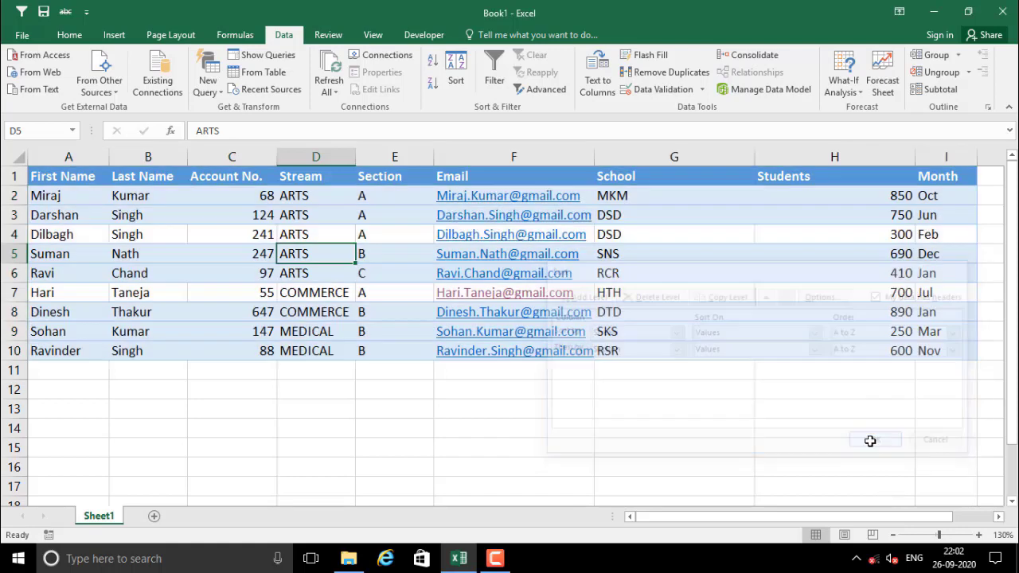
pyautogui.moveTo(309, 199); pyautogui.dragTo(56, 232)
pyautogui.moveTo(382, 199); pyautogui.dragTo(382, 232)
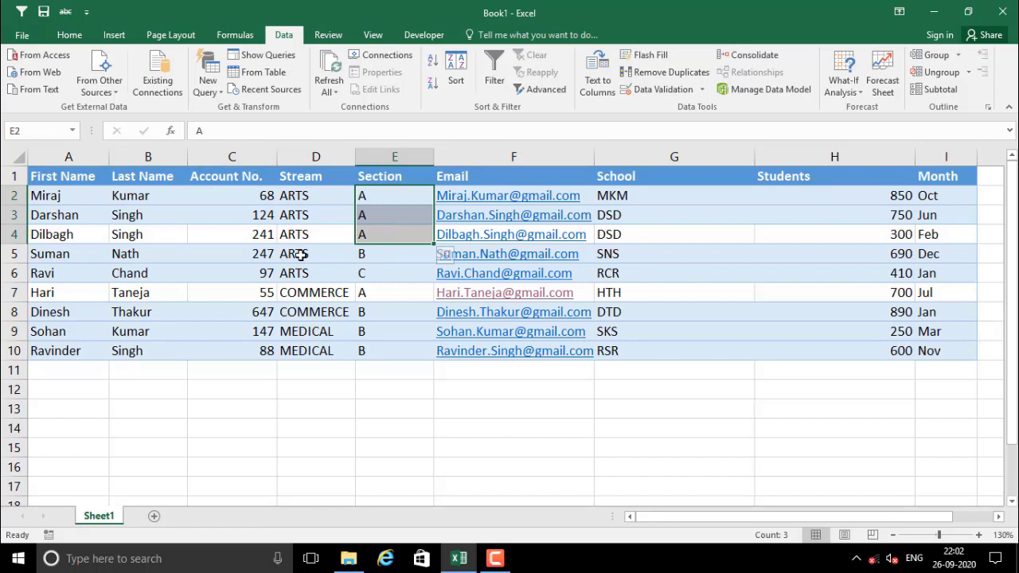
pyautogui.moveTo(301, 254); pyautogui.dragTo(373, 256)
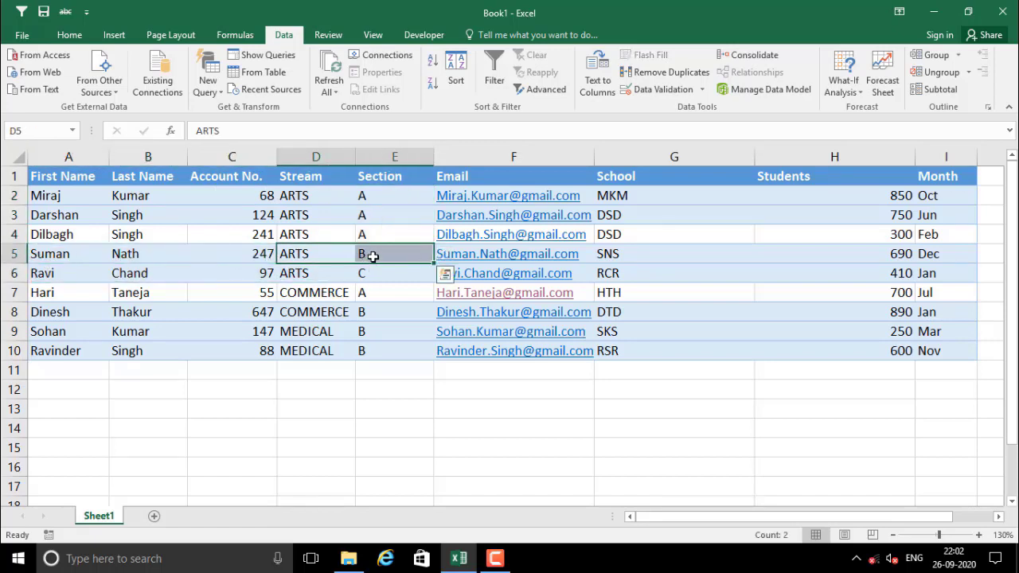
pyautogui.click(373, 256)
pyautogui.click(303, 273)
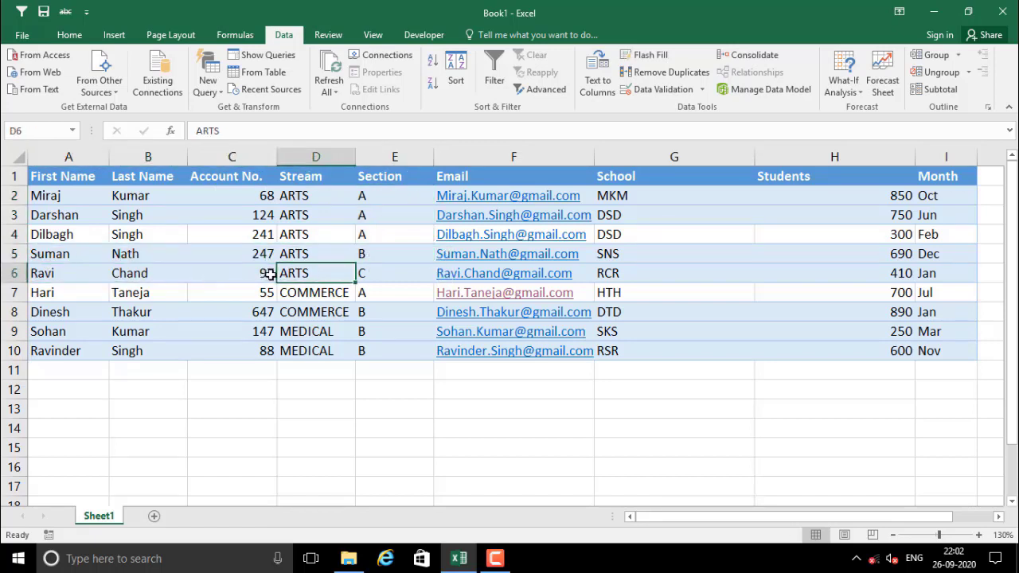
pyautogui.click(377, 273)
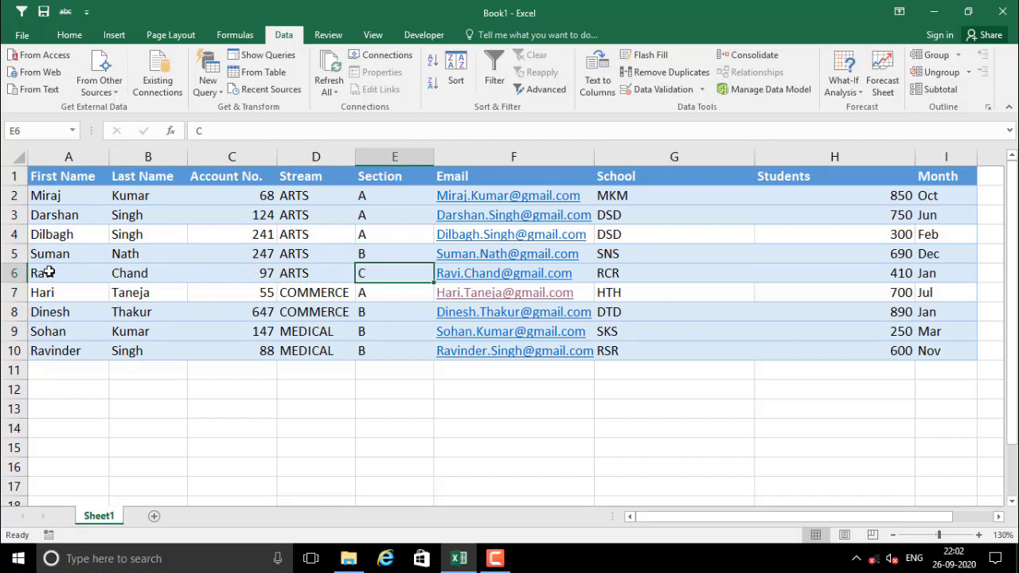
pyautogui.moveTo(48, 273); pyautogui.dragTo(271, 274)
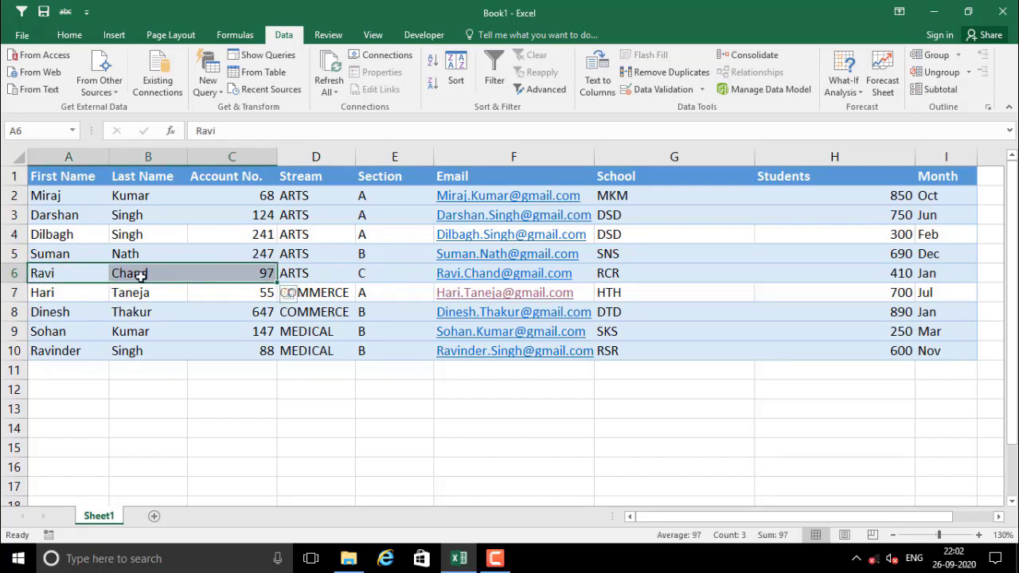
pyautogui.click(391, 273)
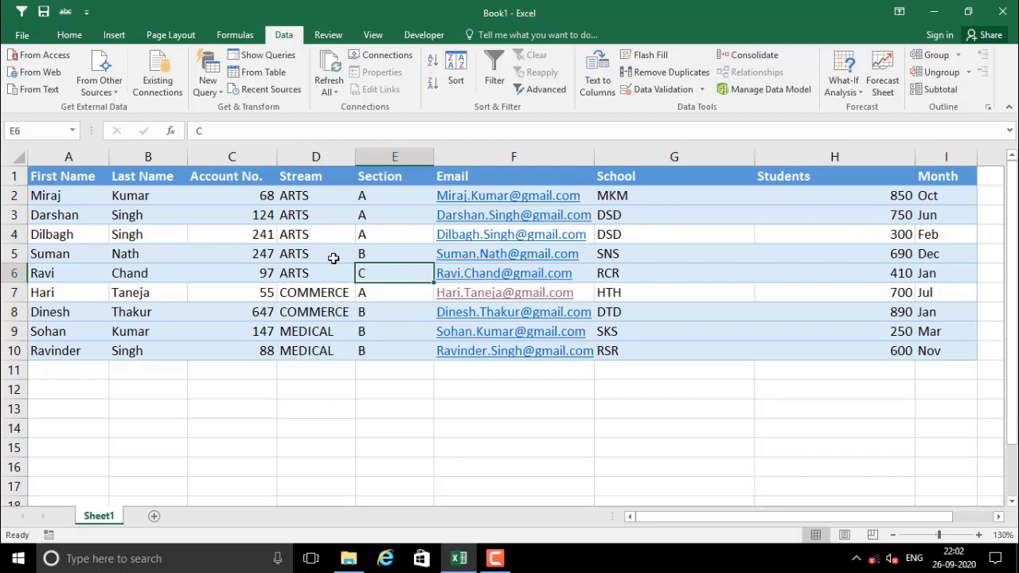
pyautogui.click(382, 287)
pyautogui.click(377, 268)
pyautogui.click(382, 245)
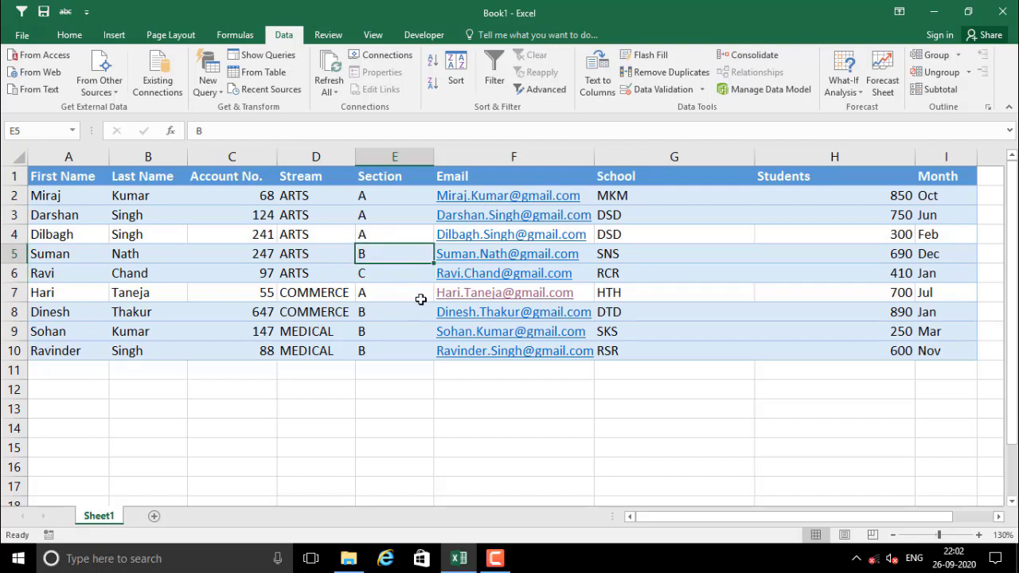
pyautogui.moveTo(387, 198); pyautogui.dragTo(386, 235)
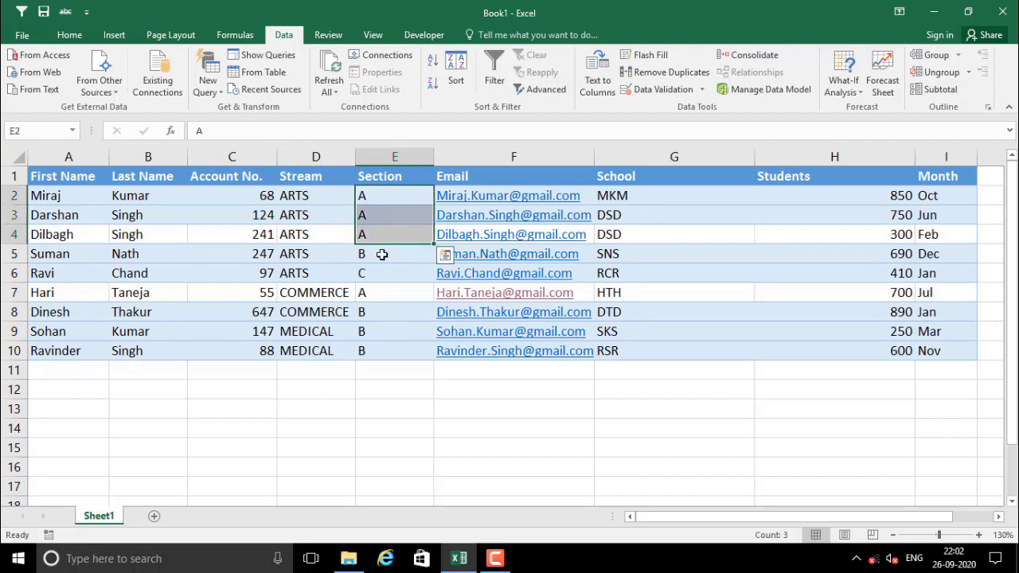
pyautogui.click(12, 253)
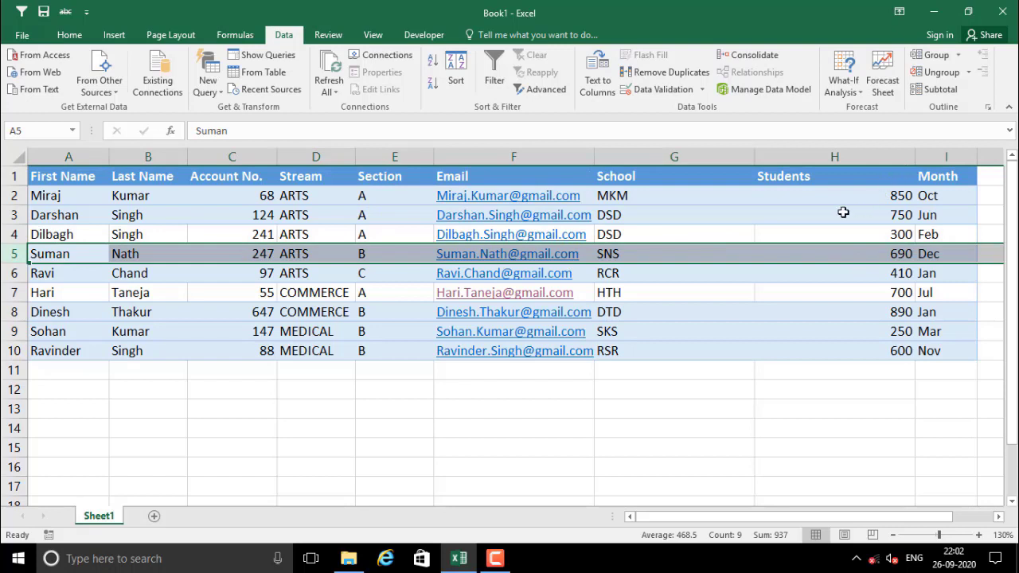
pyautogui.moveTo(807, 190); pyautogui.dragTo(832, 234)
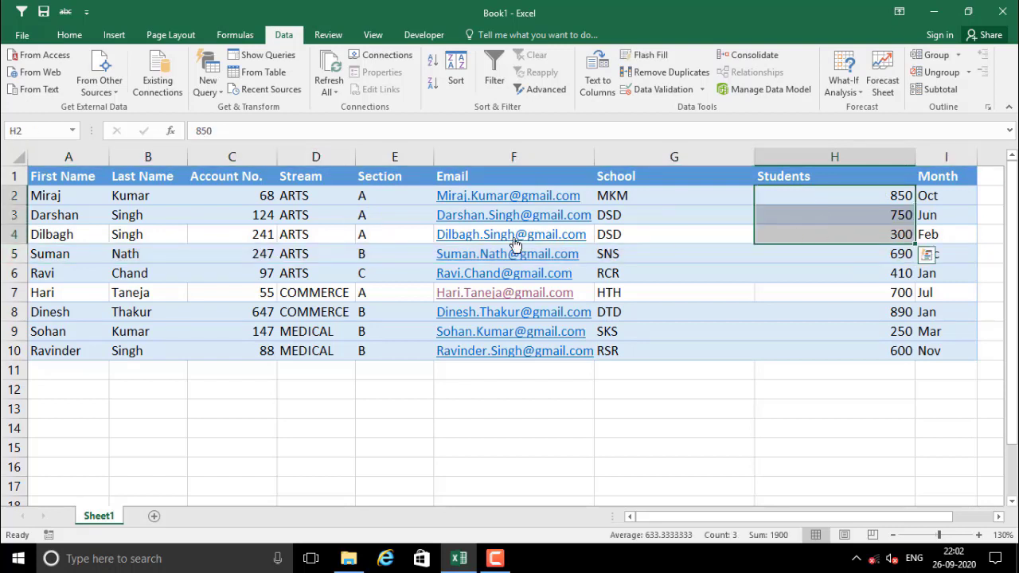
pyautogui.moveTo(381, 195); pyautogui.dragTo(380, 234)
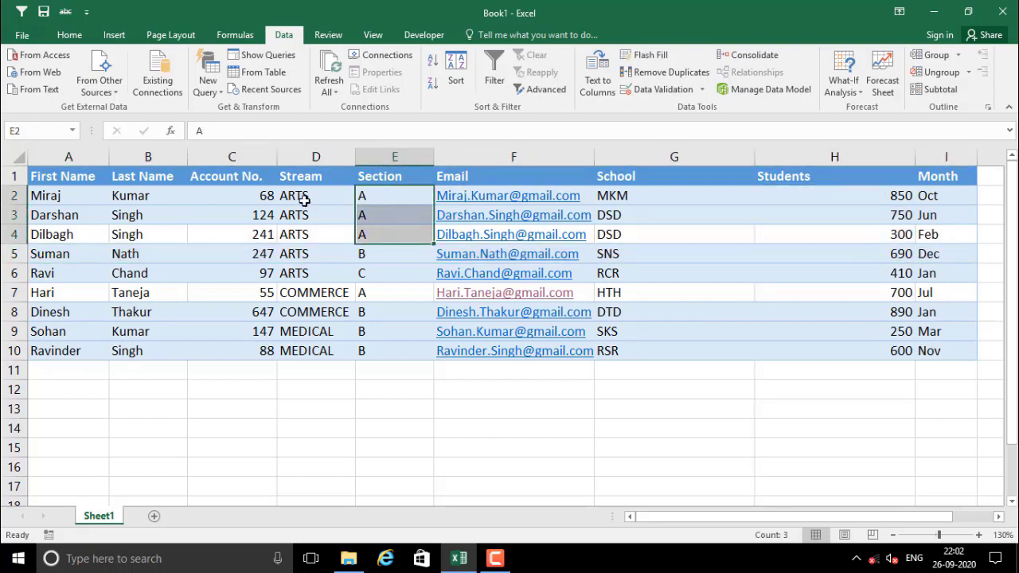
pyautogui.moveTo(302, 200); pyautogui.dragTo(304, 230)
pyautogui.moveTo(371, 235); pyautogui.dragTo(392, 232)
pyautogui.click(886, 254)
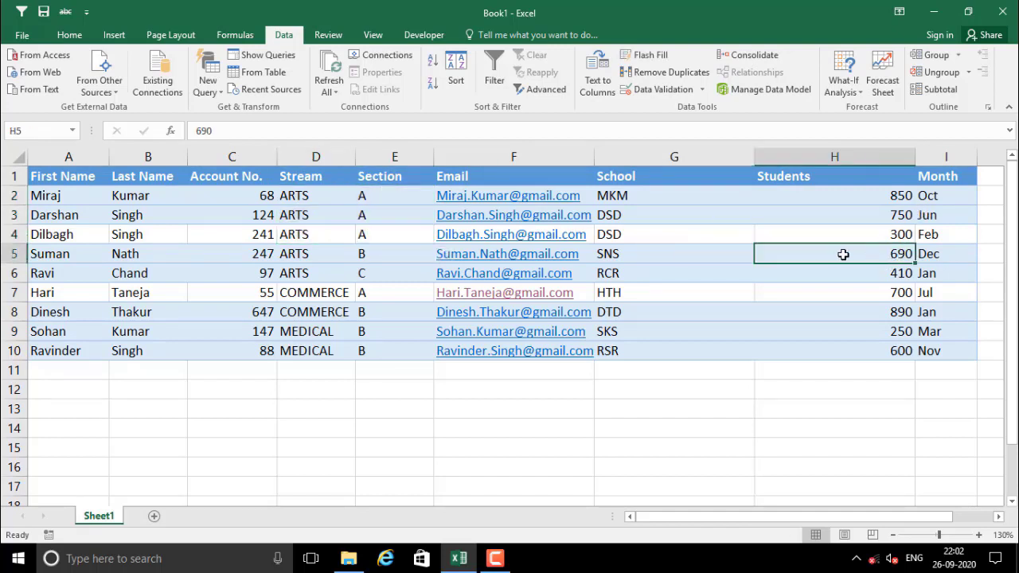
pyautogui.moveTo(888, 176); pyautogui.dragTo(887, 250)
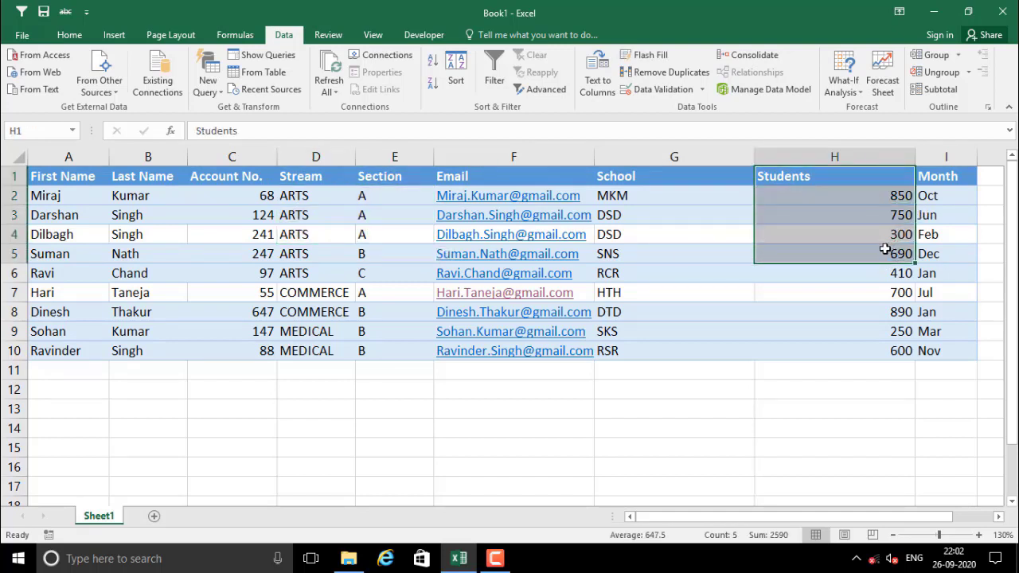
pyautogui.click(296, 252)
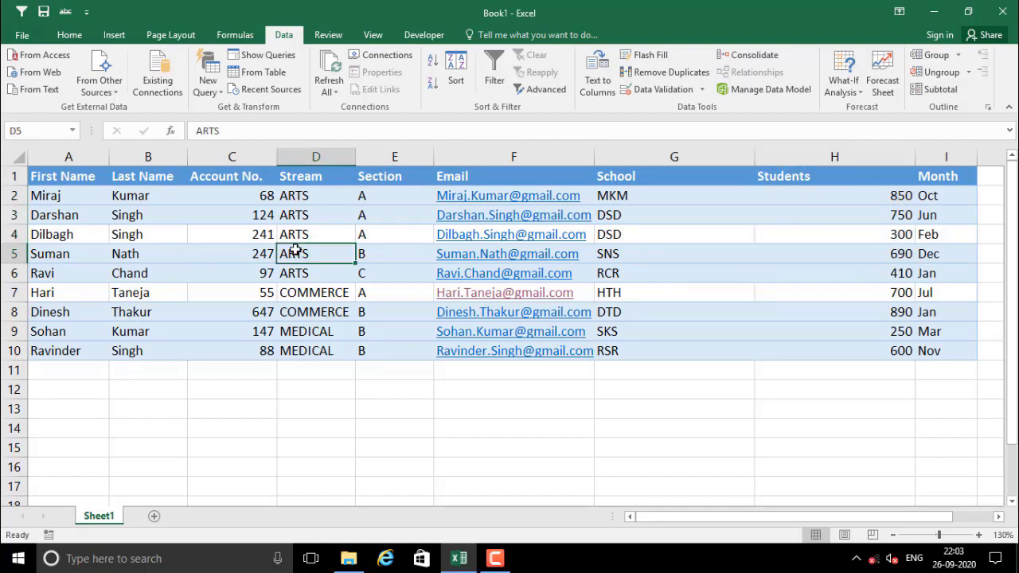
pyautogui.click(867, 254)
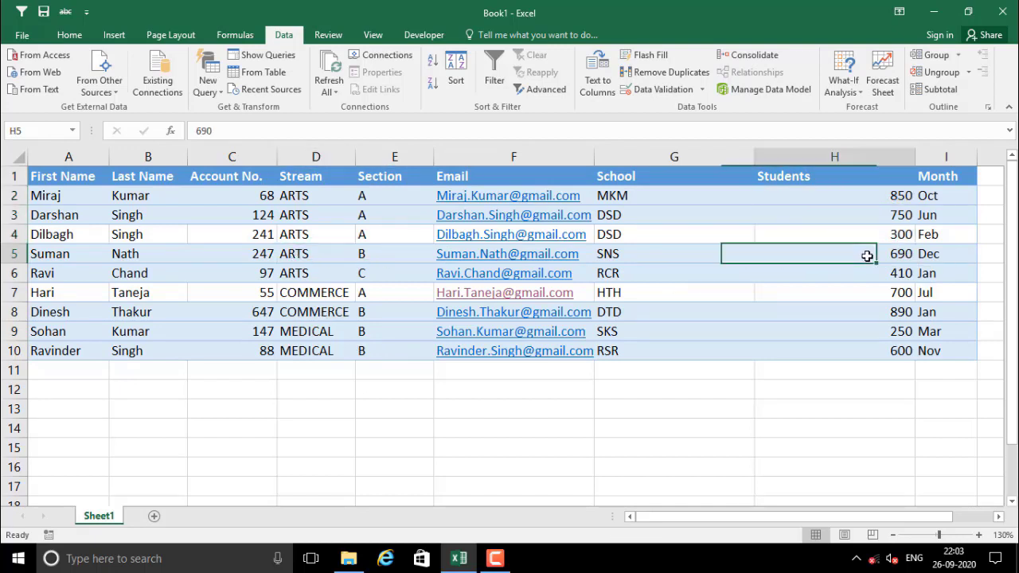
pyautogui.click(319, 273)
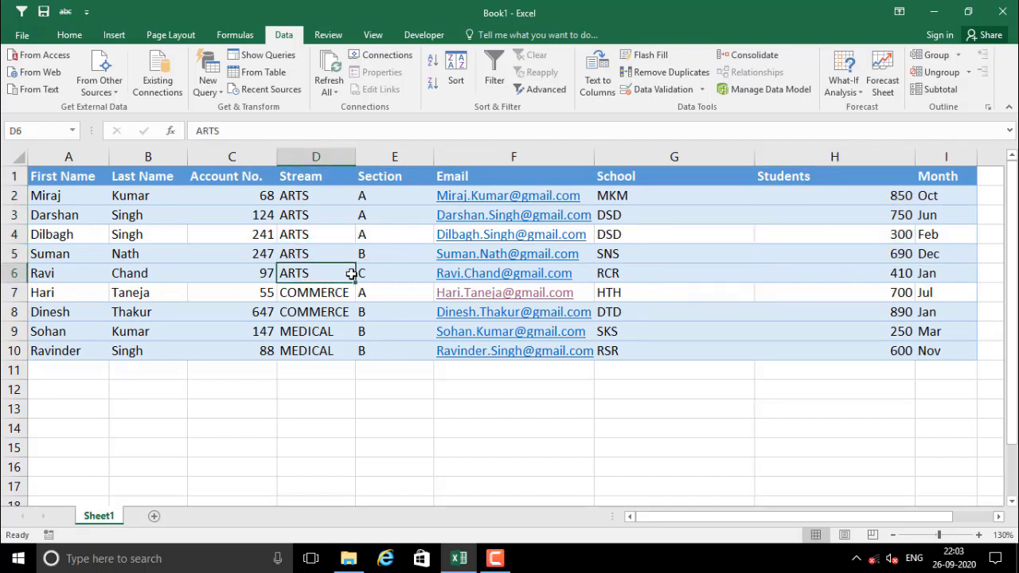
pyautogui.click(867, 273)
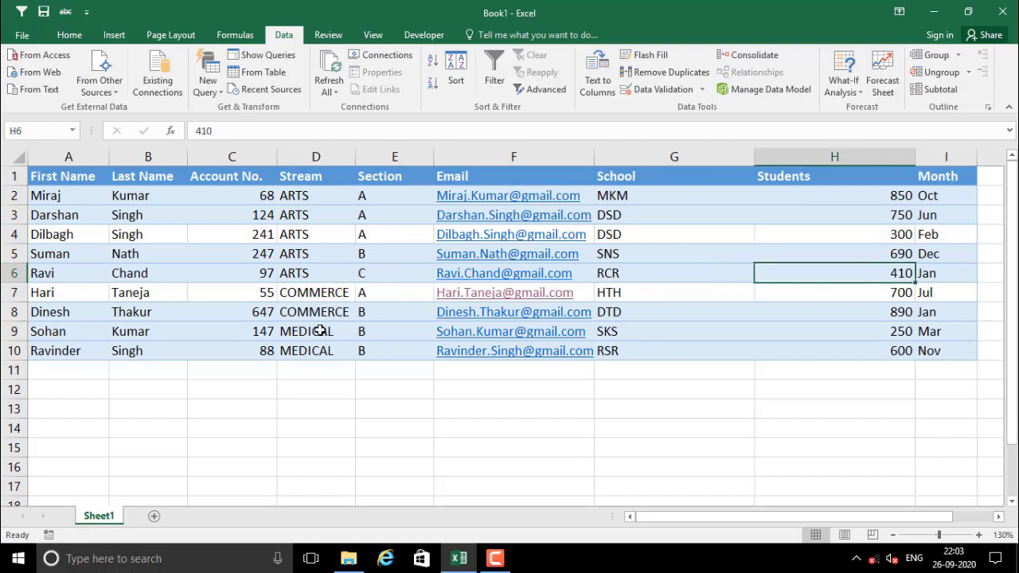
pyautogui.moveTo(307, 332); pyautogui.dragTo(374, 351)
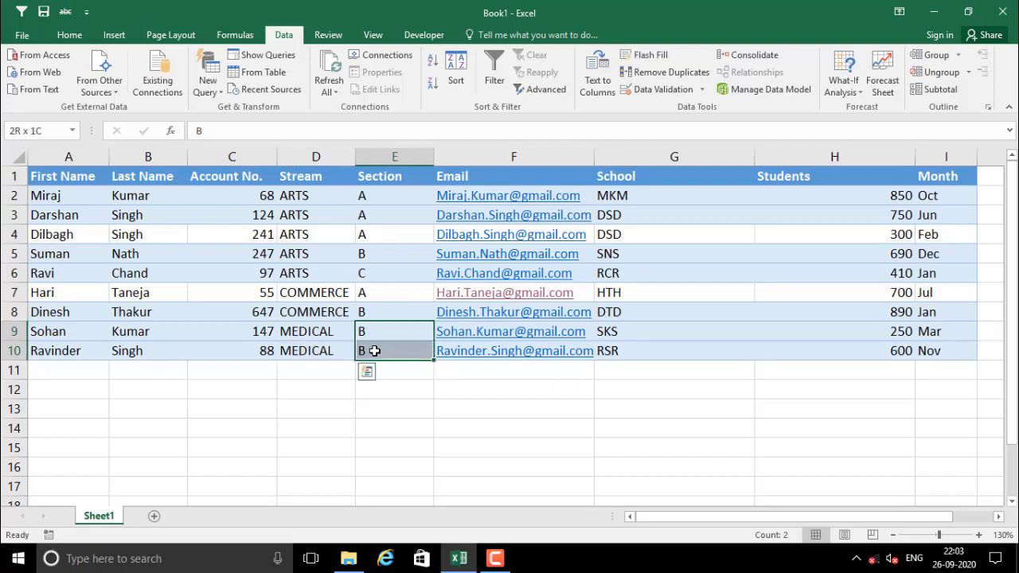
pyautogui.moveTo(845, 329); pyautogui.dragTo(897, 364)
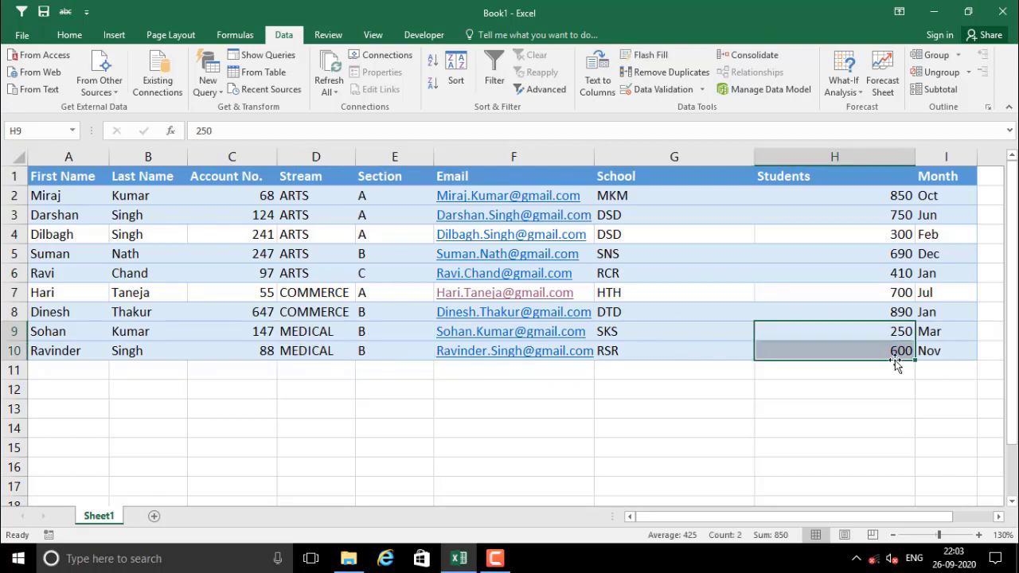
pyautogui.click(758, 373)
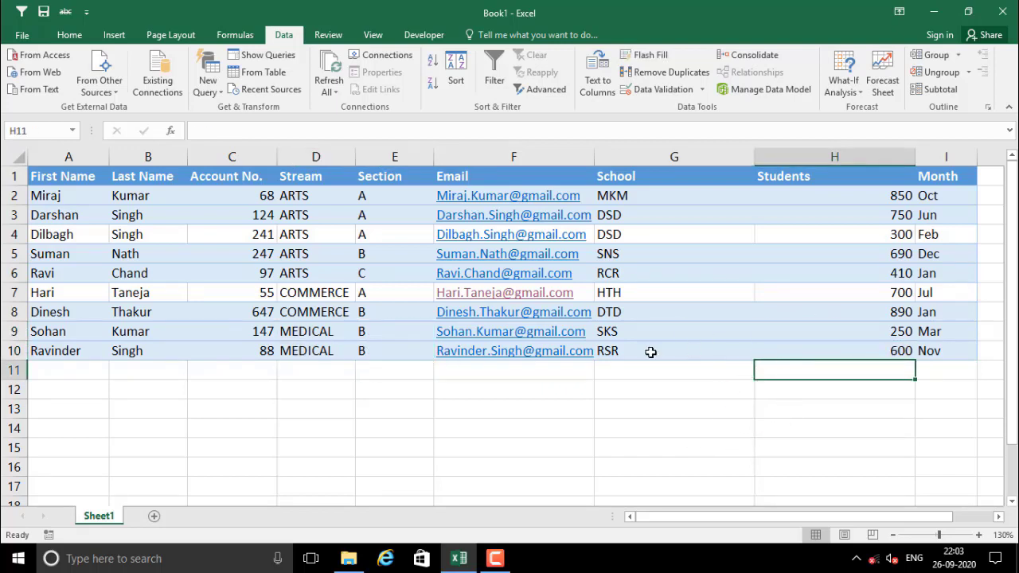
pyautogui.click(200, 288)
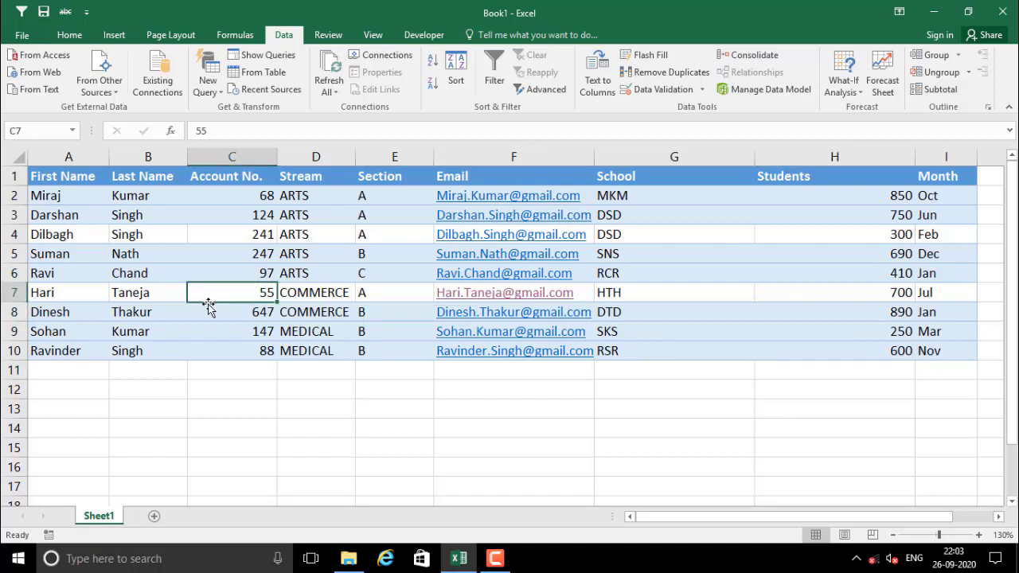
pyautogui.click(249, 270)
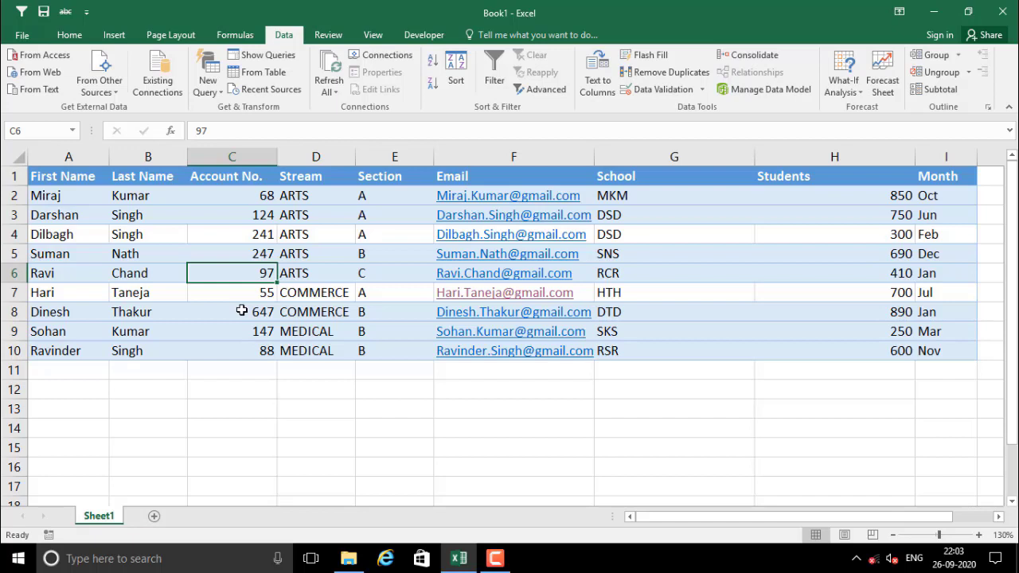
pyautogui.click(314, 253)
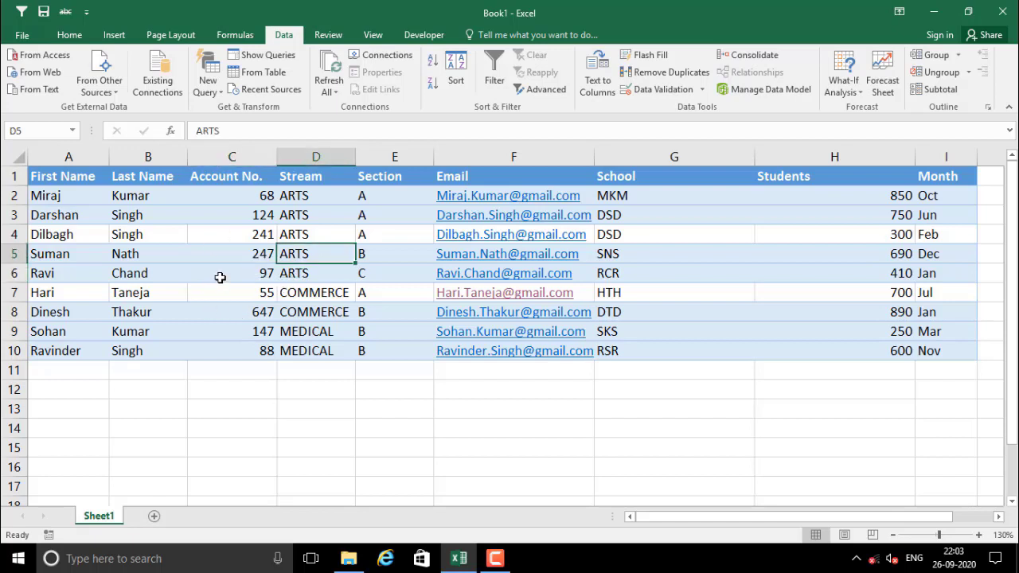
pyautogui.moveTo(328, 194); pyautogui.dragTo(377, 335)
pyautogui.click(302, 174)
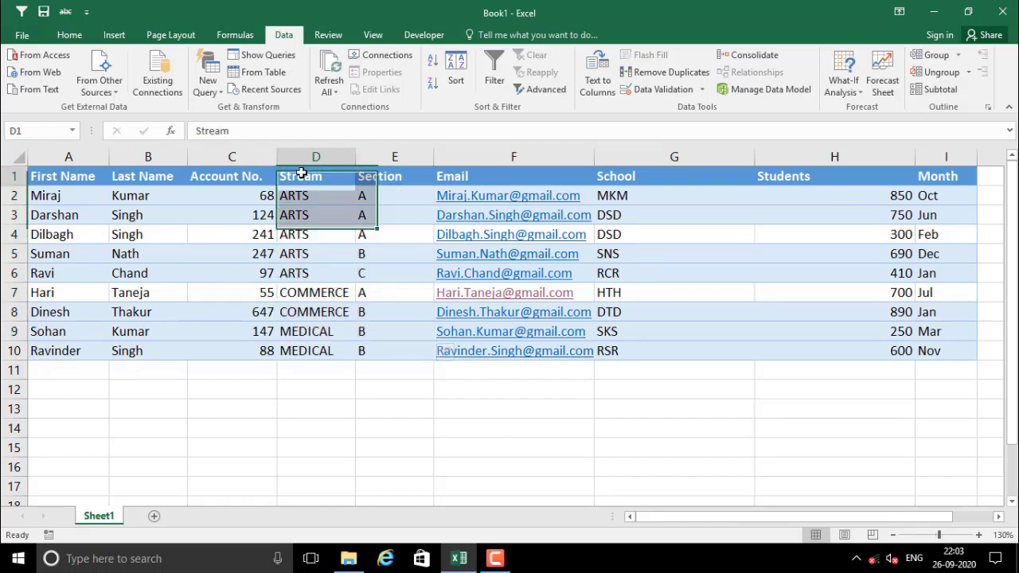
pyautogui.click(390, 174)
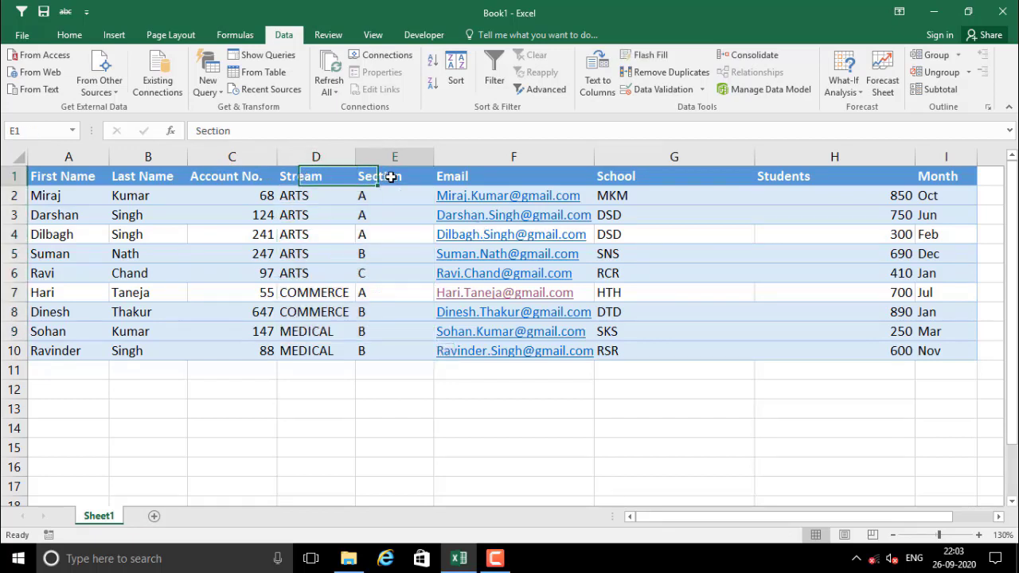
# In the Subtotal dialog, set At each change in to Stream
pyautogui.click(943, 90)
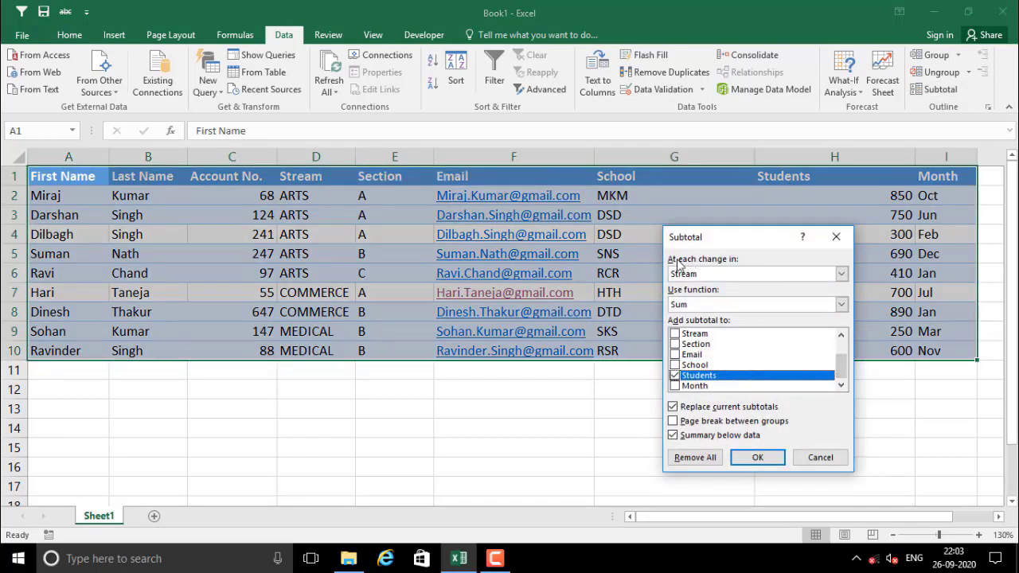
pyautogui.click(709, 276)
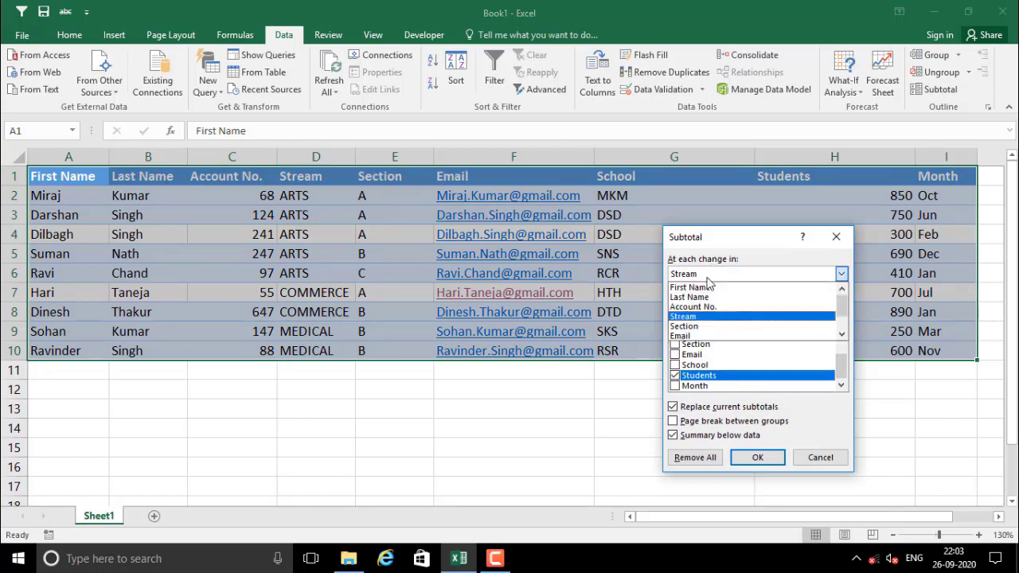
pyautogui.click(699, 297)
pyautogui.click(713, 275)
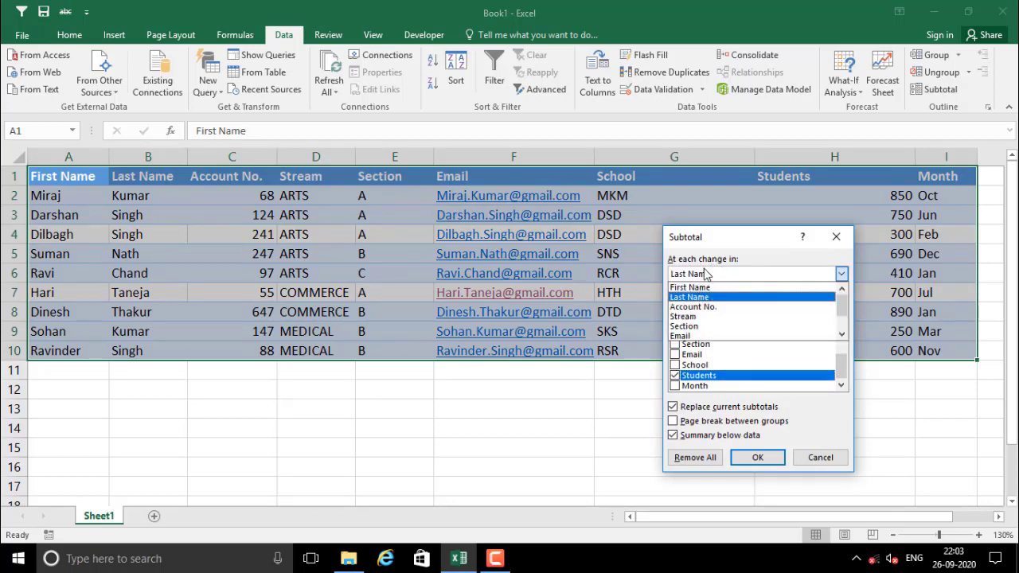
pyautogui.click(698, 290)
pyautogui.click(776, 274)
pyautogui.click(700, 298)
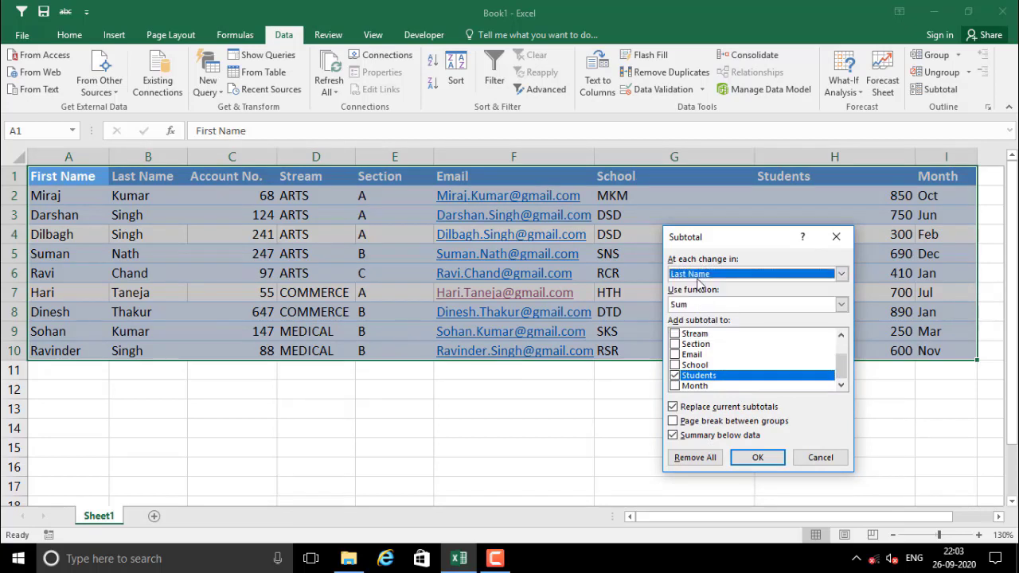
pyautogui.click(700, 273)
pyautogui.click(713, 306)
pyautogui.click(699, 275)
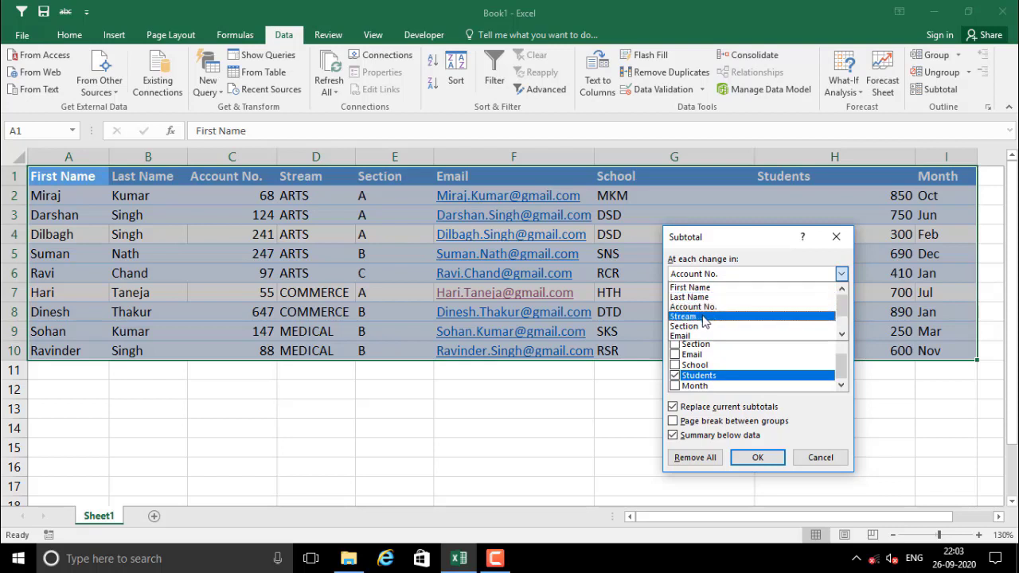
pyautogui.click(705, 316)
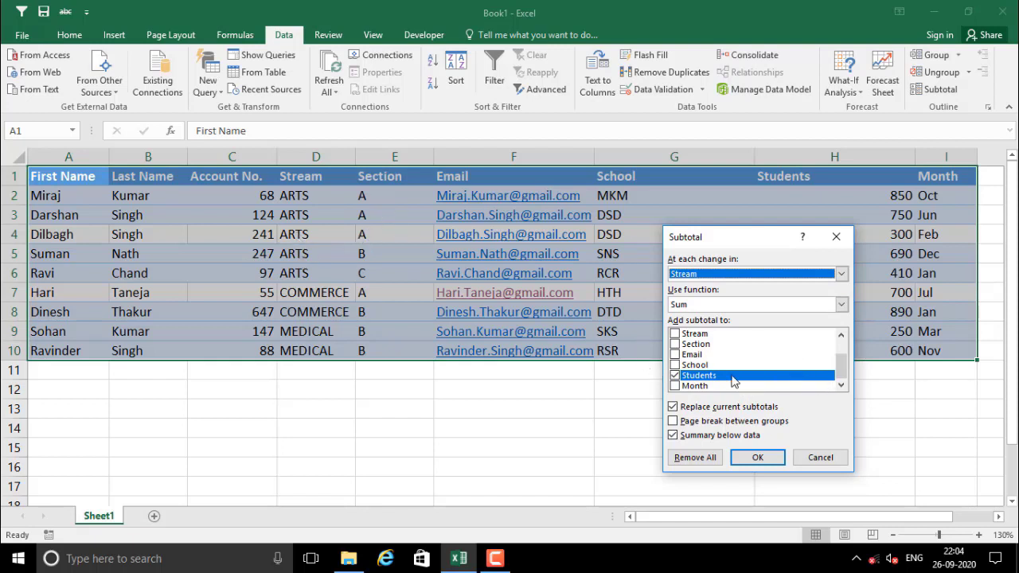
# Use the Sum function and keep Students ticked as the column to subtotal
pyautogui.moveTo(842, 370)
pyautogui.mouseDown()
pyautogui.moveTo(844, 360)
pyautogui.moveTo(845, 386)
pyautogui.mouseUp()
pyautogui.click(693, 307)
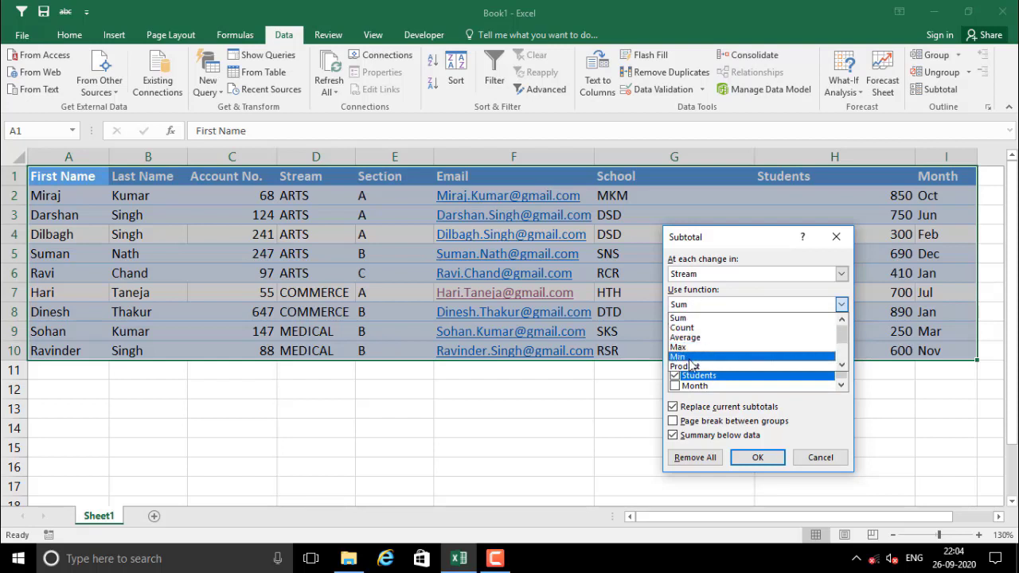
pyautogui.click(694, 319)
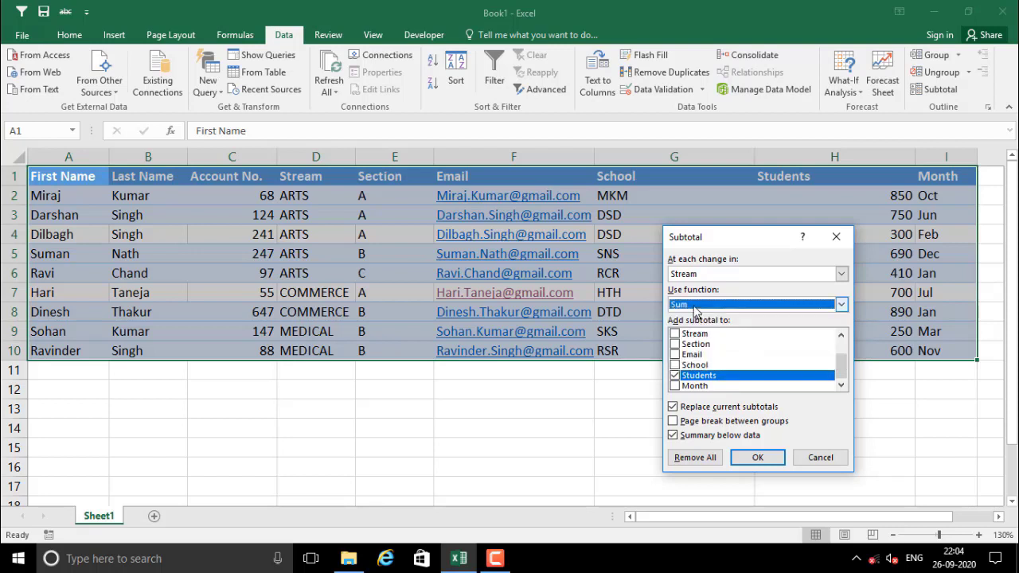
pyautogui.click(696, 381)
pyautogui.click(675, 375)
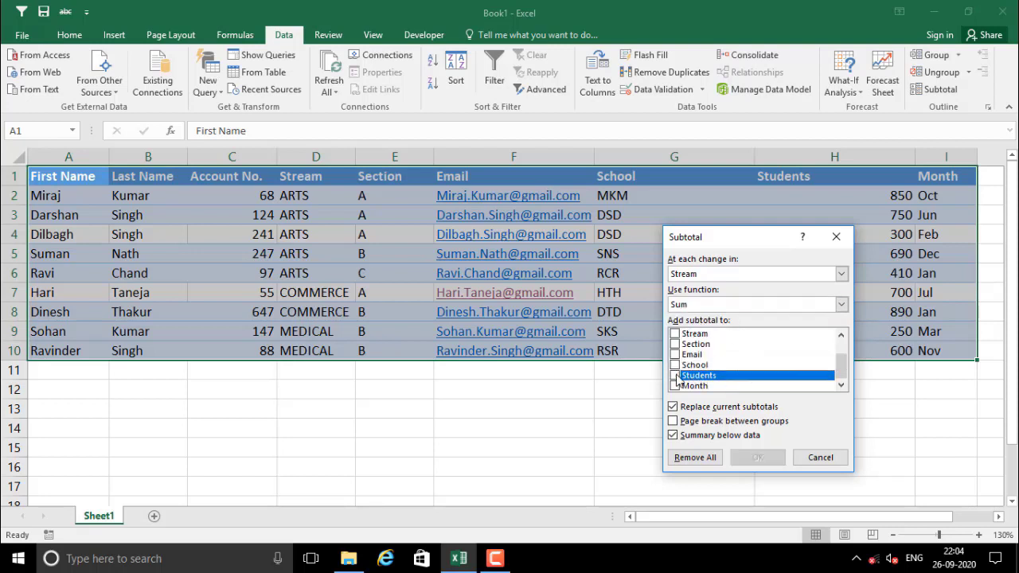
pyautogui.moveTo(841, 364)
pyautogui.mouseDown()
pyautogui.moveTo(842, 338)
pyautogui.moveTo(845, 383)
pyautogui.mouseUp()
pyautogui.click(675, 375)
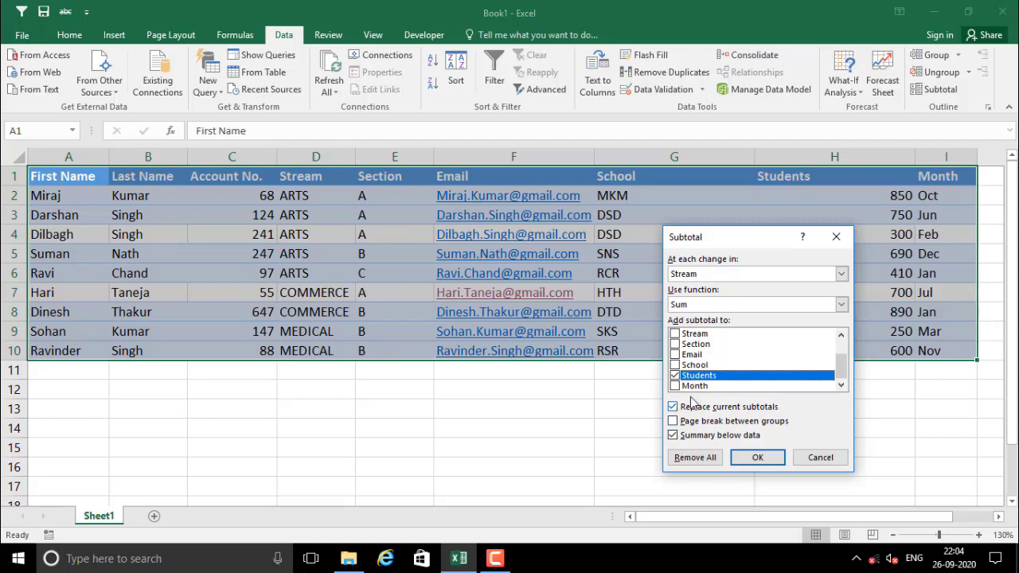
pyautogui.moveTo(844, 375); pyautogui.dragTo(846, 381)
# Apply the subtotals, collapse to outline level 1, and check the 5440 Grand Total formula
pyautogui.click(759, 458)
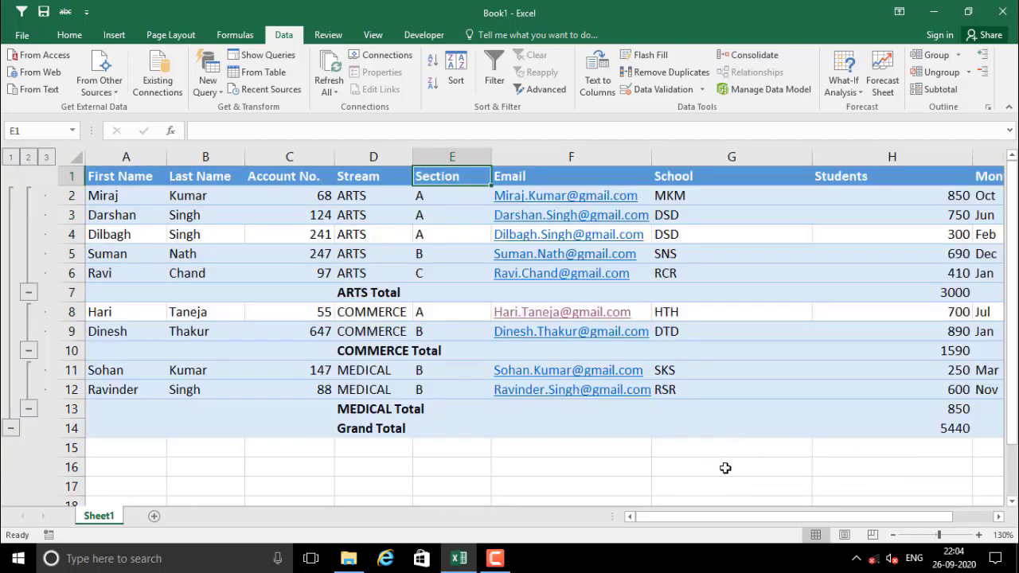
pyautogui.moveTo(689, 523)
pyautogui.mouseDown()
pyautogui.moveTo(757, 523)
pyautogui.moveTo(691, 523)
pyautogui.mouseUp()
pyautogui.click(10, 158)
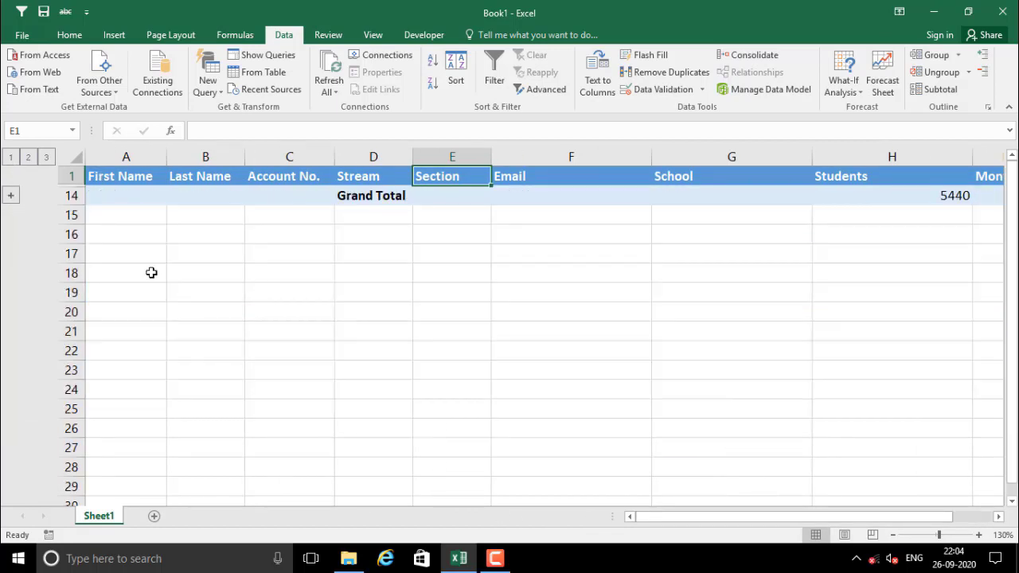
pyautogui.click(928, 197)
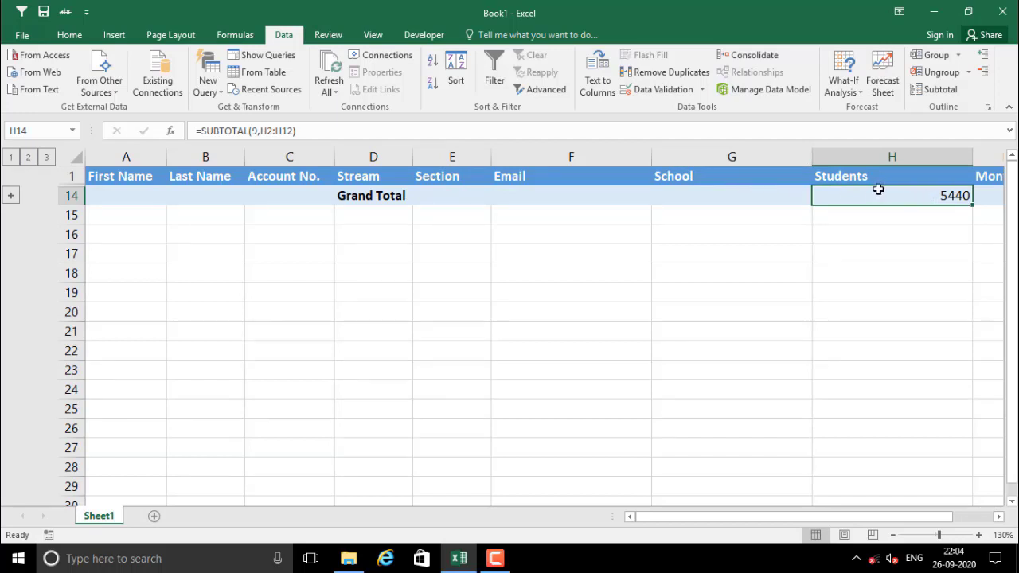
# Check the ARTS, COMMERCE, MEDICAL and Grand Total SUBTOTAL formulas, then show outline level 3
pyautogui.click(28, 157)
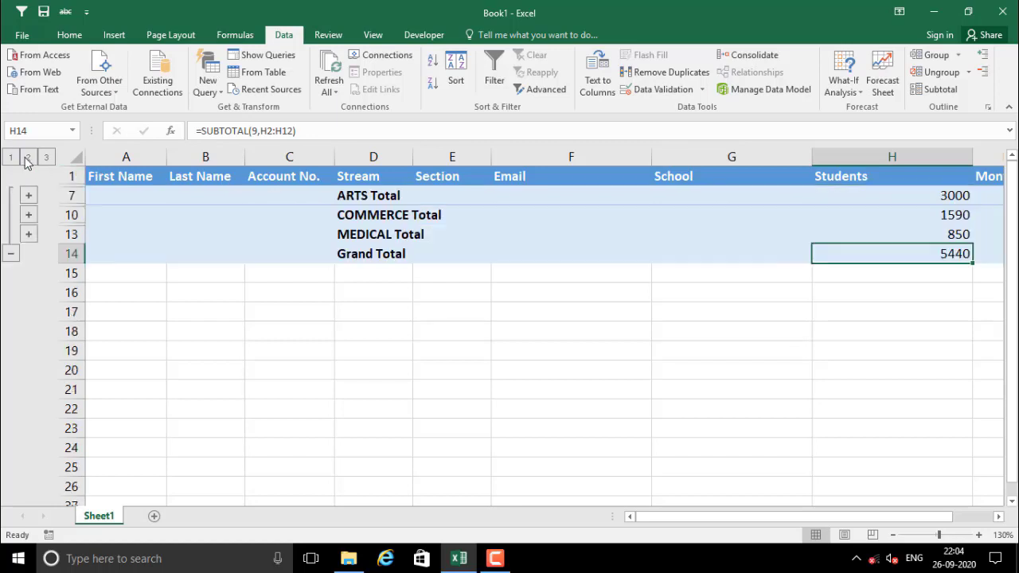
pyautogui.click(365, 198)
pyautogui.click(936, 195)
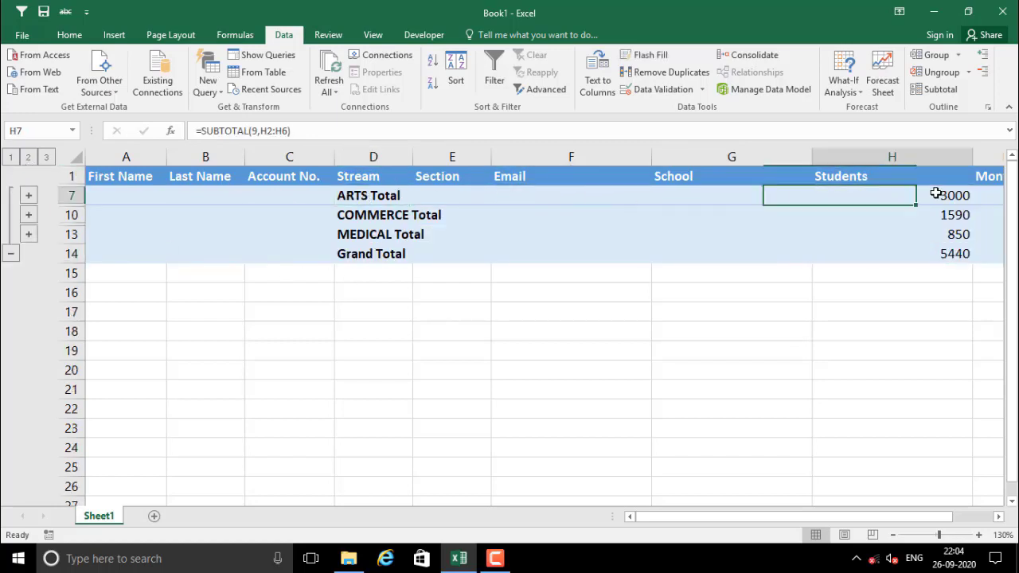
pyautogui.click(376, 216)
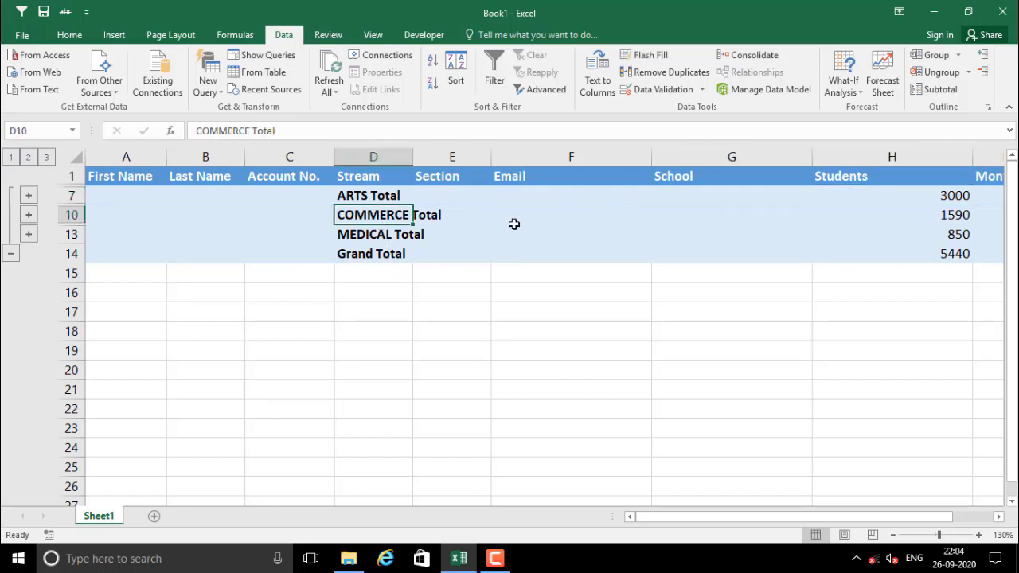
pyautogui.click(920, 212)
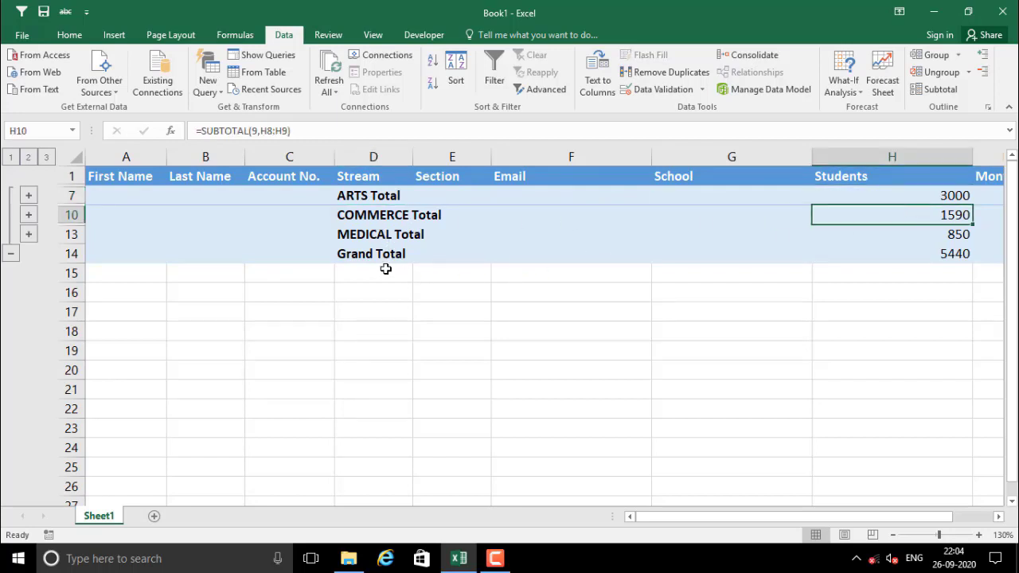
pyautogui.click(372, 238)
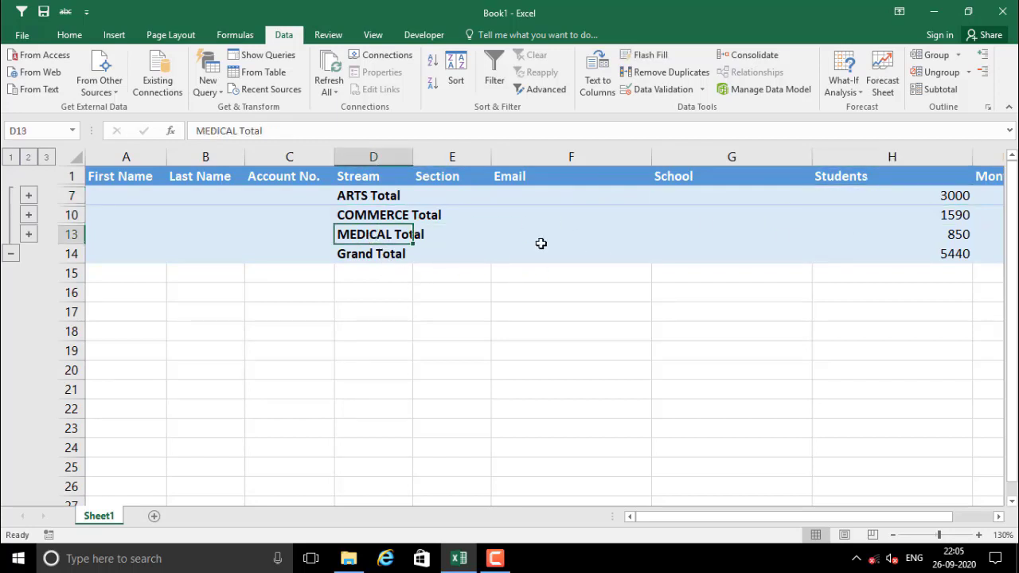
pyautogui.click(938, 234)
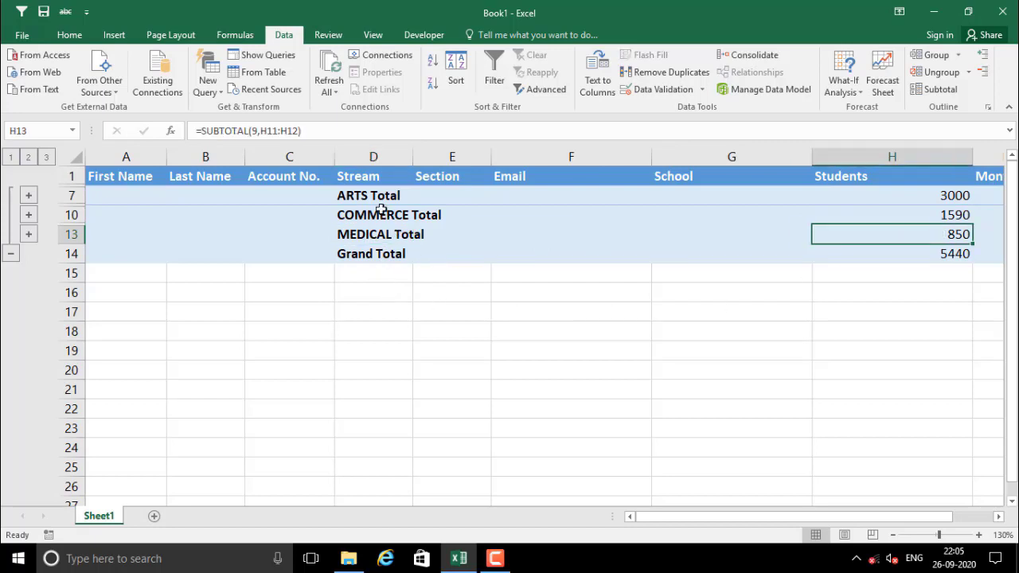
pyautogui.moveTo(374, 195); pyautogui.dragTo(379, 237)
pyautogui.click(882, 254)
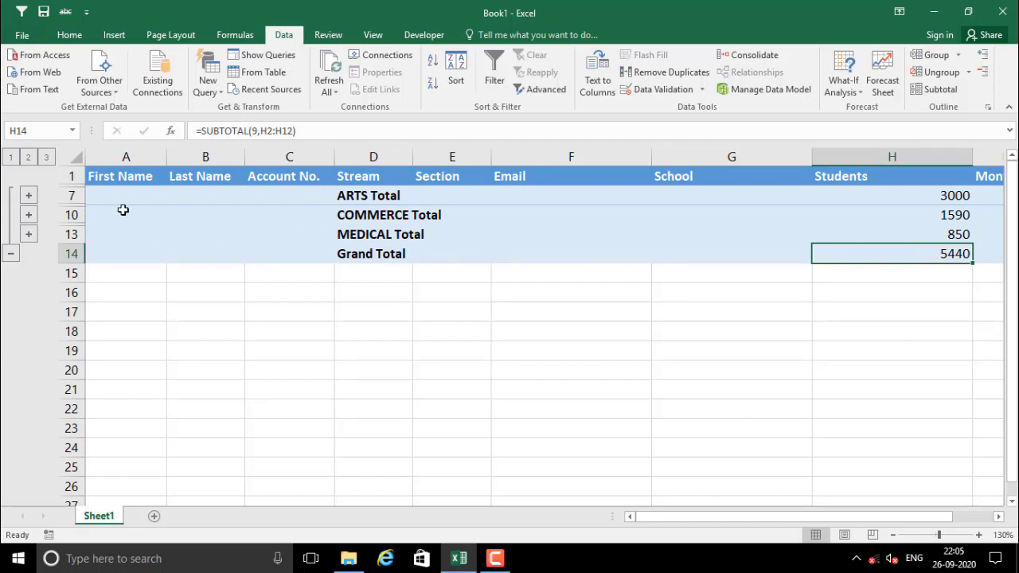
pyautogui.click(46, 157)
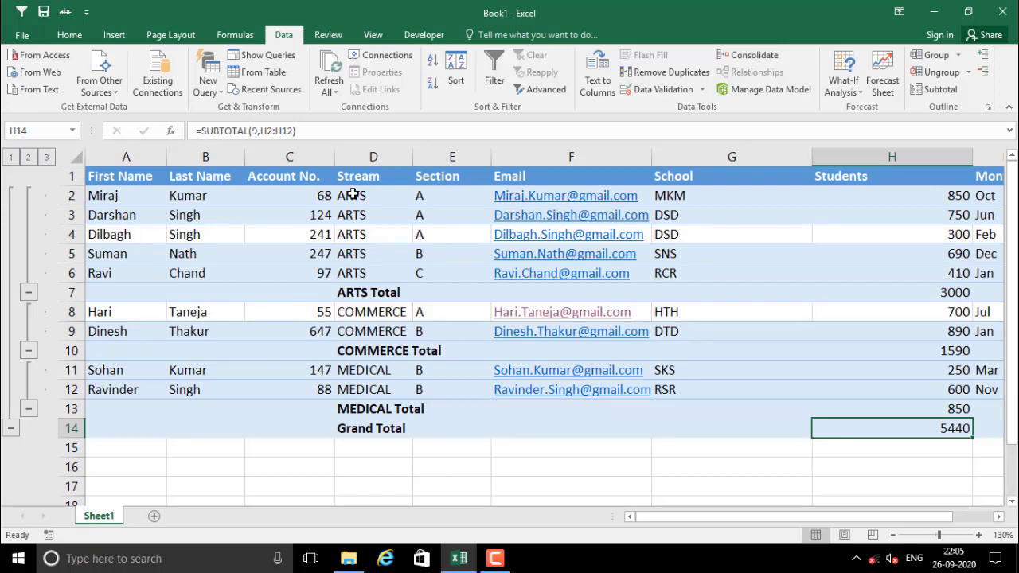
# AutoFit the Students column width to its contents
pyautogui.moveTo(353, 194); pyautogui.dragTo(470, 234)
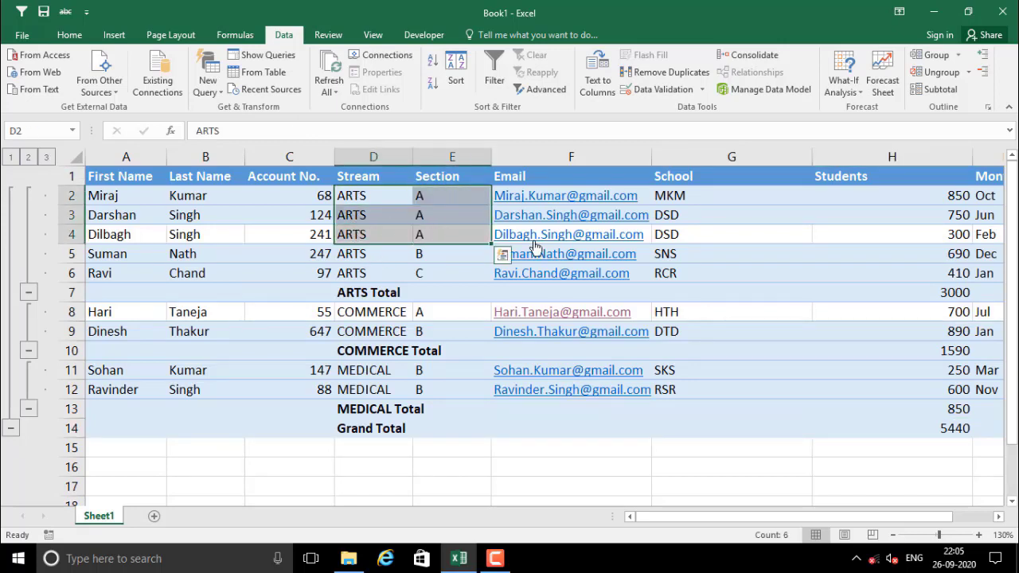
pyautogui.moveTo(843, 520); pyautogui.dragTo(883, 518)
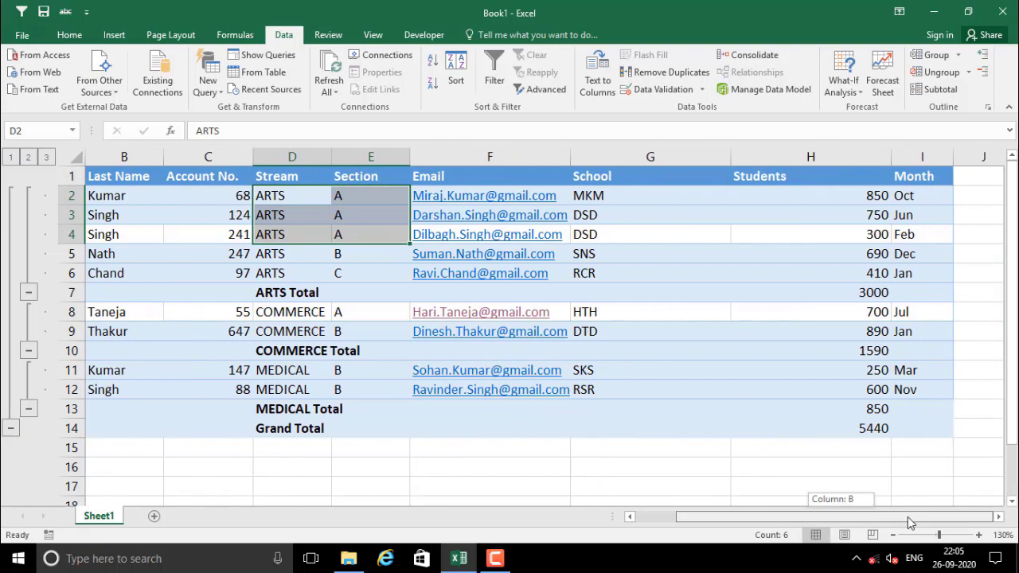
pyautogui.doubleClick(889, 153)
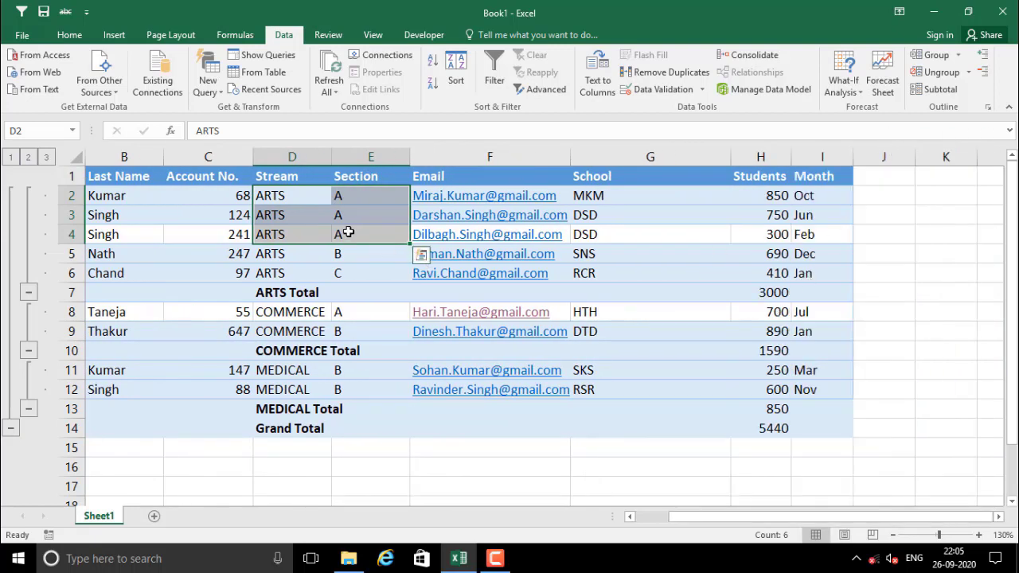
# Compare the ARTS student counts (850, 750, 300…) against the 3000 ARTS subtotal
pyautogui.moveTo(273, 199); pyautogui.dragTo(763, 234)
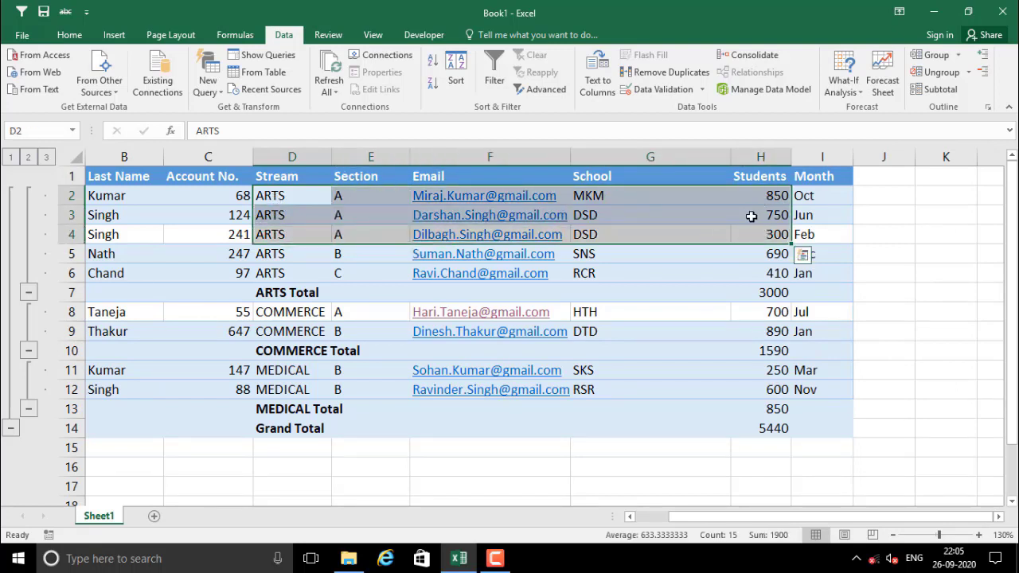
pyautogui.click(755, 199)
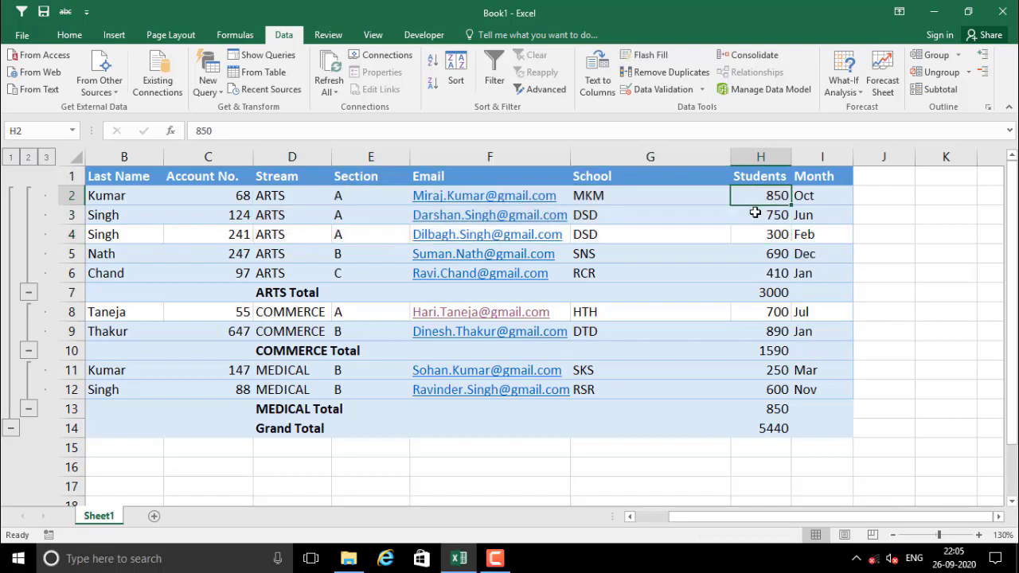
pyautogui.click(755, 214)
pyautogui.click(760, 228)
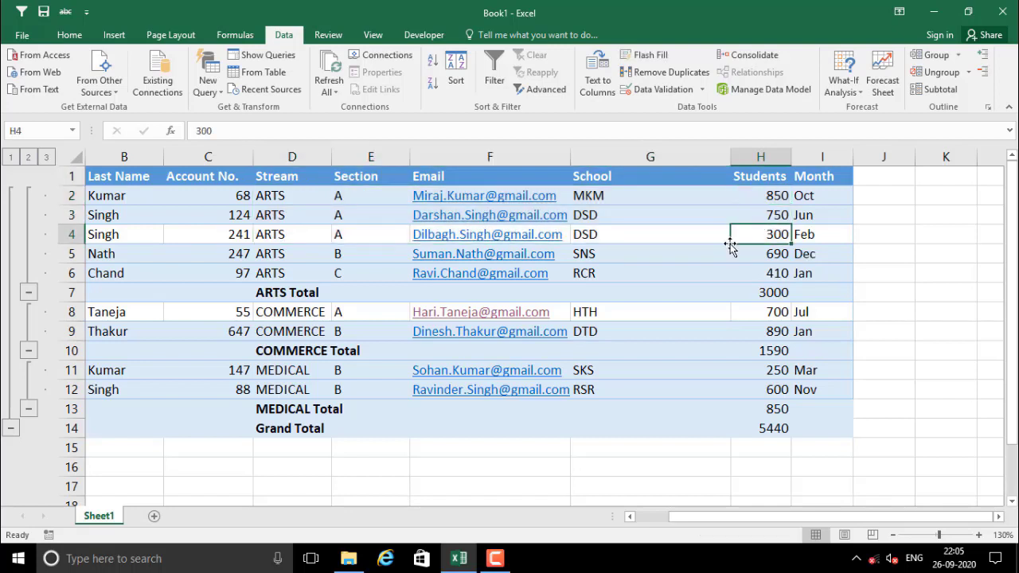
pyautogui.click(28, 160)
pyautogui.click(745, 202)
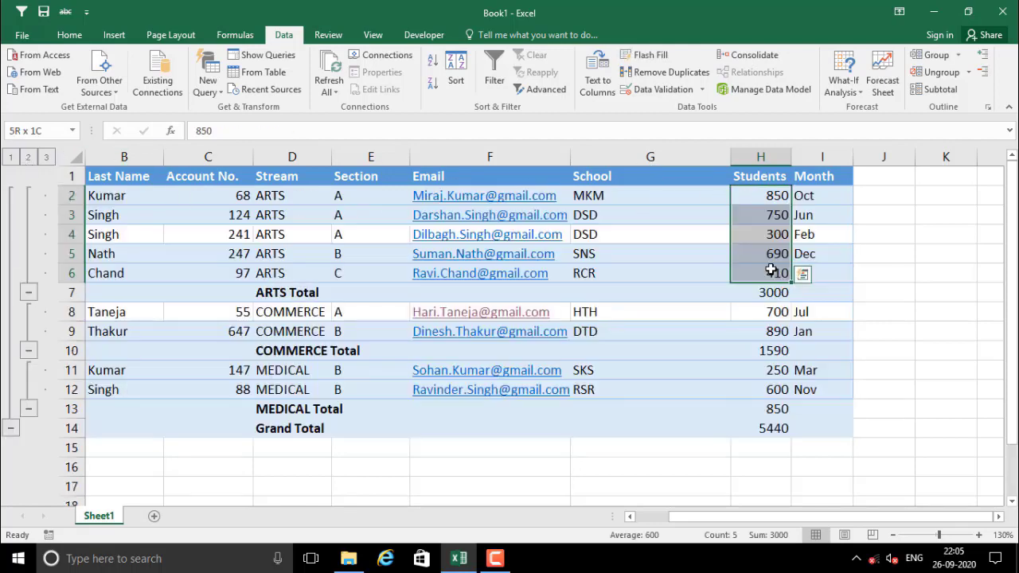
pyautogui.moveTo(770, 270); pyautogui.dragTo(770, 272)
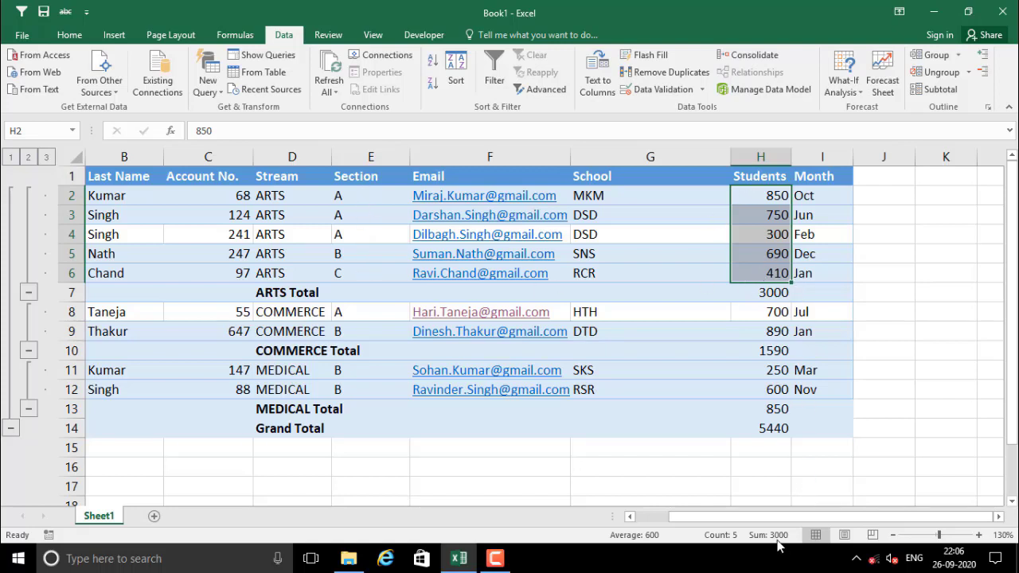
pyautogui.click(28, 158)
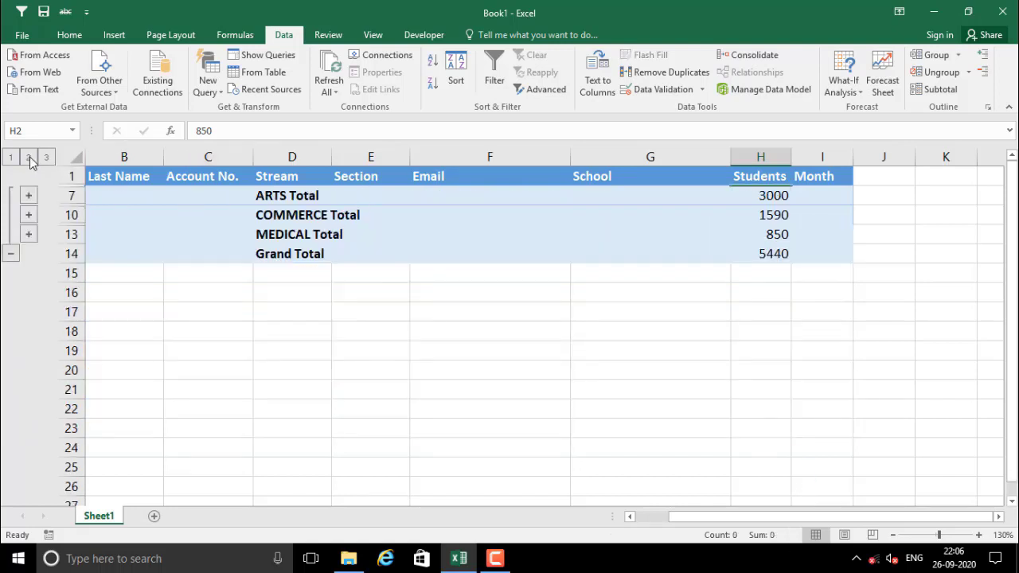
pyautogui.click(748, 197)
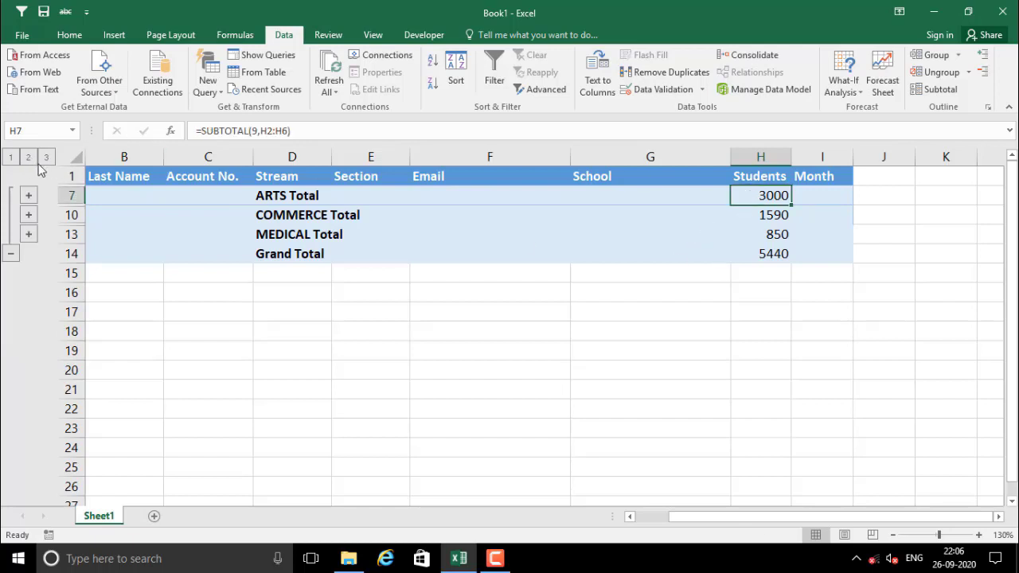
pyautogui.click(11, 157)
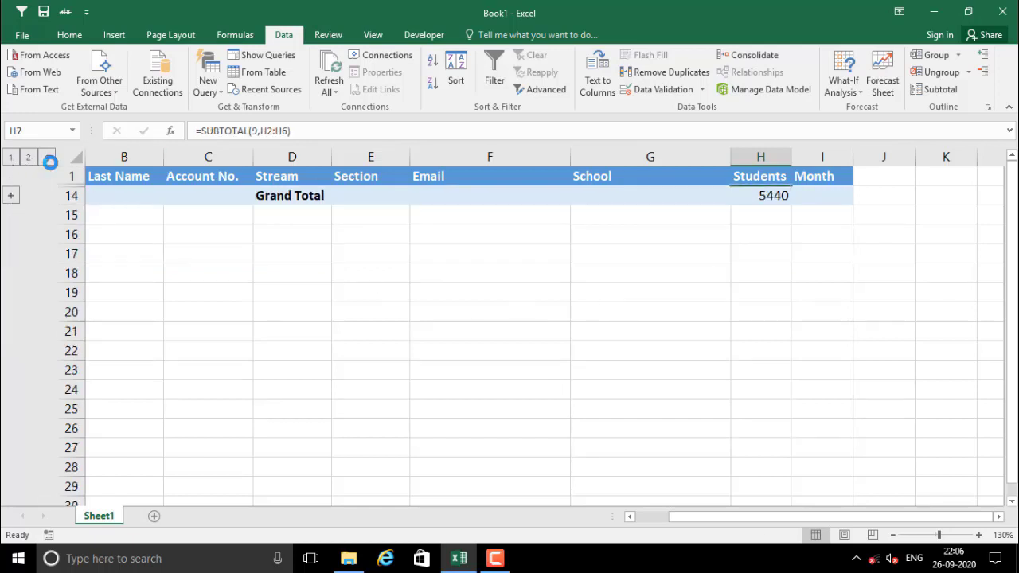
pyautogui.click(46, 158)
pyautogui.click(733, 384)
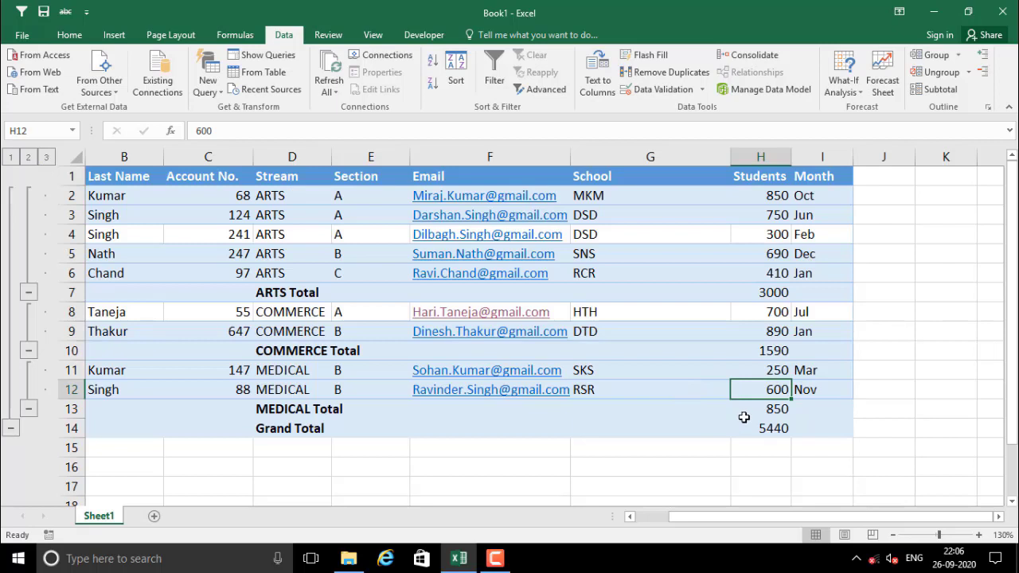
pyautogui.click(761, 291)
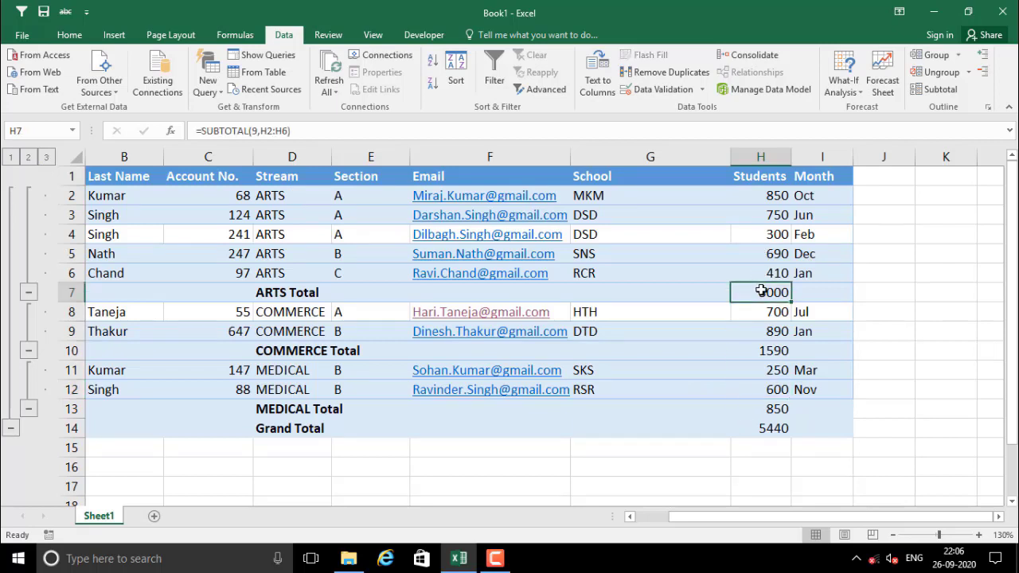
pyautogui.moveTo(311, 294); pyautogui.dragTo(775, 290)
pyautogui.moveTo(303, 353); pyautogui.dragTo(768, 354)
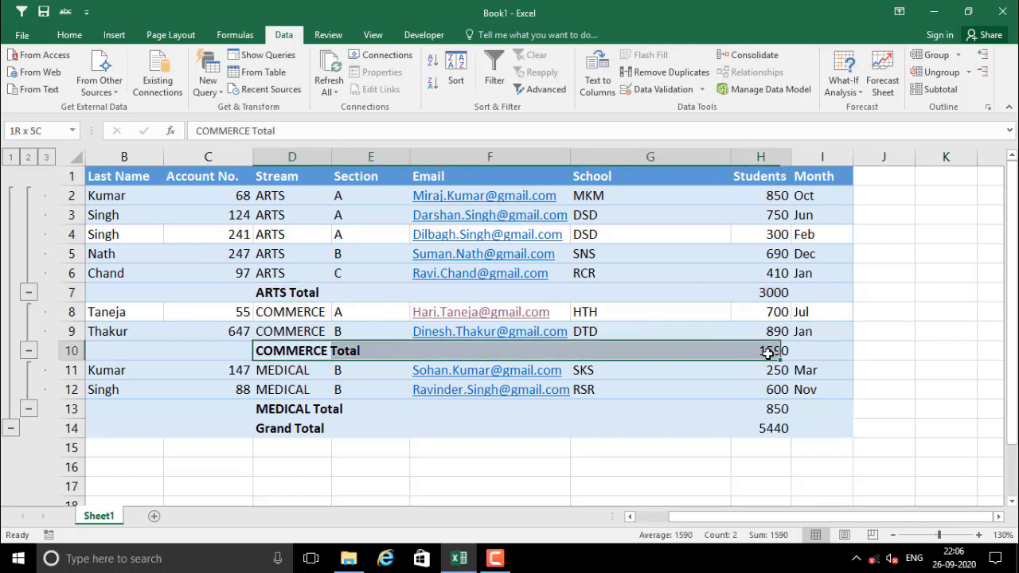
pyautogui.moveTo(302, 409); pyautogui.dragTo(760, 407)
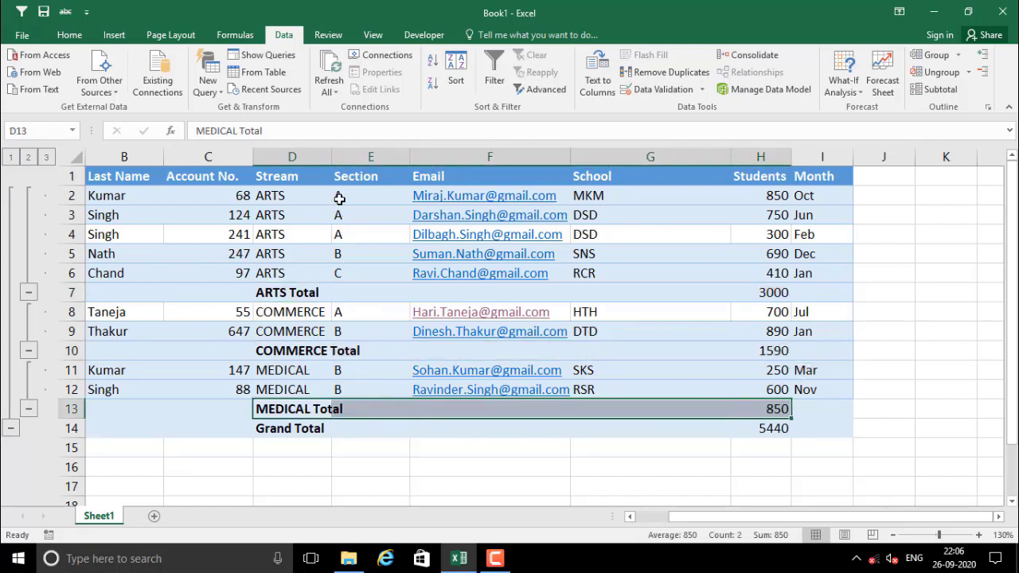
pyautogui.moveTo(339, 198); pyautogui.dragTo(765, 228)
pyautogui.click(692, 281)
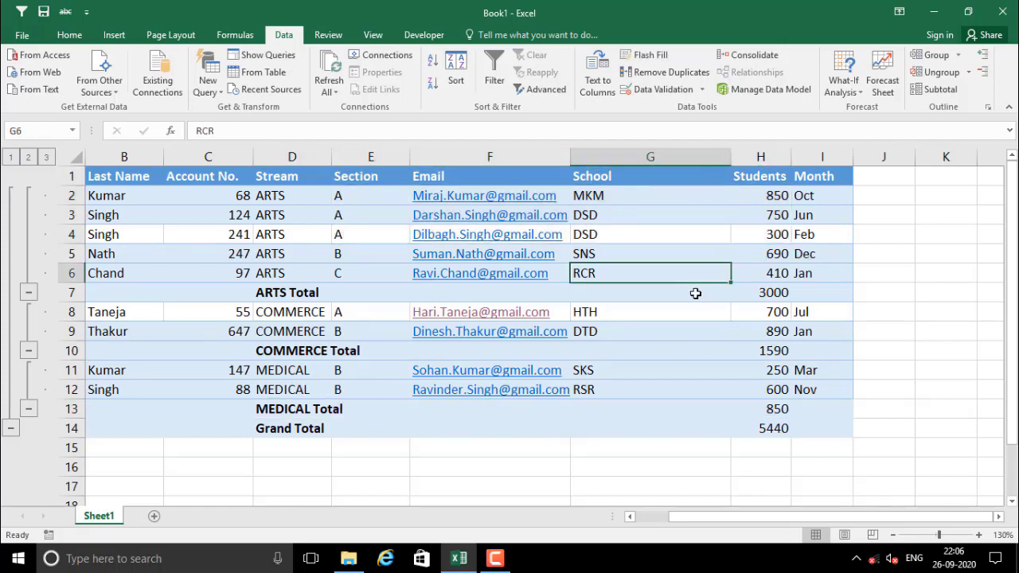
pyautogui.moveTo(366, 201); pyautogui.dragTo(366, 232)
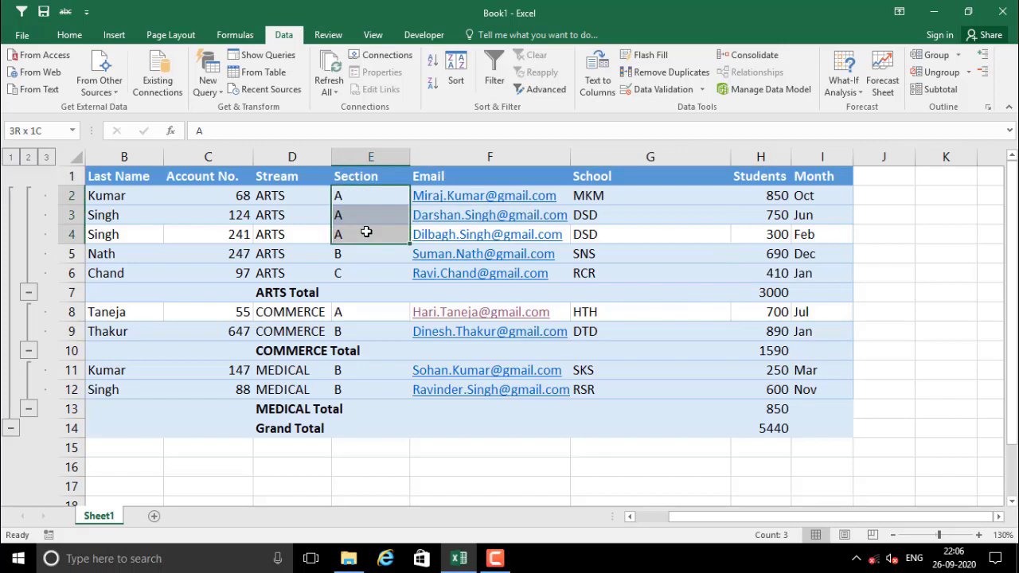
pyautogui.click(348, 255)
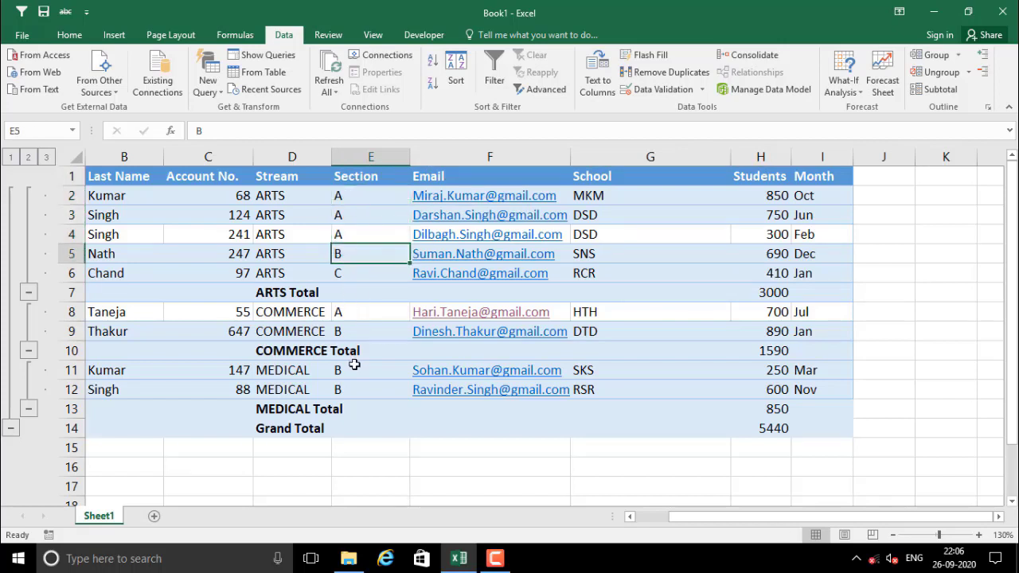
pyautogui.click(706, 414)
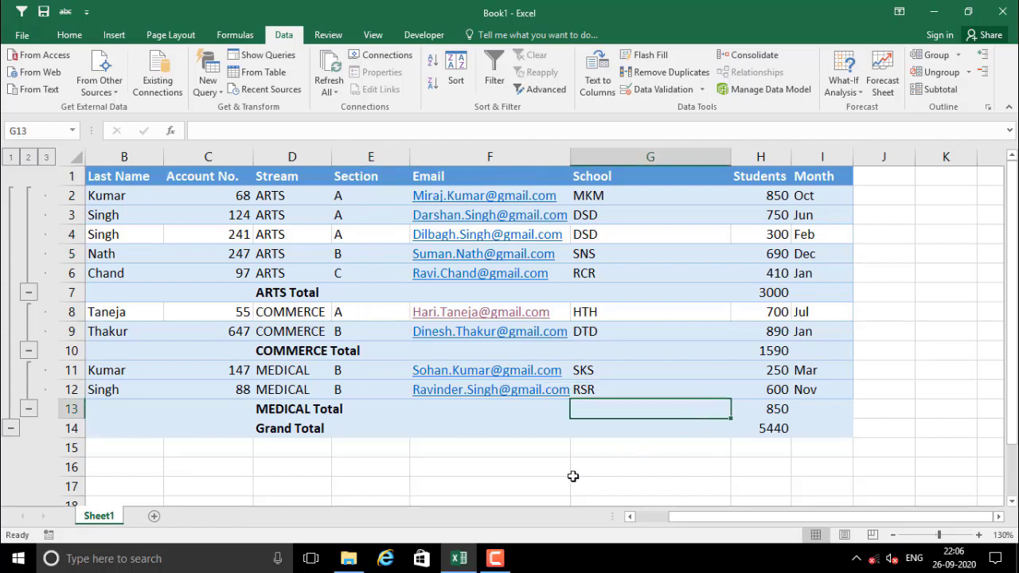
pyautogui.click(416, 470)
pyautogui.click(345, 286)
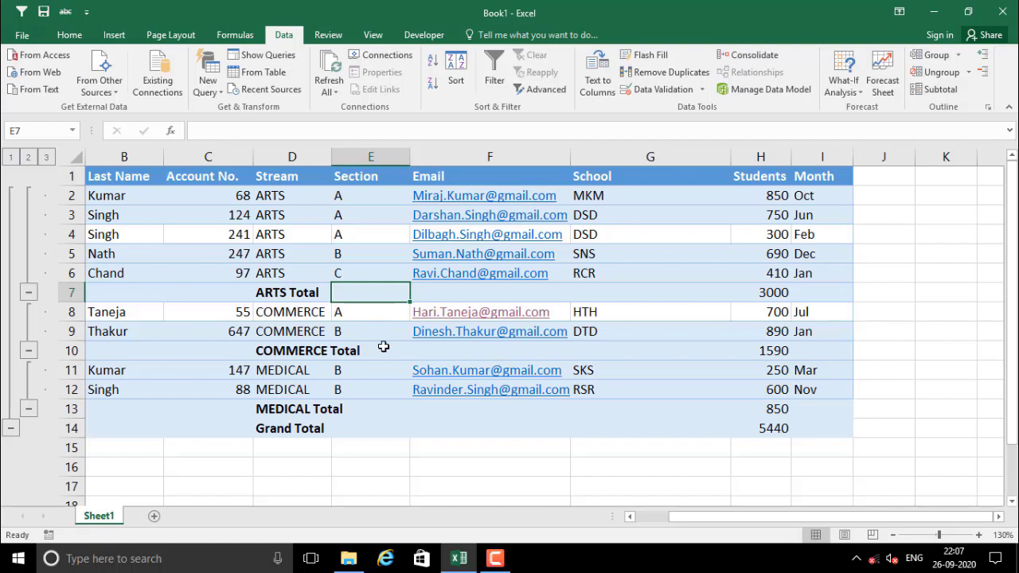
# Select the subtotalled student data B2:I14, then deselect it
pyautogui.click(372, 412)
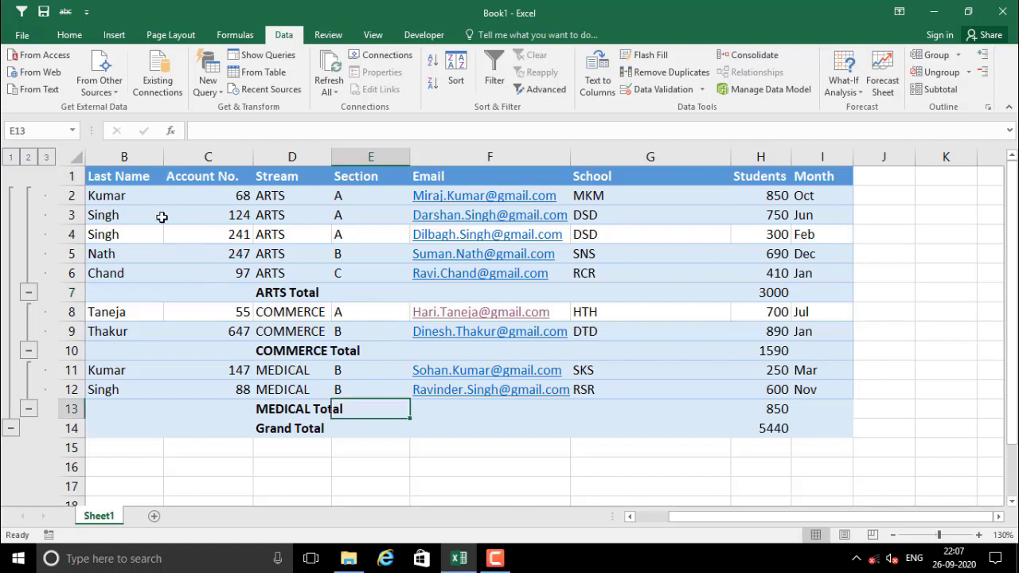
pyautogui.moveTo(116, 193); pyautogui.dragTo(815, 427)
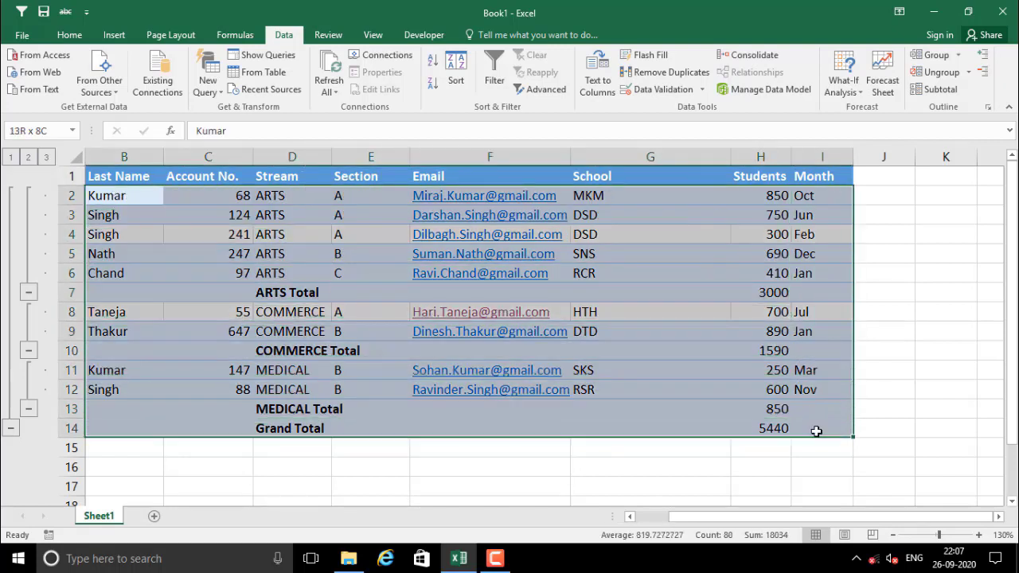
pyautogui.click(704, 470)
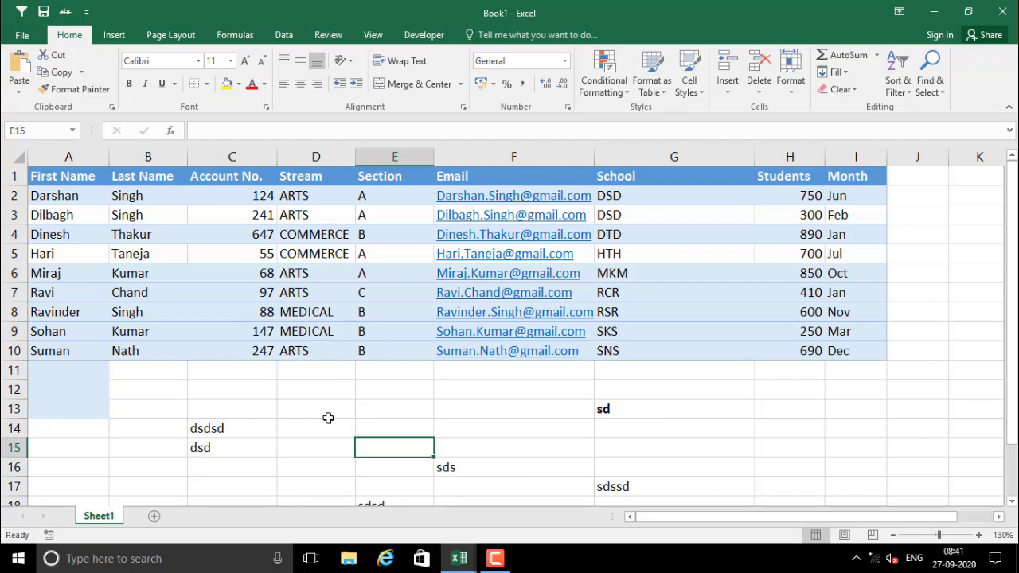
# Select Stream cells D2:D5 and Section cells E2:E5 to compare their values
pyautogui.scroll(-2, 303, 414)
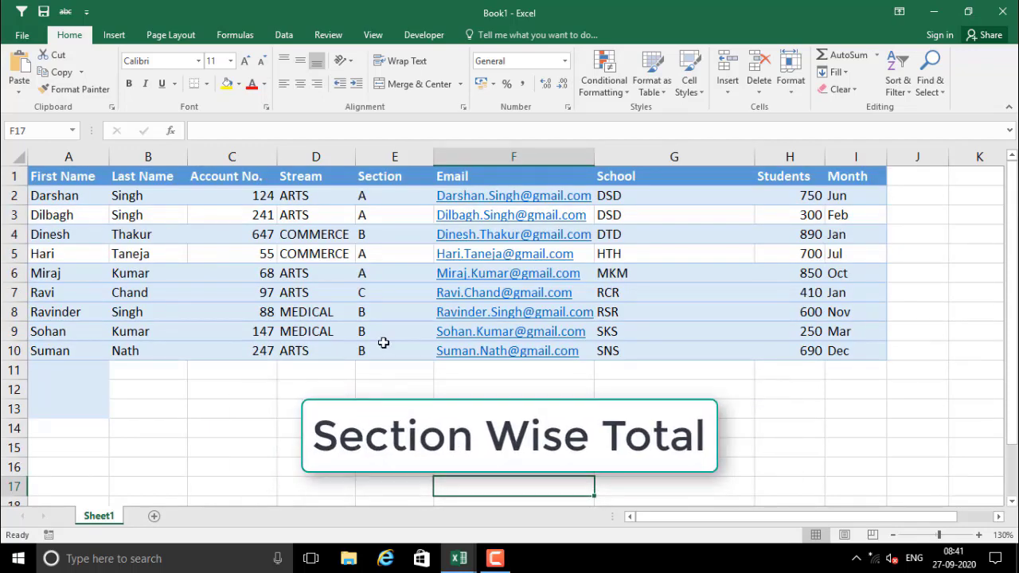
pyautogui.moveTo(307, 191); pyautogui.dragTo(312, 241)
pyautogui.click(385, 199)
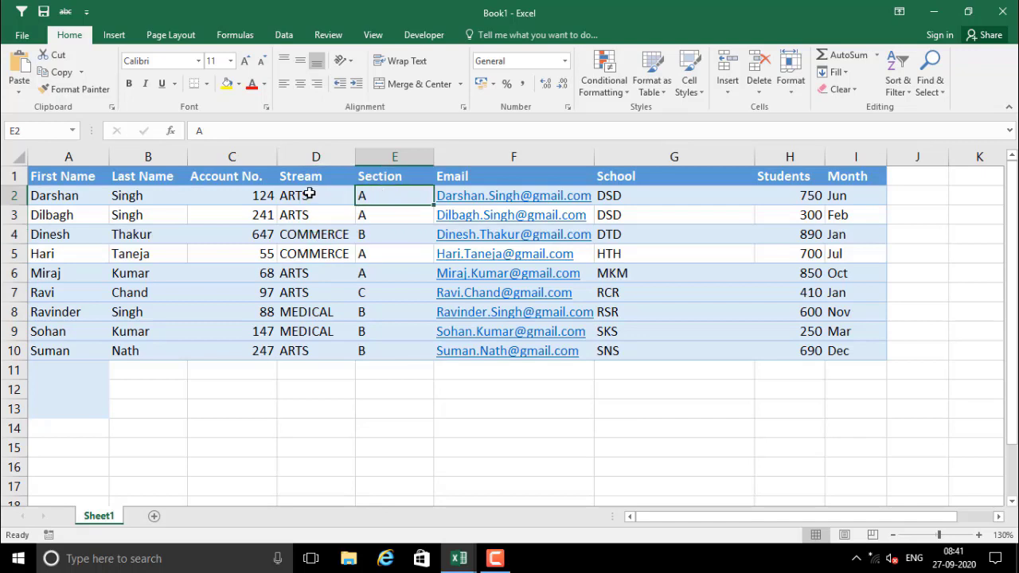
pyautogui.moveTo(310, 194); pyautogui.dragTo(322, 247)
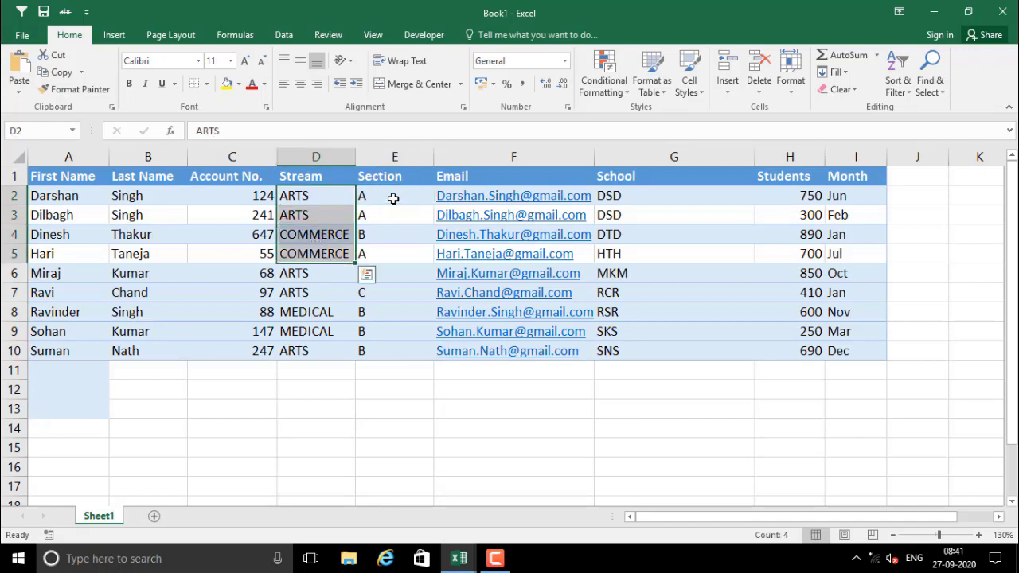
pyautogui.moveTo(391, 197); pyautogui.dragTo(393, 248)
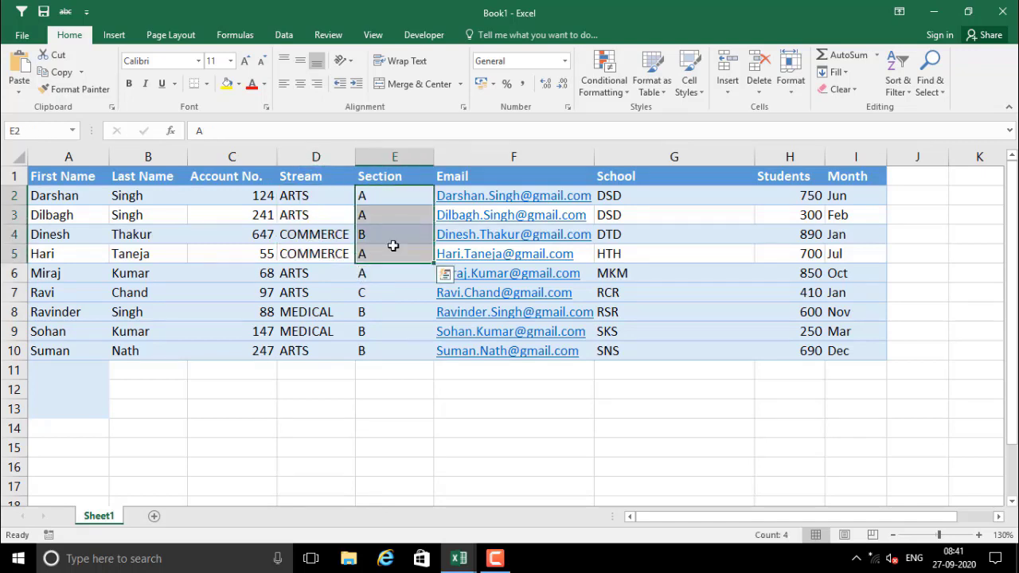
pyautogui.moveTo(384, 201); pyautogui.dragTo(391, 252)
pyautogui.click(390, 252)
pyautogui.moveTo(386, 195); pyautogui.dragTo(391, 231)
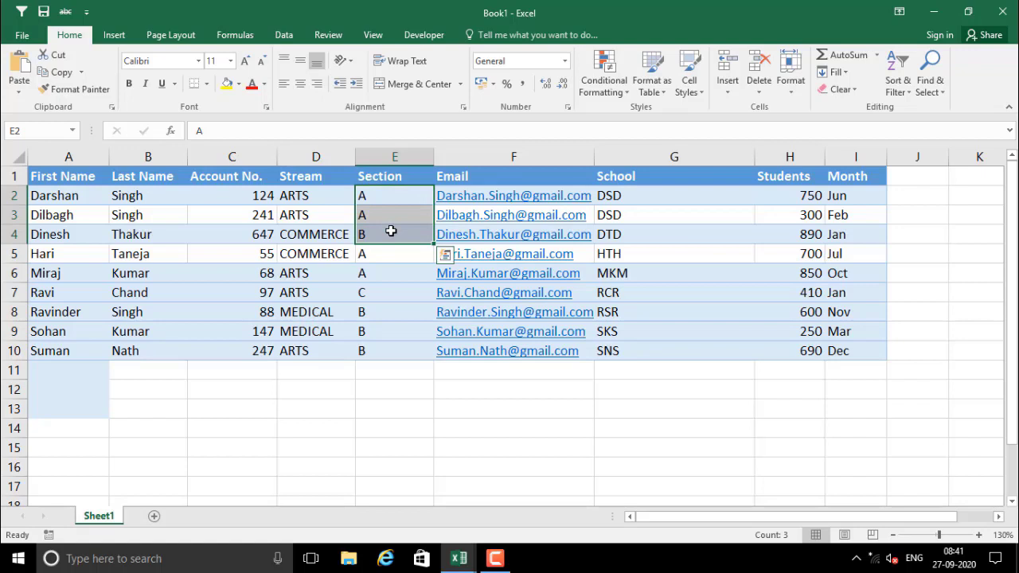
pyautogui.click(386, 202)
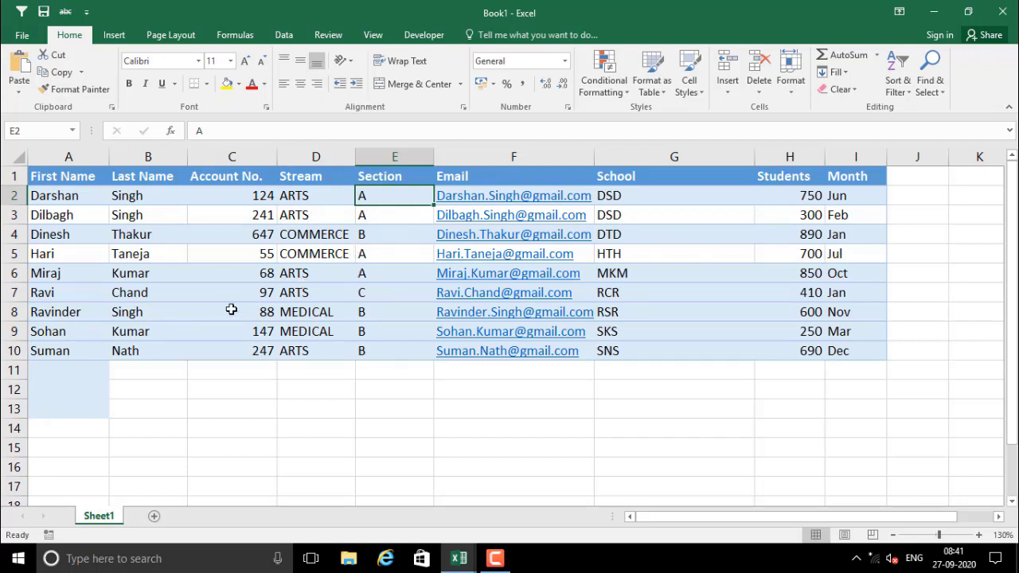
pyautogui.click(330, 218)
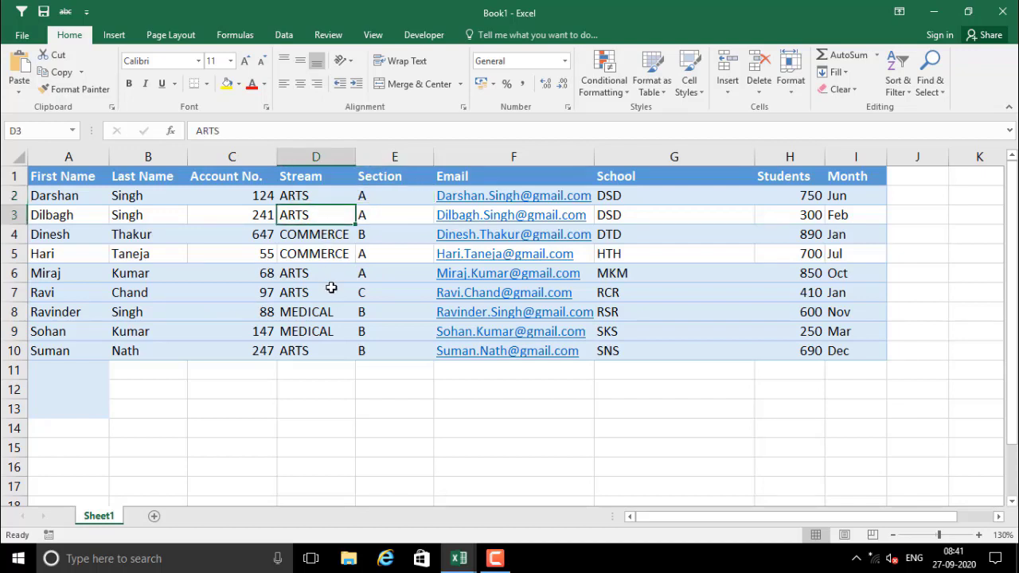
# In Custom Sort, set the first level to Stream, Cell Values, A to Z
pyautogui.click(283, 35)
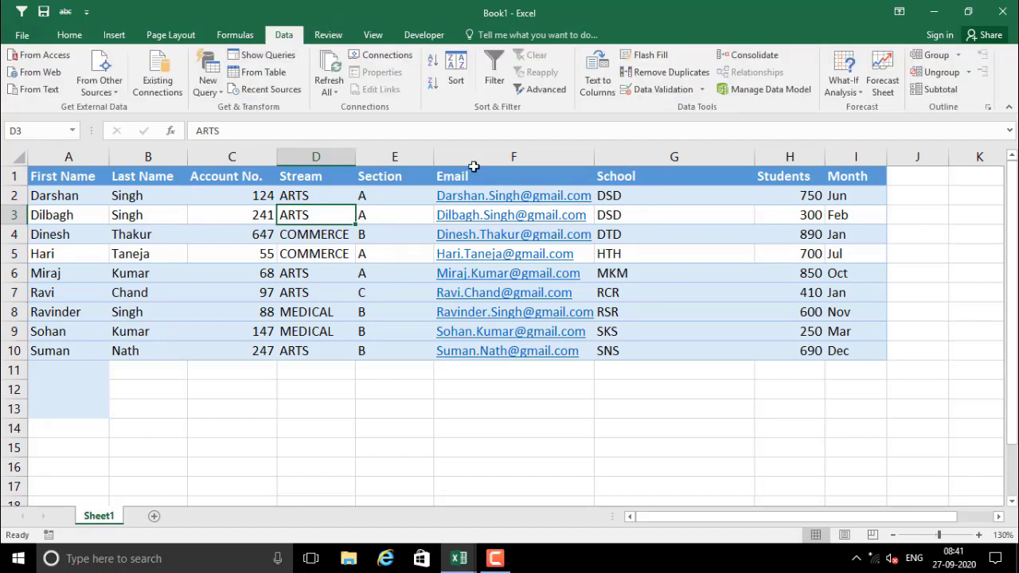
pyautogui.click(455, 80)
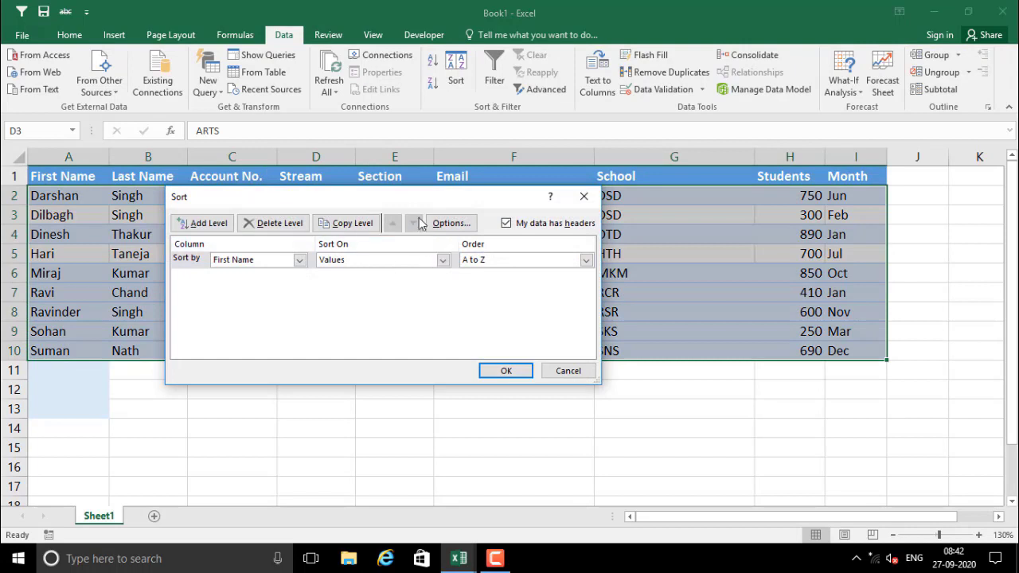
pyautogui.moveTo(406, 202); pyautogui.dragTo(608, 221)
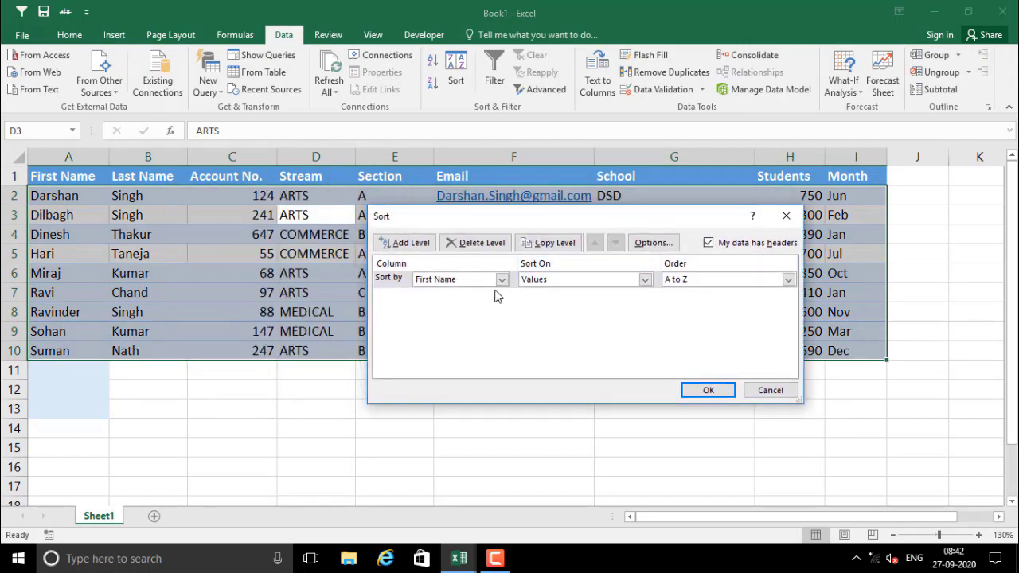
pyautogui.moveTo(490, 218); pyautogui.dragTo(469, 285)
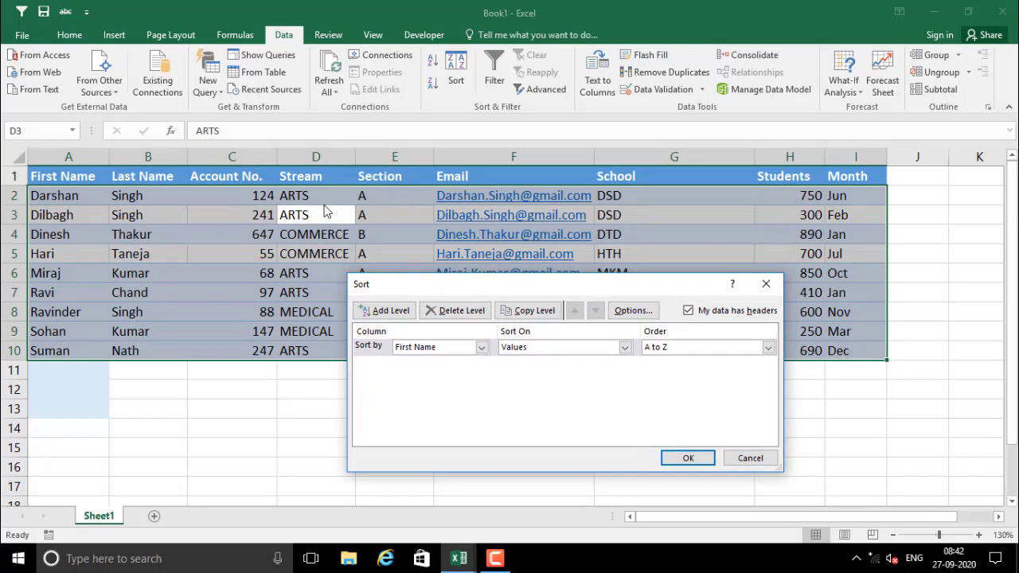
pyautogui.click(482, 347)
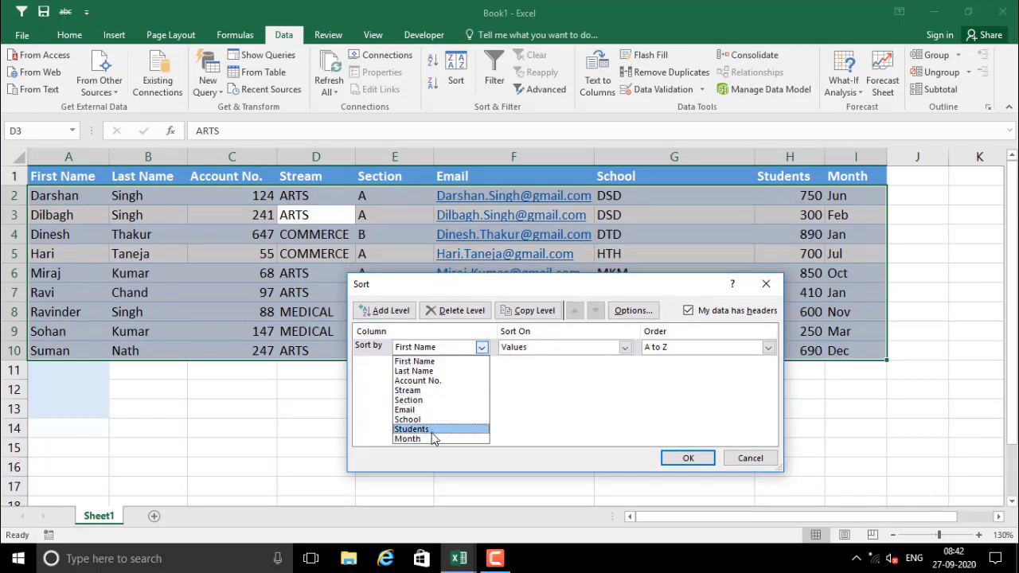
pyautogui.click(417, 381)
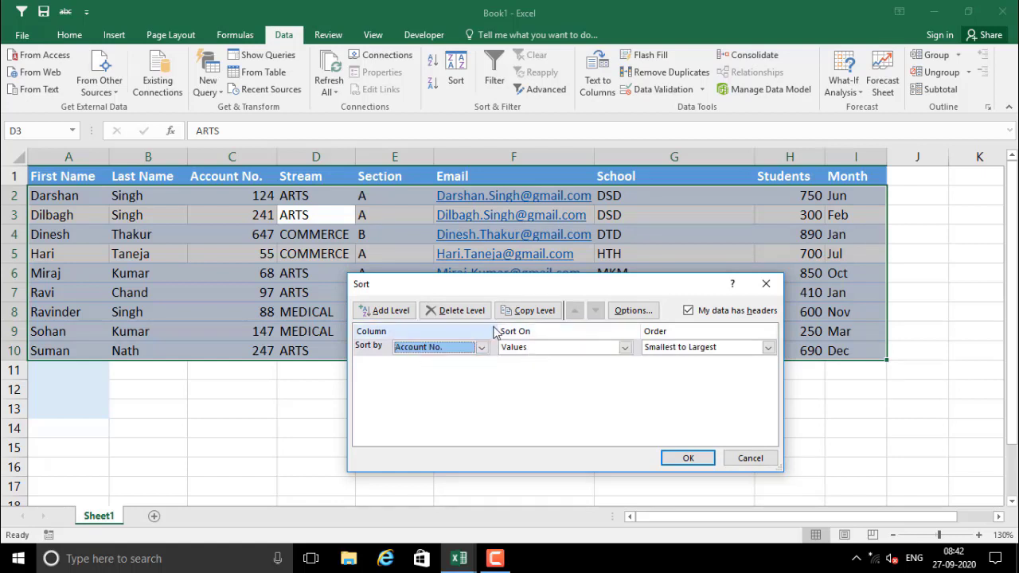
pyautogui.click(531, 350)
pyautogui.click(529, 362)
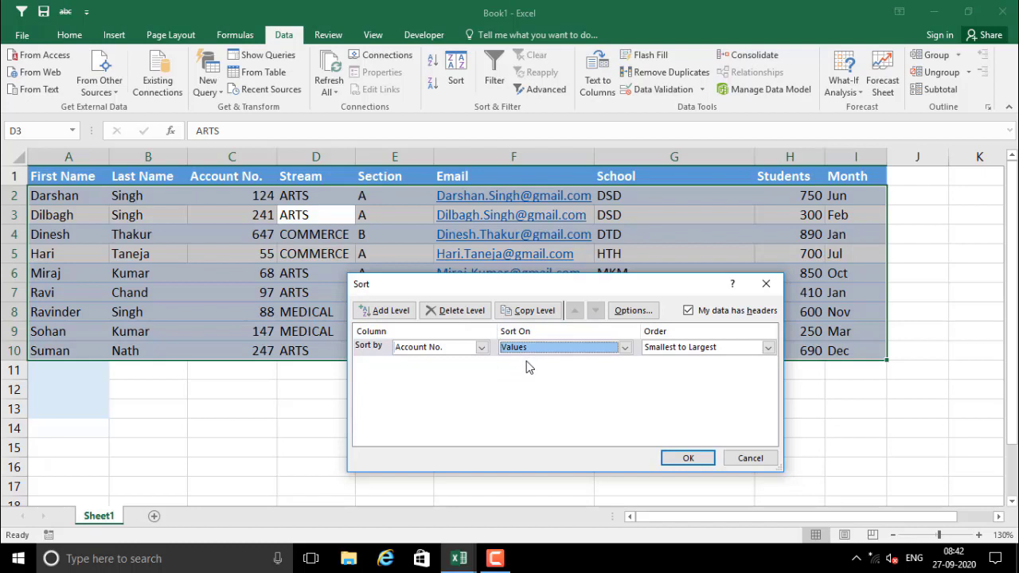
pyautogui.click(671, 350)
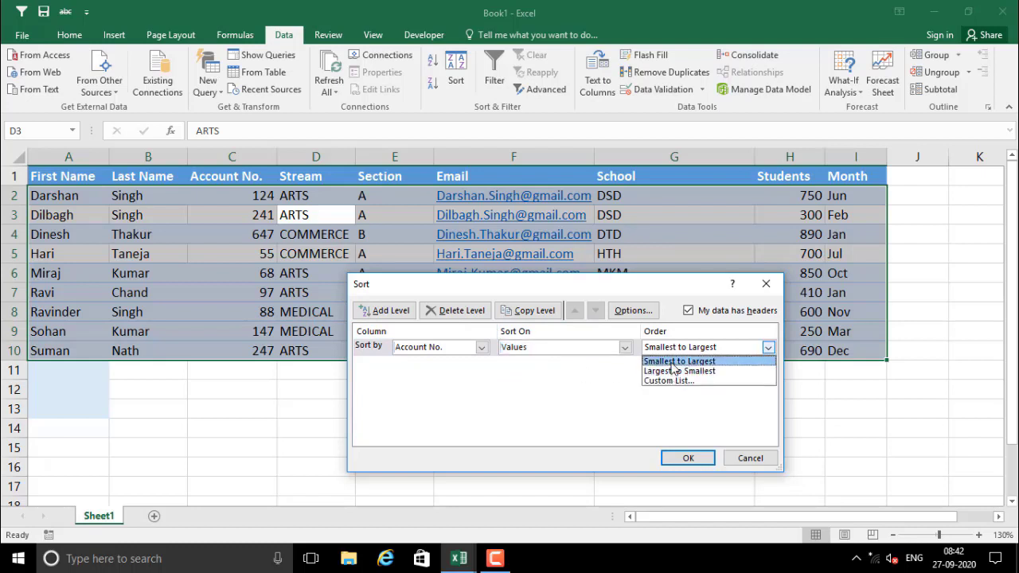
pyautogui.click(480, 349)
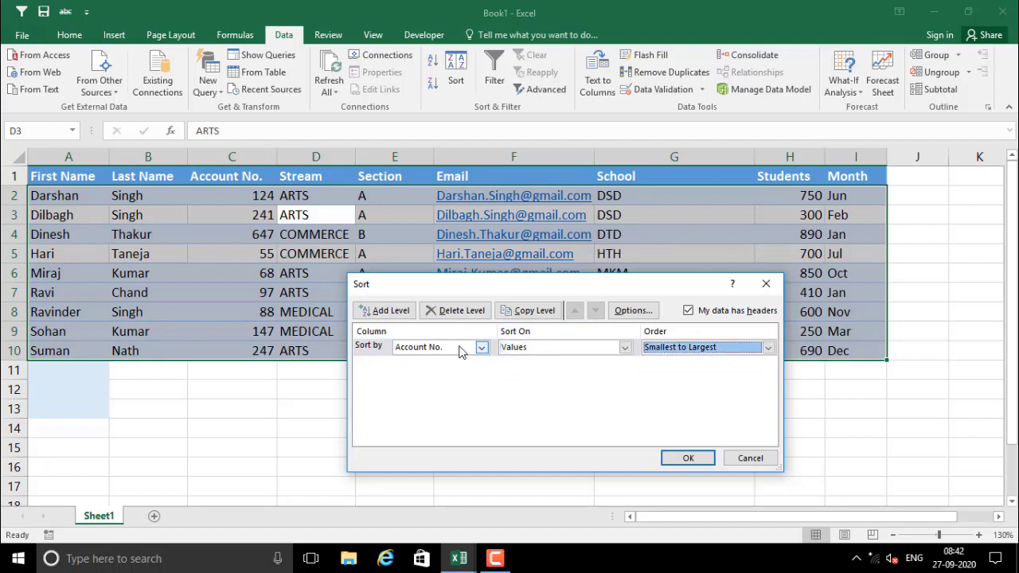
pyautogui.click(483, 352)
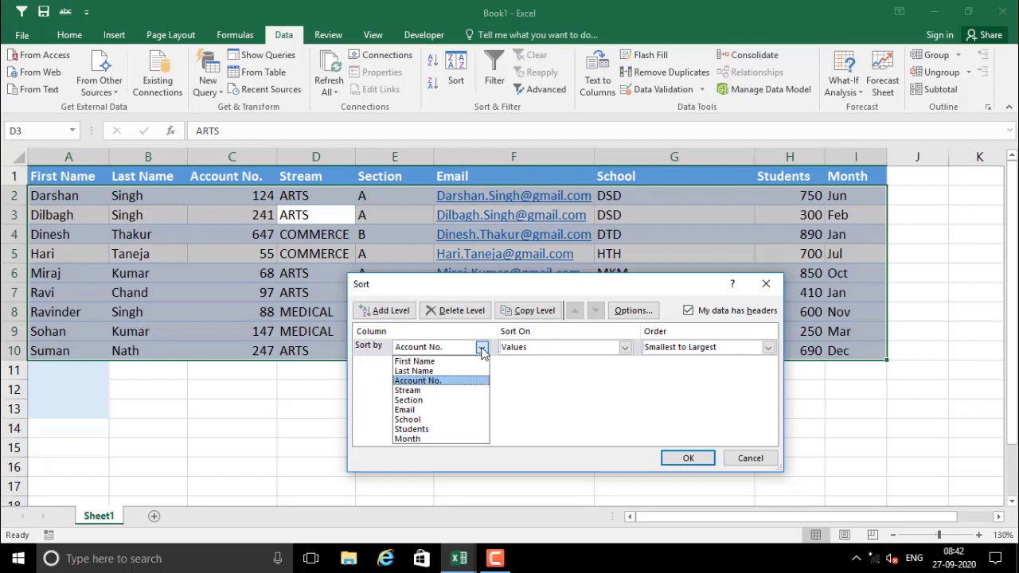
pyautogui.click(439, 391)
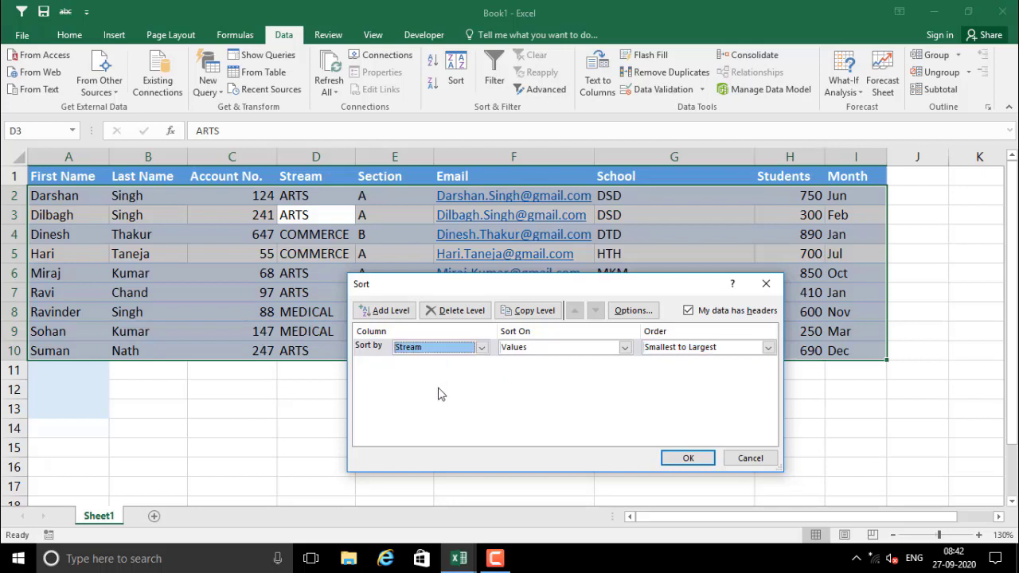
pyautogui.click(688, 350)
pyautogui.click(674, 360)
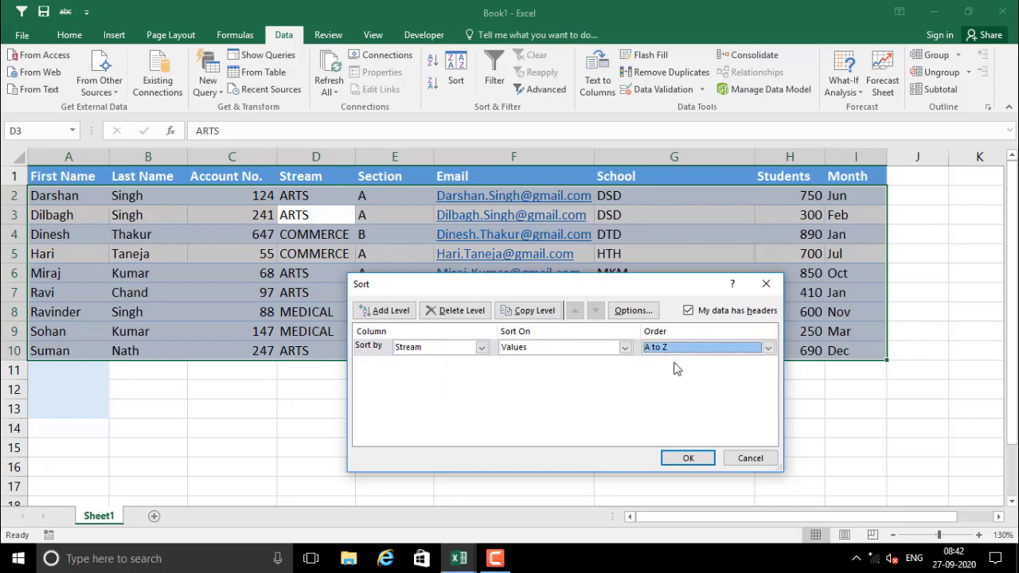
# Add a second level sorting Section A to Z and apply the sort
pyautogui.click(379, 315)
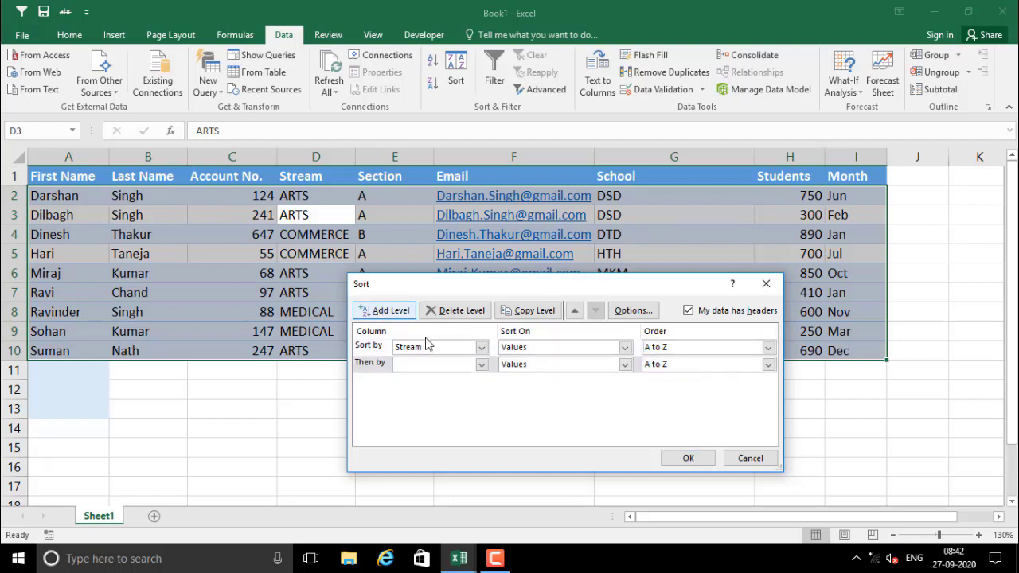
pyautogui.click(481, 366)
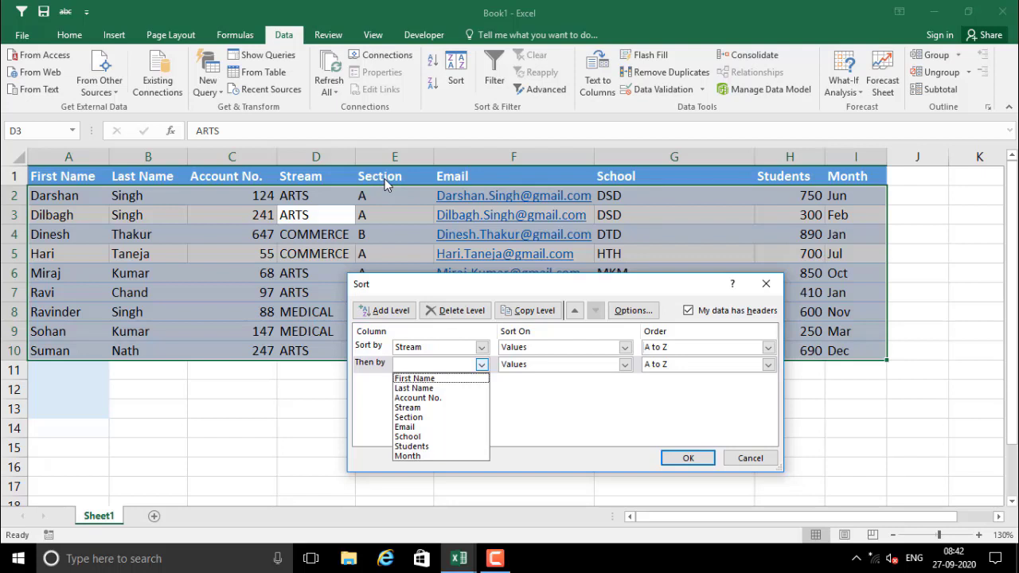
pyautogui.click(421, 418)
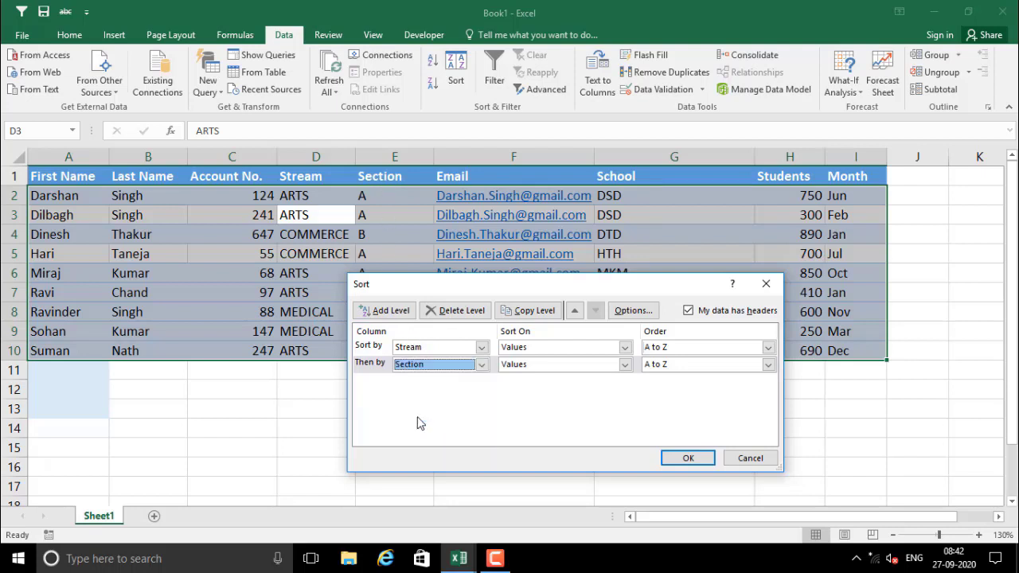
pyautogui.click(546, 365)
pyautogui.click(527, 380)
pyautogui.click(693, 366)
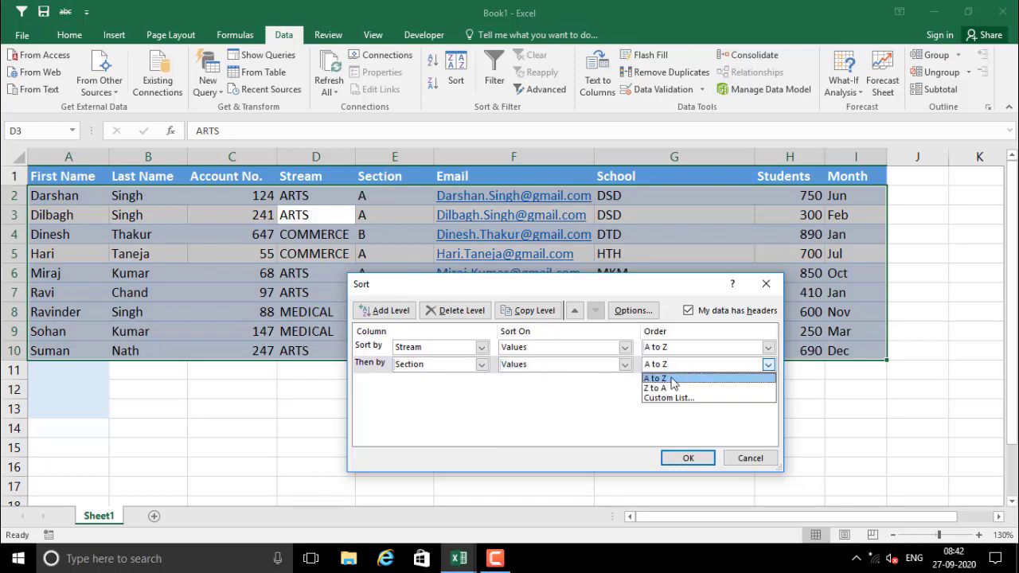
pyautogui.click(691, 376)
pyautogui.click(697, 461)
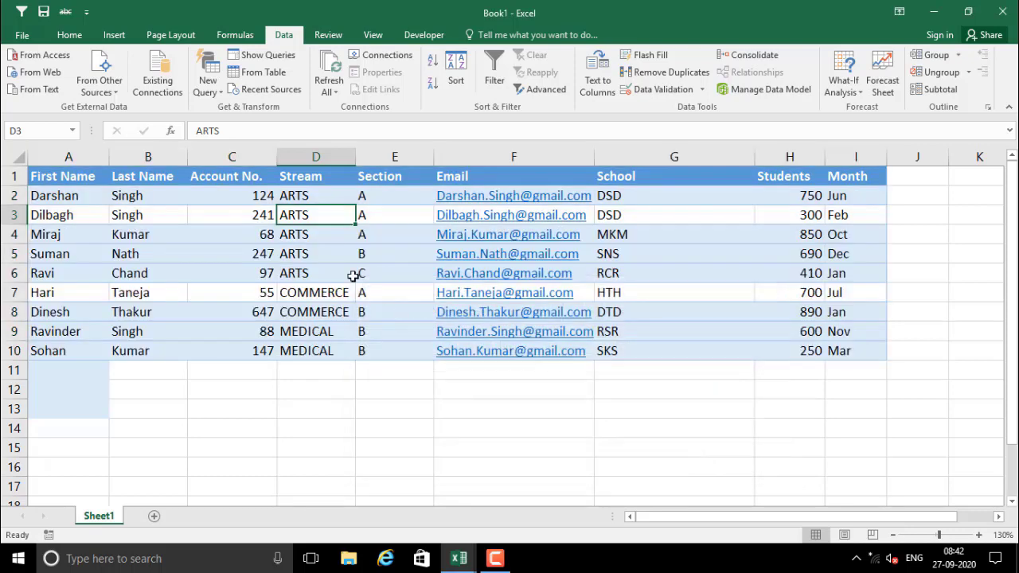
pyautogui.click(316, 256)
pyautogui.moveTo(297, 199); pyautogui.dragTo(296, 227)
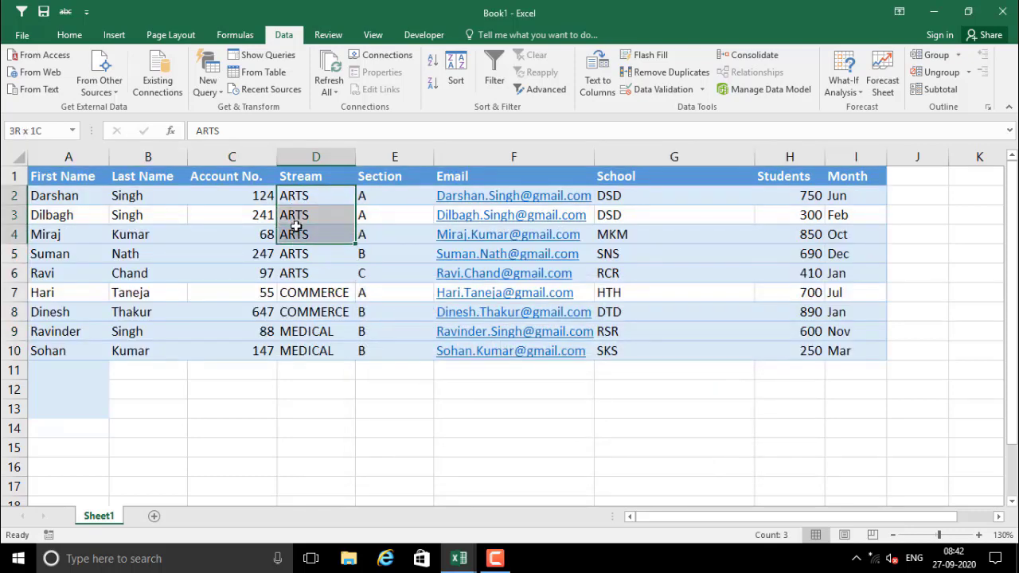
pyautogui.moveTo(380, 199); pyautogui.dragTo(386, 241)
pyautogui.moveTo(291, 253); pyautogui.dragTo(310, 269)
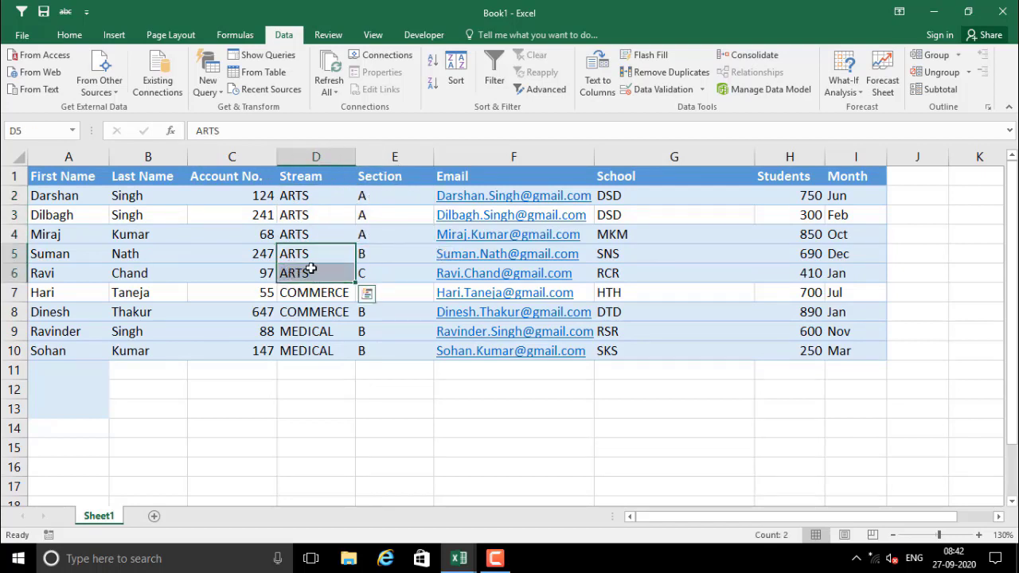
pyautogui.click(387, 252)
pyautogui.click(294, 271)
pyautogui.click(389, 270)
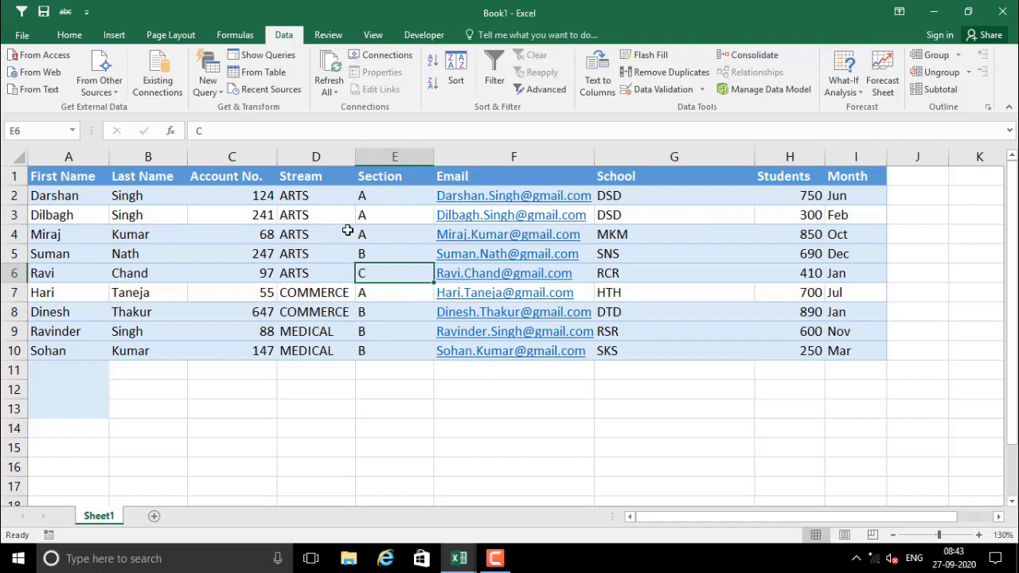
pyautogui.click(301, 199)
pyautogui.moveTo(300, 199); pyautogui.dragTo(302, 230)
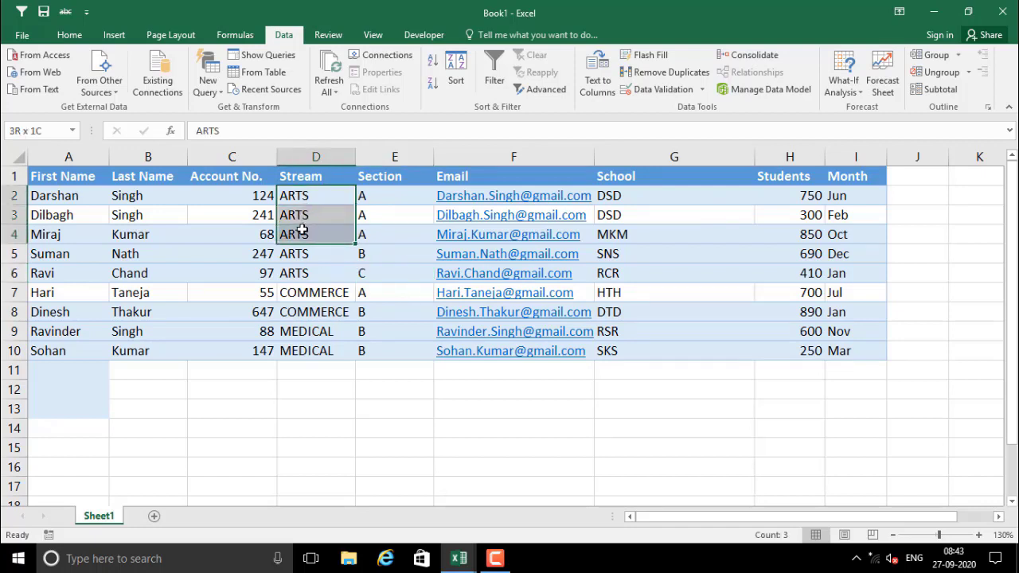
pyautogui.moveTo(368, 197); pyautogui.dragTo(373, 233)
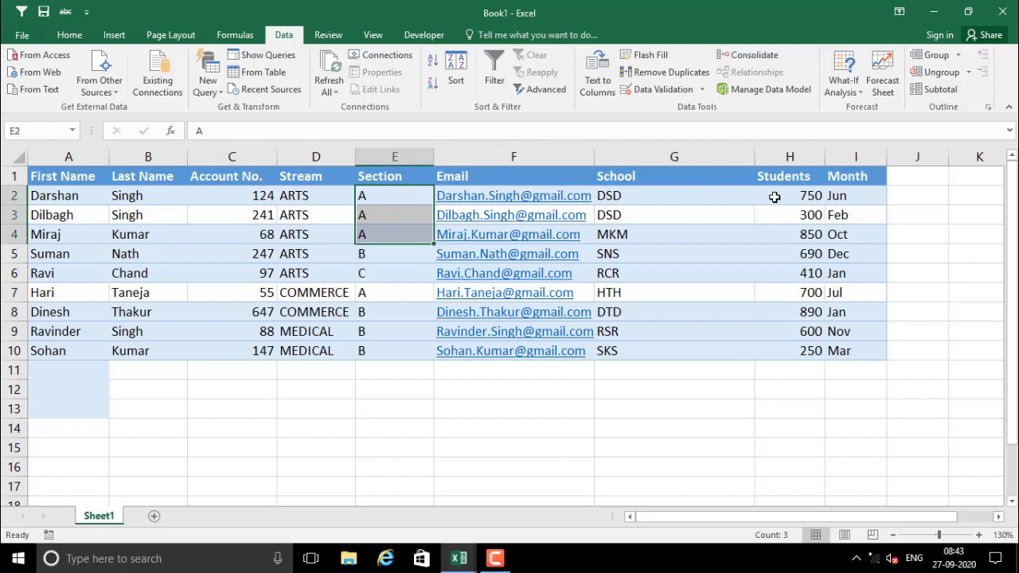
pyautogui.moveTo(773, 195); pyautogui.dragTo(778, 234)
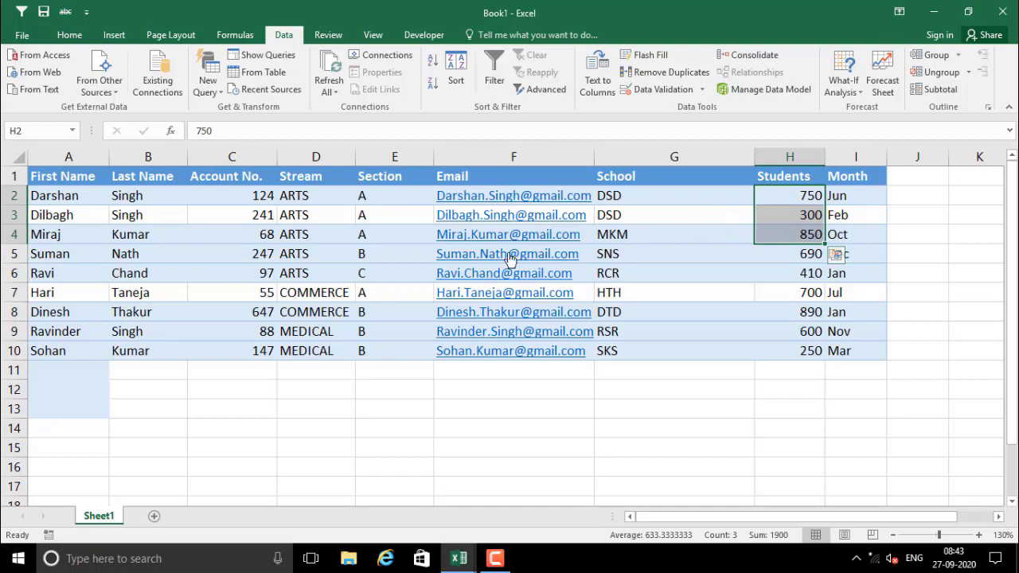
pyautogui.moveTo(326, 203); pyautogui.dragTo(303, 311)
pyautogui.moveTo(378, 191); pyautogui.dragTo(380, 220)
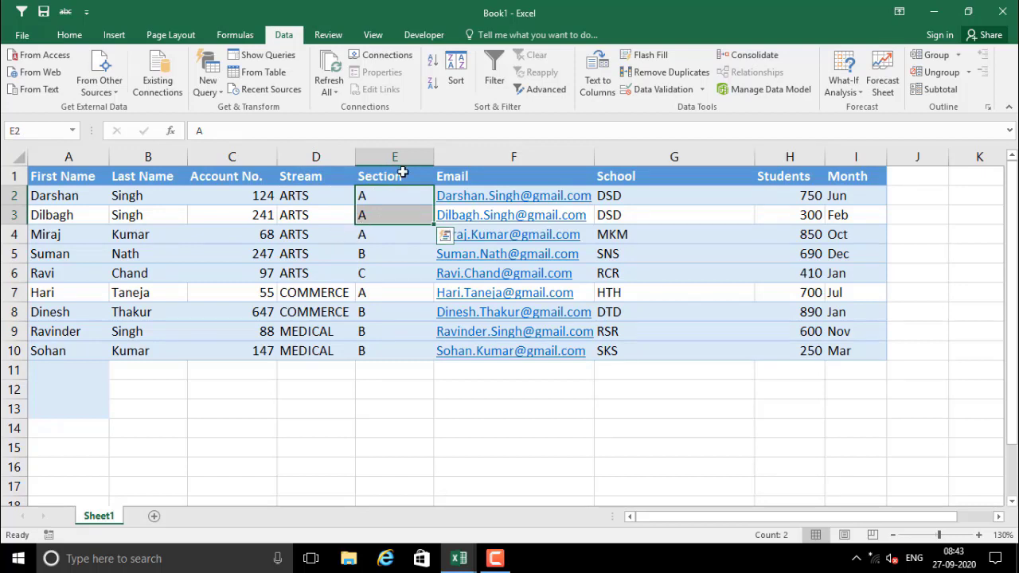
# Try the Subtotal dialog on the current selection, then cancel without changes
pyautogui.click(936, 90)
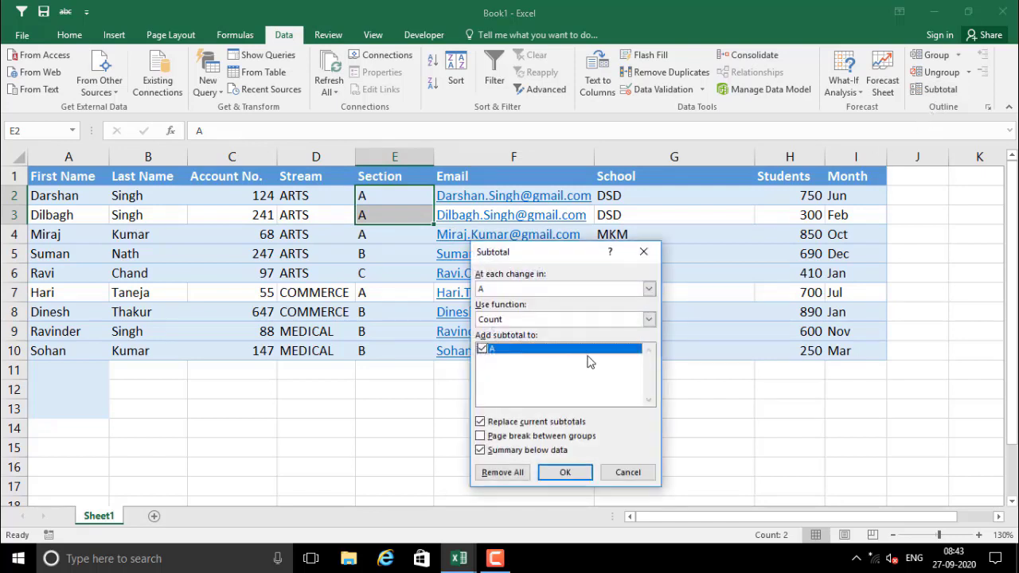
pyautogui.moveTo(552, 257); pyautogui.dragTo(706, 213)
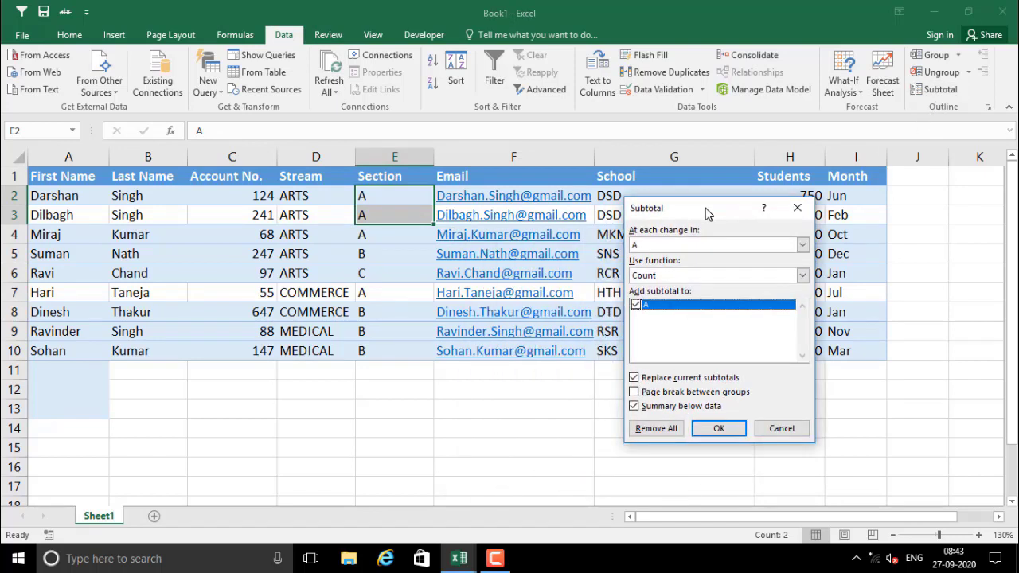
pyautogui.click(802, 245)
pyautogui.click(796, 257)
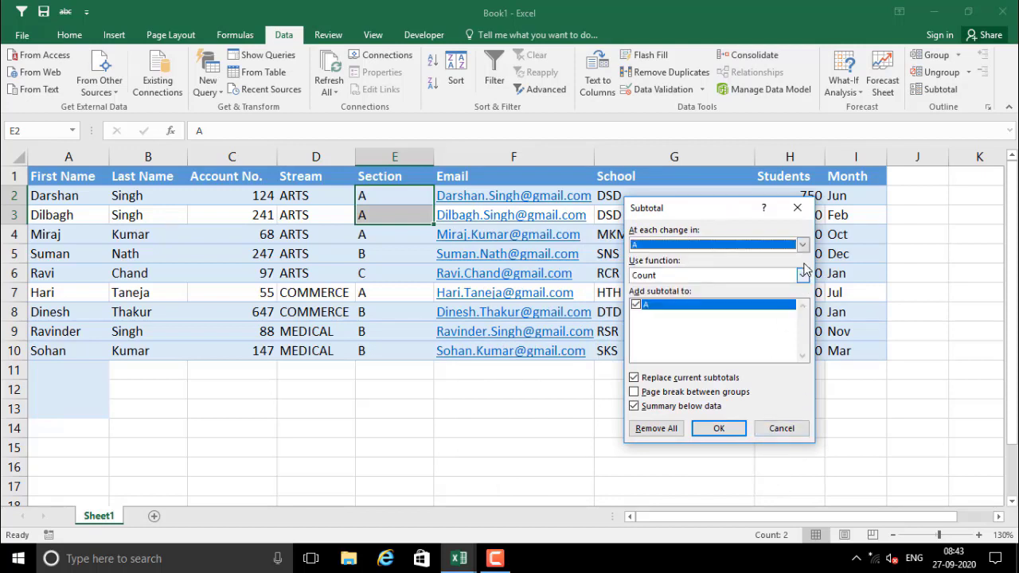
pyautogui.click(802, 245)
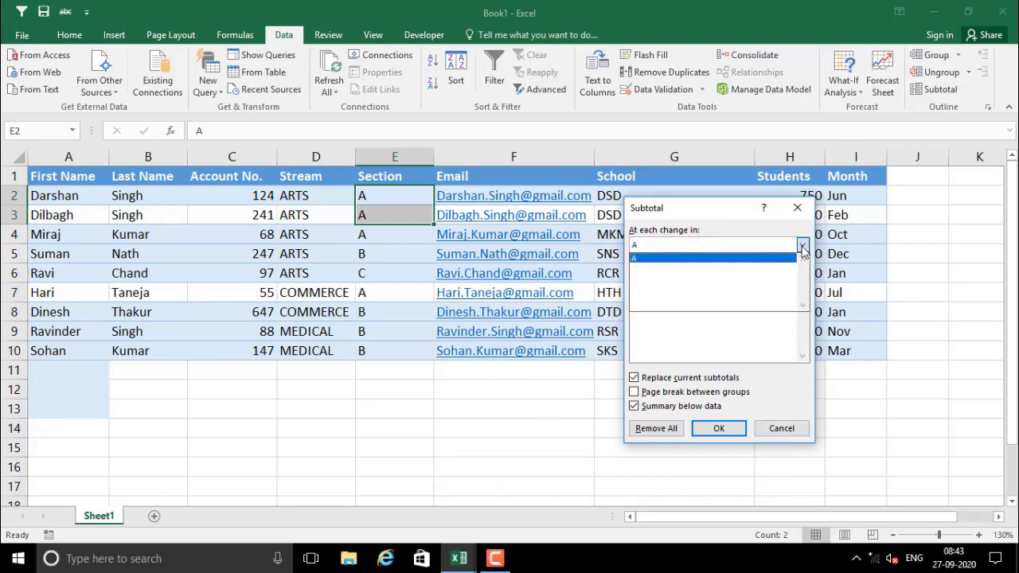
pyautogui.click(803, 250)
pyautogui.click(803, 247)
pyautogui.click(776, 426)
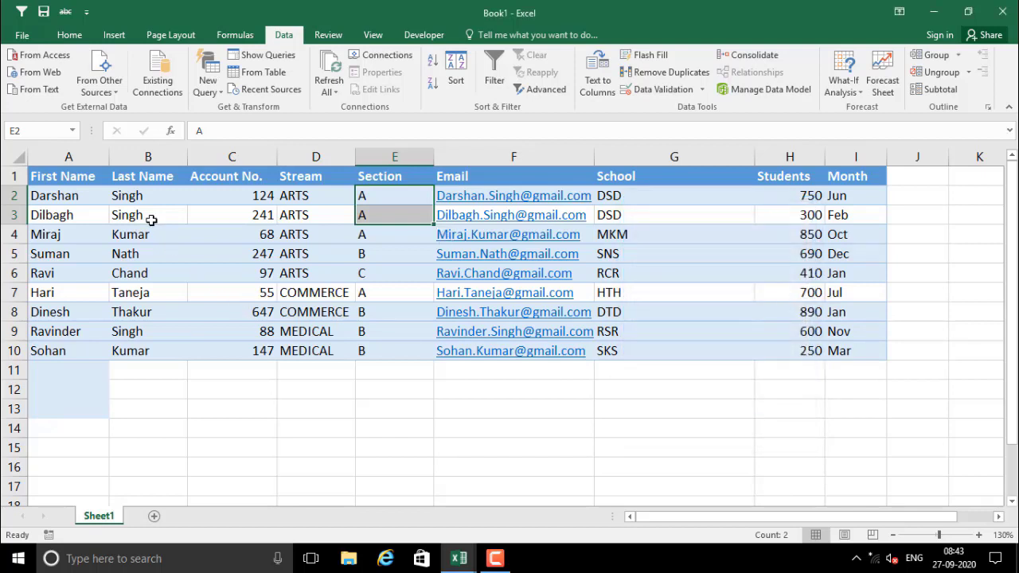
# Select the whole table from A1 and subtotal at each change in Section using Sum
pyautogui.moveTo(69, 176); pyautogui.dragTo(856, 350)
pyautogui.click(935, 89)
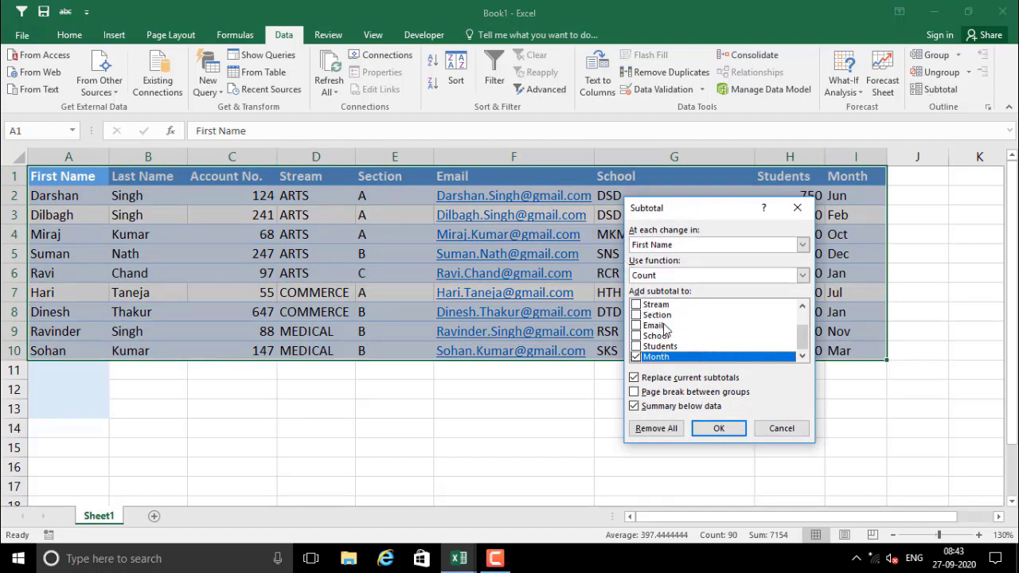
pyautogui.click(664, 246)
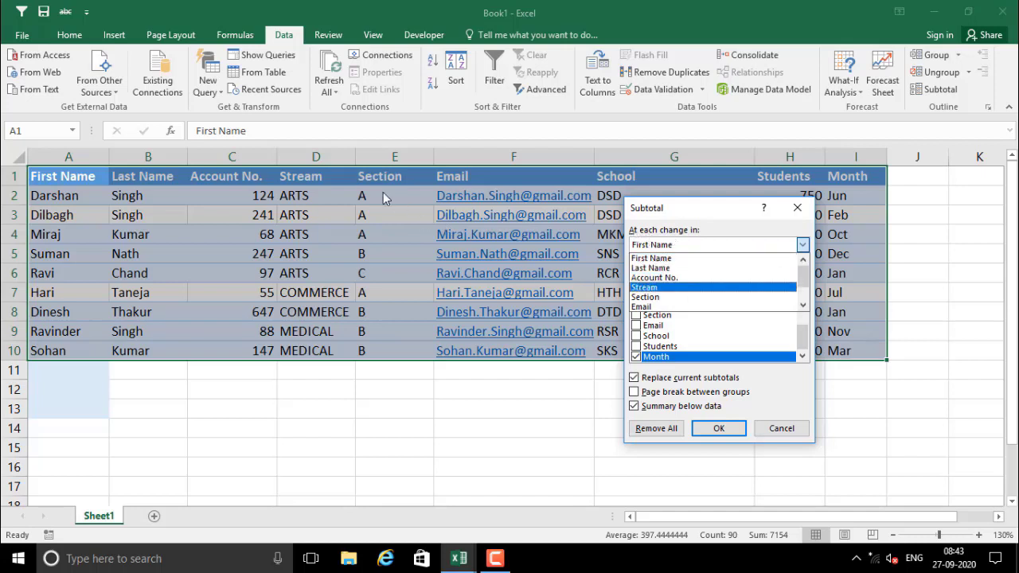
pyautogui.click(660, 297)
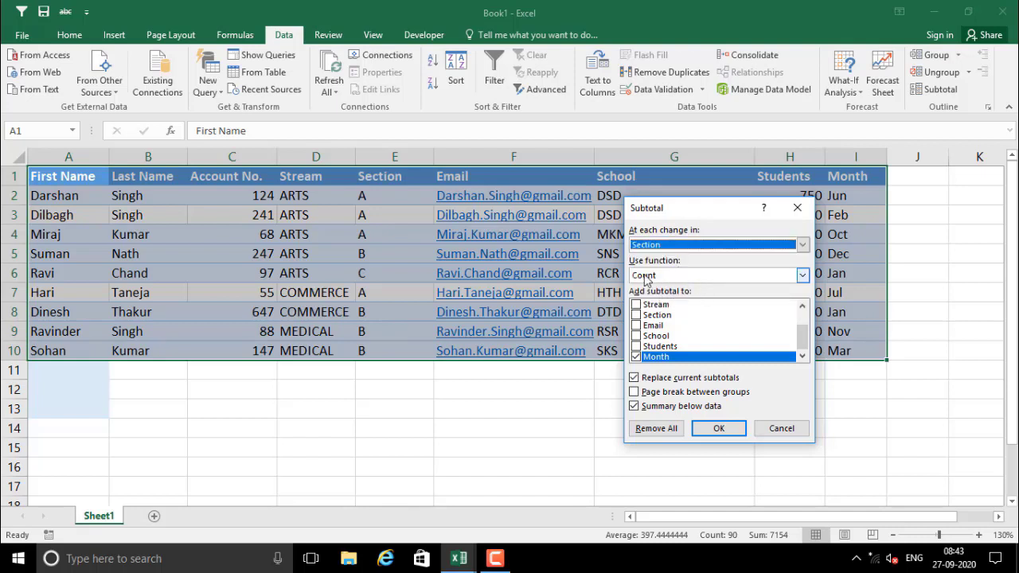
pyautogui.click(667, 275)
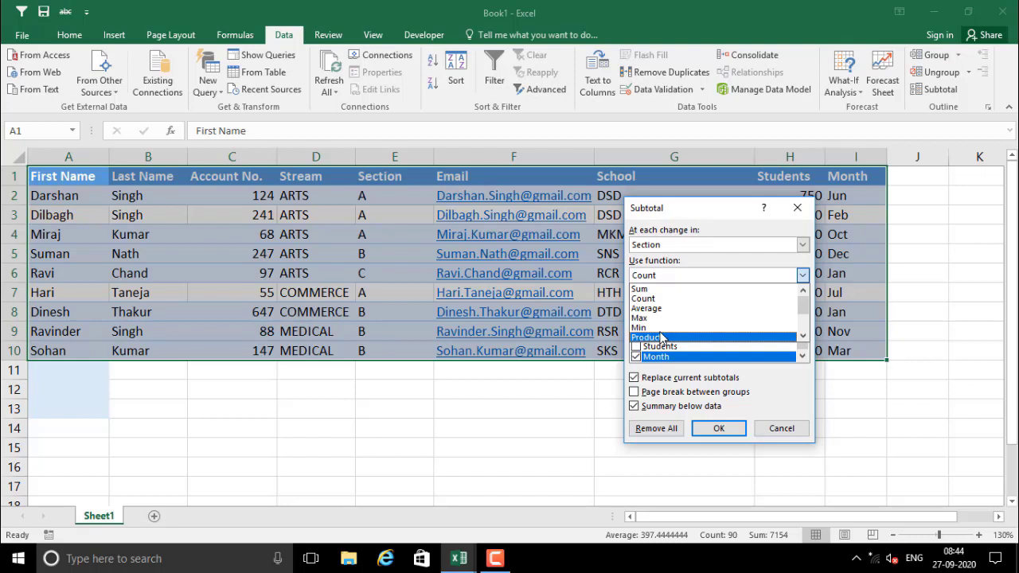
pyautogui.click(646, 289)
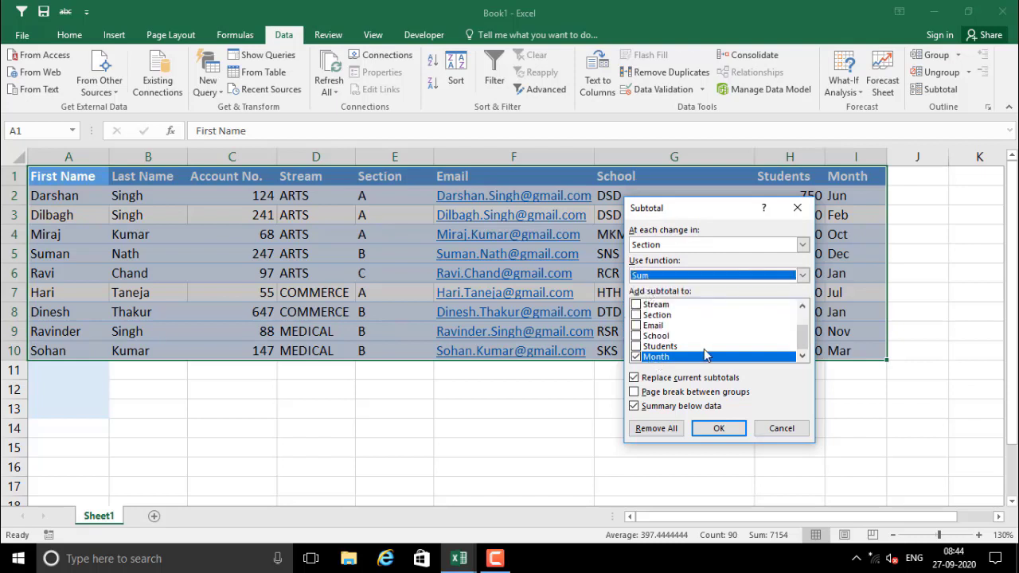
# Subtotal only the Students column instead of Month, and apply the subtotals
pyautogui.moveTo(678, 215); pyautogui.dragTo(628, 284)
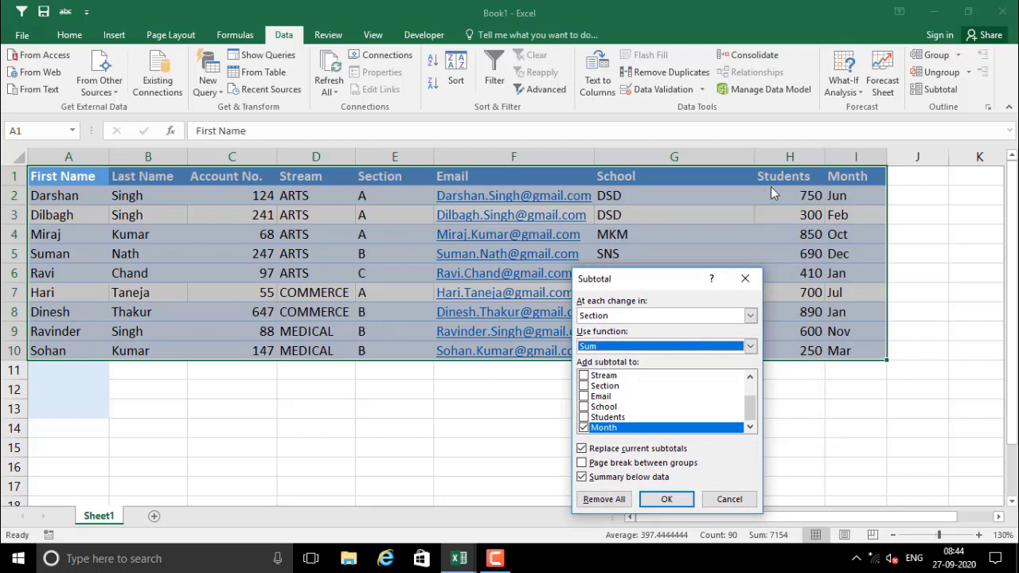
pyautogui.click(593, 430)
pyautogui.click(584, 428)
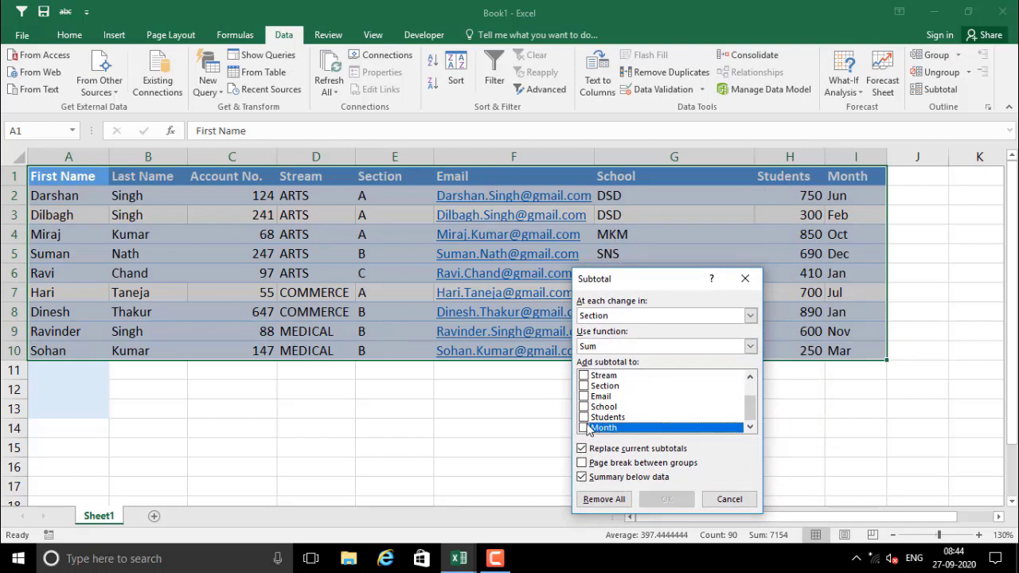
pyautogui.click(584, 418)
pyautogui.moveTo(750, 410)
pyautogui.mouseDown()
pyautogui.moveTo(765, 380)
pyautogui.moveTo(751, 422)
pyautogui.mouseUp()
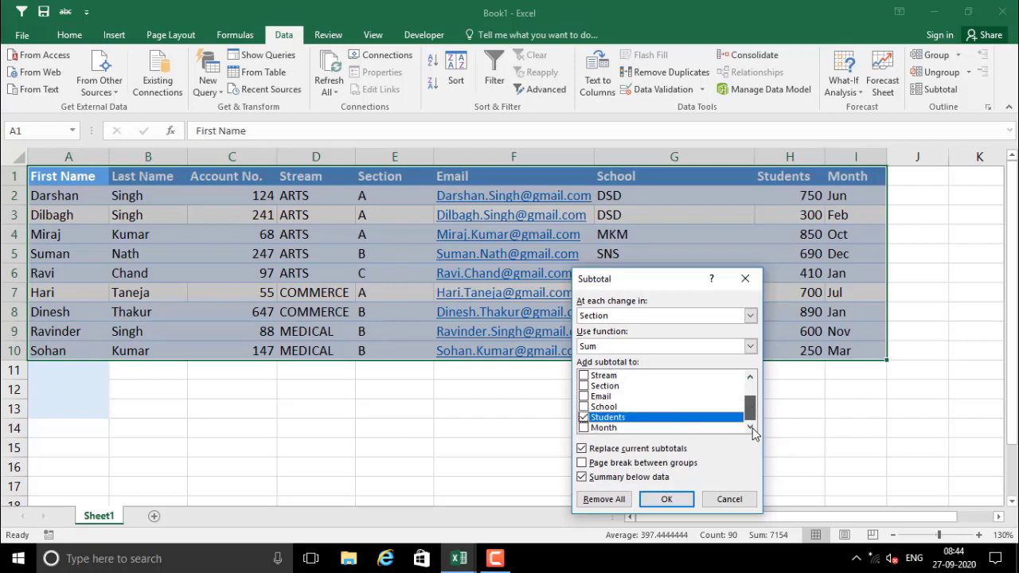
pyautogui.click(665, 500)
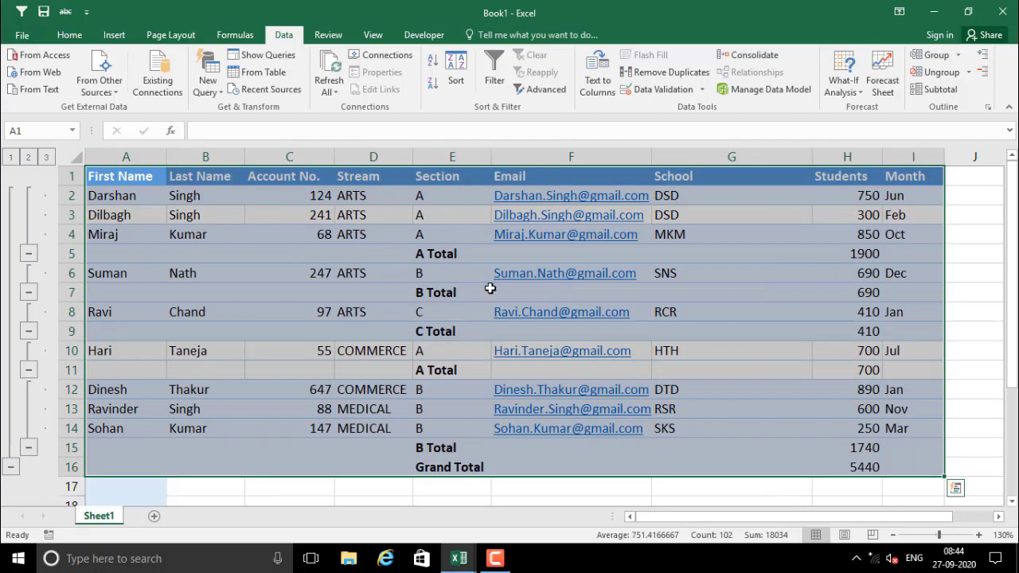
pyautogui.click(438, 235)
pyautogui.moveTo(354, 197); pyautogui.dragTo(354, 232)
pyautogui.moveTo(448, 195); pyautogui.dragTo(449, 228)
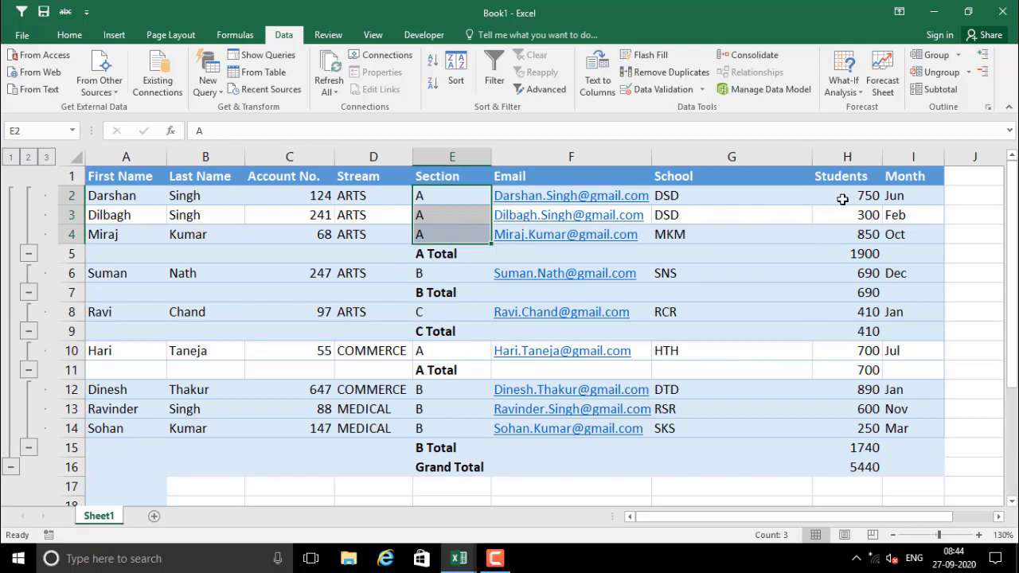
pyautogui.moveTo(842, 198); pyautogui.dragTo(846, 231)
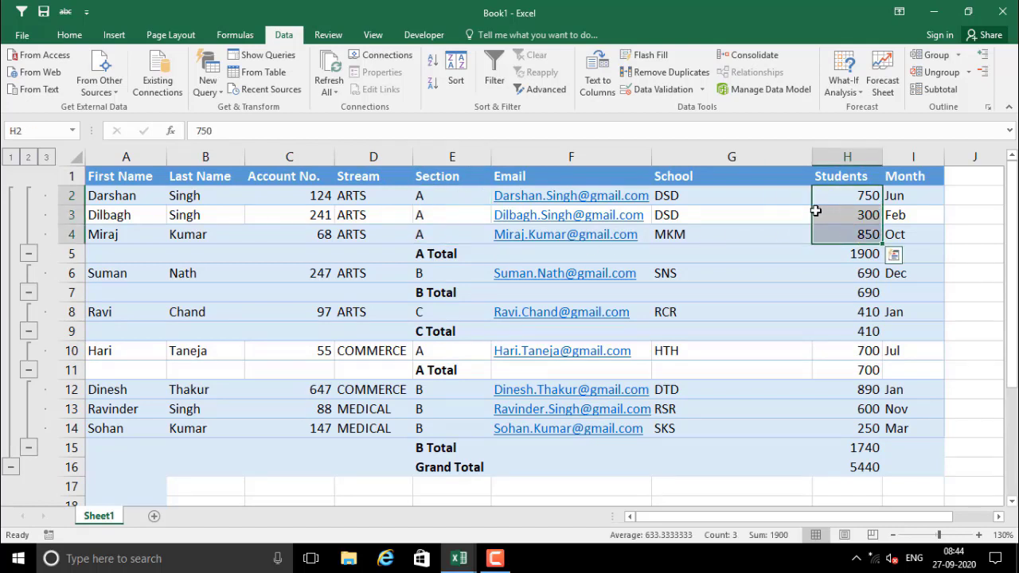
pyautogui.click(838, 253)
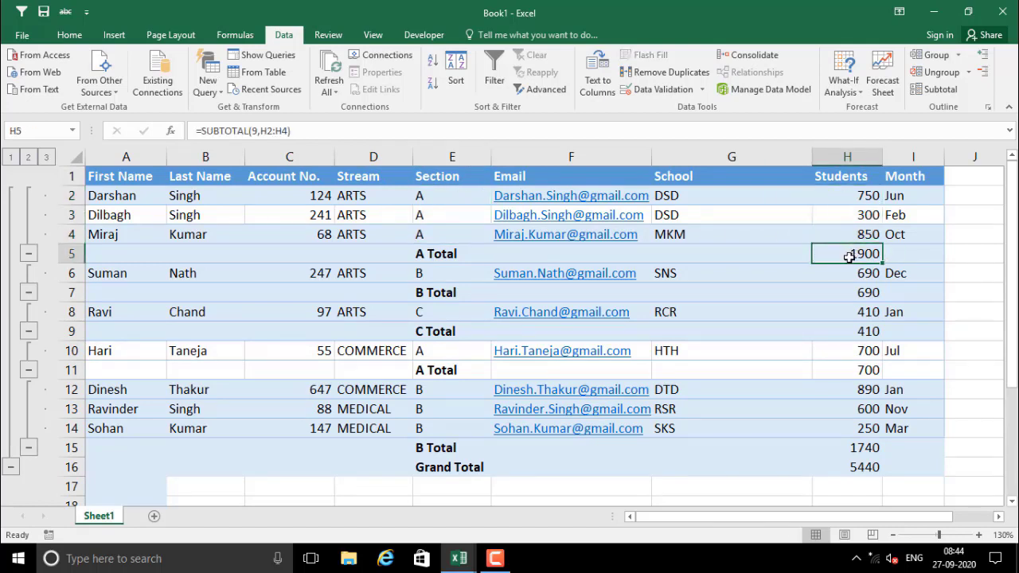
pyautogui.moveTo(500, 255); pyautogui.dragTo(828, 253)
pyautogui.click(352, 276)
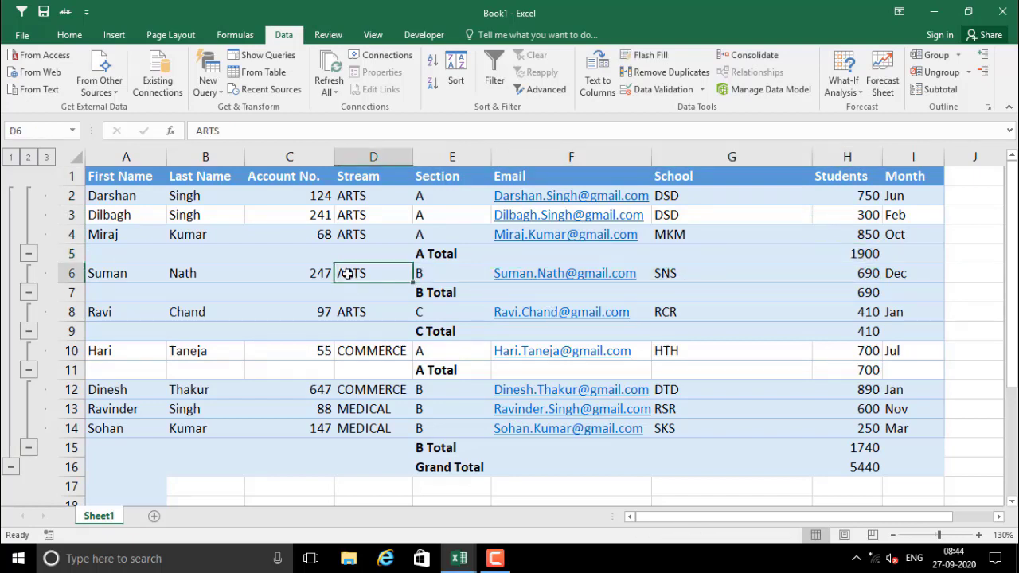
pyautogui.click(430, 277)
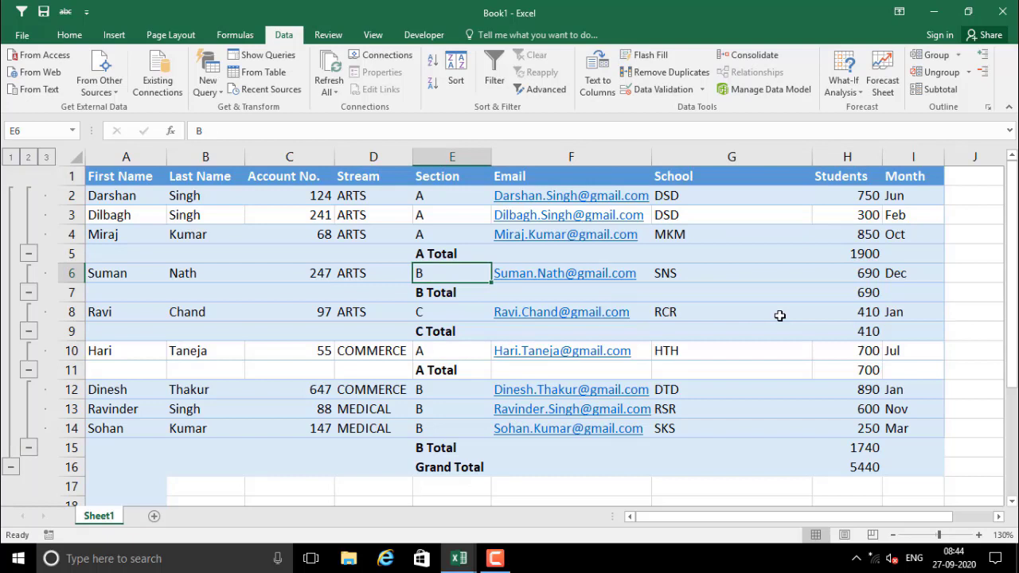
pyautogui.click(848, 276)
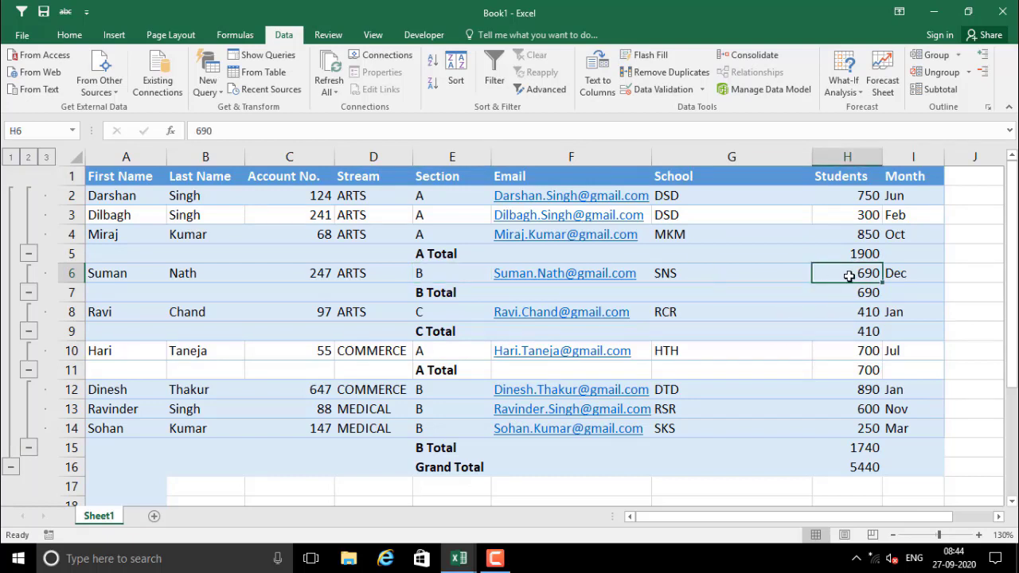
pyautogui.moveTo(351, 414); pyautogui.dragTo(366, 428)
pyautogui.moveTo(450, 411); pyautogui.dragTo(453, 428)
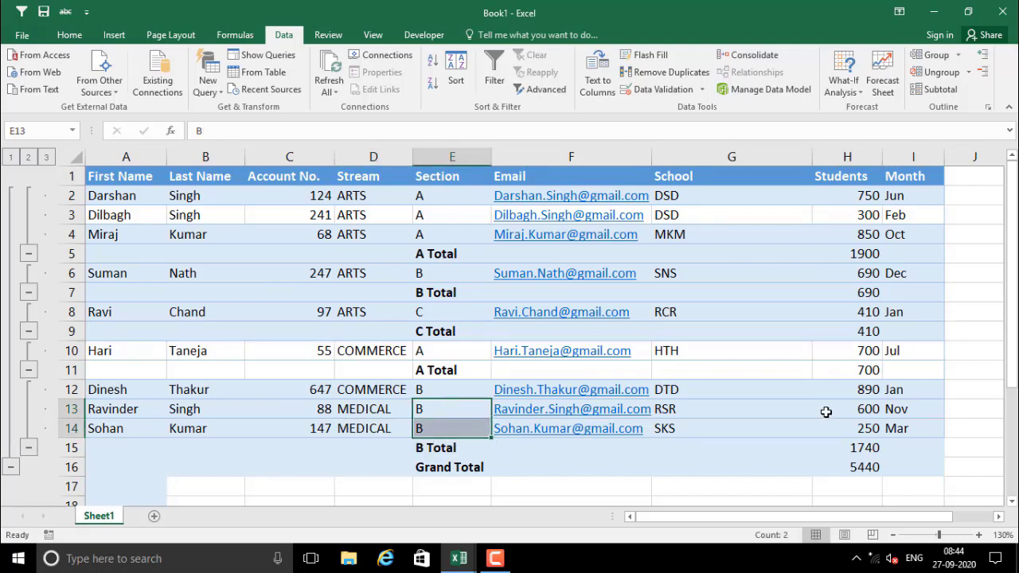
pyautogui.moveTo(826, 411); pyautogui.dragTo(831, 428)
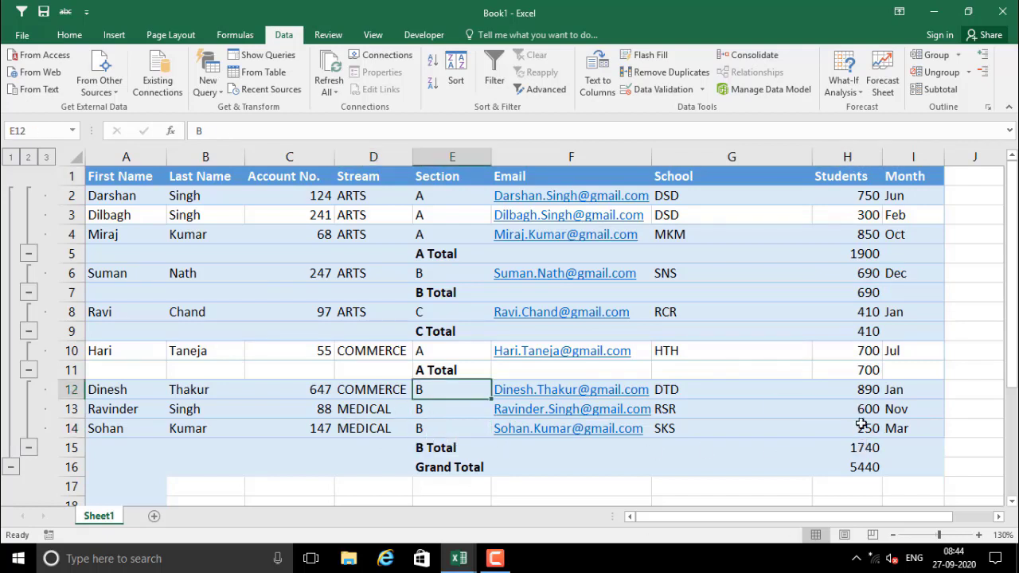
pyautogui.moveTo(859, 391); pyautogui.dragTo(863, 428)
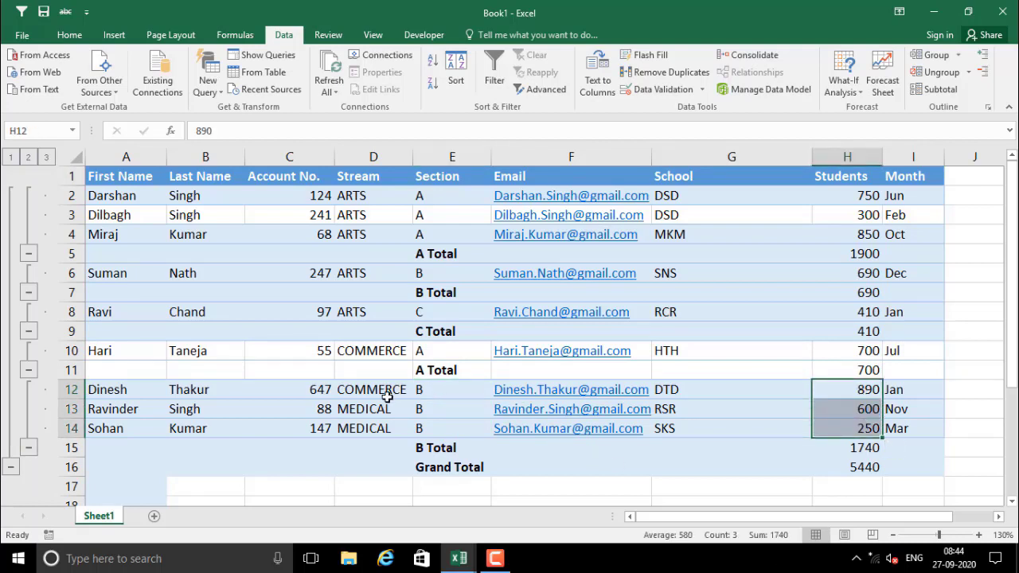
pyautogui.moveTo(379, 393); pyautogui.dragTo(372, 430)
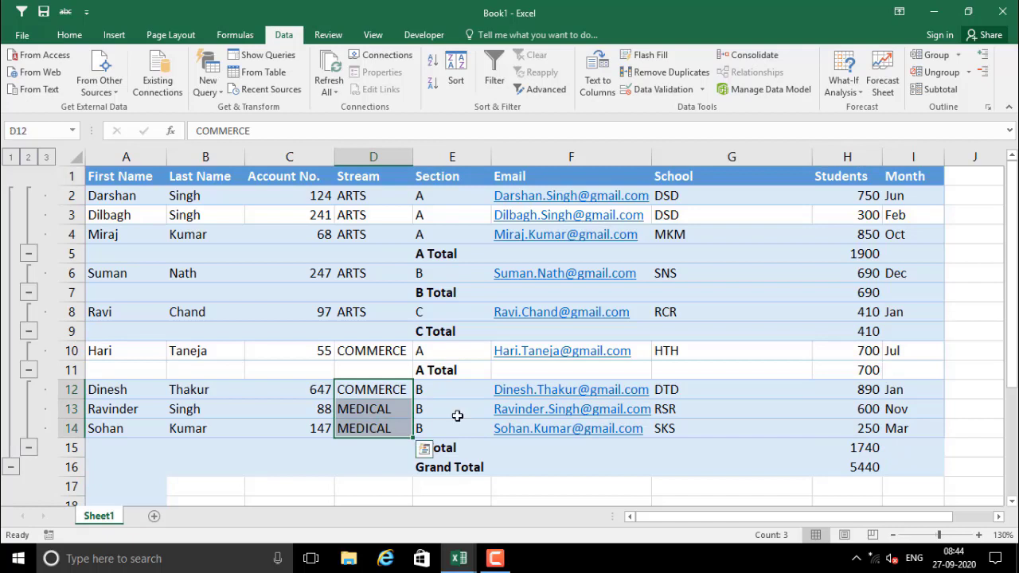
pyautogui.moveTo(454, 390); pyautogui.dragTo(448, 423)
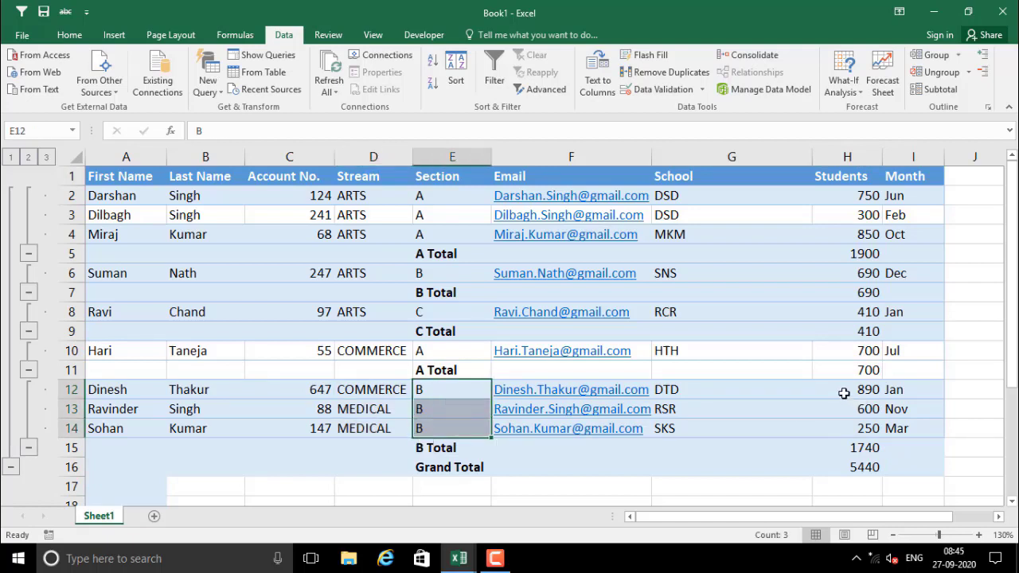
pyautogui.moveTo(843, 391); pyautogui.dragTo(846, 428)
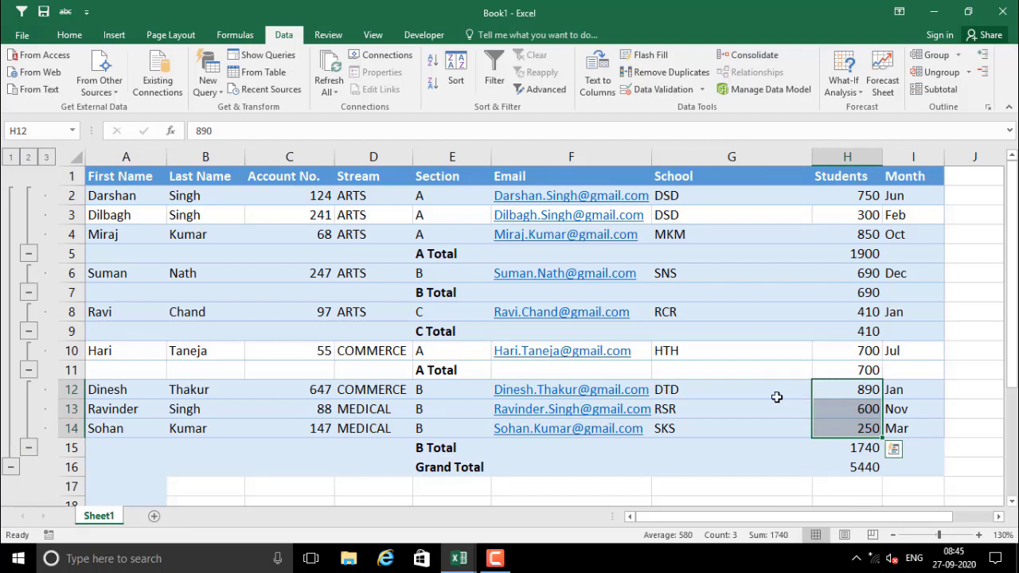
pyautogui.click(748, 390)
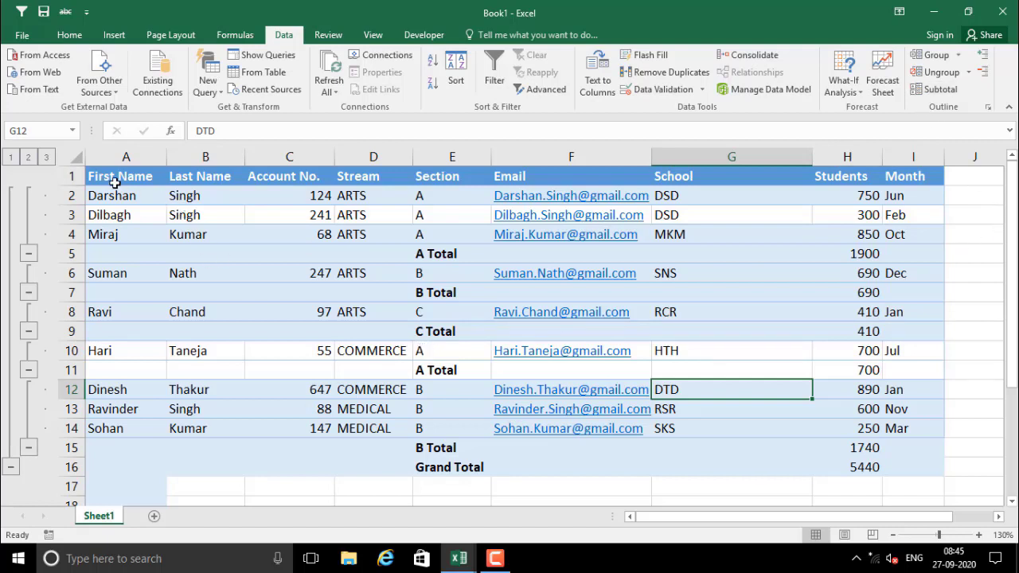
pyautogui.moveTo(113, 181); pyautogui.dragTo(557, 273)
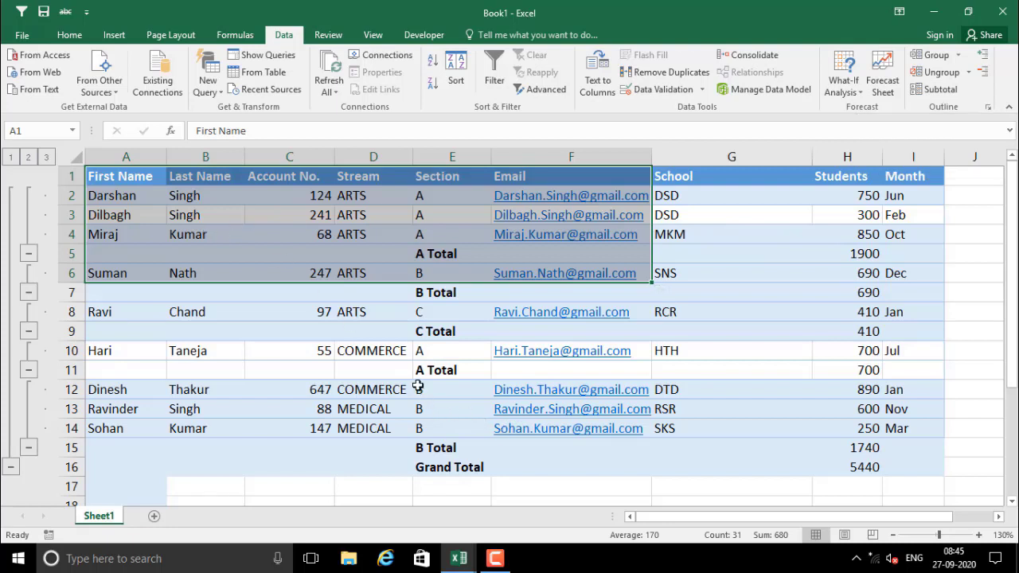
pyautogui.click(311, 315)
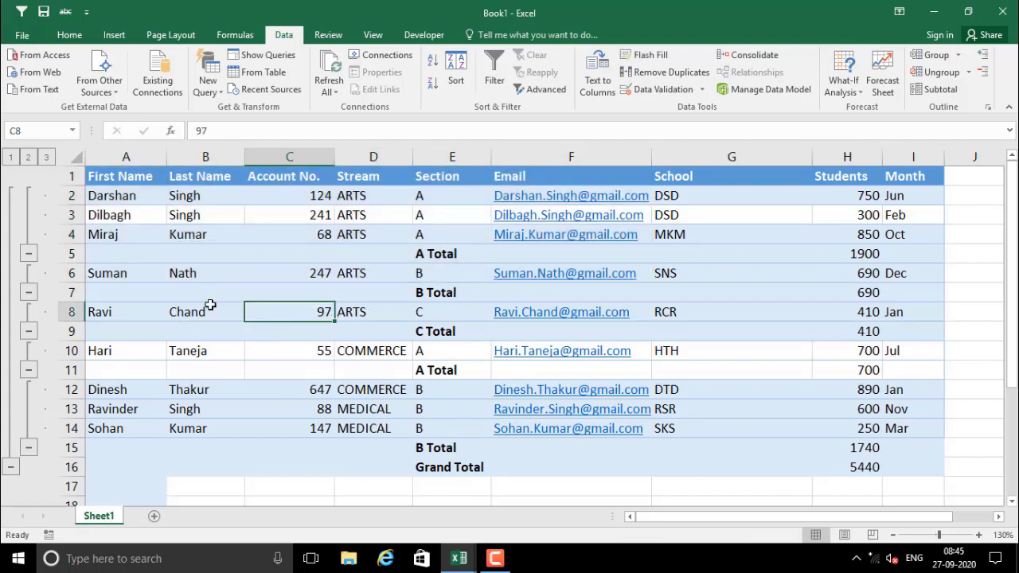
pyautogui.click(9, 157)
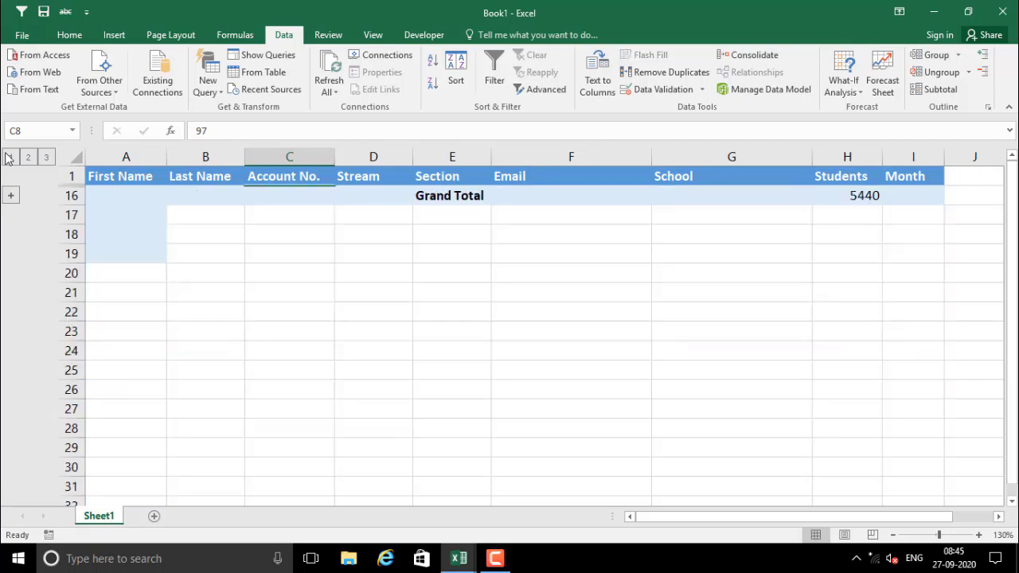
pyautogui.click(832, 194)
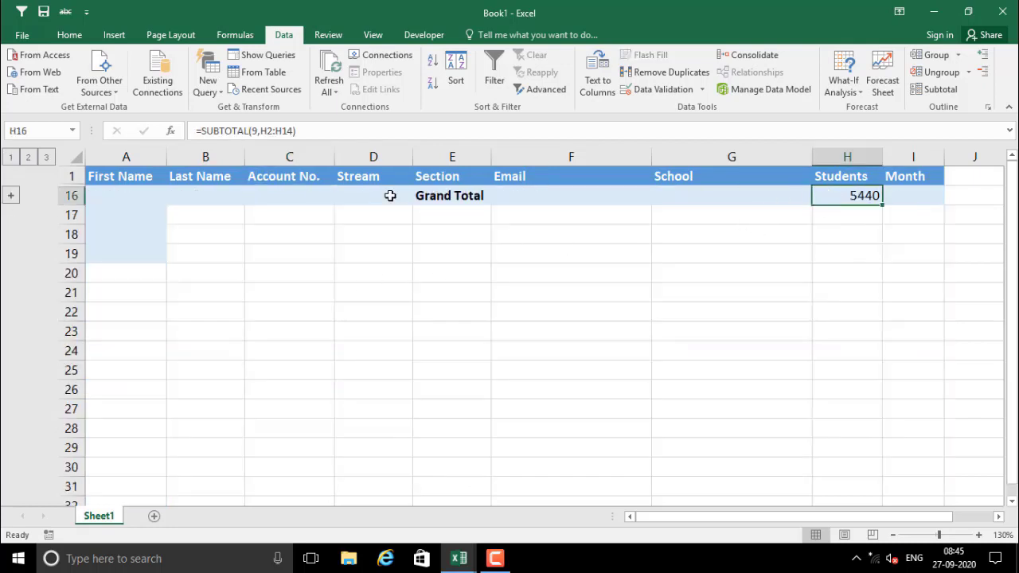
pyautogui.click(29, 156)
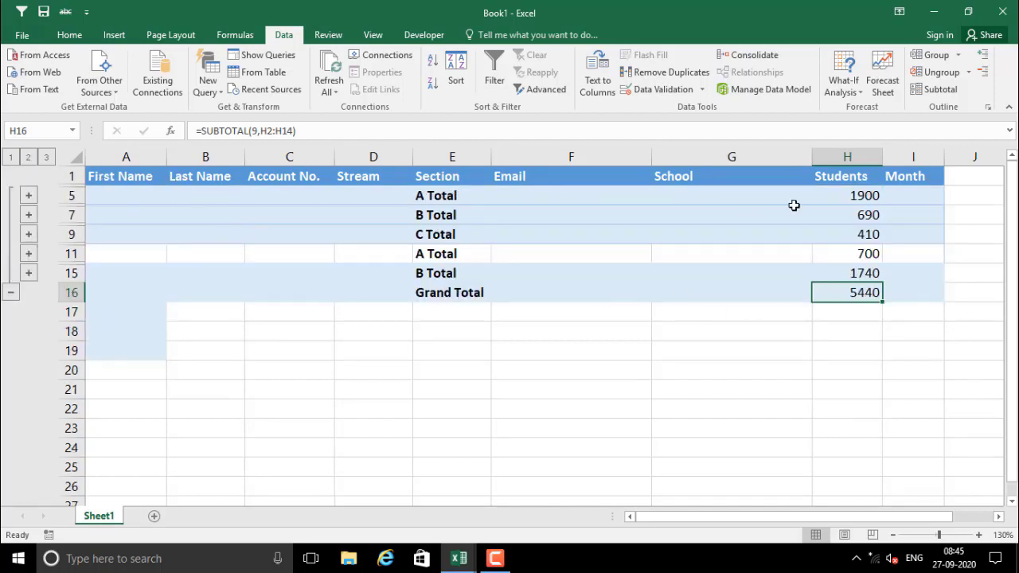
pyautogui.moveTo(450, 197); pyautogui.dragTo(442, 229)
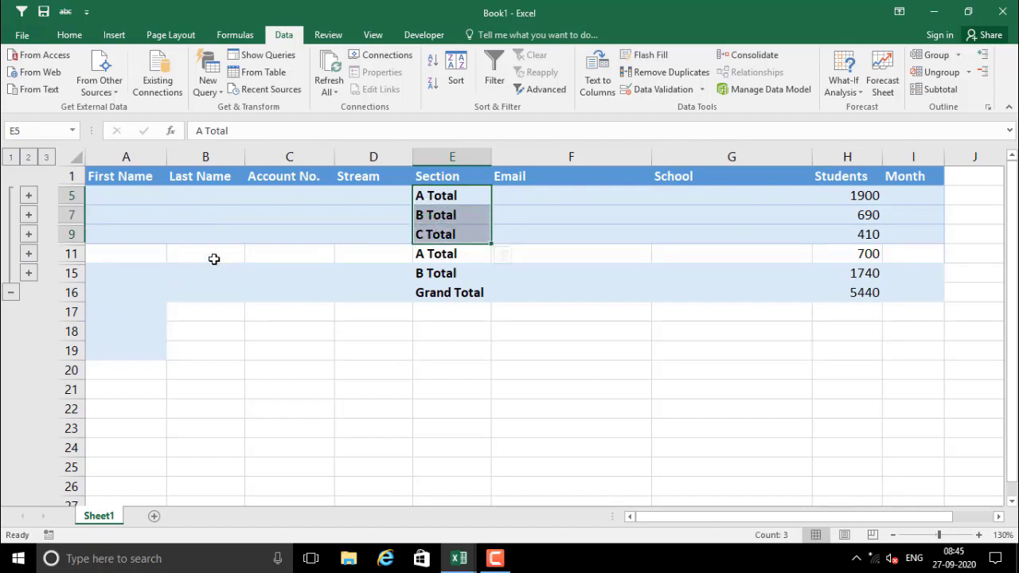
pyautogui.click(46, 157)
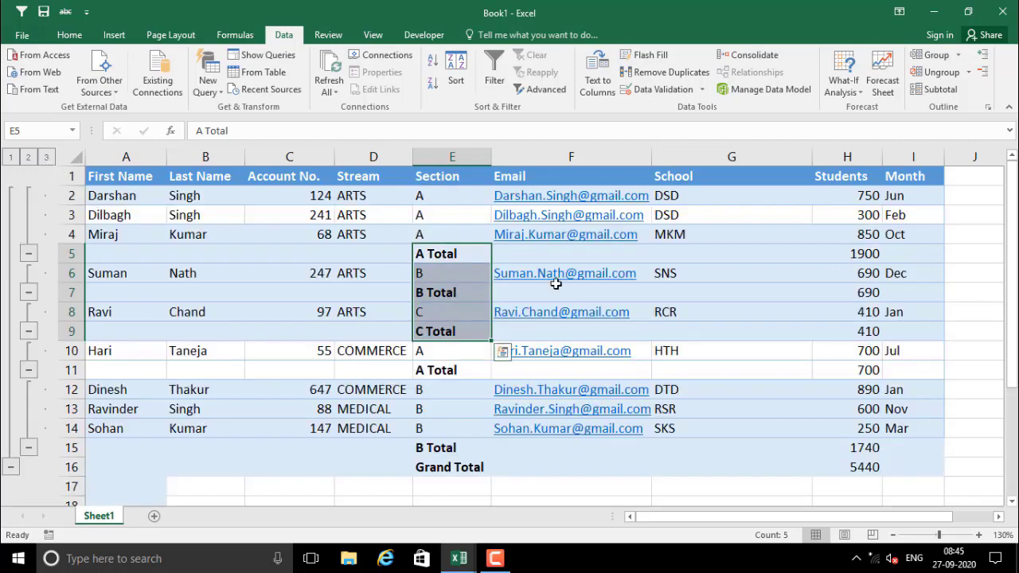
pyautogui.click(357, 273)
pyautogui.scroll(-1, 478, 343)
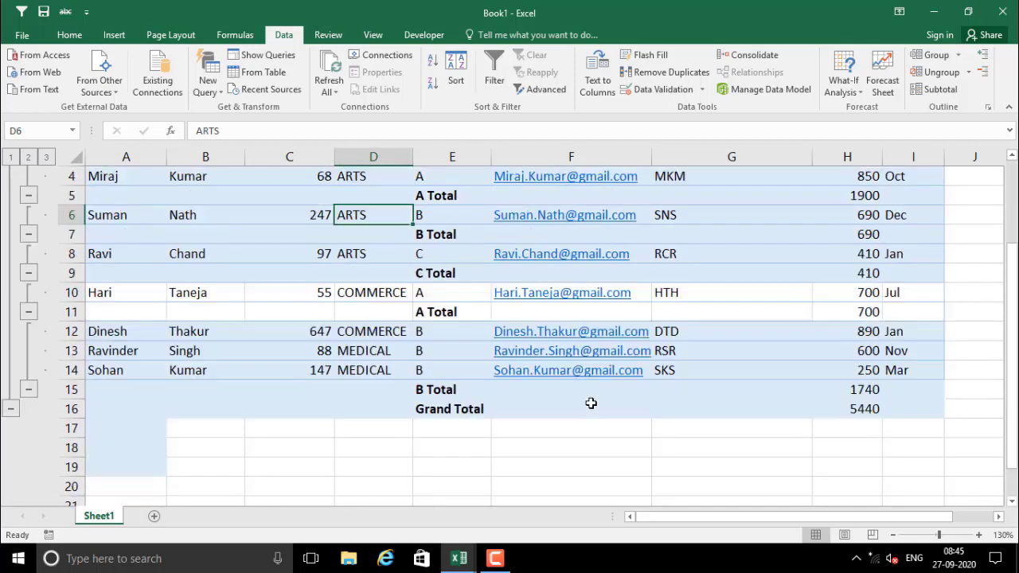
pyautogui.scroll(1, 591, 403)
pyautogui.click(457, 271)
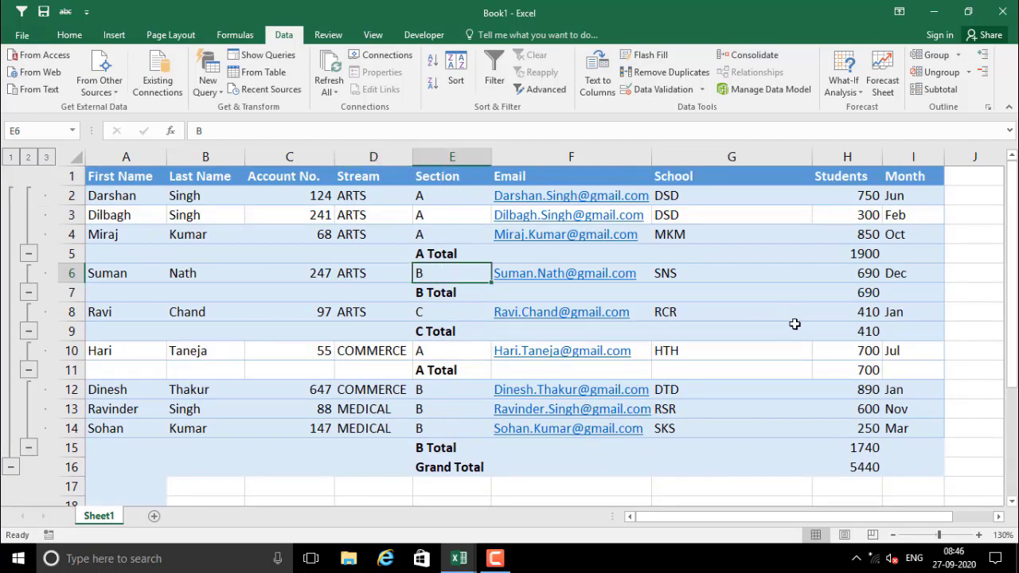
pyautogui.click(302, 270)
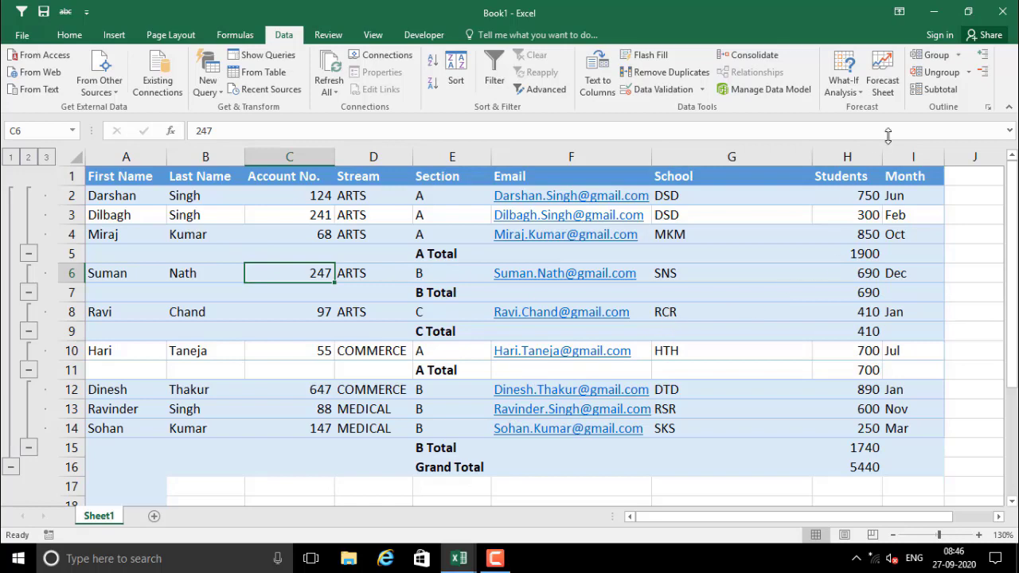
# Remove all subtotals from the selected table A1:I16
pyautogui.moveTo(118, 175); pyautogui.dragTo(900, 470)
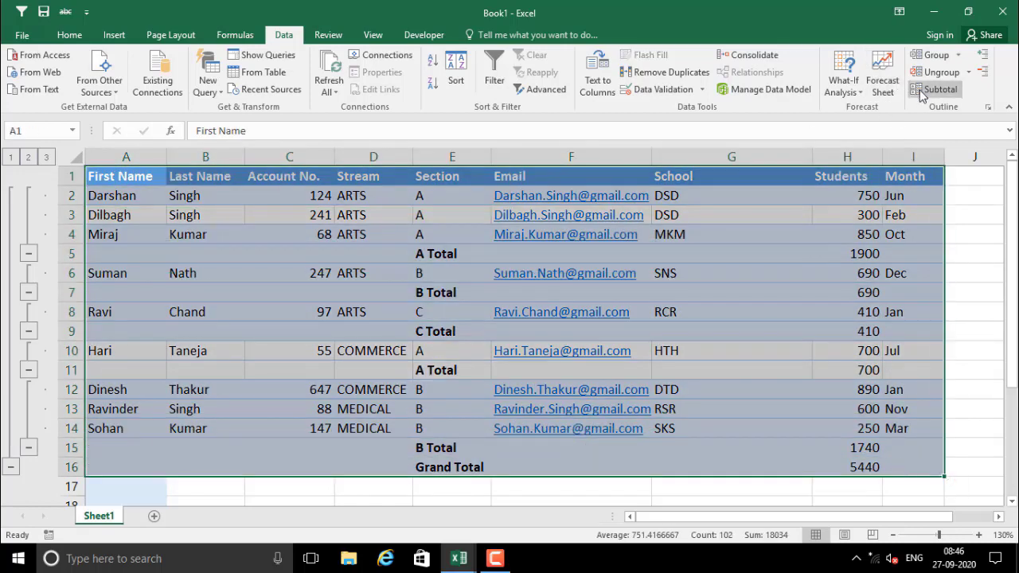
pyautogui.click(925, 90)
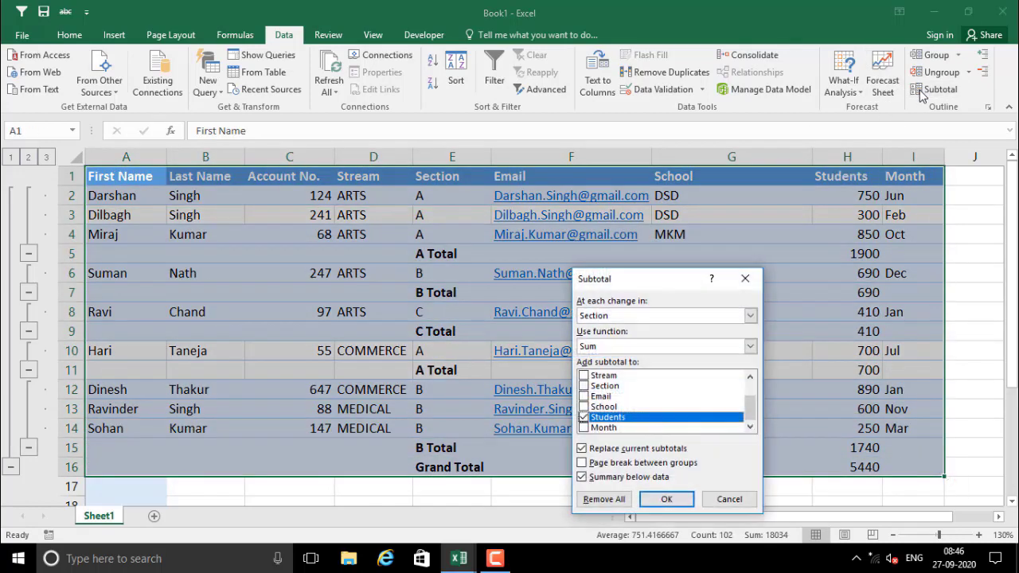
pyautogui.click(605, 499)
pyautogui.click(607, 410)
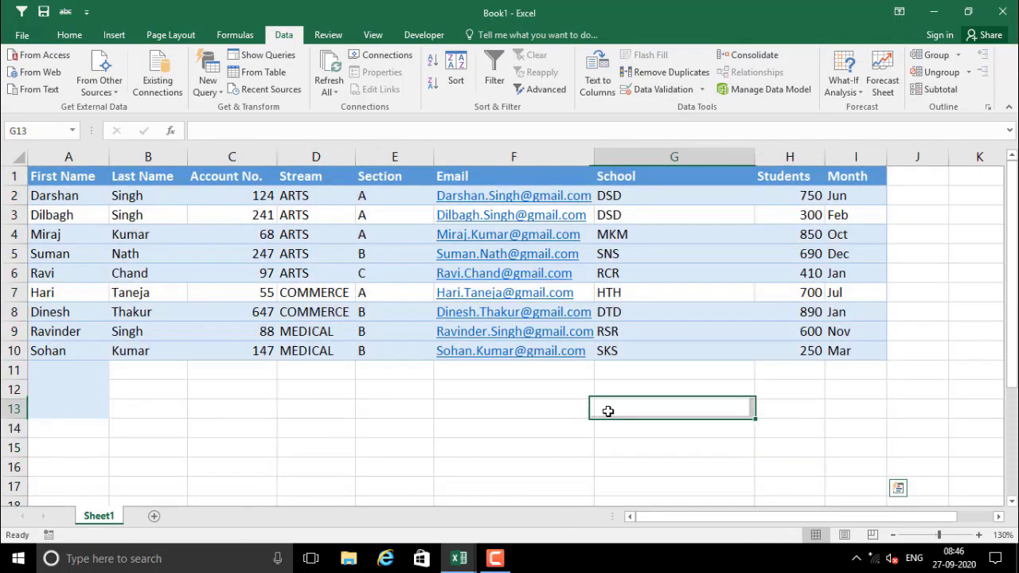
# Check cells E7, E5, C6 and C5 in the plain sorted table
pyautogui.click(263, 237)
pyautogui.click(368, 299)
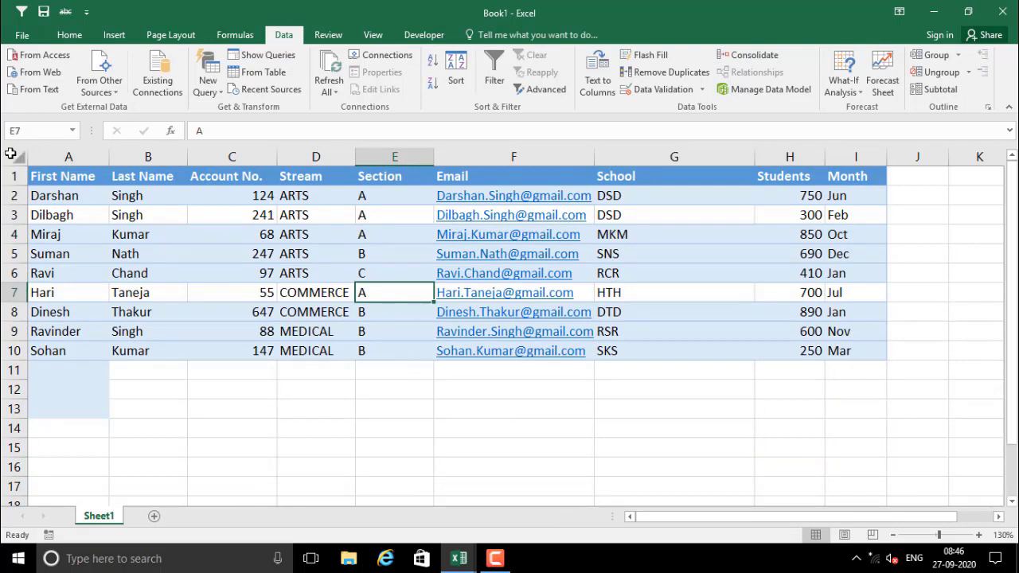
pyautogui.click(383, 258)
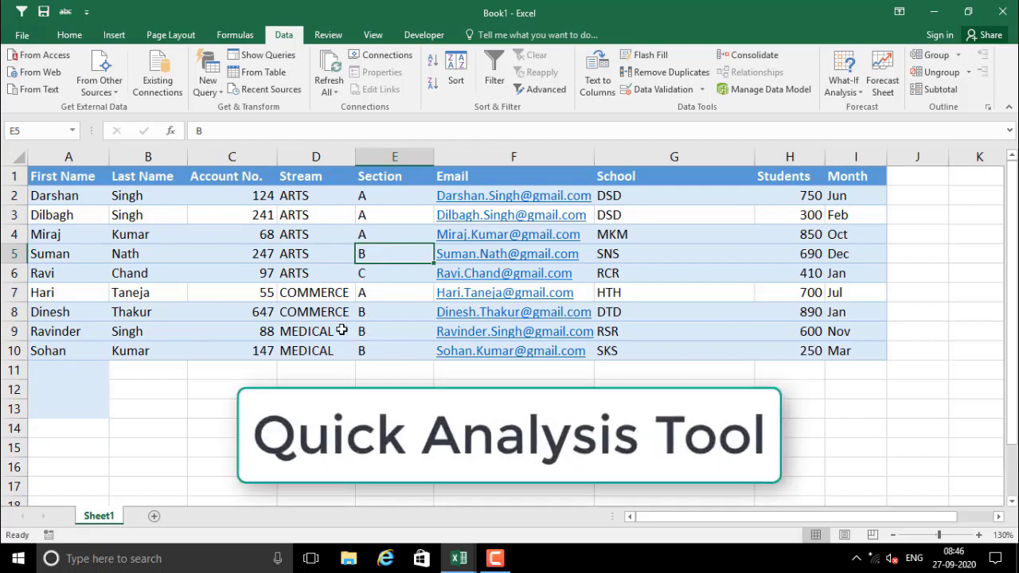
pyautogui.click(211, 276)
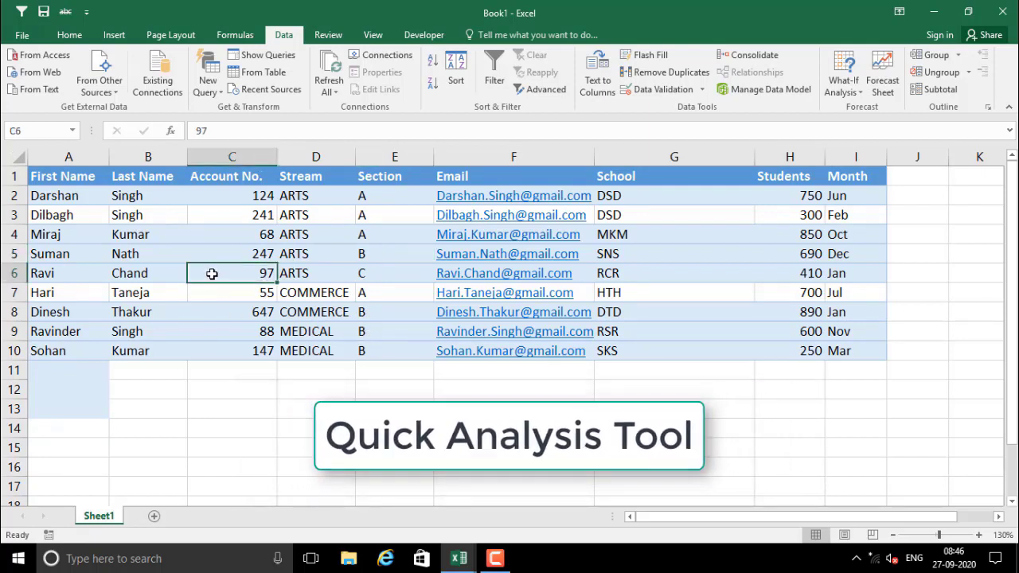
pyautogui.click(210, 256)
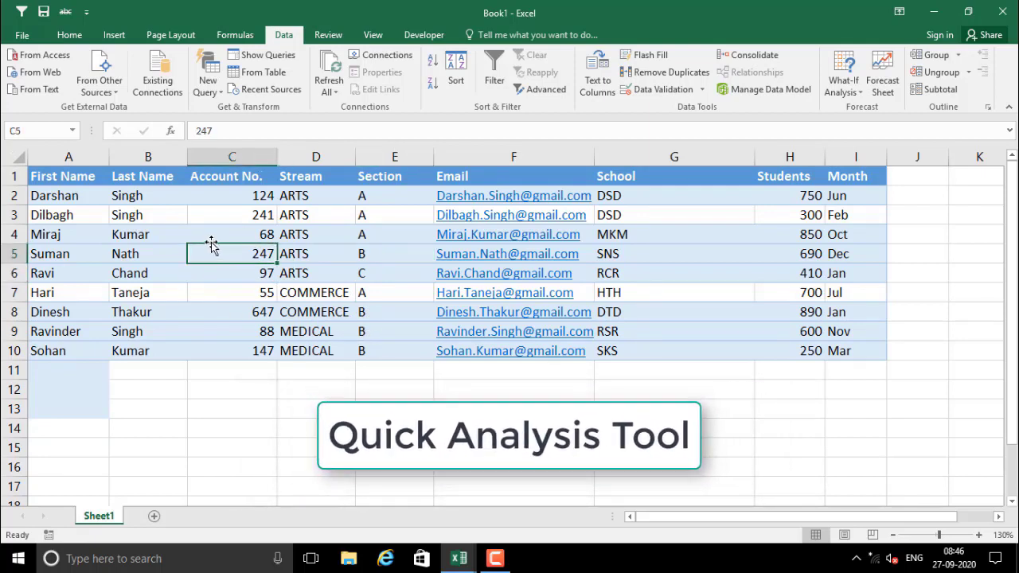
pyautogui.click(114, 35)
# Convert A1:I10 into a formatted table, keeping 'My table has headers' ticked
pyautogui.click(125, 74)
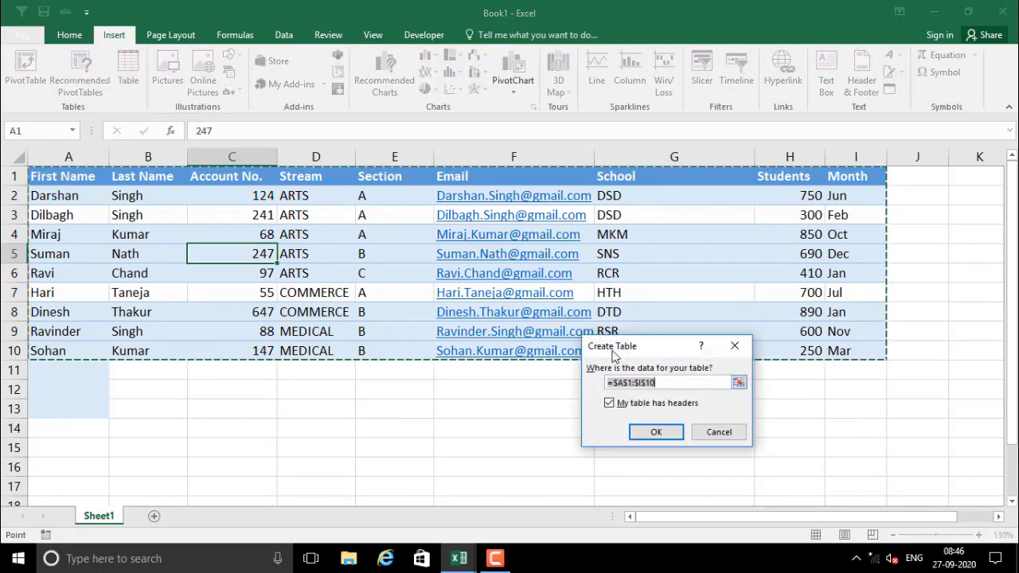
pyautogui.click(655, 431)
pyautogui.click(643, 434)
pyautogui.click(451, 410)
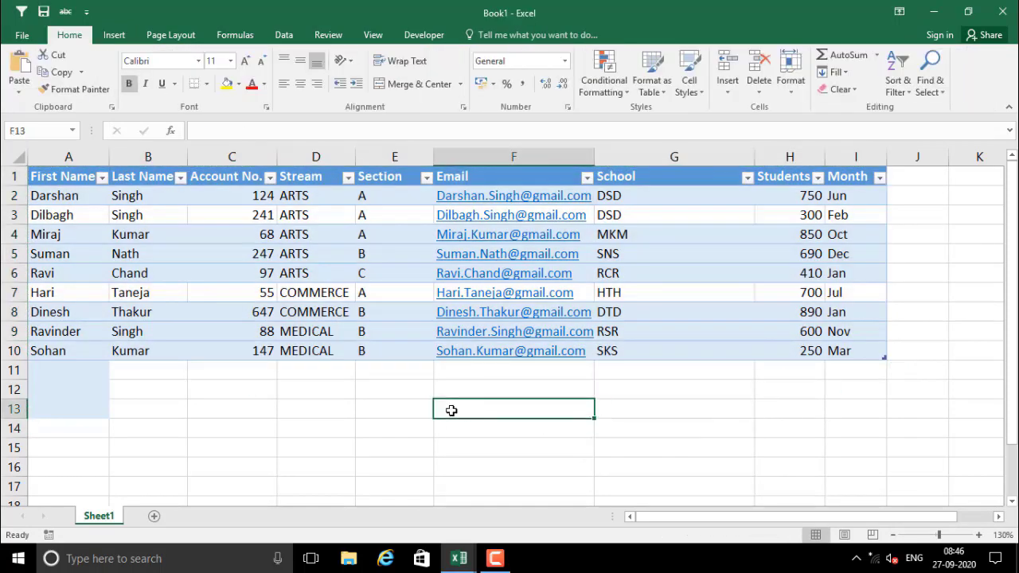
pyautogui.click(268, 290)
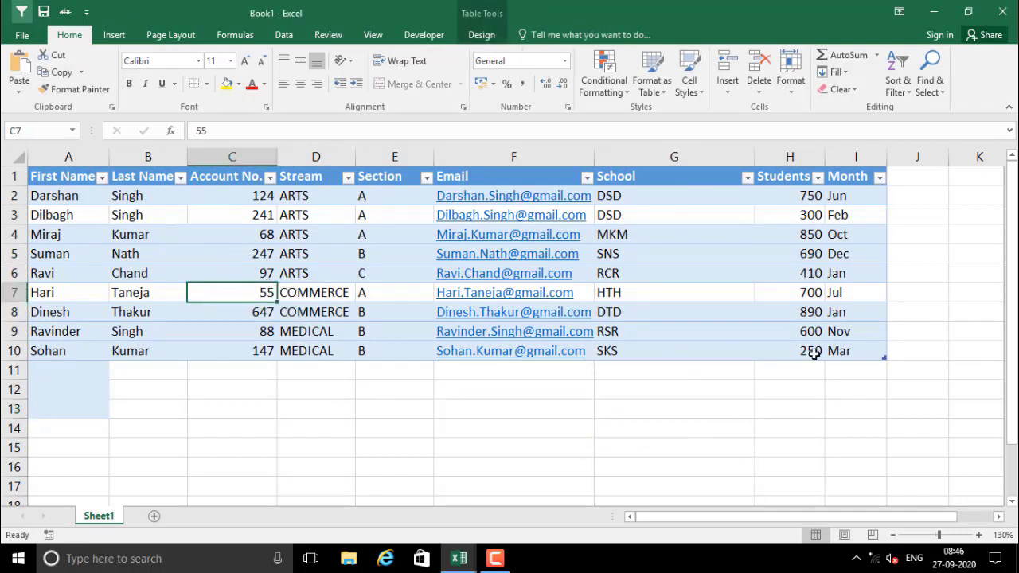
# Insert the Sum of Account No. by Stream clustered chart through Quick Analysis Charts
pyautogui.rightClick(374, 255)
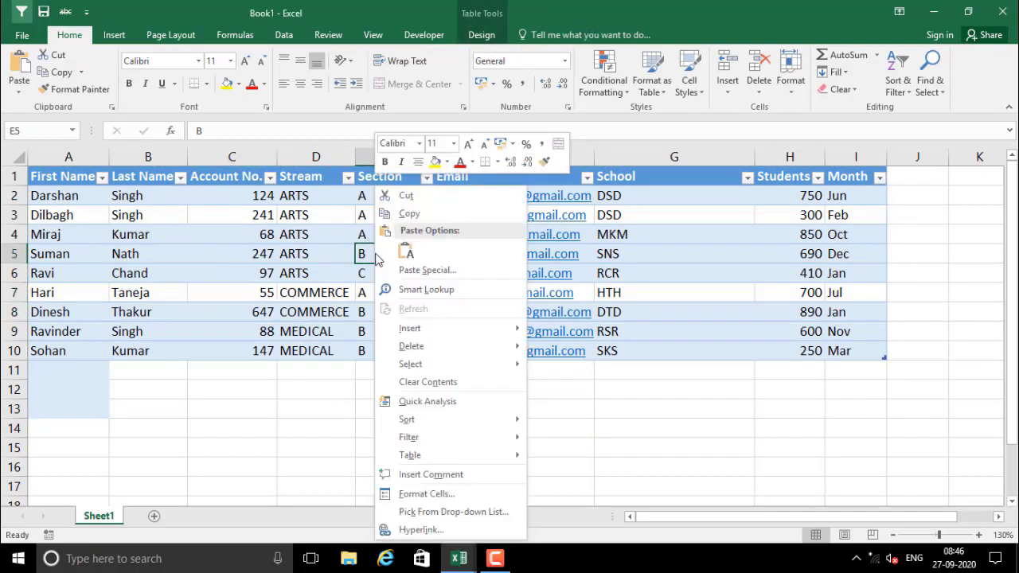
pyautogui.moveTo(419, 351)
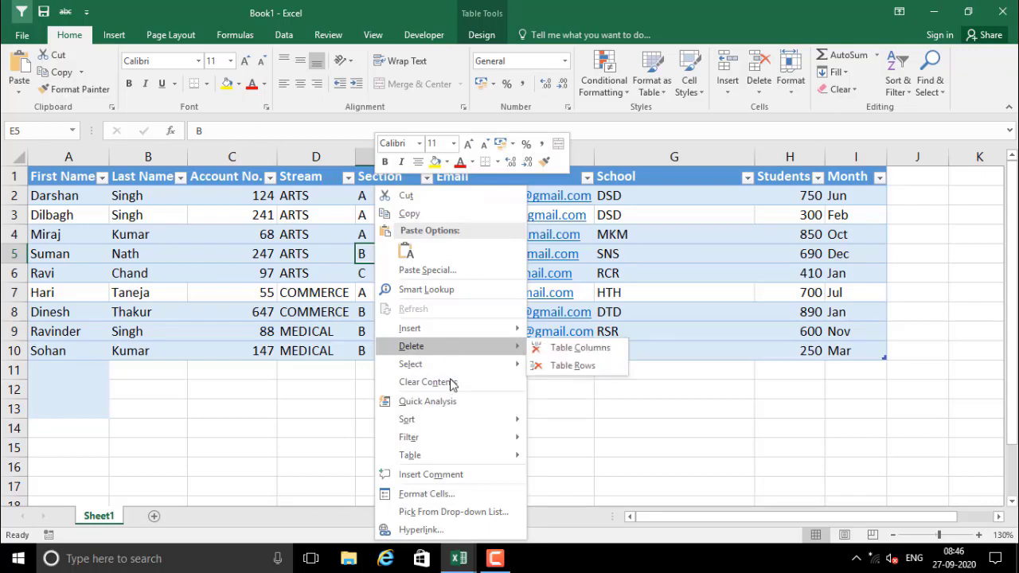
pyautogui.click(427, 402)
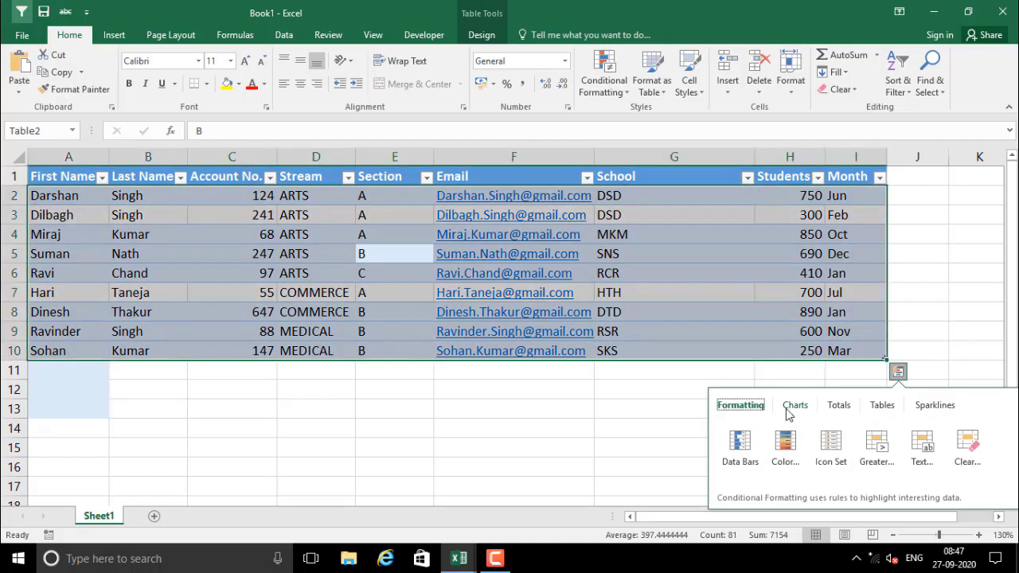
pyautogui.click(788, 413)
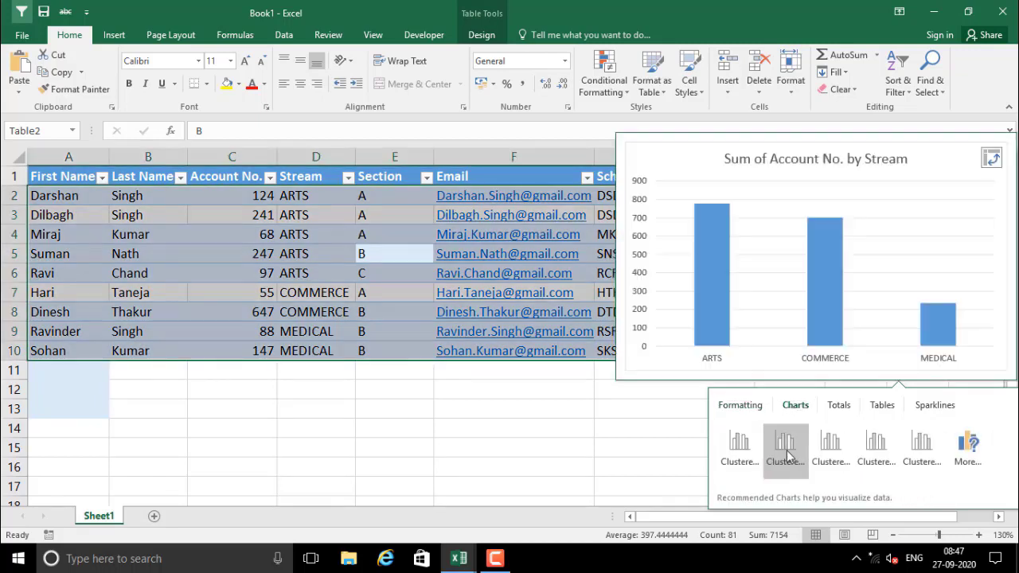
pyautogui.click(785, 452)
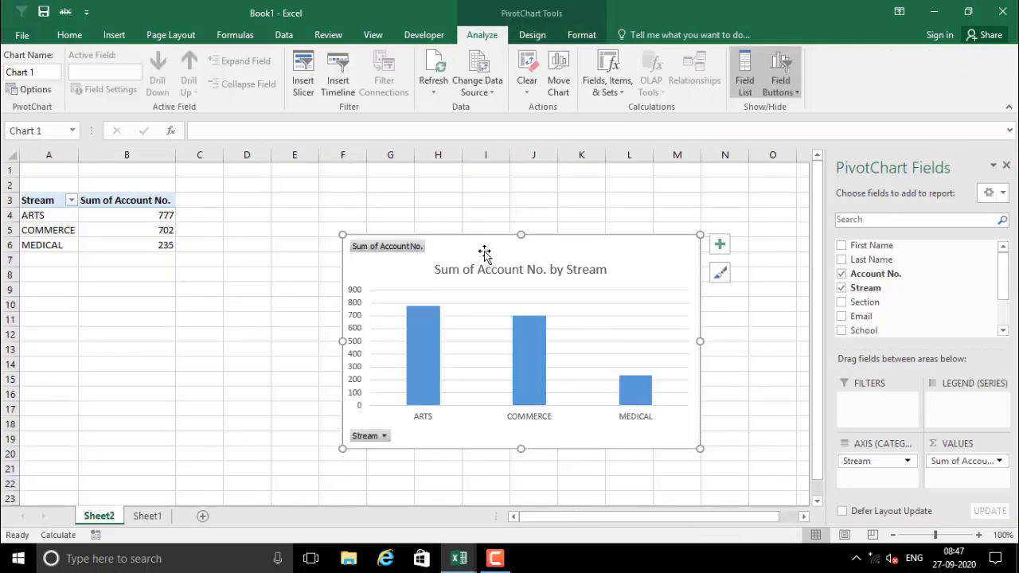
# Compare Sheet1 and Sheet2, then select the Stream pivot chart on Sheet2
pyautogui.click(156, 517)
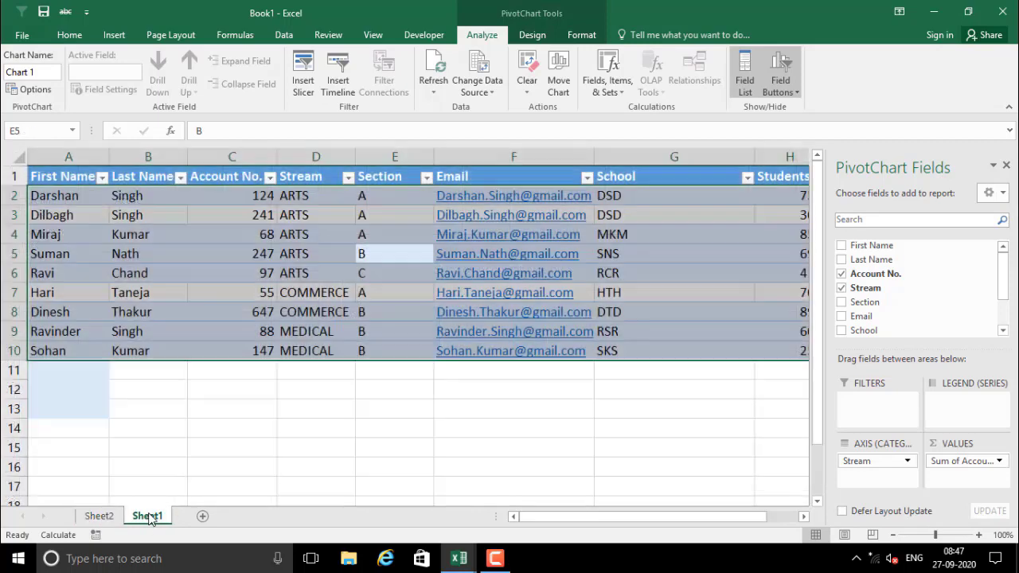
pyautogui.click(98, 517)
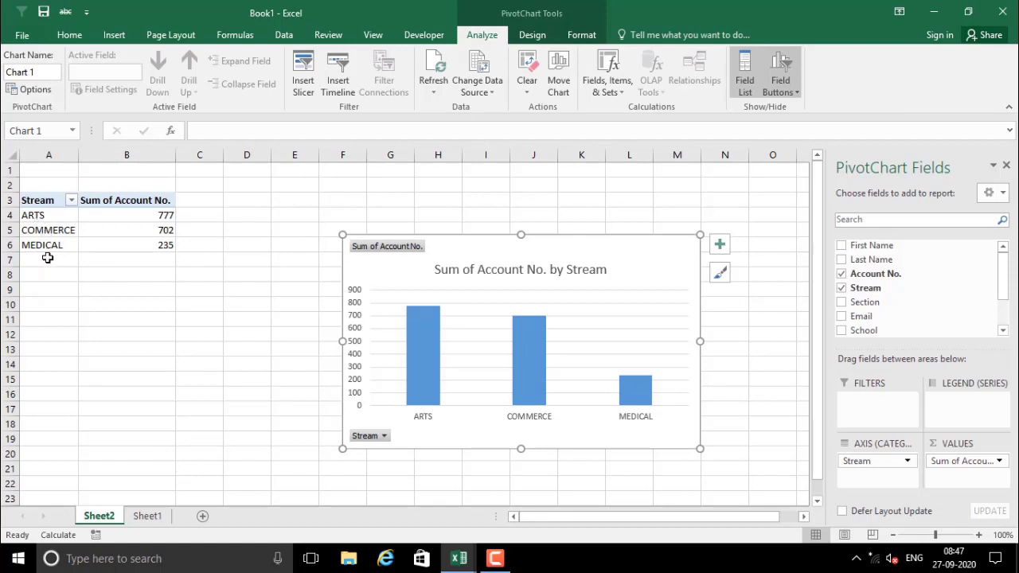
pyautogui.click(649, 349)
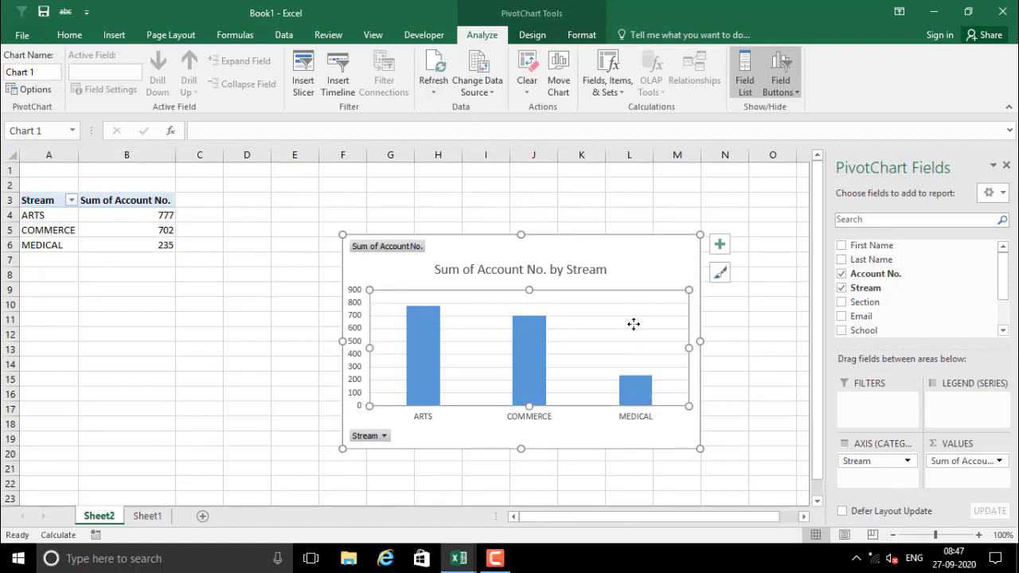
pyautogui.click(632, 274)
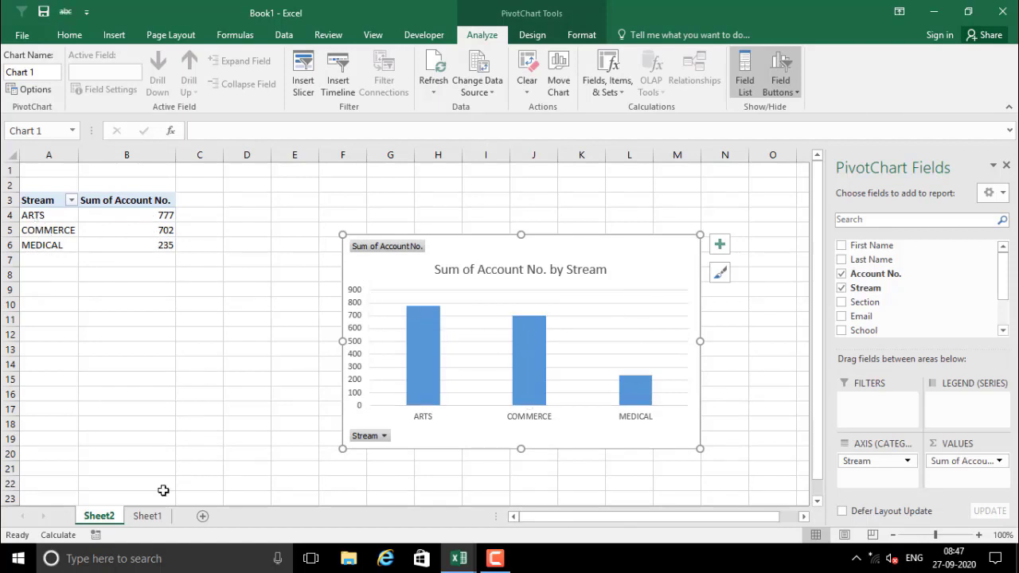
# Delete Sheet2 and confirm the warning, returning to the Sheet1 table
pyautogui.rightClick(112, 523)
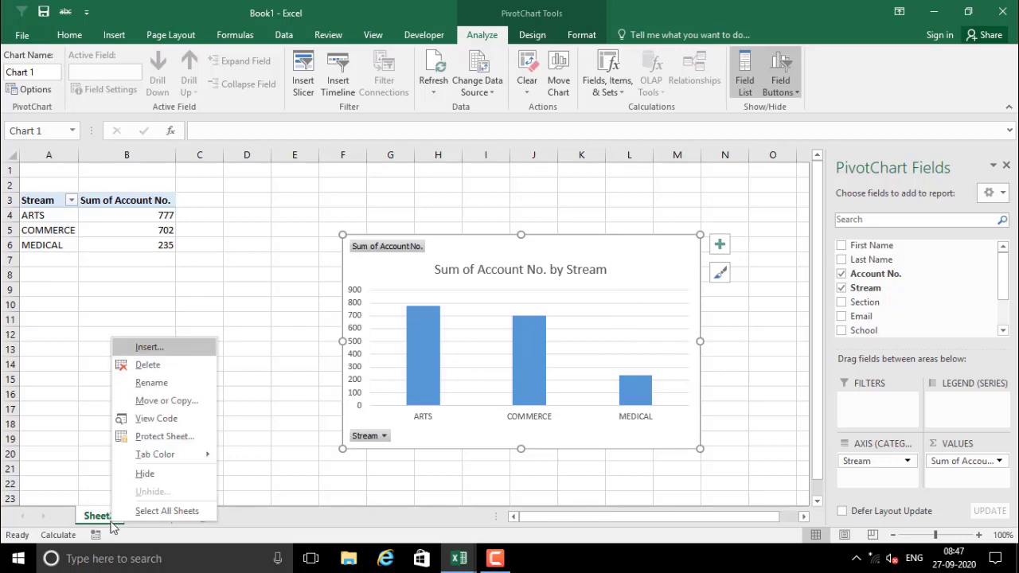
pyautogui.click(141, 364)
pyautogui.click(484, 320)
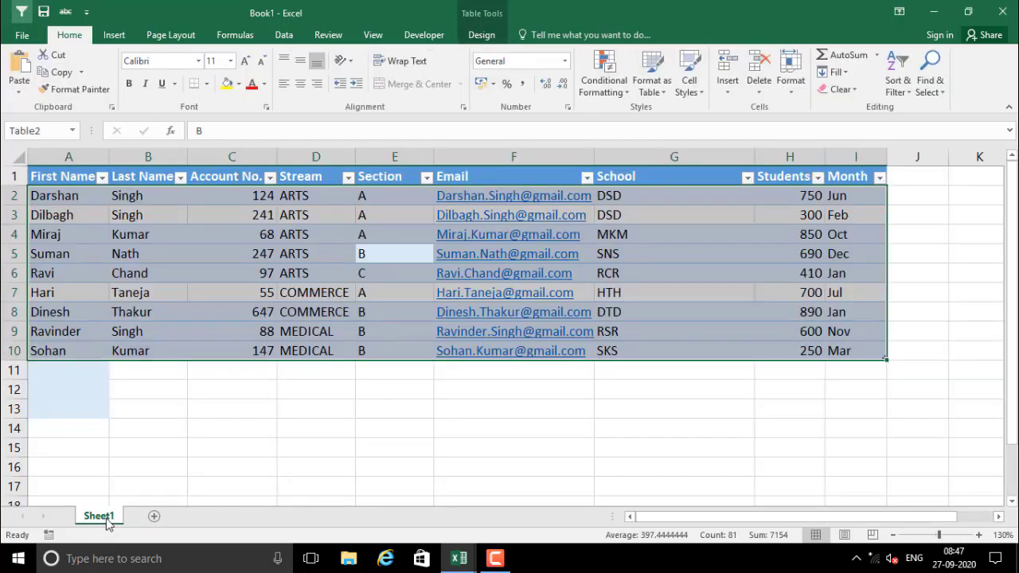
pyautogui.click(167, 458)
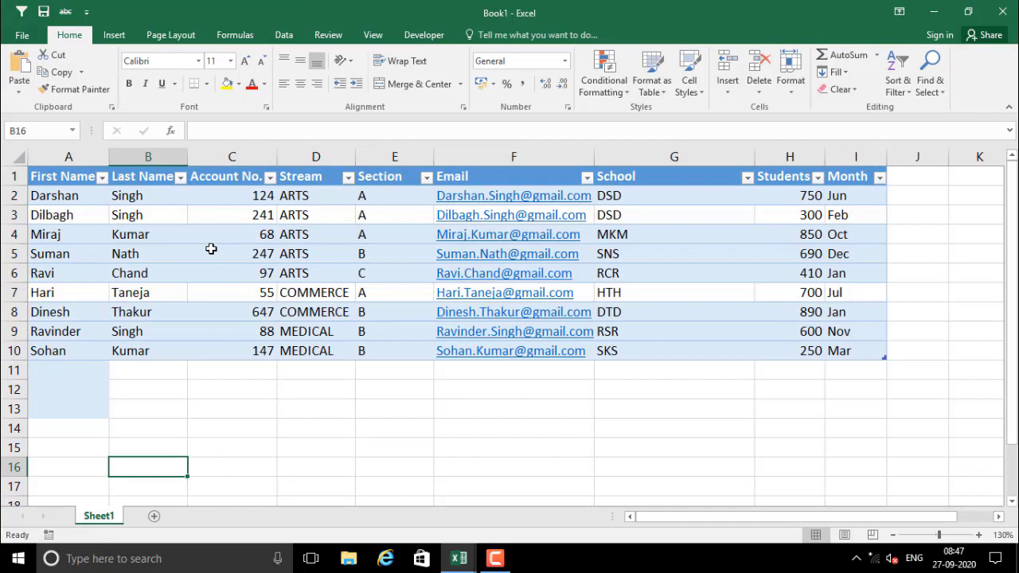
pyautogui.click(211, 249)
pyautogui.rightClick(212, 251)
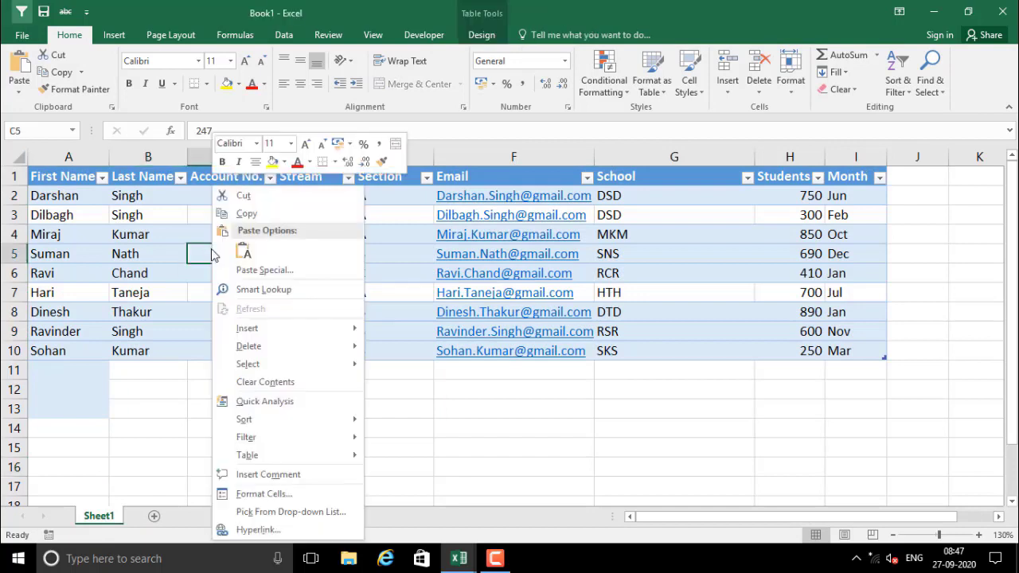
# Add a Sum totals row to the table, showing 5440 Students in H11
pyautogui.click(287, 400)
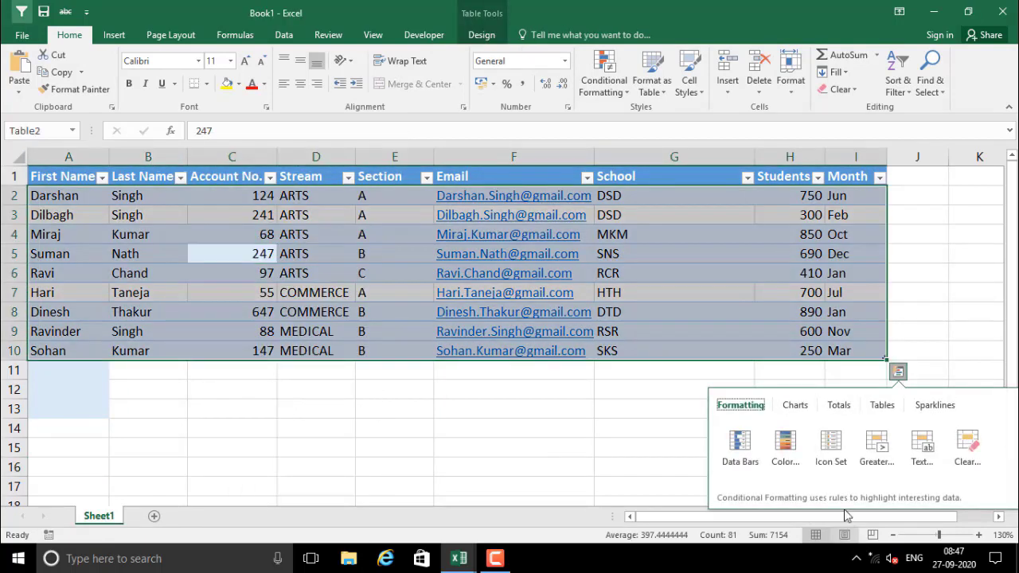
pyautogui.click(839, 406)
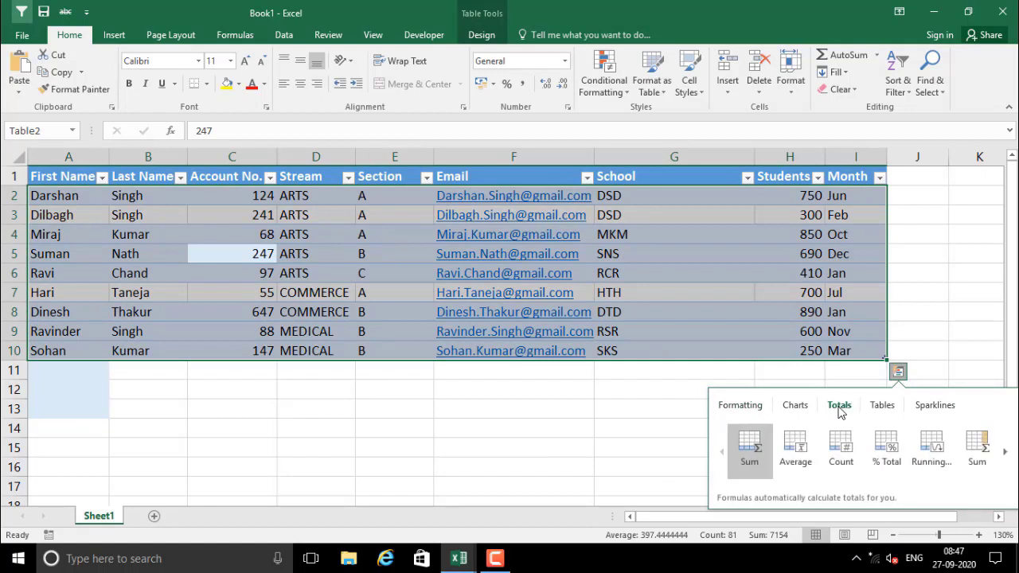
pyautogui.click(749, 451)
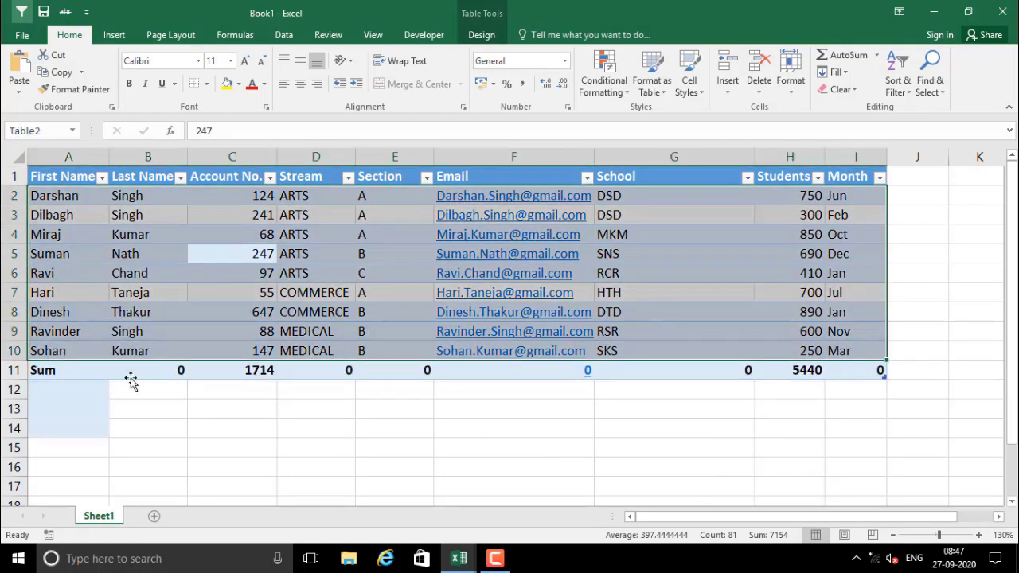
pyautogui.moveTo(69, 371)
pyautogui.mouseDown()
pyautogui.moveTo(756, 377)
pyautogui.moveTo(836, 369)
pyautogui.mouseUp()
pyautogui.click(805, 369)
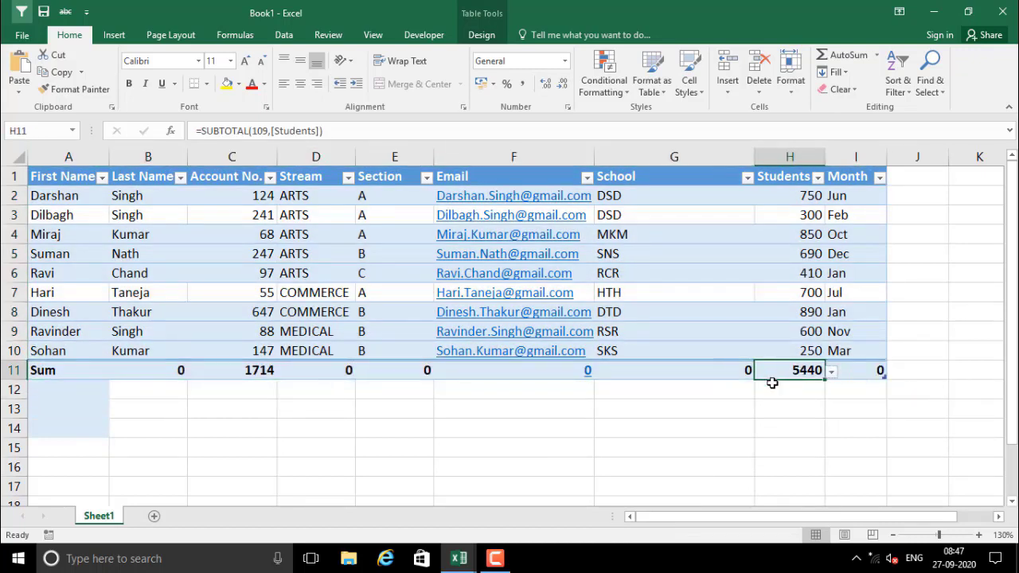
# Delete the Account No. total in C11, keeping the Students total
pyautogui.moveTo(250, 196); pyautogui.dragTo(253, 368)
pyautogui.click(260, 369)
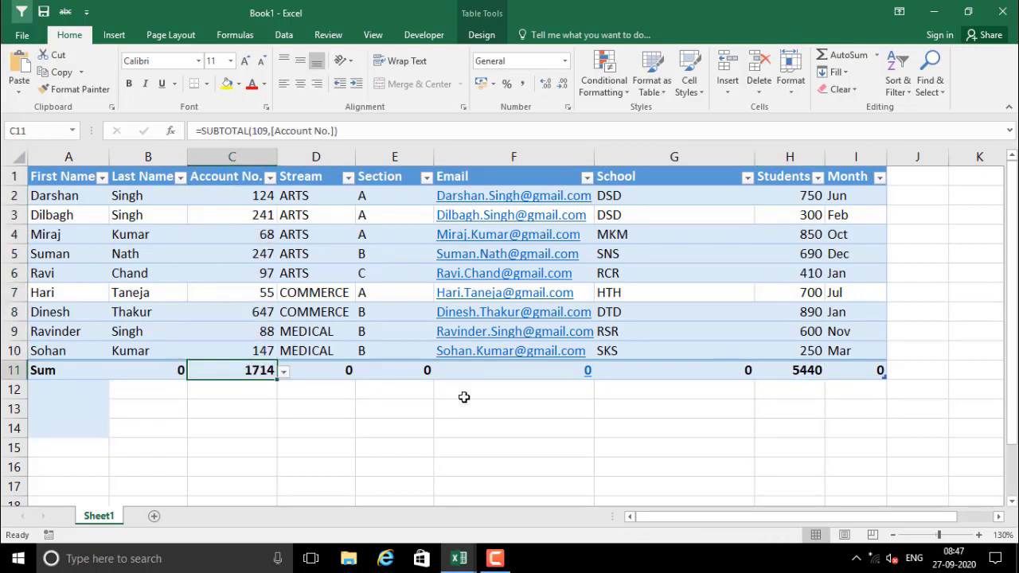
pyautogui.moveTo(241, 191); pyautogui.dragTo(249, 369)
pyautogui.click(259, 370)
pyautogui.press('Delete')
pyautogui.click(273, 400)
pyautogui.click(270, 365)
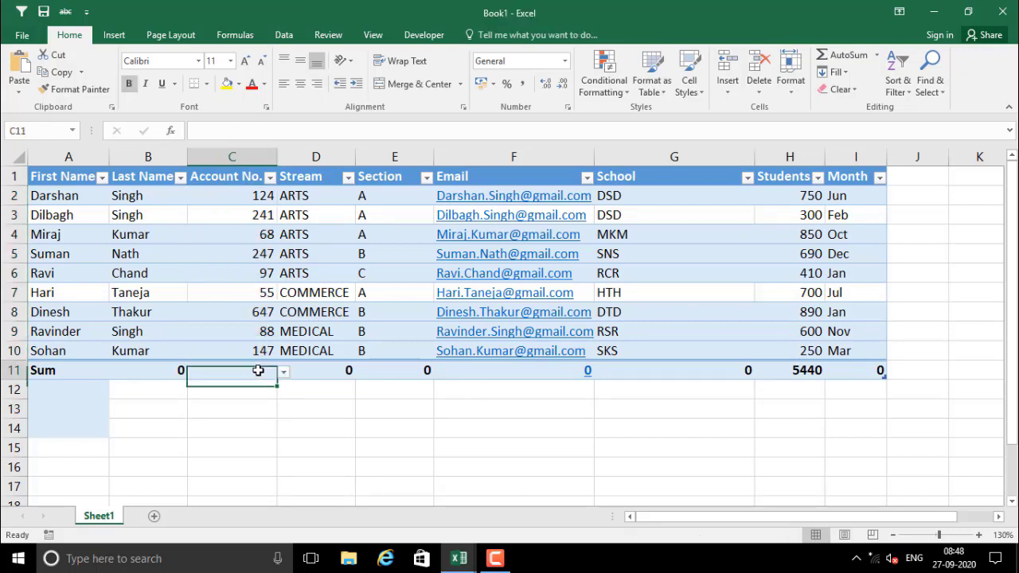
pyautogui.click(806, 372)
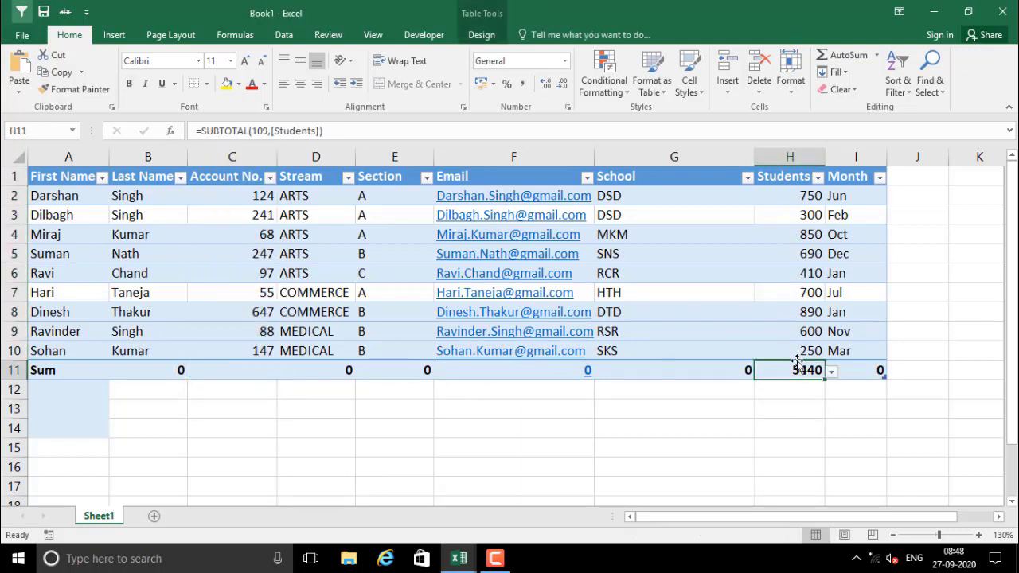
# Switch the totals row to Average: 190.4444444 for Account No., 604.4444 for Students
pyautogui.rightClick(194, 234)
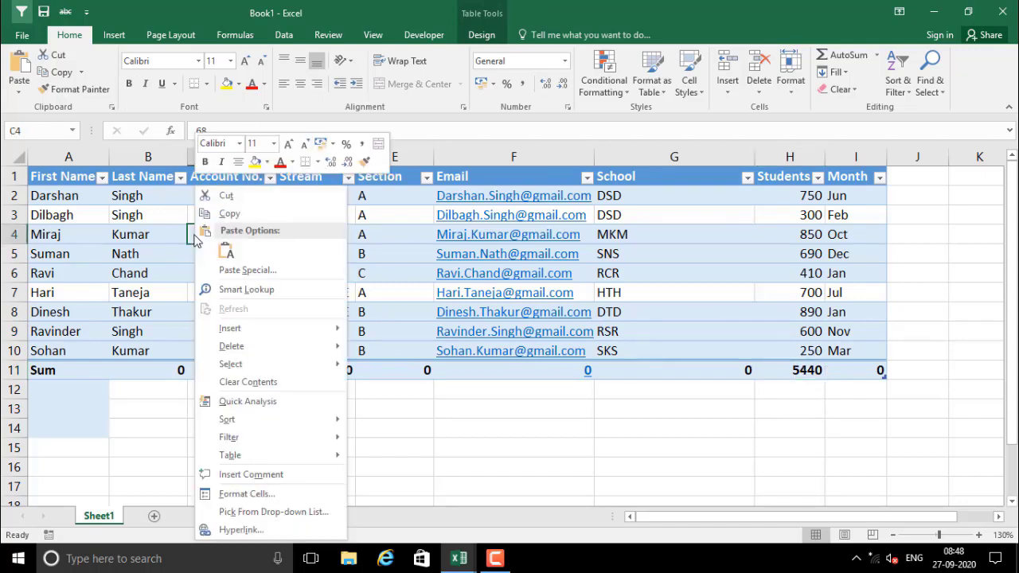
pyautogui.click(247, 402)
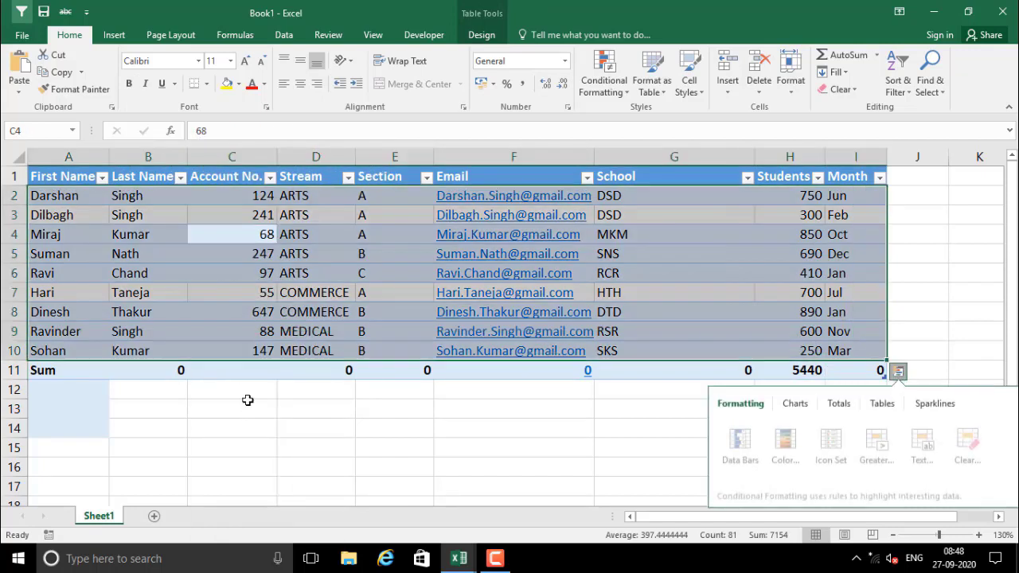
pyautogui.click(839, 405)
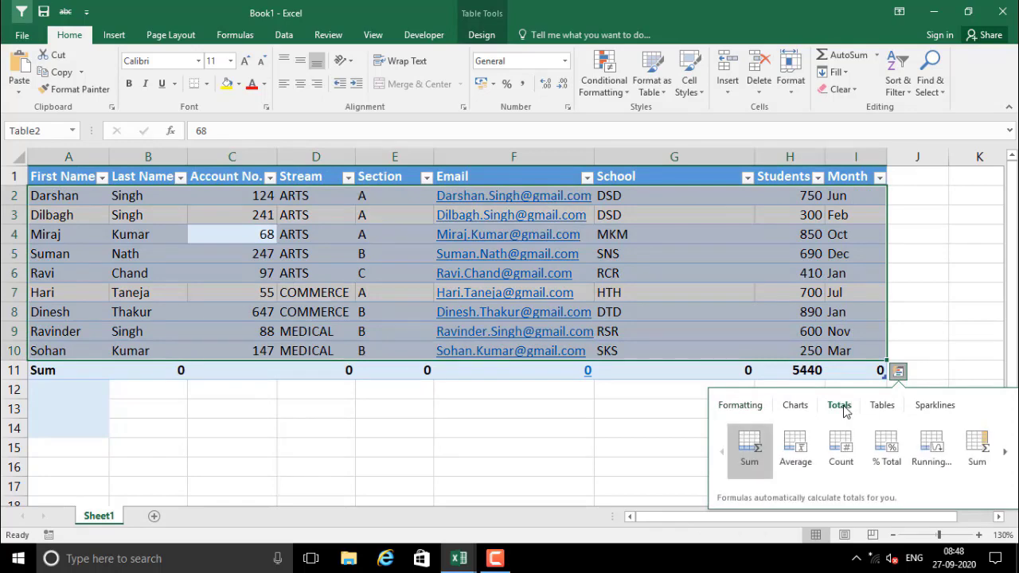
pyautogui.click(788, 451)
pyautogui.click(601, 434)
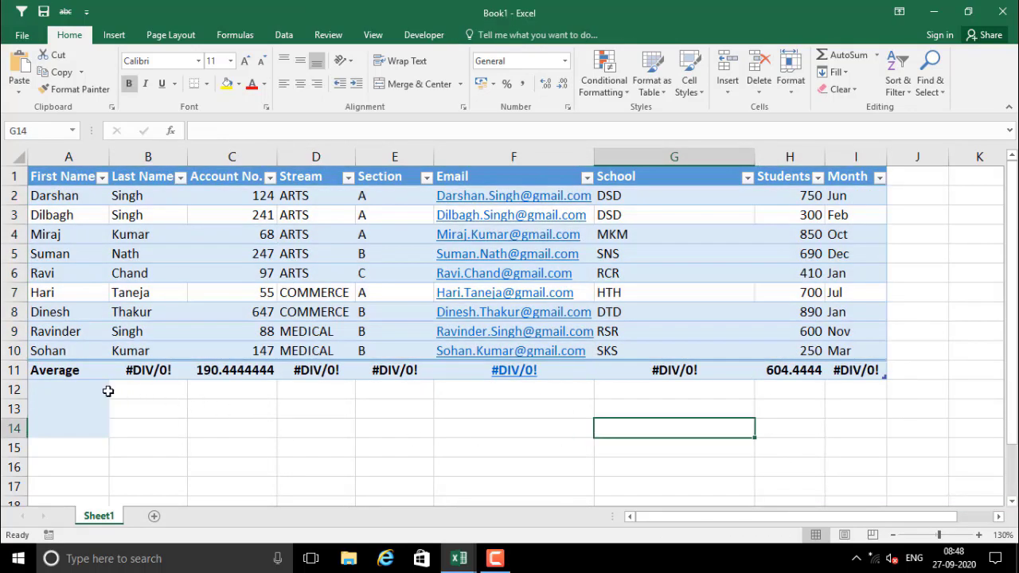
pyautogui.click(46, 369)
pyautogui.click(188, 412)
pyautogui.click(195, 371)
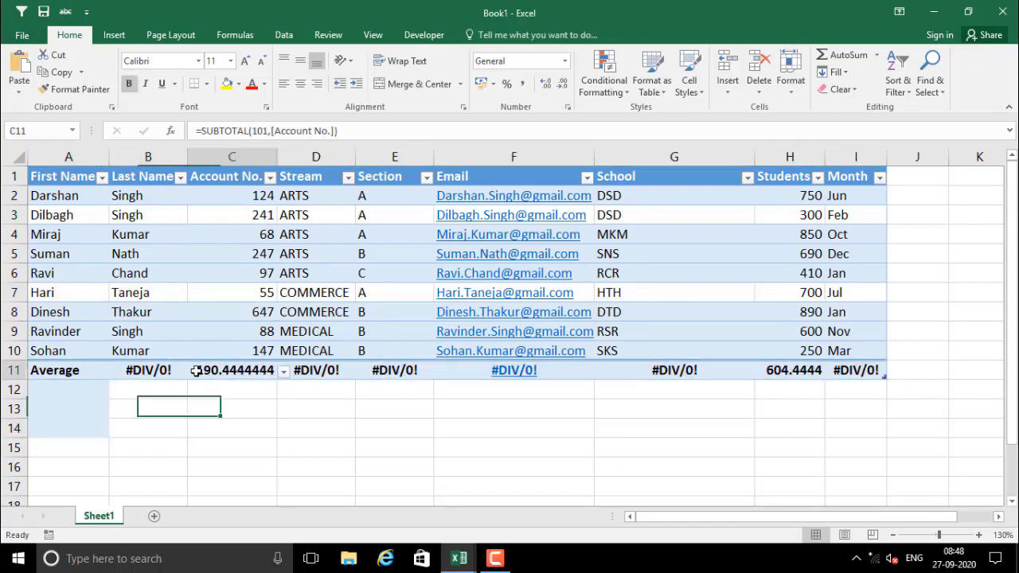
pyautogui.click(779, 370)
pyautogui.click(865, 371)
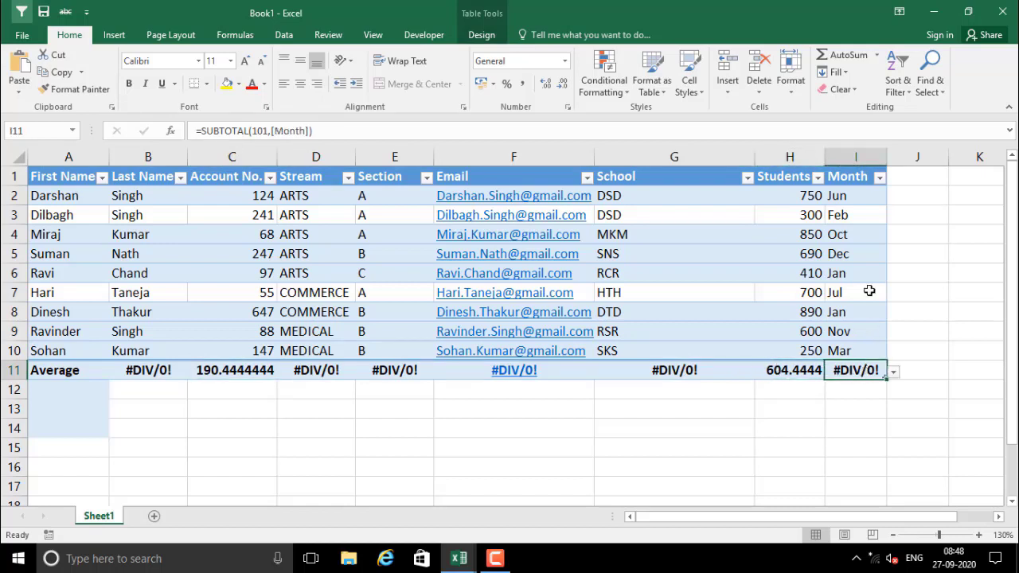
# Delete the #DIV/0! errors in F11, G11, I11, E11, D11 and B11
pyautogui.click(515, 373)
pyautogui.press('Delete')
pyautogui.press('Right')
pyautogui.press('Right')
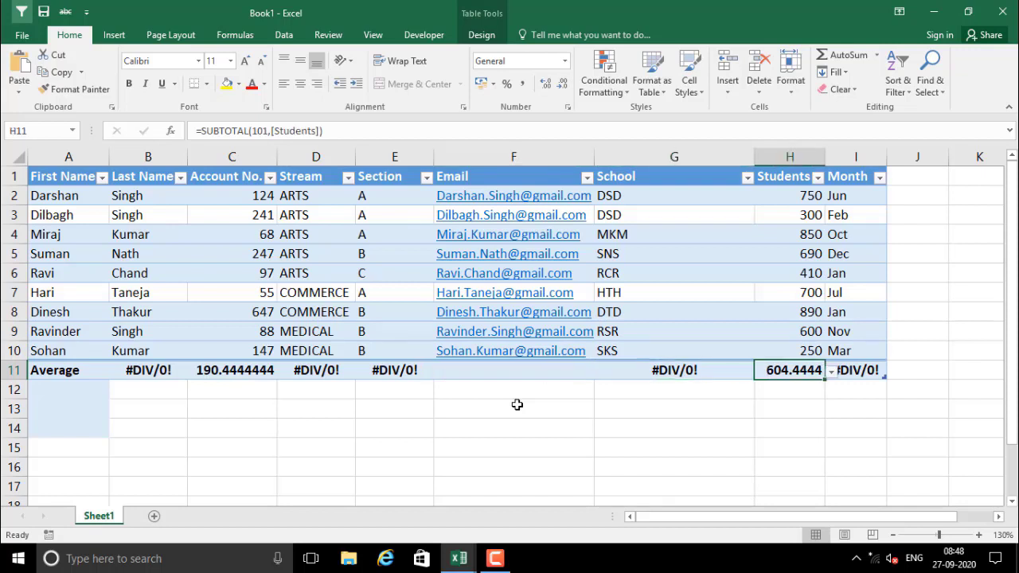
pyautogui.press('Left')
pyautogui.press('Delete')
pyautogui.press('Right')
pyautogui.press('Right')
pyautogui.press('Delete')
pyautogui.press('Left')
pyautogui.press('Left')
pyautogui.press('Left')
pyautogui.press('Left')
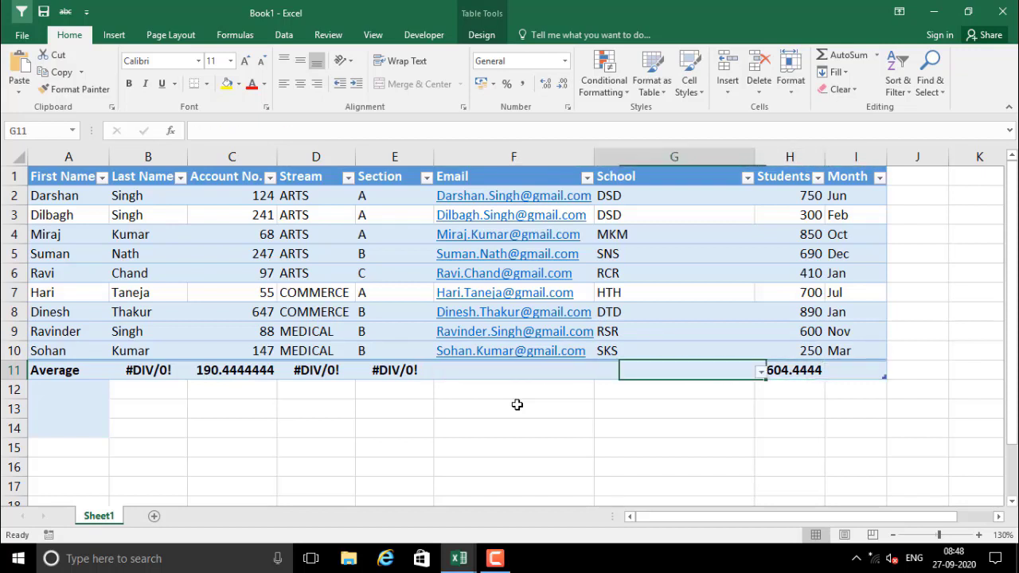
pyautogui.press('Delete')
pyautogui.press('Left')
pyautogui.press('Delete')
pyautogui.press('Left')
pyautogui.press('Left')
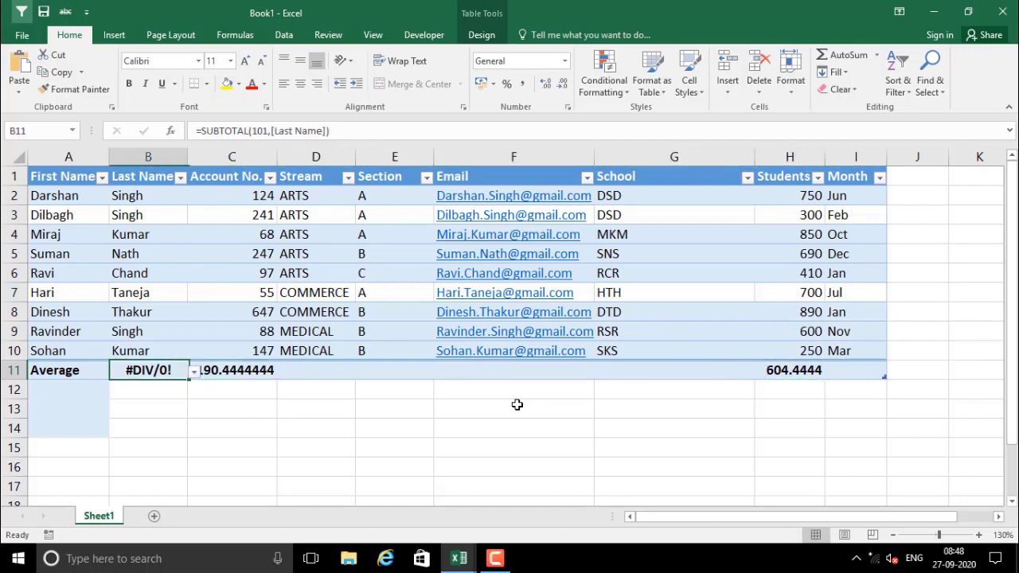
pyautogui.press('Delete')
pyautogui.press('Left')
pyautogui.click(232, 428)
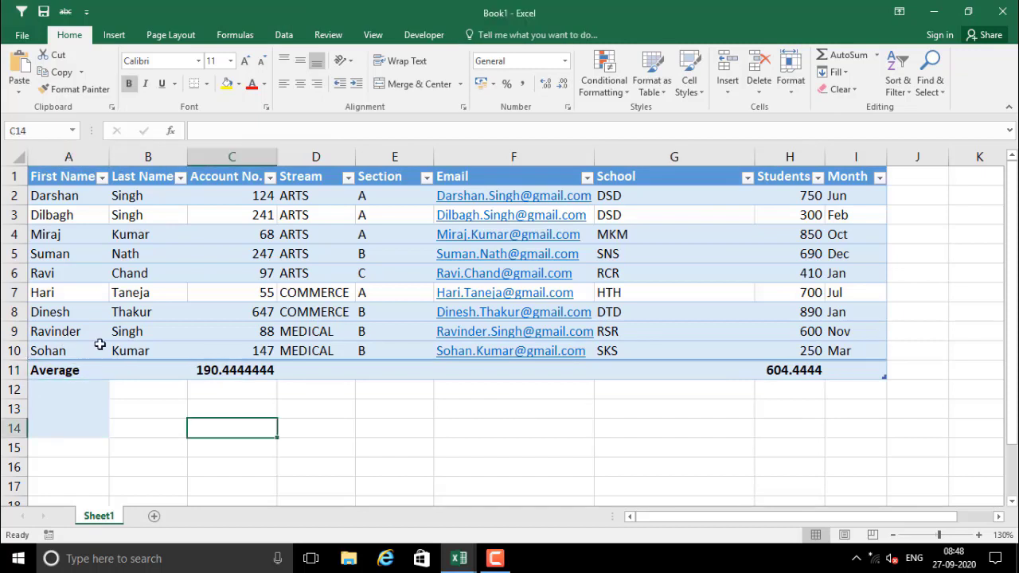
pyautogui.click(194, 269)
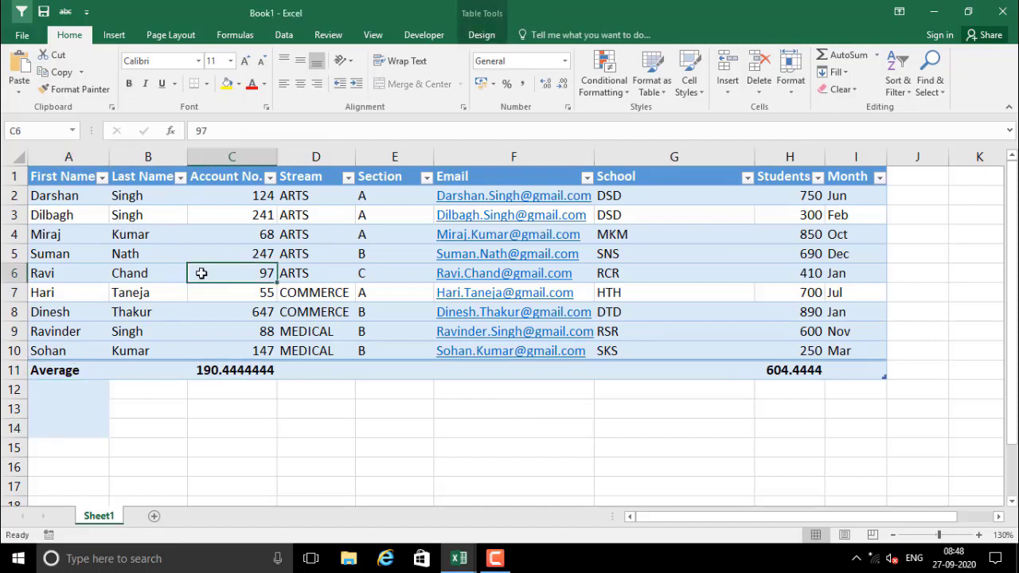
pyautogui.rightClick(201, 273)
pyautogui.click(283, 400)
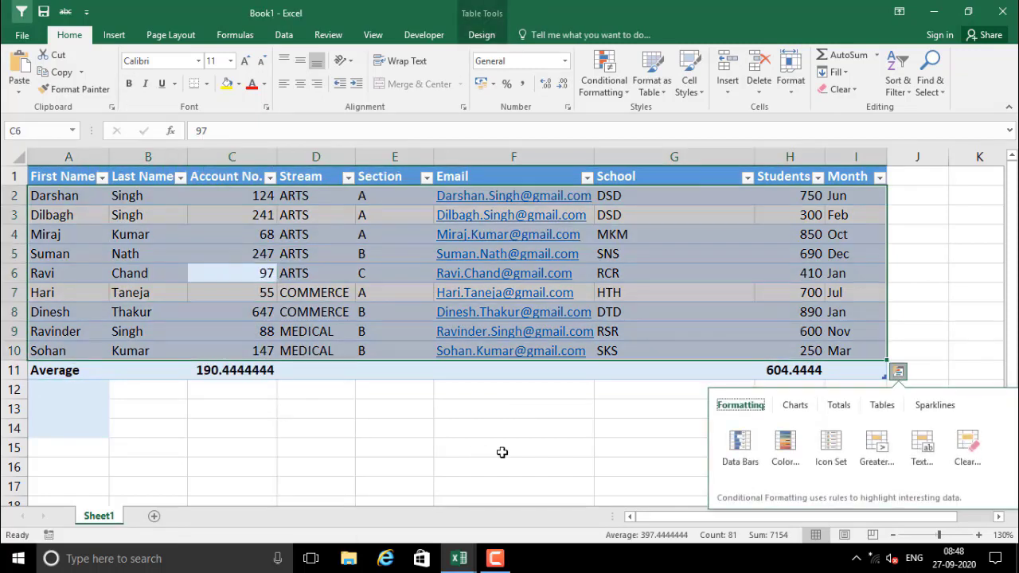
pyautogui.click(843, 405)
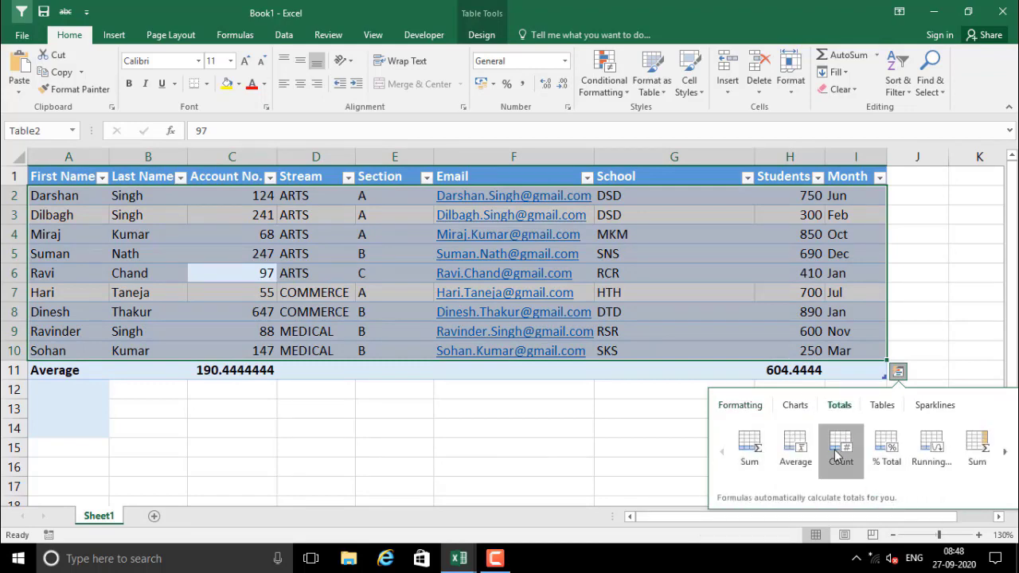
pyautogui.click(836, 454)
pyautogui.click(518, 422)
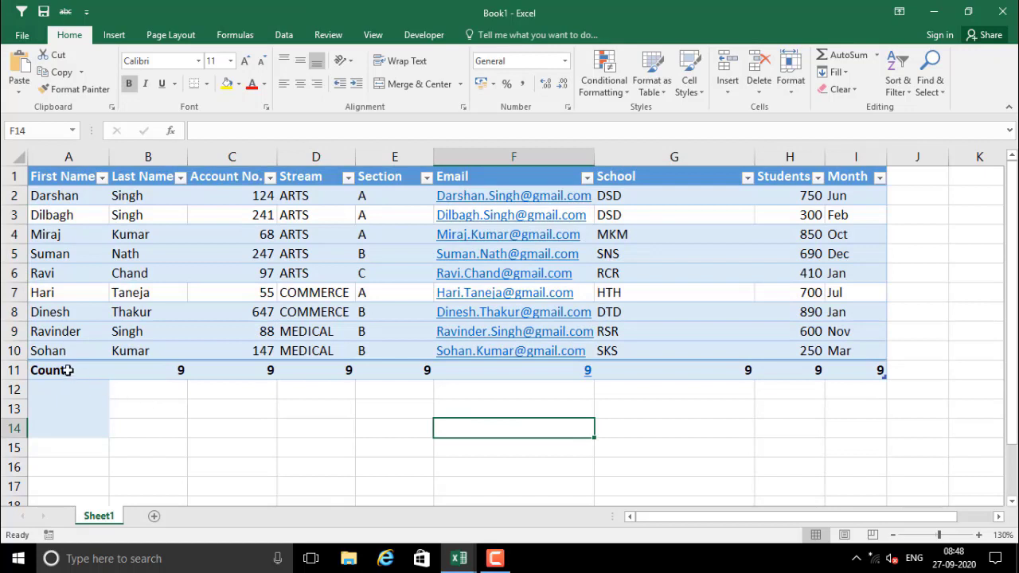
pyautogui.moveTo(68, 370); pyautogui.dragTo(863, 370)
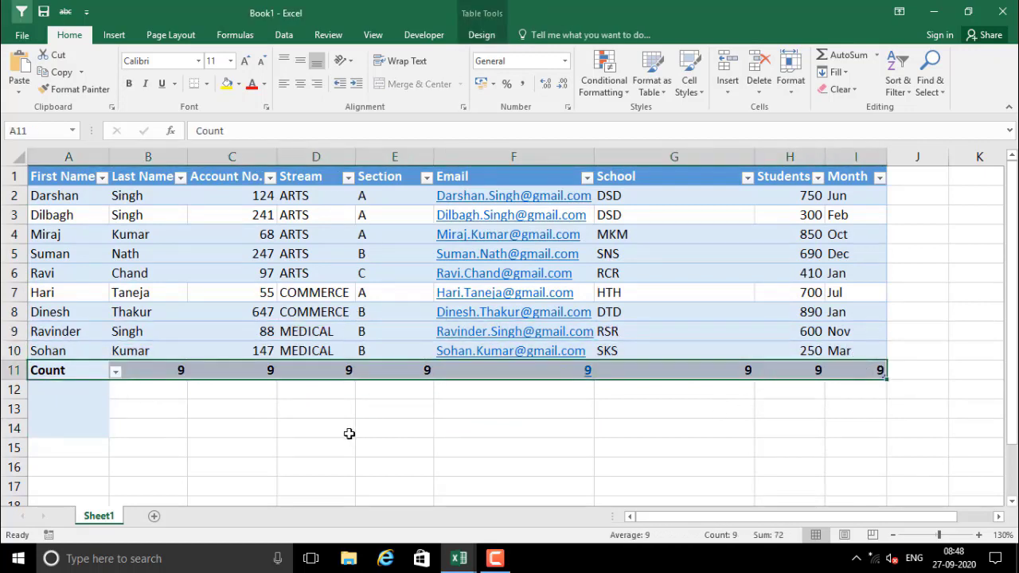
pyautogui.click(309, 411)
pyautogui.click(14, 370)
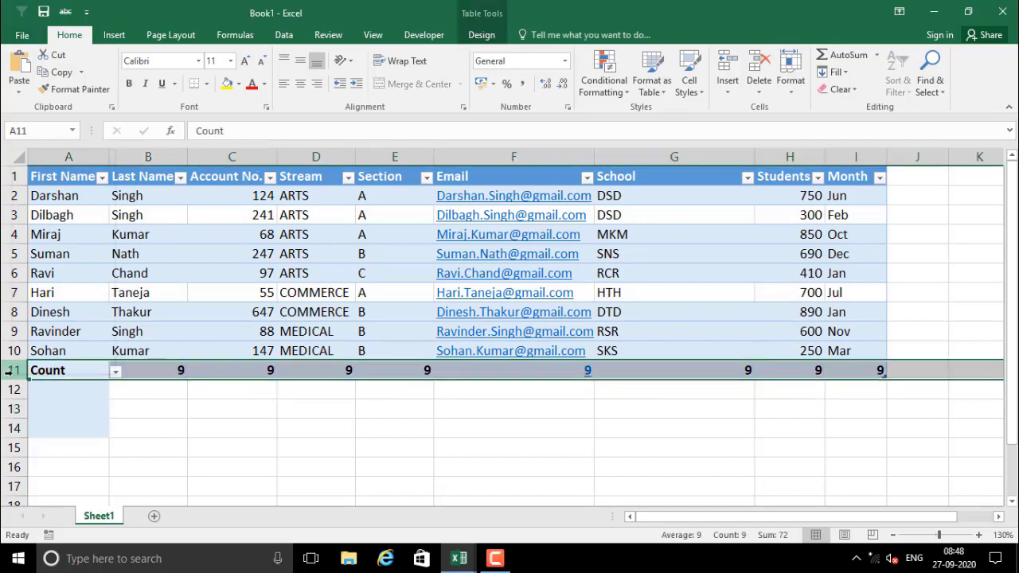
pyautogui.rightClick(14, 371)
pyautogui.click(50, 272)
pyautogui.click(243, 424)
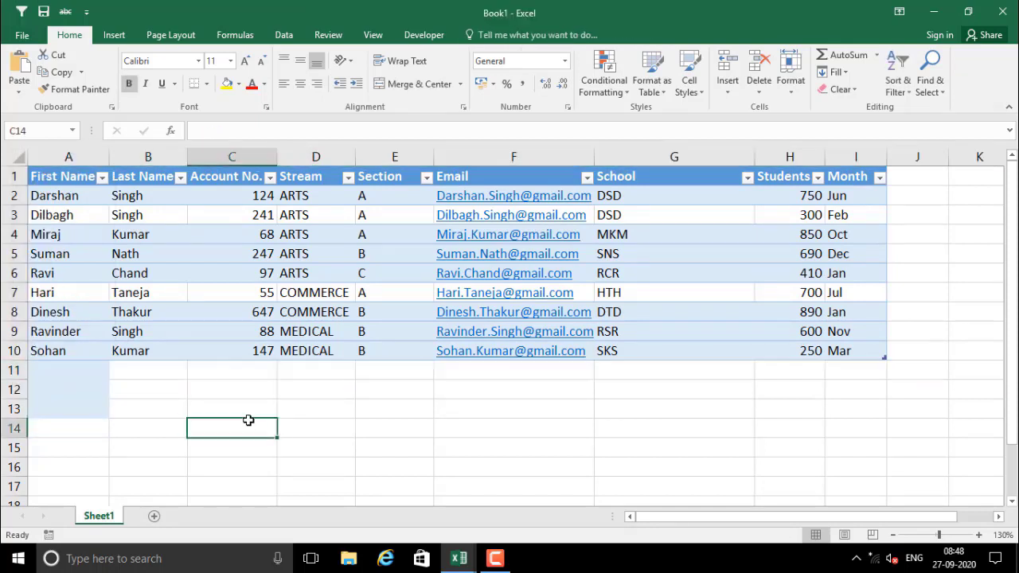
pyautogui.click(237, 344)
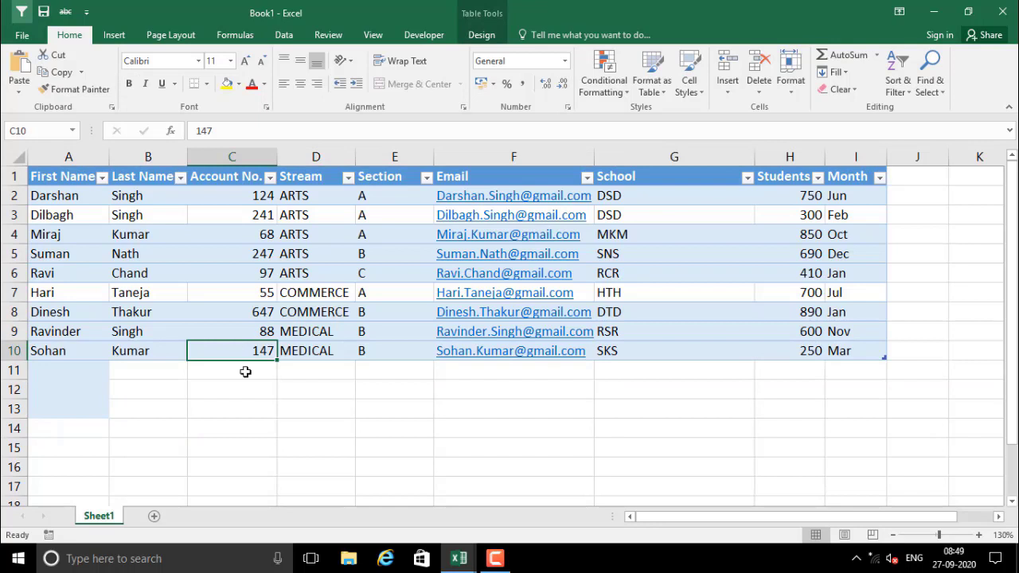
pyautogui.click(227, 274)
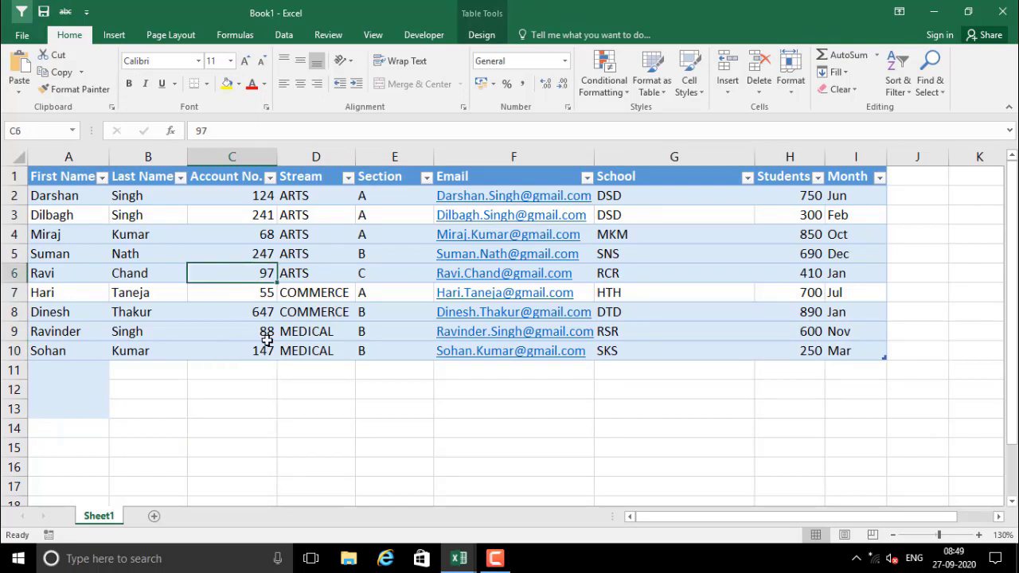
pyautogui.rightClick(229, 269)
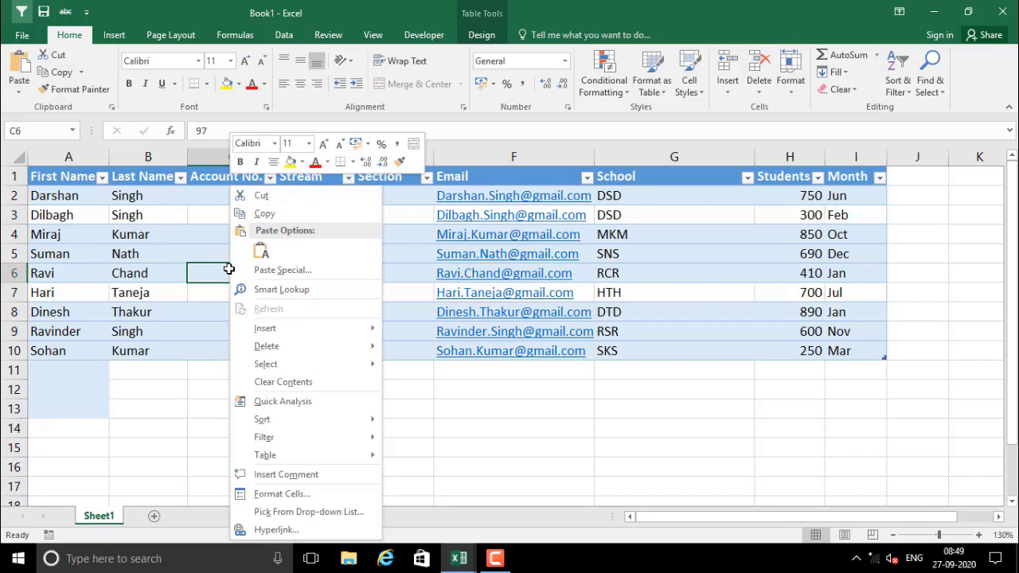
pyautogui.click(315, 409)
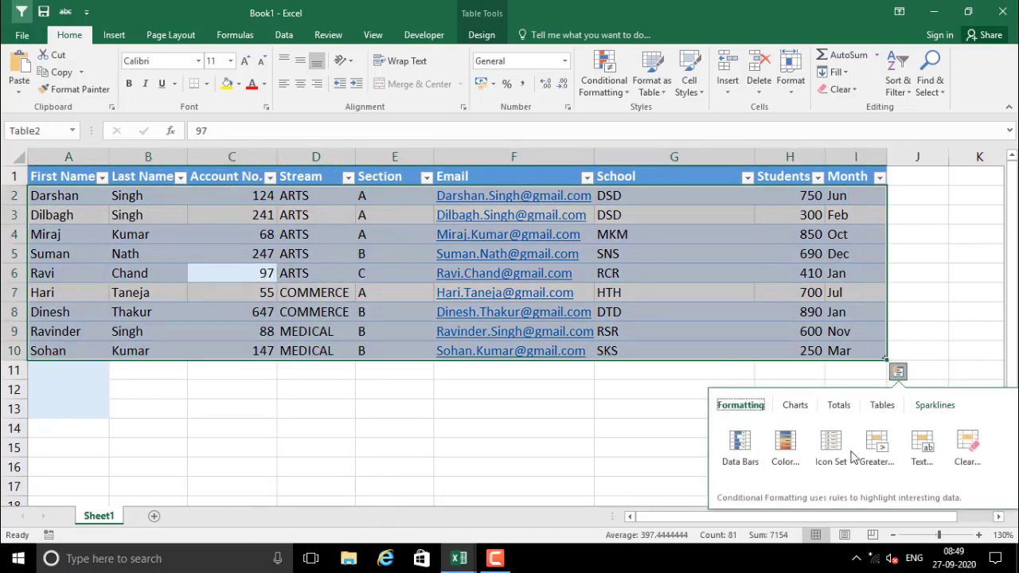
pyautogui.click(514, 428)
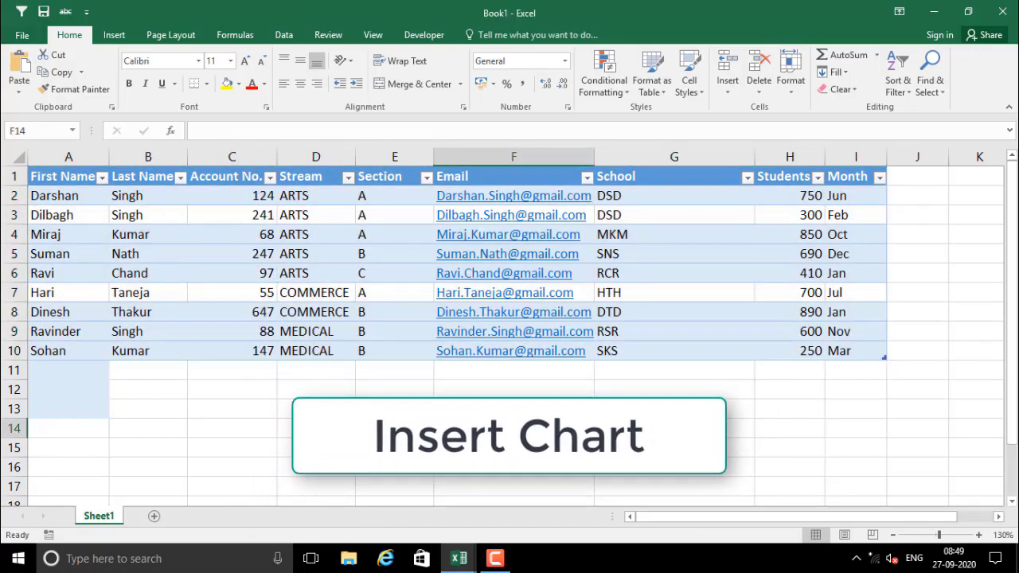
pyautogui.click(740, 194)
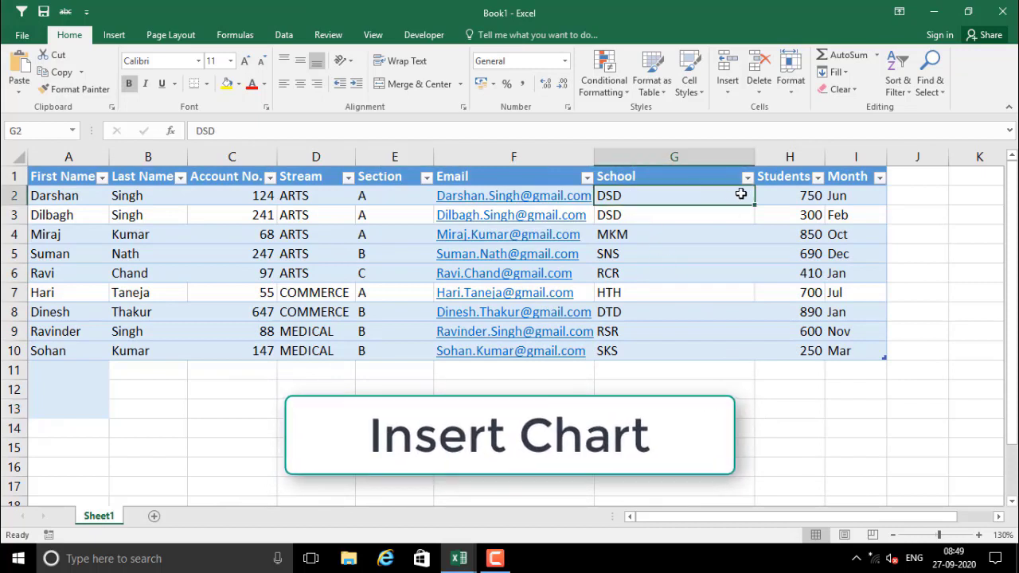
pyautogui.moveTo(741, 195); pyautogui.dragTo(808, 347)
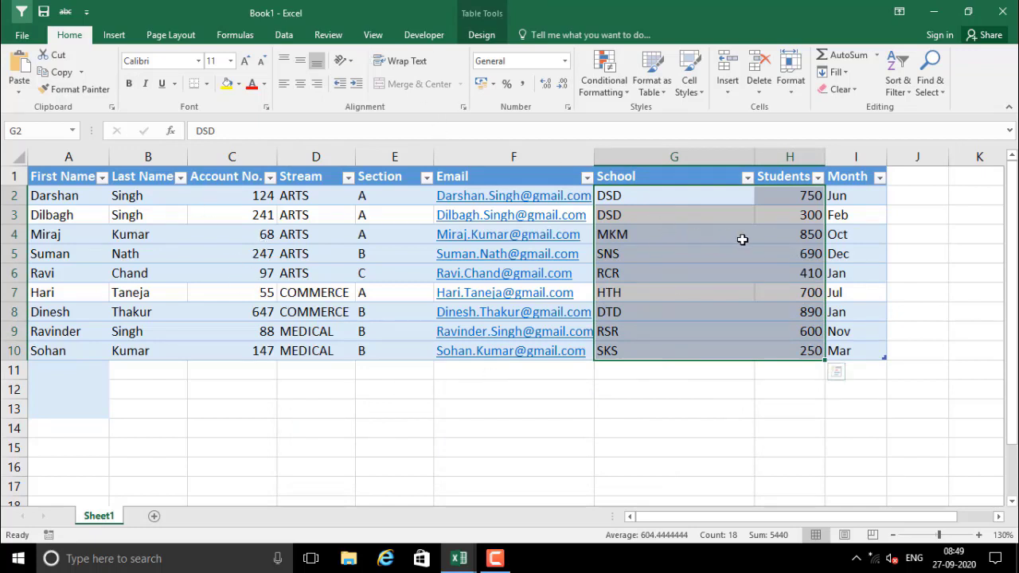
pyautogui.click(113, 35)
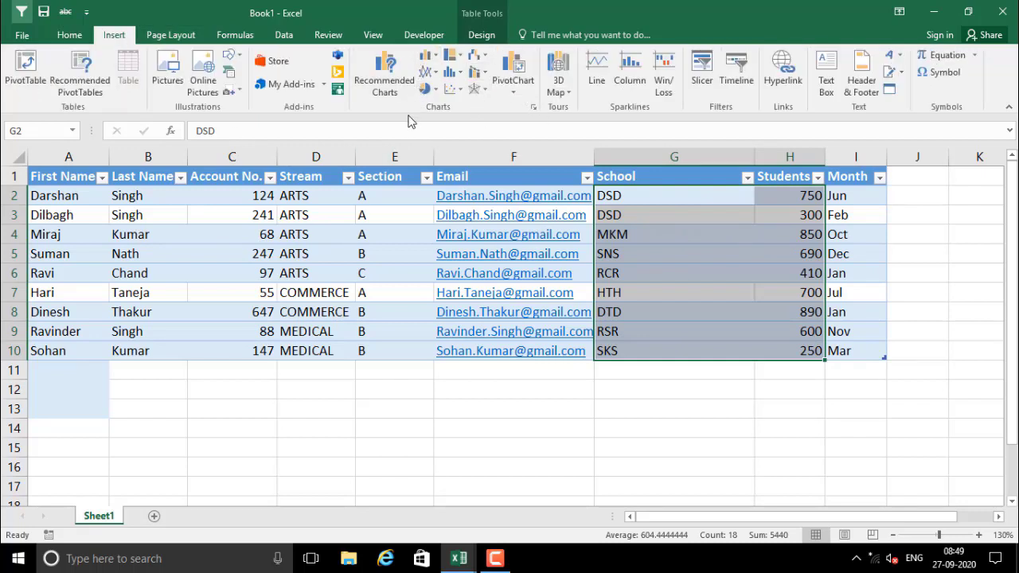
pyautogui.click(386, 87)
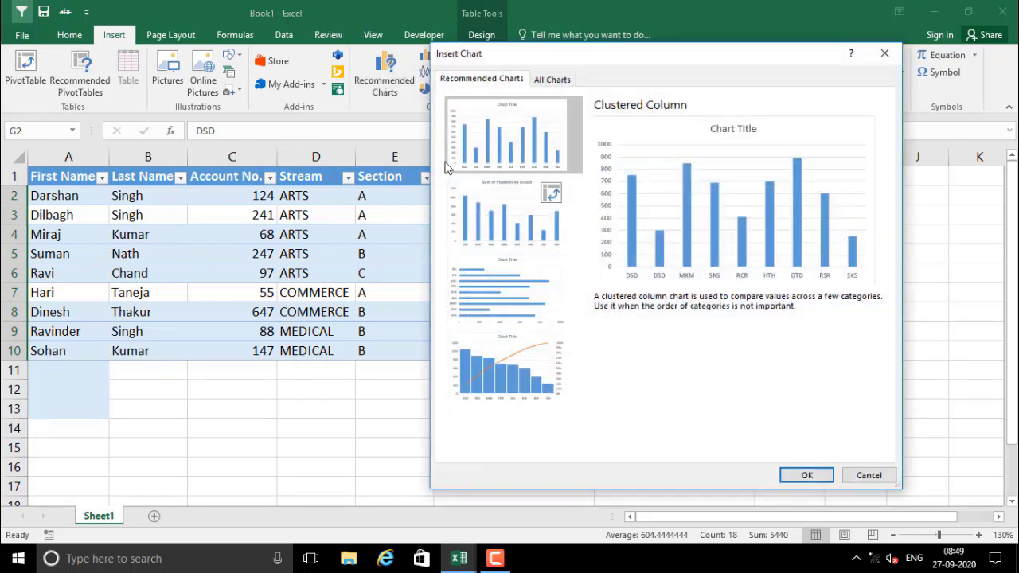
pyautogui.click(554, 80)
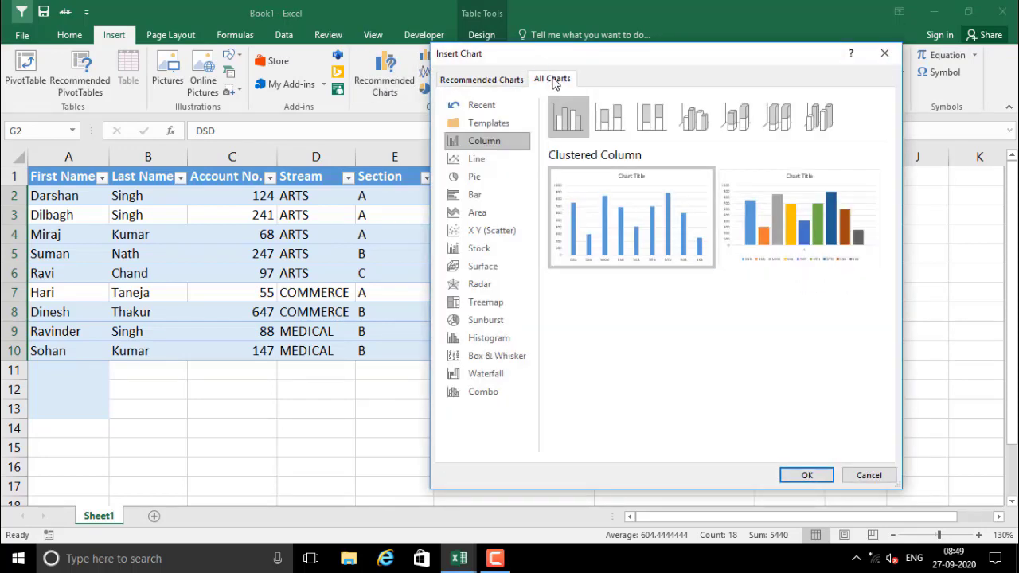
pyautogui.click(480, 159)
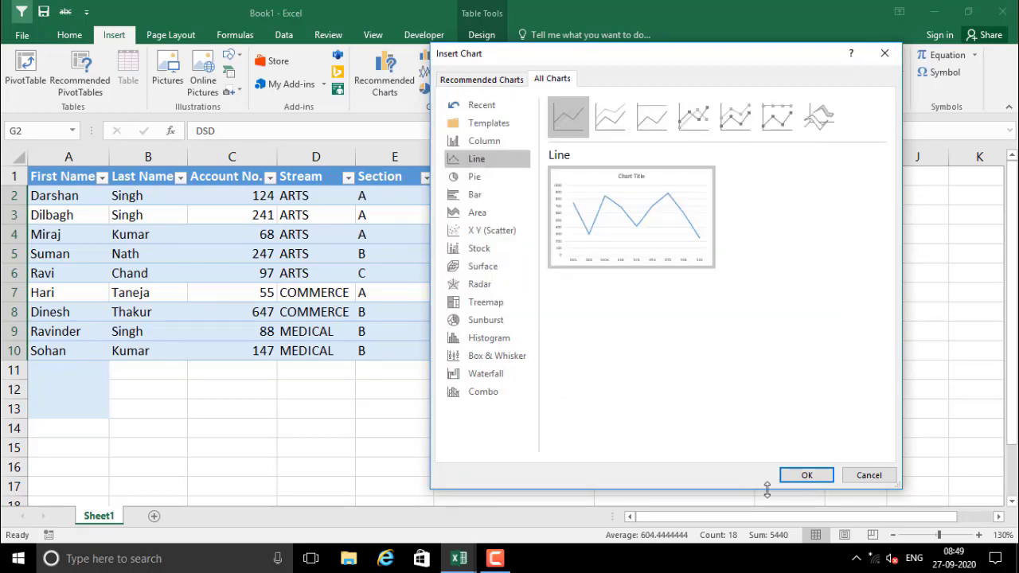
pyautogui.click(806, 475)
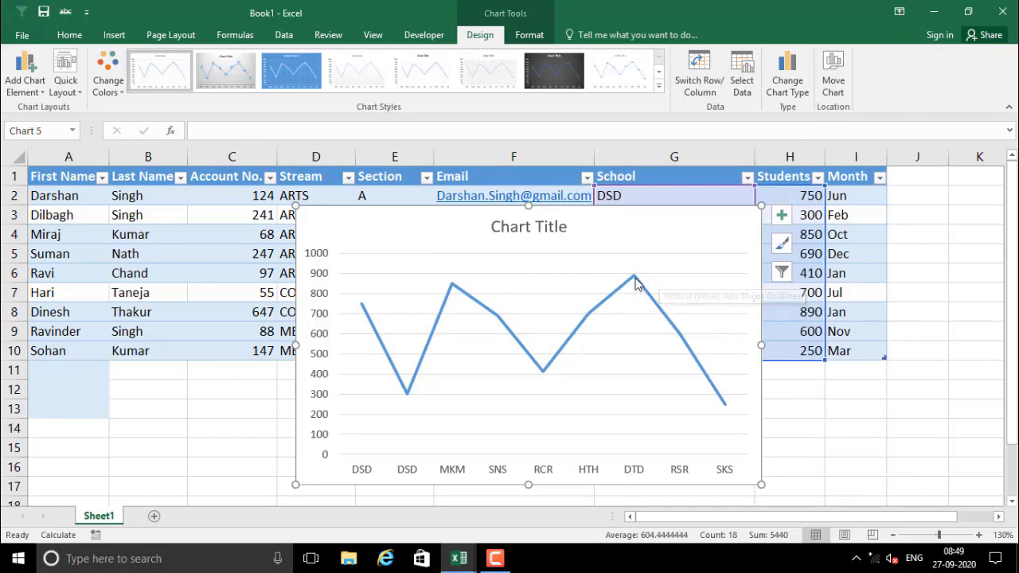
pyautogui.moveTo(636, 285)
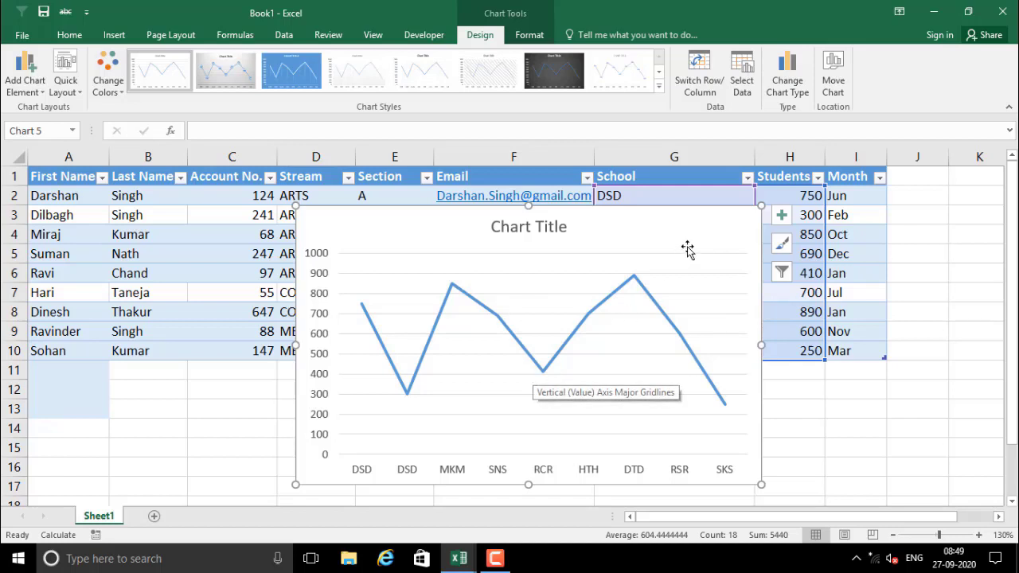
pyautogui.press('Delete')
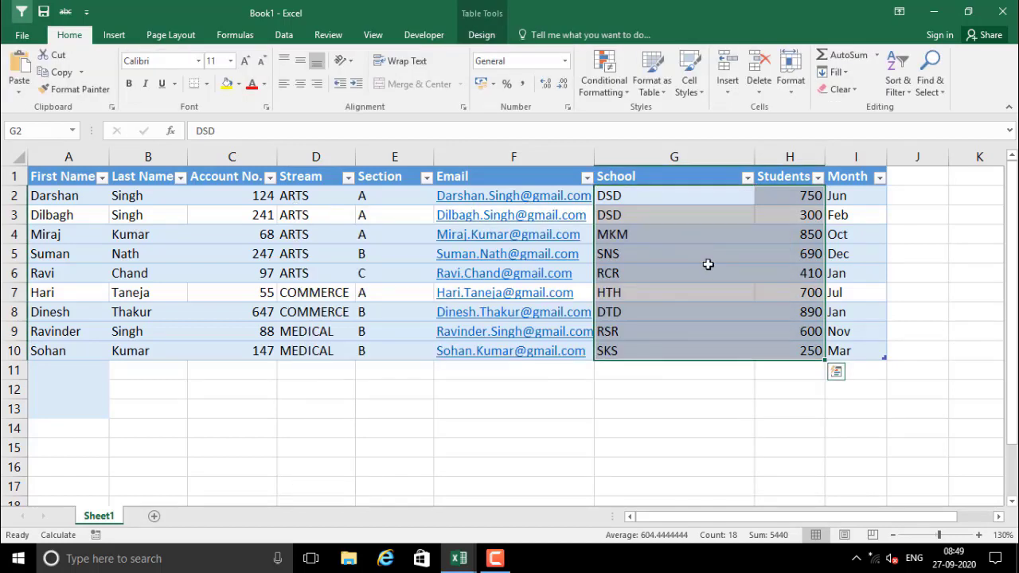
# Insert a pie chart of Students by School from the table data and nudge it into place beside the table
pyautogui.click(114, 36)
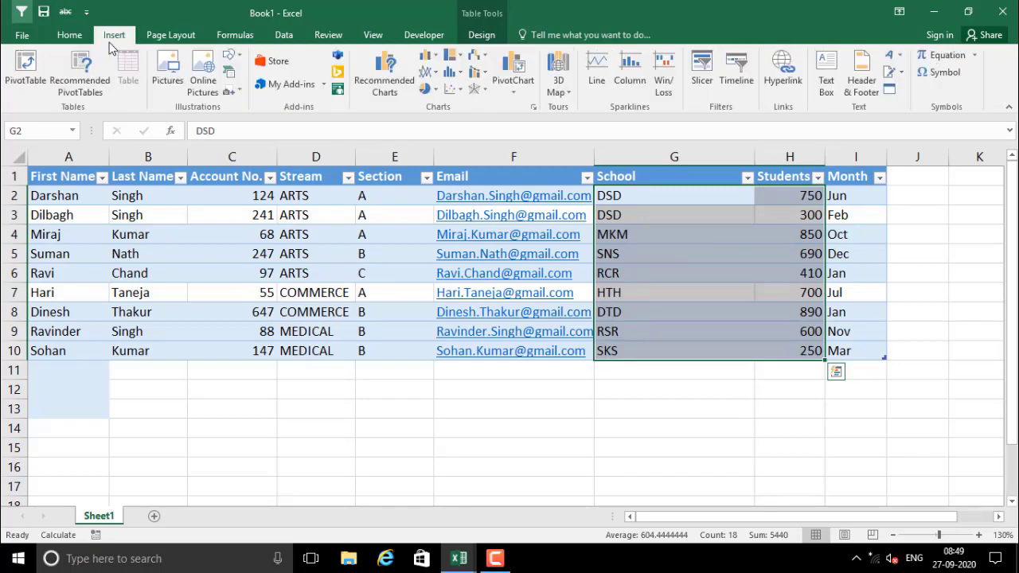
pyautogui.click(379, 92)
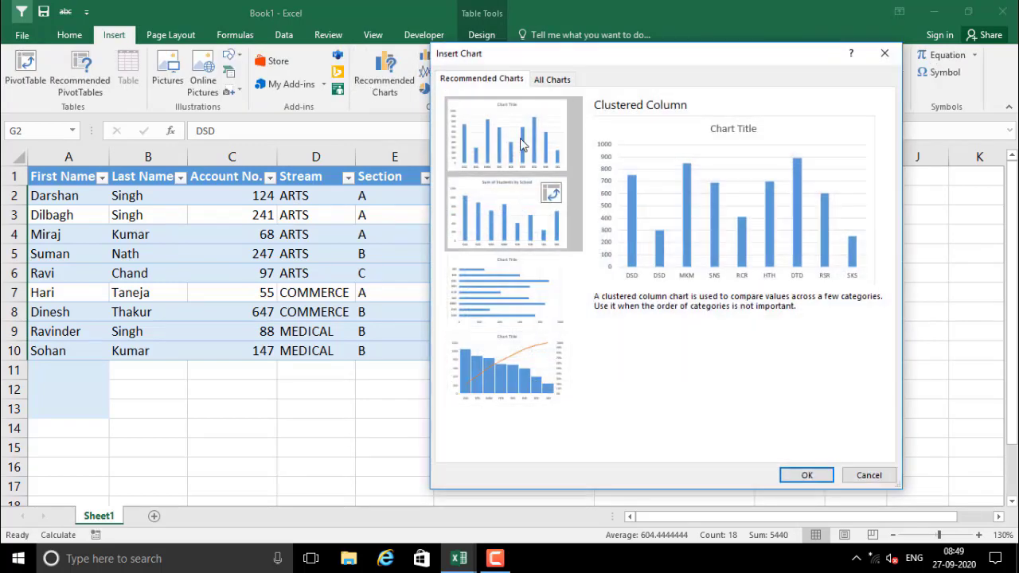
pyautogui.click(549, 80)
pyautogui.click(494, 177)
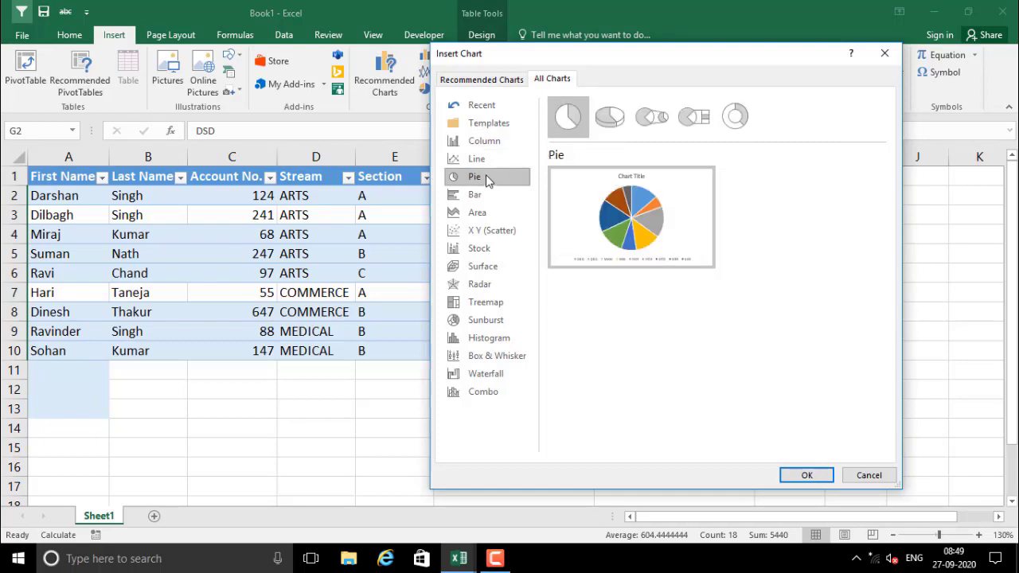
pyautogui.click(799, 476)
pyautogui.moveTo(606, 237); pyautogui.dragTo(664, 235)
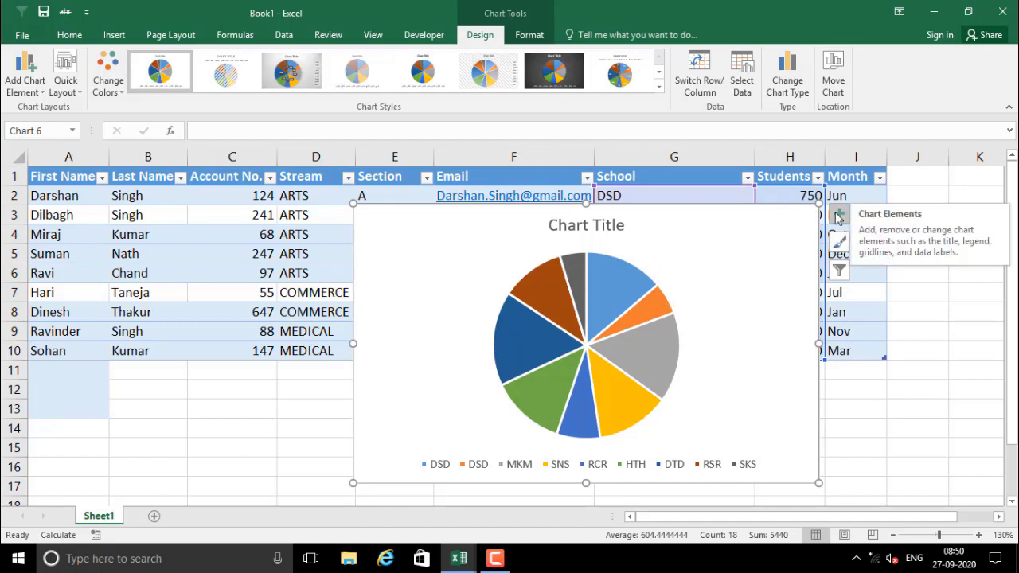
# Toggle the pie chart's title off and back on, keeping the Chart Title placeholder
pyautogui.click(837, 216)
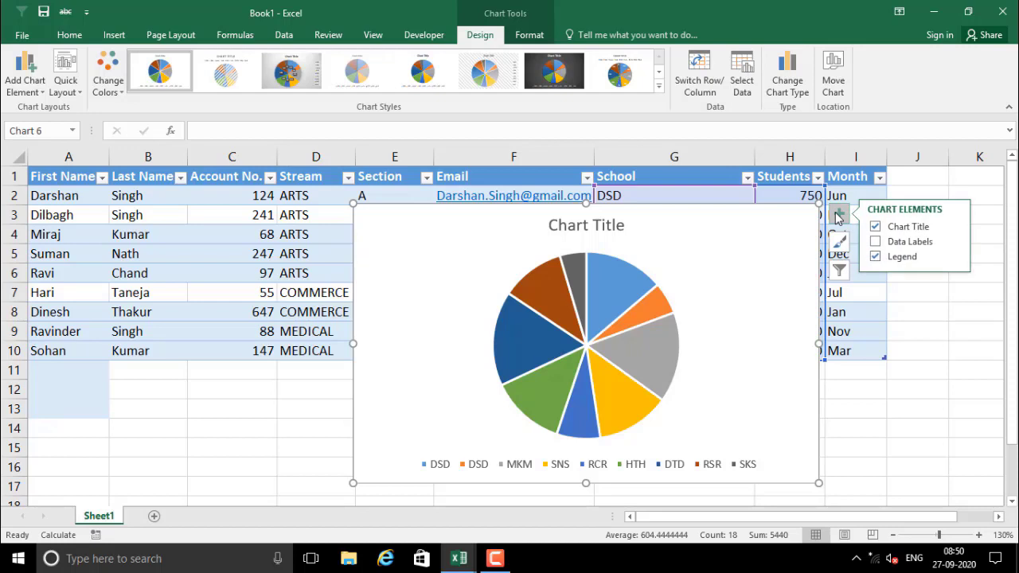
pyautogui.click(904, 228)
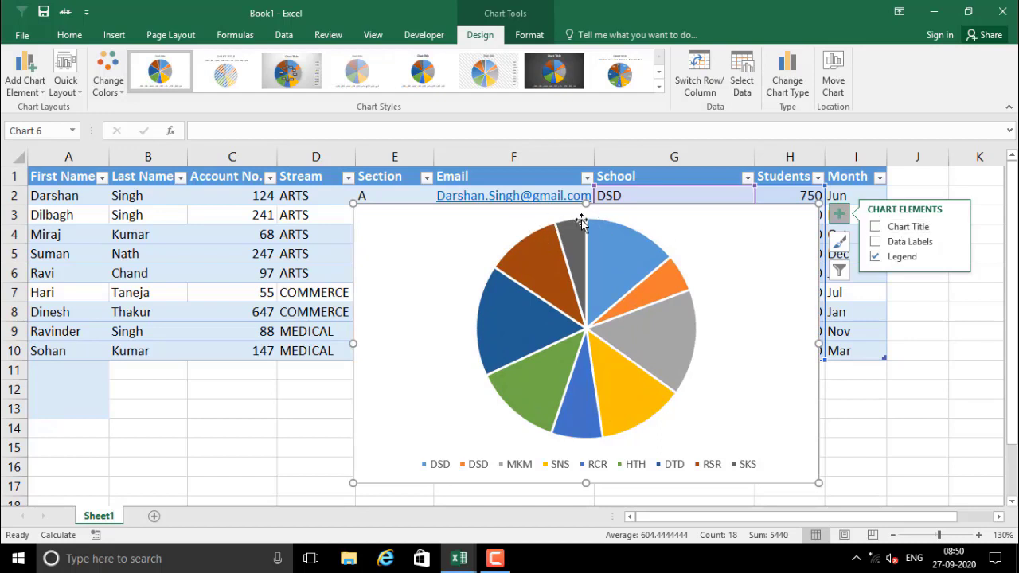
pyautogui.click(876, 227)
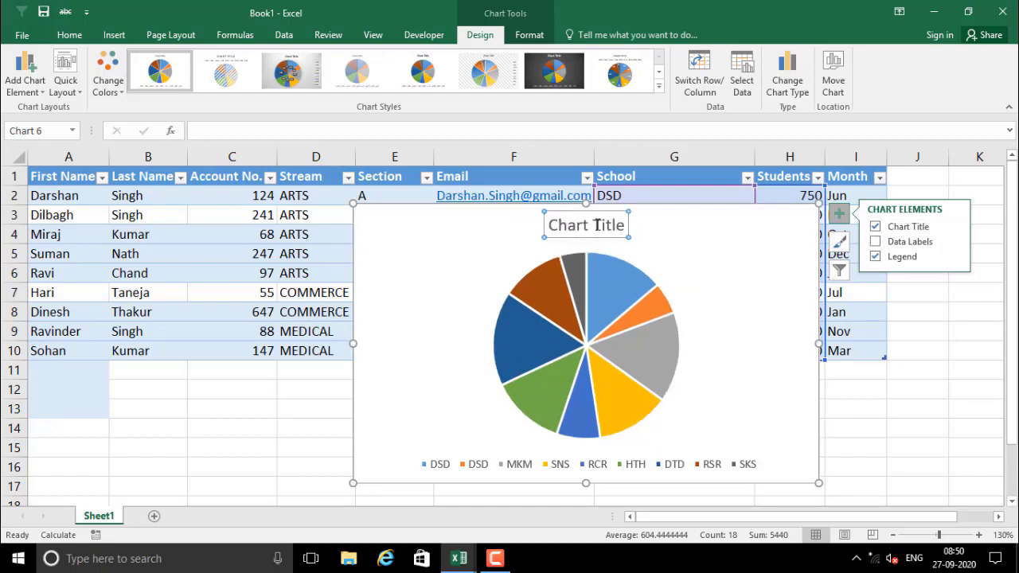
pyautogui.click(615, 223)
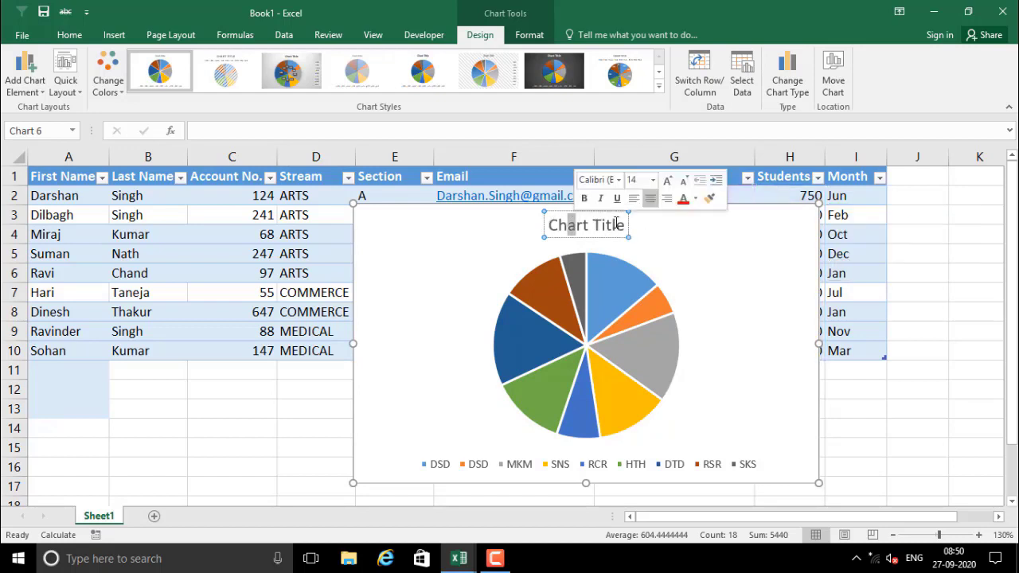
pyautogui.click(769, 234)
# Show each school's student count as data labels on the pie slices
pyautogui.click(839, 217)
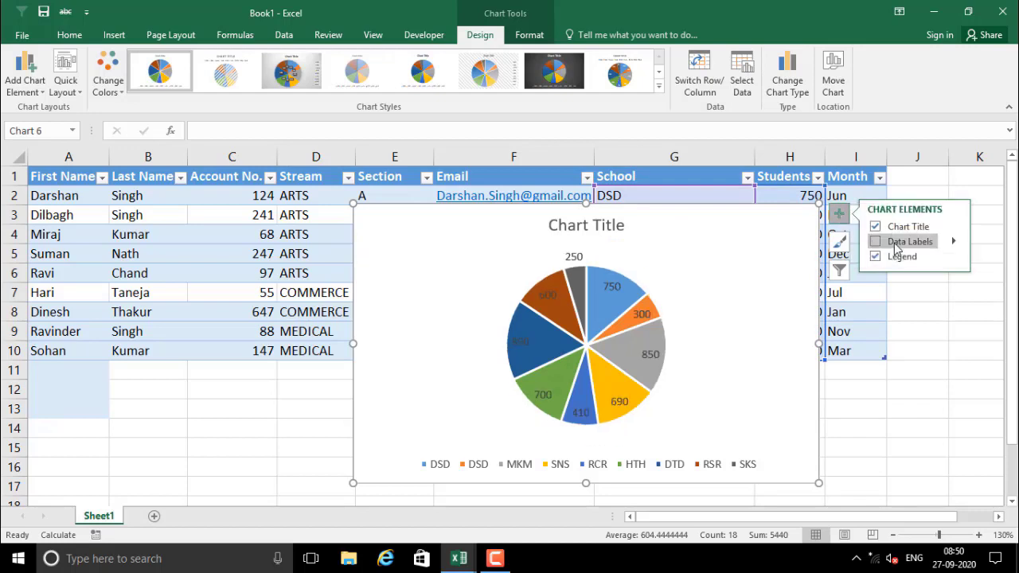
pyautogui.click(895, 242)
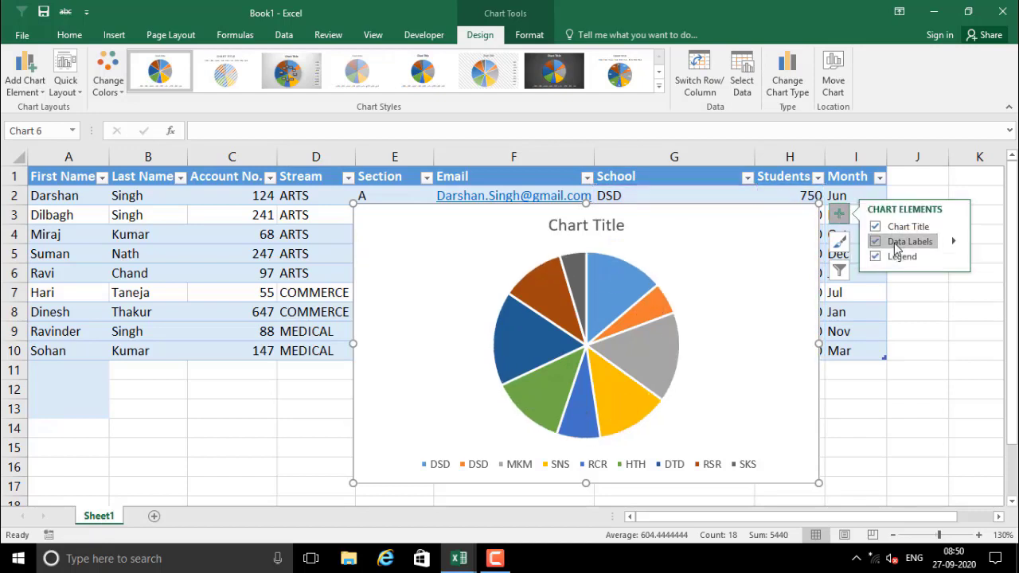
pyautogui.click(954, 243)
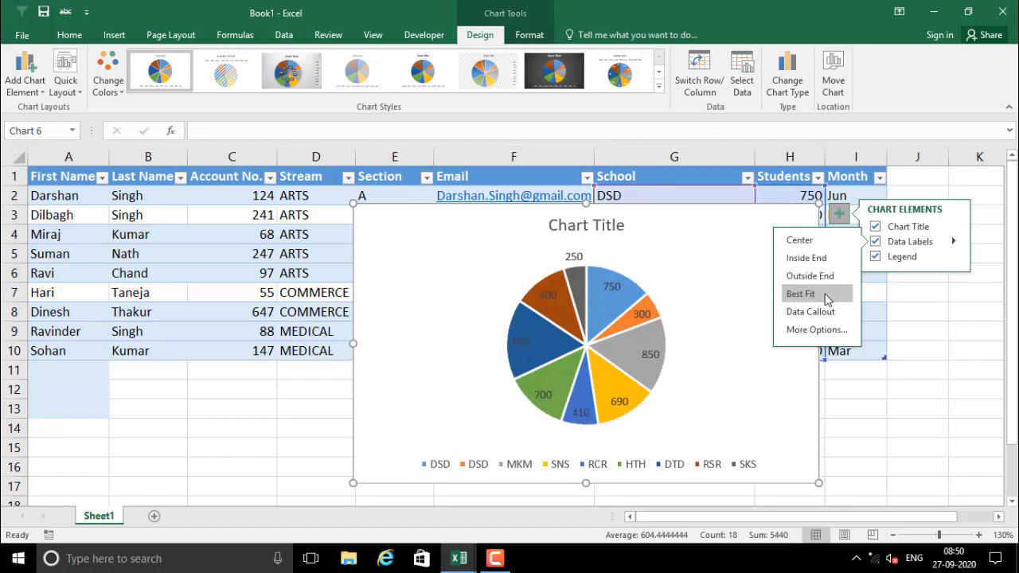
pyautogui.click(910, 241)
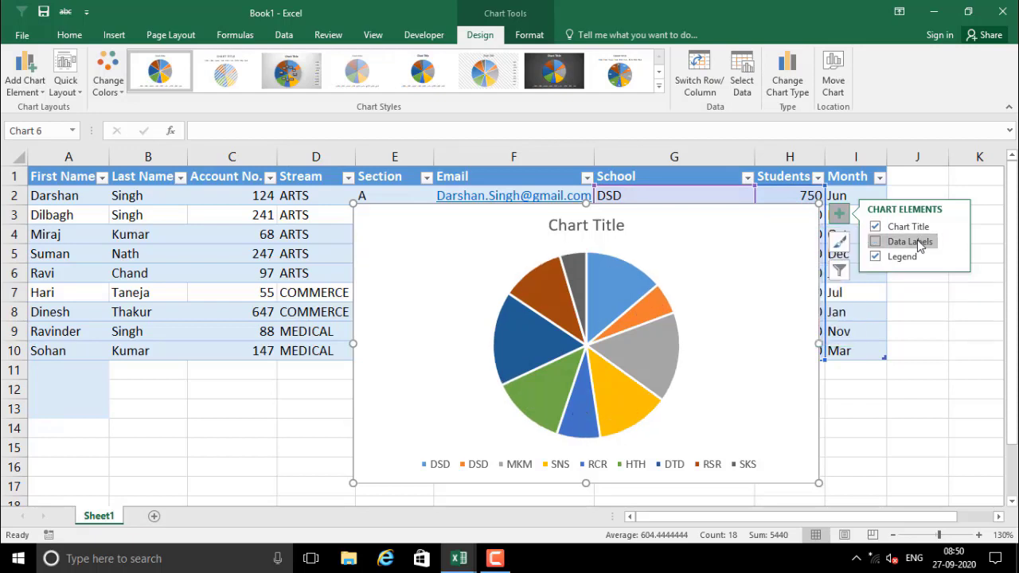
pyautogui.click(917, 243)
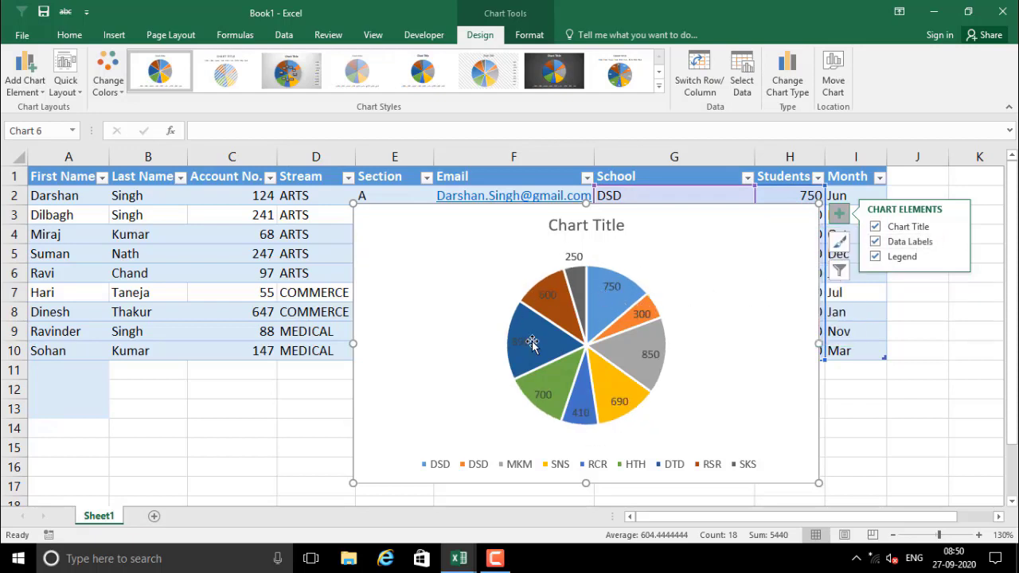
# Turn the school legend on for the pie chart and bring up its position choices
pyautogui.click(902, 258)
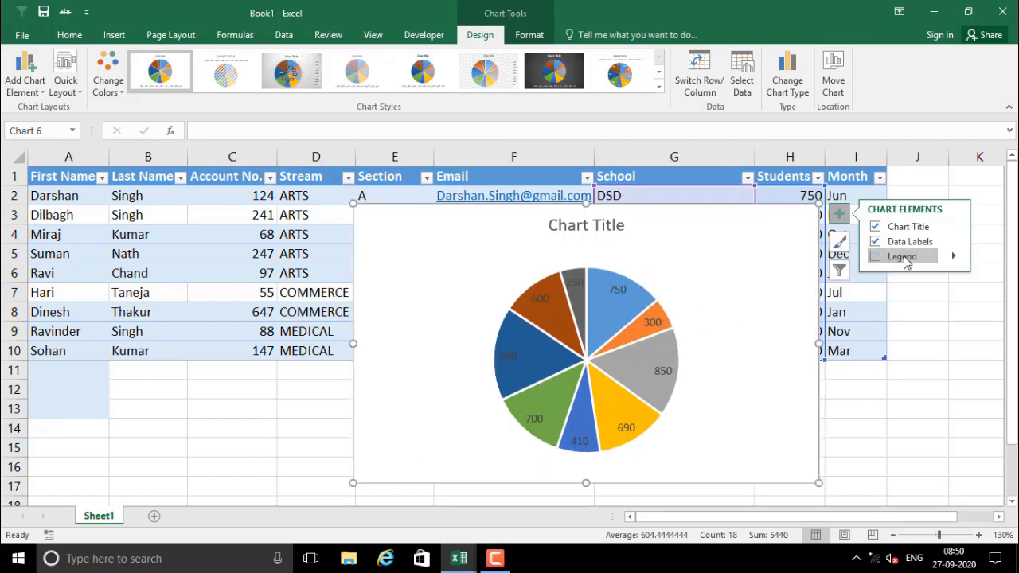
pyautogui.click(905, 258)
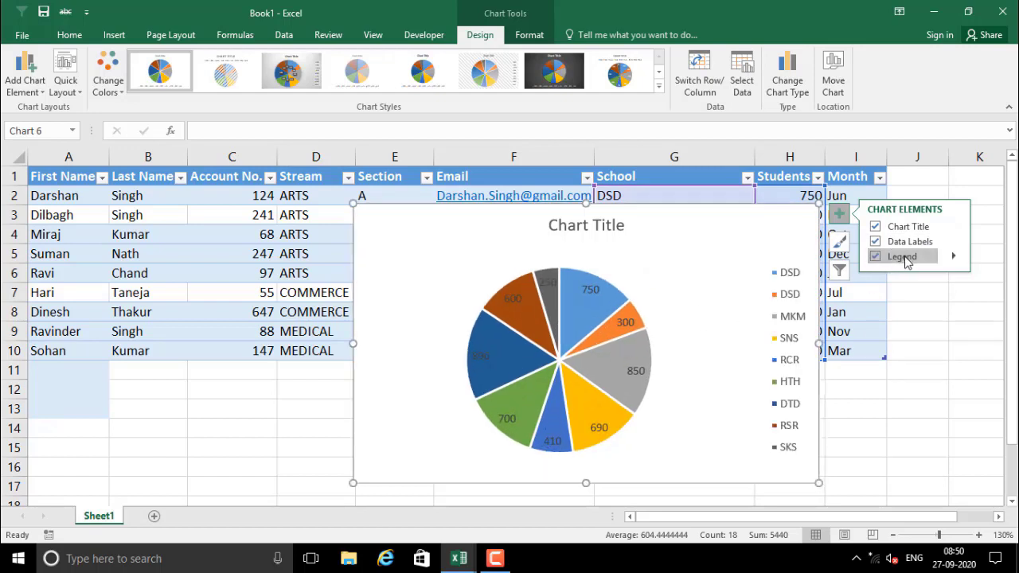
pyautogui.click(896, 258)
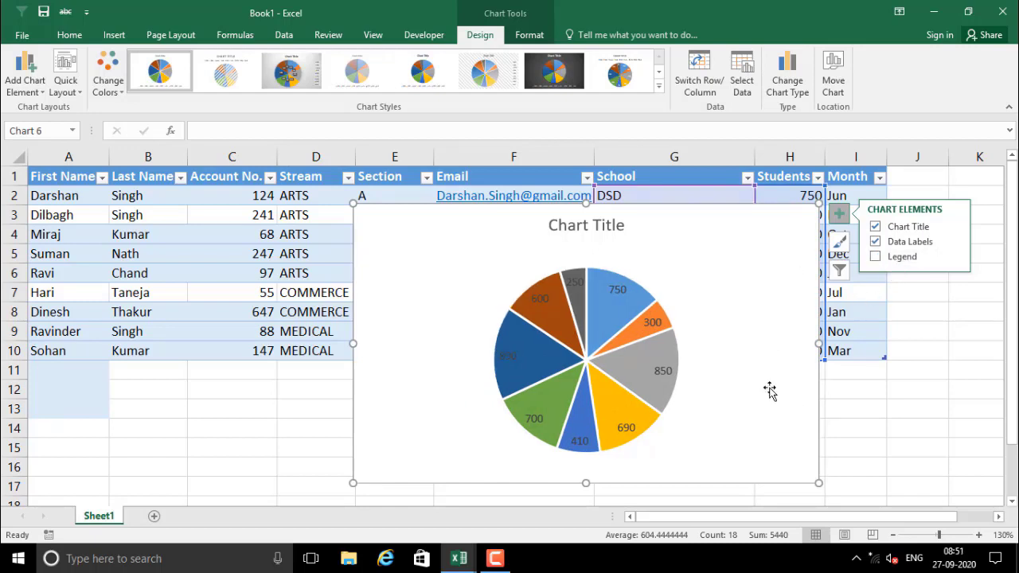
pyautogui.click(891, 258)
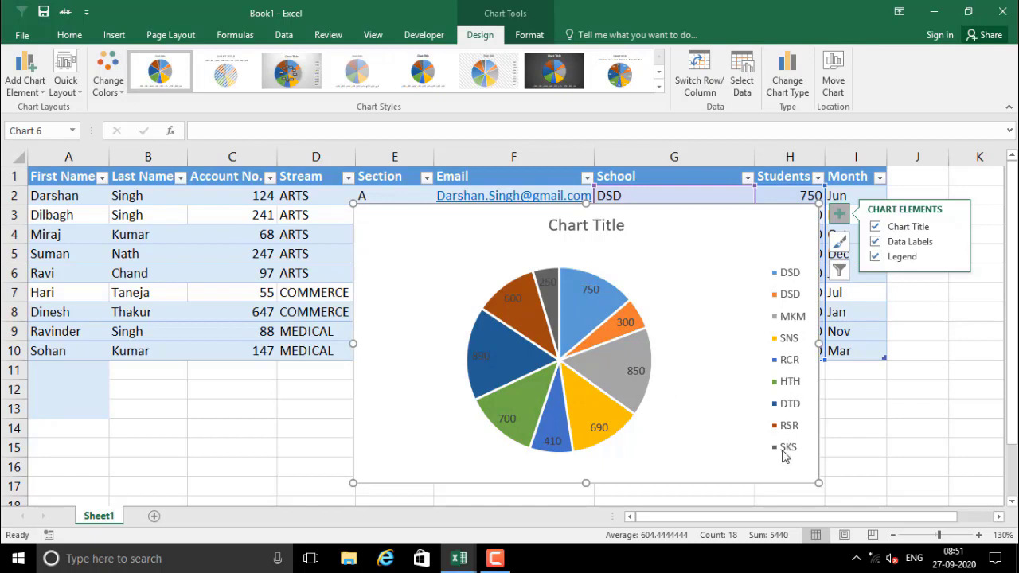
pyautogui.click(891, 258)
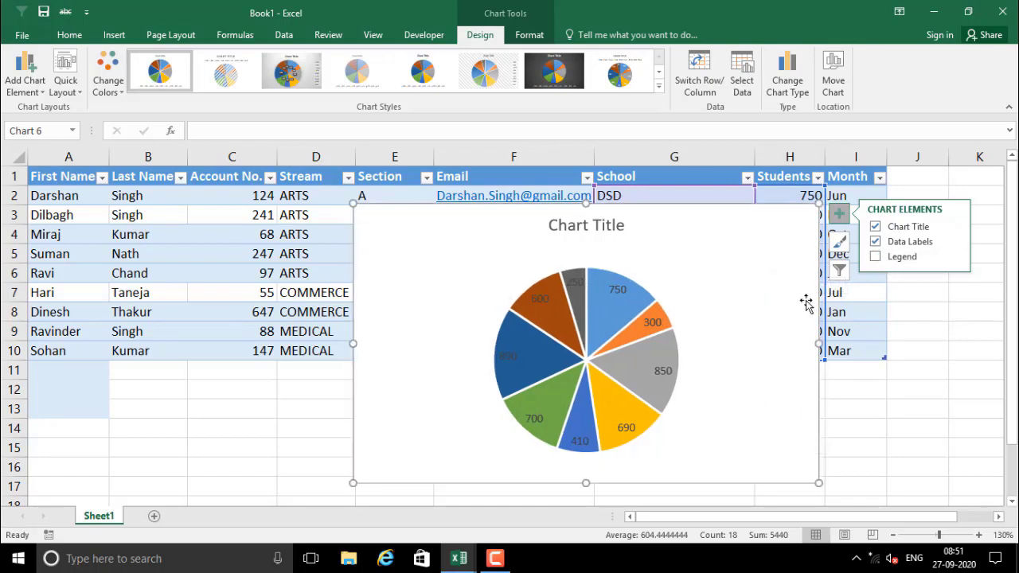
pyautogui.click(896, 259)
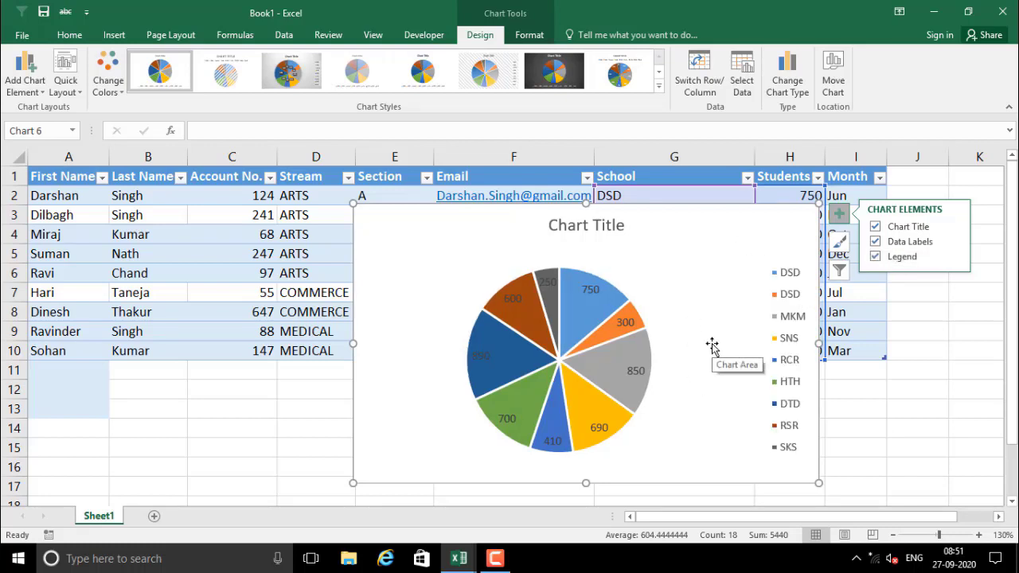
pyautogui.click(956, 256)
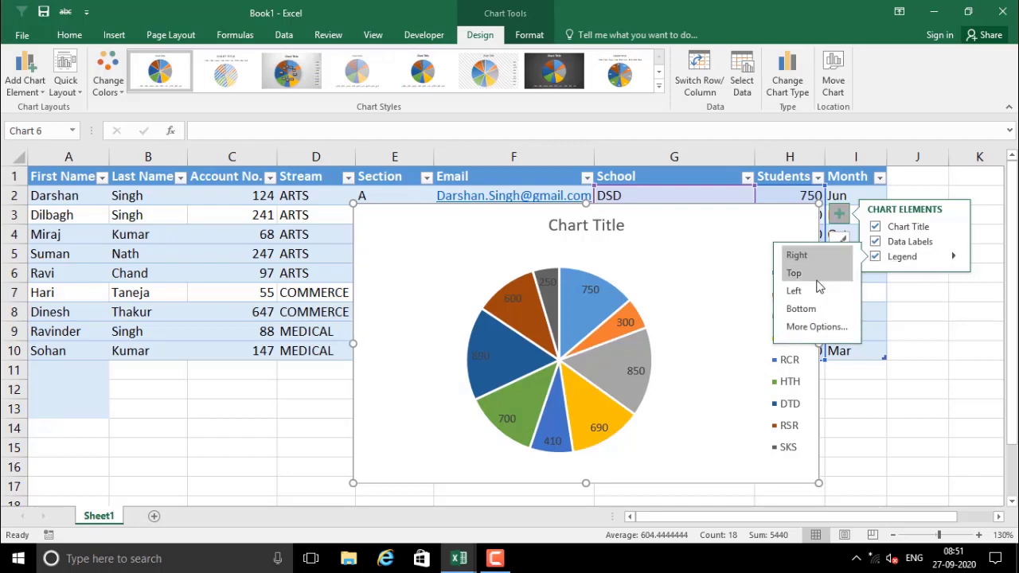
# Open the legend's full formatting options, then close the chart area settings and bring up Chart Styles
pyautogui.click(802, 329)
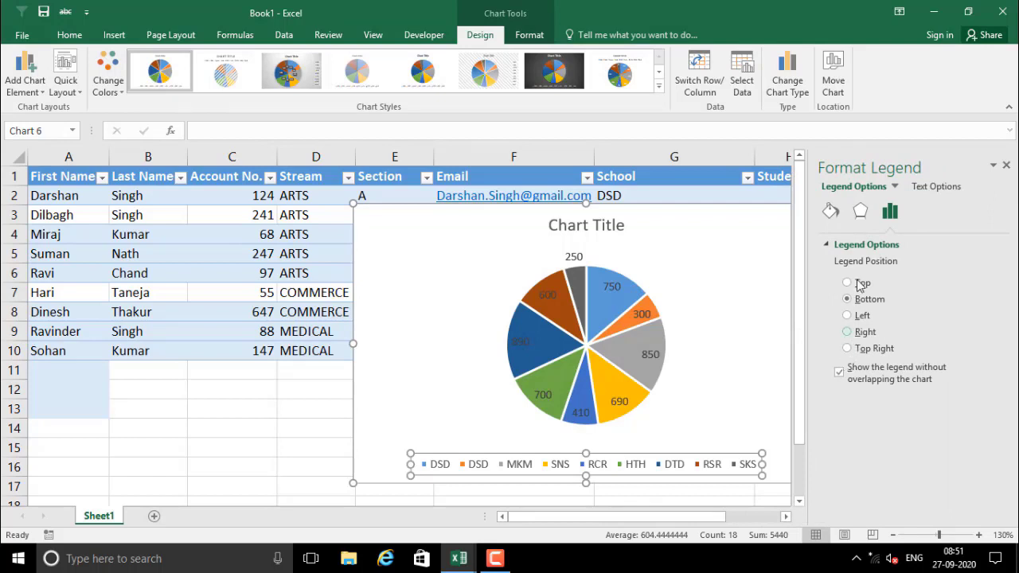
pyautogui.click(714, 264)
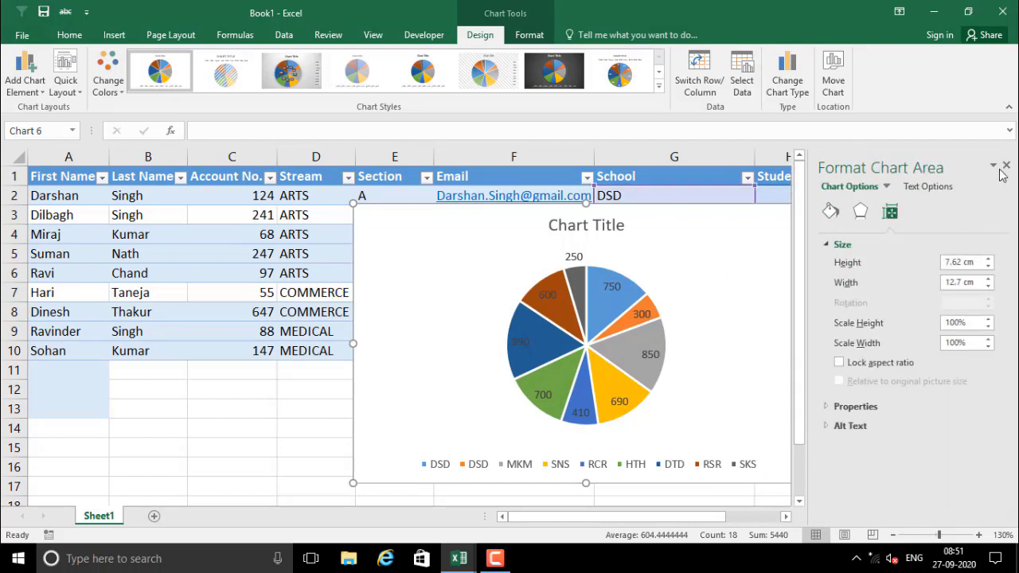
pyautogui.click(1006, 166)
pyautogui.click(837, 215)
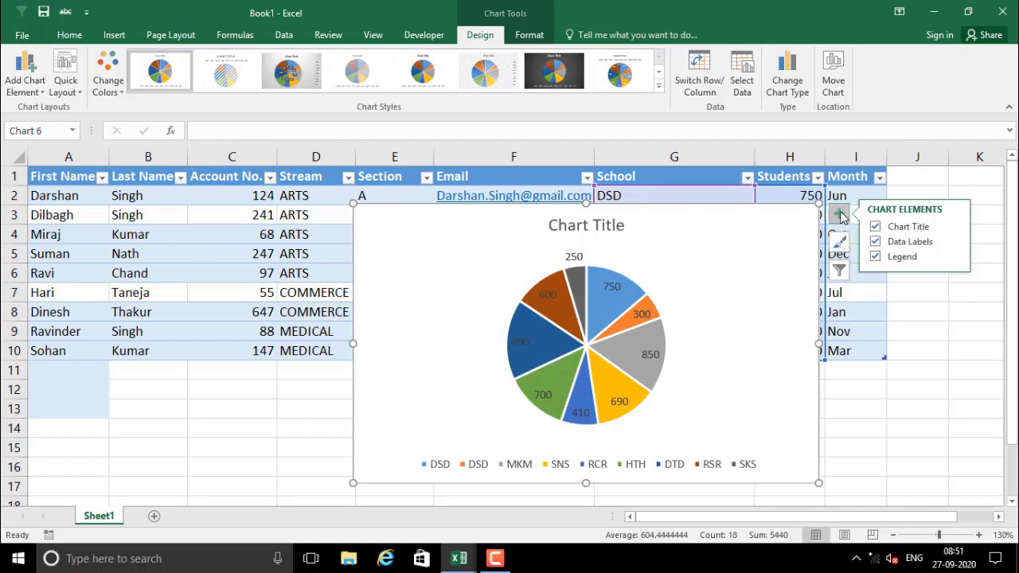
pyautogui.click(840, 245)
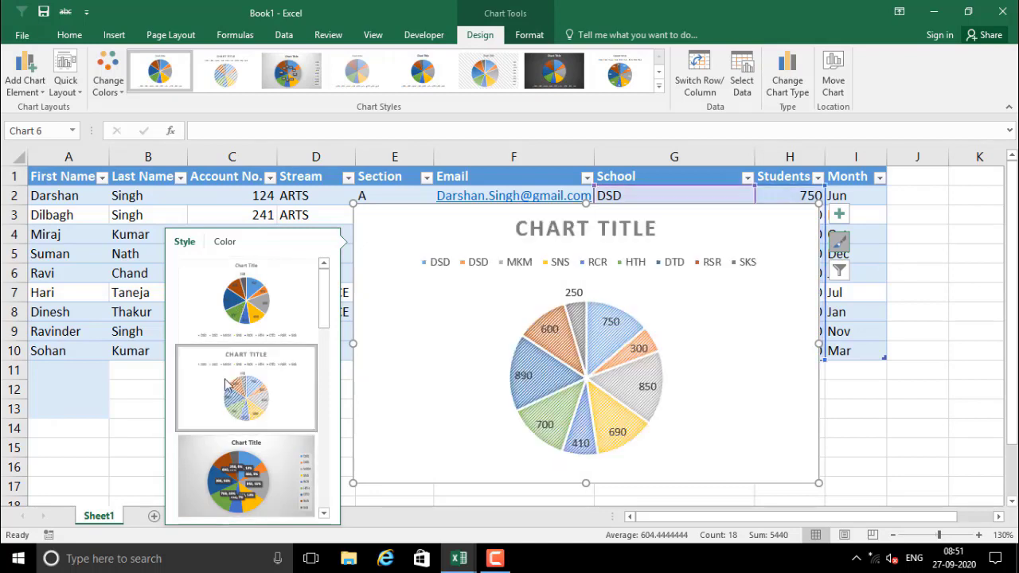
# Apply the pie chart style showing values and percentages on each slice
pyautogui.scroll(-5, 227, 384)
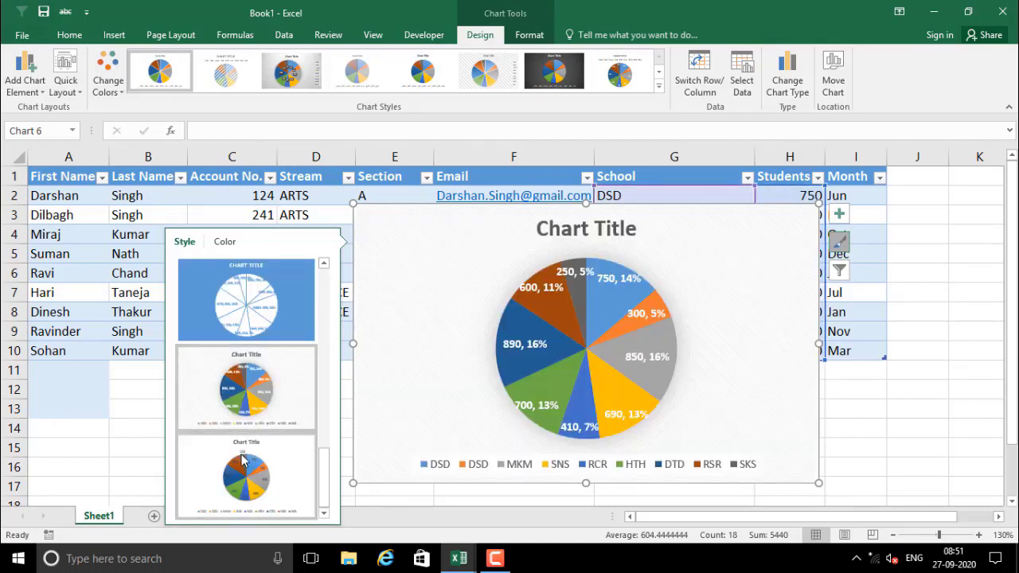
pyautogui.scroll(3, 260, 362)
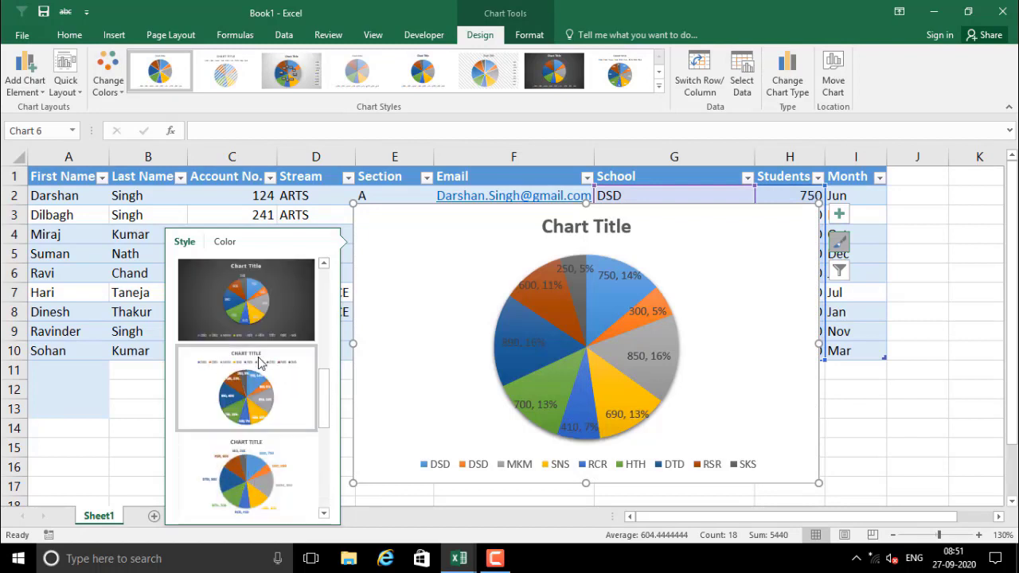
pyautogui.scroll(-3, 259, 362)
pyautogui.click(259, 389)
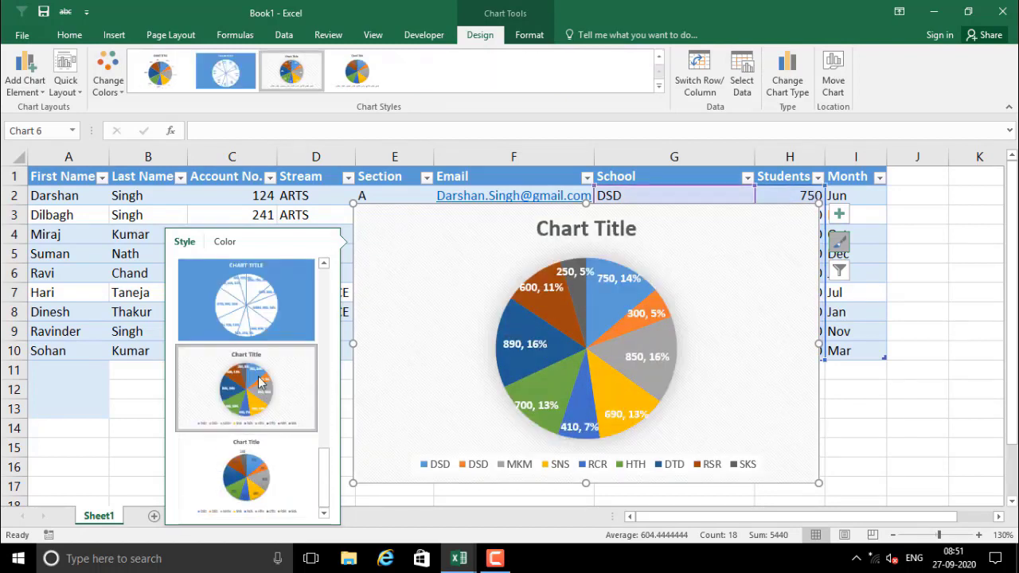
# Recolour the pie, trying several palettes before a blue monochromatic scheme
pyautogui.click(227, 245)
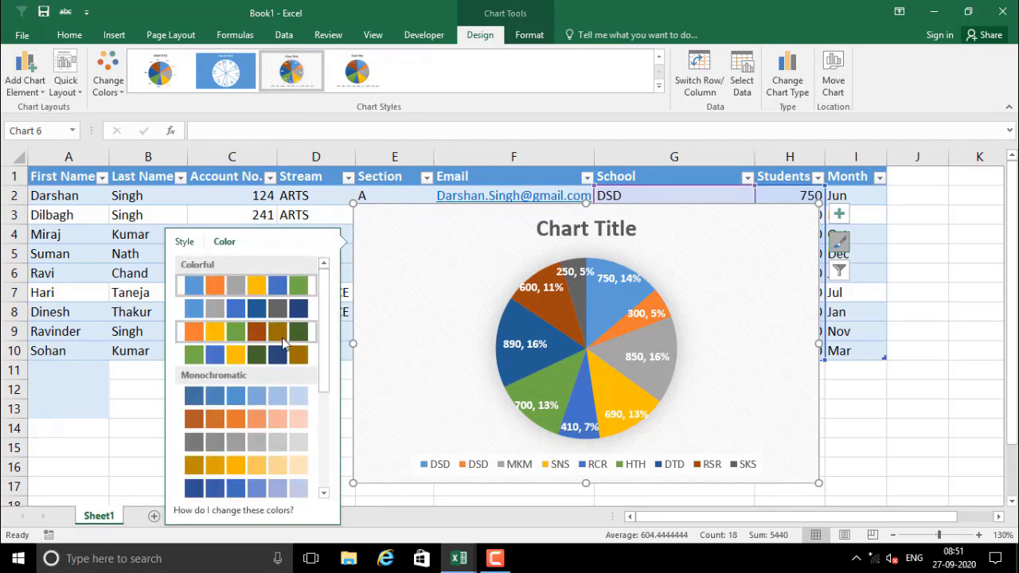
pyautogui.click(275, 310)
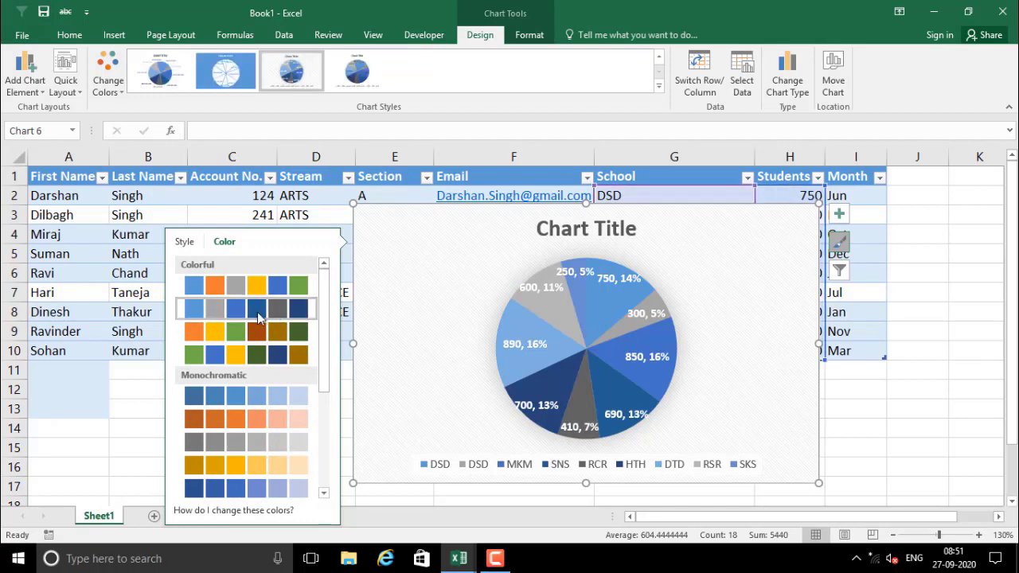
pyautogui.click(257, 338)
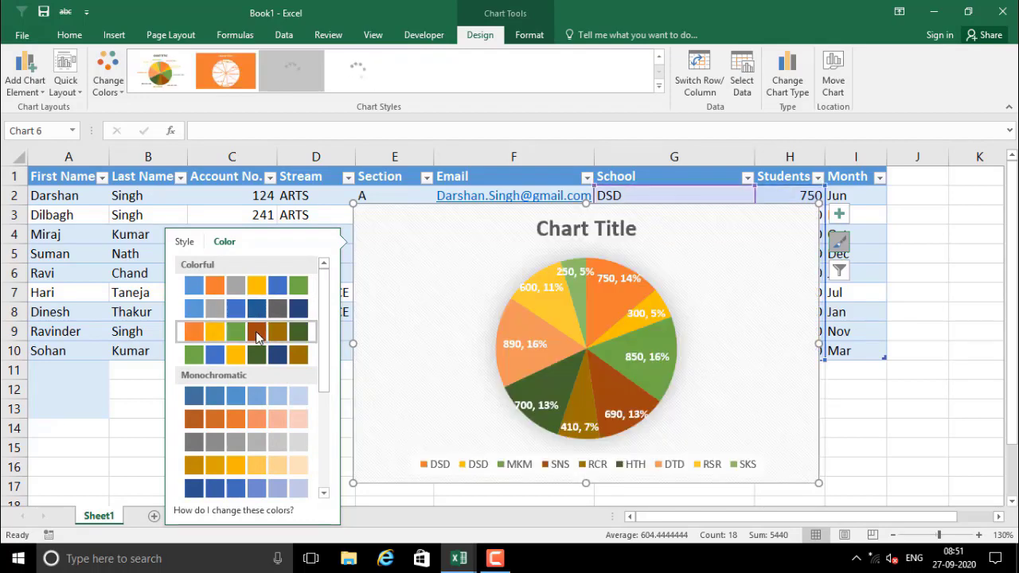
pyautogui.scroll(-4, 262, 370)
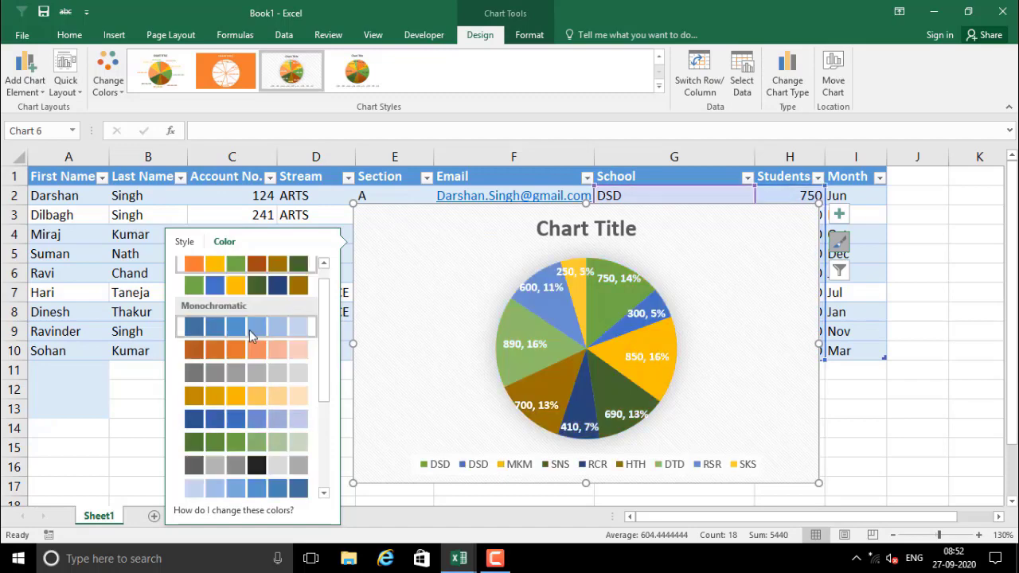
pyautogui.scroll(4, 254, 369)
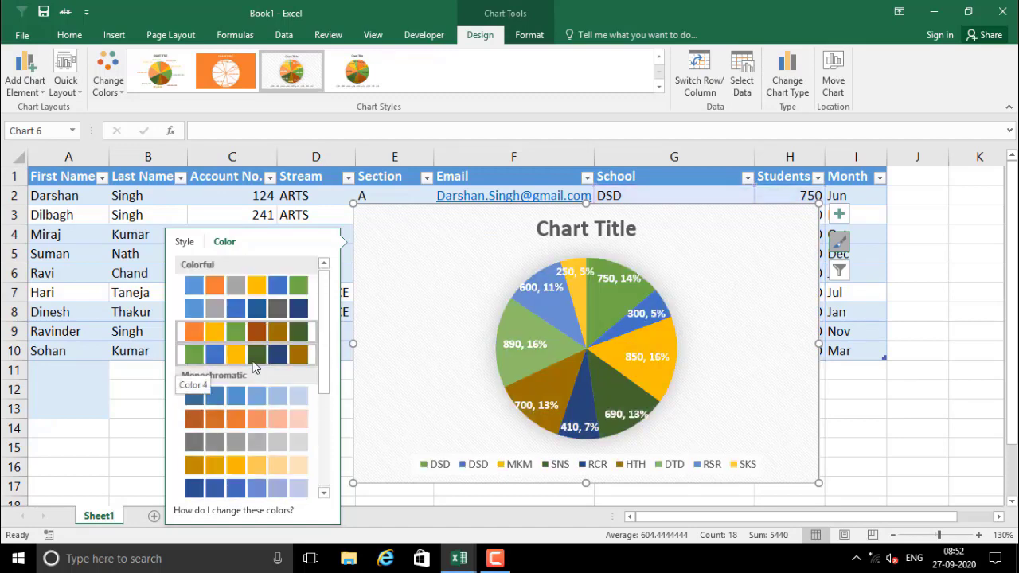
pyautogui.scroll(-4, 254, 367)
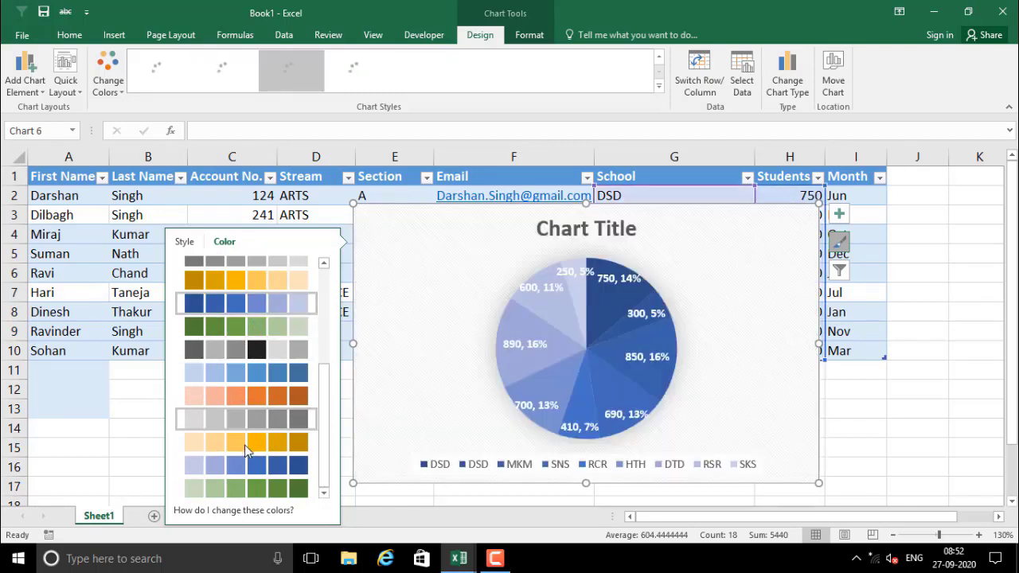
pyautogui.scroll(5, 244, 445)
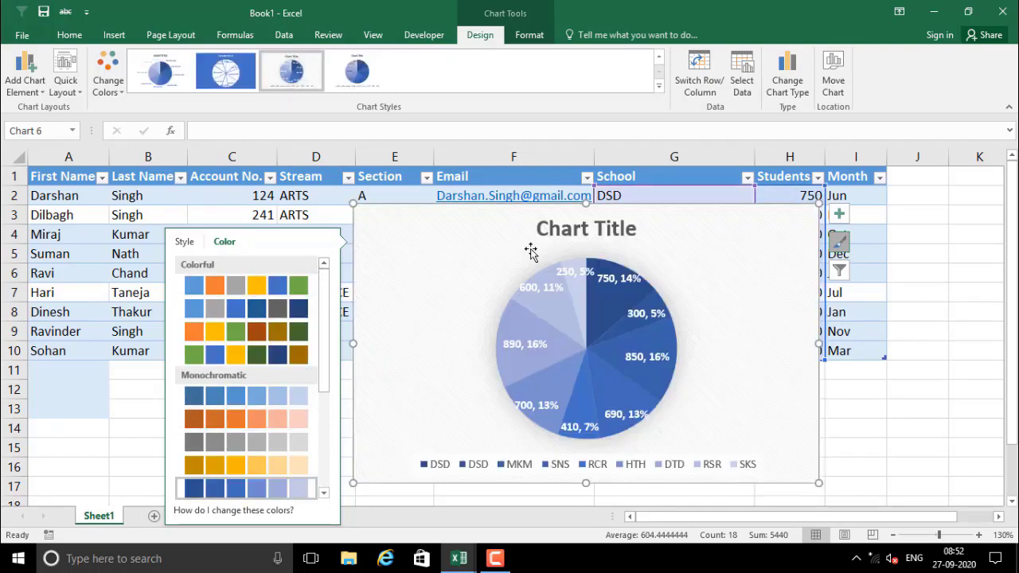
# Filter the MKM and HTH categories out of the pie chart and apply the change
pyautogui.click(842, 273)
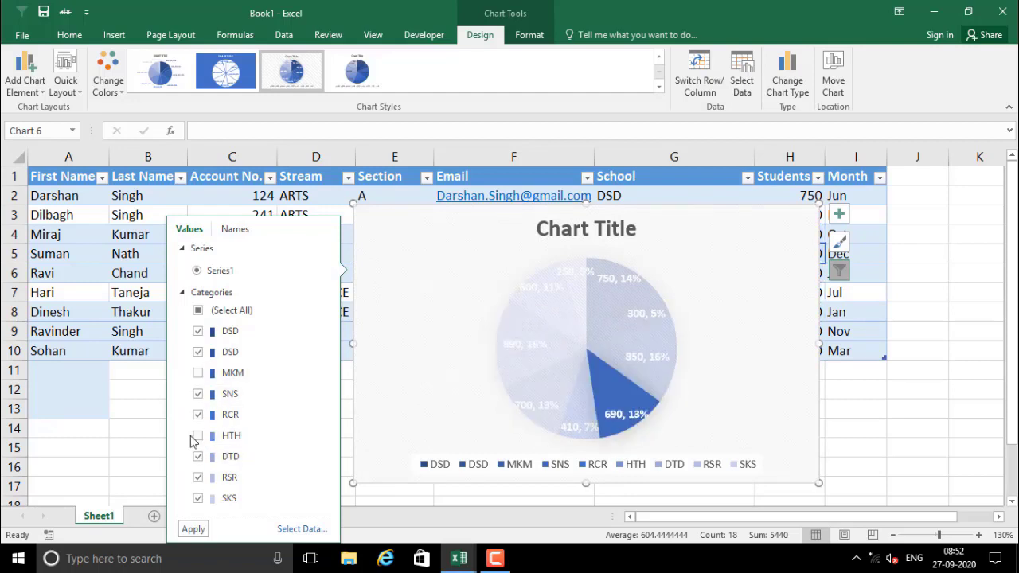
pyautogui.click(195, 529)
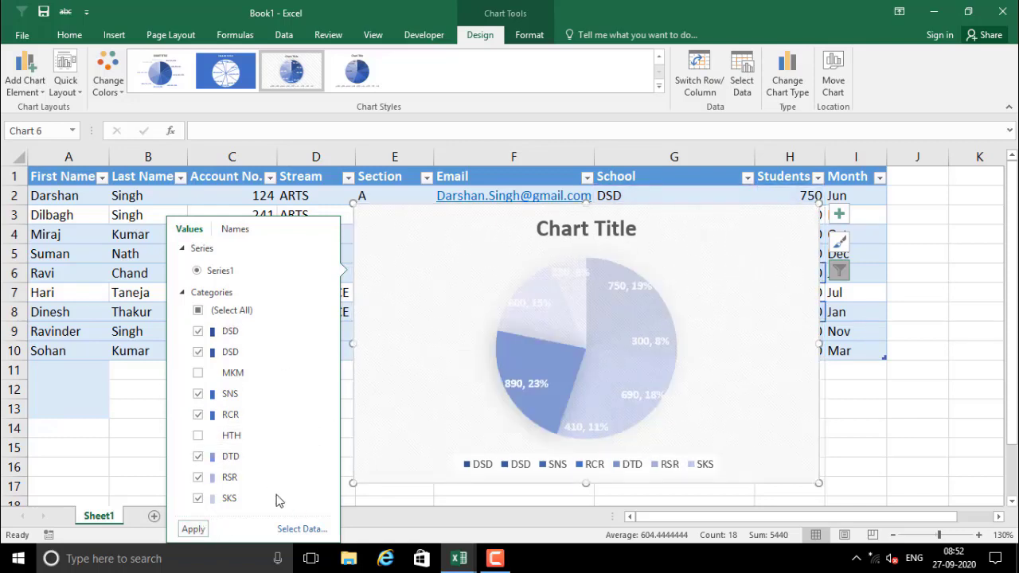
pyautogui.click(191, 529)
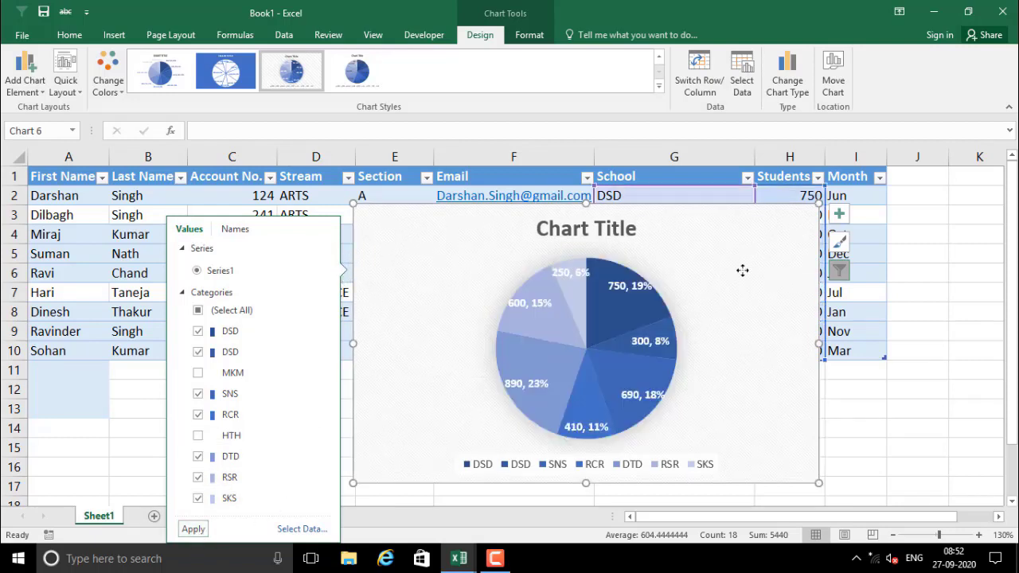
pyautogui.click(236, 229)
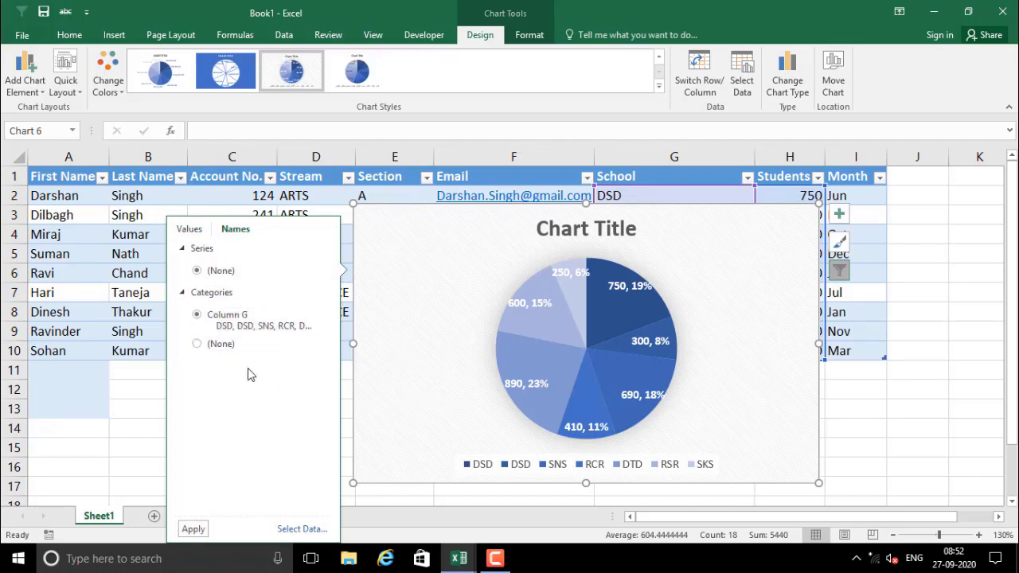
pyautogui.click(191, 230)
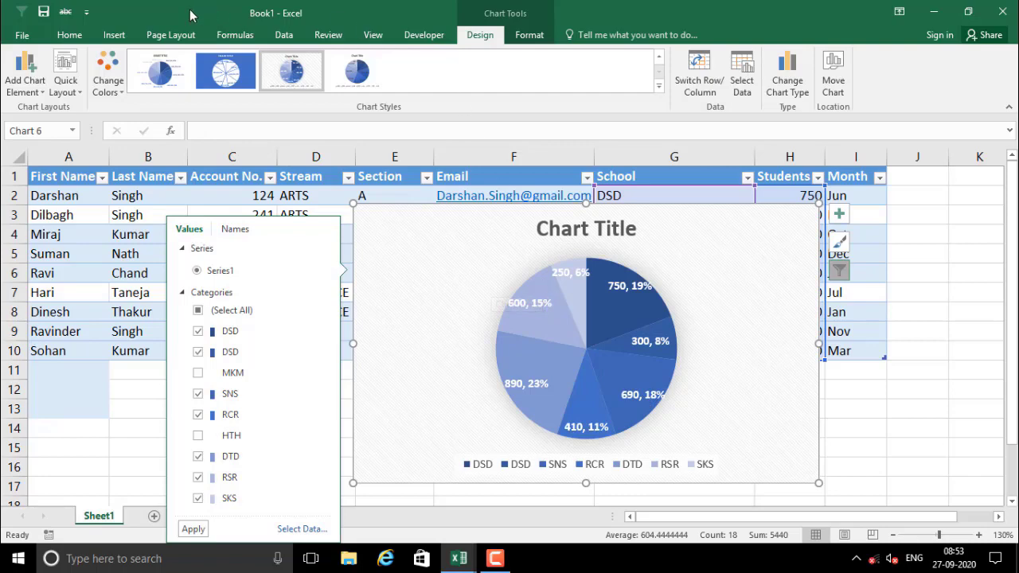
# Set the chart's text to the black WordArt style after trying orange and light blue
pyautogui.click(115, 35)
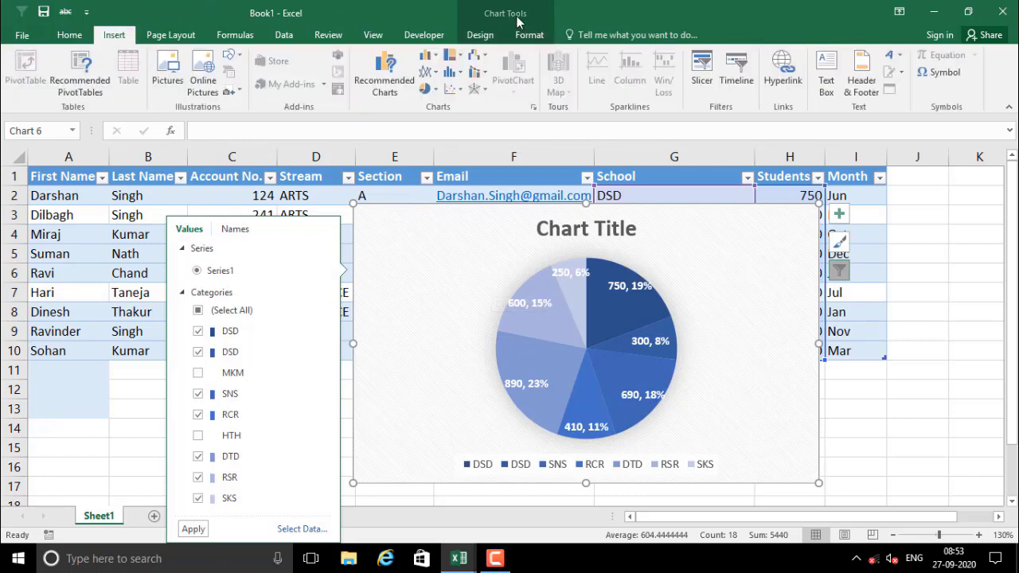
pyautogui.click(481, 36)
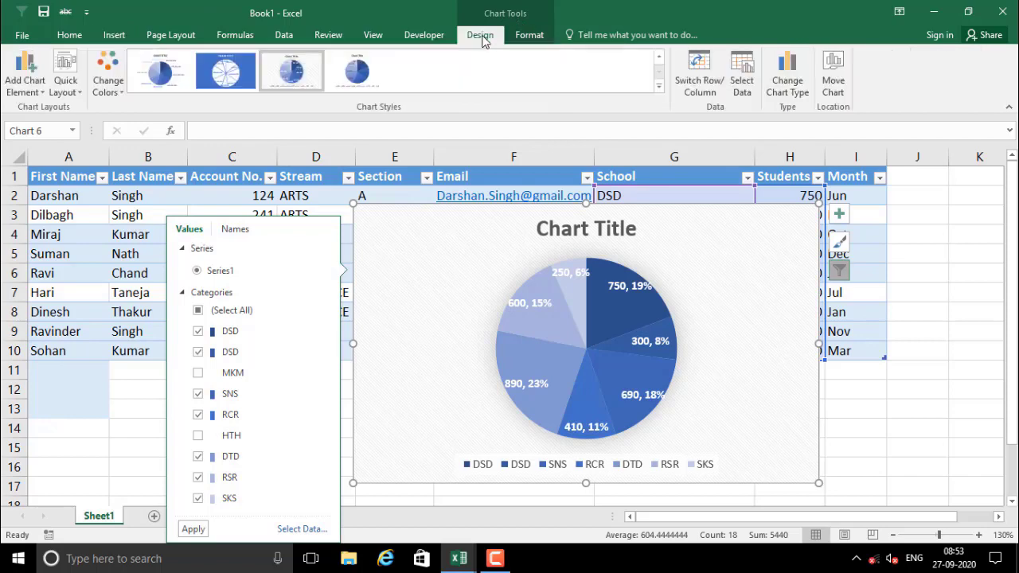
pyautogui.click(533, 40)
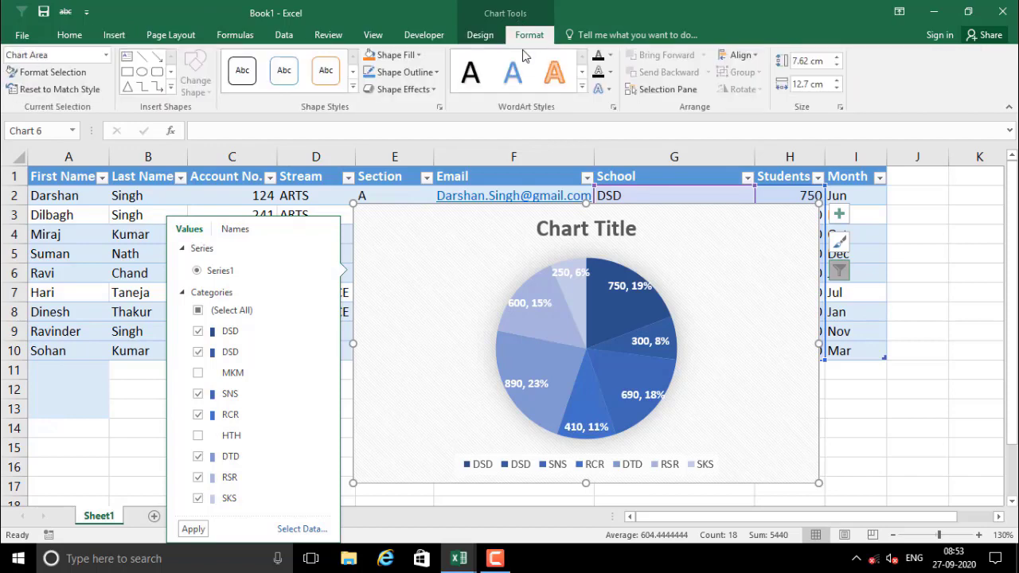
pyautogui.click(471, 73)
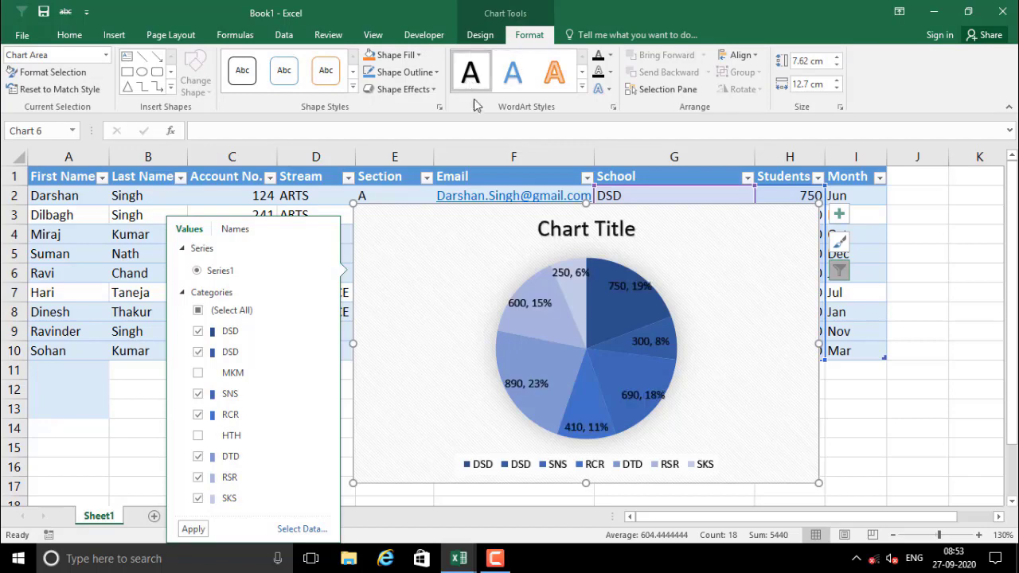
pyautogui.click(557, 80)
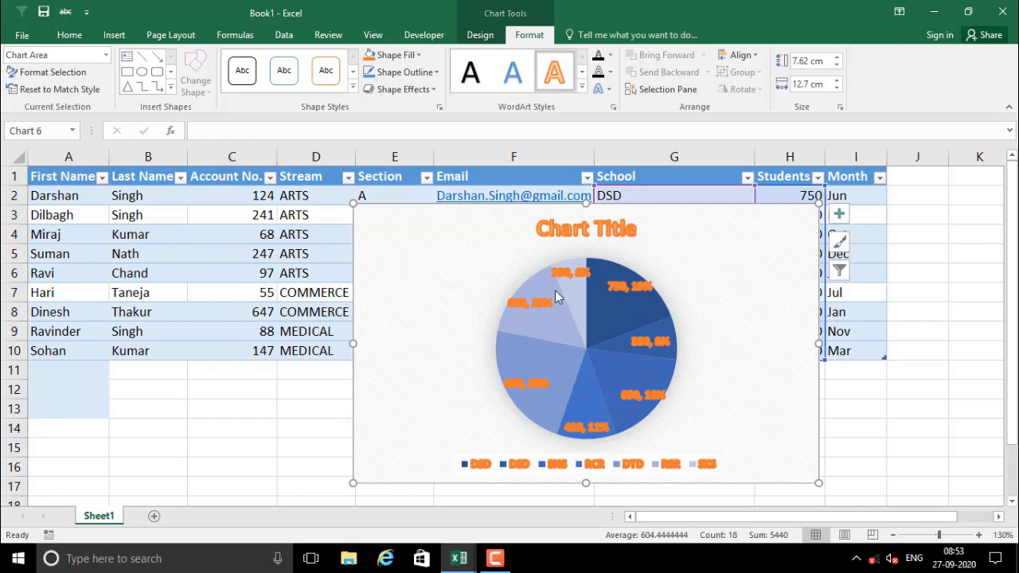
pyautogui.click(513, 75)
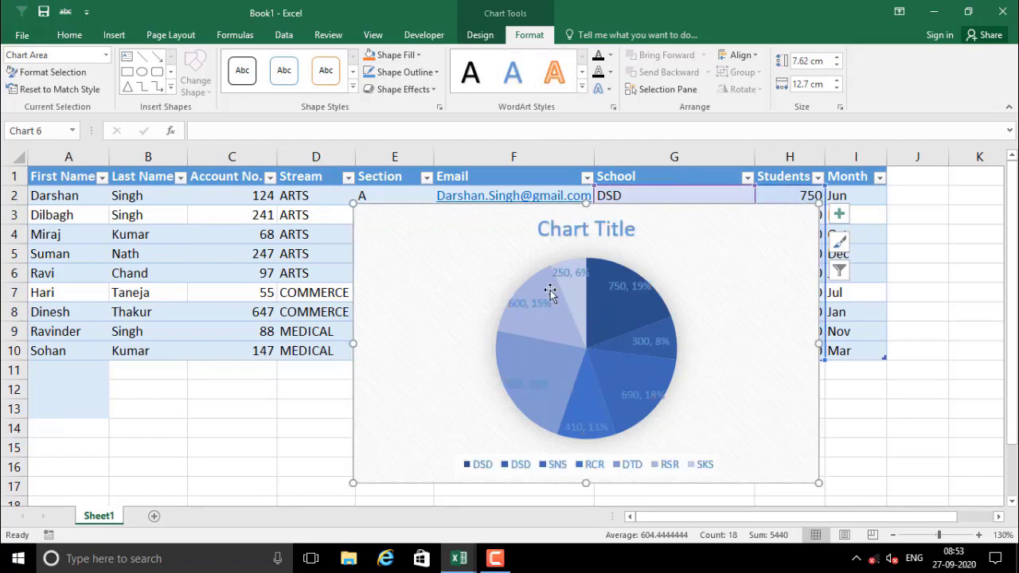
pyautogui.click(472, 74)
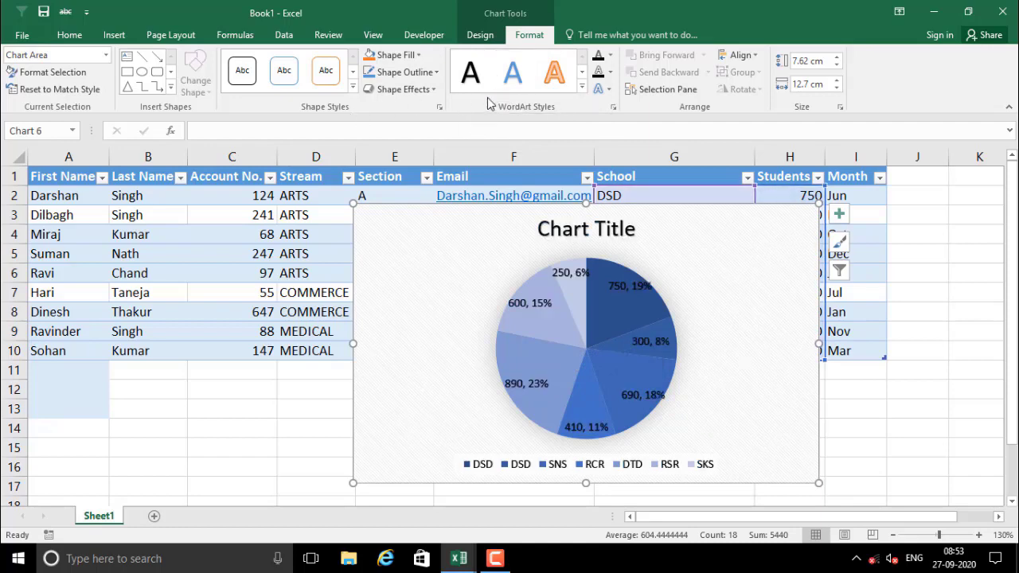
# Try a light gold chart fill, then apply the plain white shape style with black outline
pyautogui.click(420, 56)
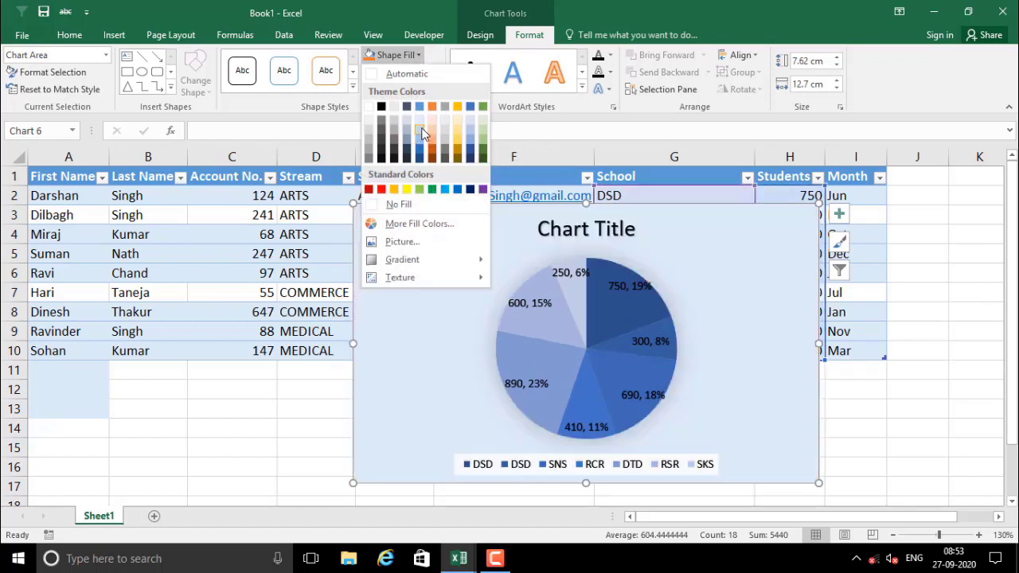
pyautogui.click(456, 133)
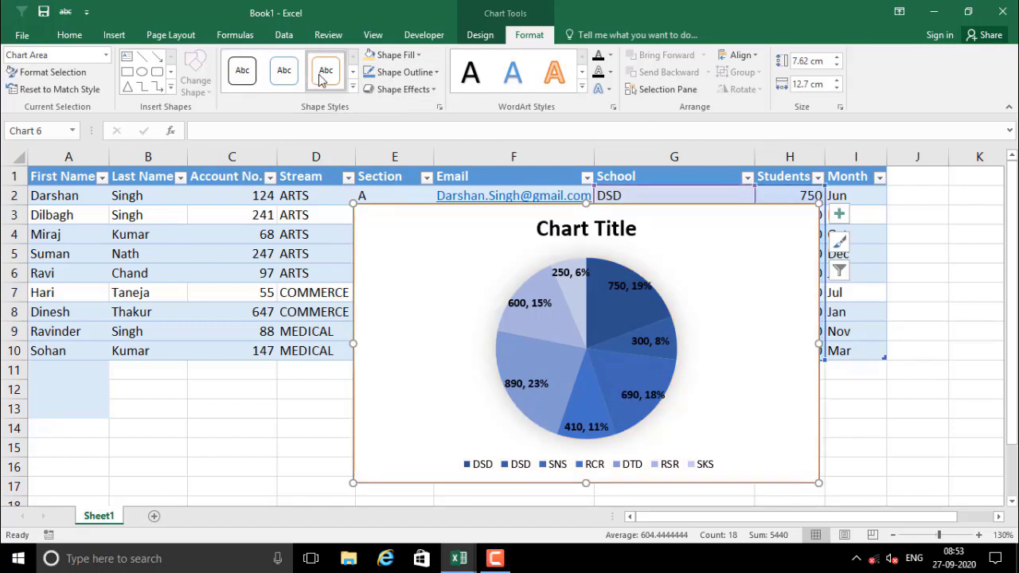
pyautogui.click(261, 71)
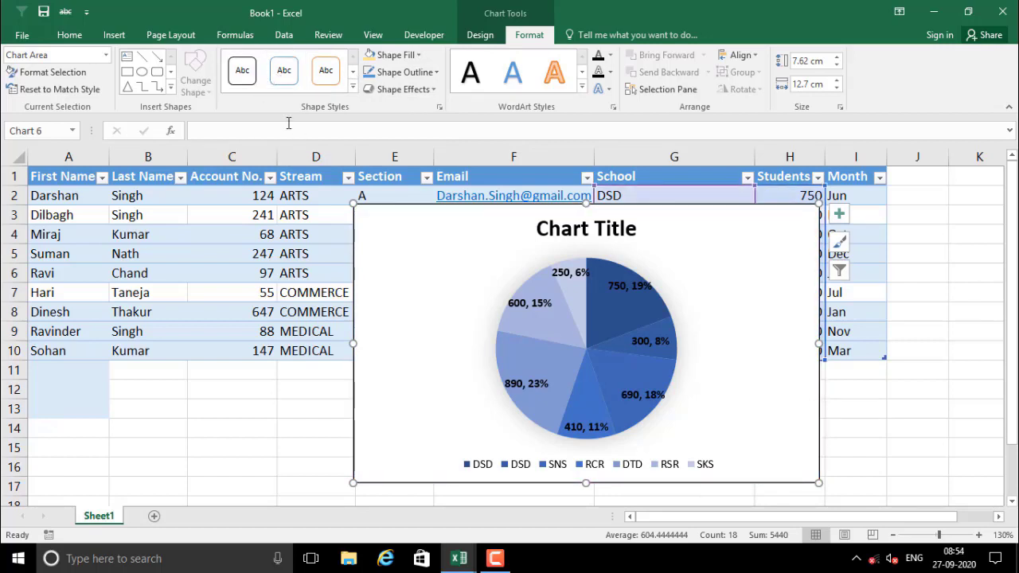
# In Format Chart Area, try no fill, solid, gradient, texture and picture fills for the background
pyautogui.click(43, 73)
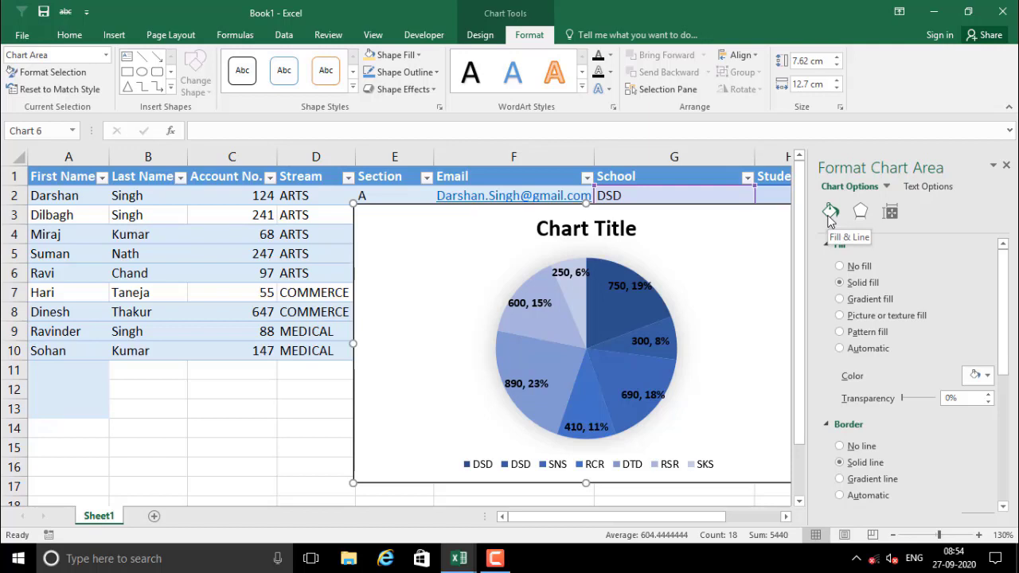
pyautogui.click(841, 267)
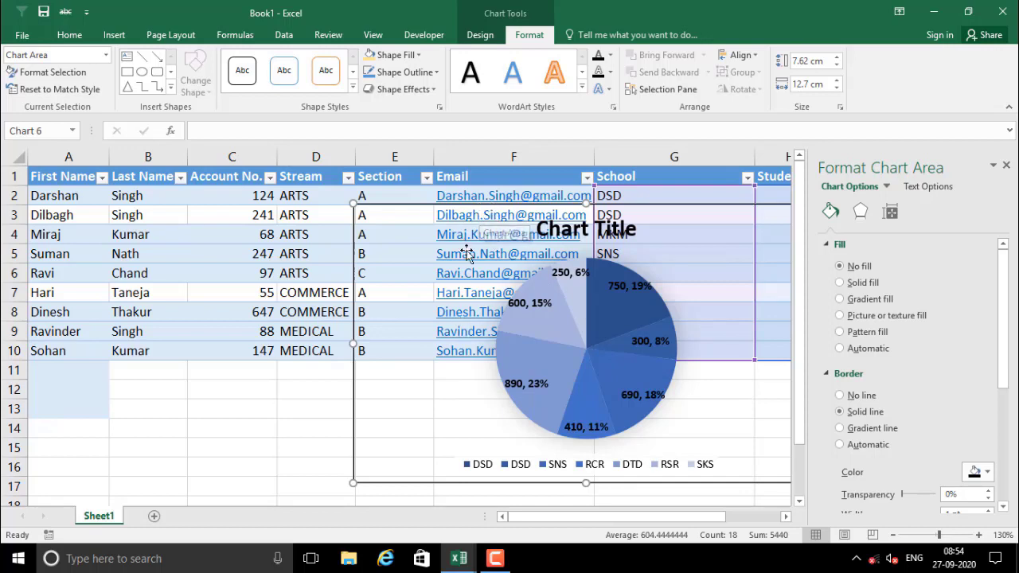
pyautogui.click(854, 285)
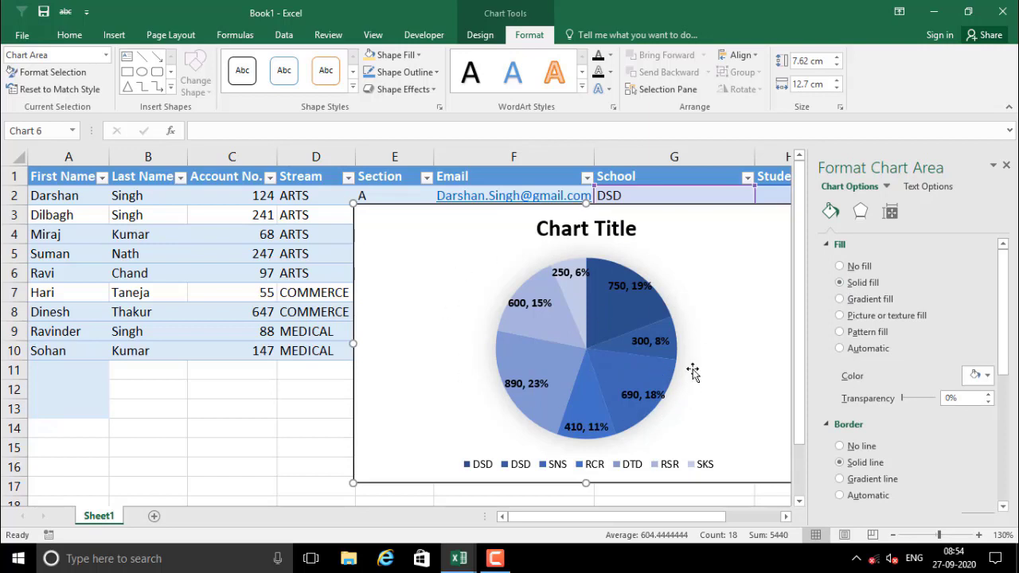
pyautogui.click(840, 300)
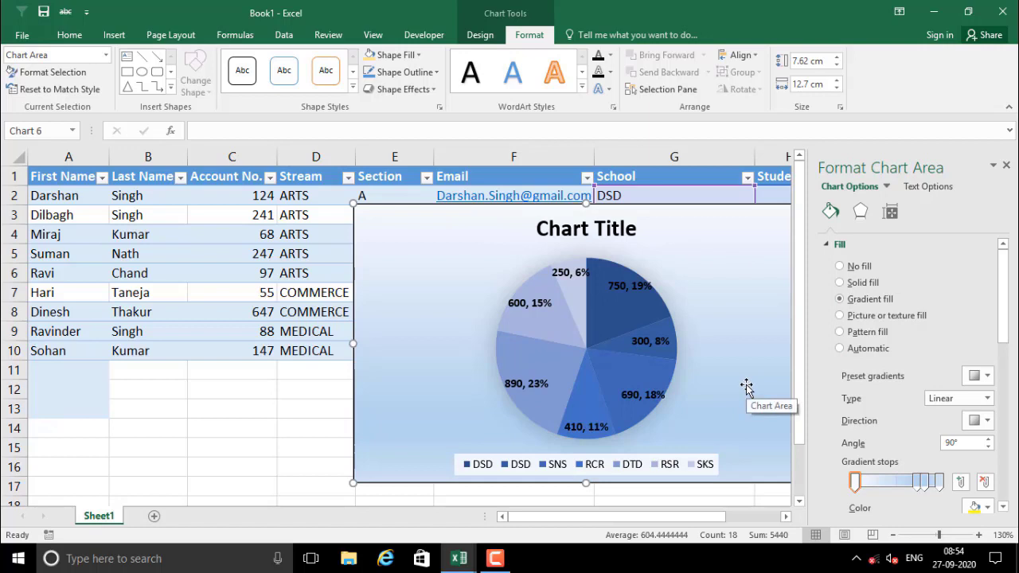
pyautogui.click(860, 320)
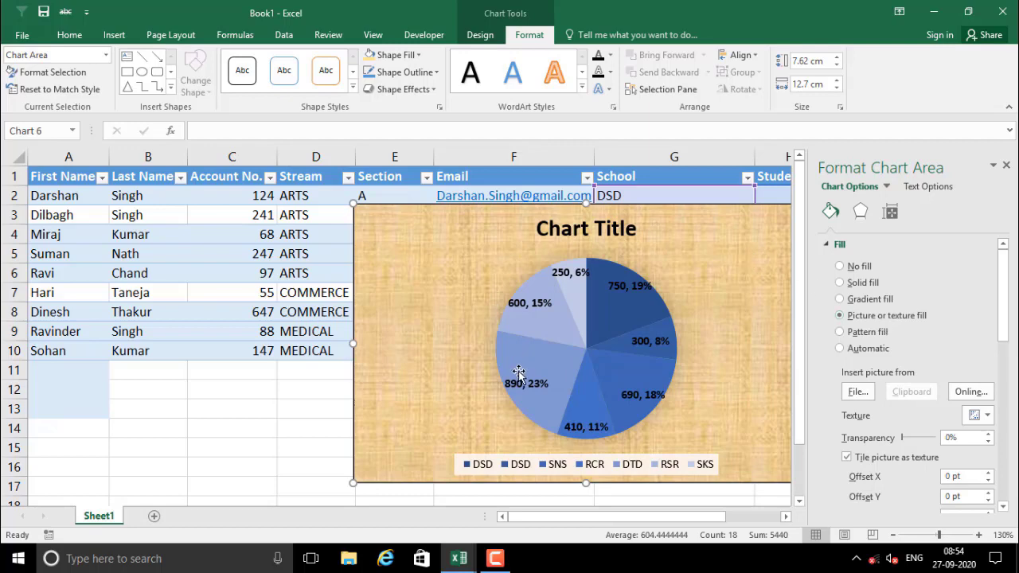
pyautogui.click(860, 391)
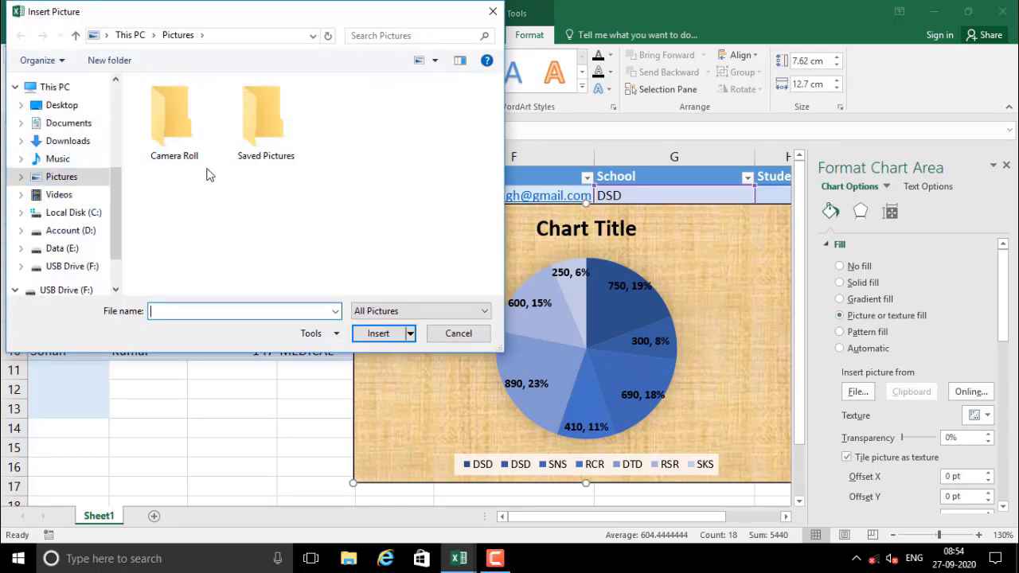
pyautogui.click(249, 149)
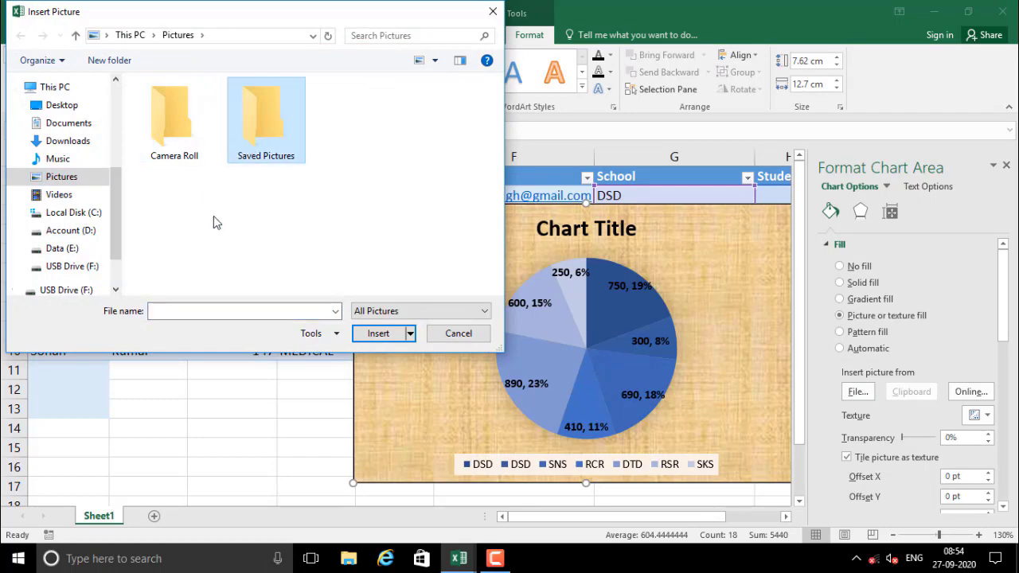
pyautogui.click(434, 333)
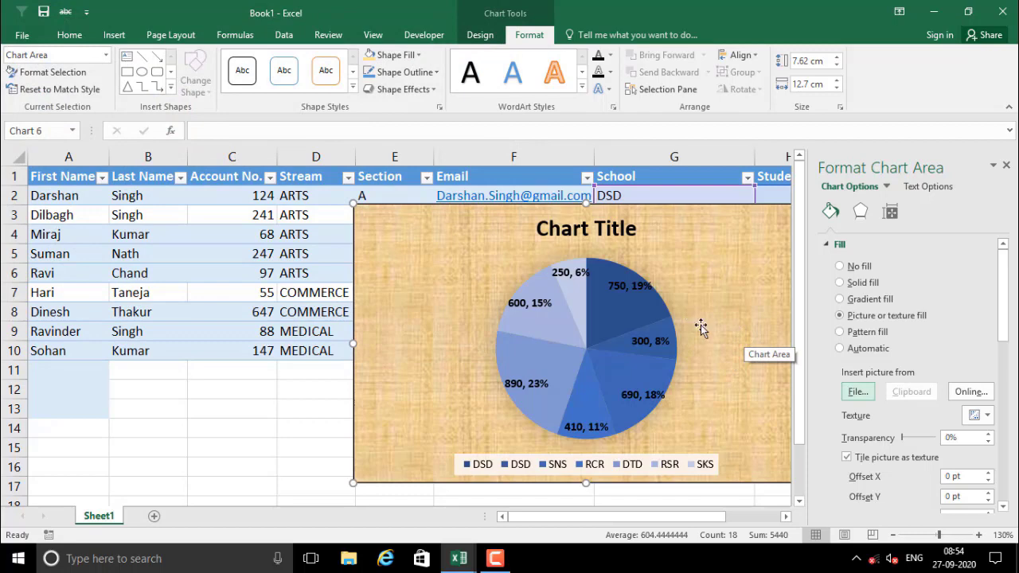
# Try a pattern fill, then settle on a solid white fill at 1% transparency
pyautogui.click(872, 338)
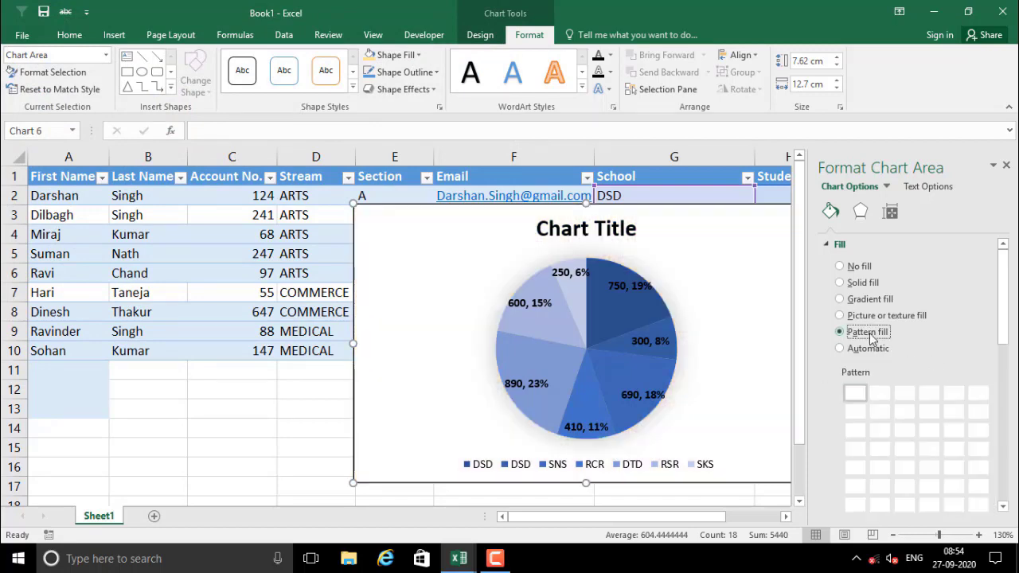
pyautogui.scroll(-3, 918, 433)
pyautogui.scroll(3, 919, 432)
pyautogui.scroll(-1, 916, 446)
pyautogui.scroll(-1, 856, 343)
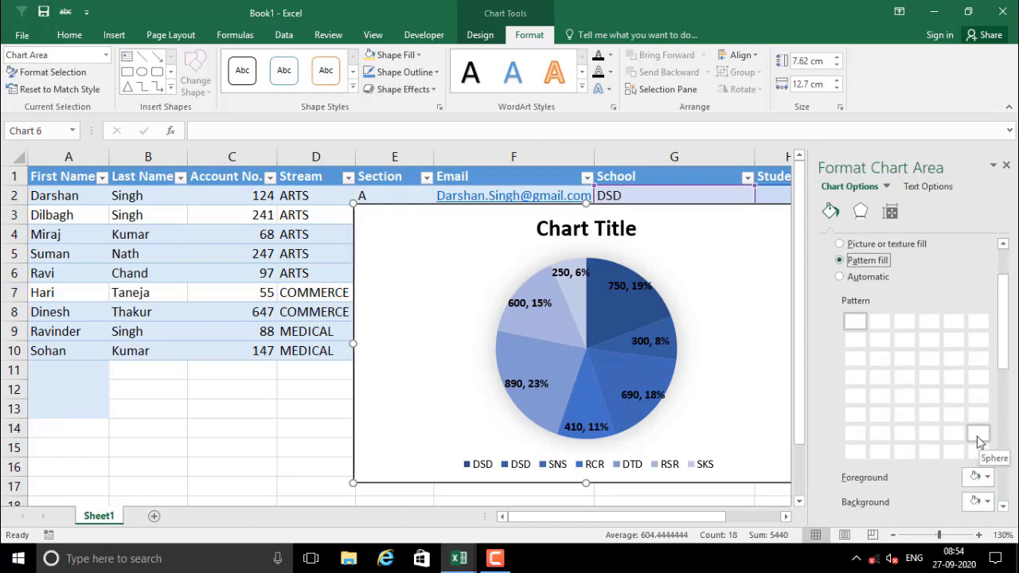
pyautogui.scroll(1, 884, 422)
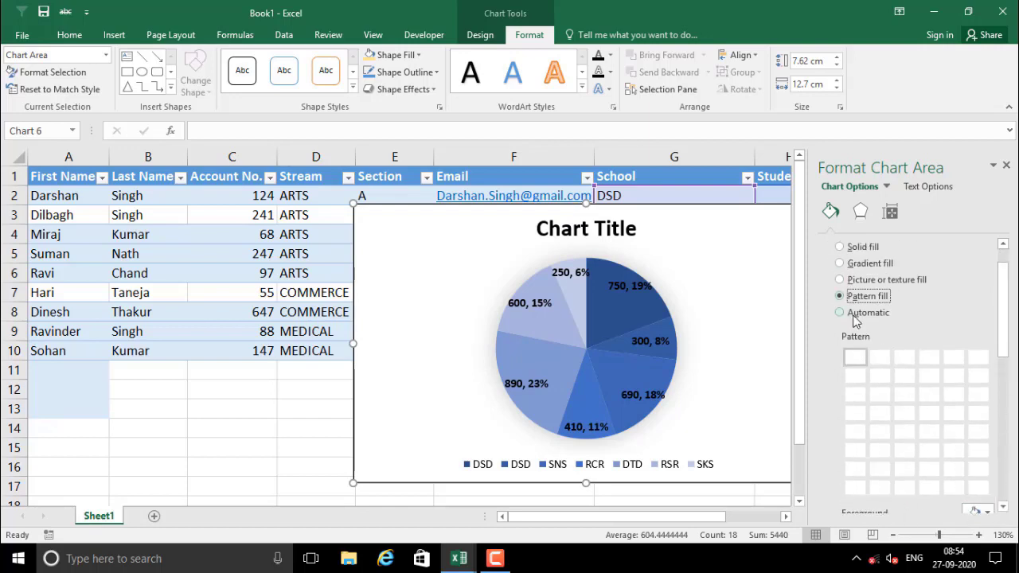
pyautogui.scroll(1, 876, 295)
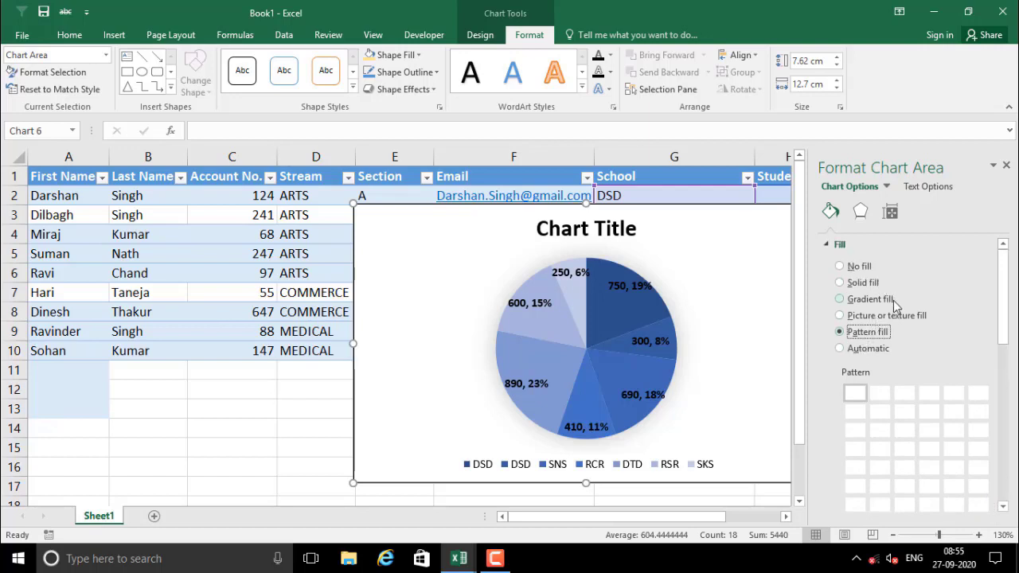
pyautogui.click(852, 284)
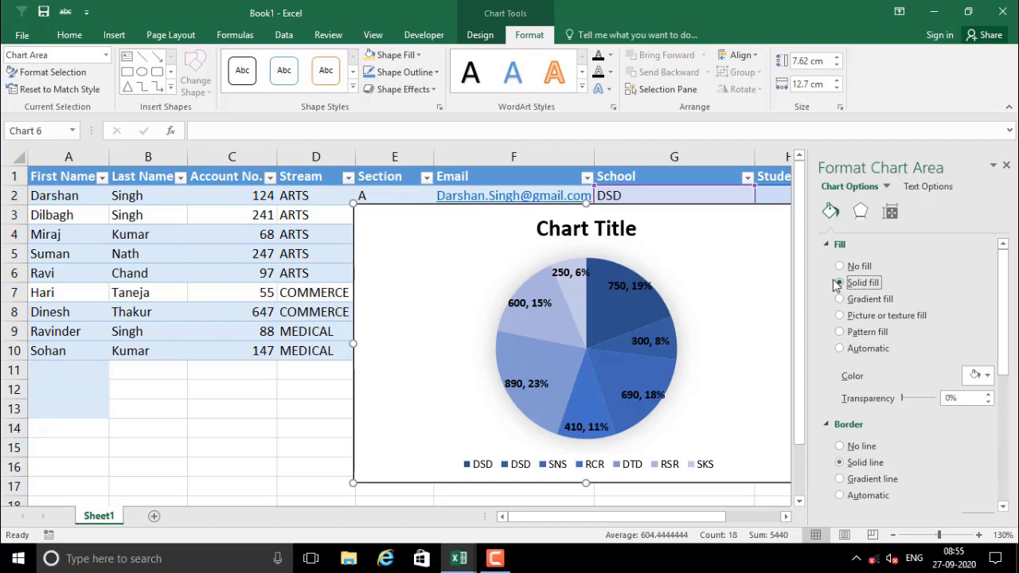
pyautogui.scroll(-3, 932, 466)
pyautogui.scroll(3, 923, 398)
pyautogui.scroll(-2, 923, 359)
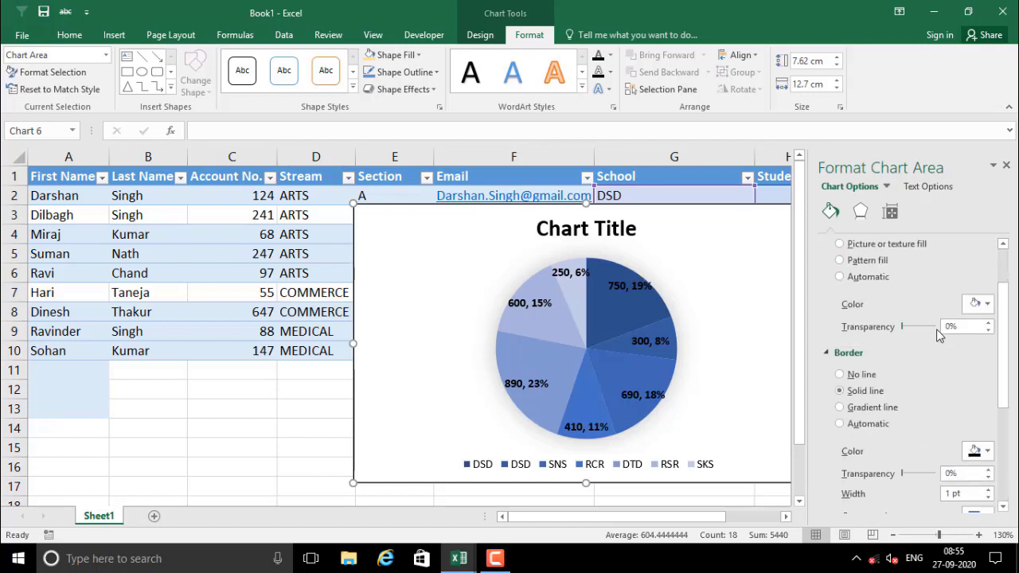
pyautogui.moveTo(902, 329)
pyautogui.mouseDown()
pyautogui.moveTo(924, 330)
pyautogui.moveTo(901, 333)
pyautogui.mouseUp()
pyautogui.scroll(-2, 874, 385)
pyautogui.scroll(4, 881, 390)
pyautogui.scroll(-3, 1002, 443)
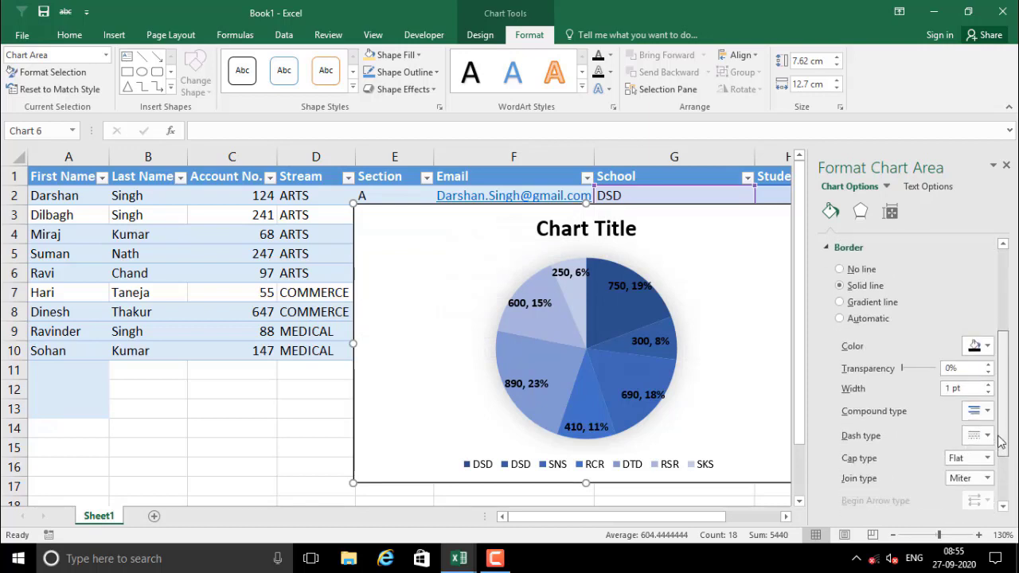
pyautogui.scroll(-3, 1002, 443)
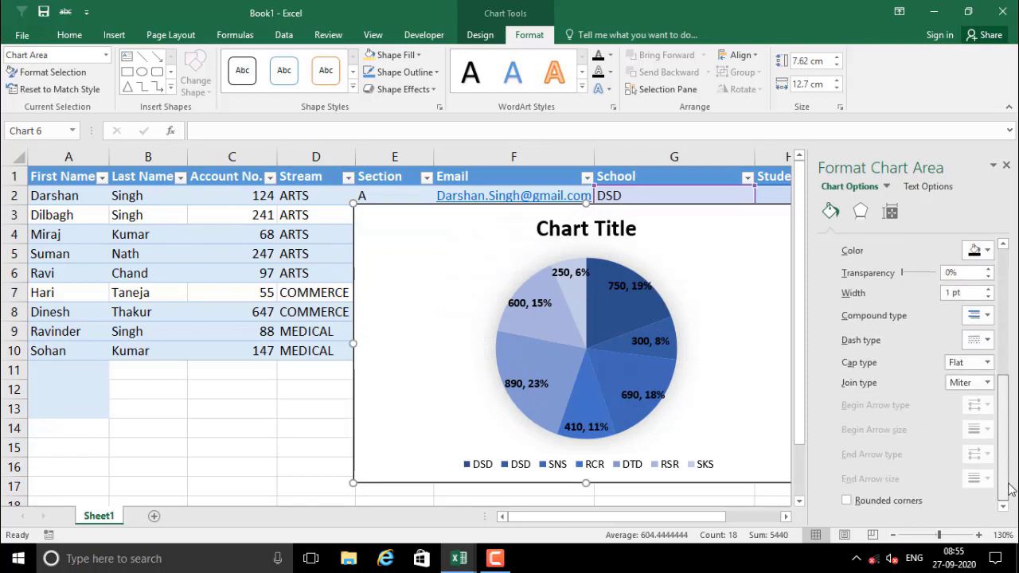
pyautogui.scroll(6, 1005, 478)
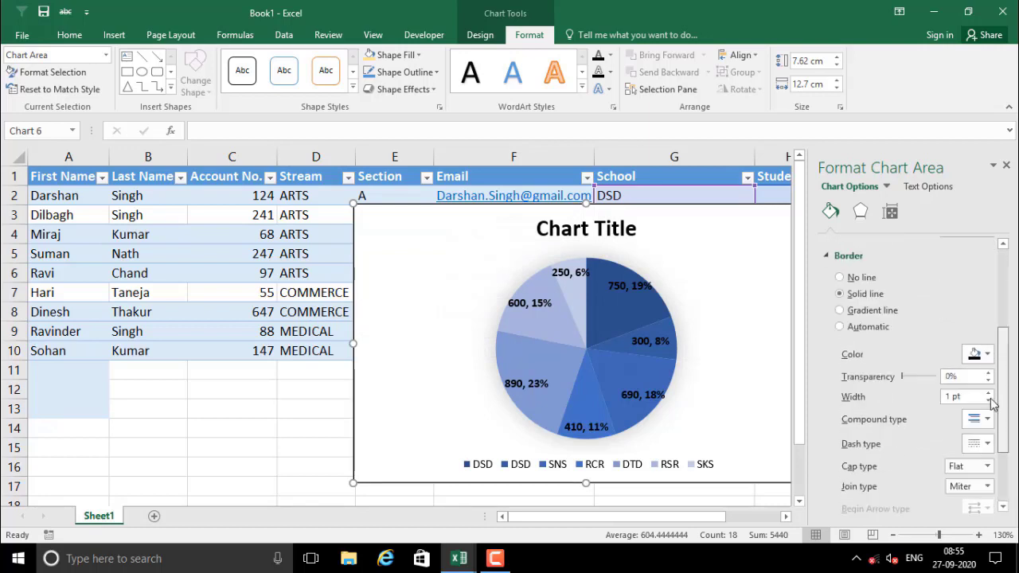
pyautogui.click(863, 213)
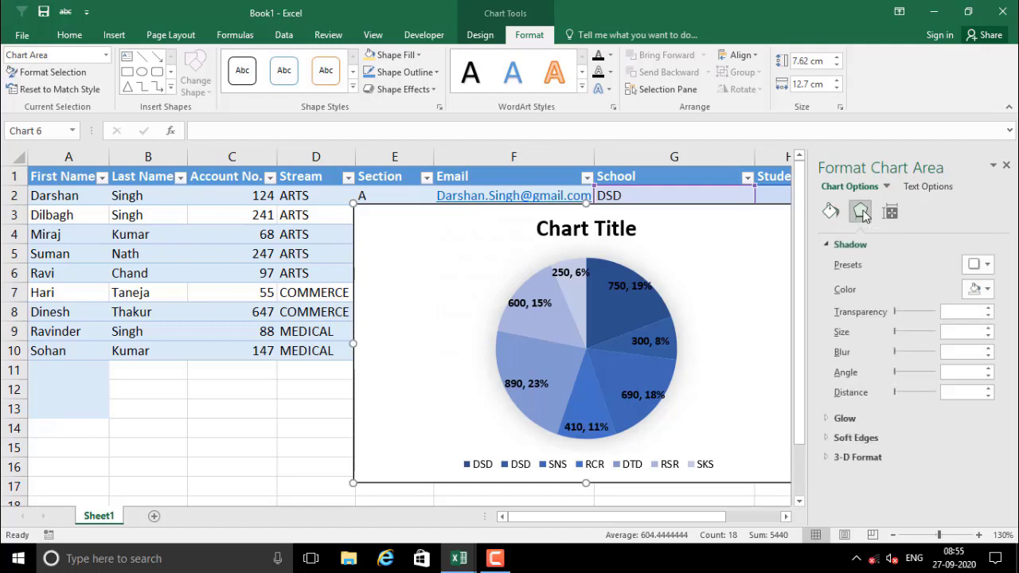
# Add an outer shadow to the chart area with 73% size and 0 pt blur
pyautogui.click(975, 267)
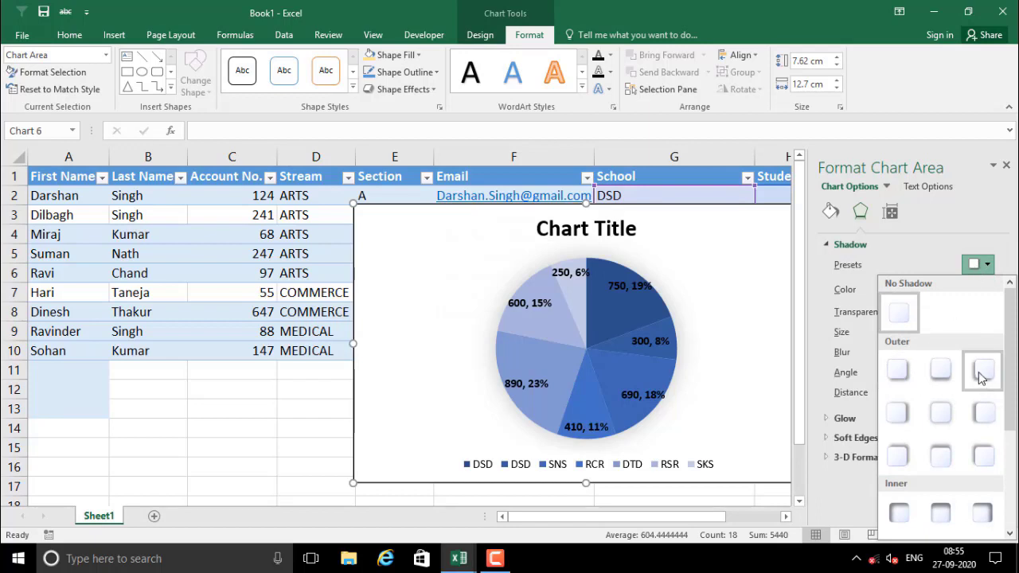
pyautogui.click(983, 370)
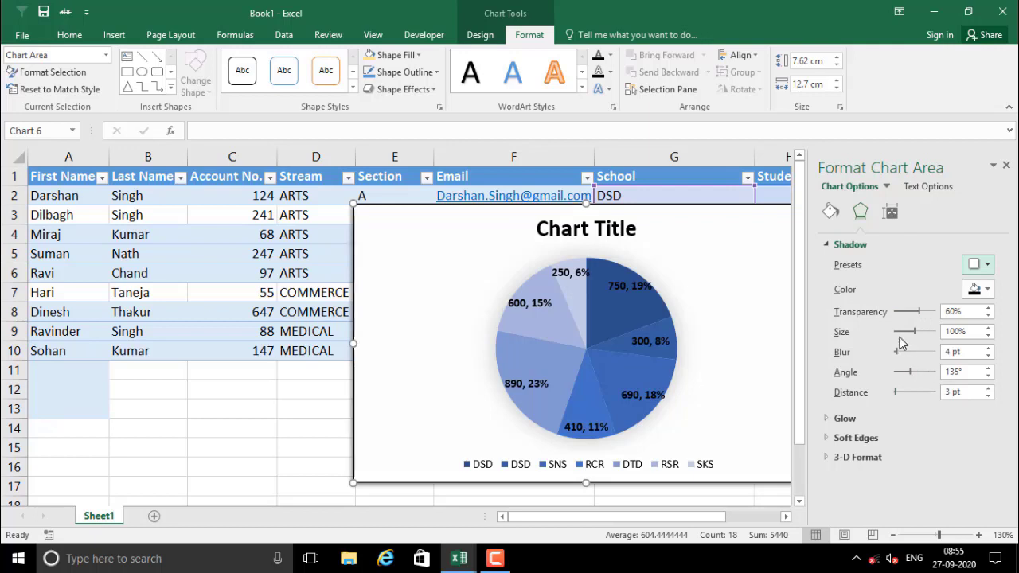
pyautogui.moveTo(916, 336); pyautogui.dragTo(886, 358)
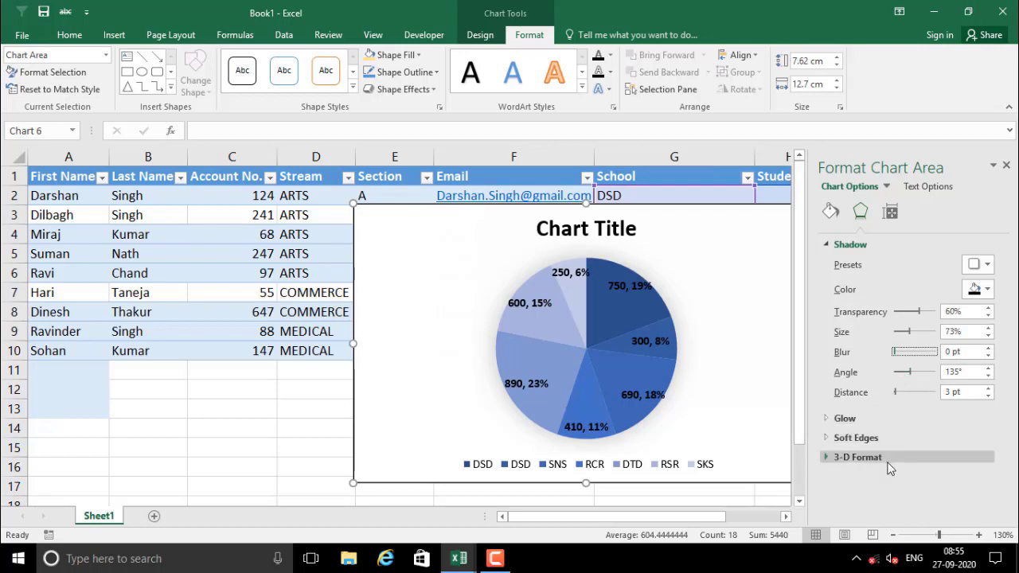
pyautogui.click(890, 213)
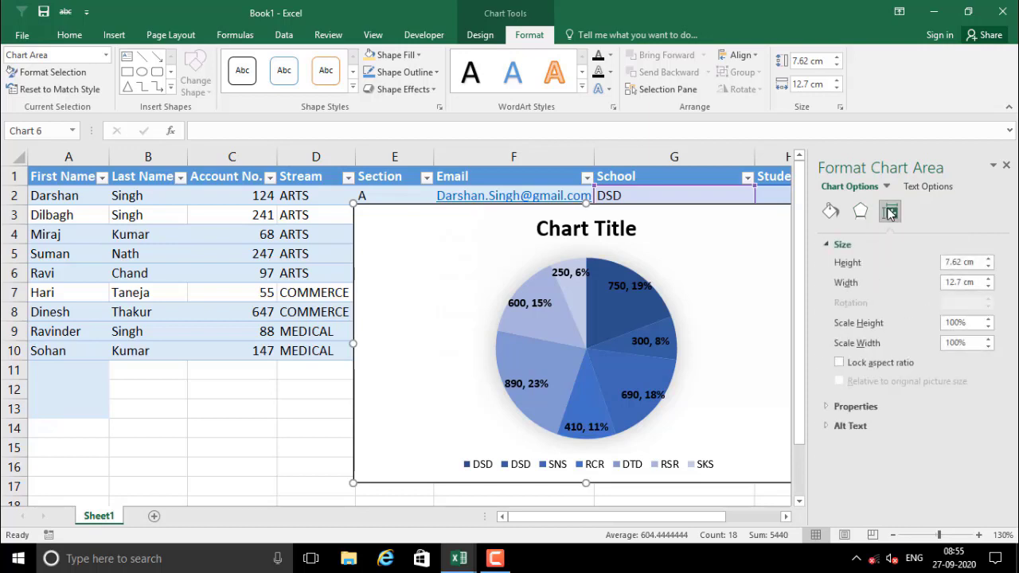
# Scale the chart to 87% height and 93% width (6.63 × 11.81 cm), then close the pane
pyautogui.click(988, 271)
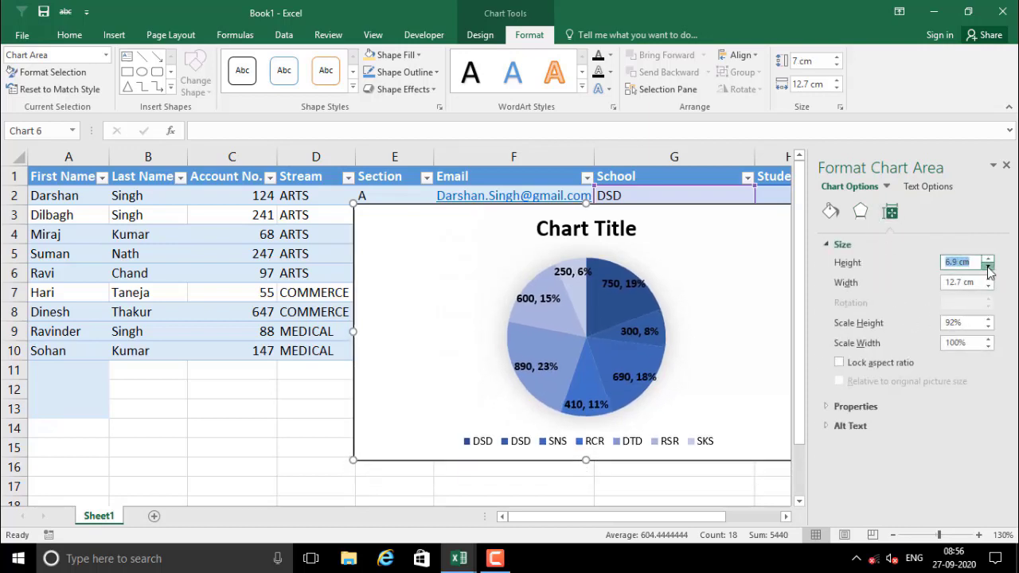
pyautogui.click(988, 260)
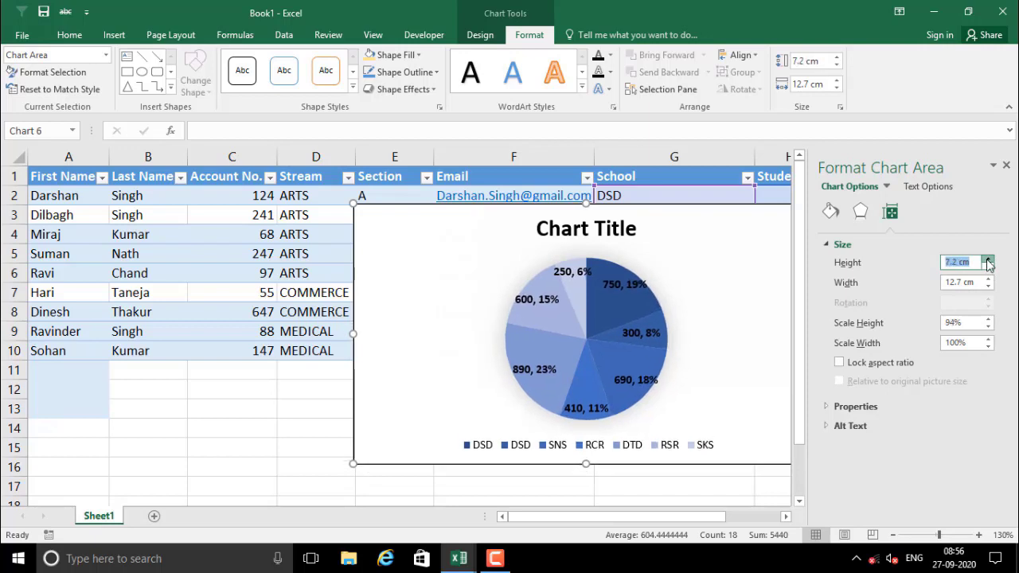
pyautogui.click(988, 286)
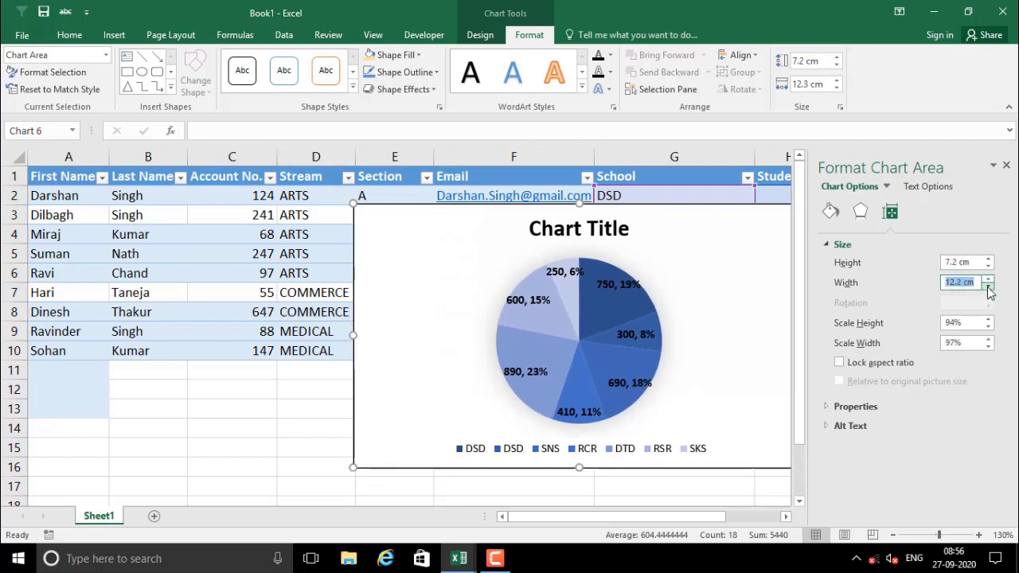
pyautogui.click(988, 279)
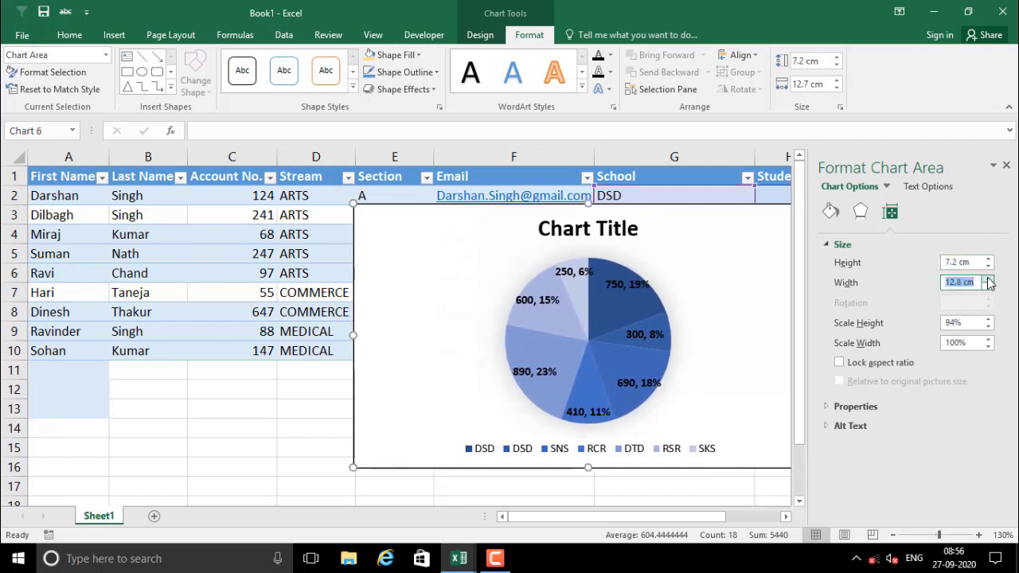
pyautogui.click(988, 285)
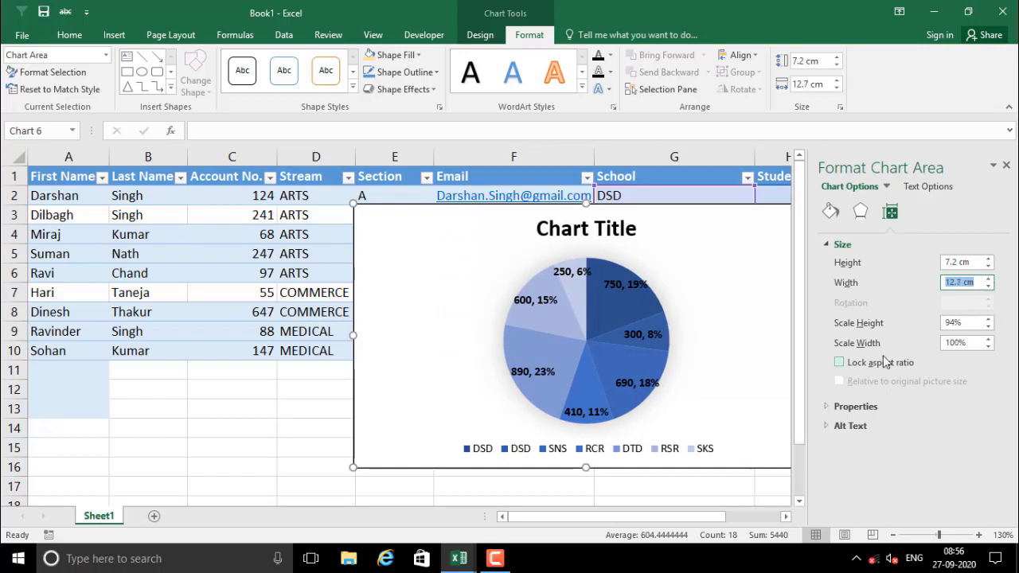
pyautogui.click(988, 327)
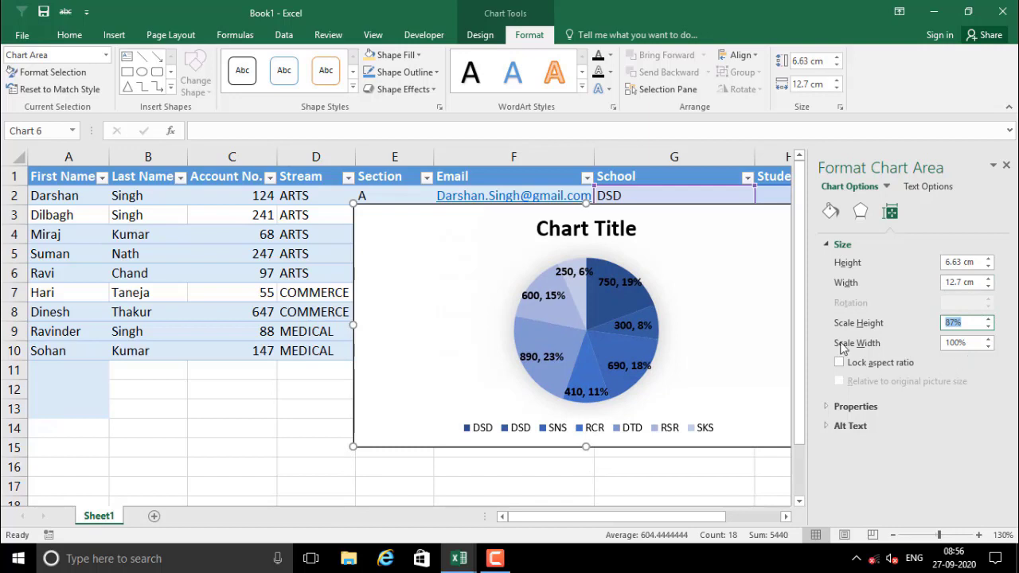
pyautogui.click(988, 347)
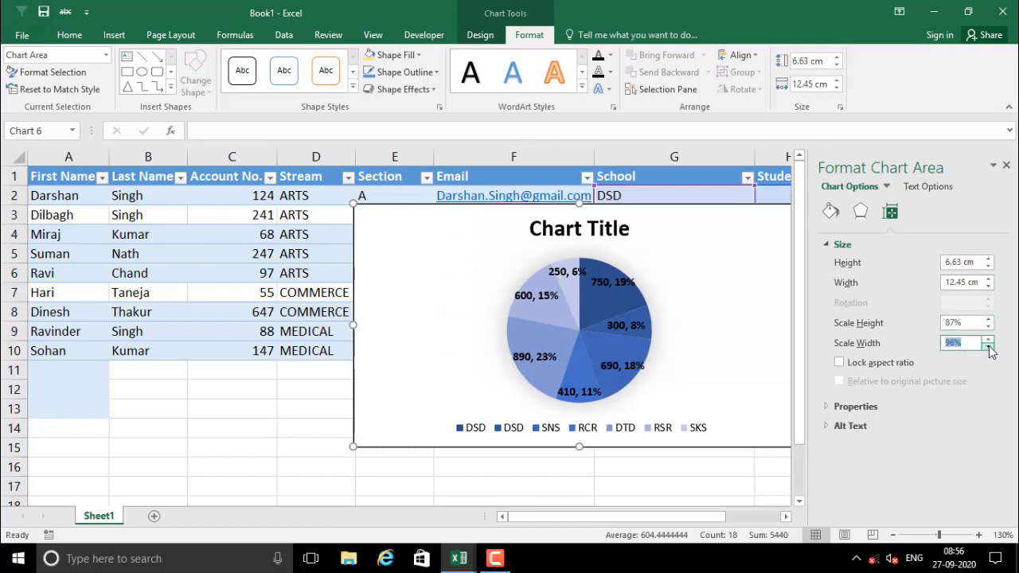
pyautogui.click(988, 347)
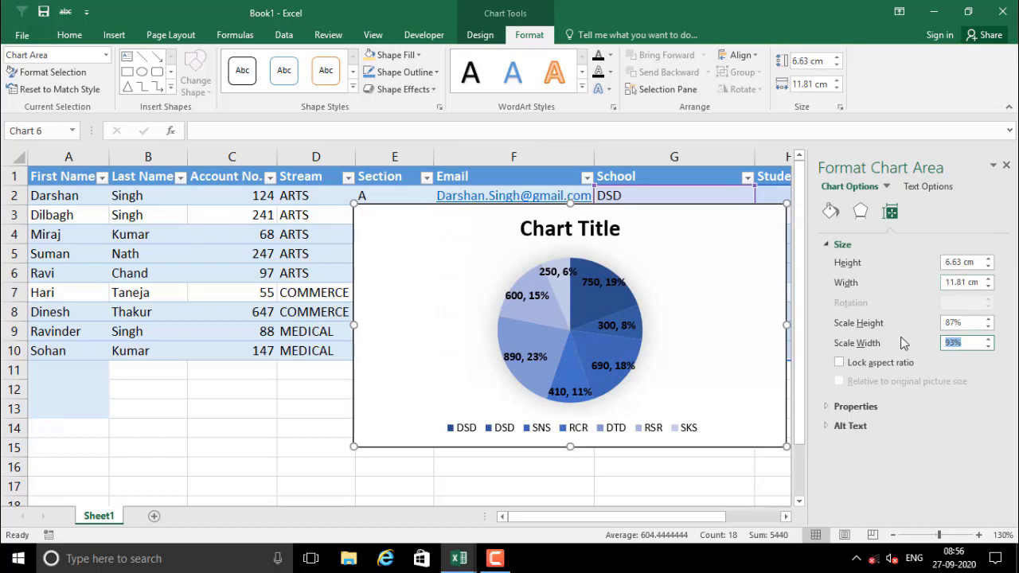
pyautogui.click(1007, 167)
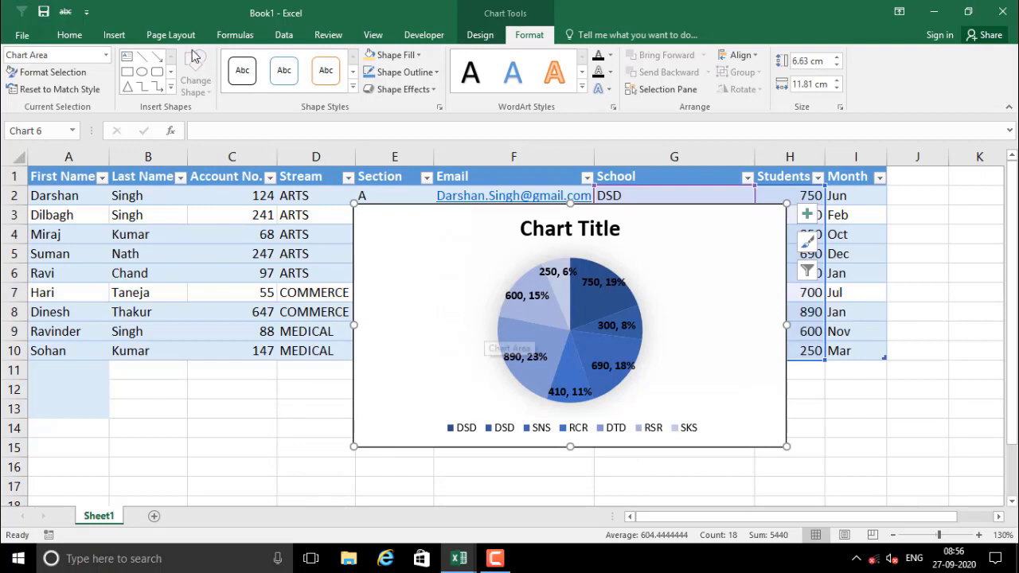
pyautogui.click(114, 35)
# Save the restyled pie chart as template 'Chart1' in the Templates\Charts folder
pyautogui.rightClick(416, 250)
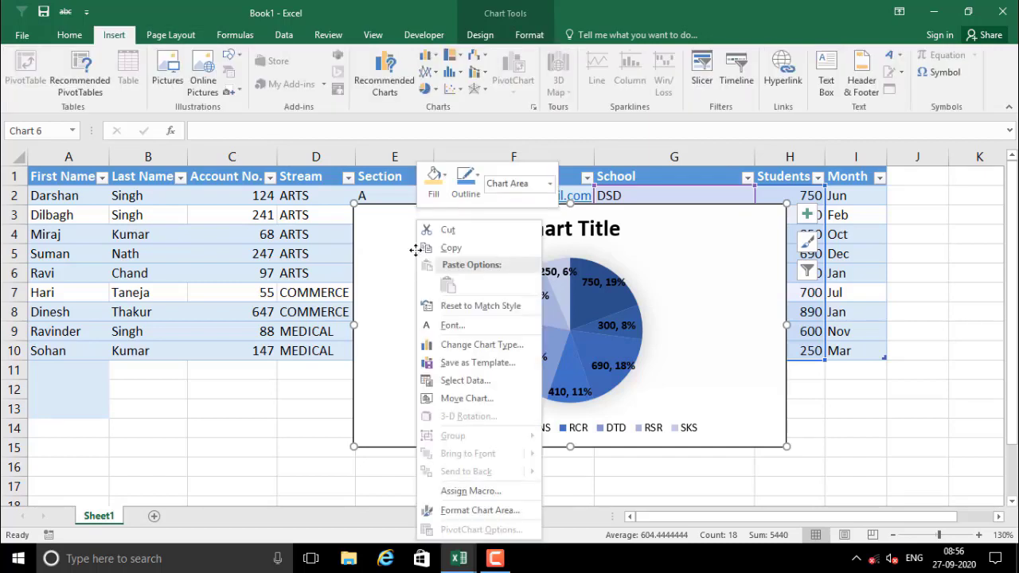
pyautogui.click(463, 366)
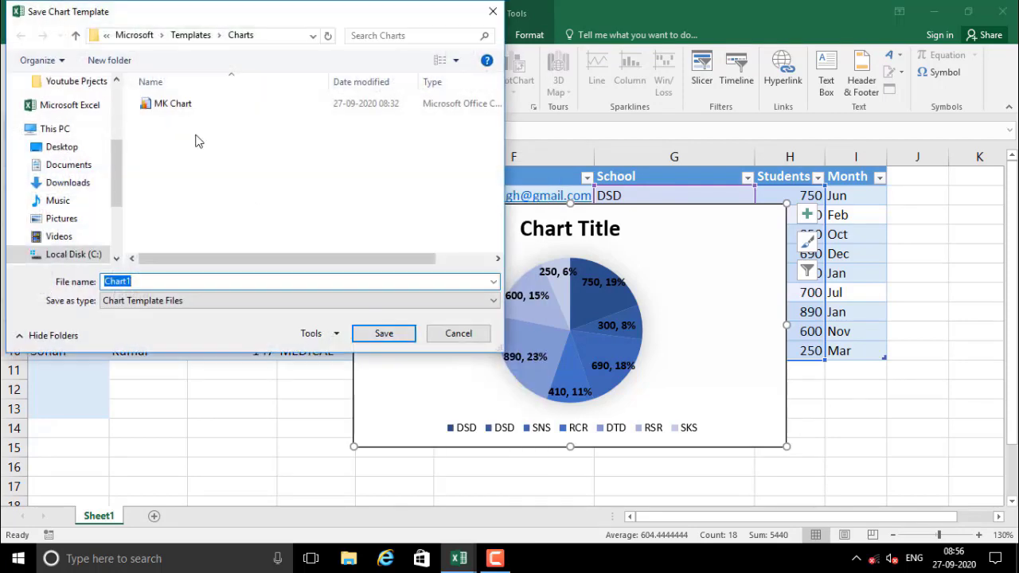
pyautogui.click(267, 37)
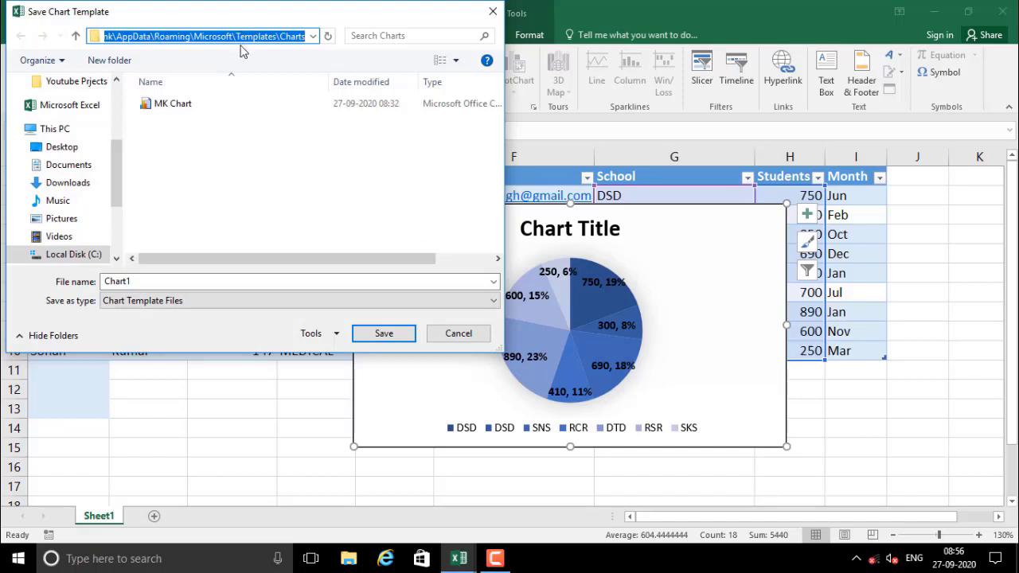
pyautogui.click(180, 282)
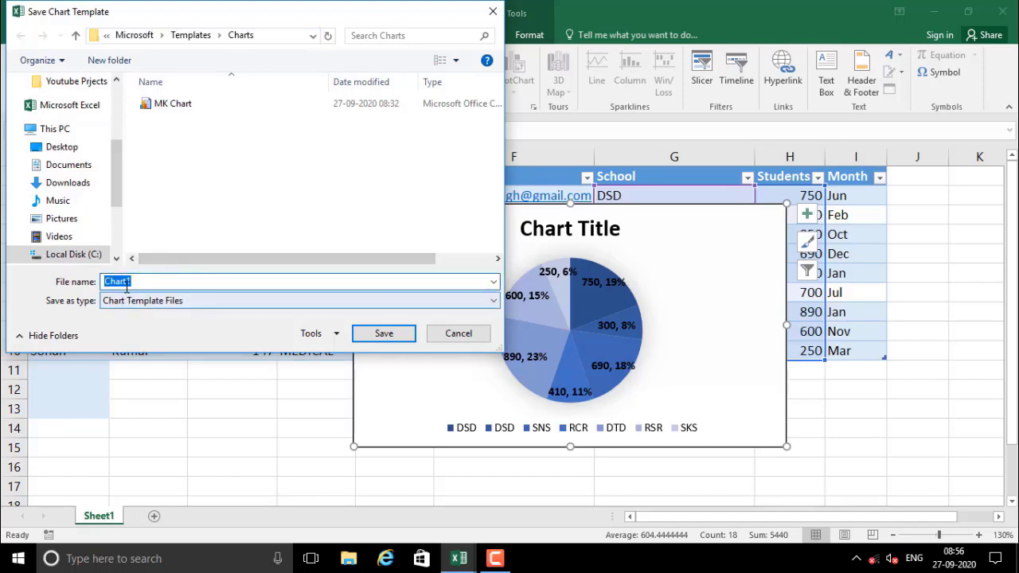
pyautogui.click(385, 334)
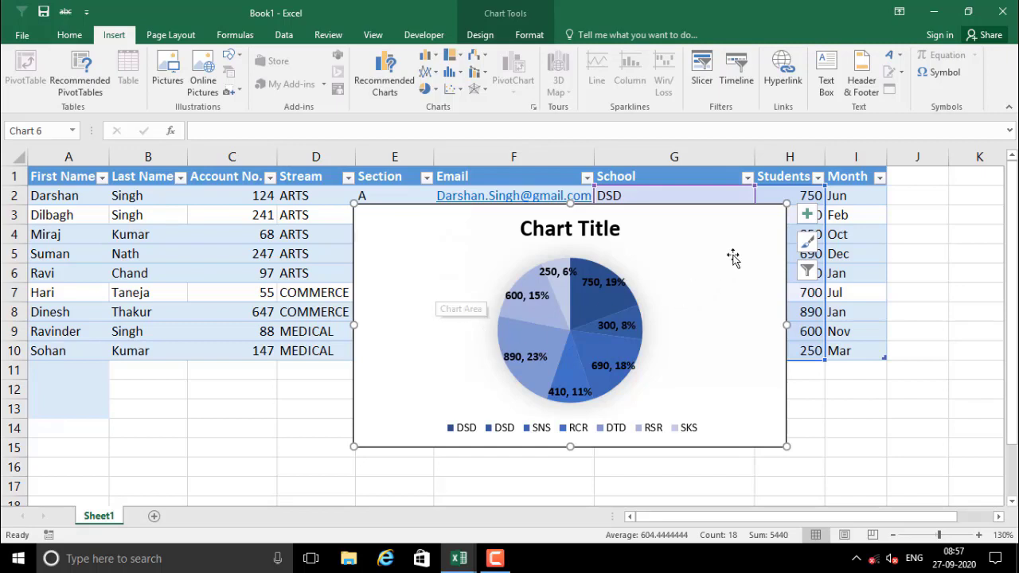
# Delete the pie chart and insert a recommended Pareto chart of School and Students (G1:H10)
pyautogui.press('Delete')
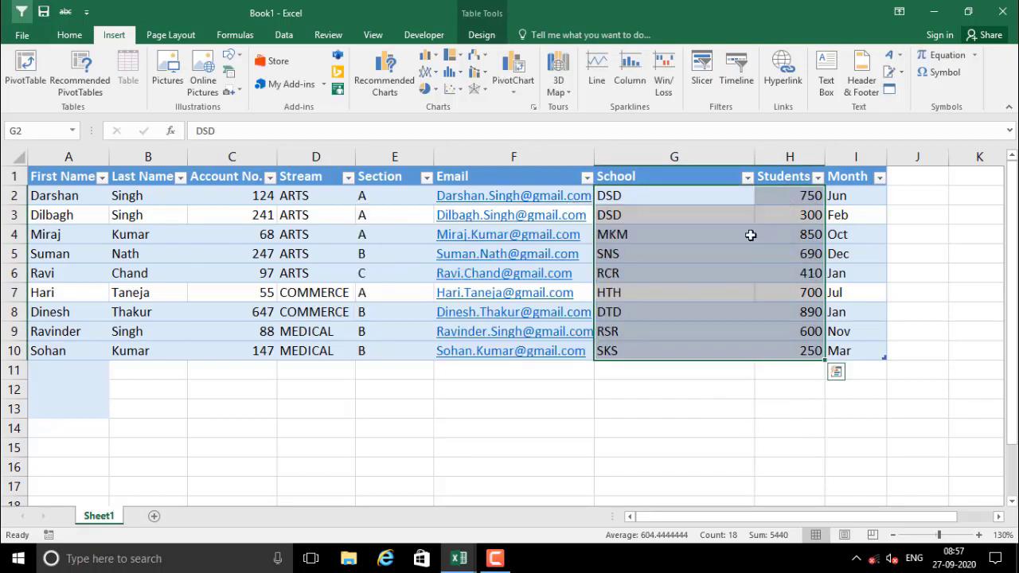
pyautogui.moveTo(642, 196); pyautogui.dragTo(794, 254)
pyautogui.moveTo(629, 176); pyautogui.dragTo(801, 354)
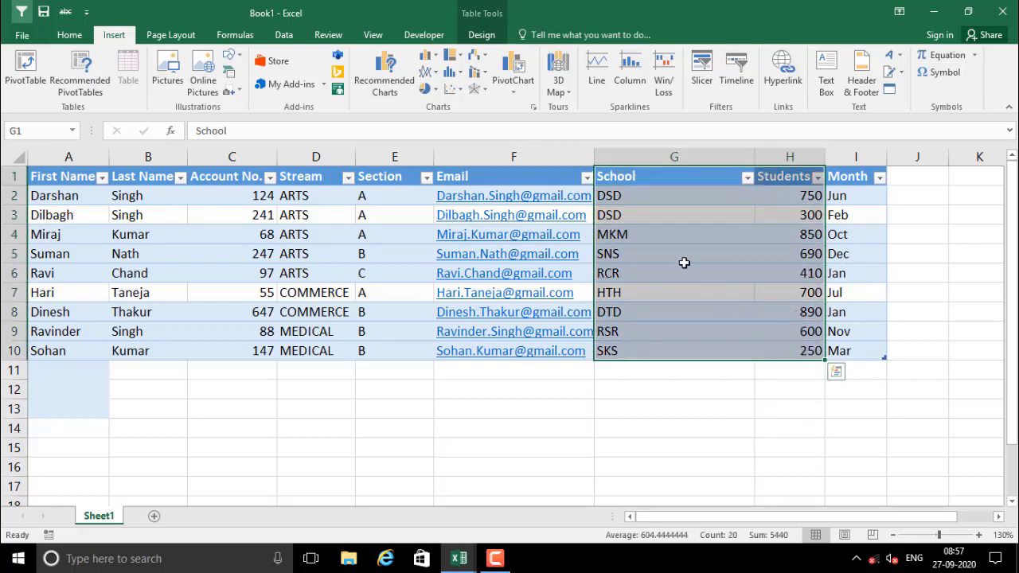
pyautogui.click(393, 83)
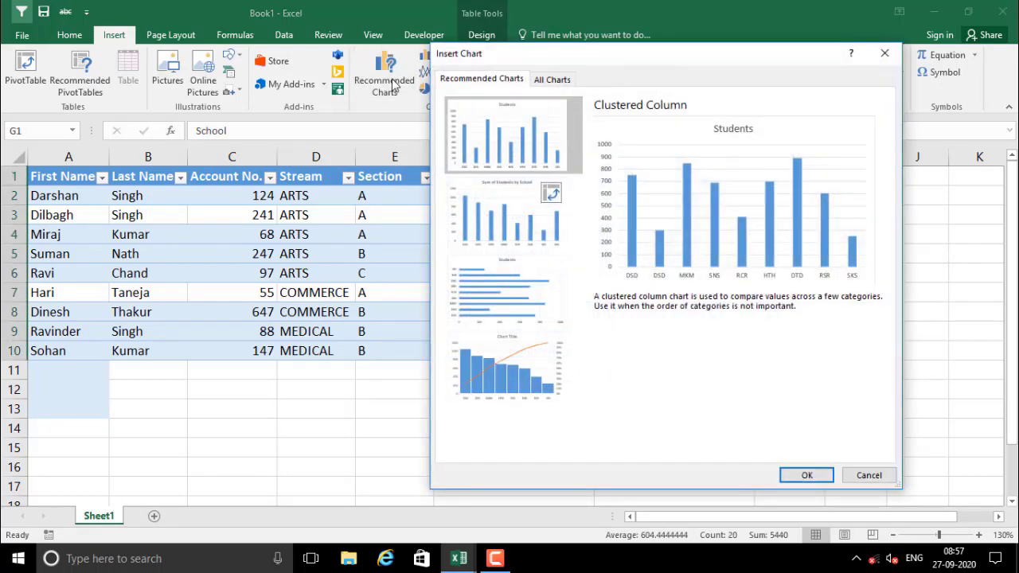
pyautogui.click(524, 391)
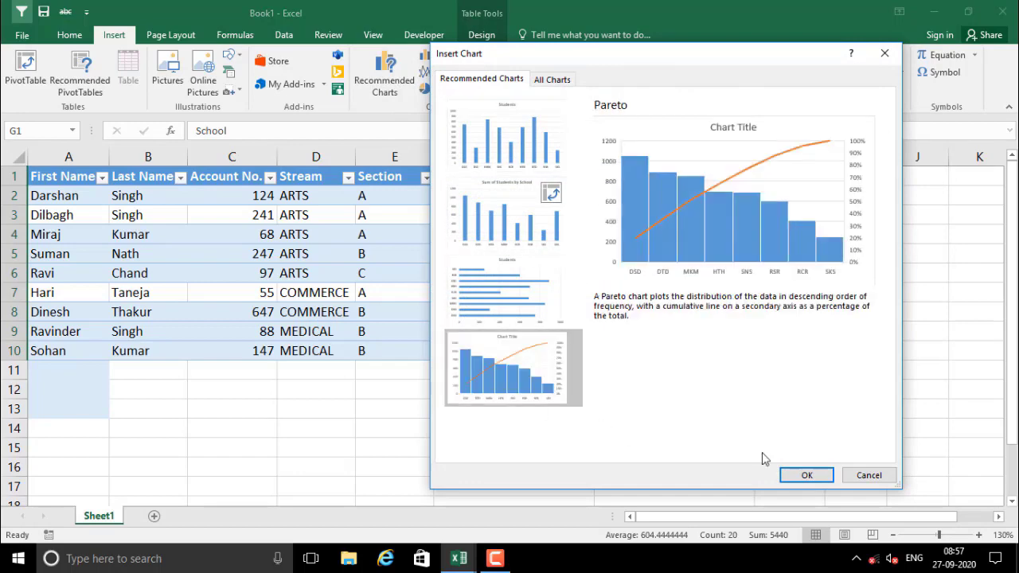
pyautogui.click(806, 475)
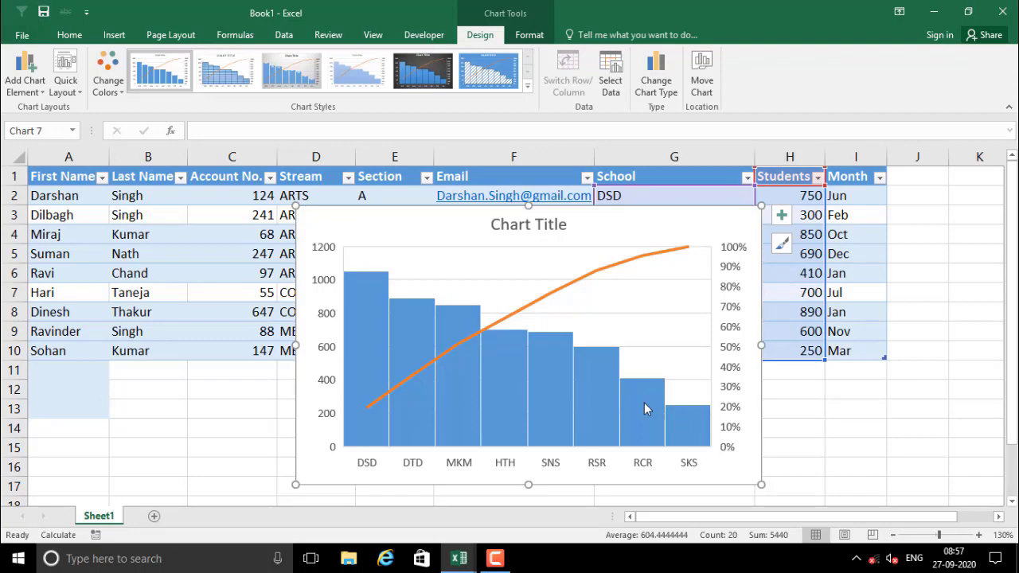
# Review the full chart type list without changing anything, then delete the Pareto chart
pyautogui.click(114, 40)
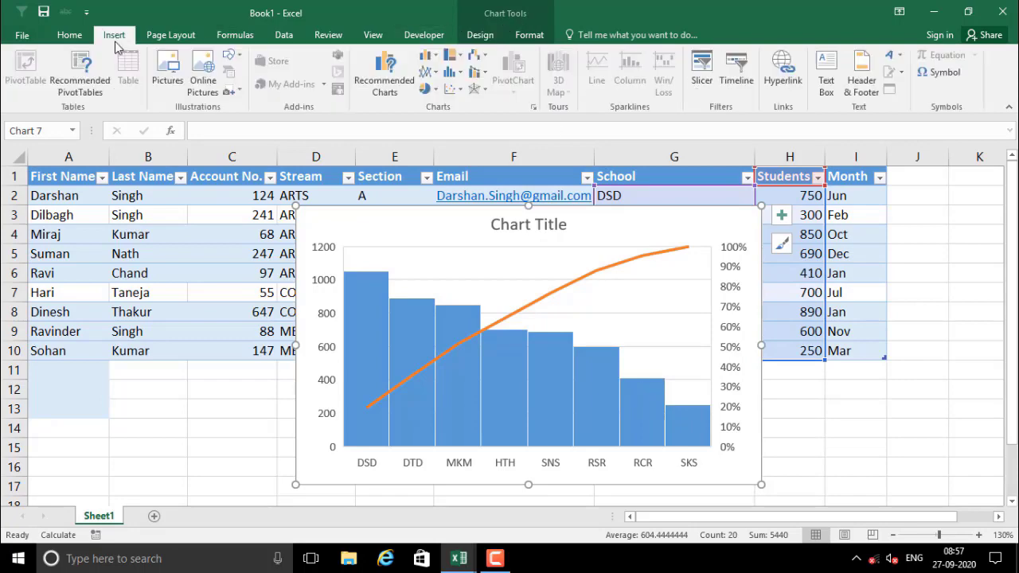
pyautogui.click(385, 76)
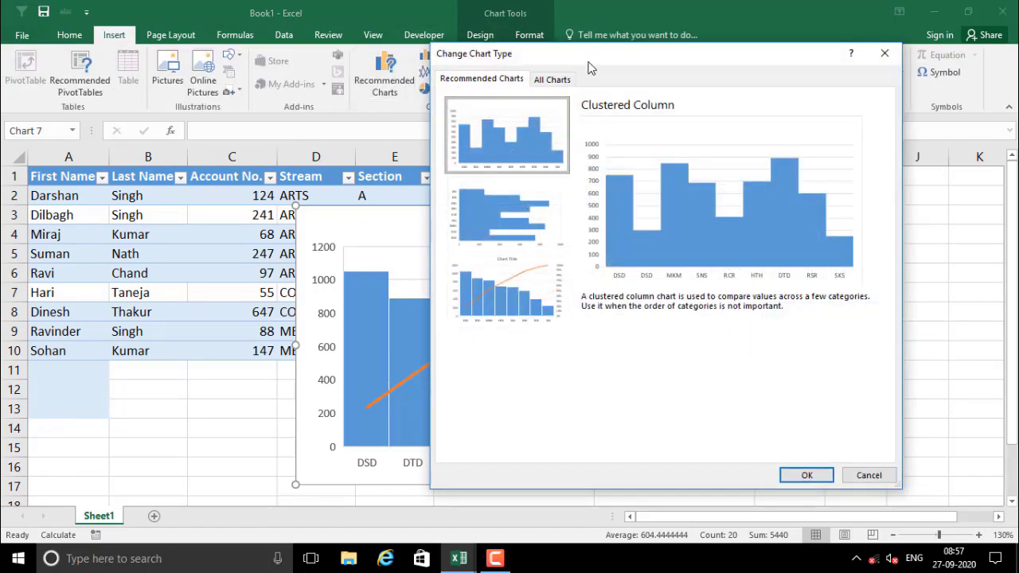
pyautogui.click(551, 80)
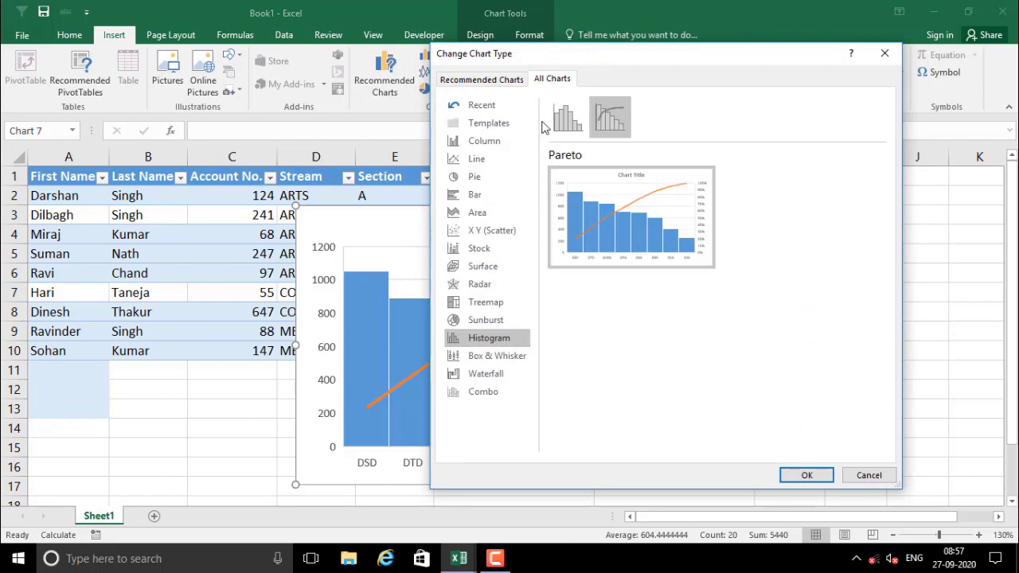
pyautogui.click(868, 476)
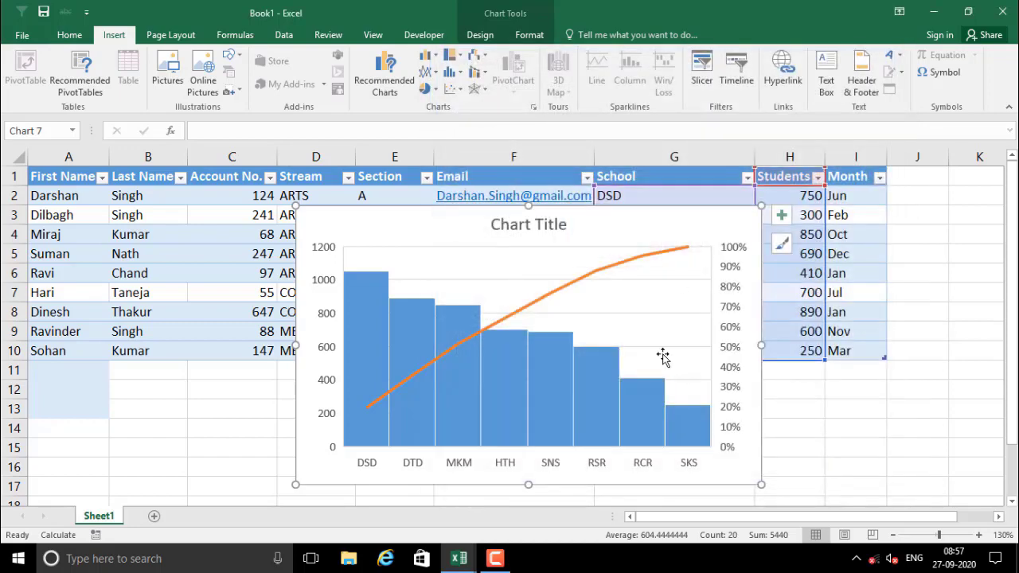
pyautogui.click(725, 231)
pyautogui.press('Delete')
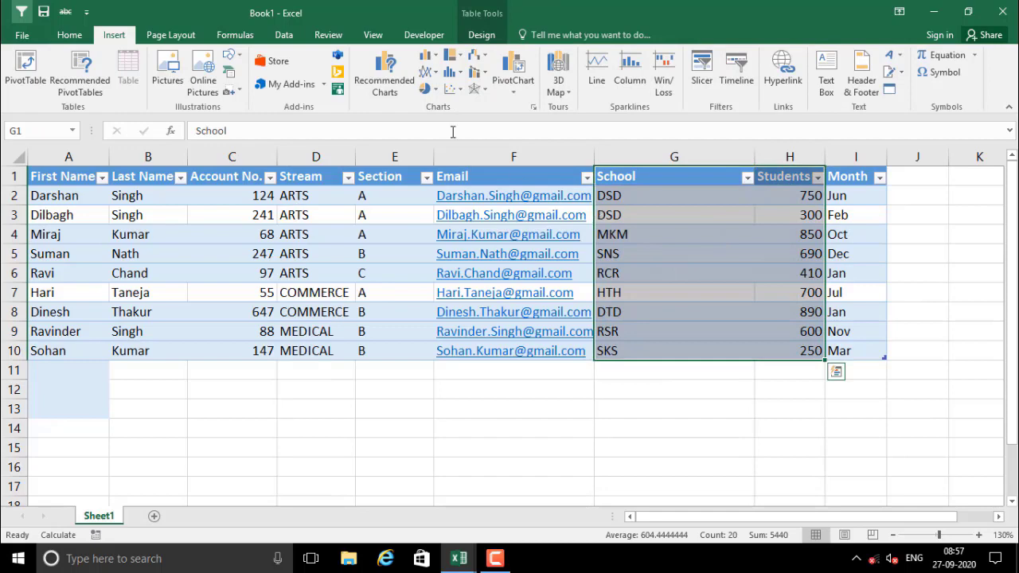
# Insert a Students-by-School pie chart from G1:H10 using the saved Chart1 template
pyautogui.click(386, 78)
pyautogui.click(543, 81)
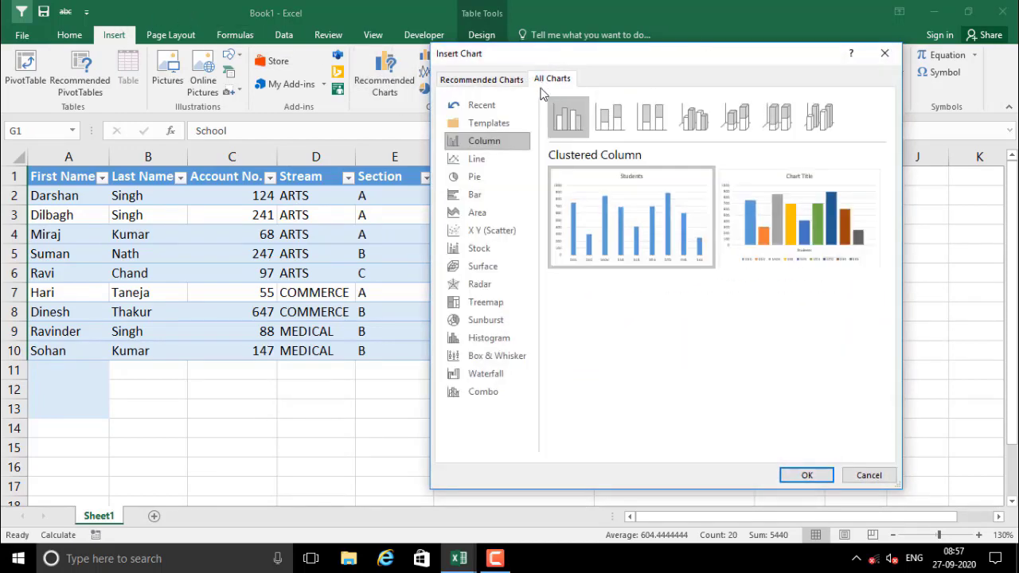
pyautogui.click(490, 130)
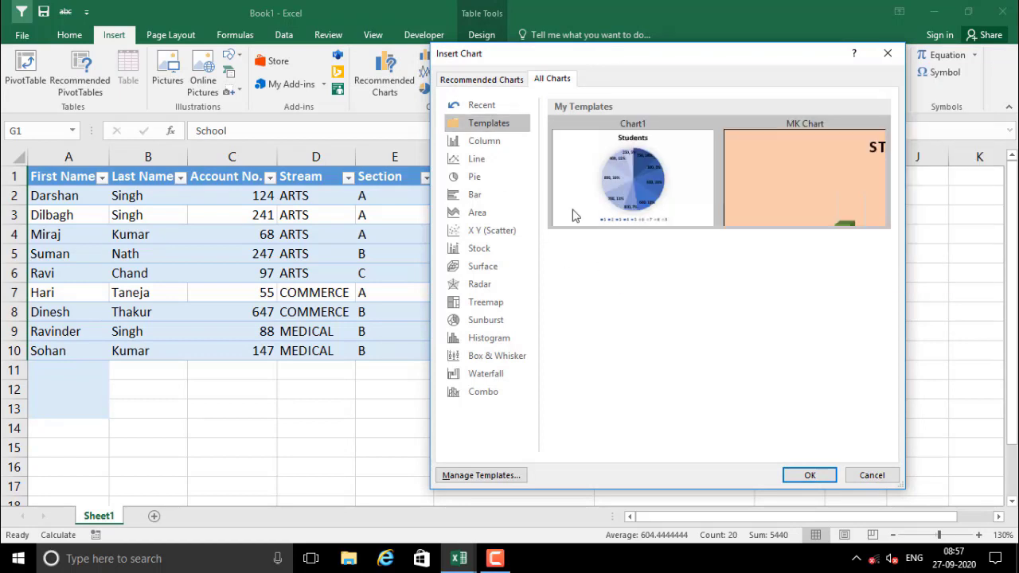
pyautogui.moveTo(790, 204)
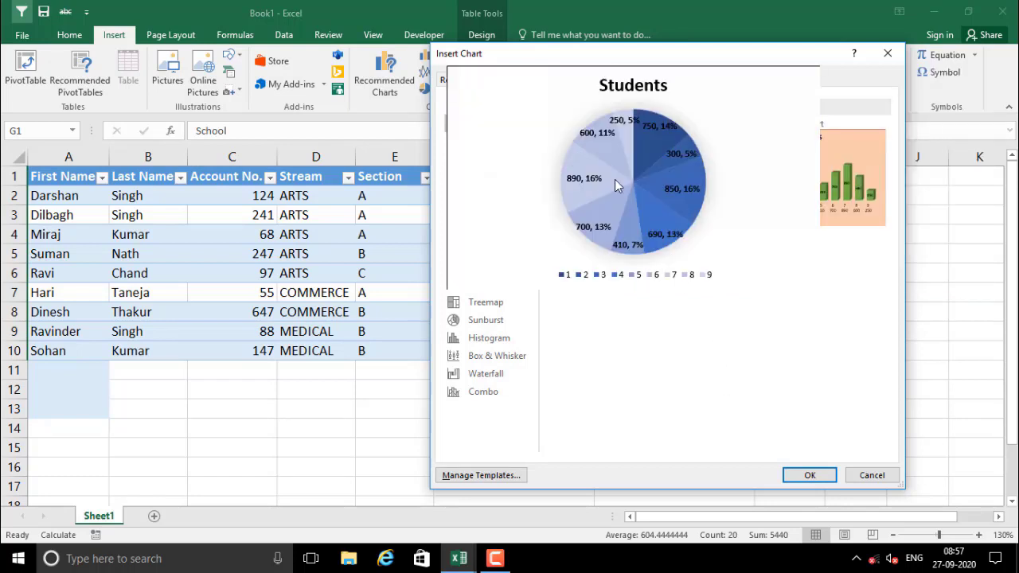
pyautogui.moveTo(626, 193)
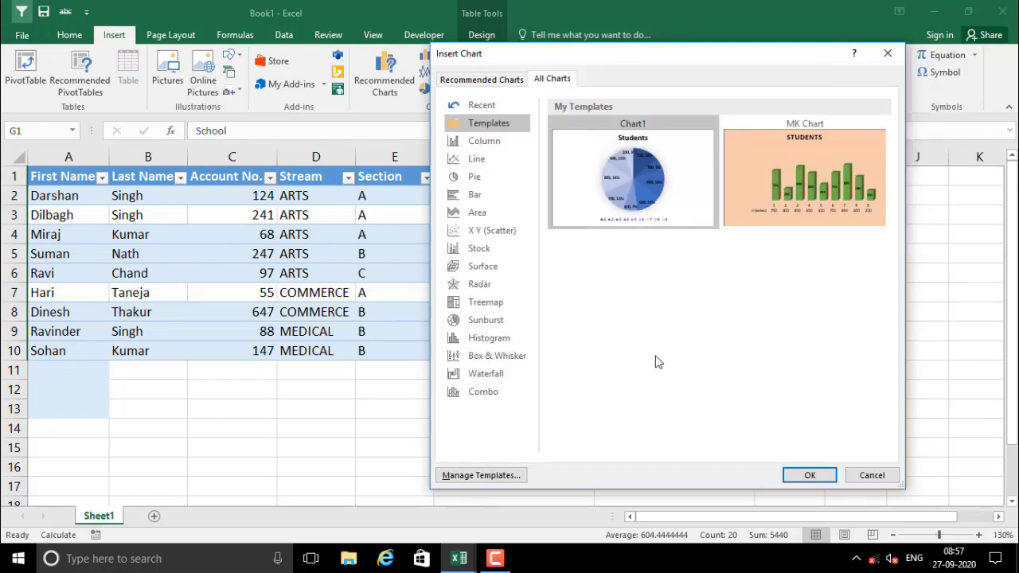
pyautogui.click(810, 475)
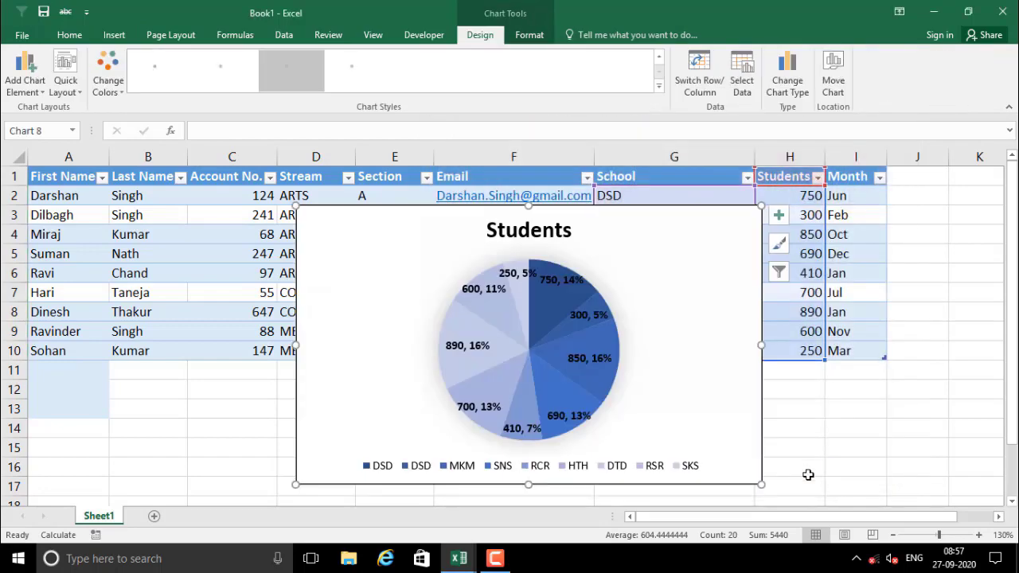
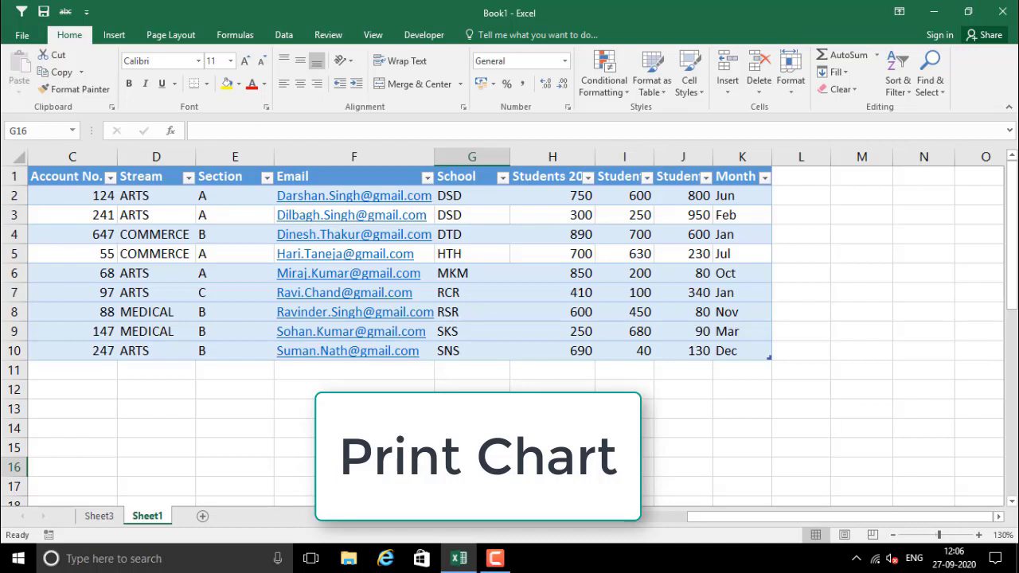
# Insert a recommended Student 2 2014-15 by School column PivotChart from G2:J10, then open File Info
pyautogui.click(472, 409)
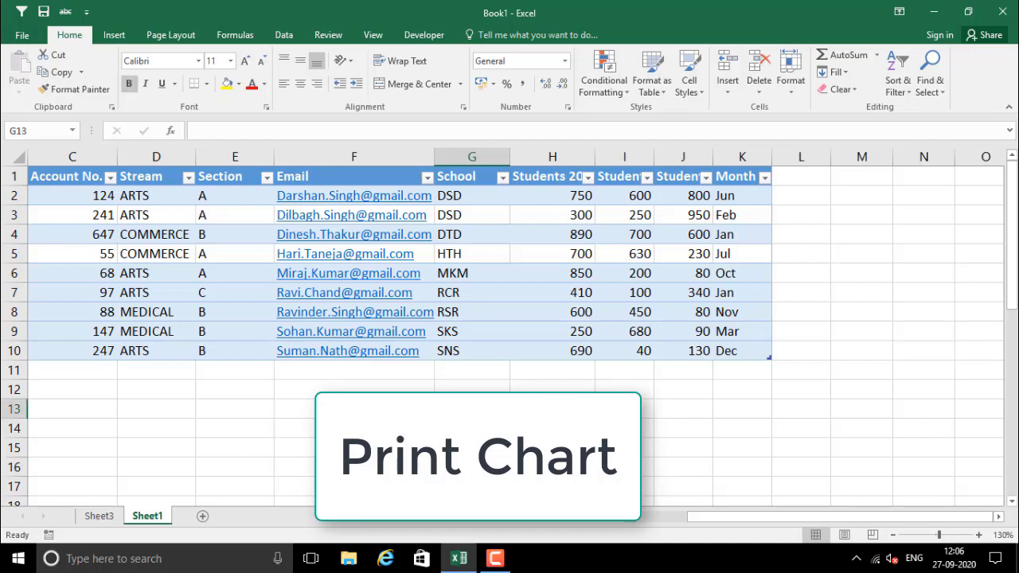
pyautogui.click(375, 409)
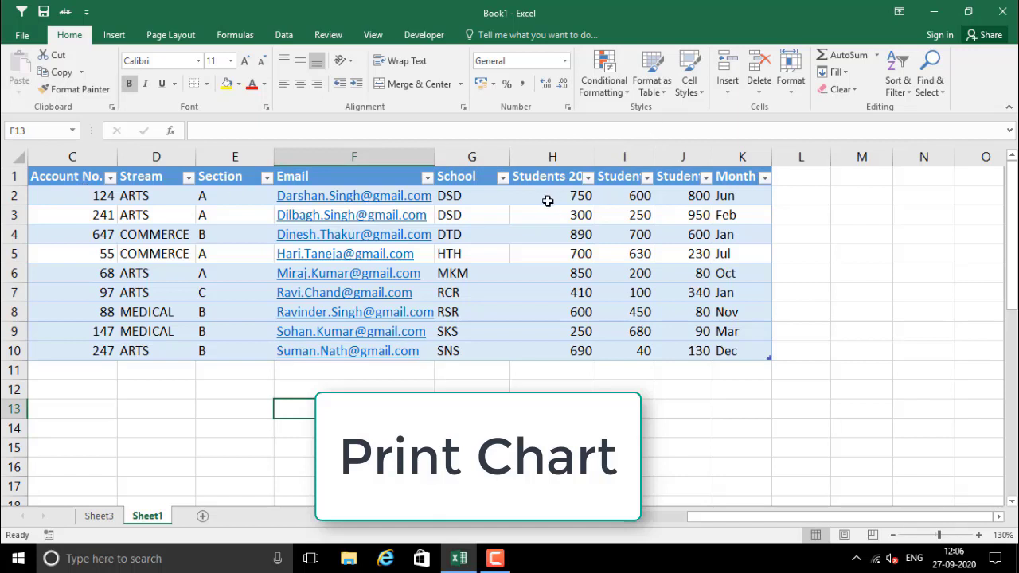
pyautogui.moveTo(466, 198); pyautogui.dragTo(702, 355)
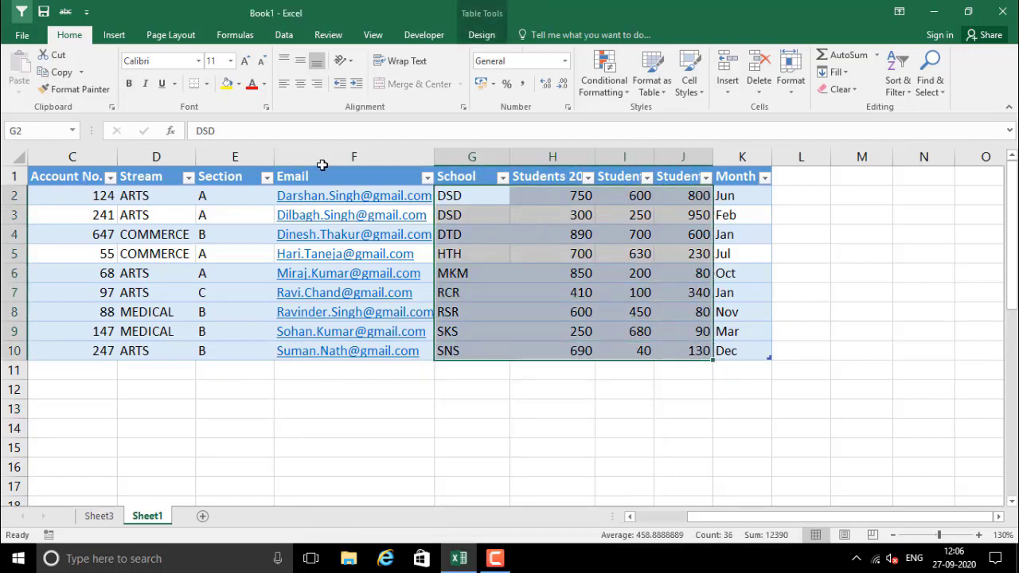
pyautogui.click(115, 37)
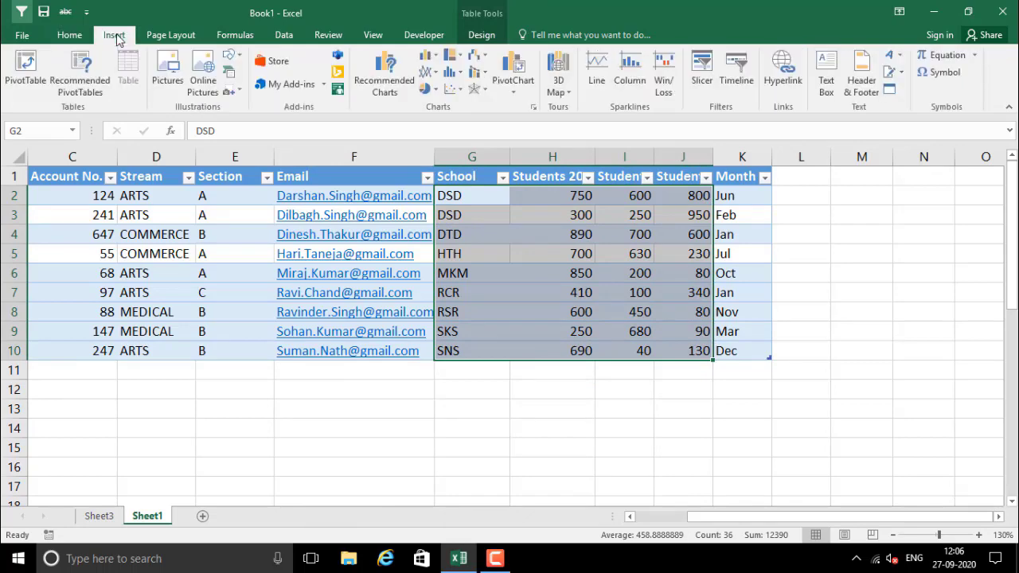
pyautogui.click(378, 83)
pyautogui.click(505, 215)
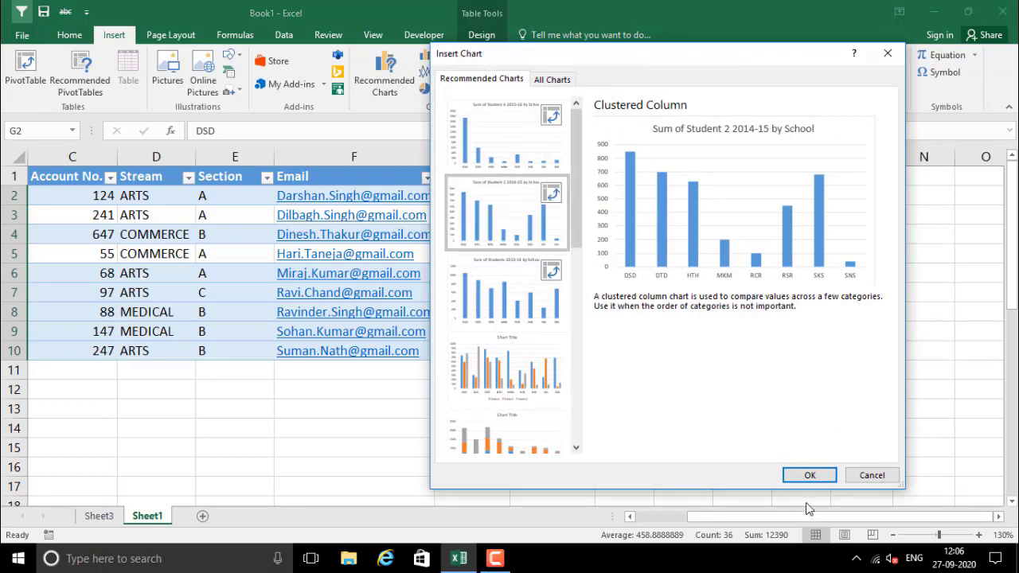
pyautogui.click(809, 475)
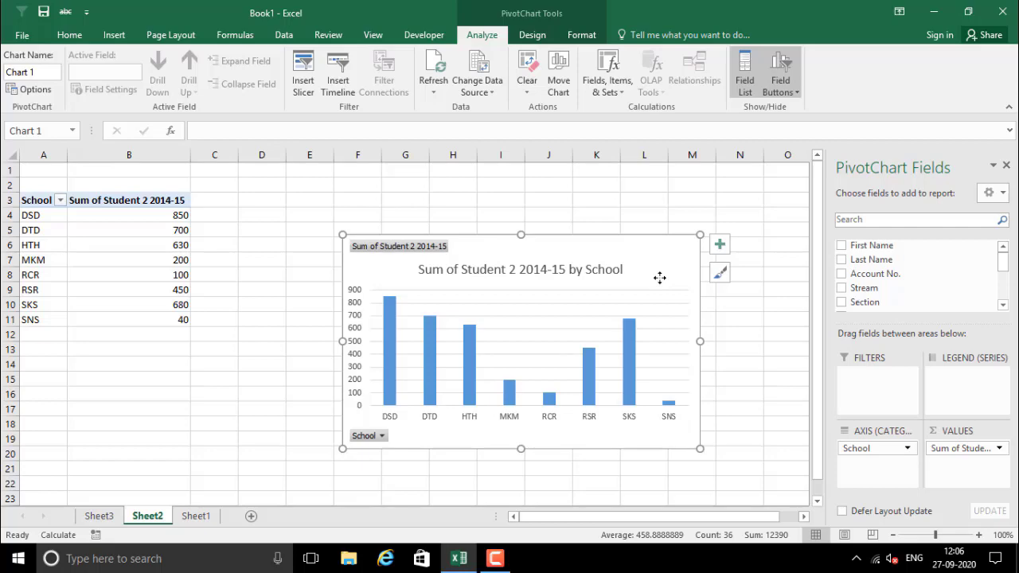
pyautogui.click(19, 35)
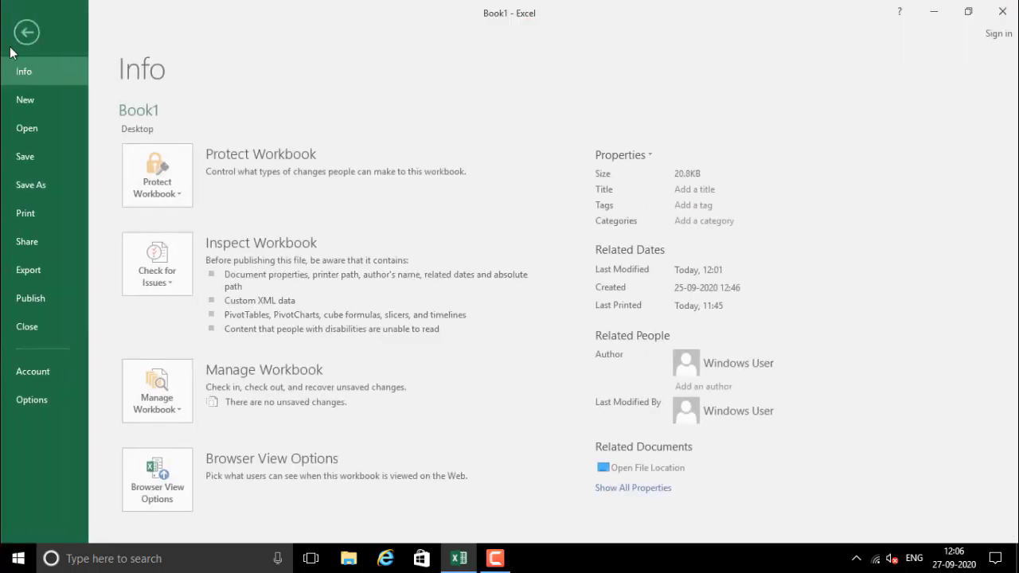
# Print-preview the School column chart twice, then delete the PivotChart from Sheet2
pyautogui.click(42, 210)
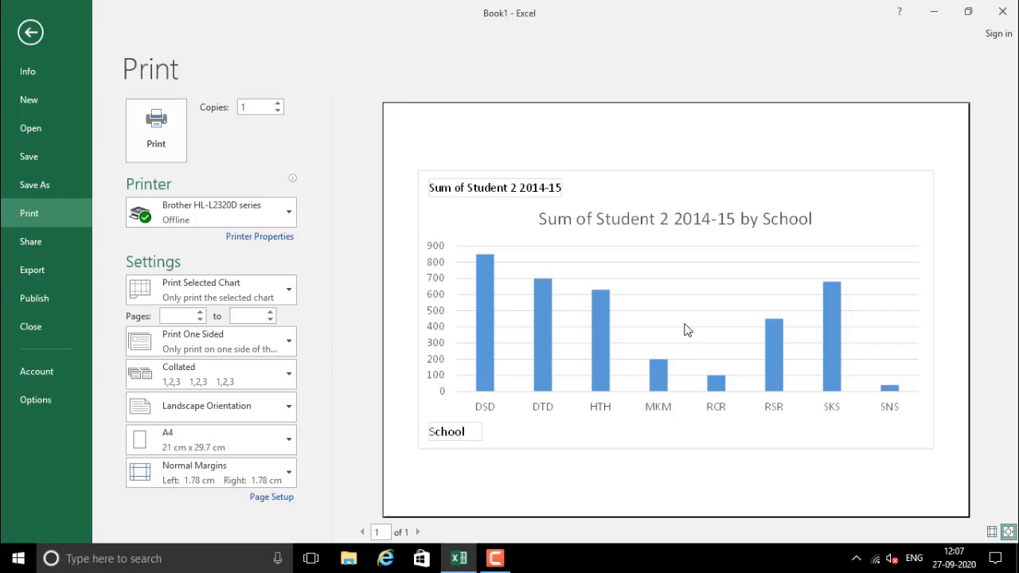
pyautogui.press('Escape')
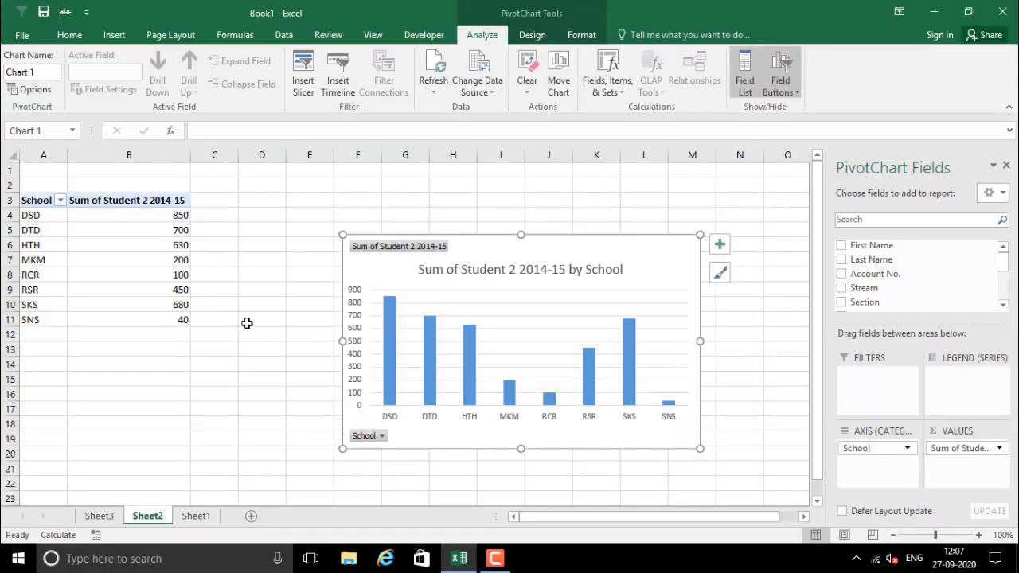
pyautogui.hotkey('ctrl', 'p')
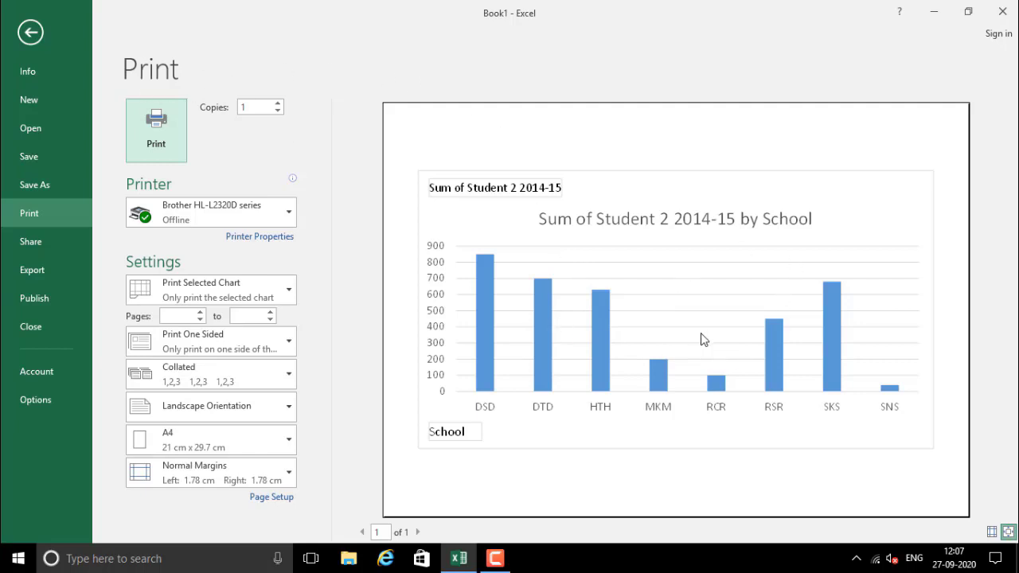
pyautogui.press('Escape')
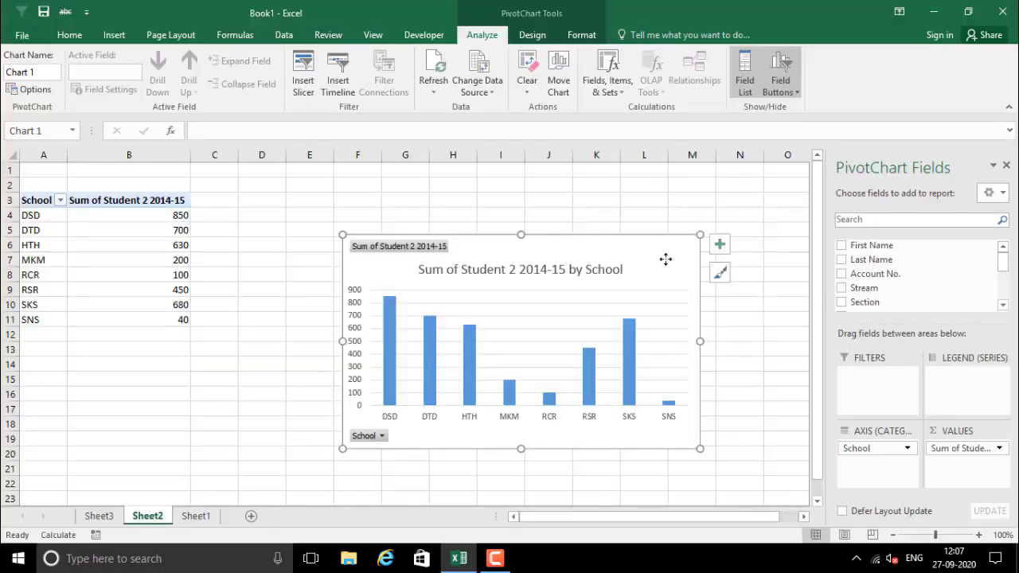
pyautogui.press('Delete')
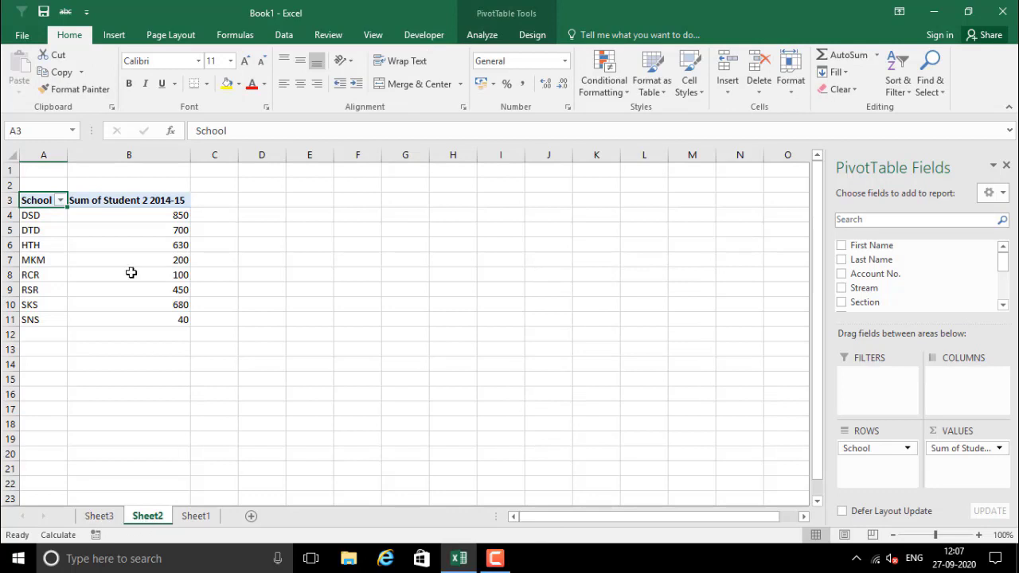
# Delete Sheet2 with its pivot table
pyautogui.rightClick(146, 520)
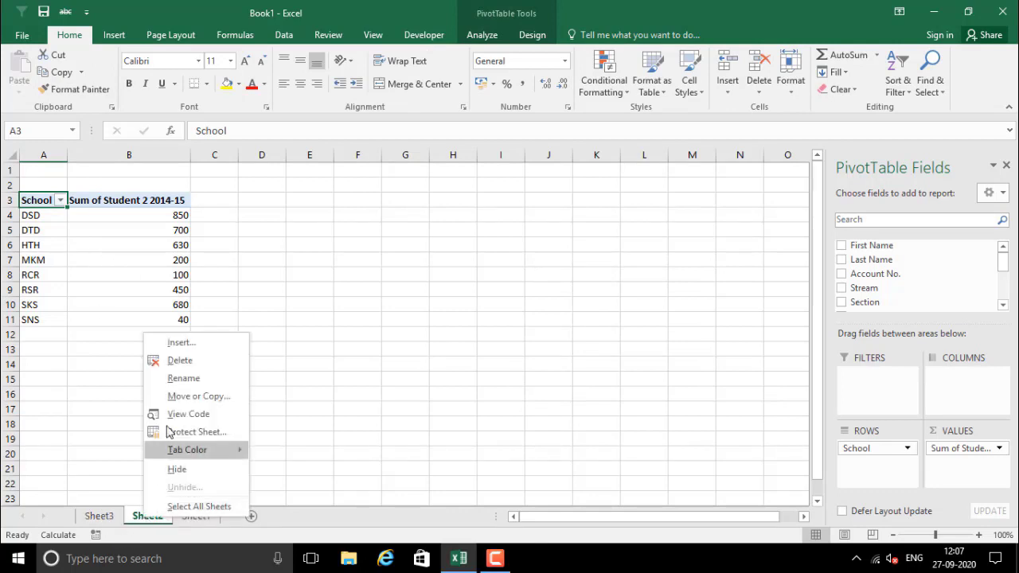
pyautogui.click(180, 361)
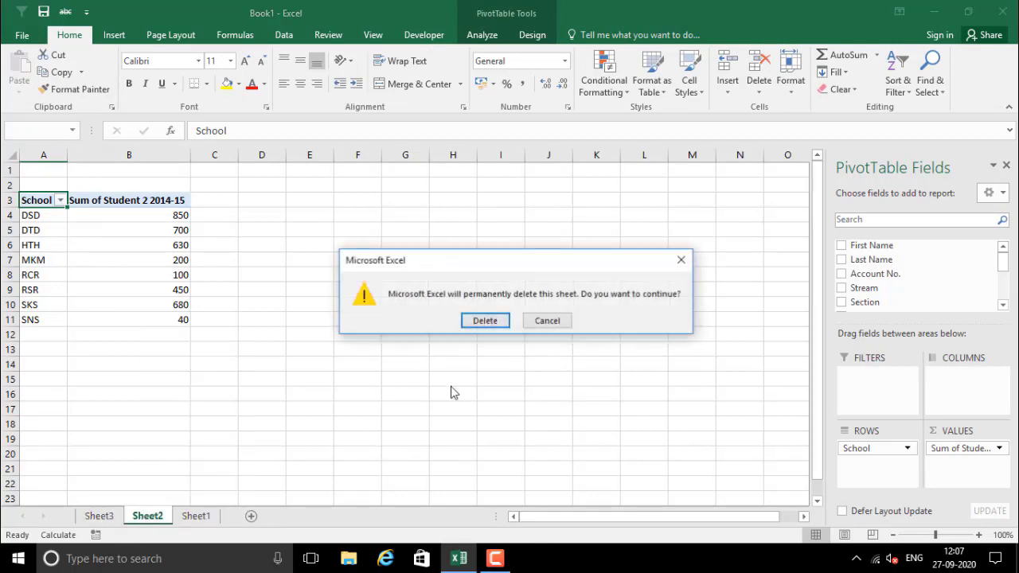
pyautogui.click(488, 324)
pyautogui.click(223, 440)
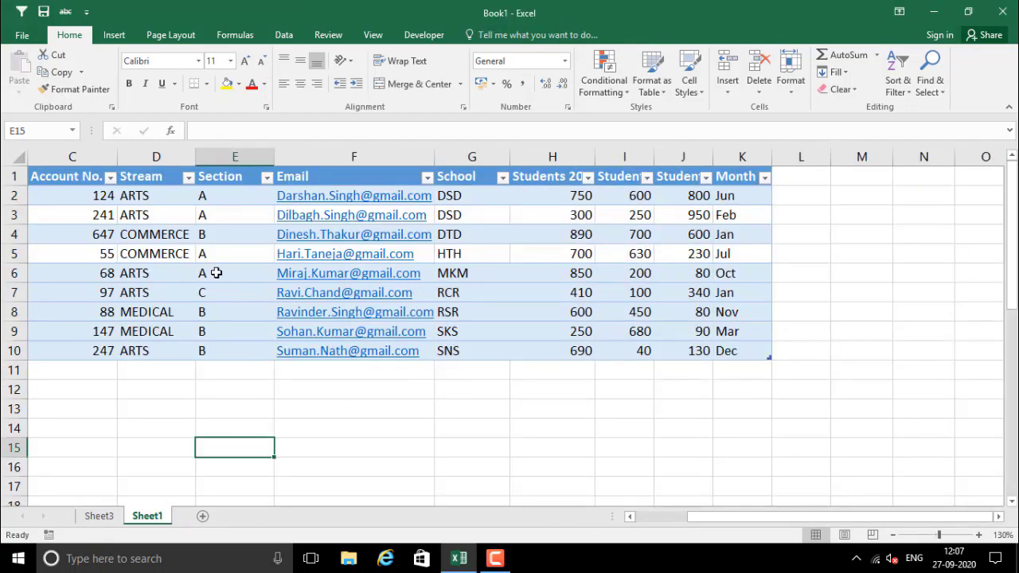
# Delete Sheet3 holding the Stream list
pyautogui.click(98, 516)
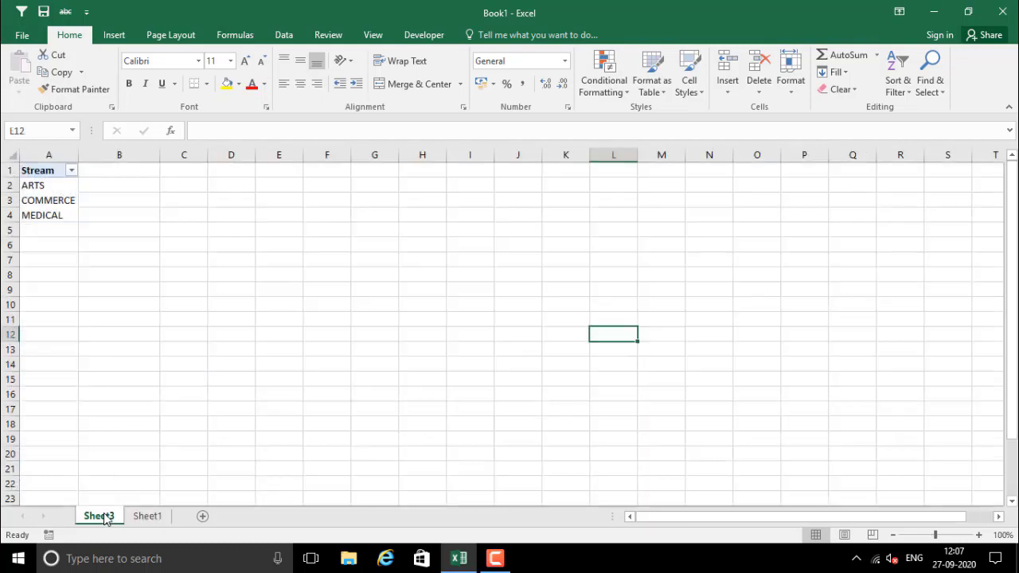
pyautogui.rightClick(98, 518)
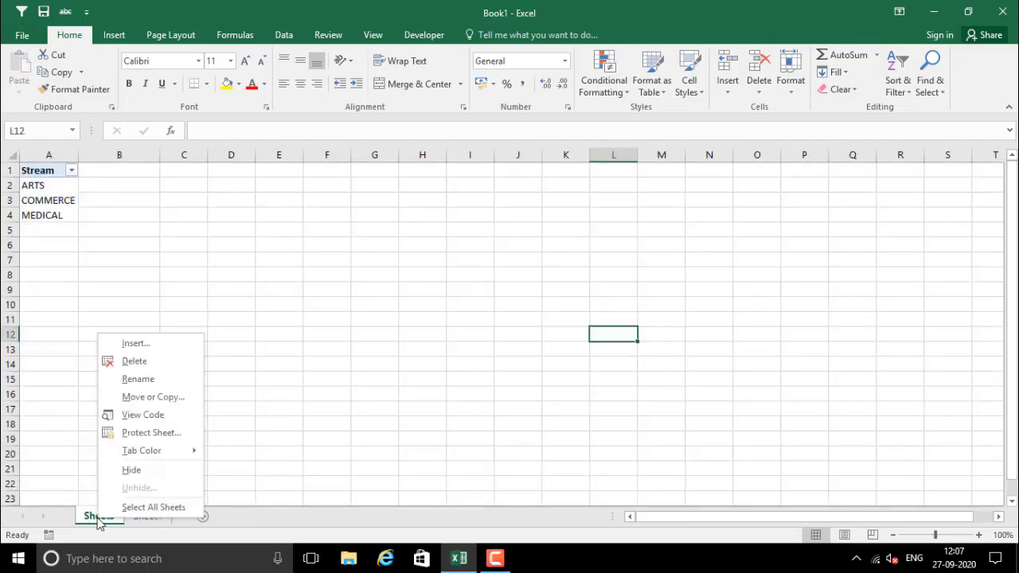
pyautogui.click(133, 362)
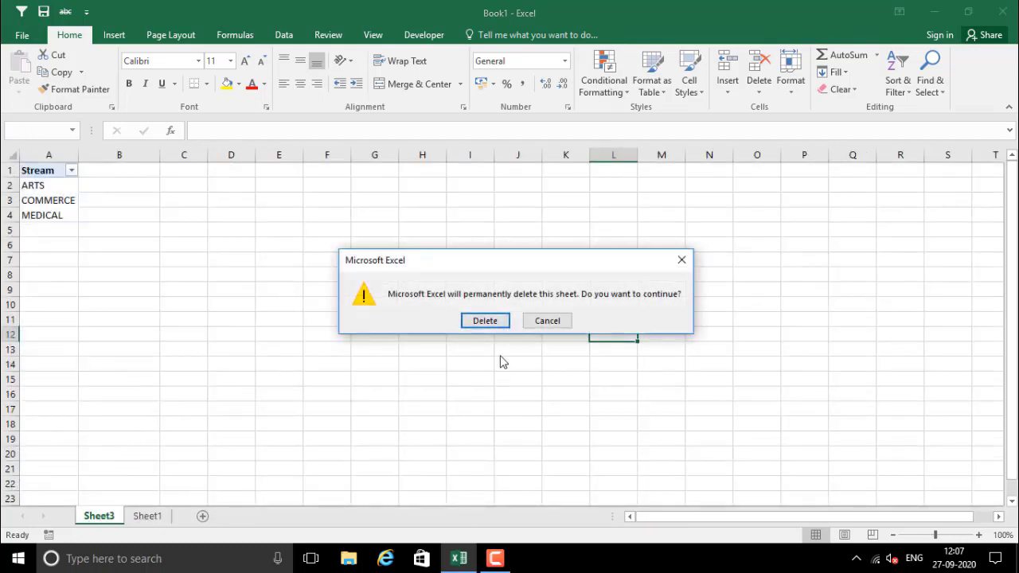
pyautogui.click(485, 321)
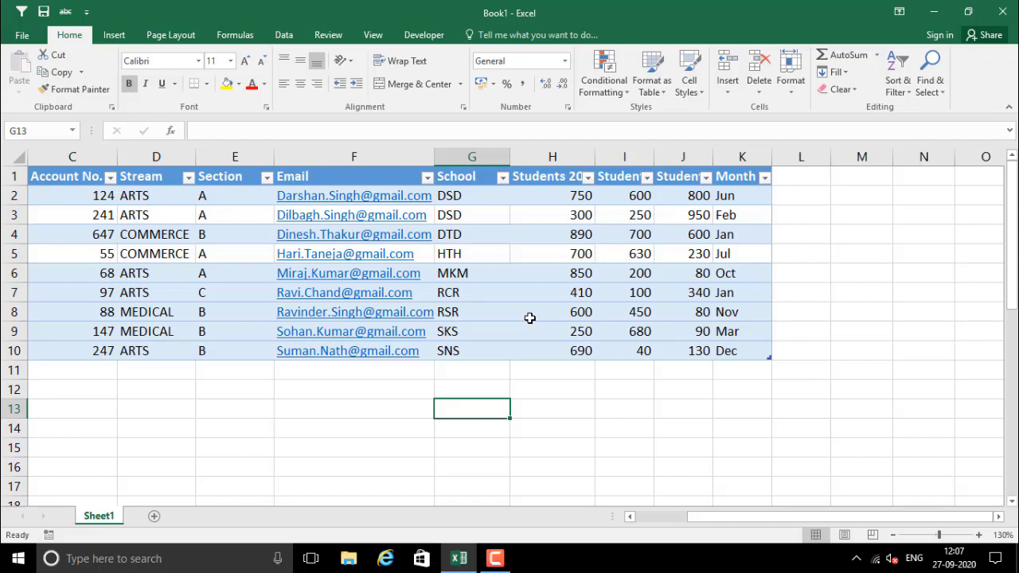
pyautogui.click(555, 198)
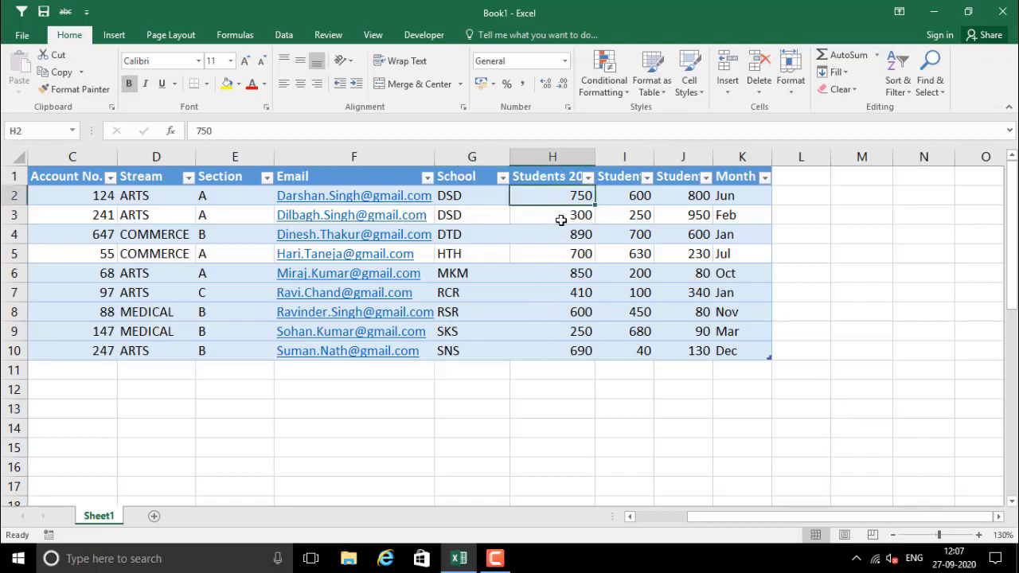
pyautogui.moveTo(561, 220); pyautogui.dragTo(576, 348)
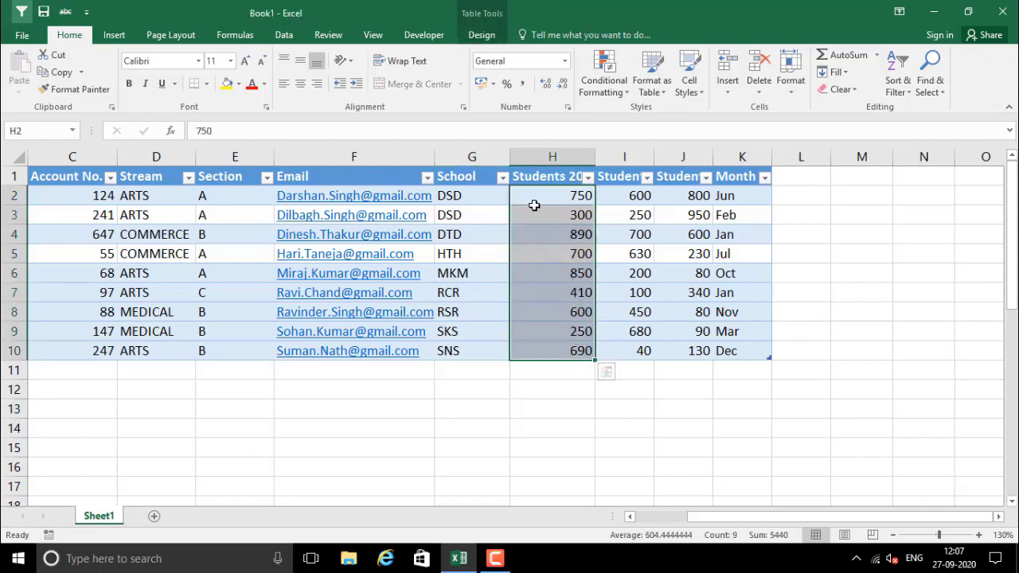
pyautogui.moveTo(534, 203); pyautogui.dragTo(542, 237)
pyautogui.click(557, 226)
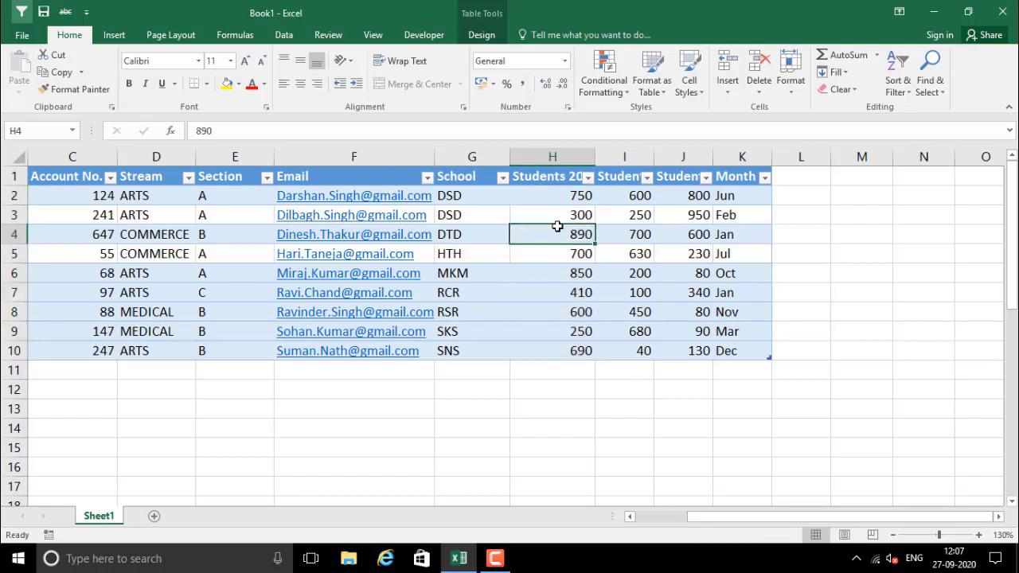
pyautogui.doubleClick(593, 153)
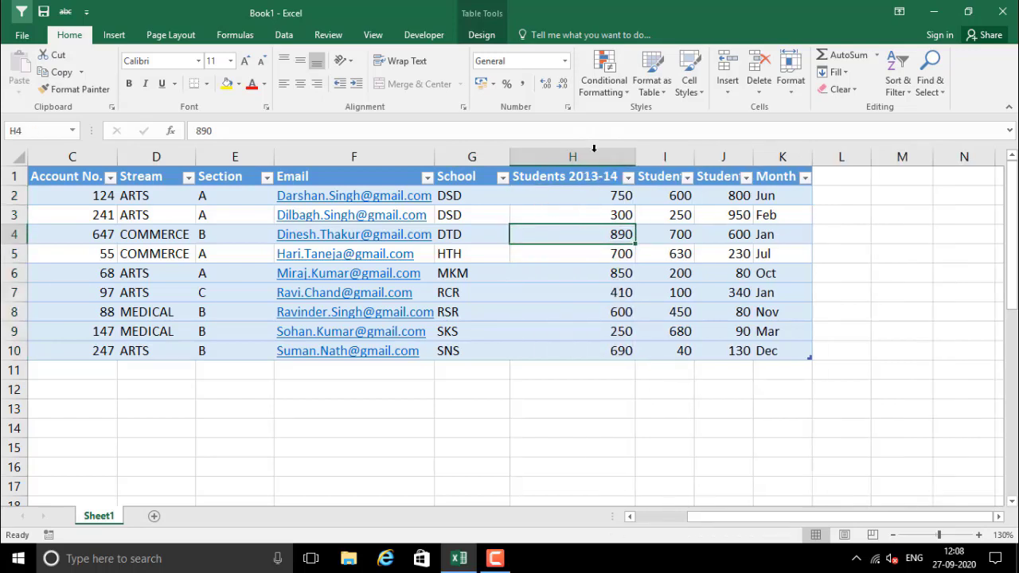
pyautogui.doubleClick(694, 157)
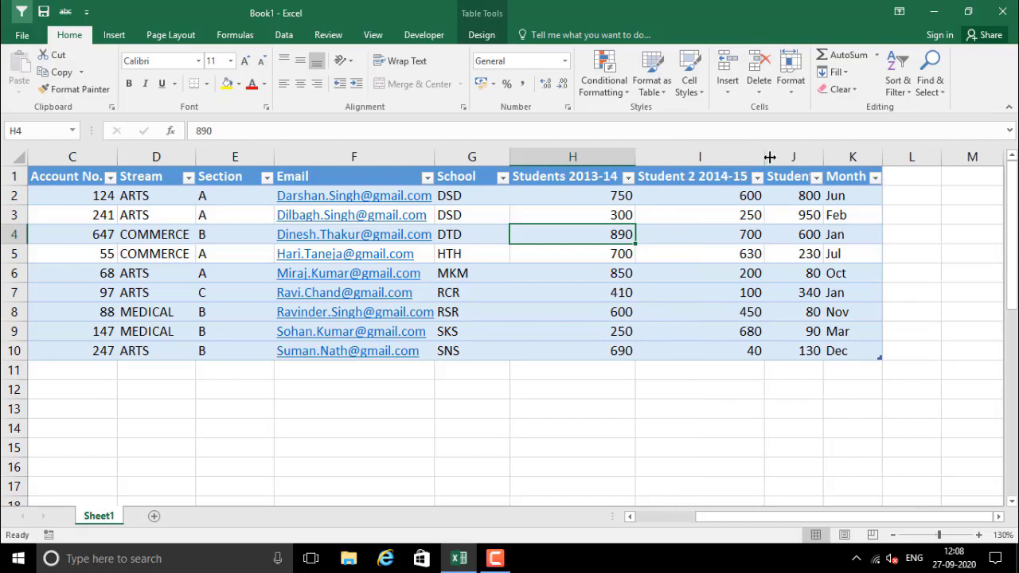
pyautogui.doubleClick(822, 159)
pyautogui.moveTo(611, 199); pyautogui.dragTo(802, 199)
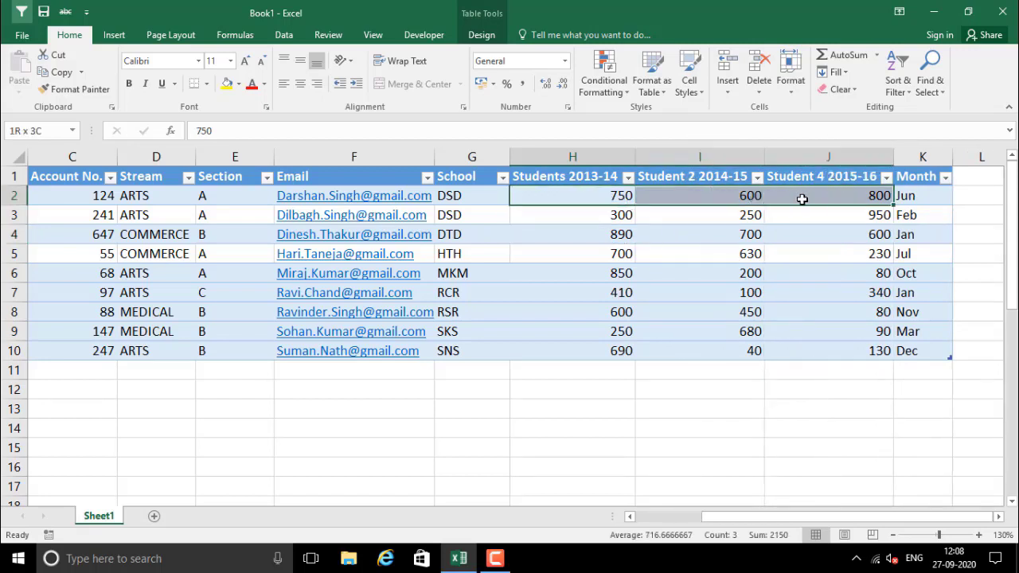
pyautogui.click(779, 234)
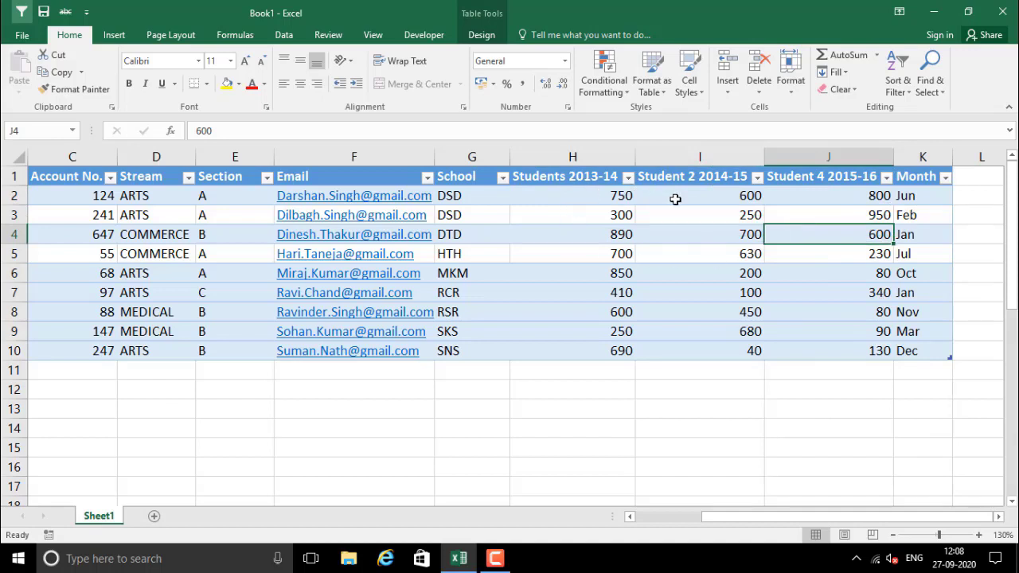
pyautogui.click(798, 211)
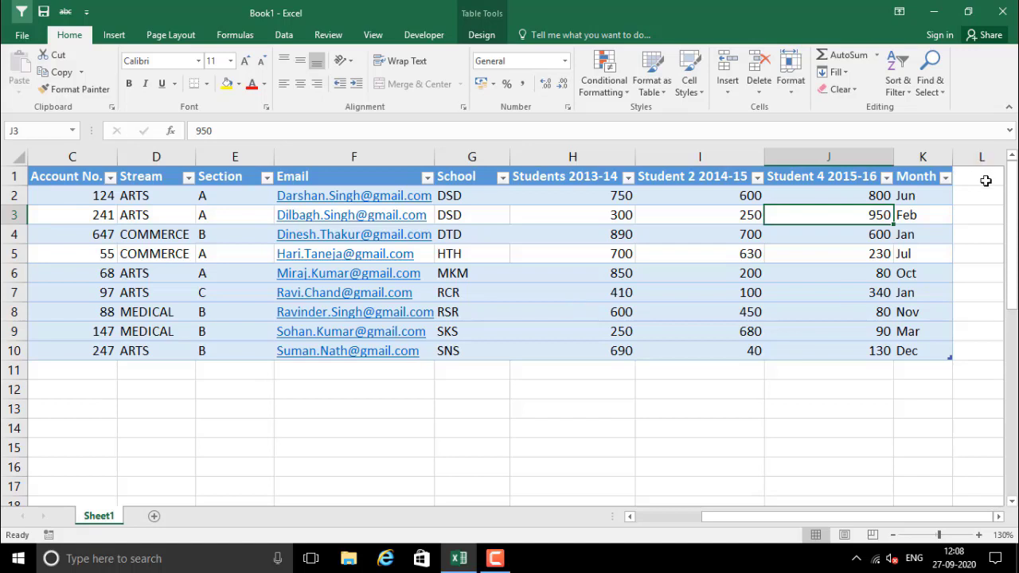
pyautogui.moveTo(984, 178); pyautogui.dragTo(994, 351)
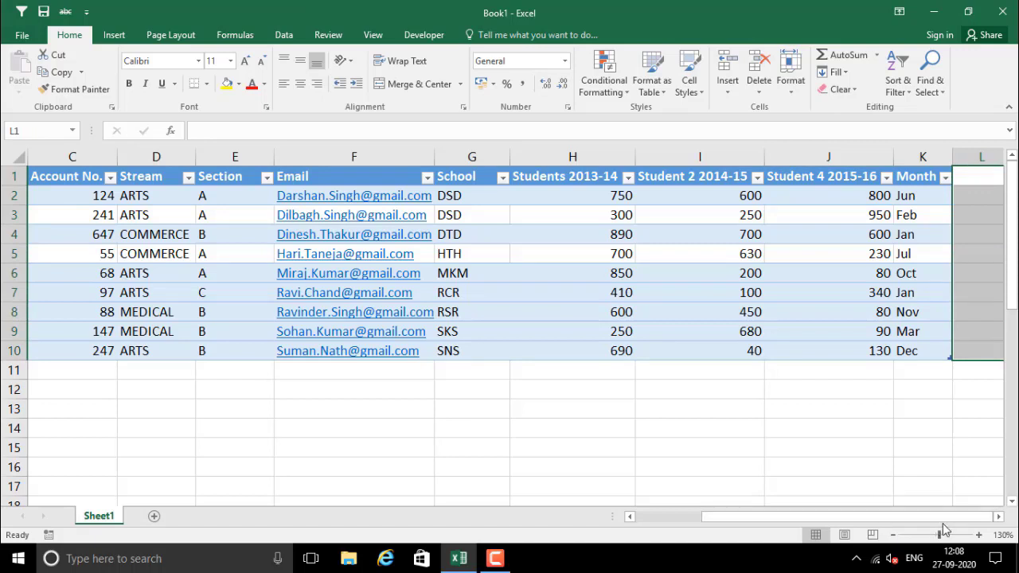
pyautogui.moveTo(954, 516); pyautogui.dragTo(961, 521)
pyautogui.click(980, 177)
pyautogui.click(998, 516)
pyautogui.click(999, 516)
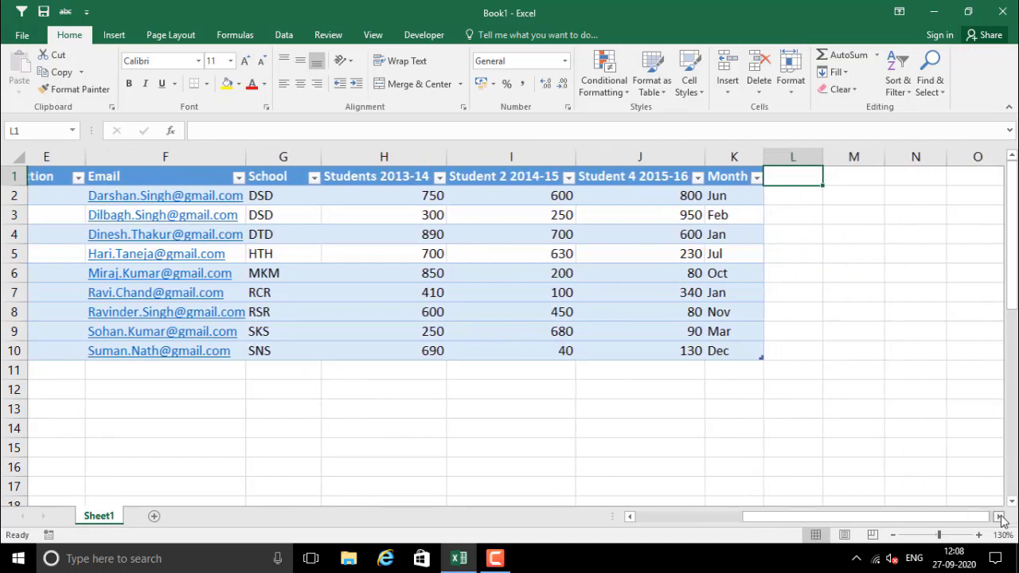
pyautogui.click(998, 516)
pyautogui.click(737, 182)
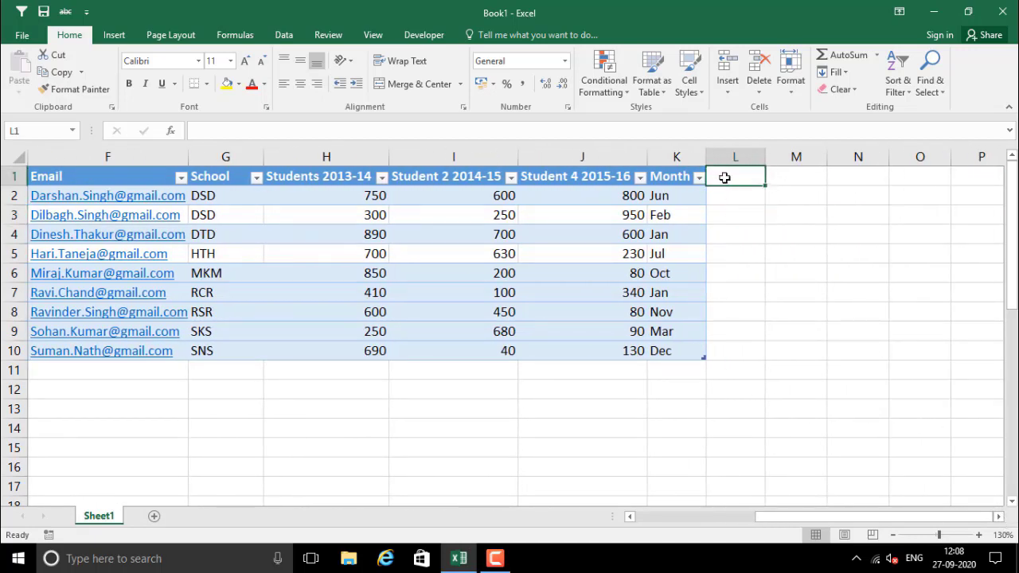
pyautogui.click(725, 197)
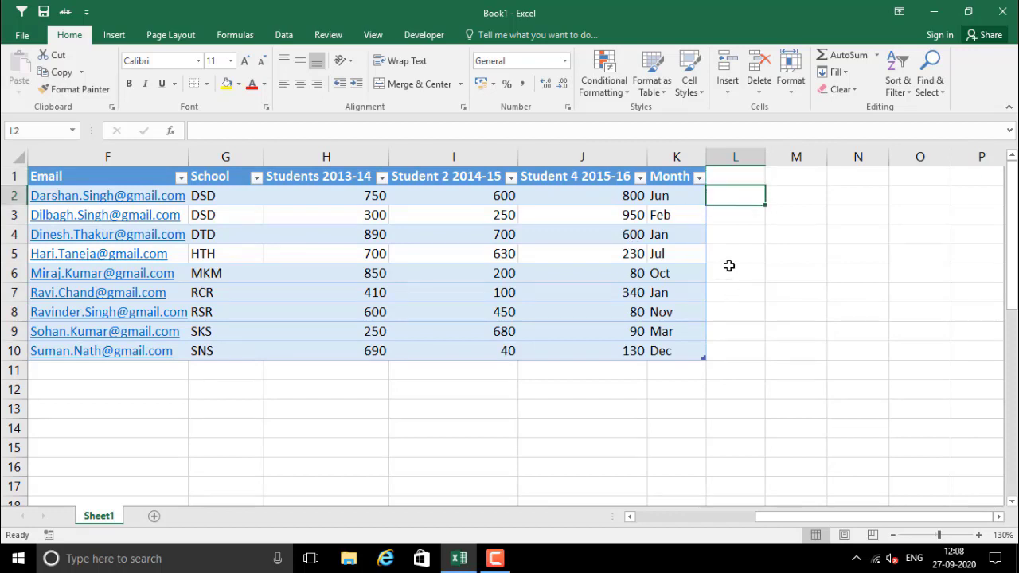
# Create a line sparkline with data range H2:J2 and location $L$2
pyautogui.click(112, 37)
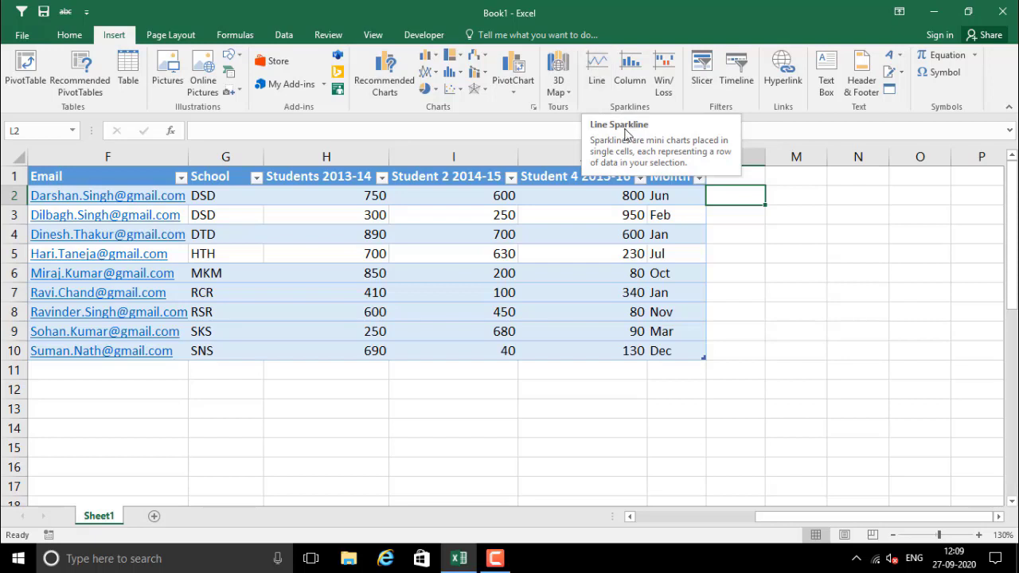
pyautogui.click(596, 71)
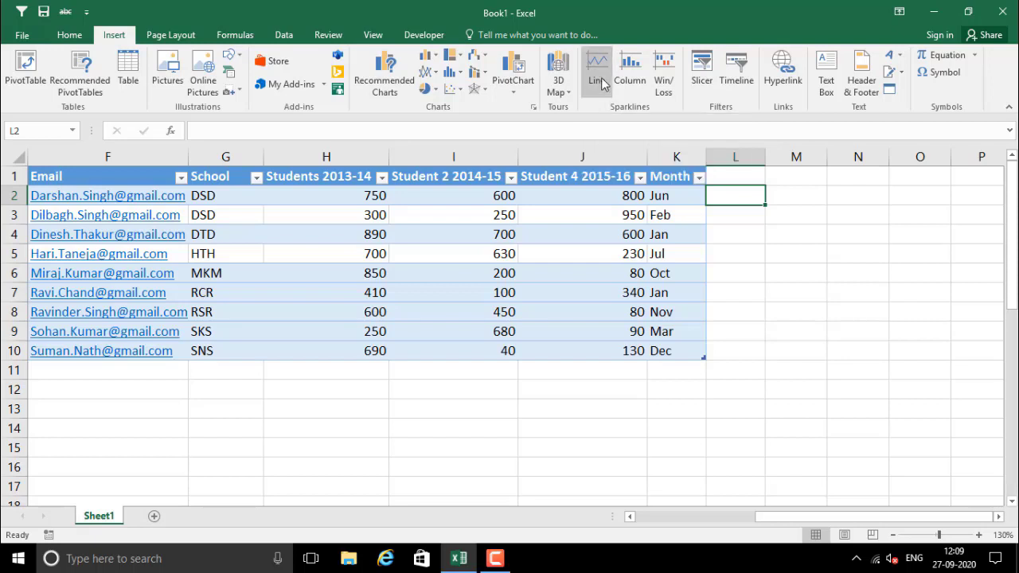
pyautogui.moveTo(675, 355); pyautogui.dragTo(680, 394)
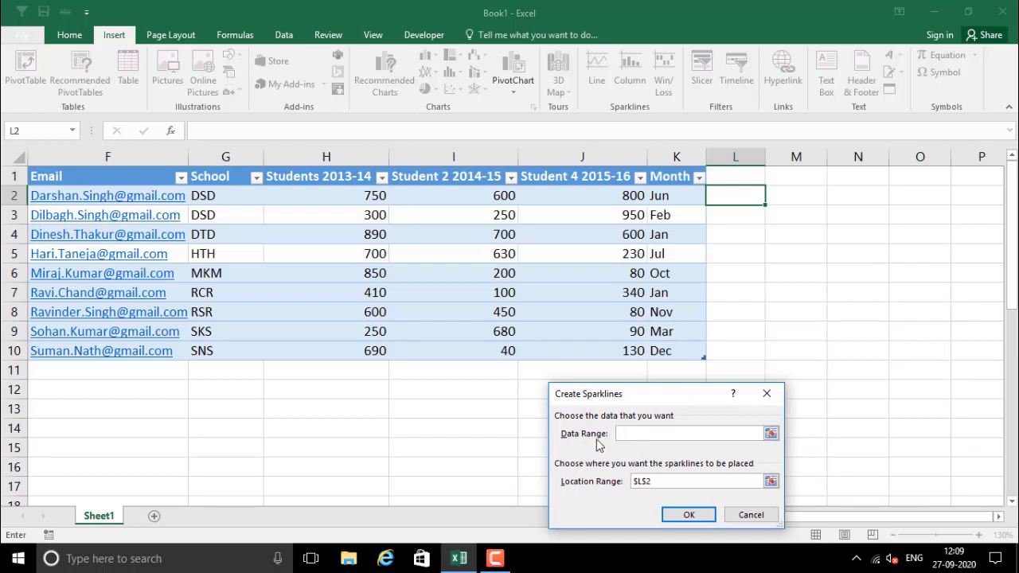
pyautogui.click(770, 434)
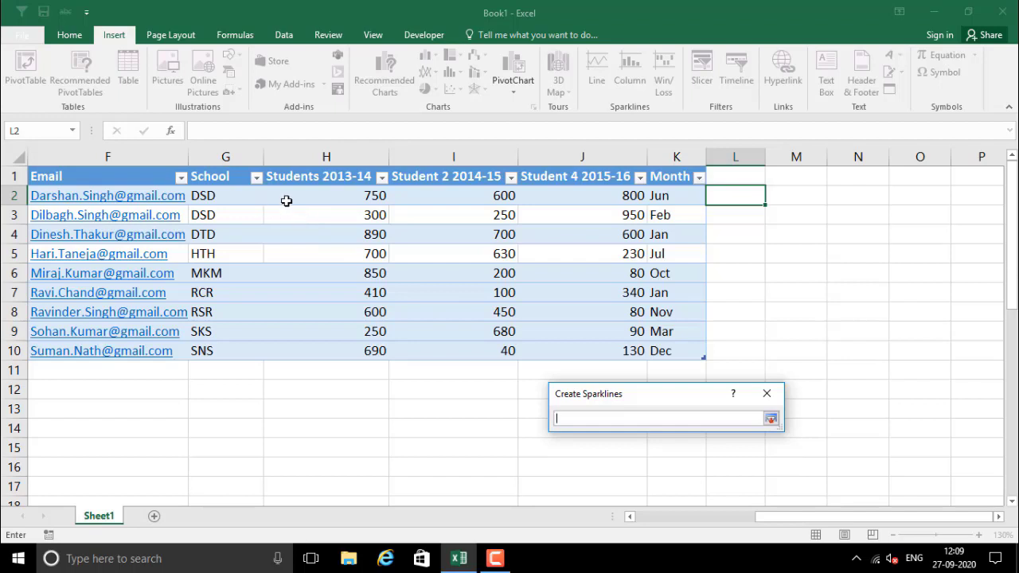
pyautogui.moveTo(291, 199); pyautogui.dragTo(618, 196)
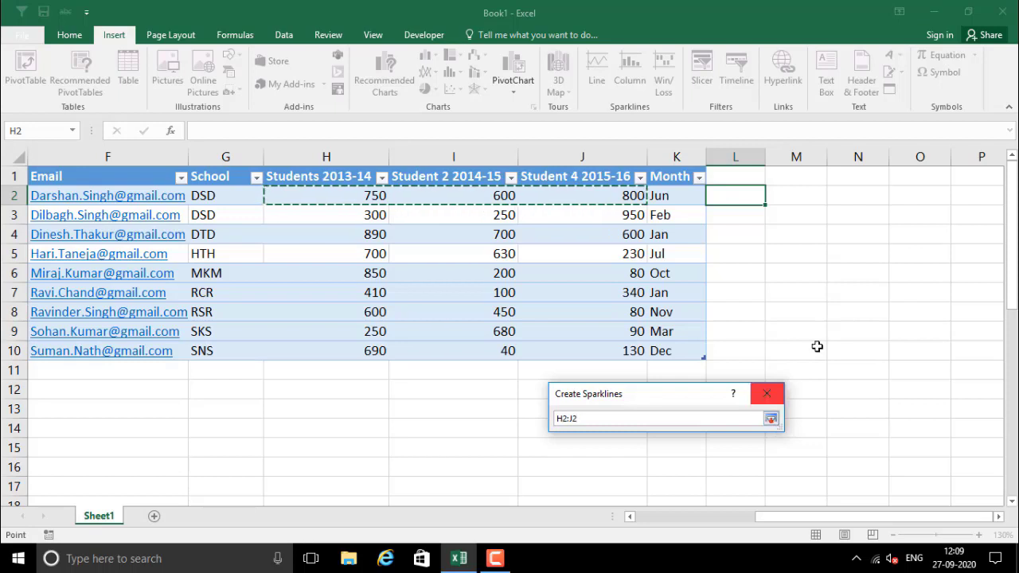
pyautogui.press('Return')
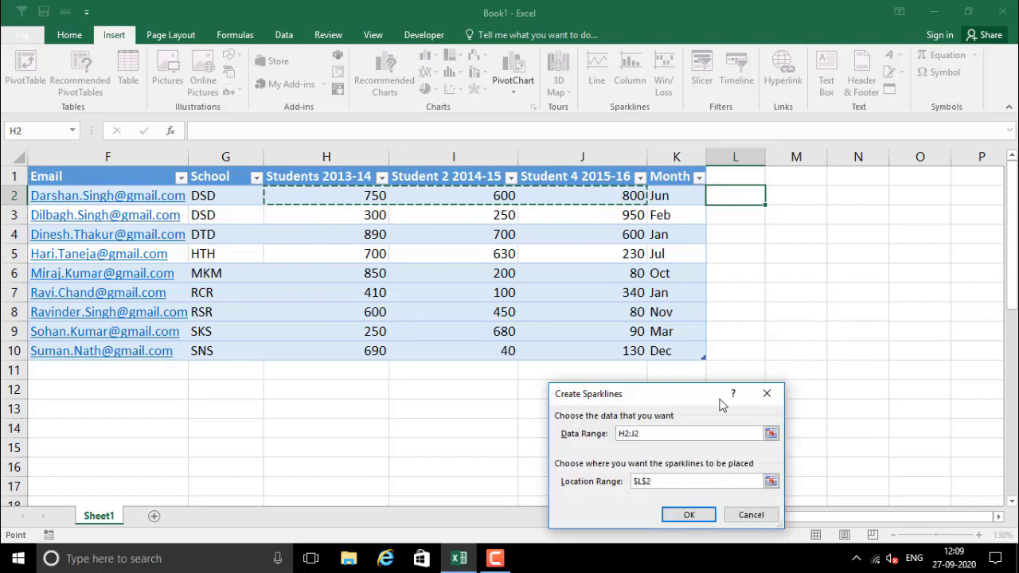
pyautogui.moveTo(679, 398); pyautogui.dragTo(750, 345)
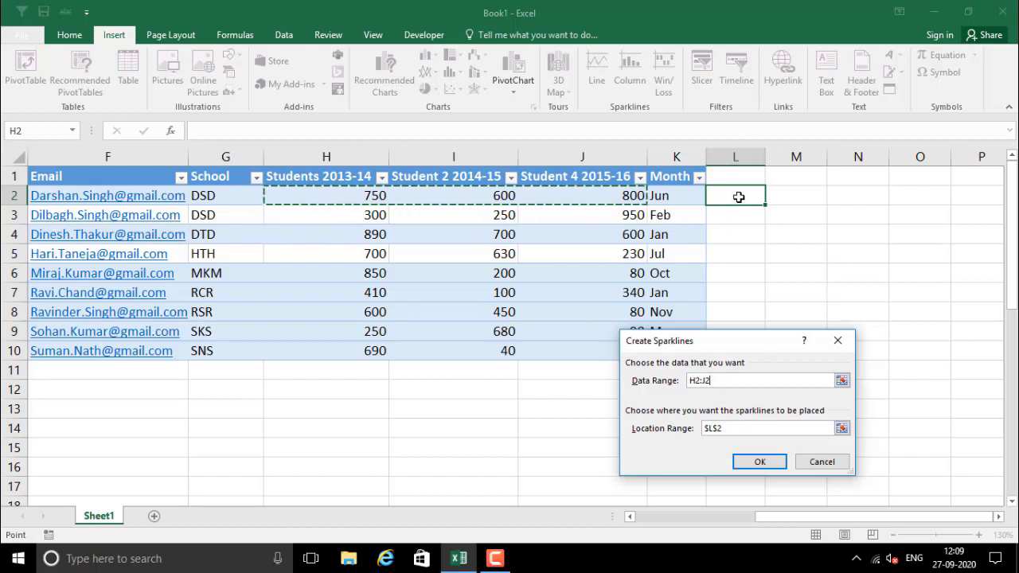
pyautogui.click(757, 463)
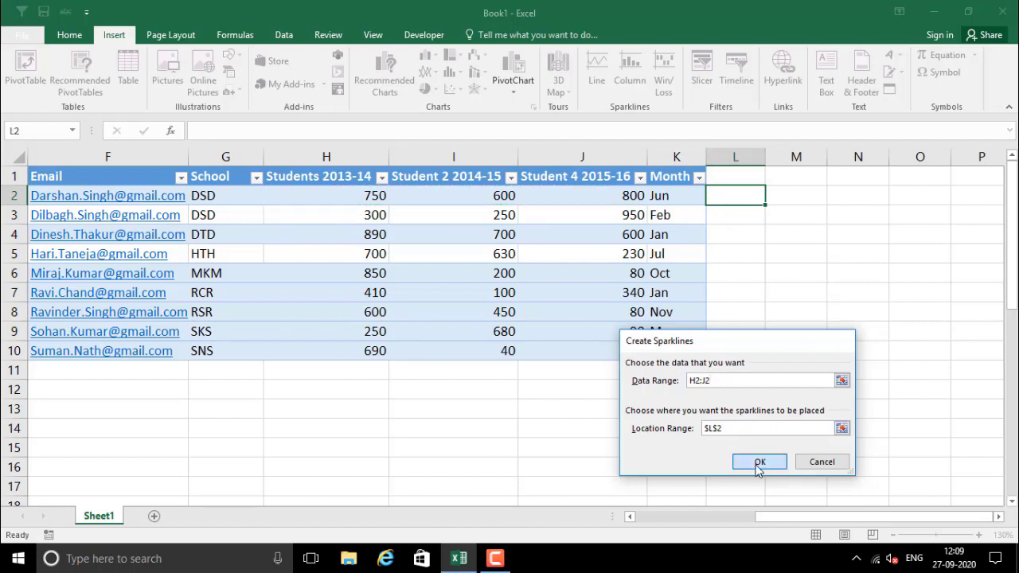
pyautogui.click(732, 291)
# Try the High, Low, First and Last point options on L2's sparkline, then turn on Markers
pyautogui.press('Up')
pyautogui.click(729, 199)
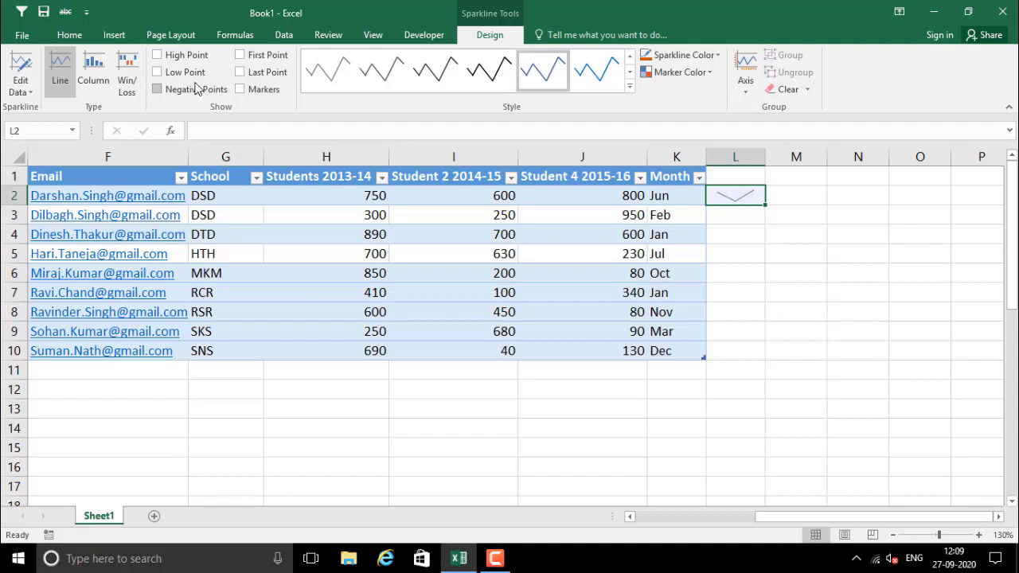
pyautogui.click(179, 55)
pyautogui.click(164, 55)
pyautogui.click(174, 75)
pyautogui.click(257, 57)
pyautogui.click(256, 72)
pyautogui.click(254, 73)
pyautogui.click(251, 57)
pyautogui.click(257, 94)
# Fill the sparkline down to L10 and apply the blue style with dark markers
pyautogui.moveTo(765, 206); pyautogui.dragTo(771, 348)
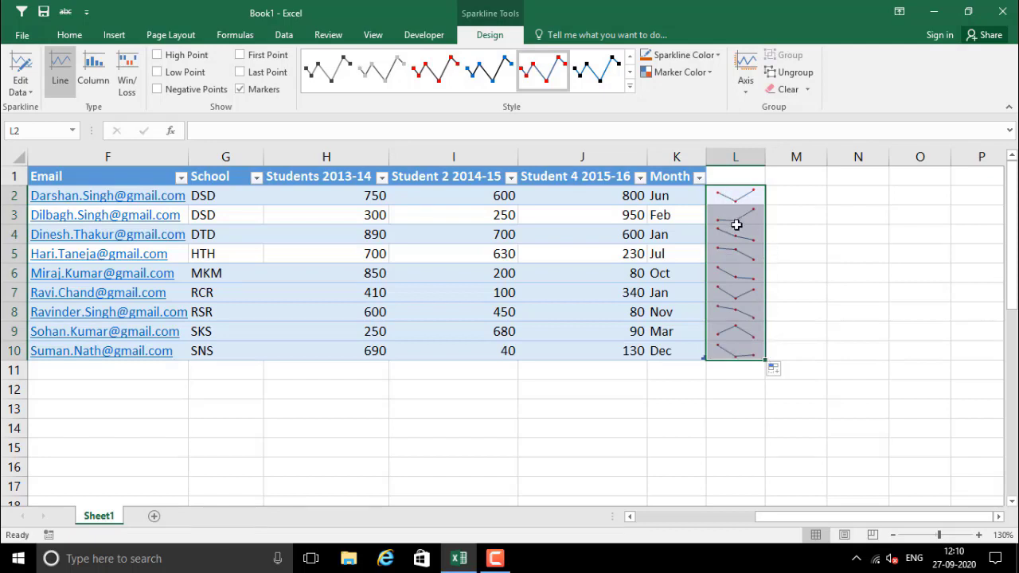
pyautogui.click(777, 231)
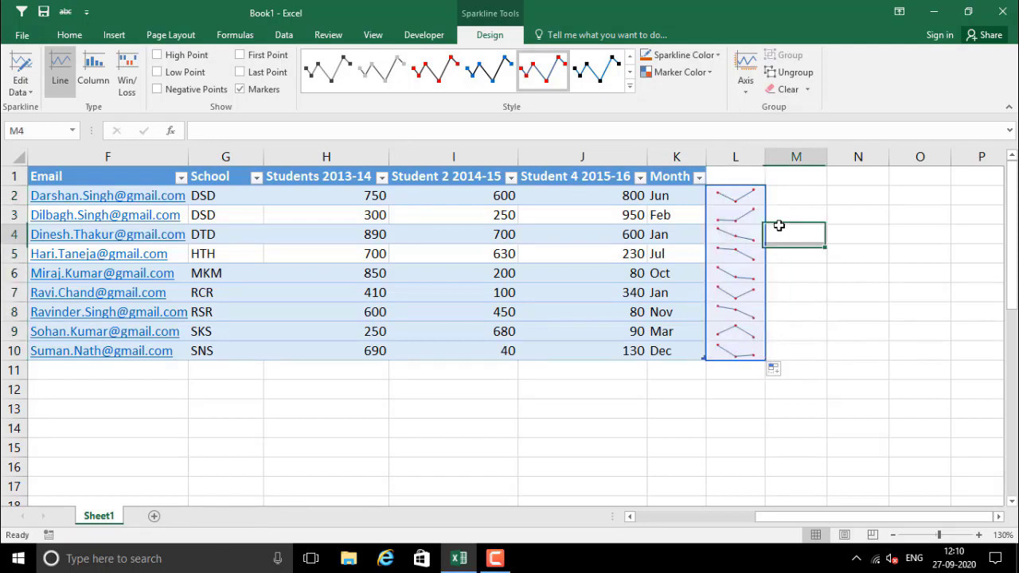
pyautogui.moveTo(741, 193); pyautogui.dragTo(753, 358)
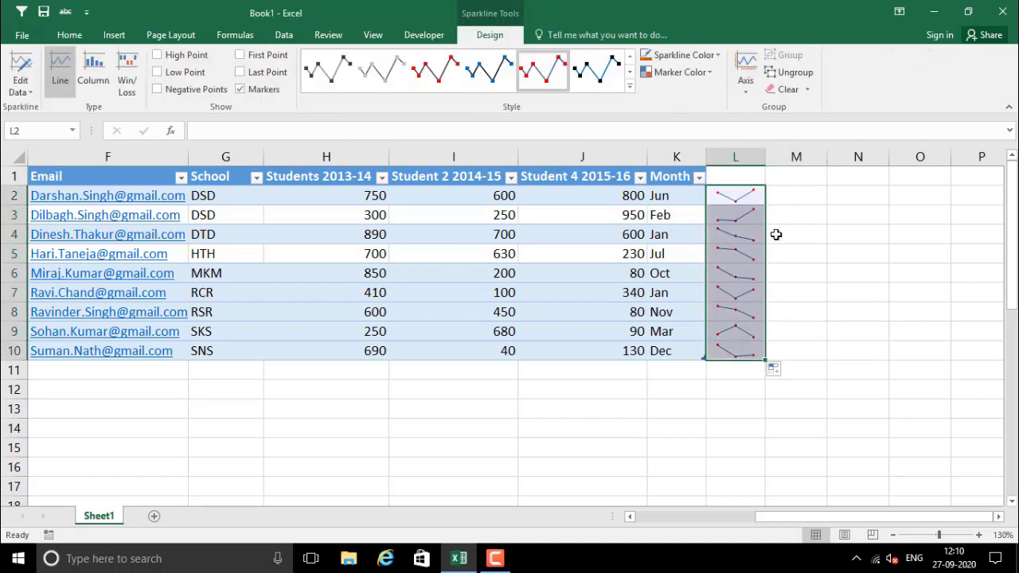
pyautogui.click(775, 231)
pyautogui.moveTo(744, 196); pyautogui.dragTo(748, 357)
pyautogui.click(485, 62)
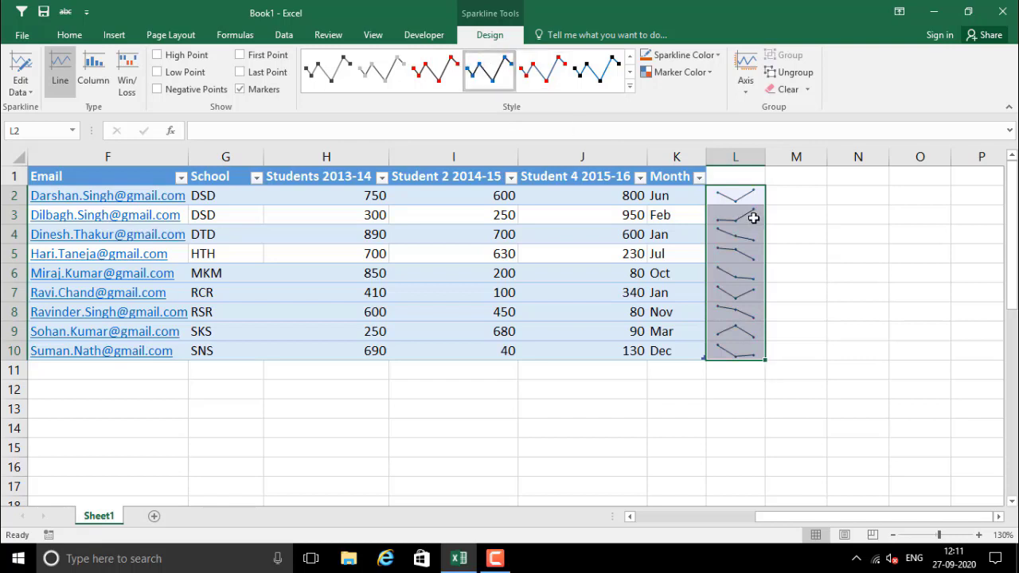
pyautogui.click(595, 78)
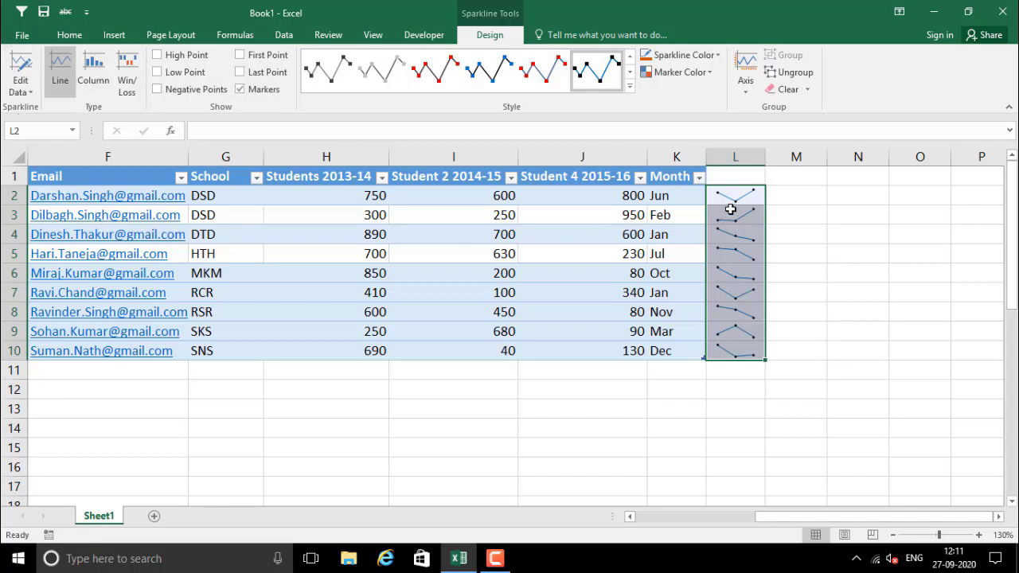
# Switch the sparklines to Column, then Win/Loss, then back to Line
pyautogui.click(94, 77)
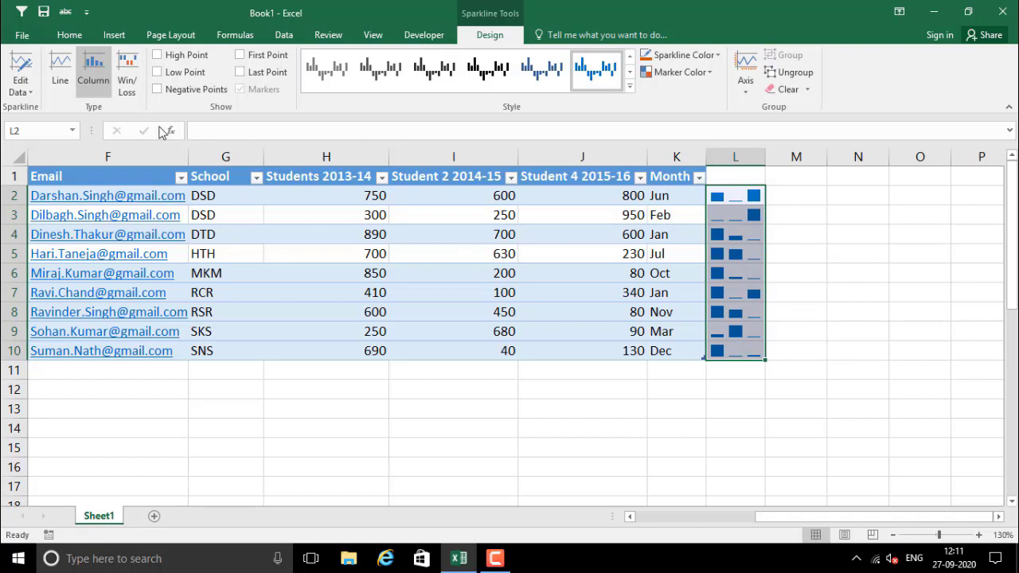
pyautogui.click(127, 75)
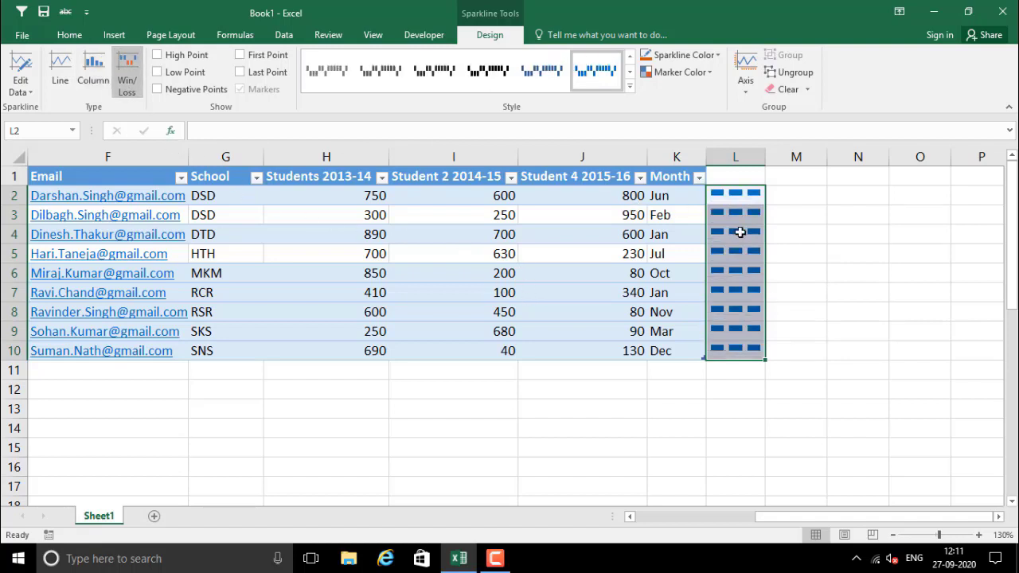
pyautogui.click(53, 75)
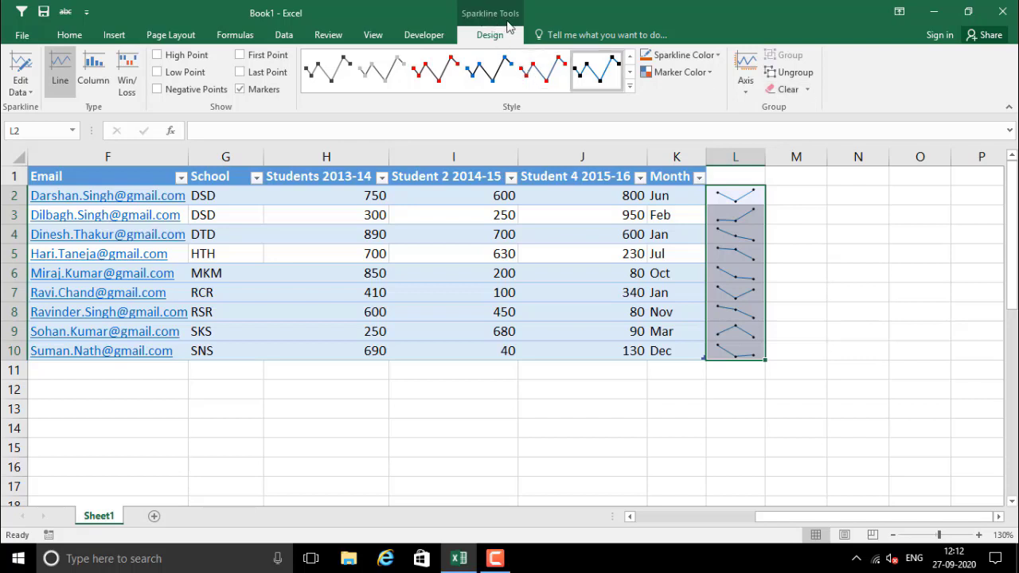
# Clear the selected sparklines from L2:L10
pyautogui.click(808, 90)
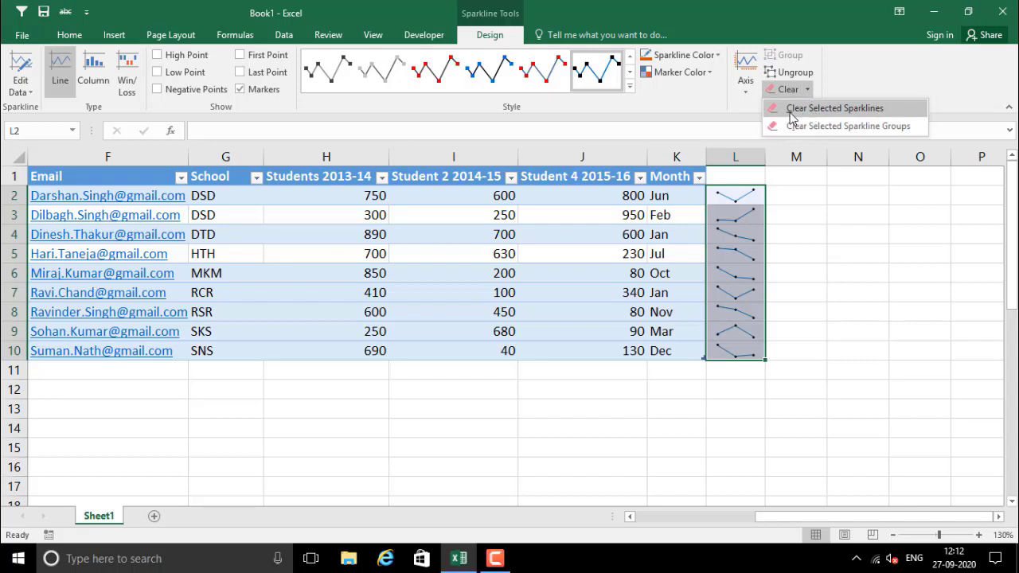
pyautogui.click(834, 108)
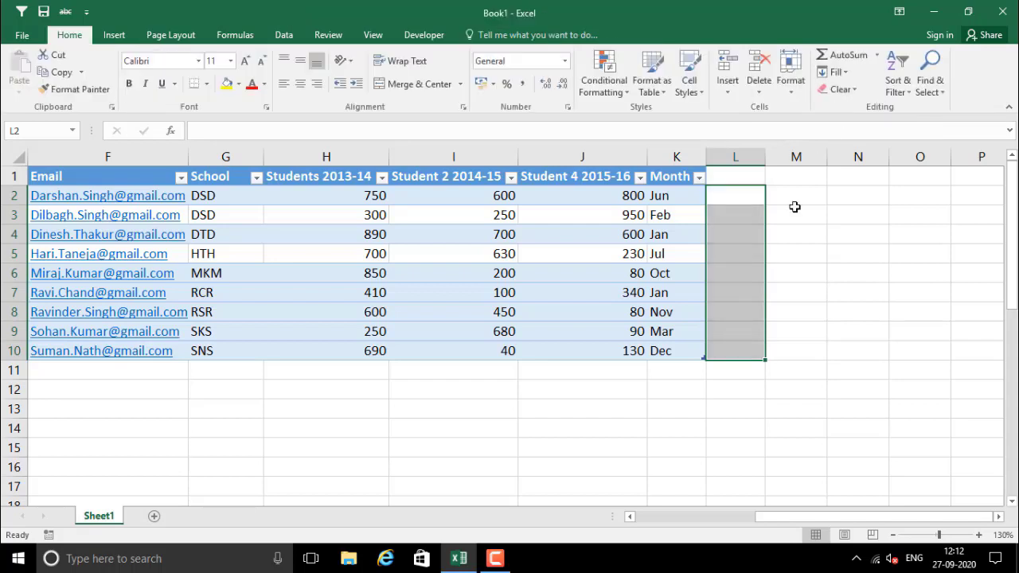
pyautogui.click(726, 232)
pyautogui.moveTo(731, 194); pyautogui.dragTo(743, 355)
pyautogui.click(747, 239)
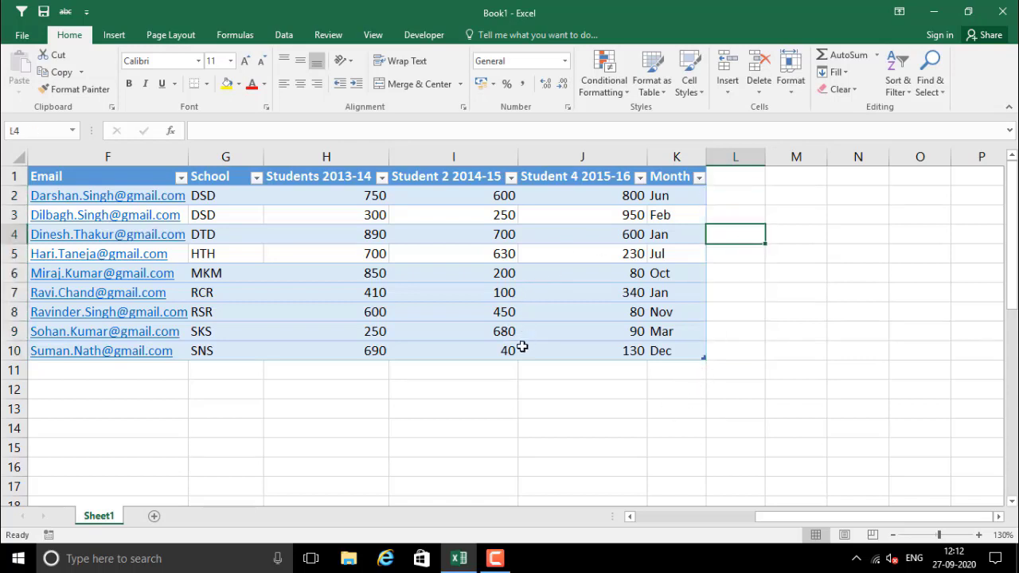
# Add line sparklines for the three student columns via Quick Analysis, landing in the Month column
pyautogui.moveTo(338, 195); pyautogui.dragTo(585, 221)
pyautogui.click(730, 200)
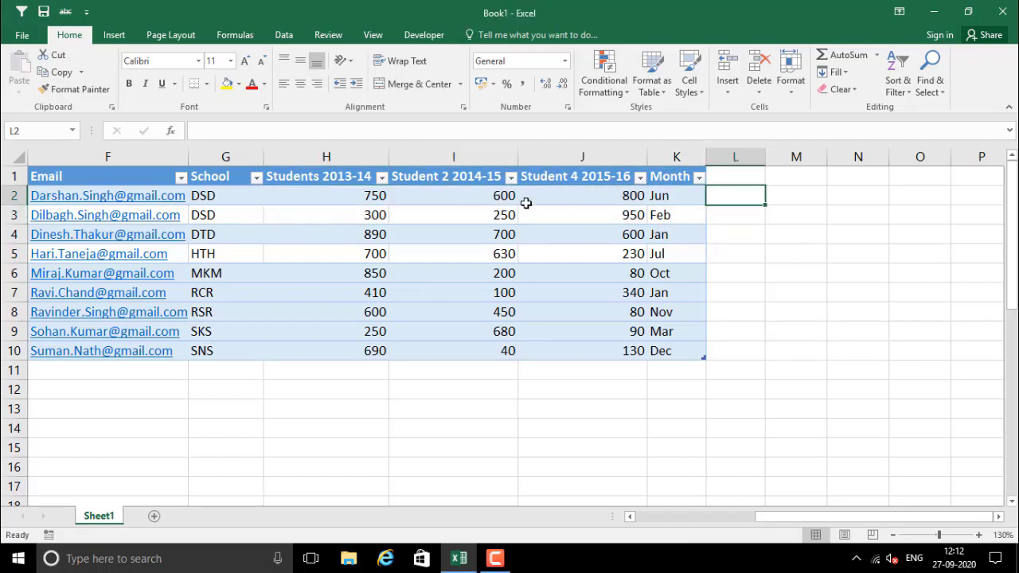
pyautogui.moveTo(377, 196); pyautogui.dragTo(586, 347)
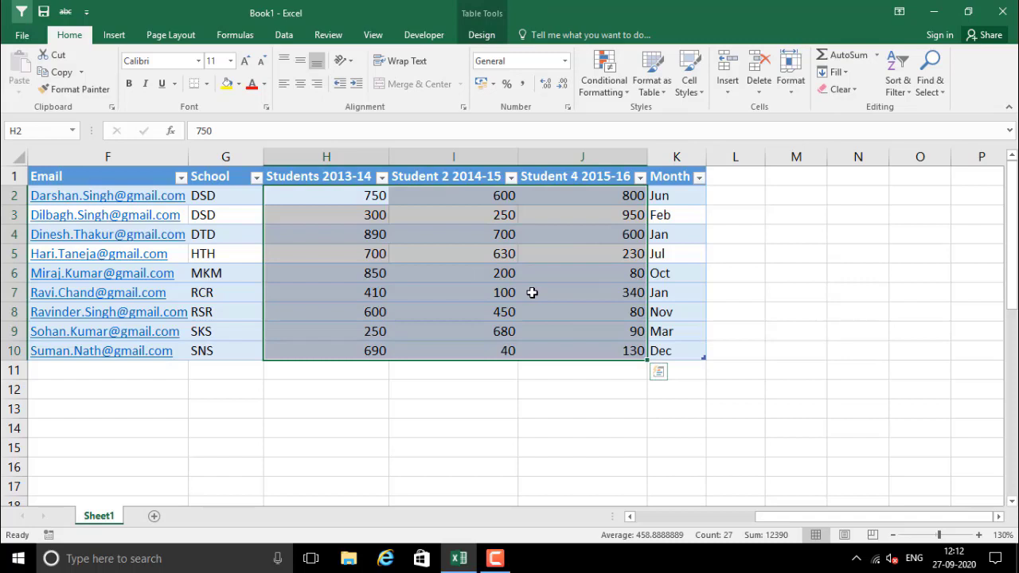
pyautogui.moveTo(341, 170); pyautogui.dragTo(567, 347)
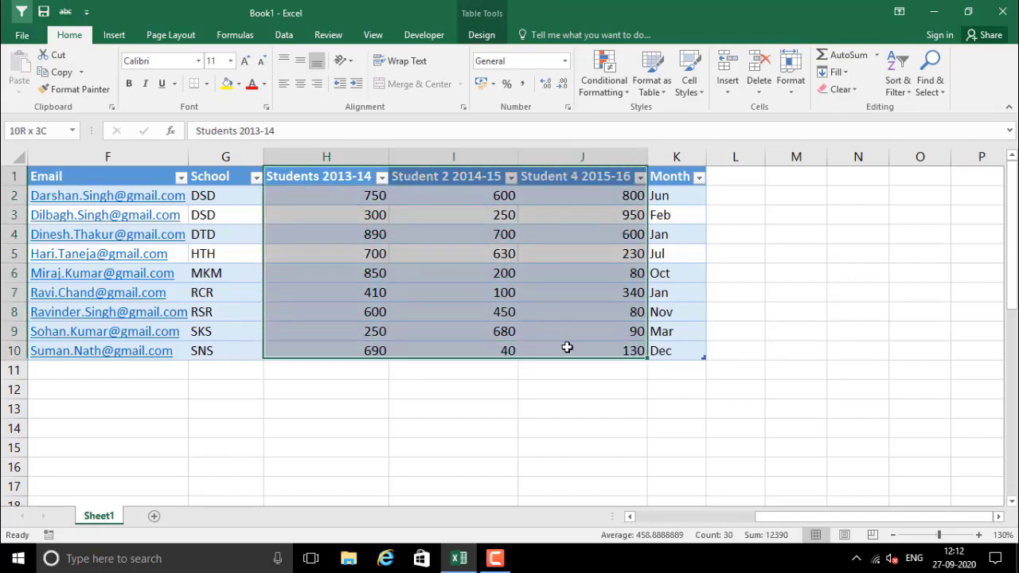
pyautogui.rightClick(551, 298)
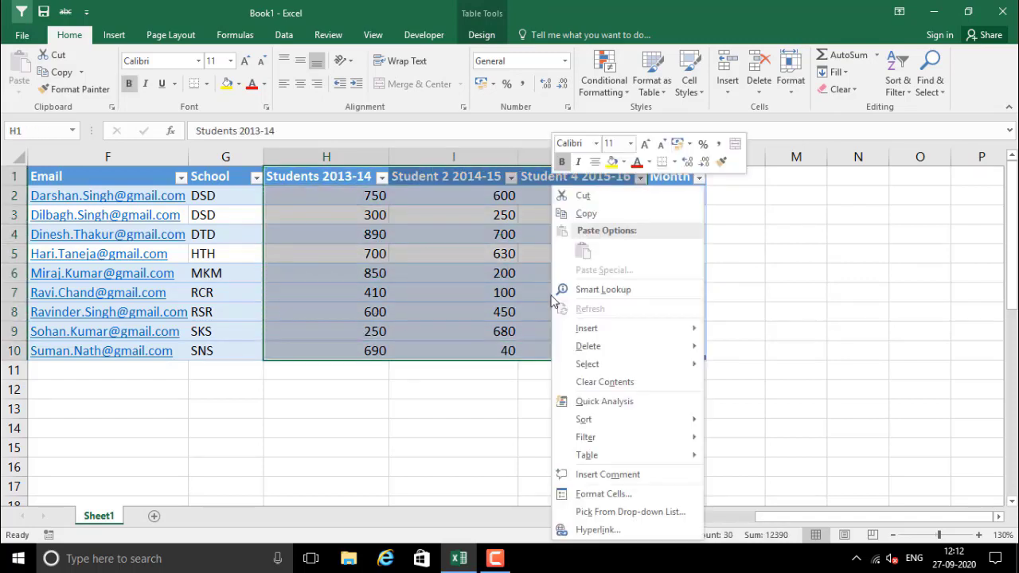
pyautogui.click(606, 404)
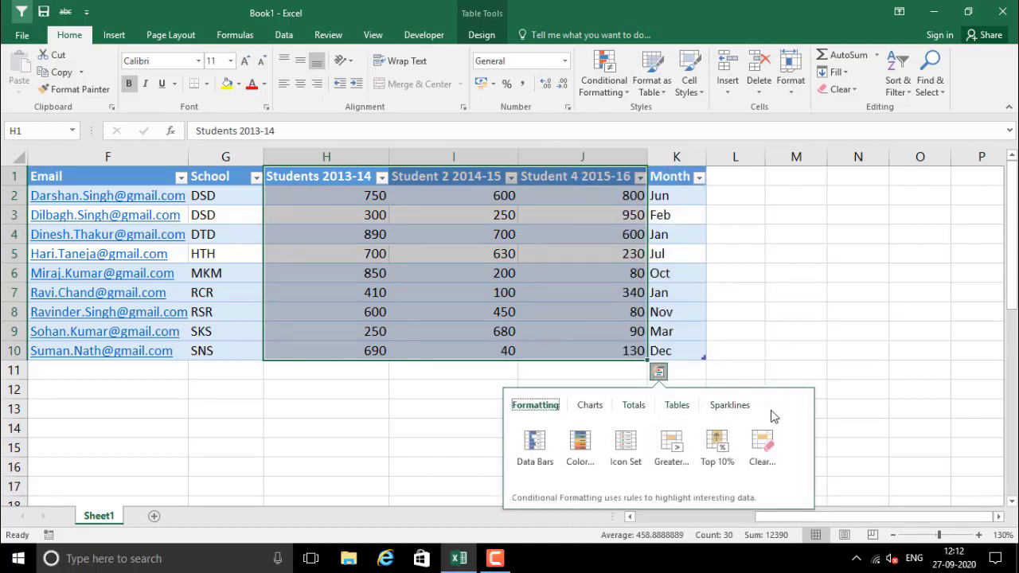
pyautogui.click(730, 408)
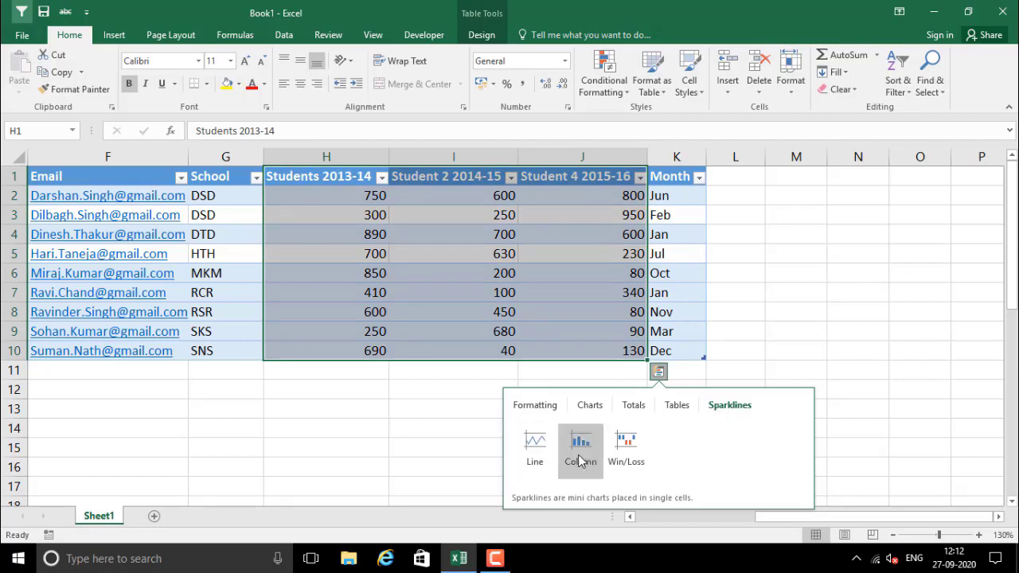
pyautogui.click(535, 464)
# Clear the sparklines from K2:K10, leaving the month names
pyautogui.click(714, 223)
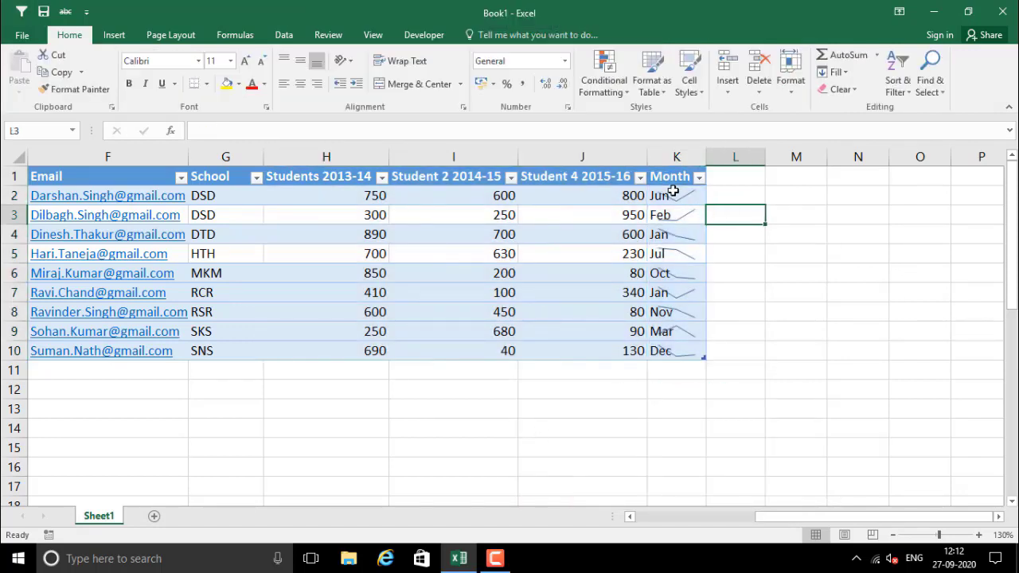
pyautogui.moveTo(676, 193); pyautogui.dragTo(685, 339)
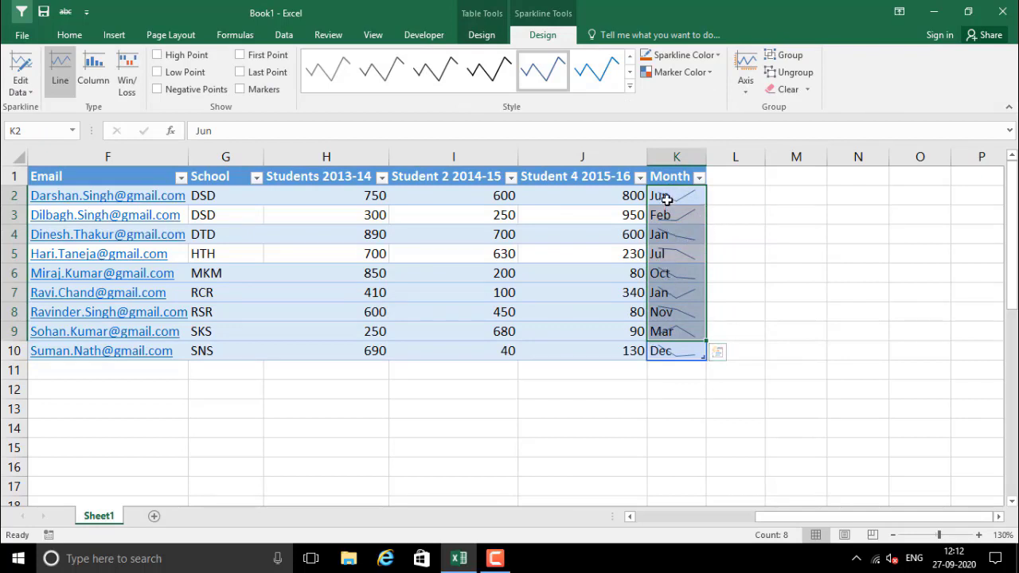
pyautogui.moveTo(667, 199); pyautogui.dragTo(686, 350)
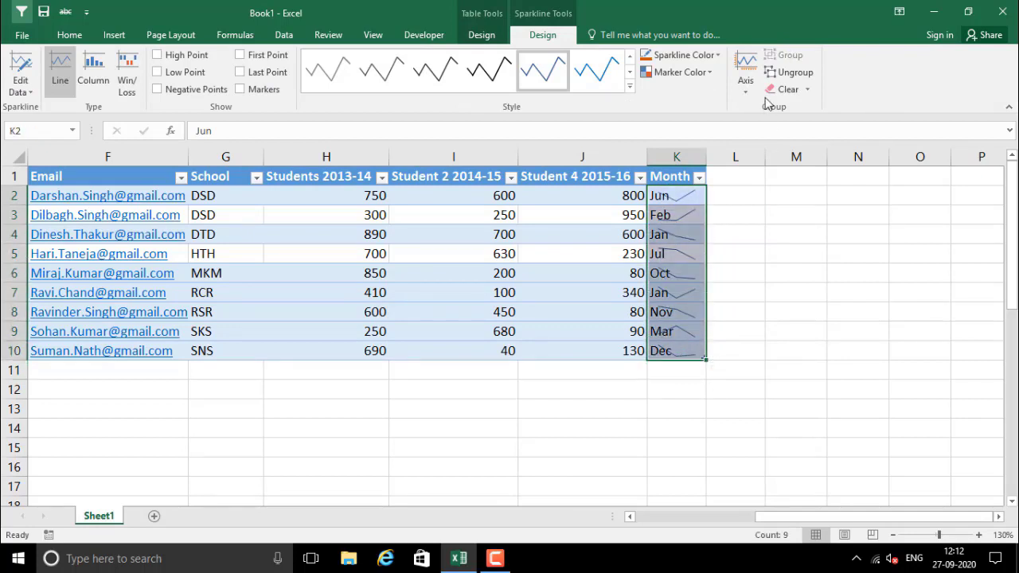
pyautogui.click(788, 89)
pyautogui.click(794, 311)
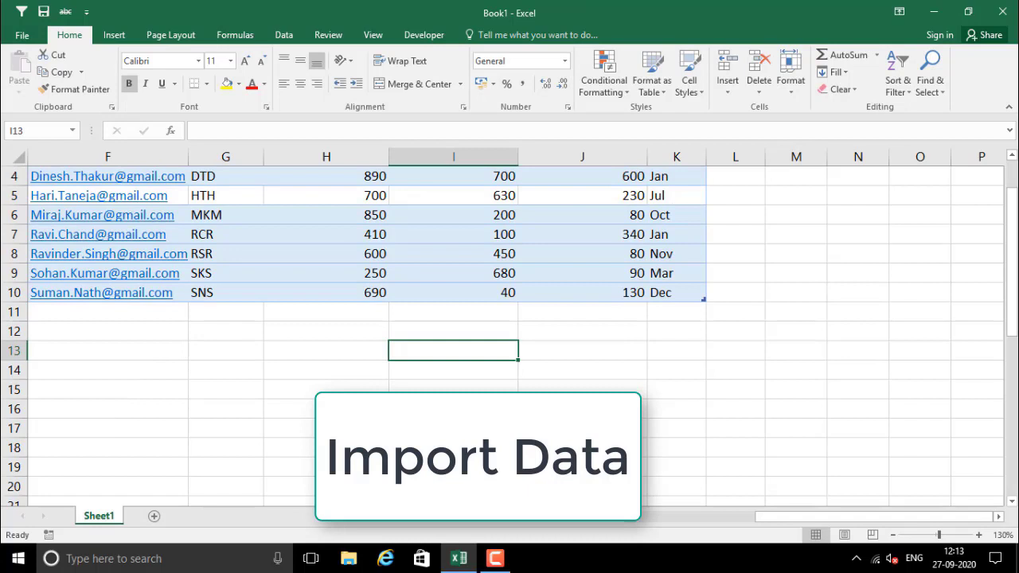
pyautogui.scroll(1, 510, 318)
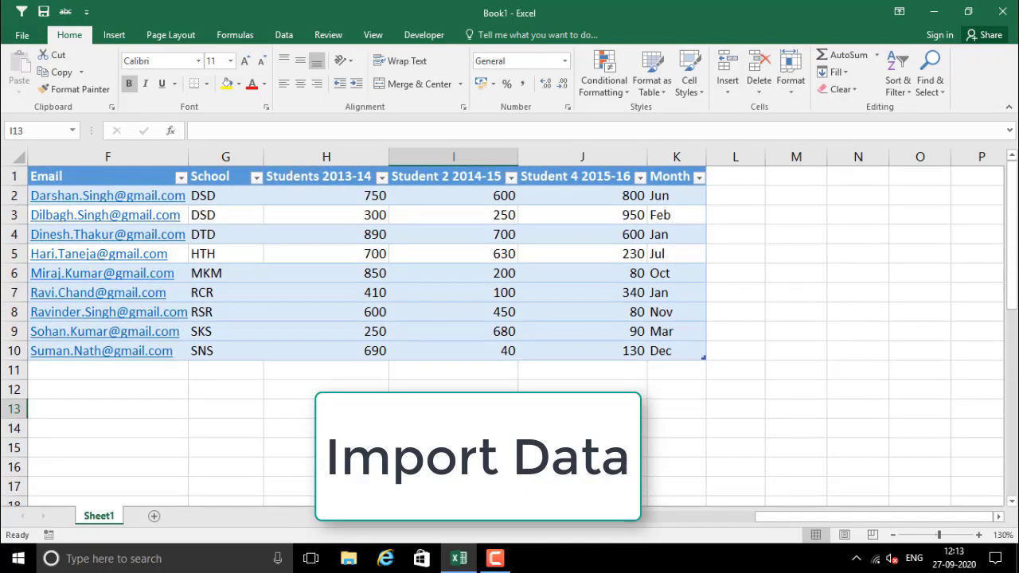
pyautogui.click(532, 409)
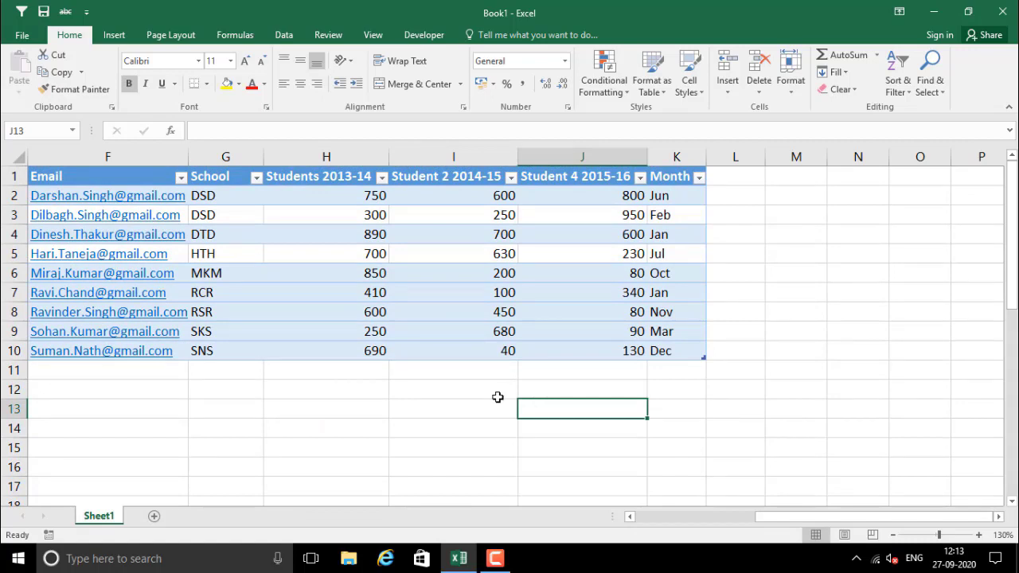
pyautogui.click(497, 397)
pyautogui.scroll(-1, 491, 416)
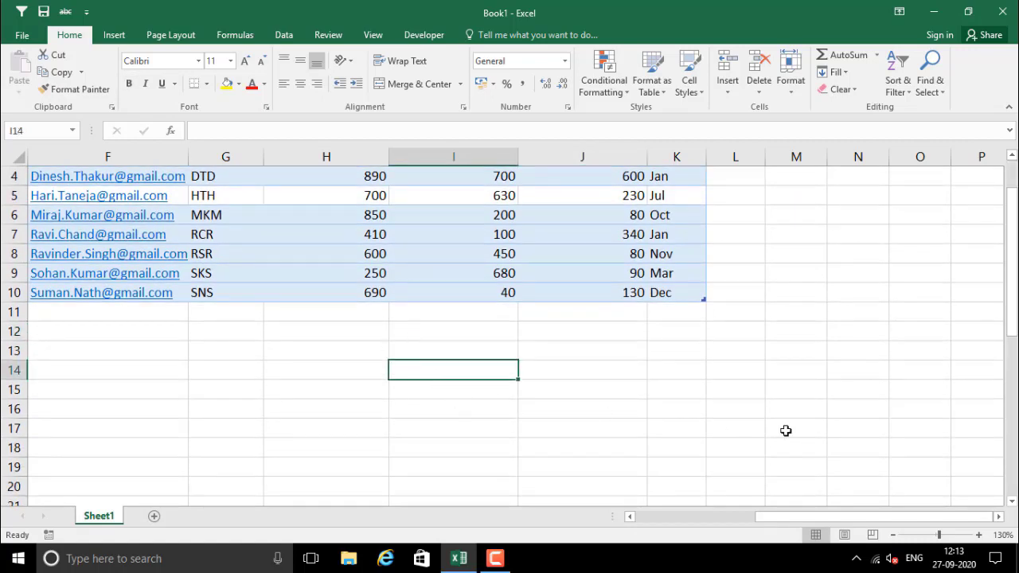
pyautogui.click(877, 559)
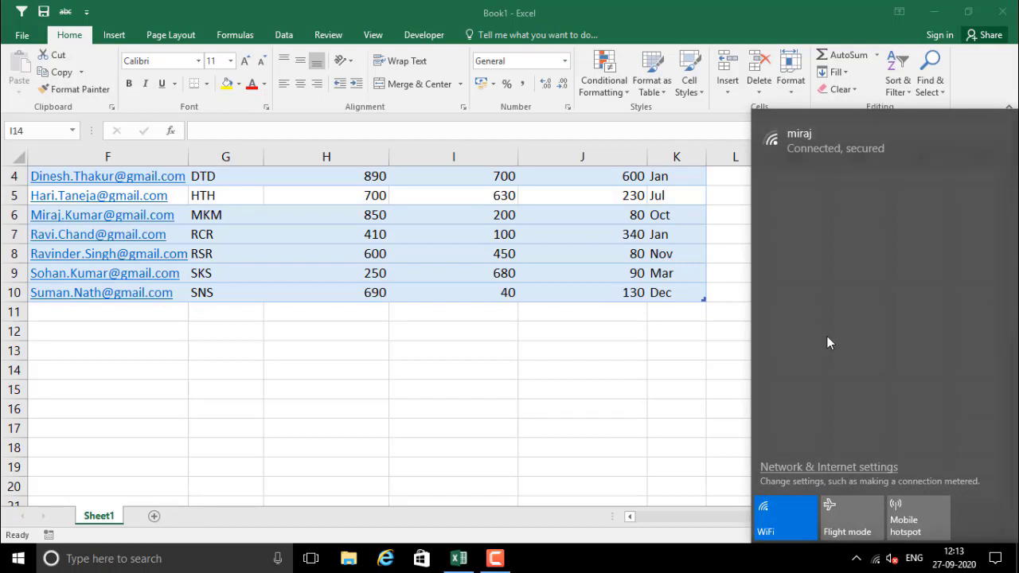
pyautogui.click(877, 563)
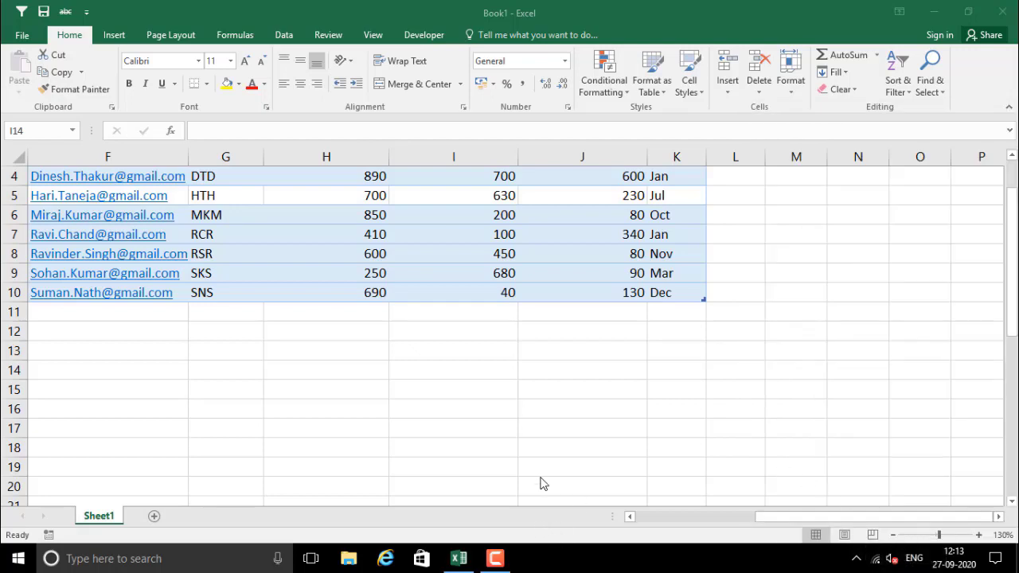
pyautogui.click(430, 378)
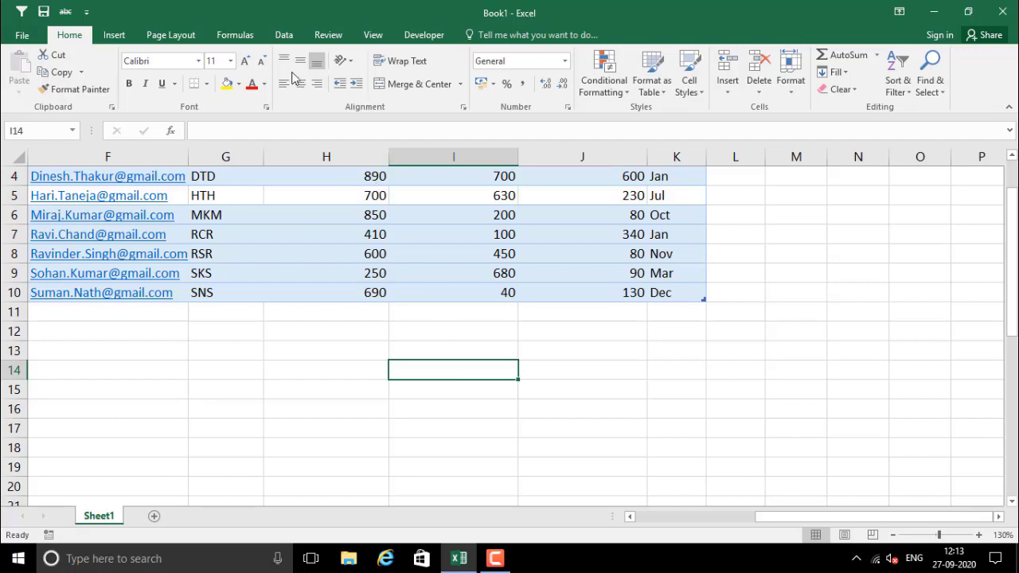
pyautogui.click(284, 35)
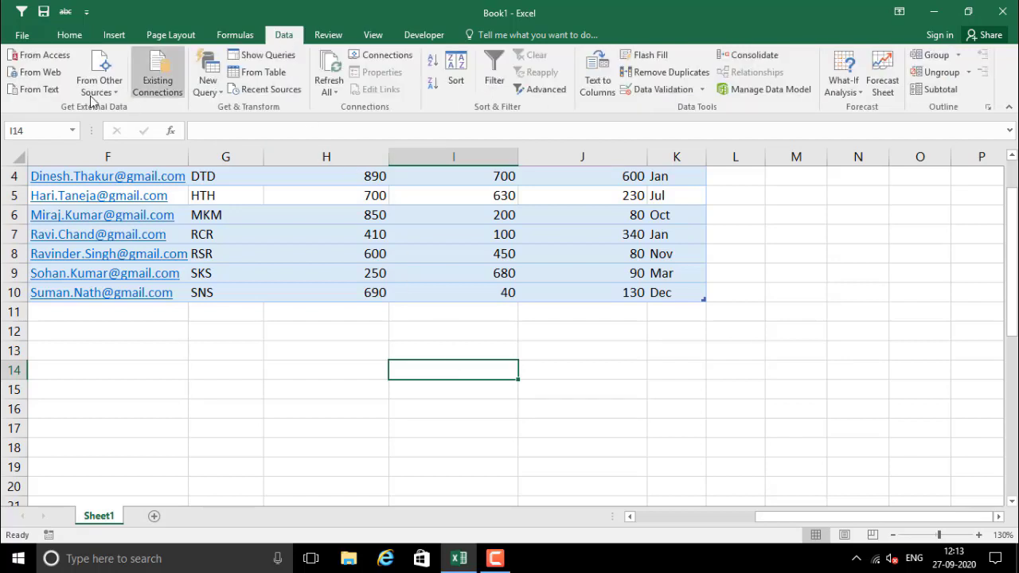
pyautogui.click(38, 79)
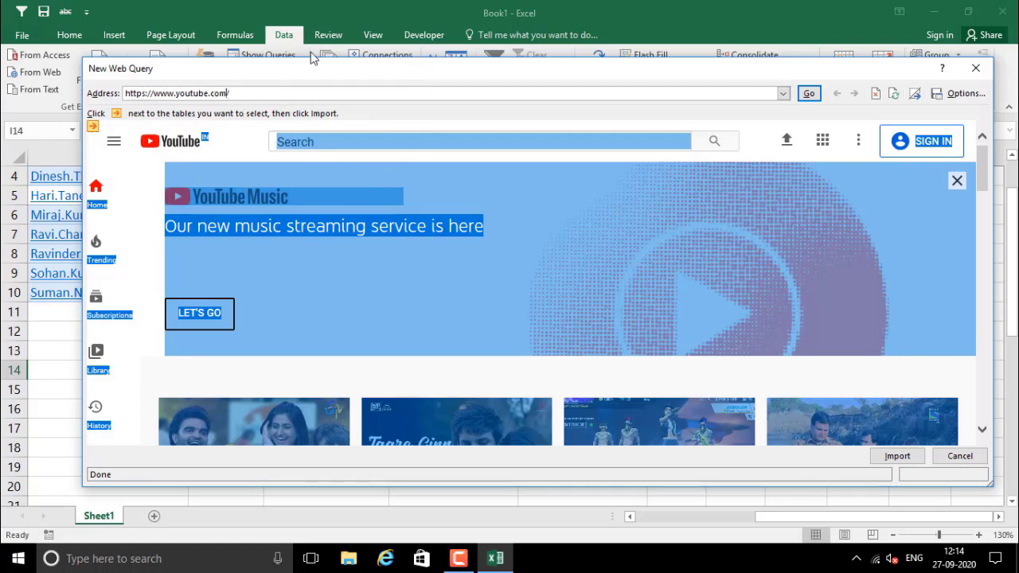
pyautogui.press('BackSpace')
pyautogui.press('BackSpace')
pyautogui.press('BackSpace')
pyautogui.press('BackSpace')
pyautogui.press('BackSpace')
pyautogui.press('BackSpace')
pyautogui.press('BackSpace')
pyautogui.press('BackSpace')
pyautogui.press('BackSpace')
pyautogui.press('BackSpace')
pyautogui.press('BackSpace')
pyautogui.press('BackSpace')
pyautogui.press('BackSpace')
pyautogui.press('BackSpace')
pyautogui.write('x-ra')
pyautogui.press('BackSpace')
pyautogui.press('BackSpace')
pyautogui.press('BackSpace')
pyautogui.press('BackSpace')
pyautogui.write('x-rates.com/')
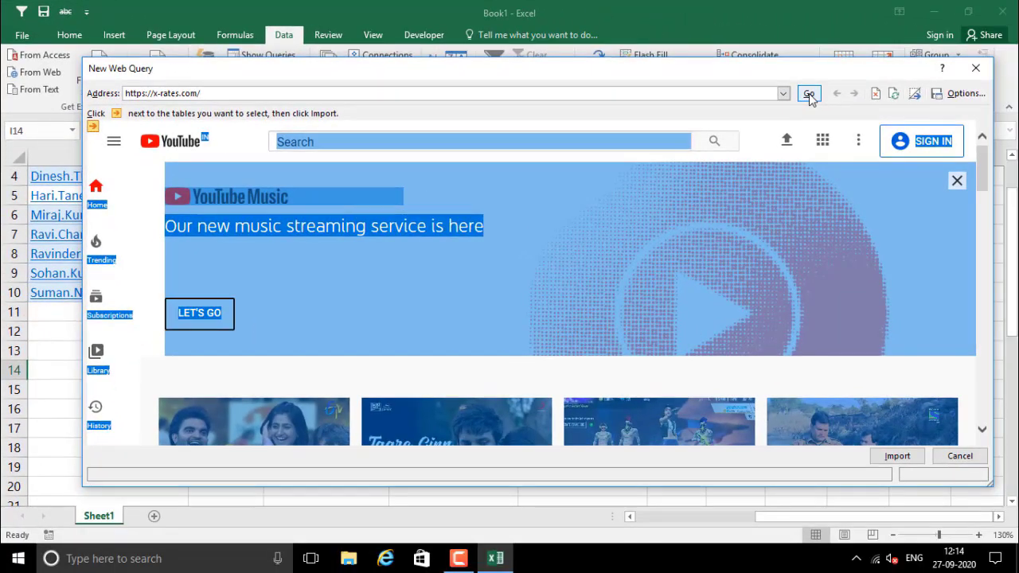
# Load x-rates.com in the preview, accept the script error, and scroll to the cross-rates table
pyautogui.click(809, 94)
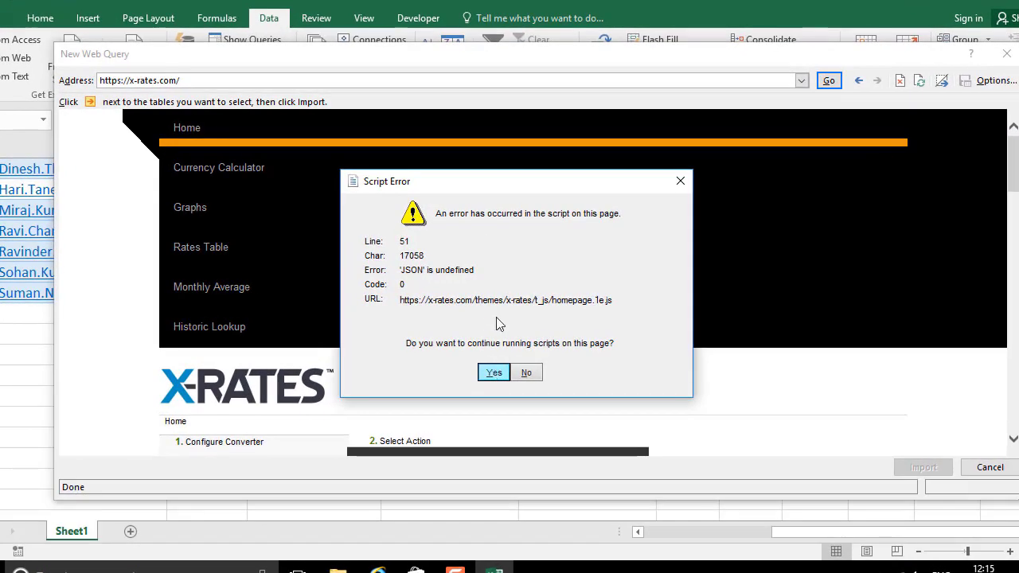
pyautogui.press('Return')
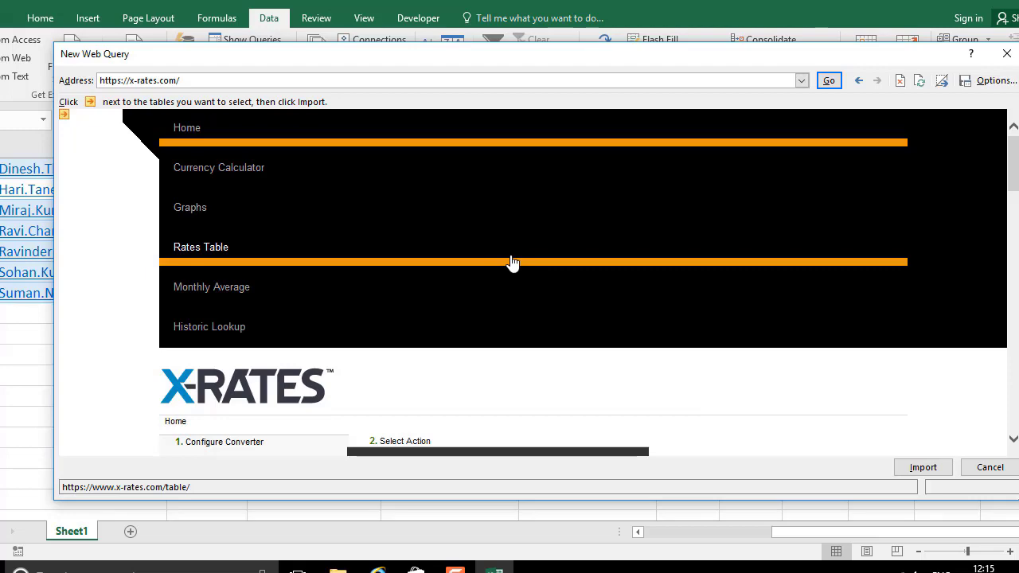
pyautogui.moveTo(1014, 168); pyautogui.dragTo(1016, 208)
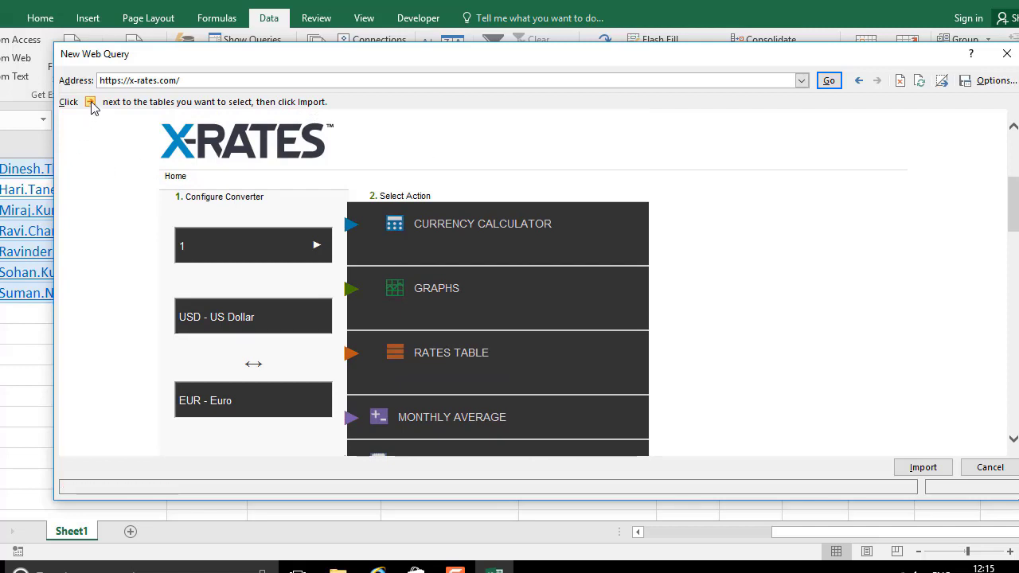
pyautogui.moveTo(1015, 191); pyautogui.dragTo(1014, 231)
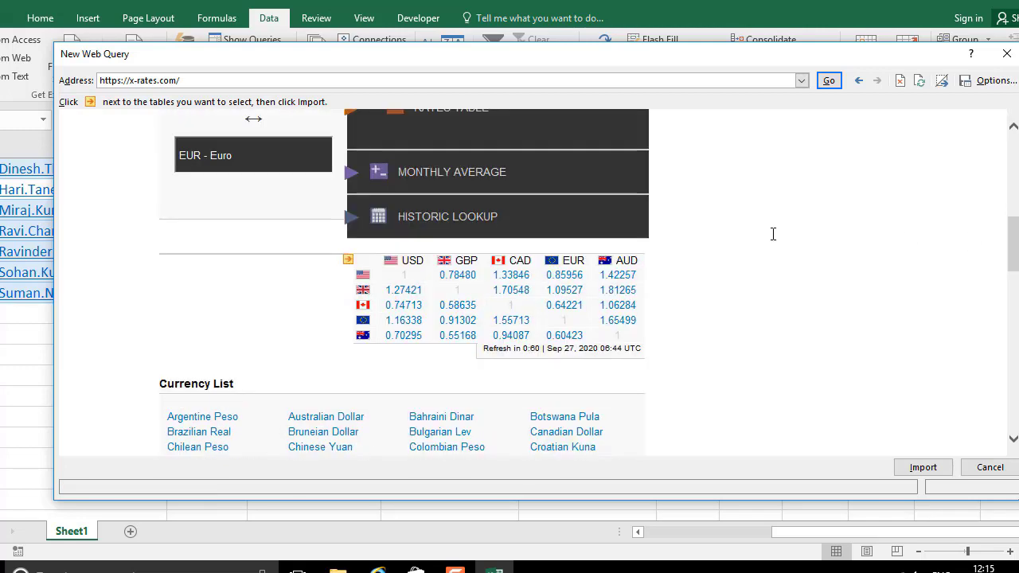
# Check the USD/GBP/CAD/EUR/AUD rates table and import it
pyautogui.click(348, 262)
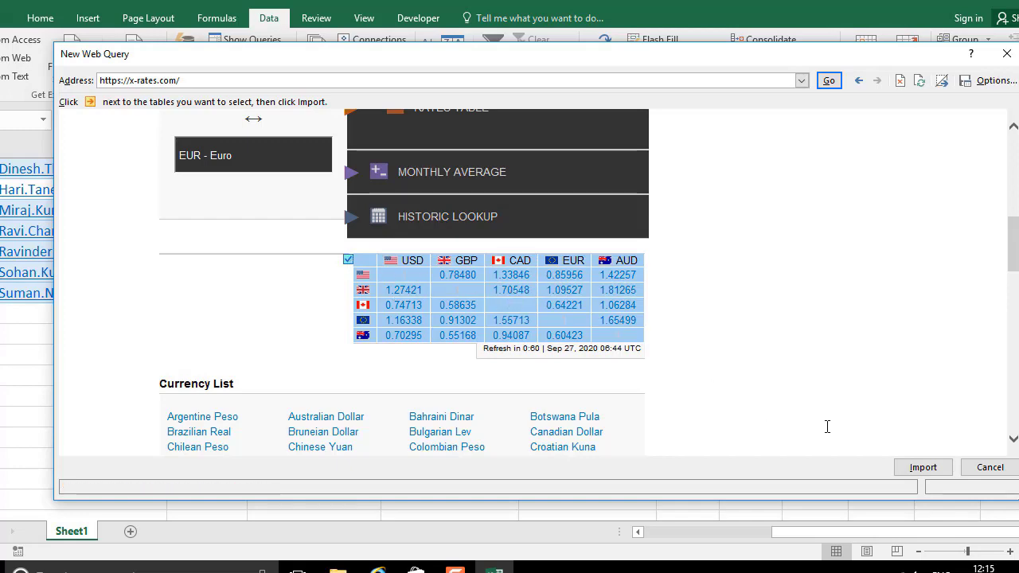
pyautogui.click(924, 468)
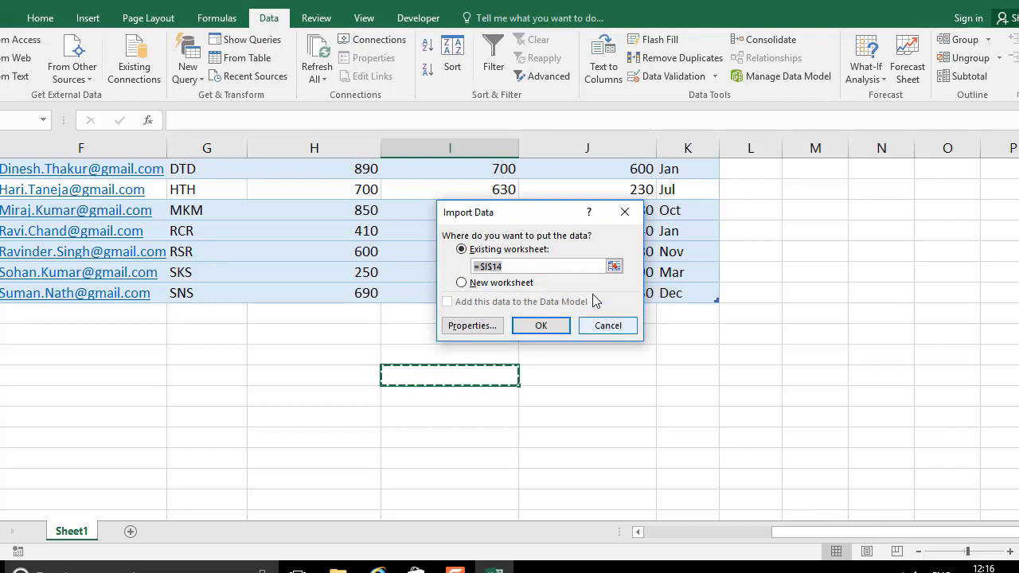
# Place the imported x-rates.com exchange-rate table in the existing sheet at cell I17
pyautogui.click(614, 266)
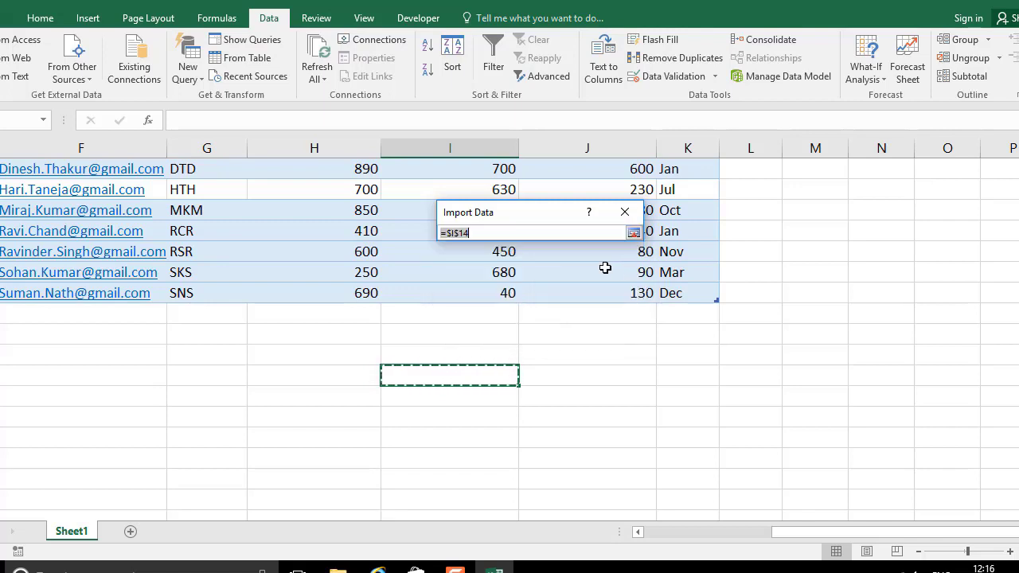
pyautogui.click(633, 233)
pyautogui.click(615, 264)
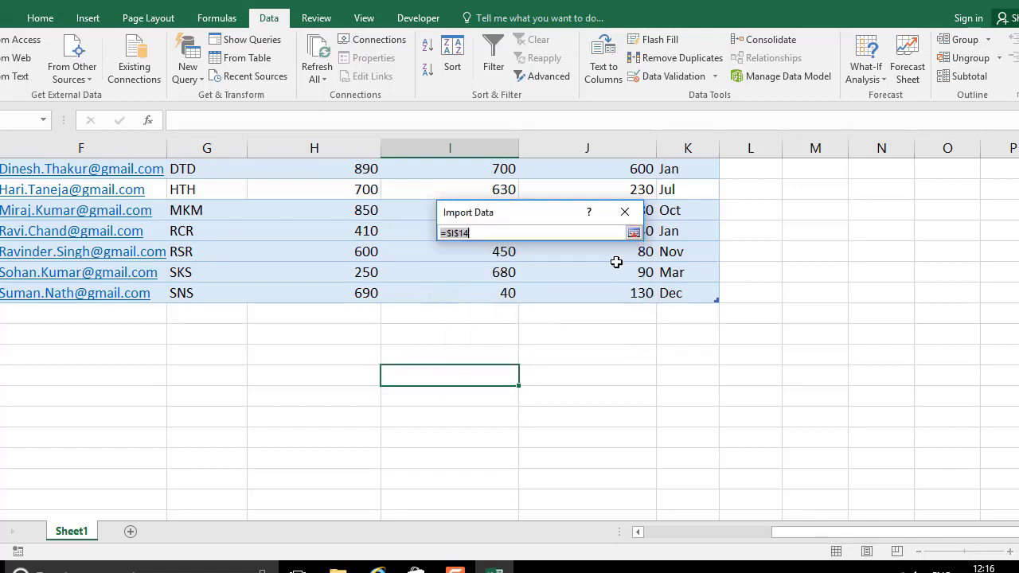
pyautogui.click(459, 442)
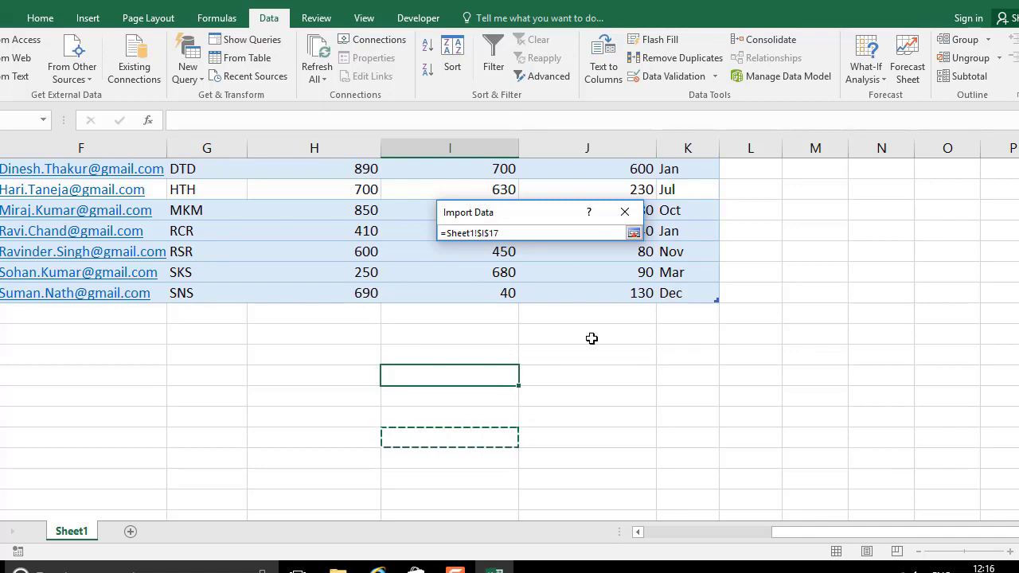
pyautogui.click(633, 233)
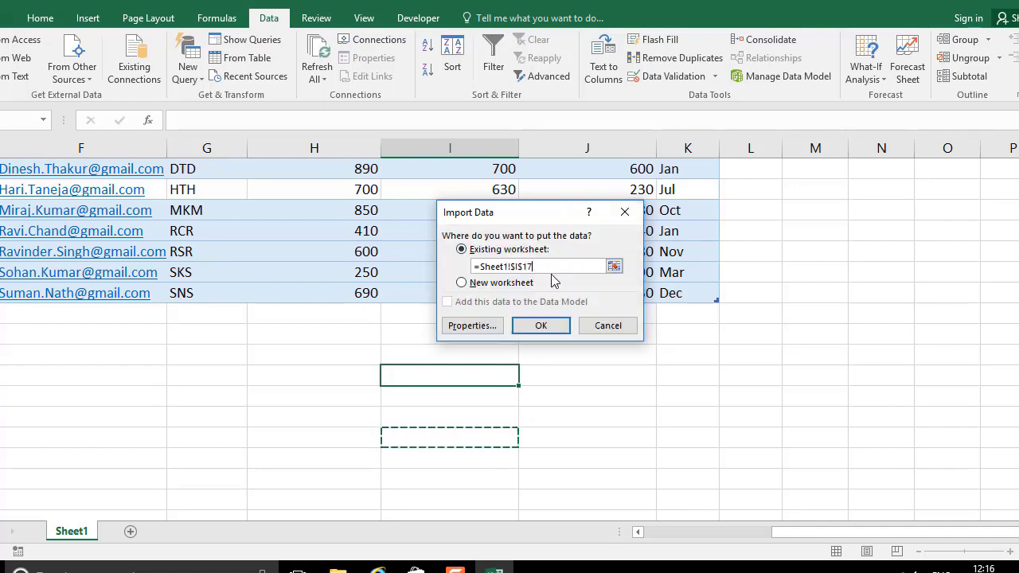
pyautogui.click(540, 326)
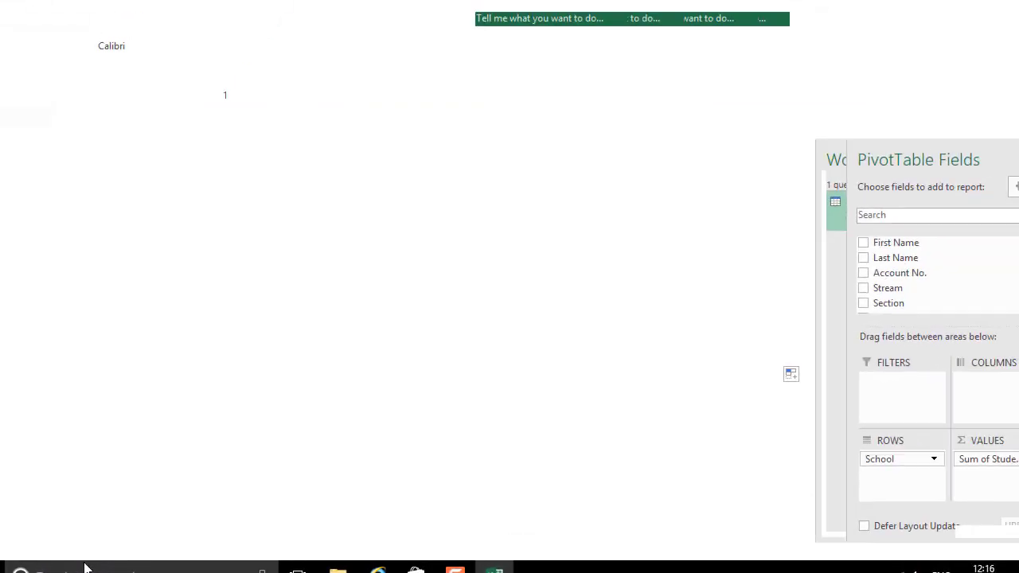
pyautogui.moveTo(1010, 235); pyautogui.dragTo(1010, 327)
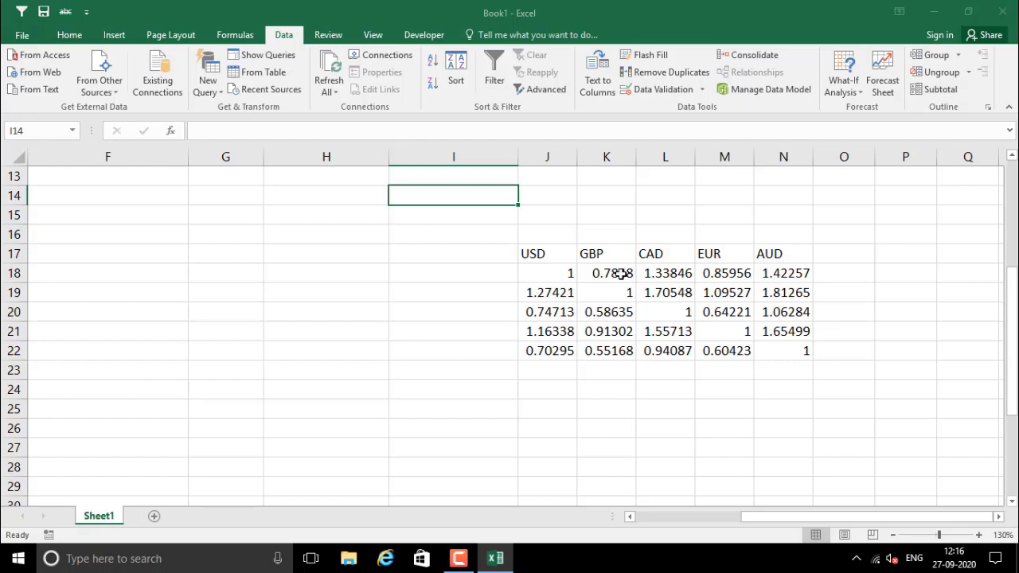
pyautogui.scroll(1, 620, 273)
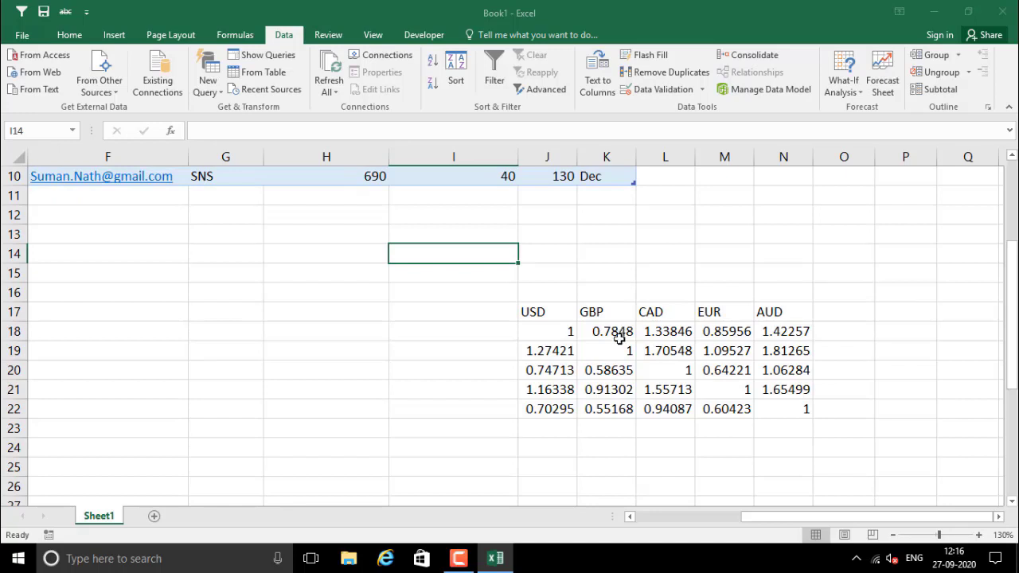
pyautogui.click(538, 328)
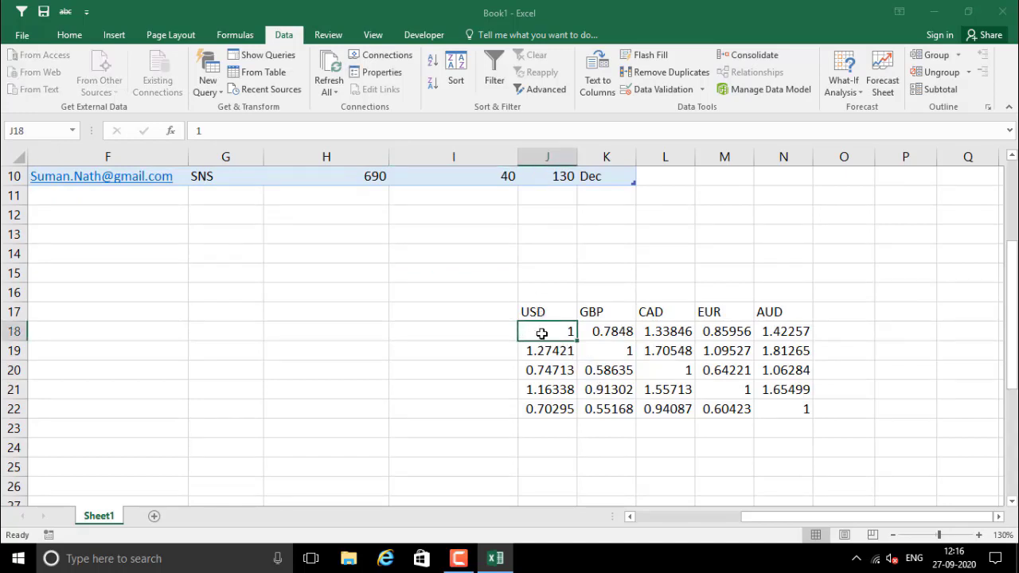
pyautogui.click(595, 331)
pyautogui.moveTo(638, 334); pyautogui.dragTo(749, 390)
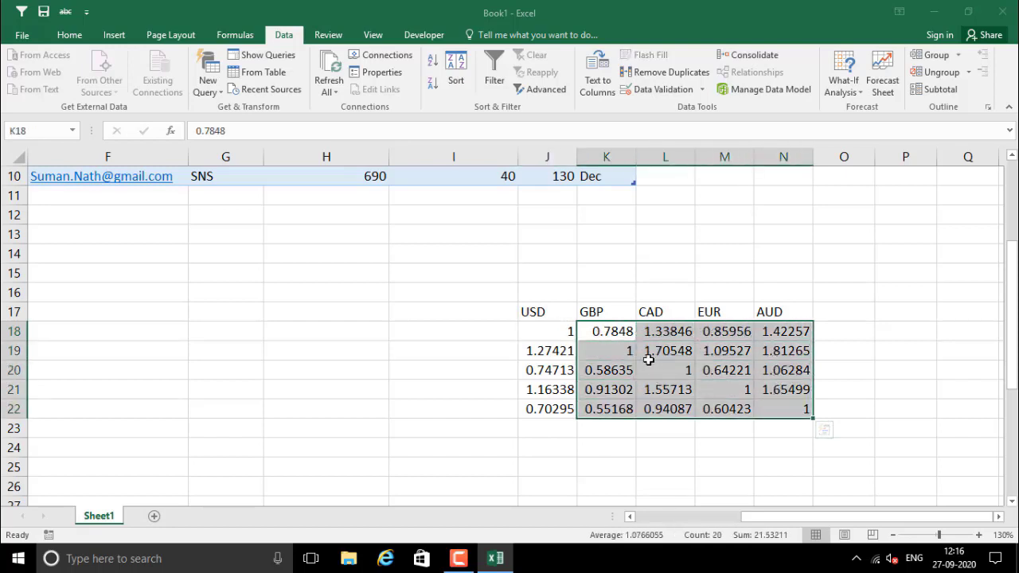
pyautogui.moveTo(628, 341); pyautogui.dragTo(769, 410)
pyautogui.click(549, 329)
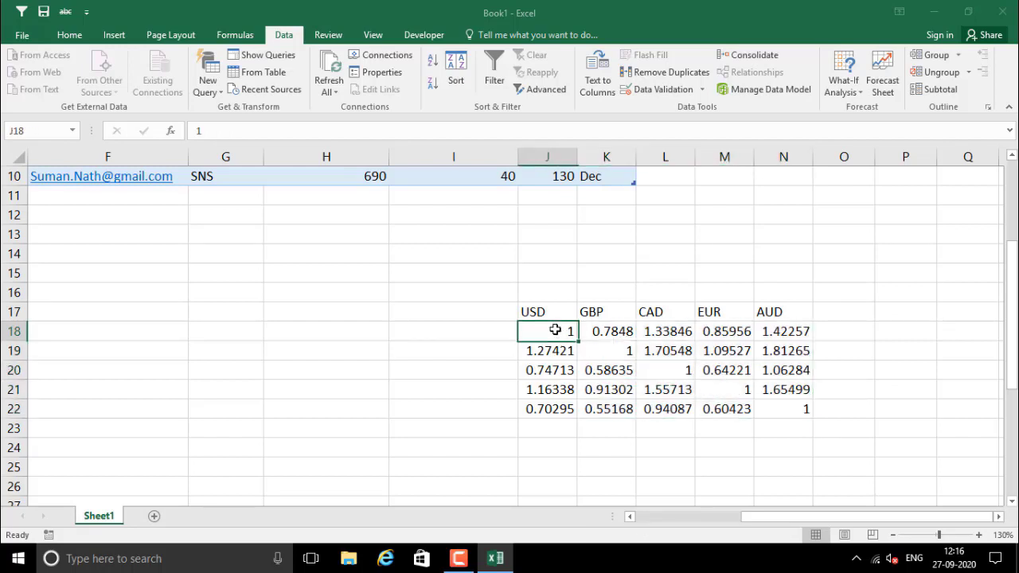
pyautogui.click(597, 332)
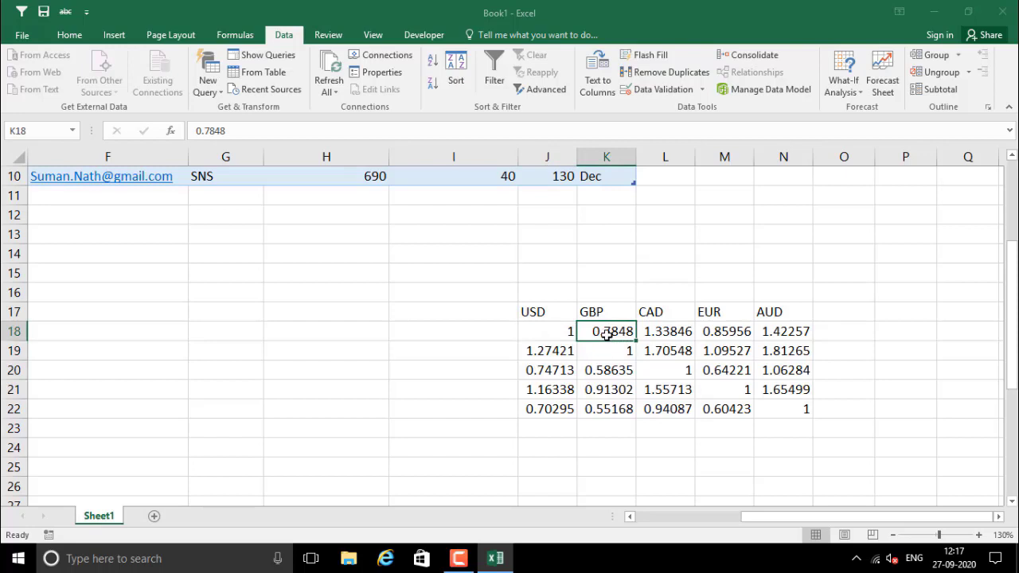
pyautogui.click(664, 334)
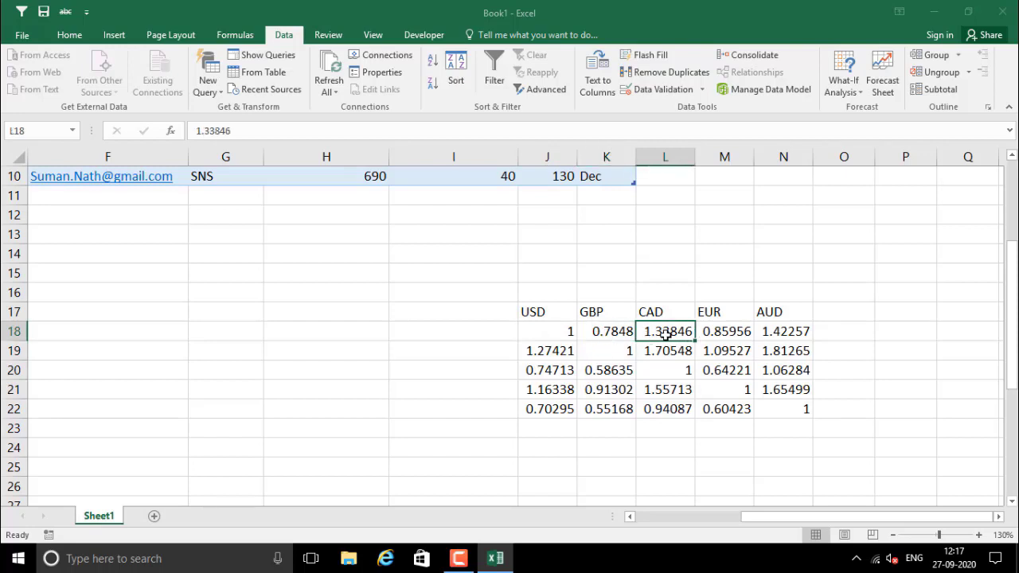
pyautogui.click(717, 333)
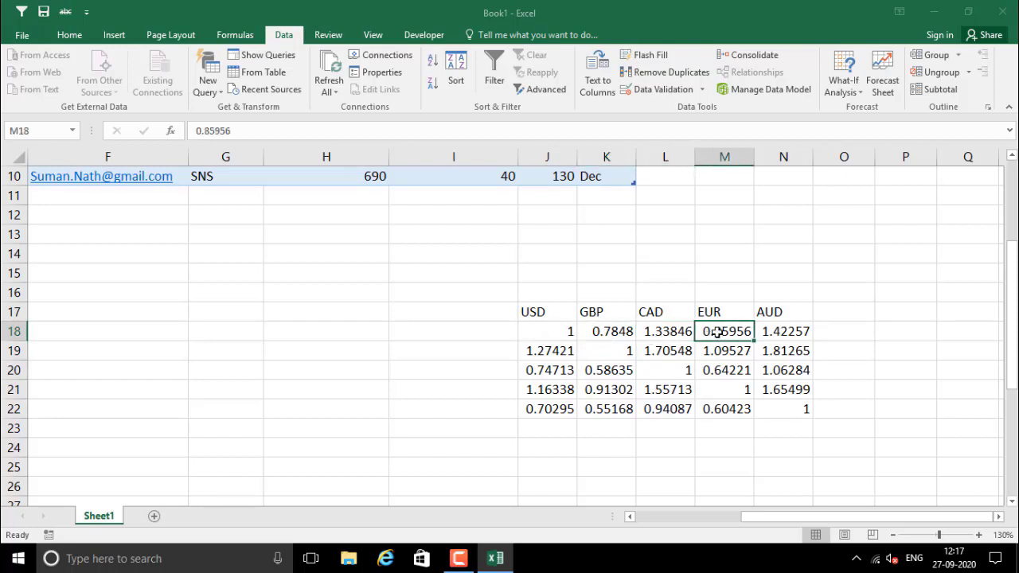
pyautogui.click(784, 334)
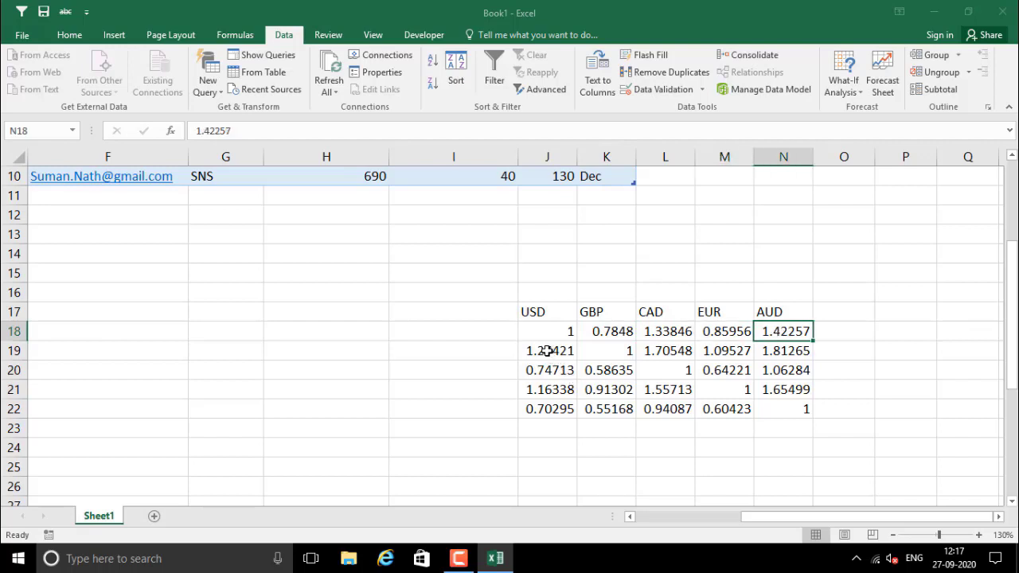
pyautogui.moveTo(548, 350); pyautogui.dragTo(766, 396)
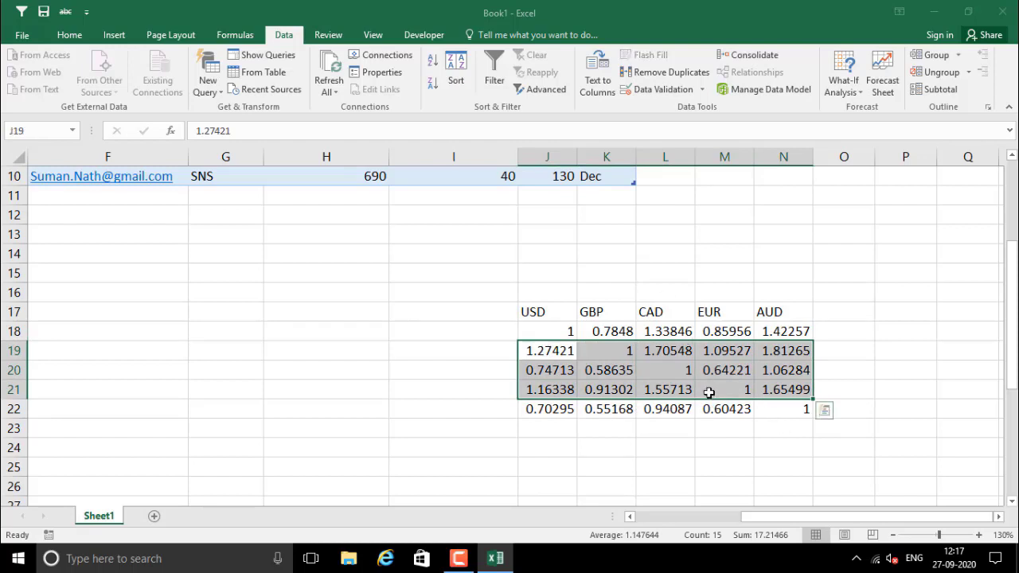
pyautogui.click(226, 313)
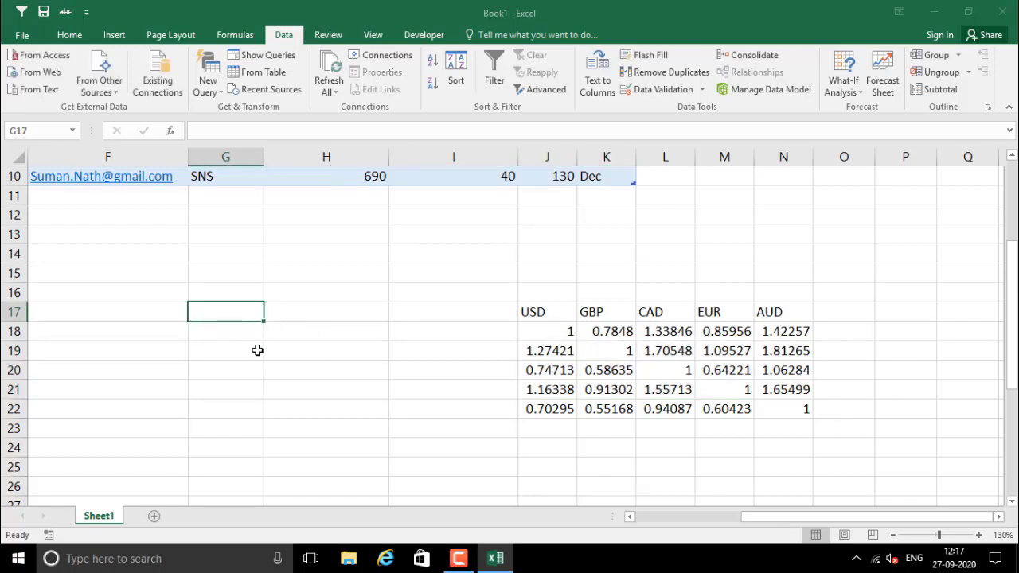
# Enter the amount 12000 in G17
pyautogui.write('10000')
pyautogui.press('Up')
pyautogui.press('Down')
pyautogui.write('12000')
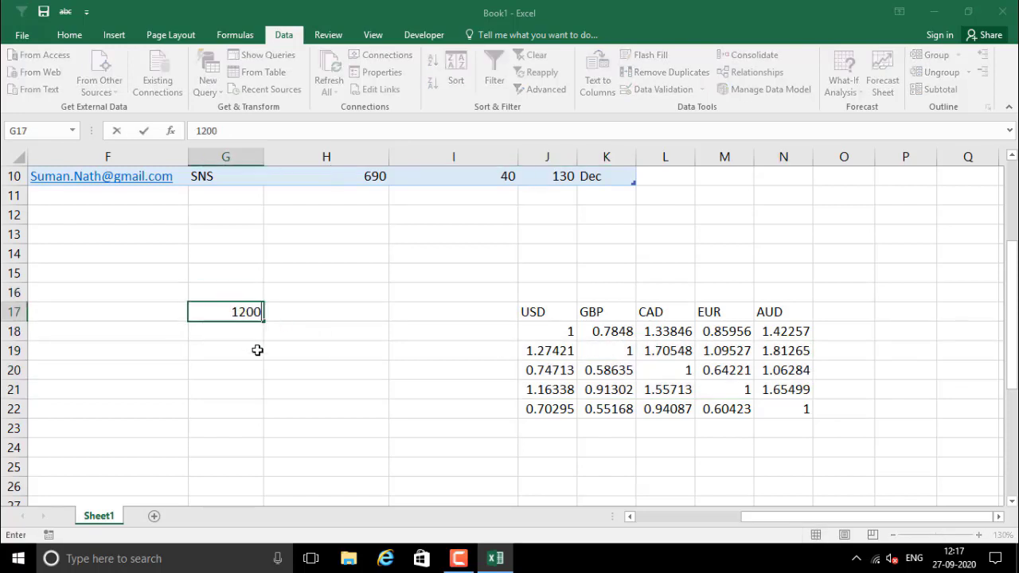
pyautogui.press('Return')
# Add the headings USD in G16 and AUD in H16
pyautogui.press('Up')
pyautogui.press('Up')
pyautogui.write('us')
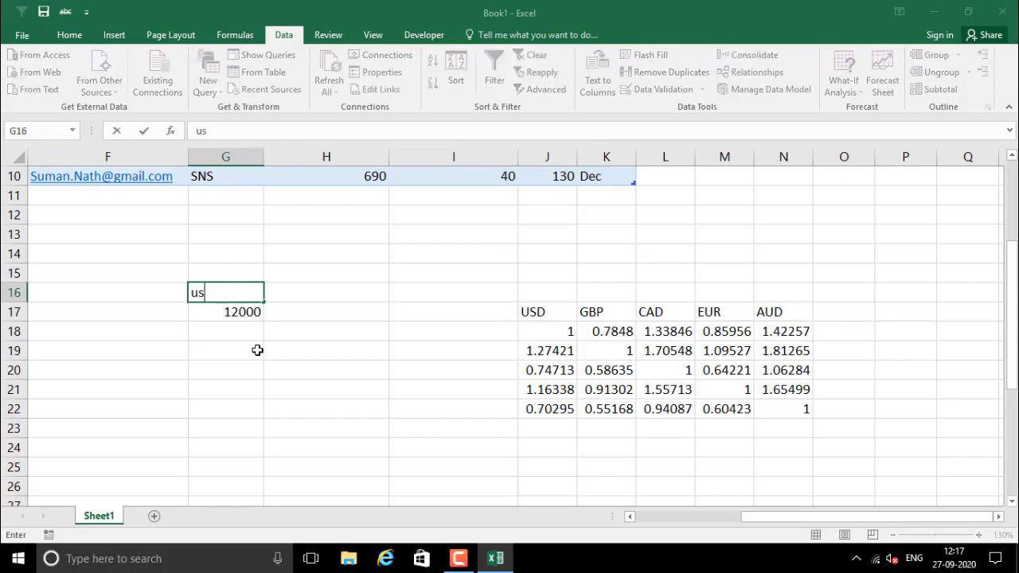
pyautogui.press('BackSpace')
pyautogui.press('BackSpace')
pyautogui.write('UDSD')
pyautogui.press('Return')
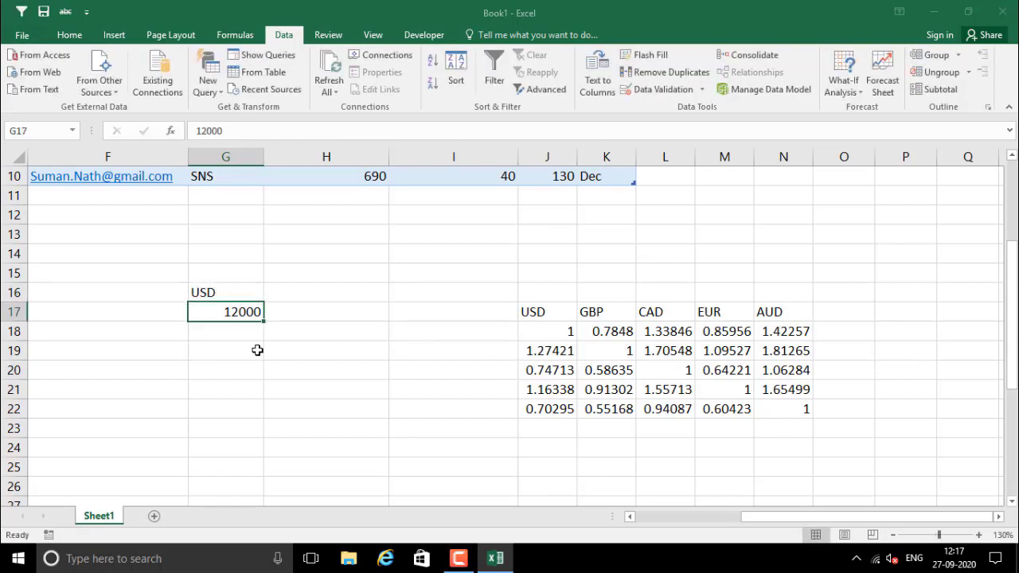
pyautogui.press('Right')
pyautogui.press('Up')
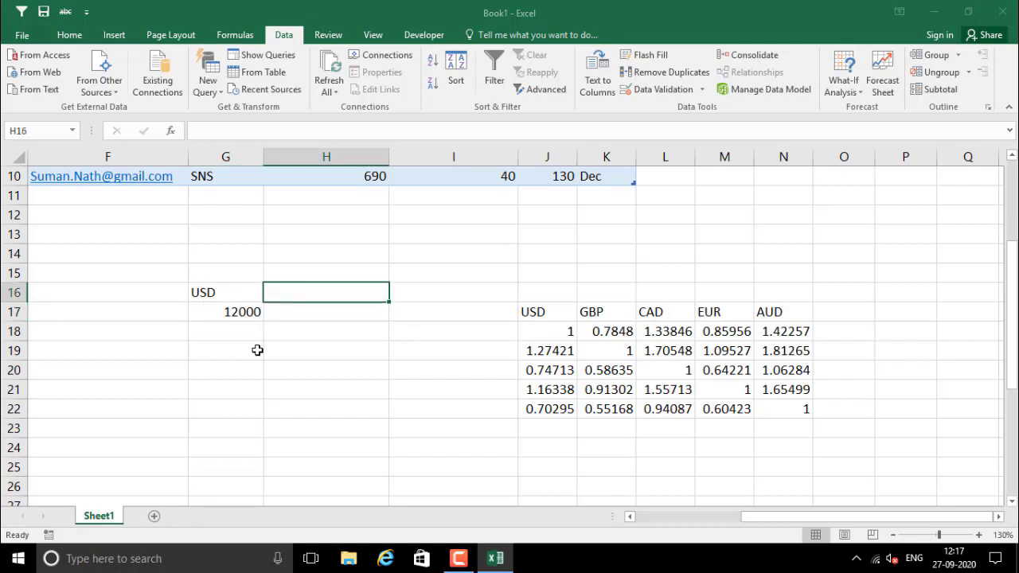
pyautogui.write('AUD')
pyautogui.press('Return')
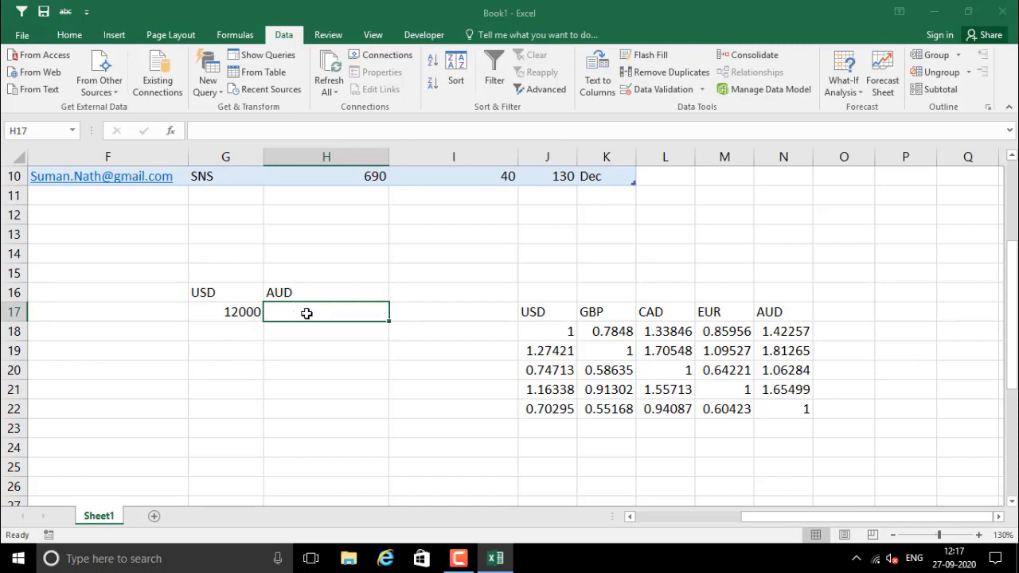
# Enter =G17*N18 in H17 to convert 12000 USD into AUD
pyautogui.write('=')
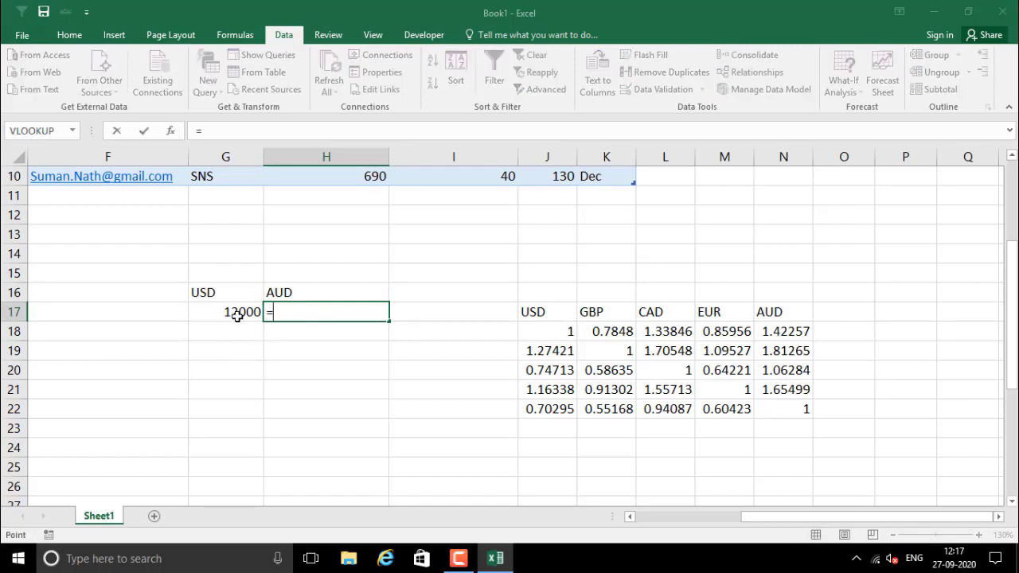
pyautogui.click(237, 314)
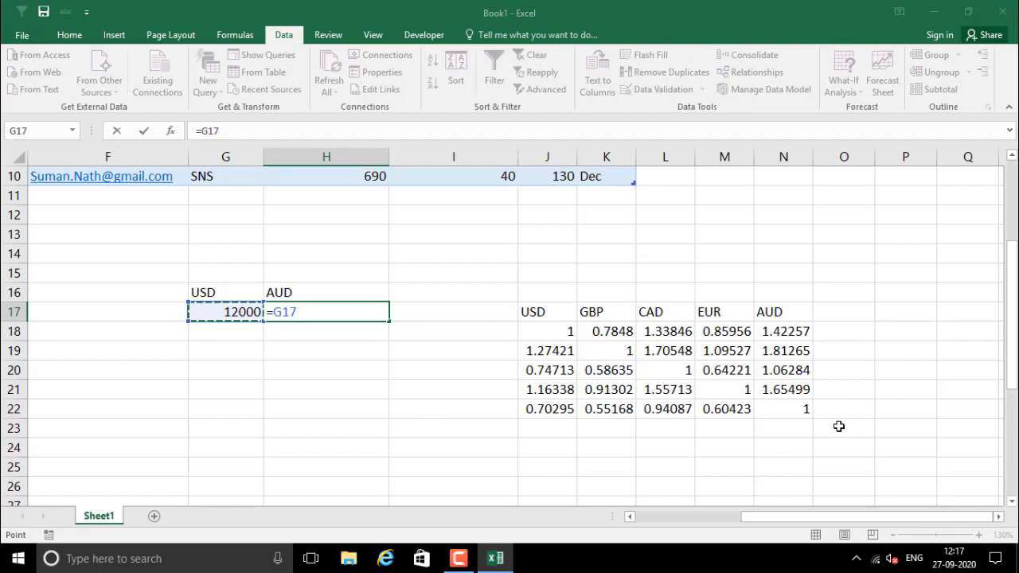
pyautogui.click(786, 336)
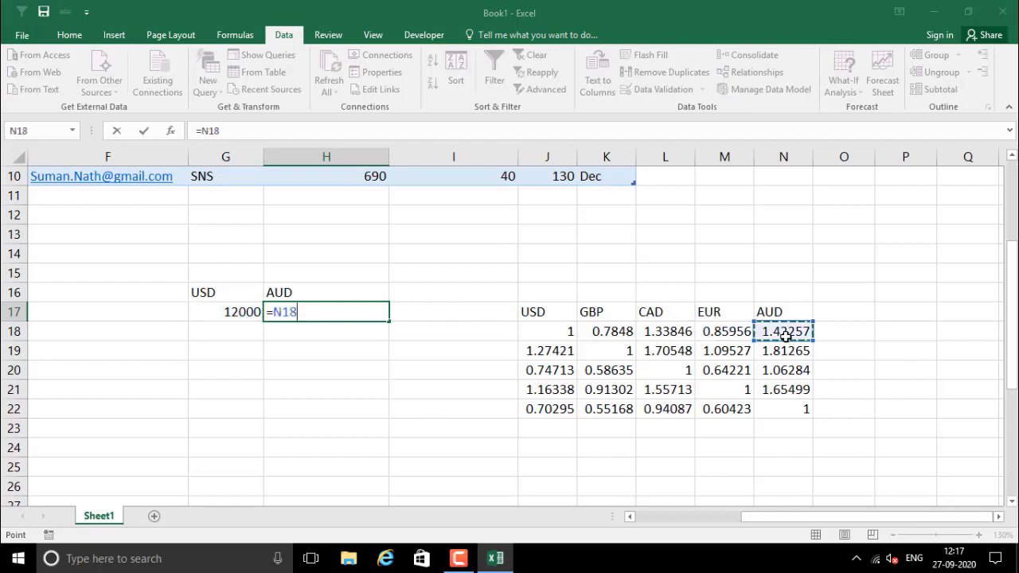
pyautogui.write('*')
pyautogui.press('BackSpace')
pyautogui.press('BackSpace')
pyautogui.press('BackSpace')
pyautogui.press('BackSpace')
pyautogui.press('Escape')
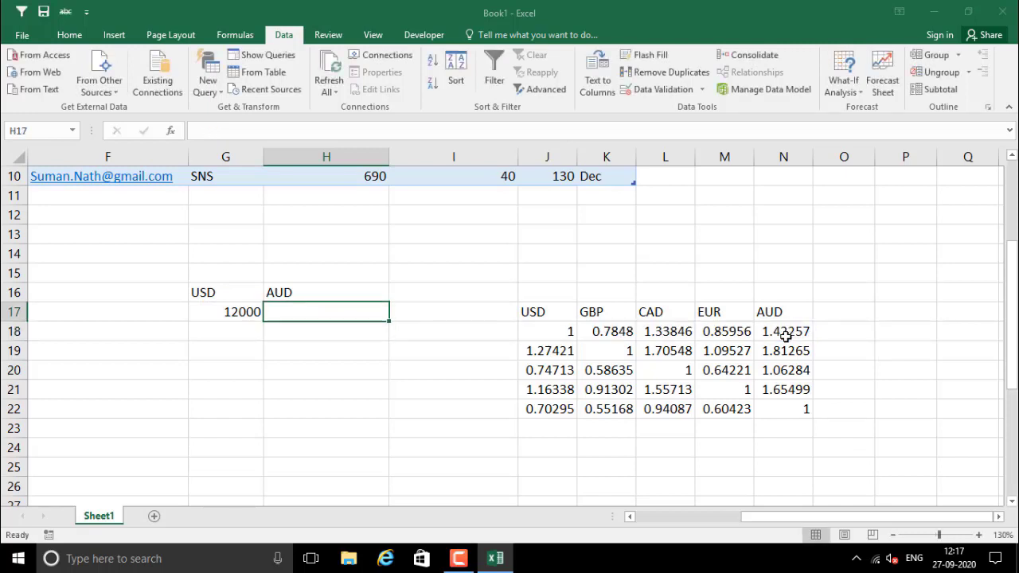
pyautogui.write('=')
pyautogui.press('Left')
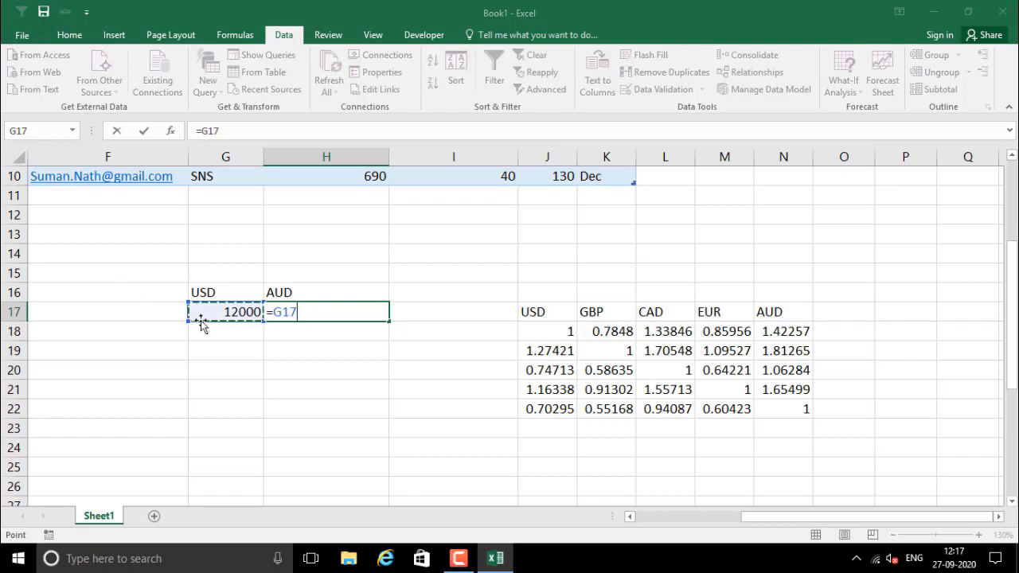
pyautogui.write('*')
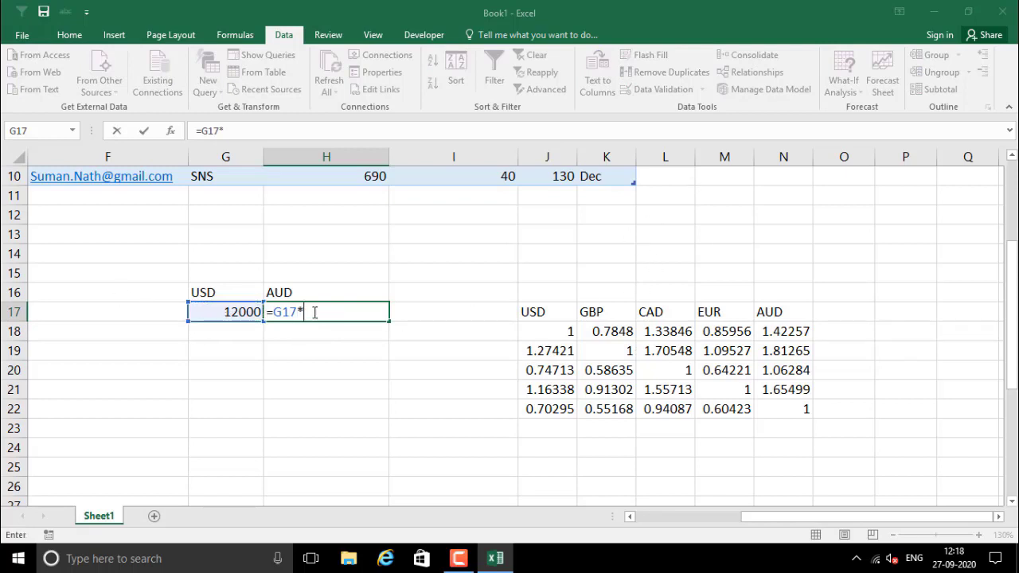
pyautogui.click(779, 332)
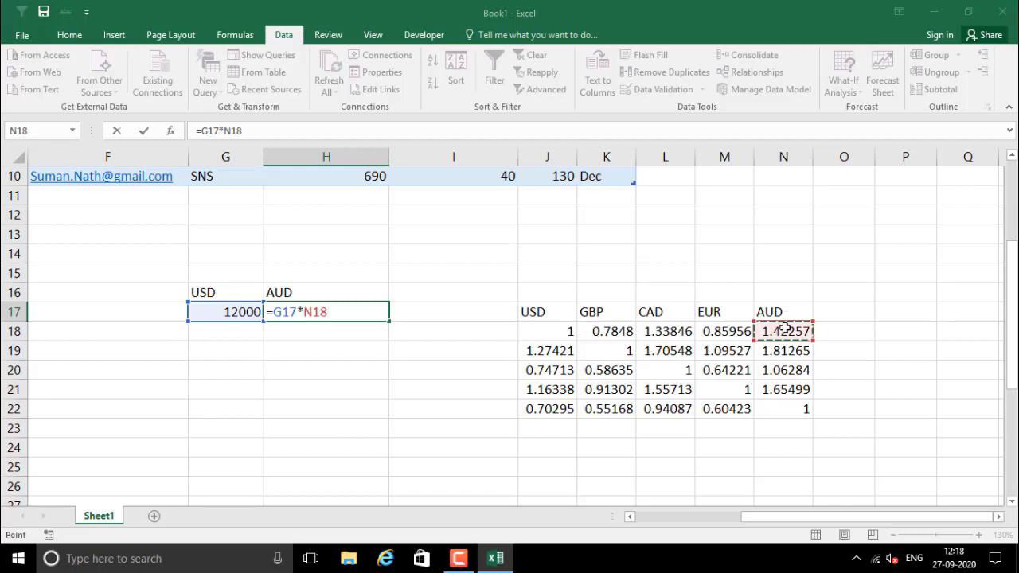
pyautogui.press('Return')
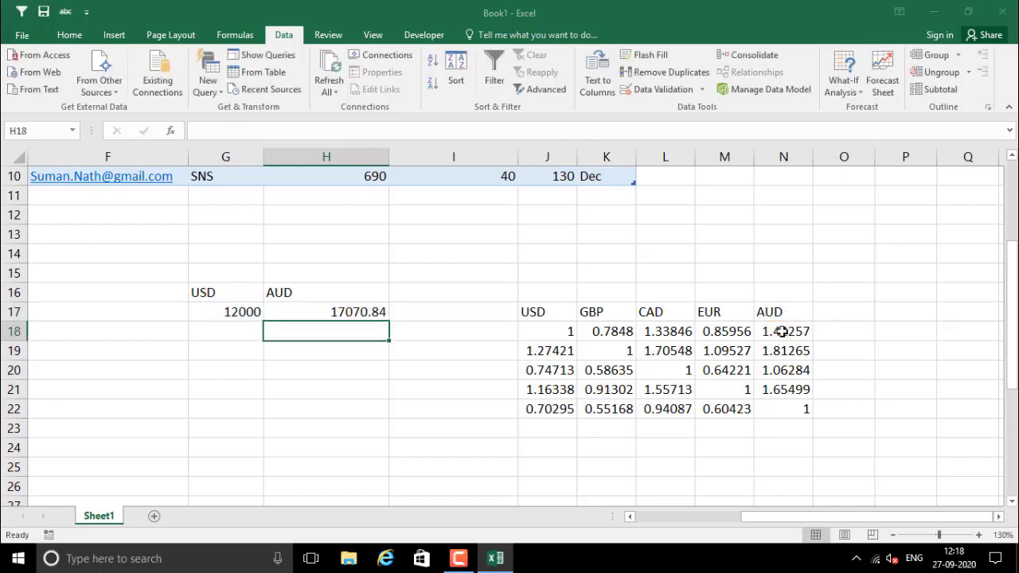
# Check the H17 conversion formula and the G17 amount it references
pyautogui.click(306, 315)
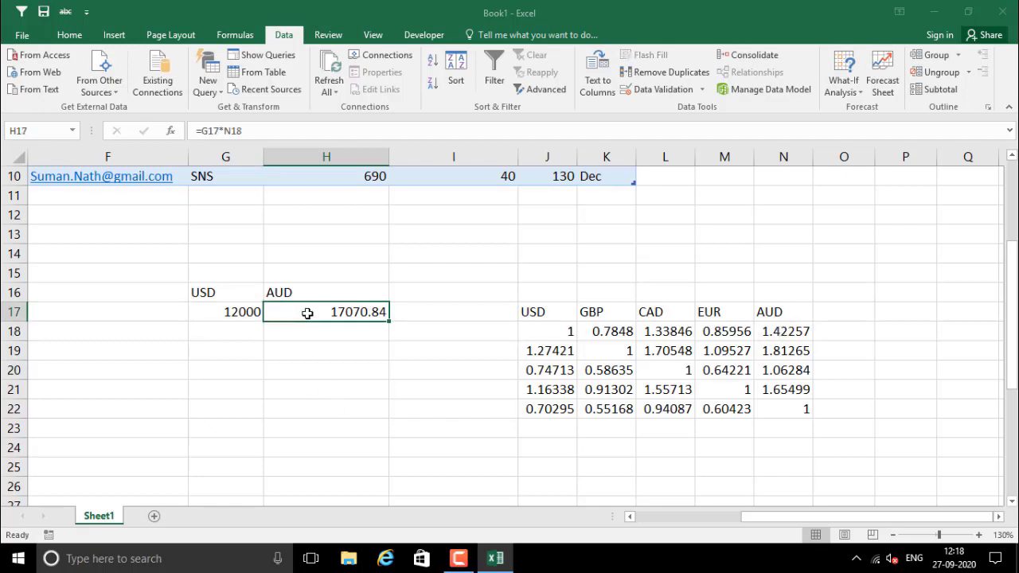
pyautogui.click(239, 313)
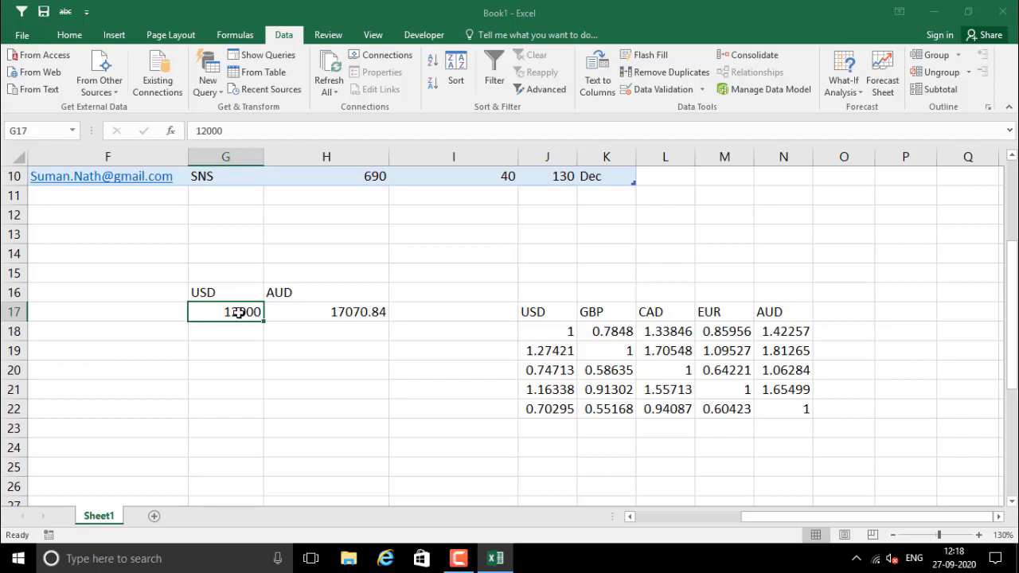
pyautogui.click(317, 315)
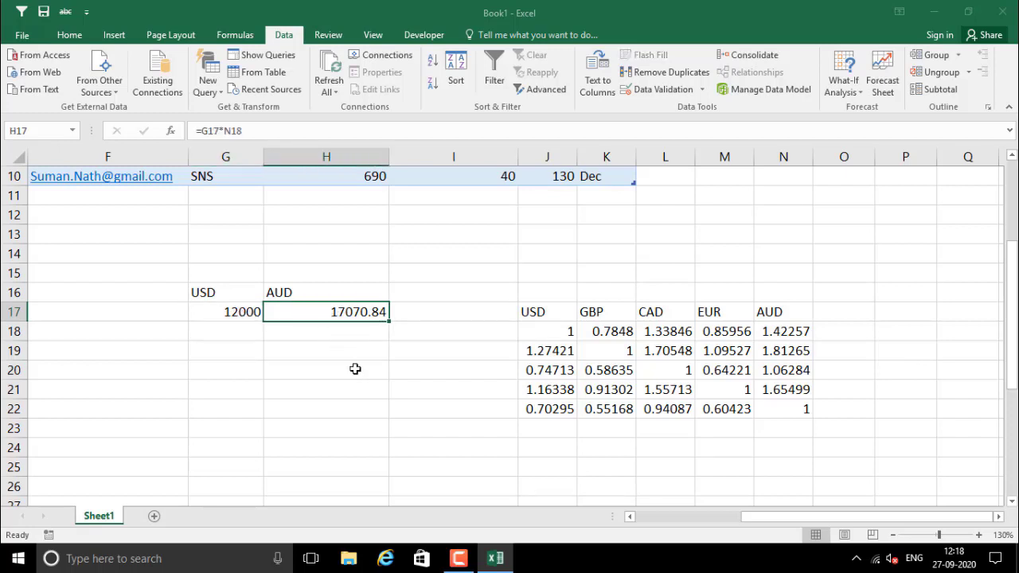
pyautogui.click(375, 384)
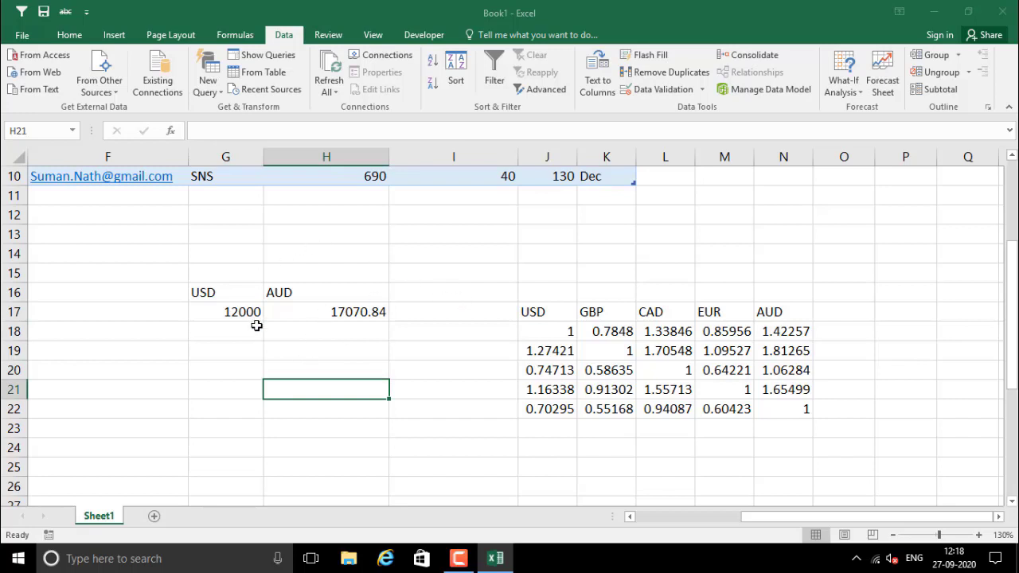
pyautogui.click(301, 321)
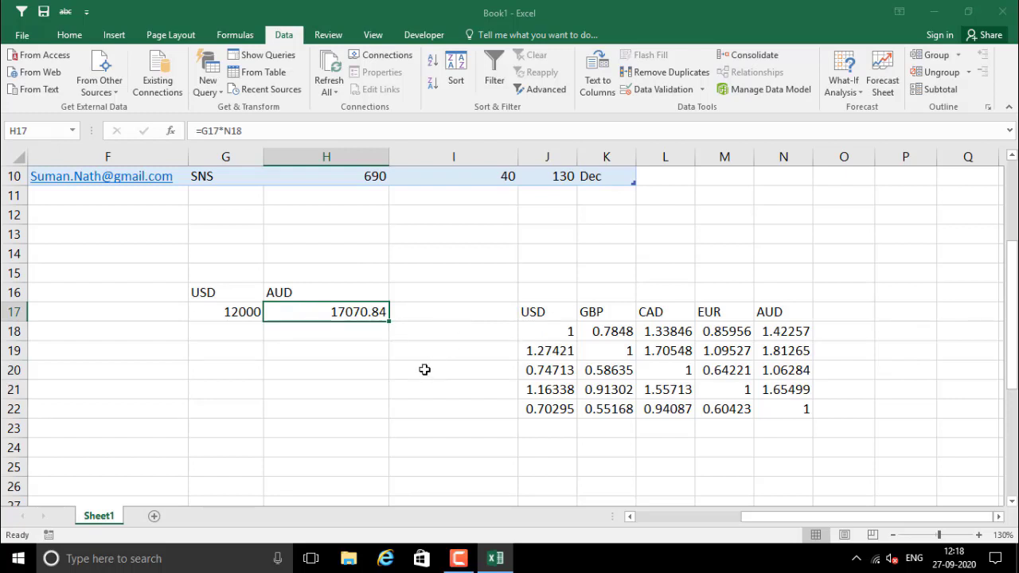
pyautogui.click(336, 355)
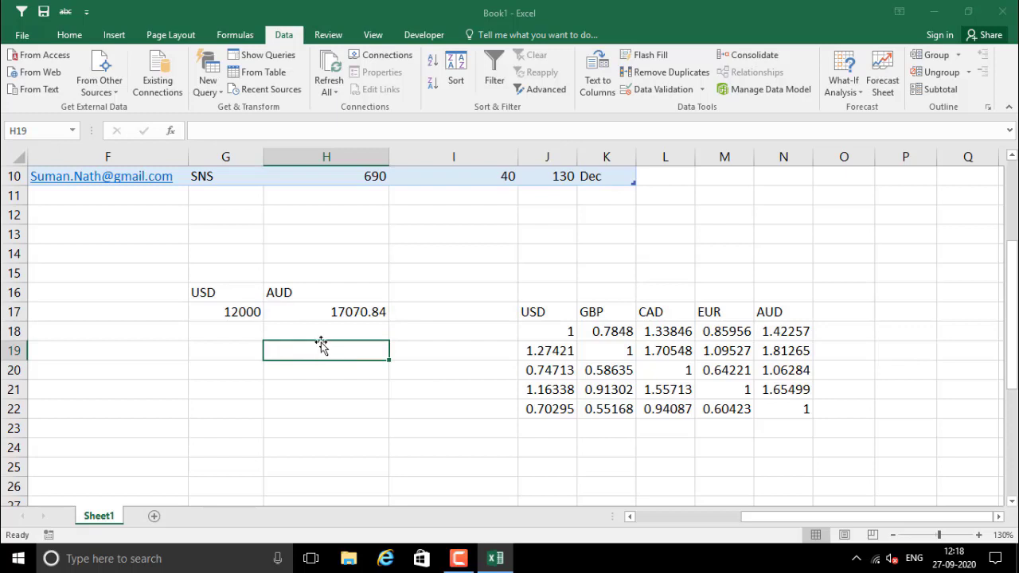
pyautogui.click(239, 329)
pyautogui.moveTo(237, 337); pyautogui.dragTo(236, 414)
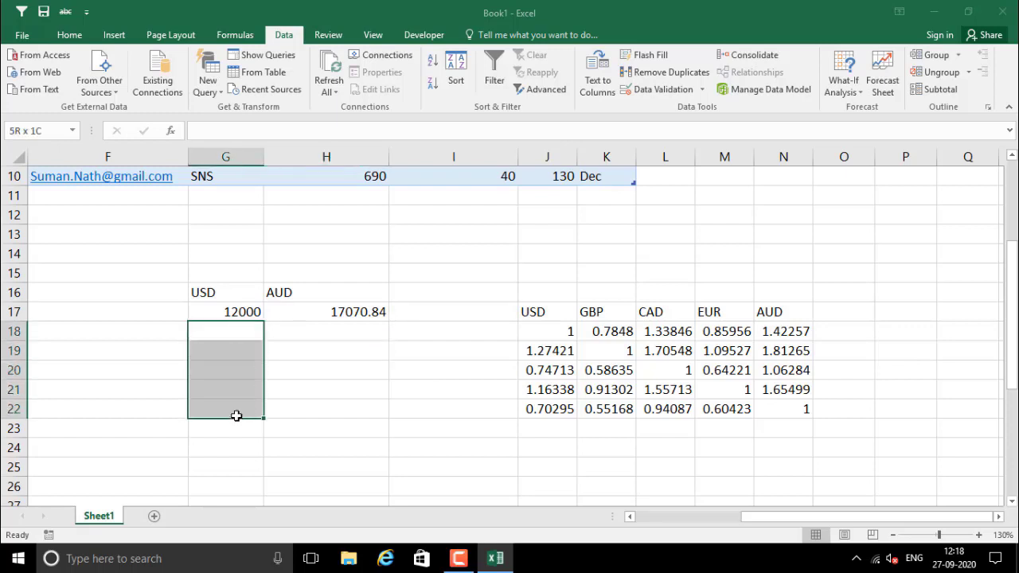
pyautogui.moveTo(295, 337); pyautogui.dragTo(328, 406)
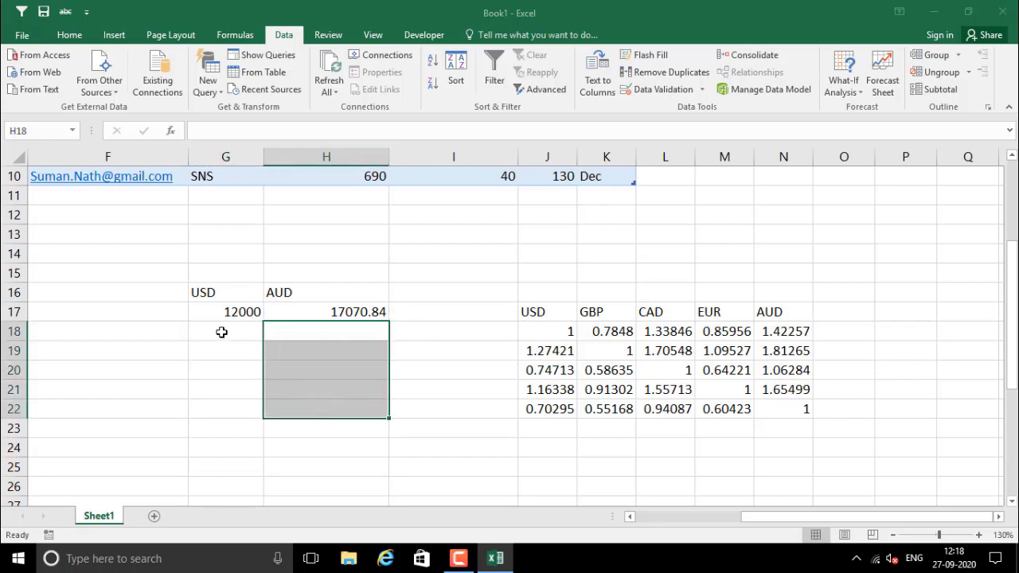
pyautogui.moveTo(220, 332); pyautogui.dragTo(244, 414)
pyautogui.click(323, 344)
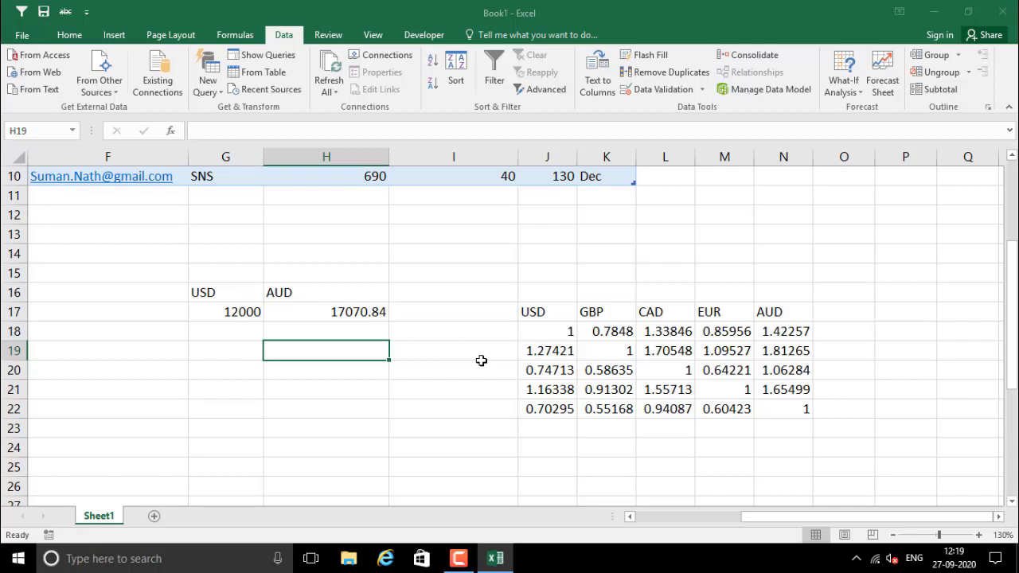
pyautogui.click(560, 354)
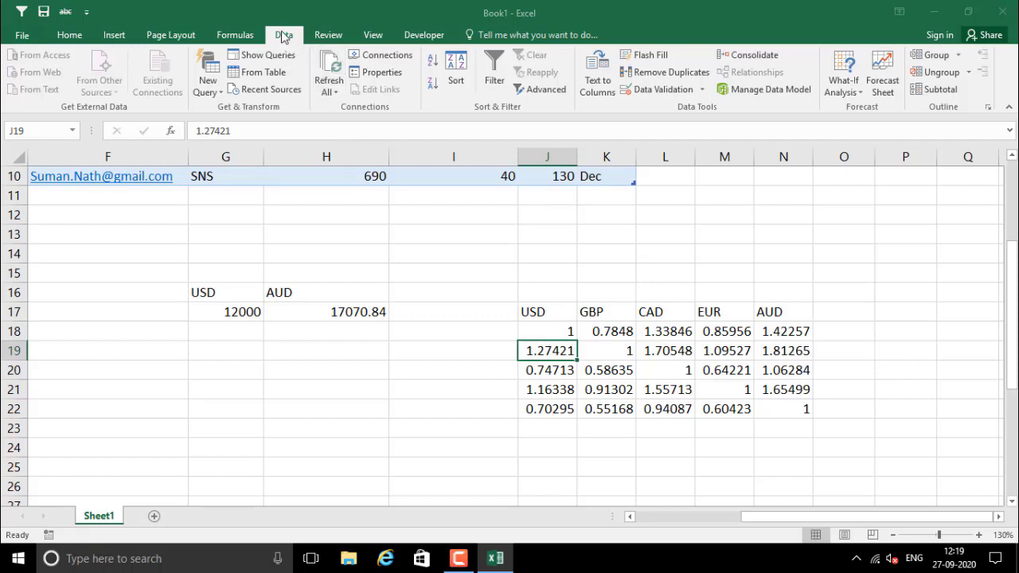
# Run Refresh All so the imported cross-rates grid updates from the web
pyautogui.click(337, 94)
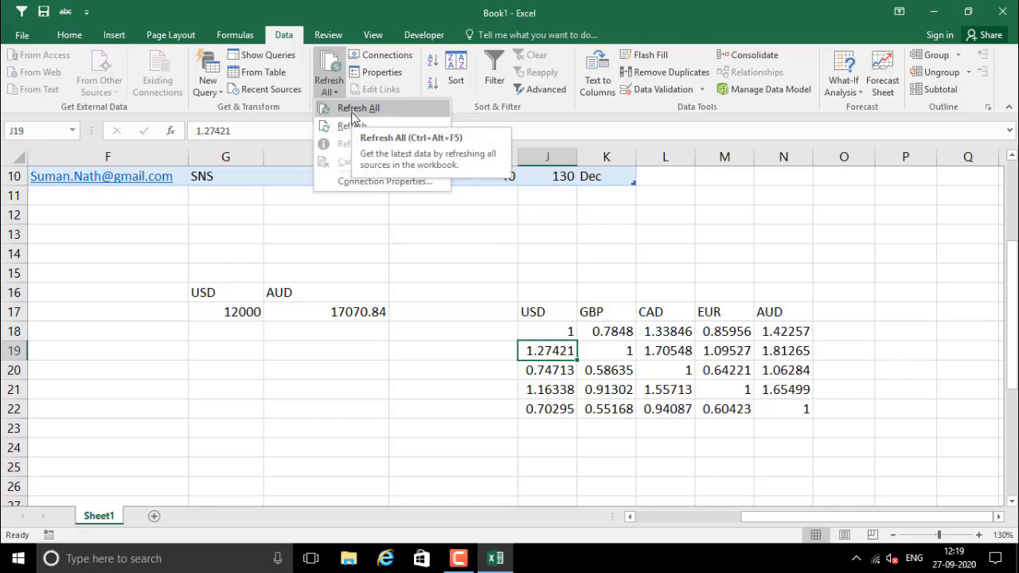
pyautogui.click(352, 110)
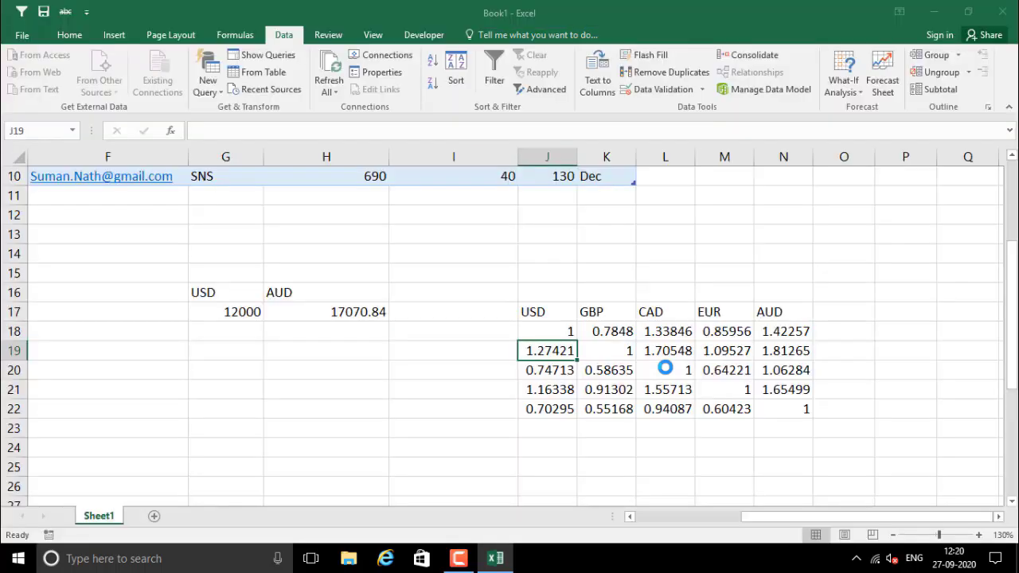
pyautogui.moveTo(552, 332); pyautogui.dragTo(789, 411)
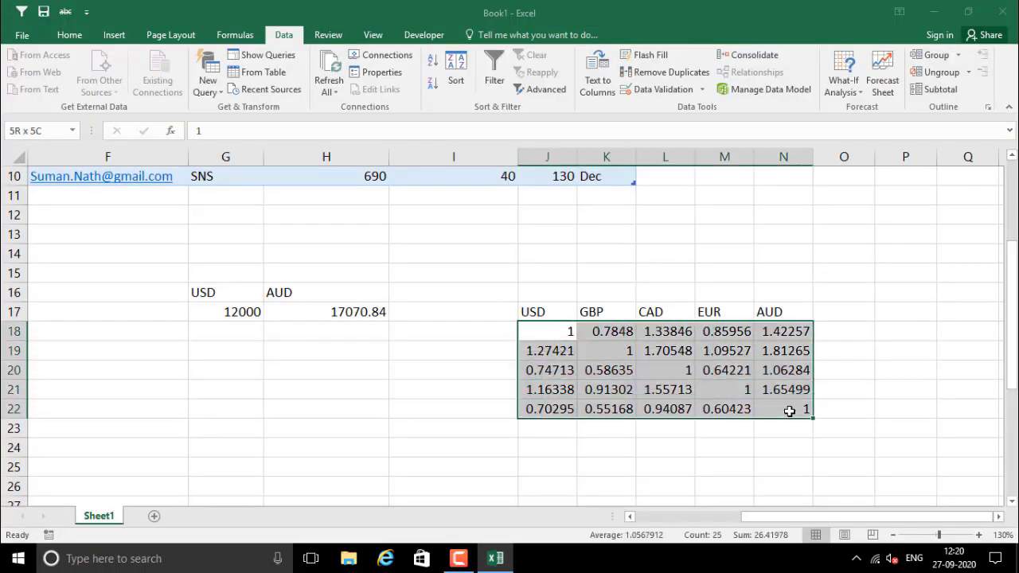
pyautogui.moveTo(541, 329); pyautogui.dragTo(782, 407)
pyautogui.moveTo(569, 332); pyautogui.dragTo(775, 411)
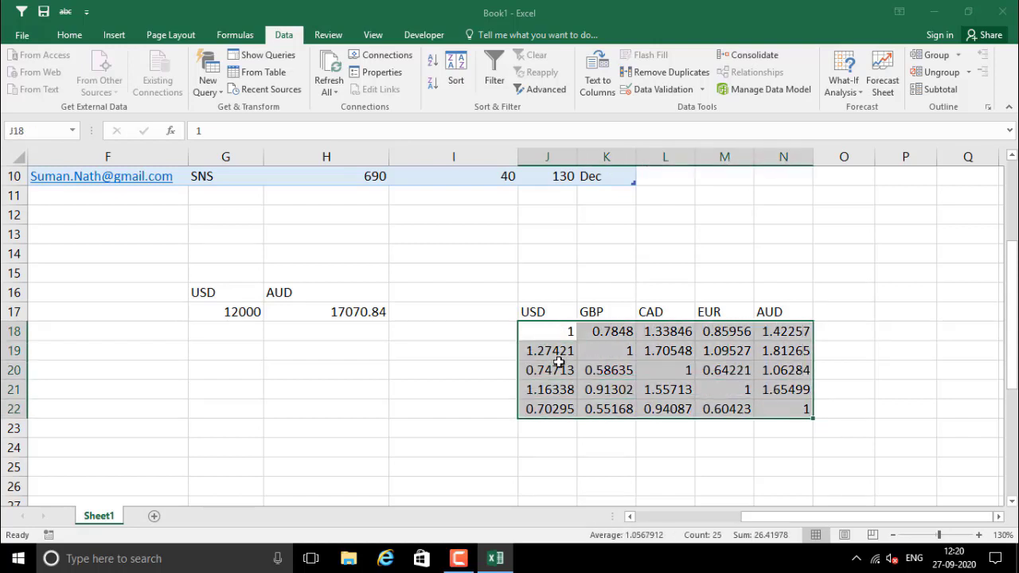
pyautogui.moveTo(540, 333); pyautogui.dragTo(792, 416)
pyautogui.moveTo(550, 333); pyautogui.dragTo(706, 402)
pyautogui.moveTo(563, 330); pyautogui.dragTo(605, 415)
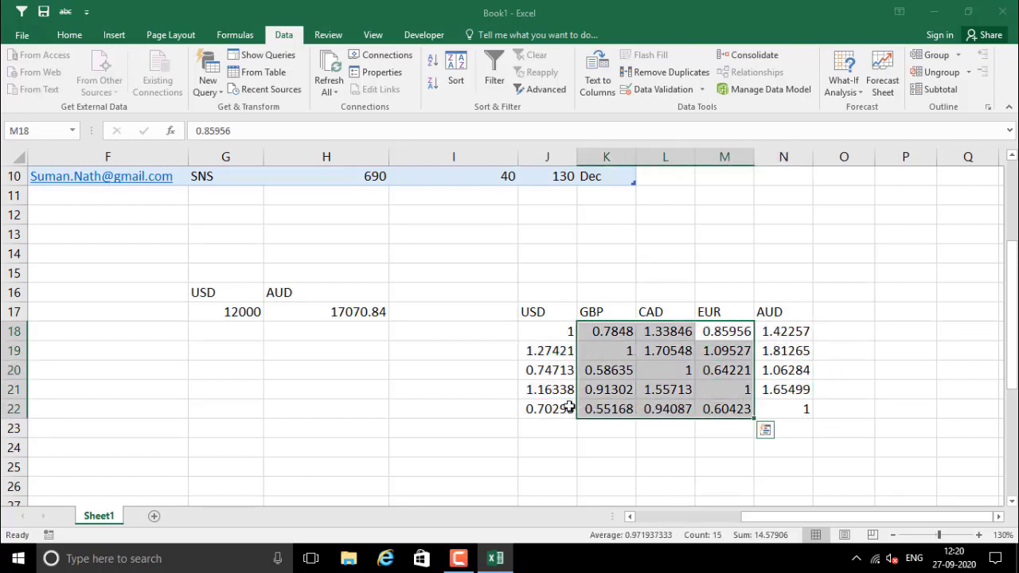
pyautogui.click(552, 390)
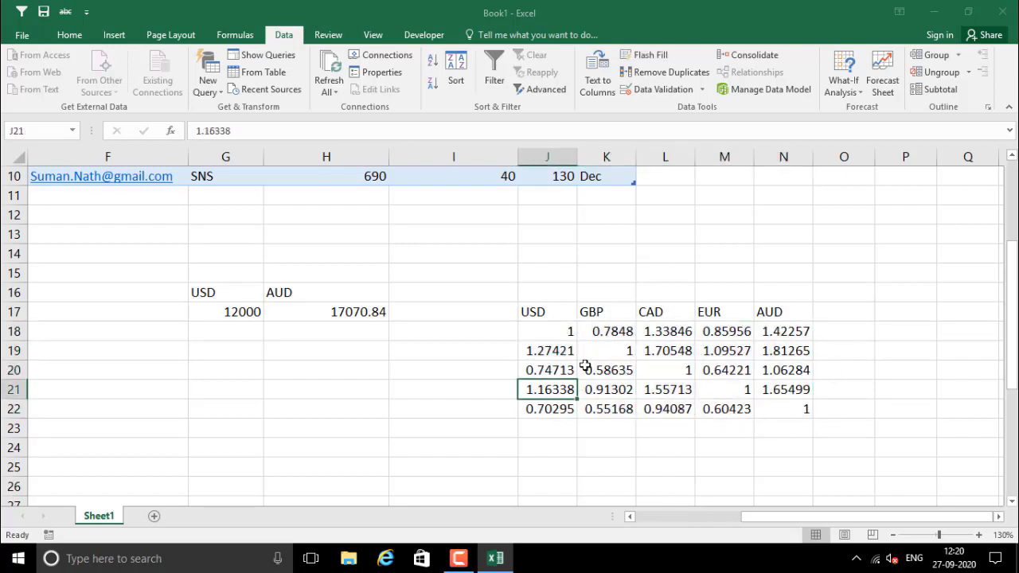
pyautogui.scroll(-4, 355, 302)
pyautogui.scroll(2, 376, 297)
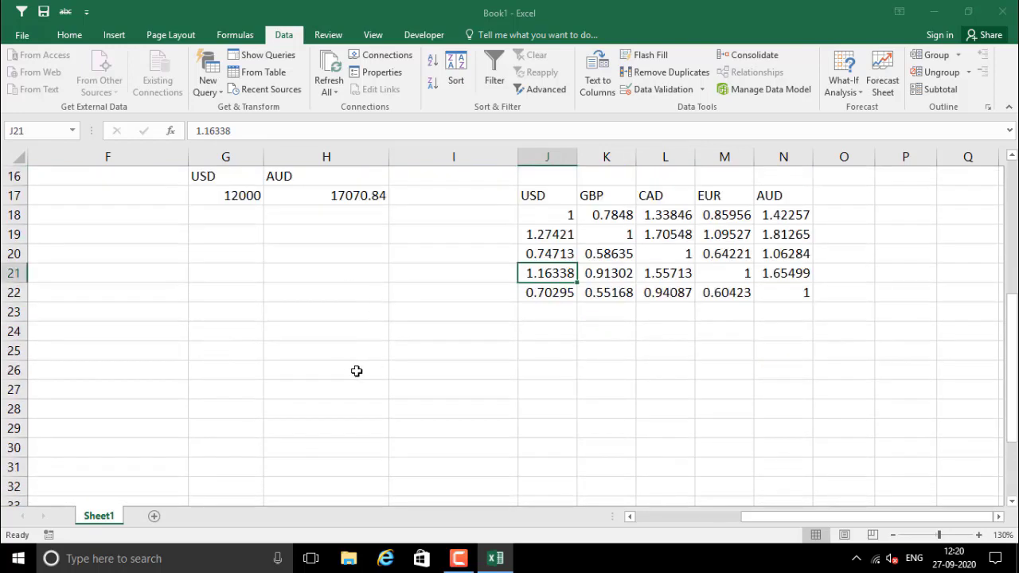
pyautogui.click(355, 372)
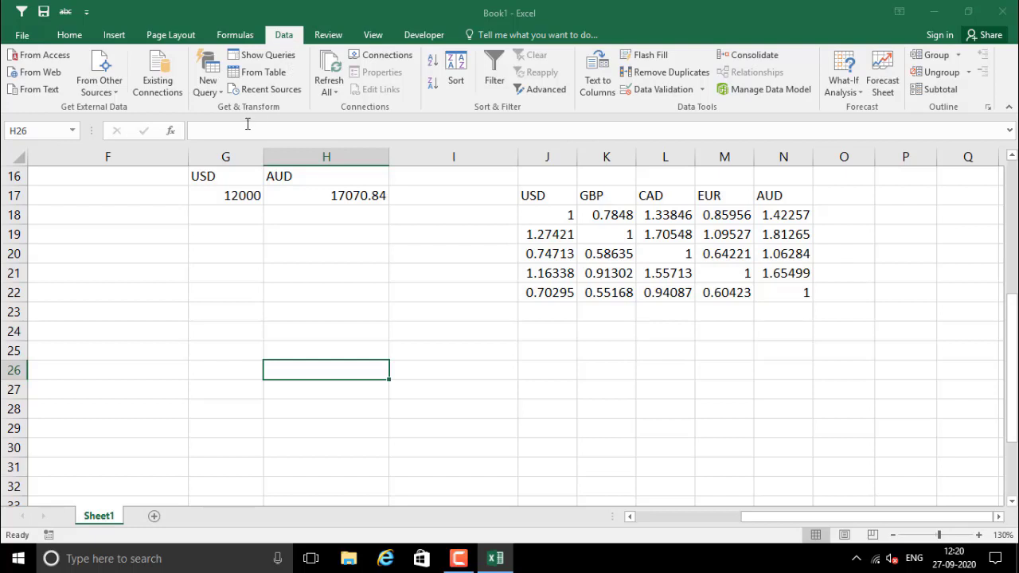
# Start a From Workbook query and select Work.xlsx on the Desktop to import
pyautogui.click(210, 92)
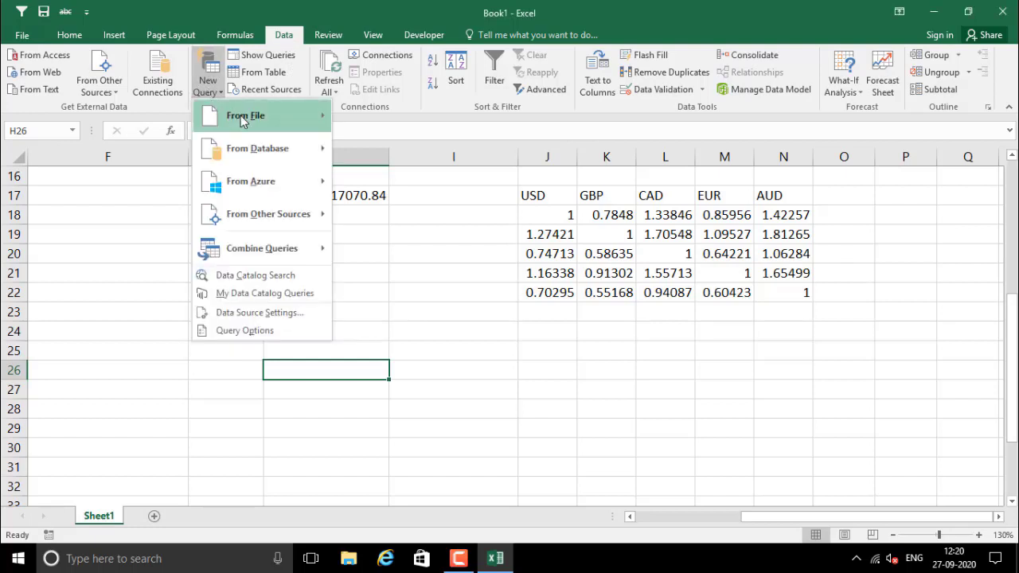
pyautogui.moveTo(246, 117)
pyautogui.click(395, 118)
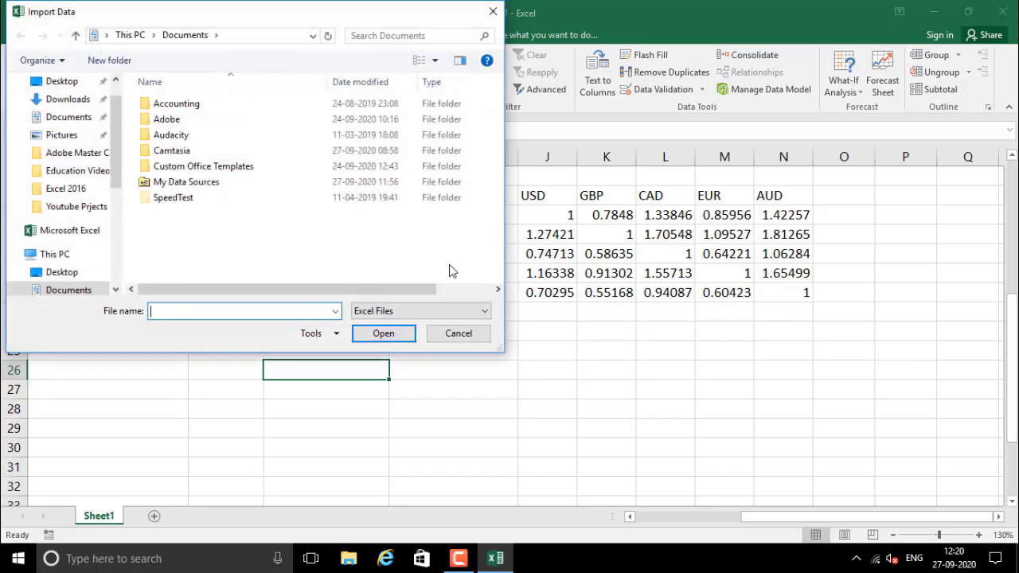
pyautogui.click(61, 82)
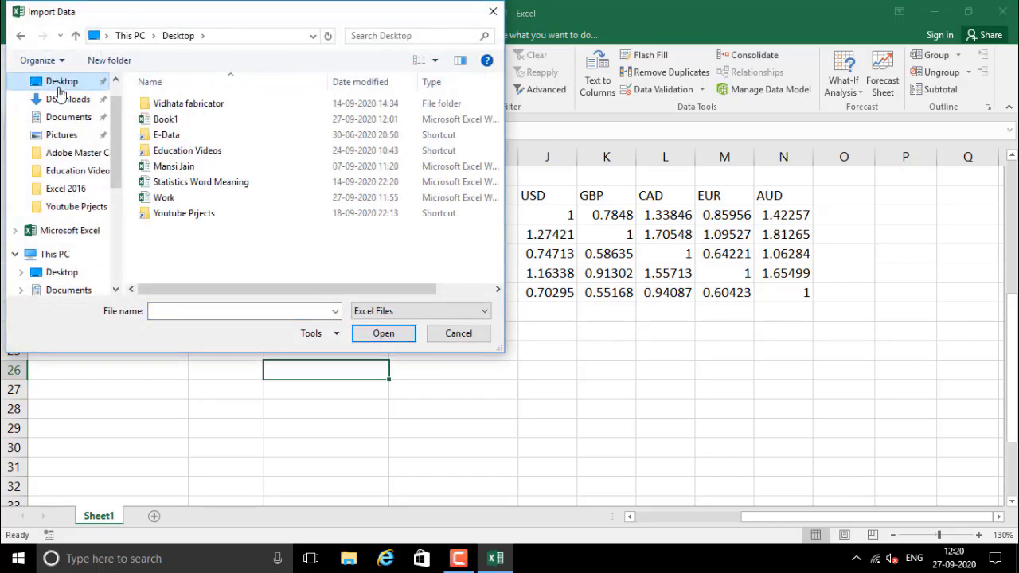
pyautogui.click(164, 197)
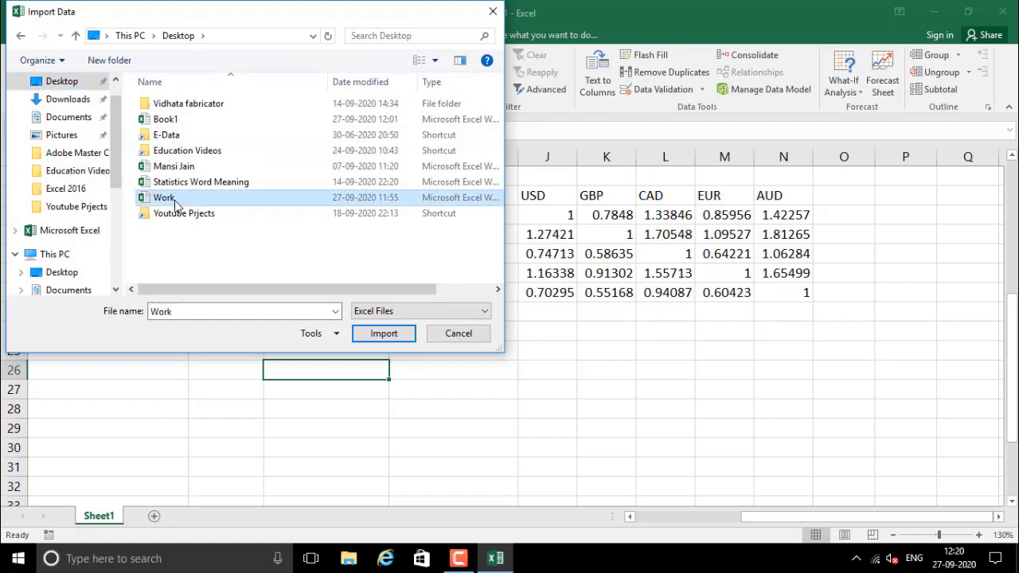
pyautogui.click(384, 335)
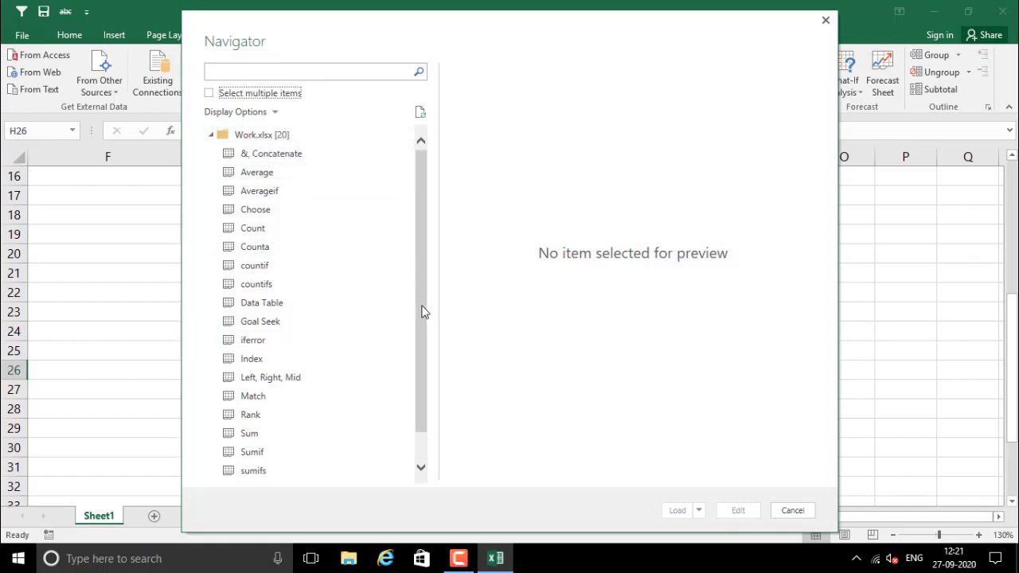
# Preview the Sum and sumifs sheets in the Navigator, then edit sumifs in the Query Editor
pyautogui.moveTo(422, 312); pyautogui.dragTo(426, 366)
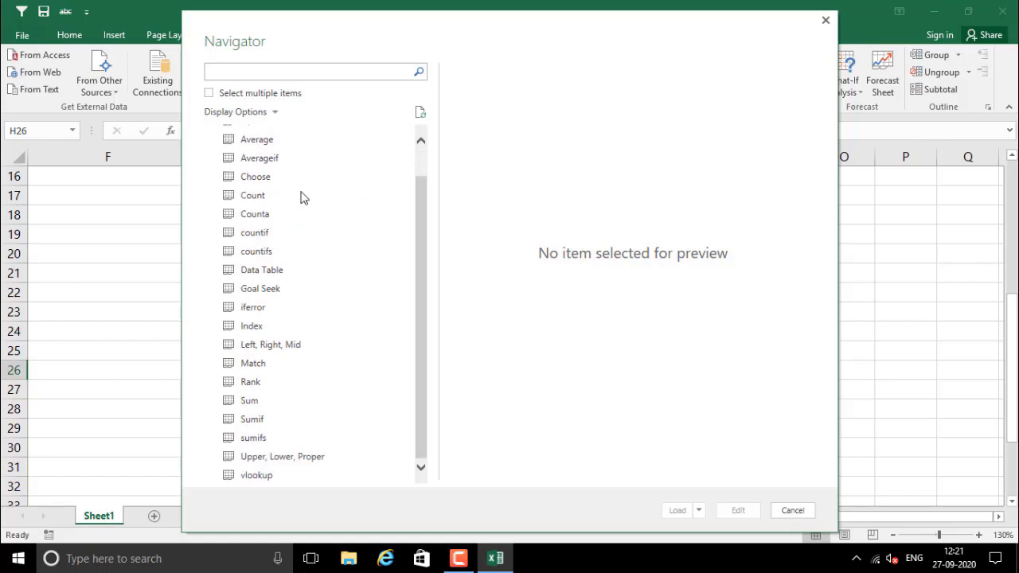
pyautogui.scroll(2, 287, 311)
pyautogui.scroll(-2, 289, 286)
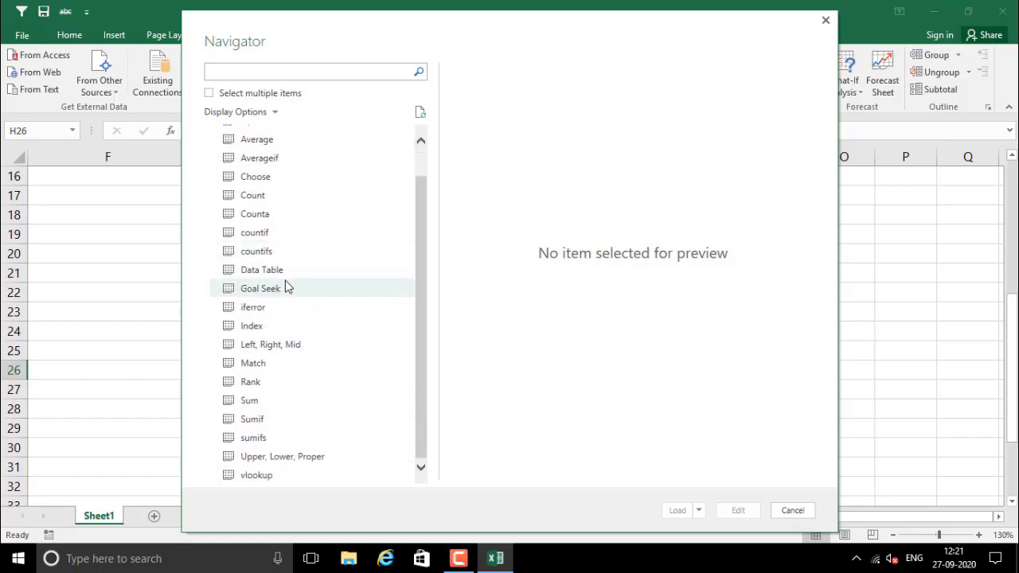
pyautogui.scroll(2, 289, 286)
pyautogui.moveTo(423, 276); pyautogui.dragTo(411, 303)
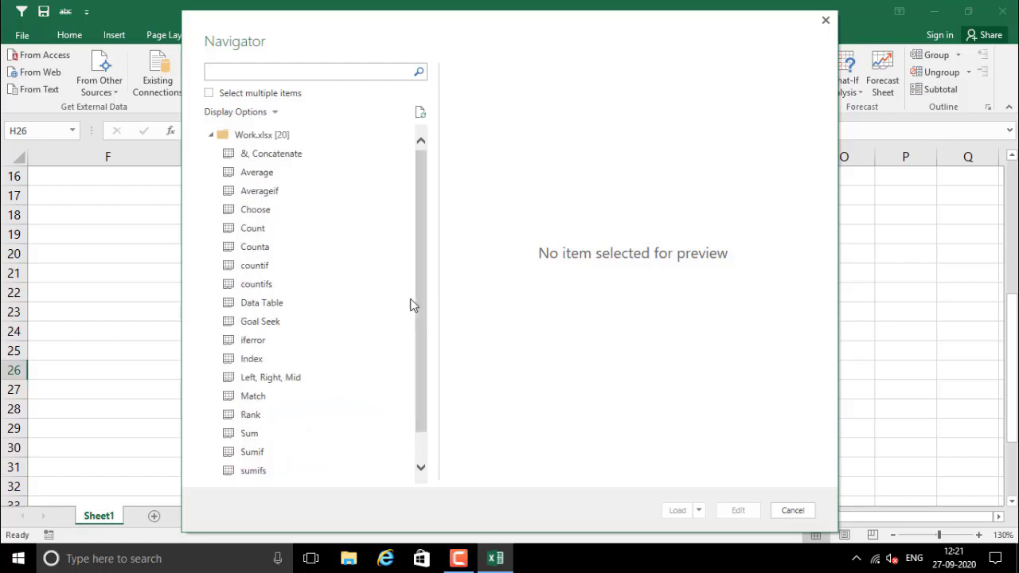
pyautogui.scroll(-1, 385, 392)
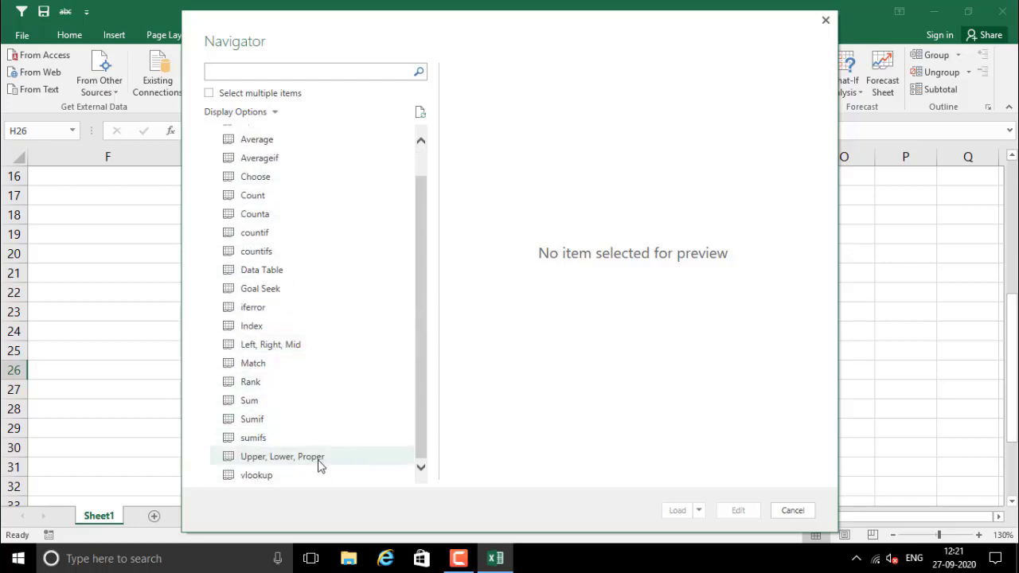
pyautogui.click(255, 403)
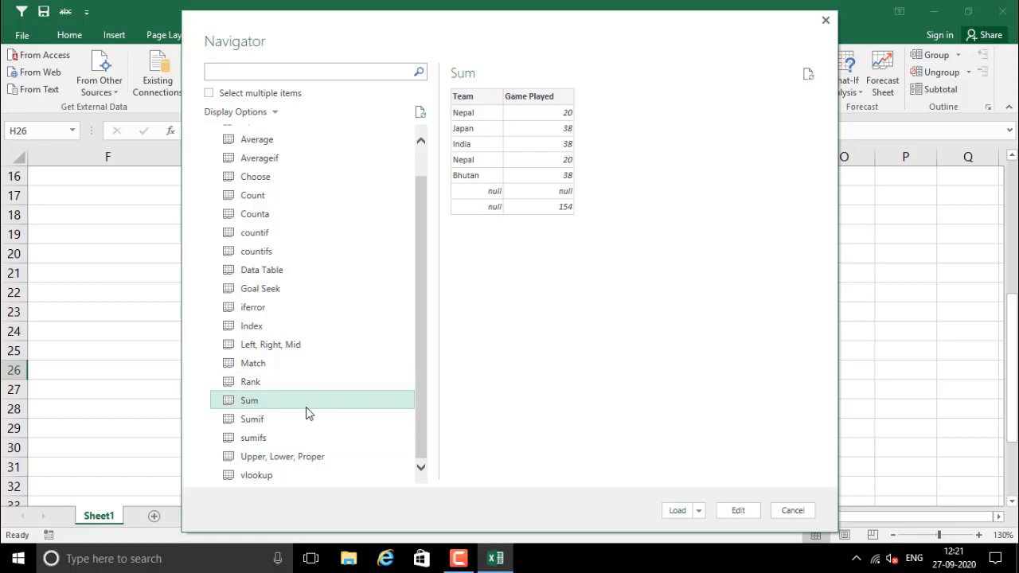
pyautogui.click(270, 441)
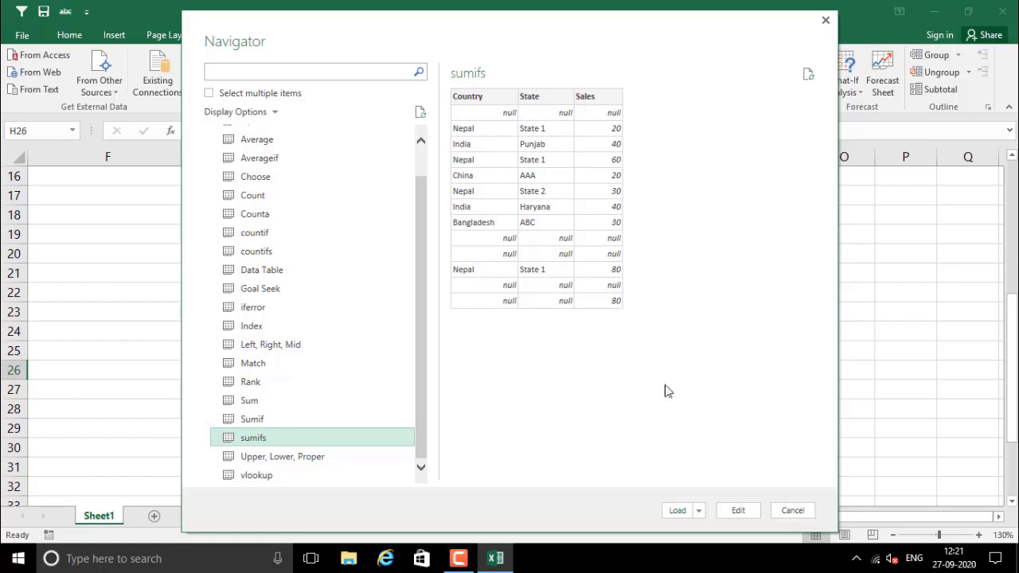
pyautogui.click(738, 512)
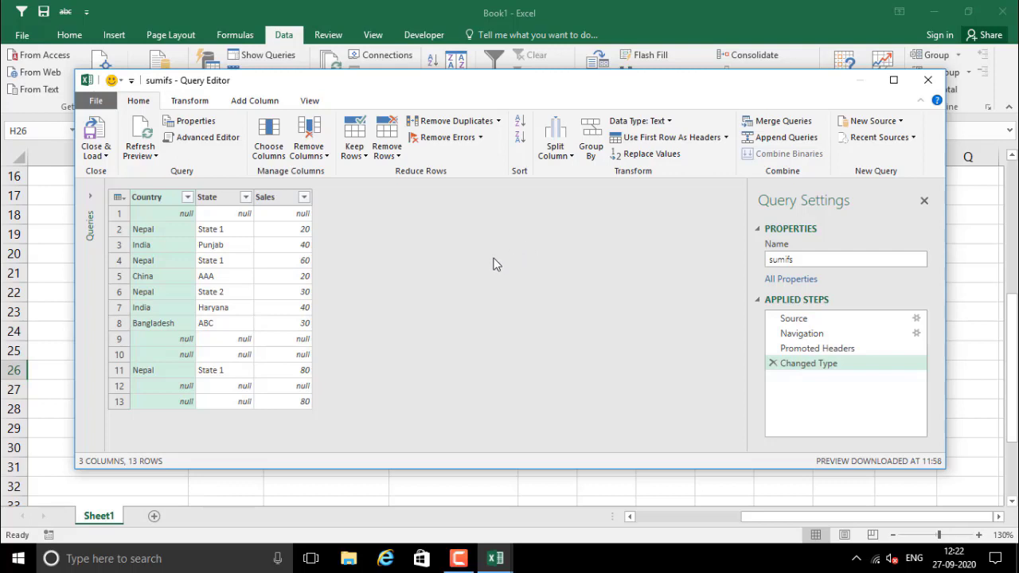
# Uncheck State in Choose Columns so the query keeps only Country and Sales
pyautogui.click(263, 151)
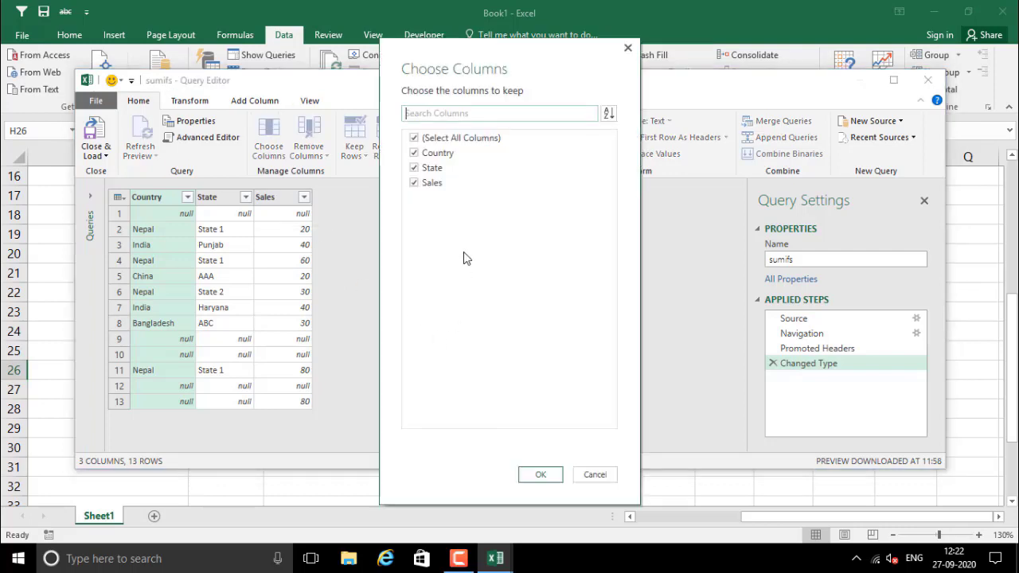
pyautogui.click(414, 168)
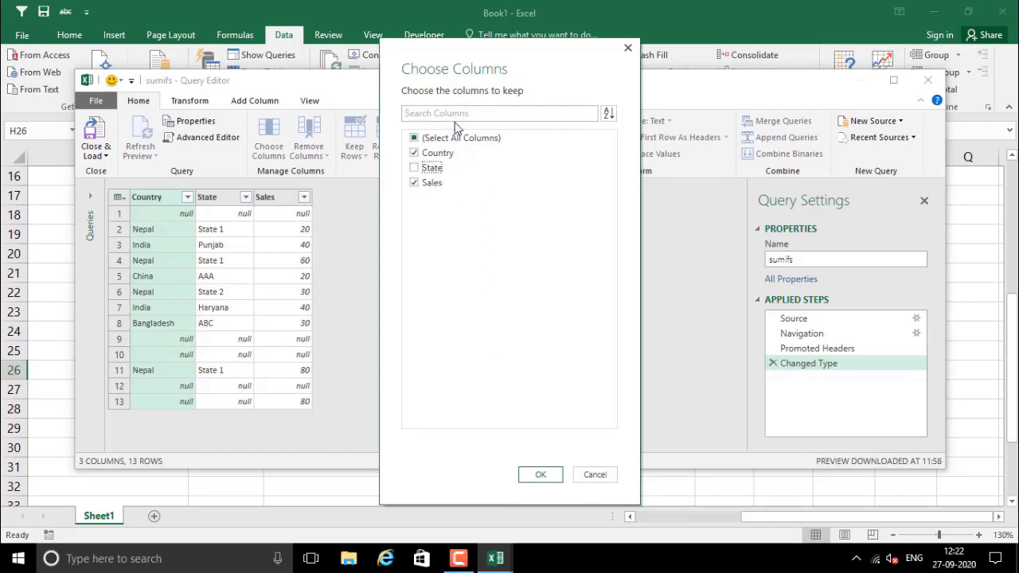
pyautogui.click(542, 474)
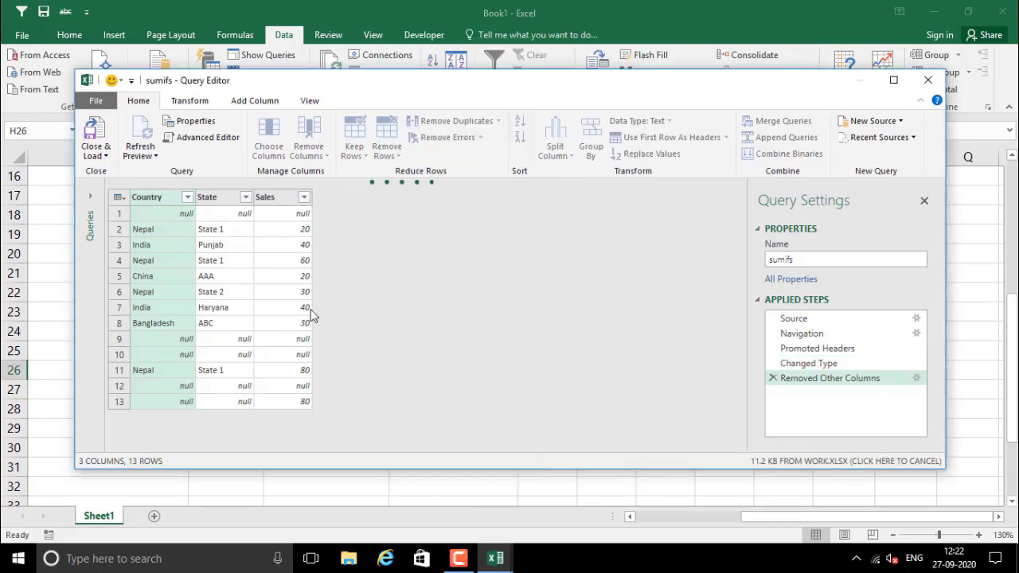
pyautogui.click(97, 155)
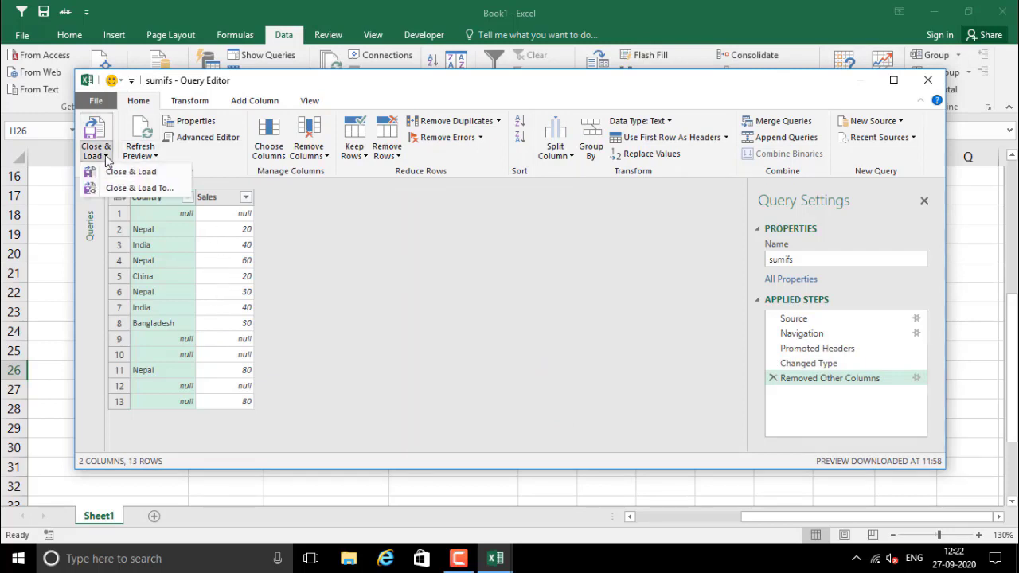
# Load the sumifs query as a table into the existing worksheet at $H$26
pyautogui.click(127, 189)
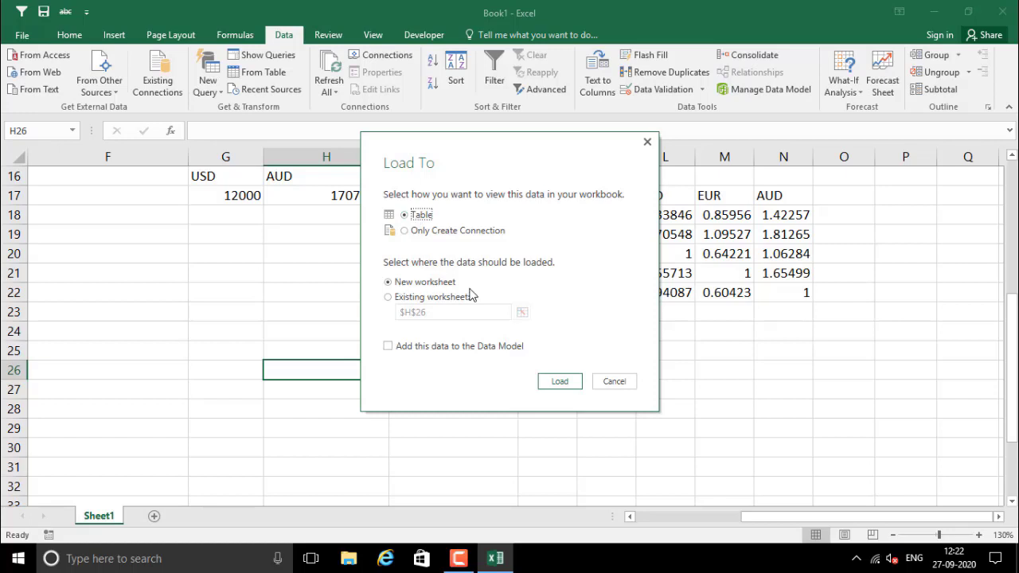
pyautogui.click(401, 298)
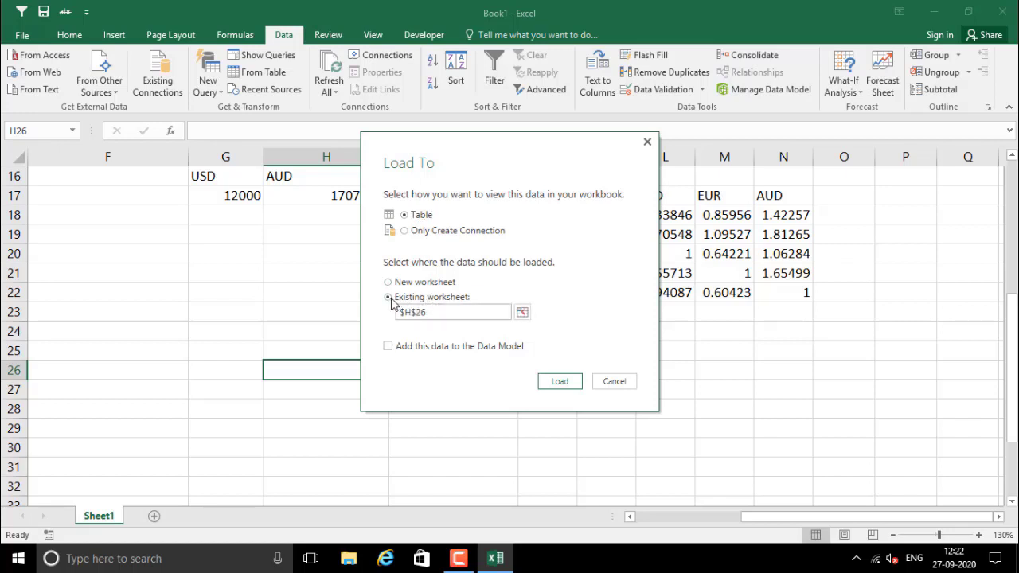
pyautogui.click(560, 382)
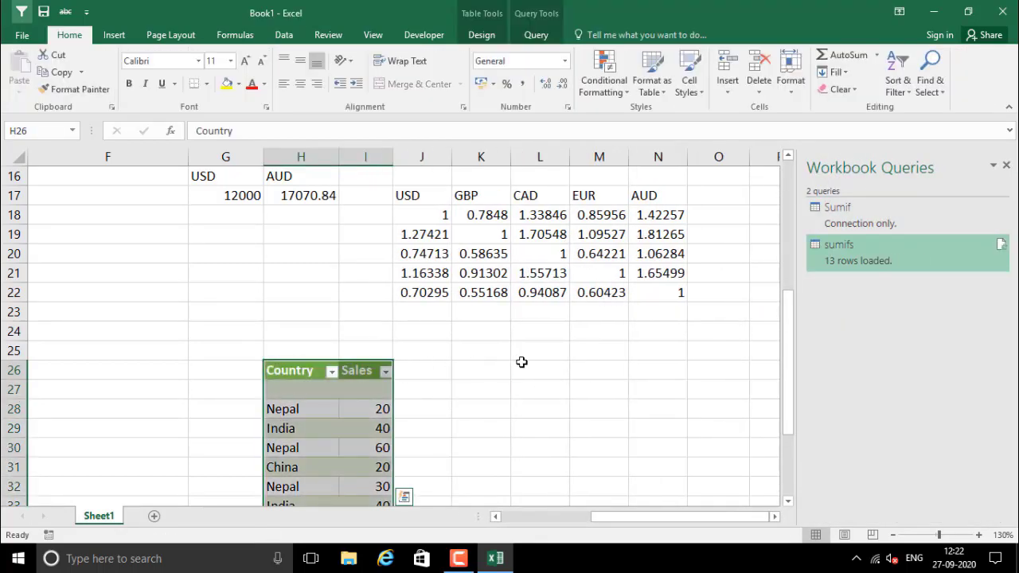
pyautogui.click(462, 365)
pyautogui.moveTo(300, 336); pyautogui.dragTo(373, 288)
pyautogui.scroll(-2, 388, 485)
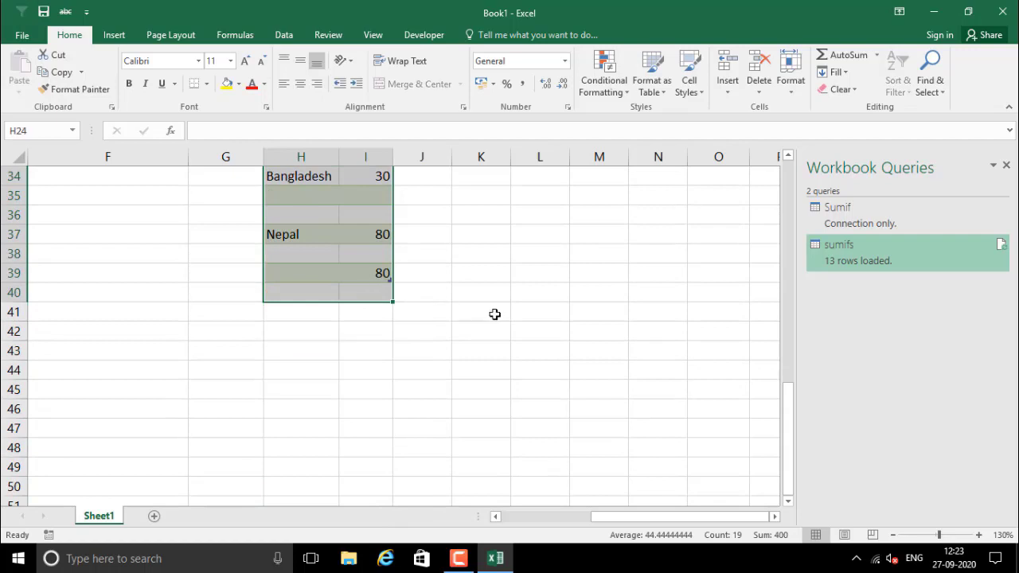
pyautogui.click(441, 273)
pyautogui.click(427, 243)
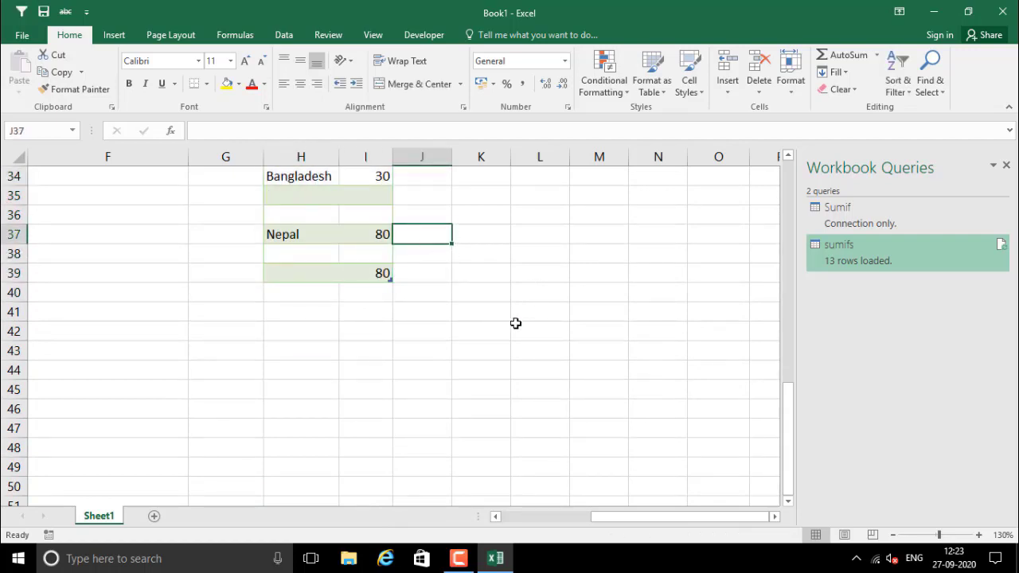
pyautogui.moveTo(786, 417); pyautogui.dragTo(794, 337)
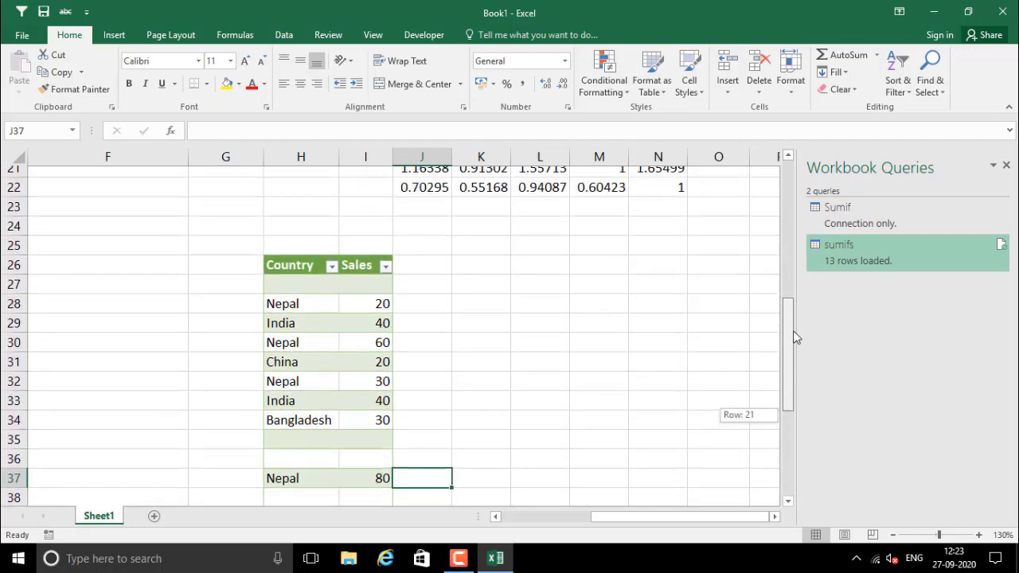
pyautogui.moveTo(227, 273); pyautogui.dragTo(419, 468)
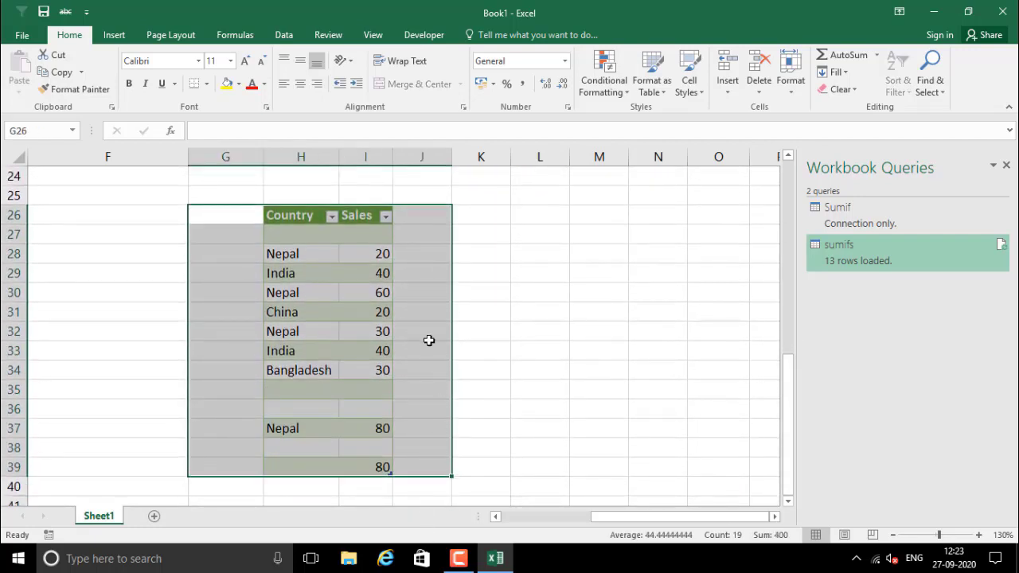
pyautogui.click(429, 341)
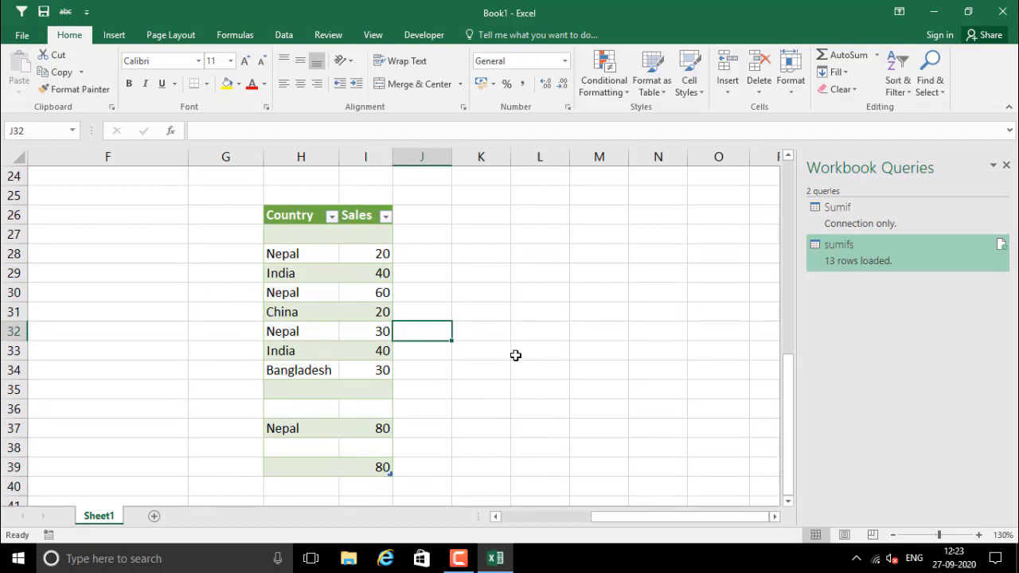